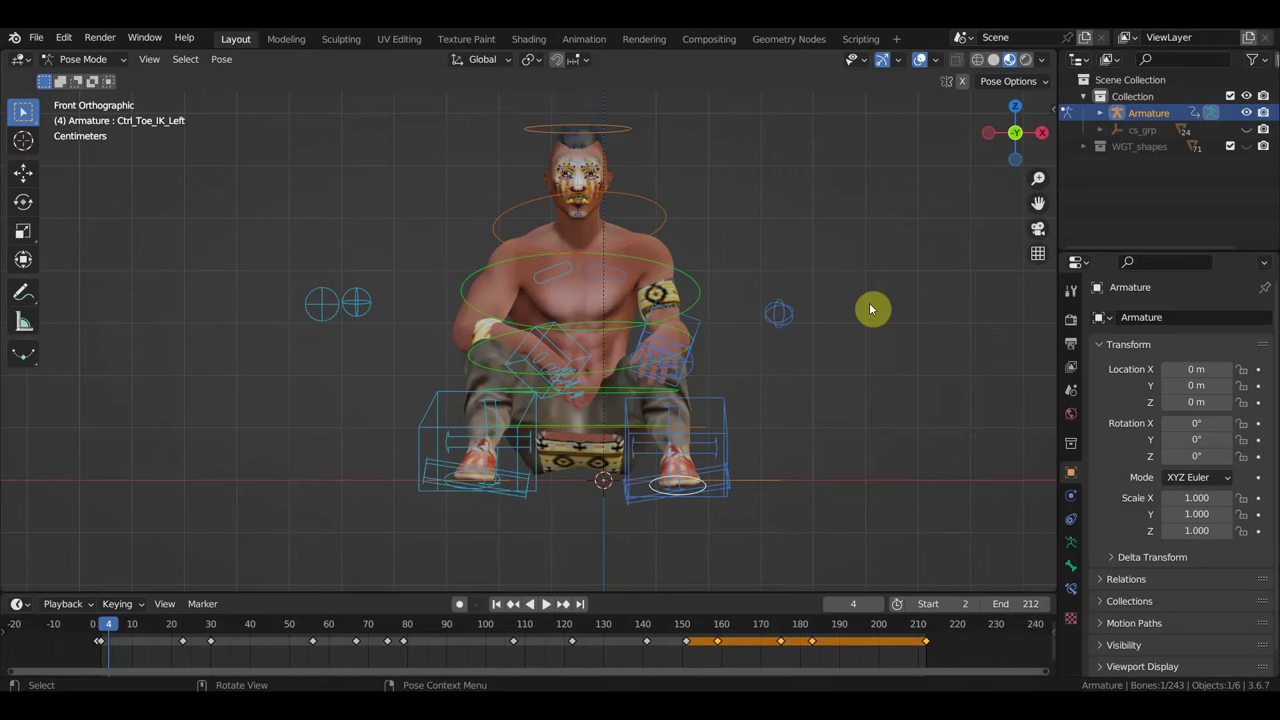
# - Preview and scrub the character's animation, then split the 3D view into two viewport areas
pyautogui.press('space')
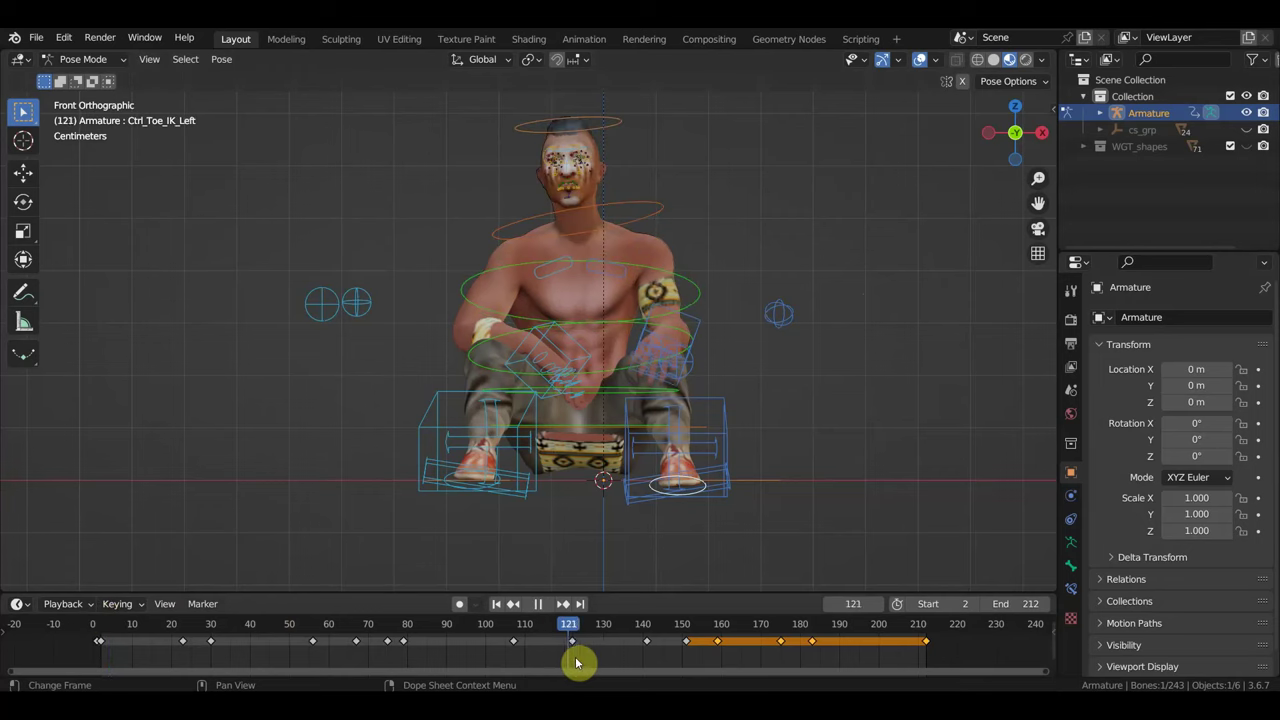
pyautogui.moveTo(686, 663); pyautogui.dragTo(101, 646)
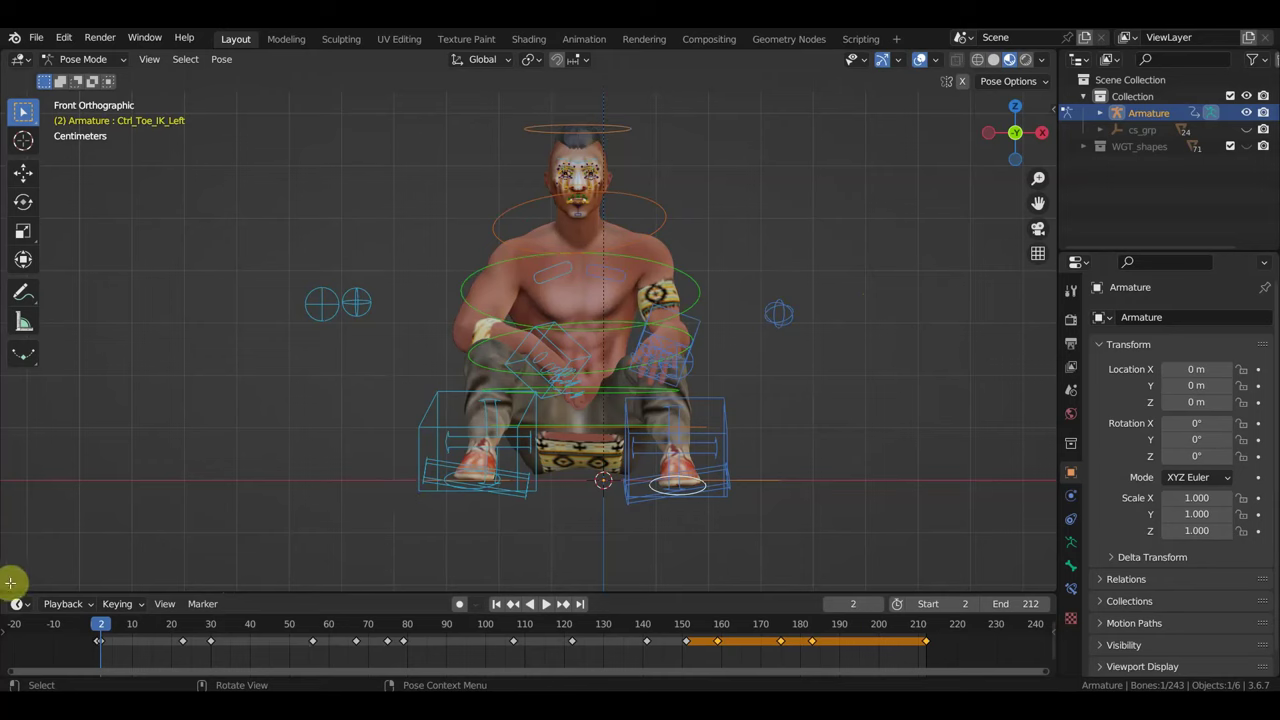
pyautogui.moveTo(10, 582); pyautogui.dragTo(15, 500)
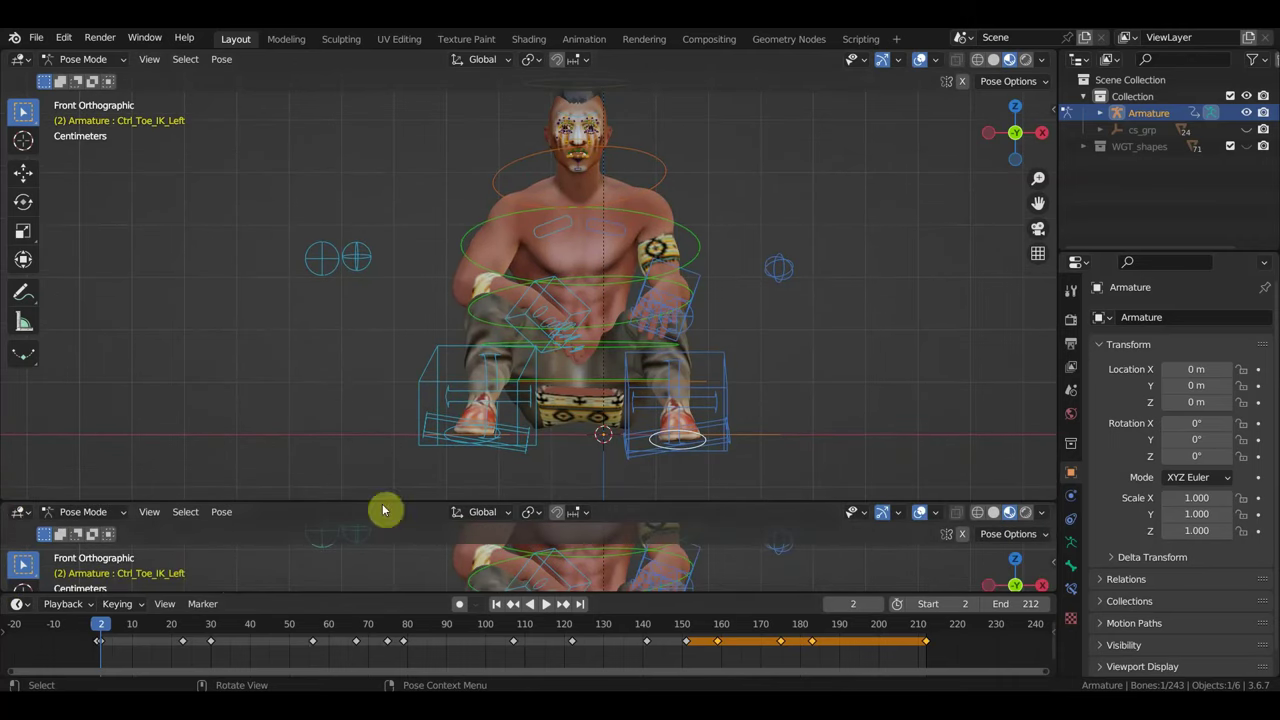
# - Switch the new lower area to the Video Sequencer and raise its top border slightly
pyautogui.click(14, 514)
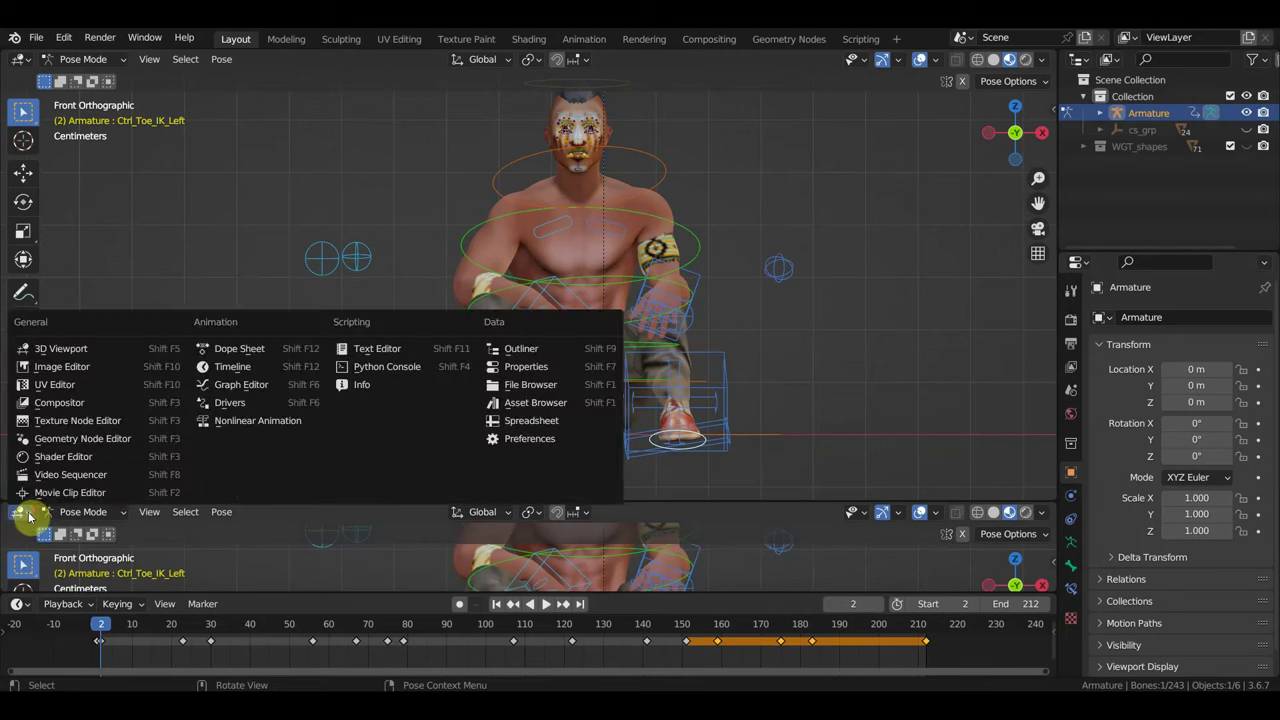
pyautogui.click(84, 476)
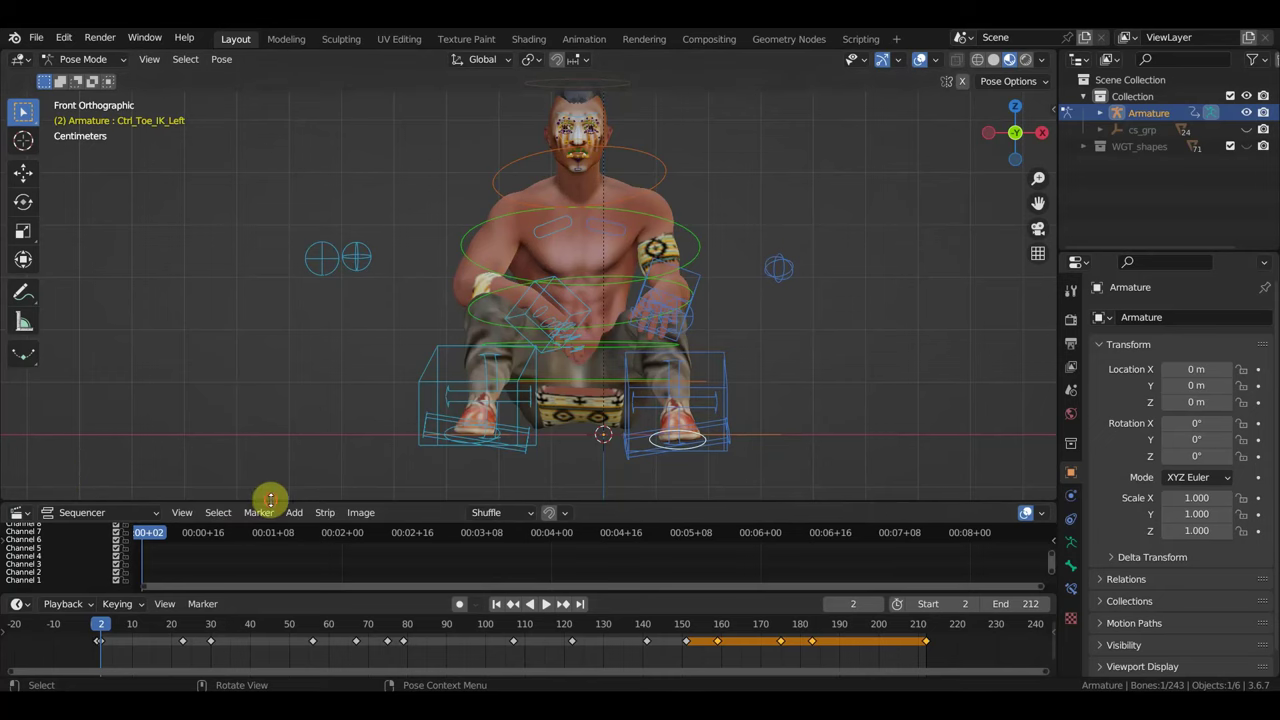
pyautogui.moveTo(266, 500); pyautogui.dragTo(266, 476)
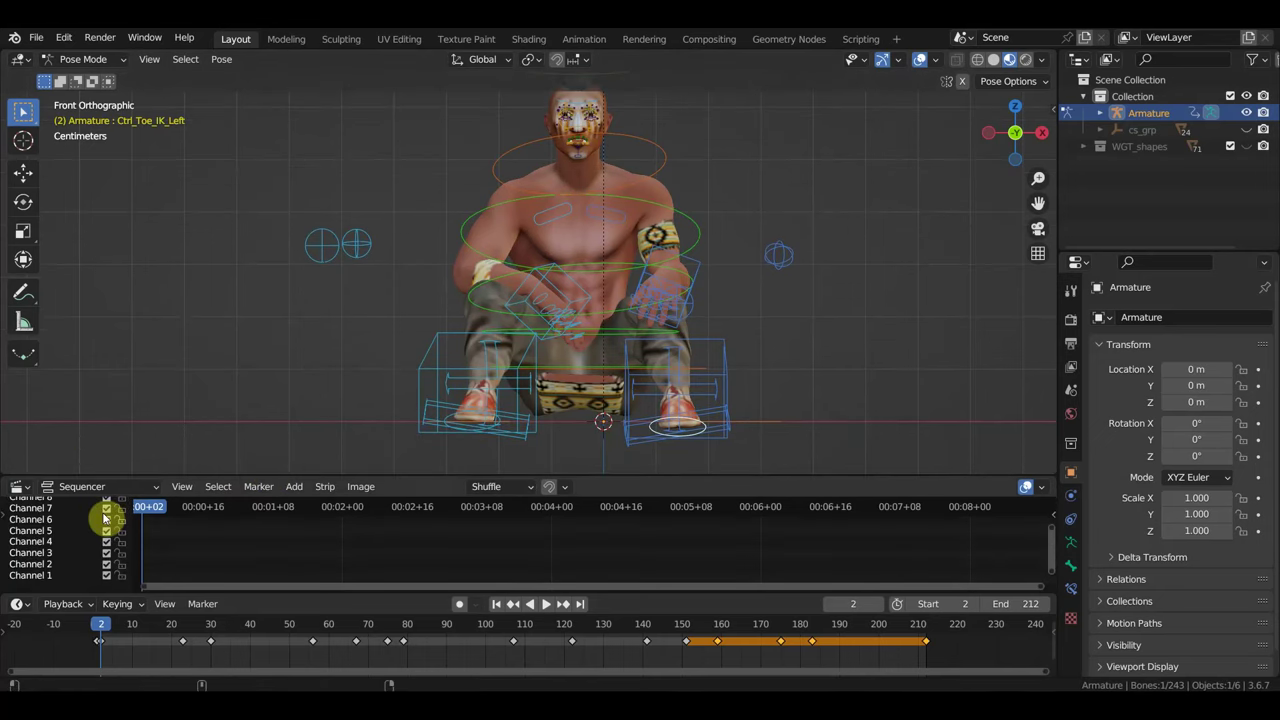
# - Add Untitled-1.mp3 from the Downloads folder as a sound strip
pyautogui.click(294, 487)
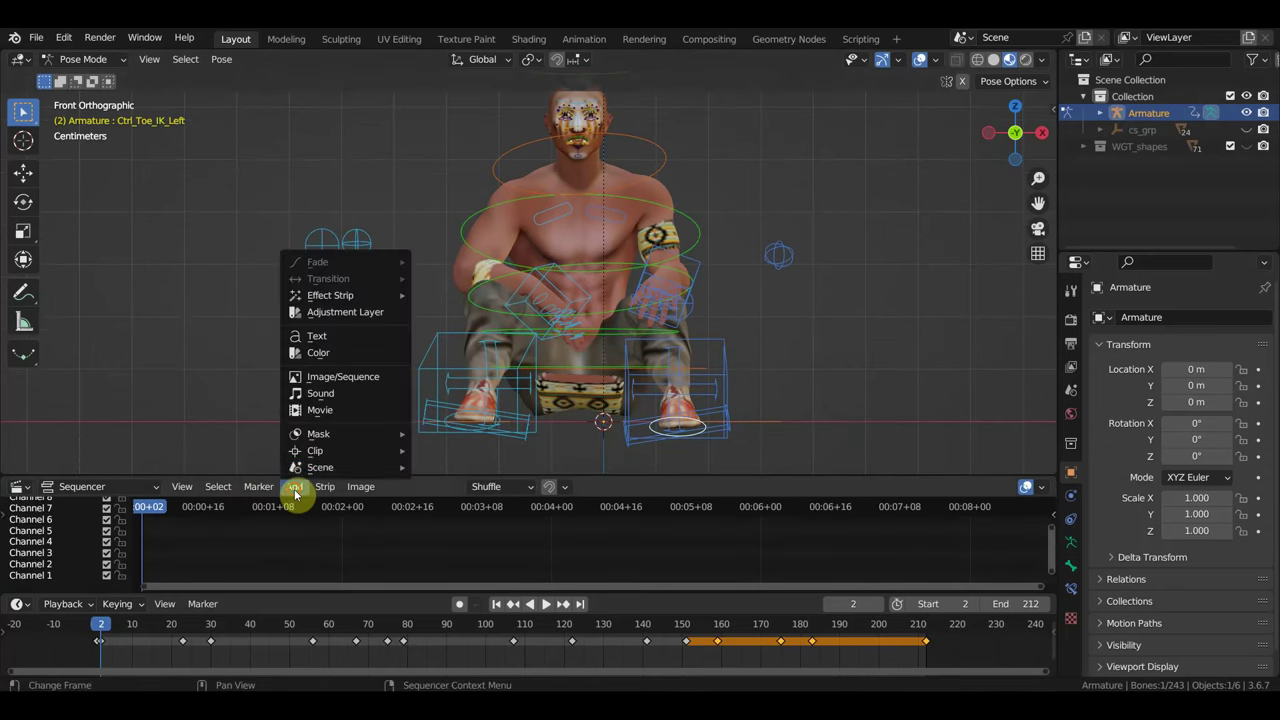
pyautogui.click(325, 394)
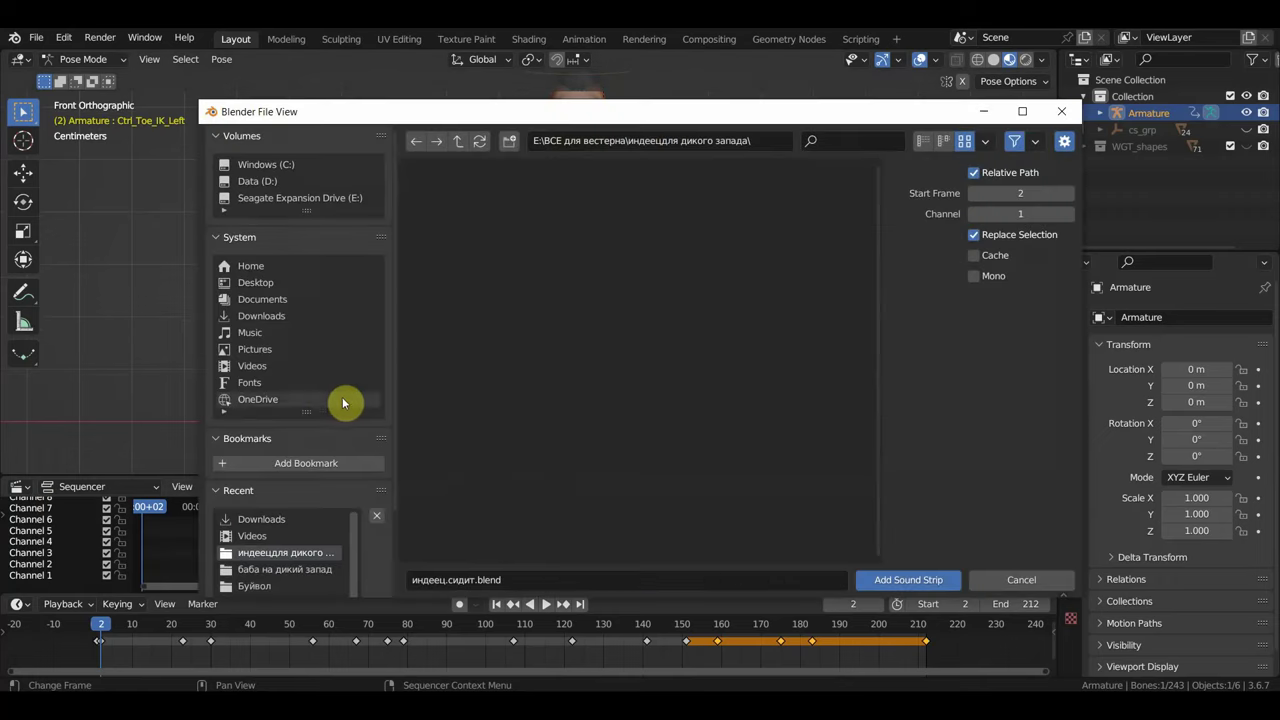
pyautogui.click(264, 318)
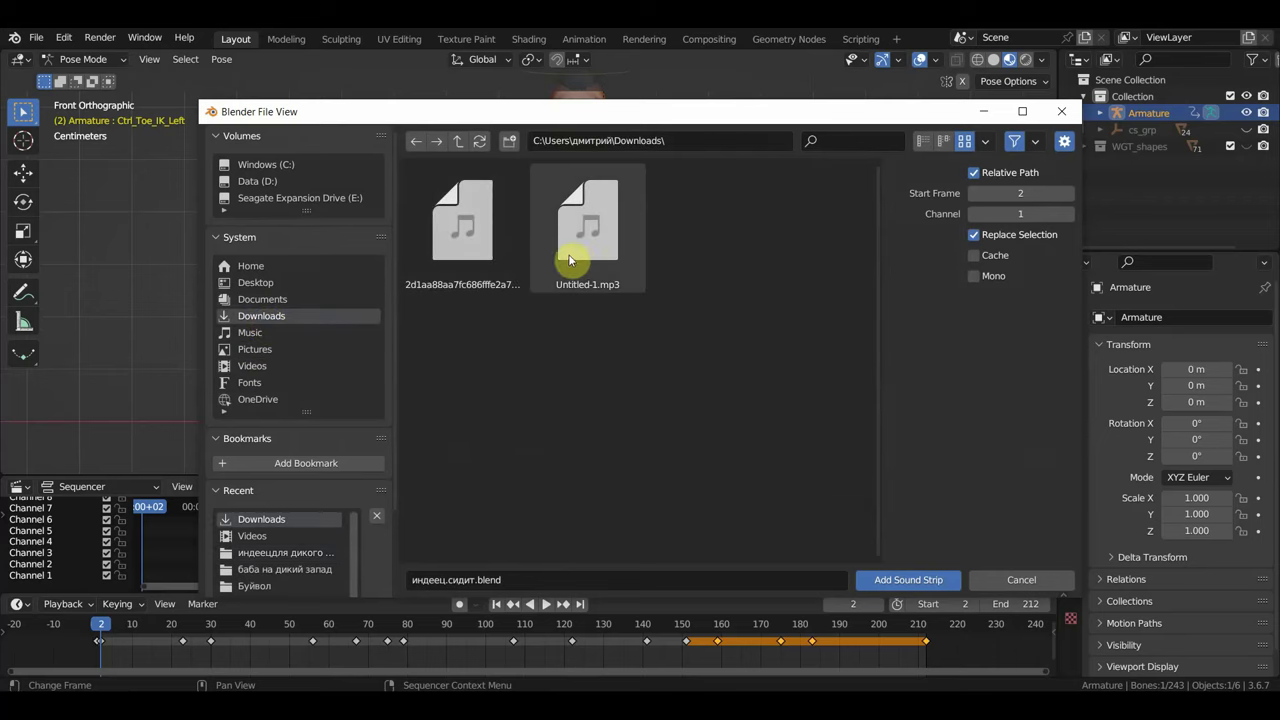
pyautogui.doubleClick(575, 262)
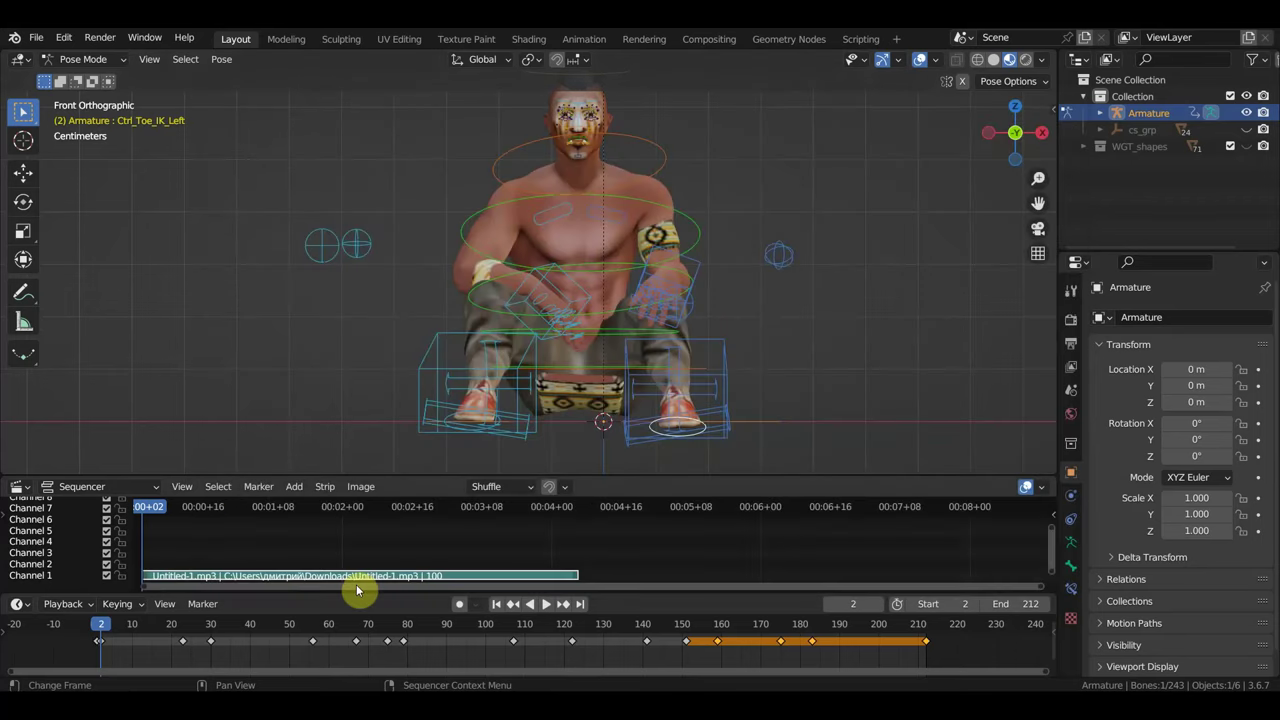
# - Zoom the sequencer onto the sound strip and set the current frame to 102
pyautogui.keyDown('ctrl'); pyautogui.moveTo(334, 571); pyautogui.dragTo(658, 564, button='middle'); pyautogui.keyUp('ctrl')
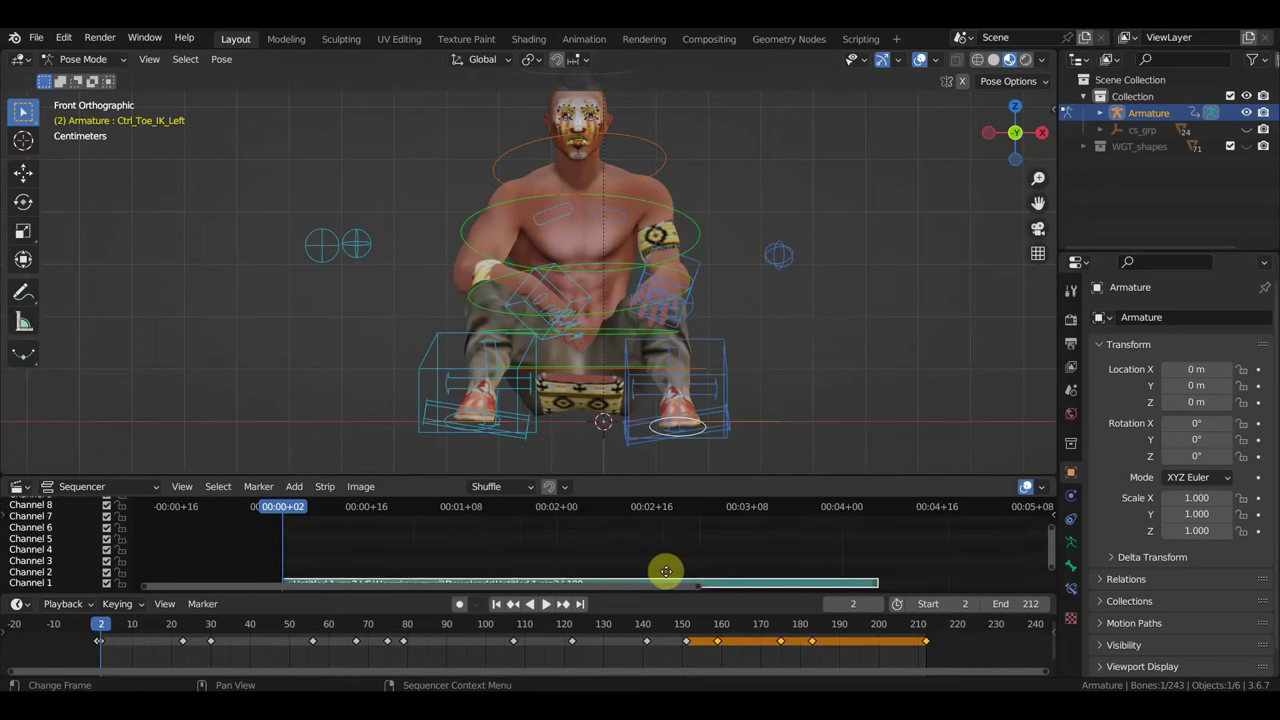
pyautogui.scroll(1, 658, 563)
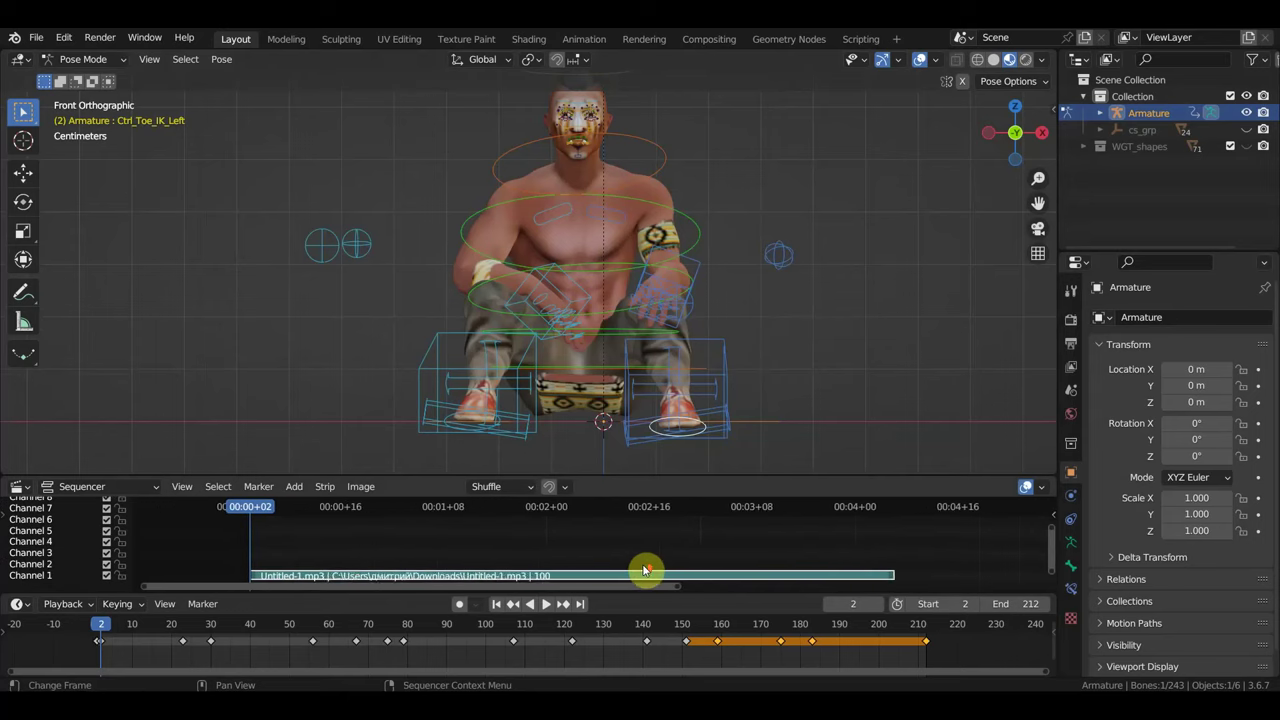
pyautogui.scroll(1, 646, 566)
pyautogui.scroll(1, 646, 569)
pyautogui.moveTo(643, 570); pyautogui.dragTo(677, 543, button='middle')
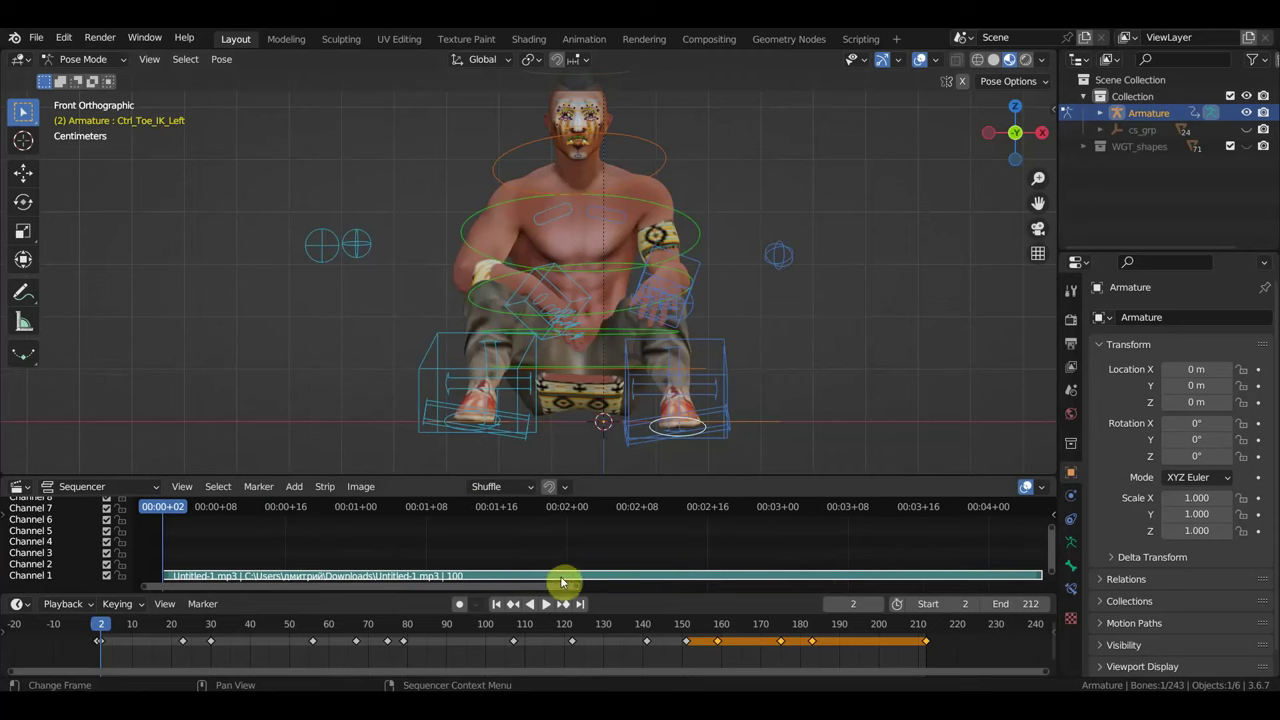
pyautogui.scroll(-1, 600, 560)
pyautogui.moveTo(976, 512); pyautogui.dragTo(1006, 512)
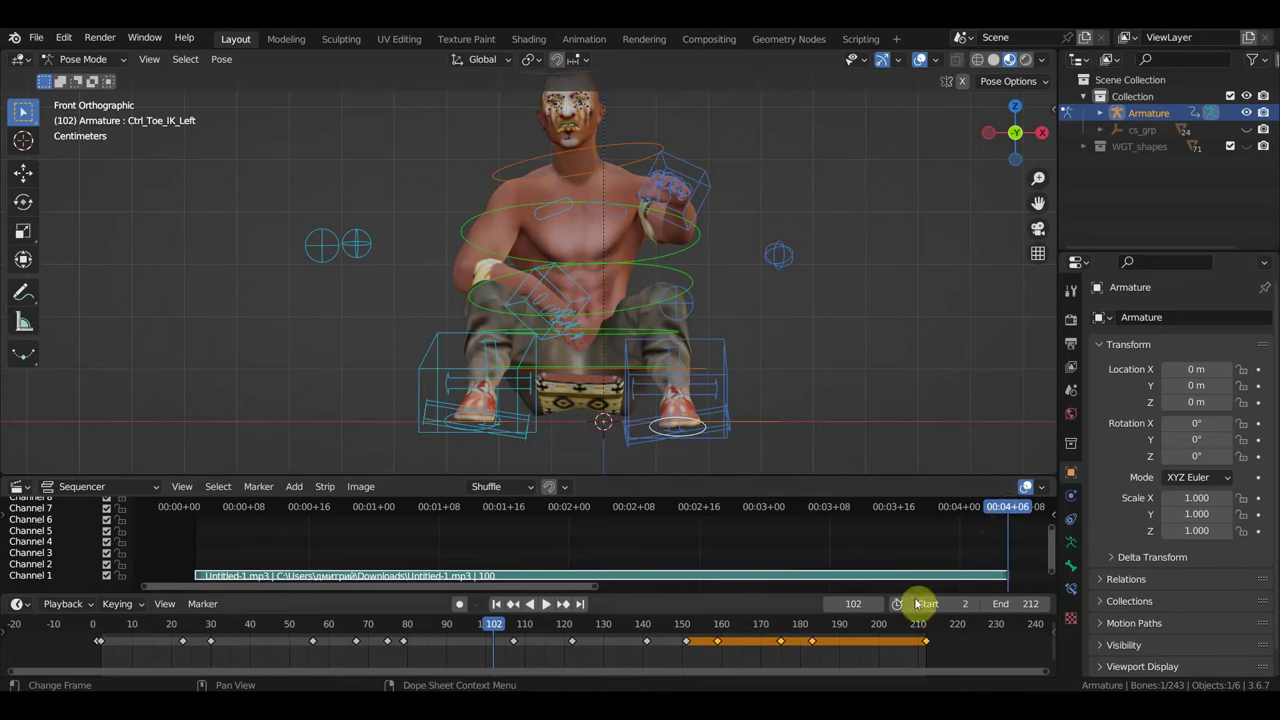
# - Play the animation with its sound from near the start, scrubbing toward frame 97
pyautogui.moveTo(606, 662); pyautogui.dragTo(686, 655, button='middle')
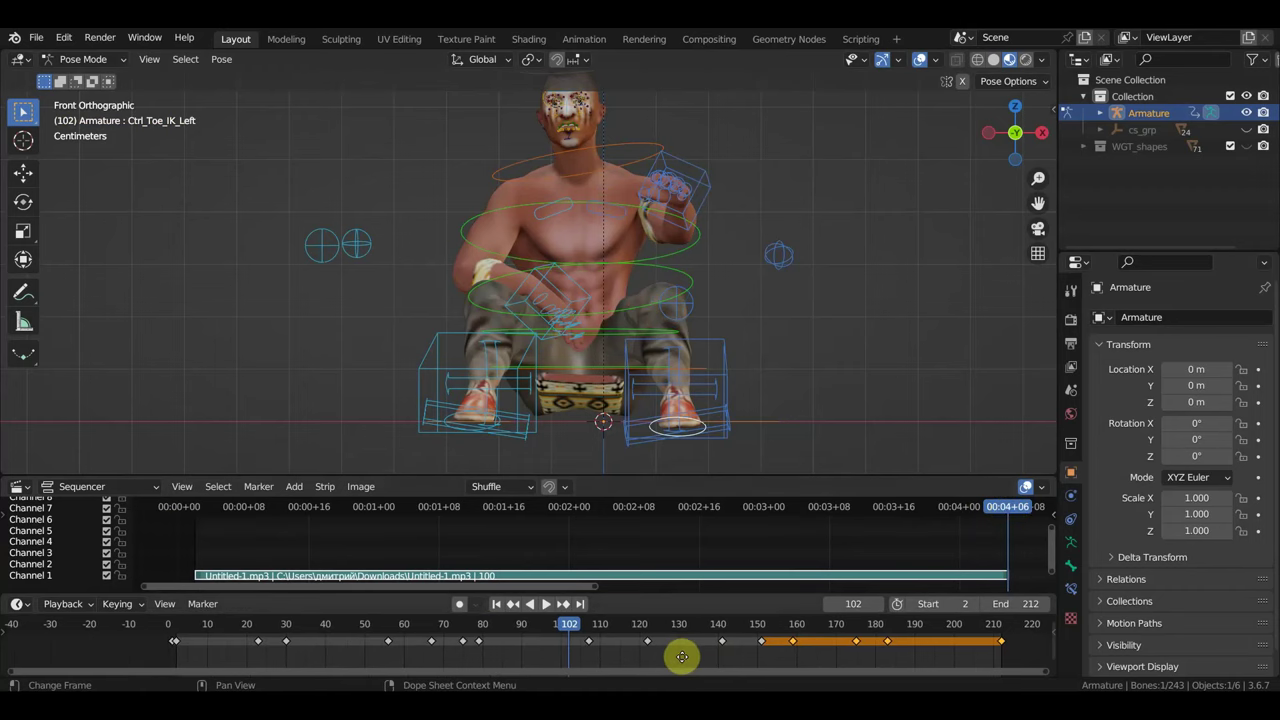
pyautogui.click(184, 620)
pyautogui.press('space')
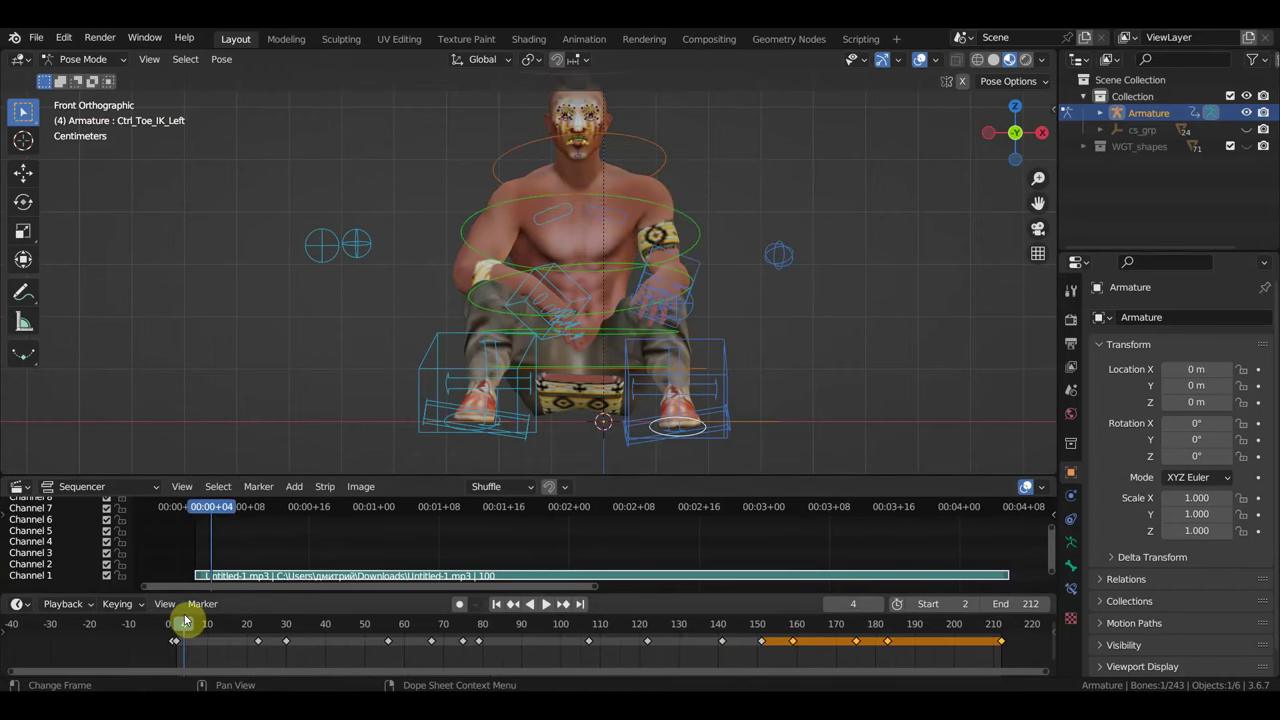
pyautogui.moveTo(281, 636); pyautogui.dragTo(570, 660)
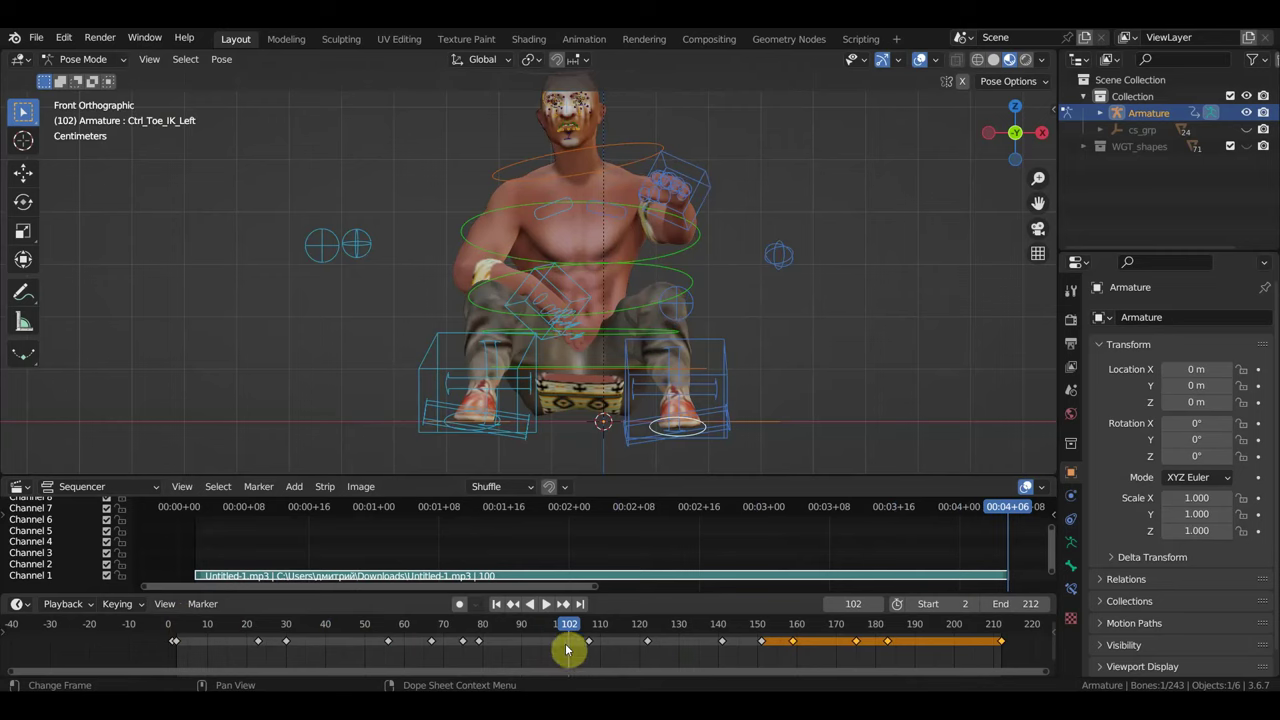
# - Show frames up to about 110, heighten the timeline, and move the sound strip to channel 2
pyautogui.scroll(2, 523, 662)
pyautogui.scroll(1, 527, 662)
pyautogui.moveTo(527, 662)
pyautogui.mouseDown(button='middle')
pyautogui.moveTo(714, 614)
pyautogui.moveTo(851, 617)
pyautogui.moveTo(773, 635)
pyautogui.mouseUp(button='middle')
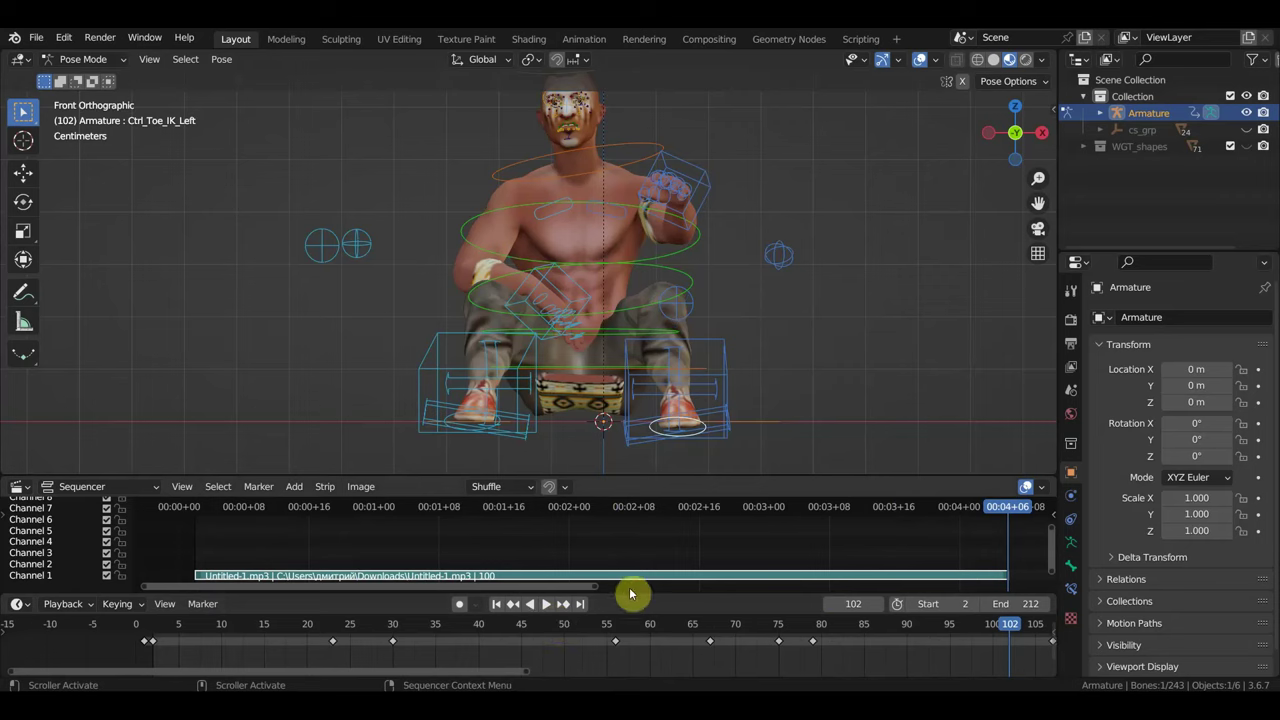
pyautogui.moveTo(630, 594); pyautogui.dragTo(635, 562)
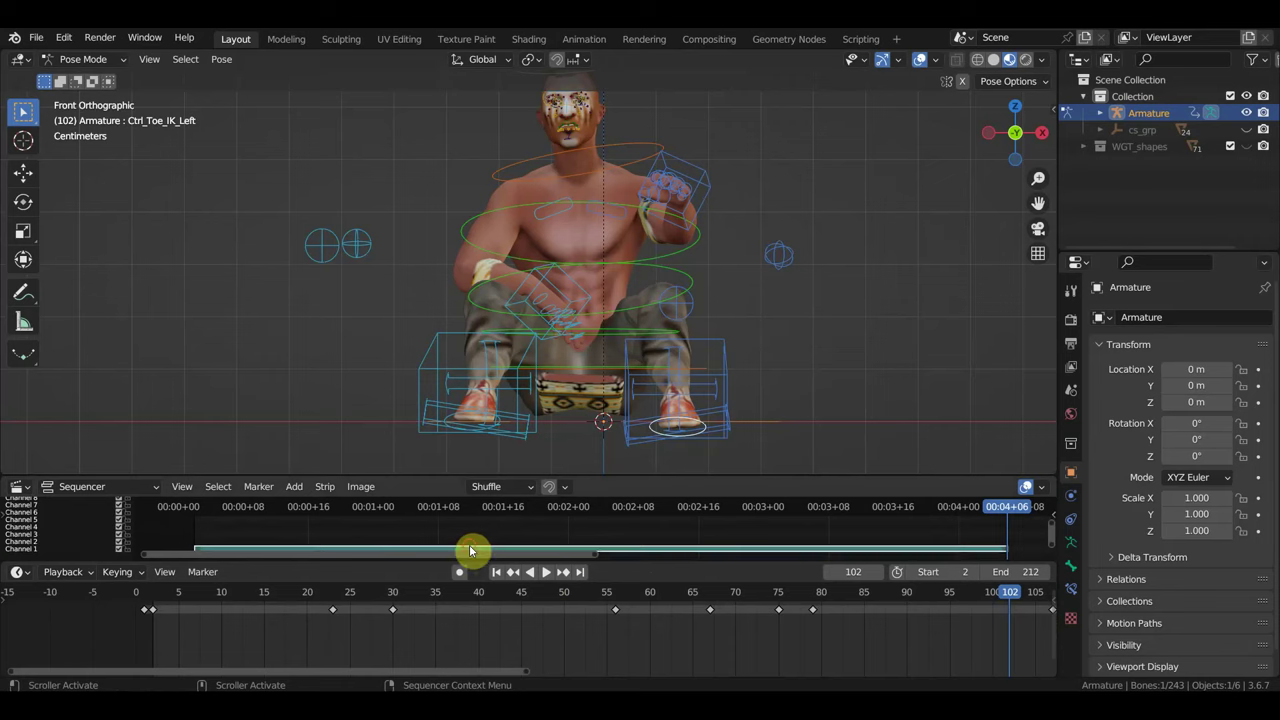
pyautogui.moveTo(470, 550); pyautogui.dragTo(471, 536)
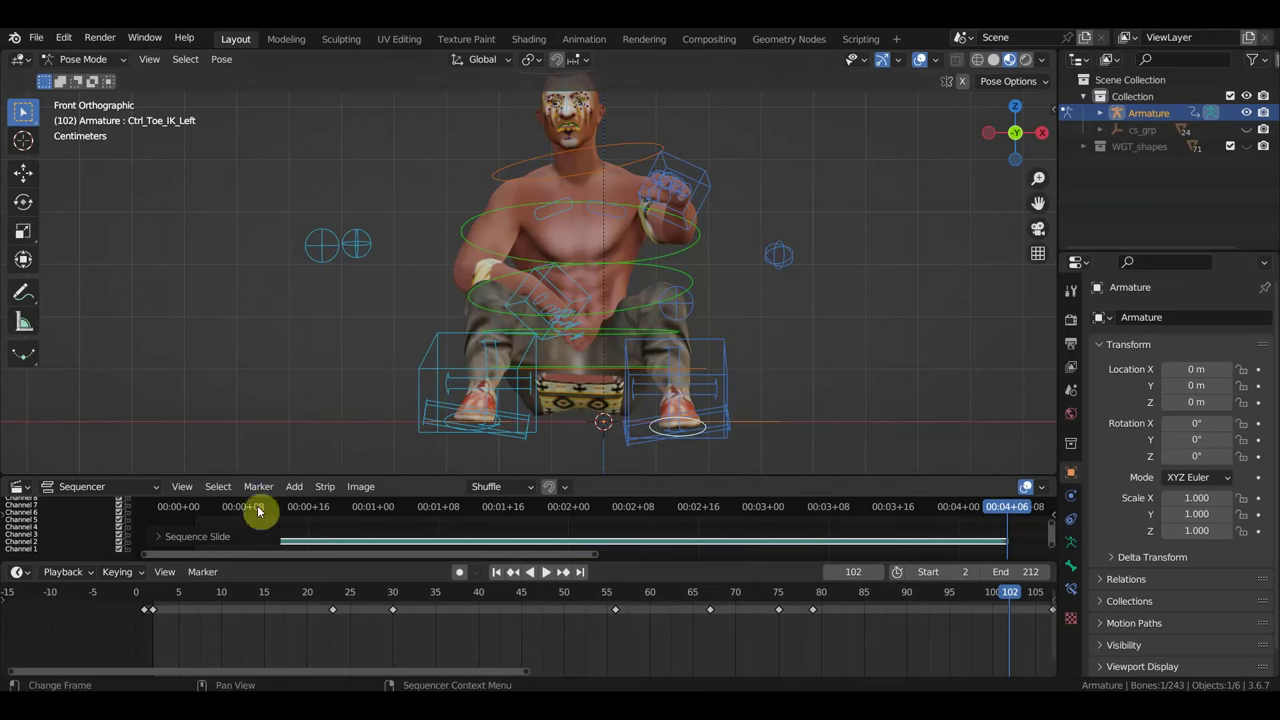
# - Narrow the sequencer's channel list, pan the view, and return the current frame to 2
pyautogui.scroll(1, 323, 520)
pyautogui.moveTo(323, 520)
pyautogui.mouseDown(button='middle')
pyautogui.moveTo(263, 514)
pyautogui.moveTo(443, 508)
pyautogui.mouseUp(button='middle')
pyautogui.scroll(-1, 443, 508)
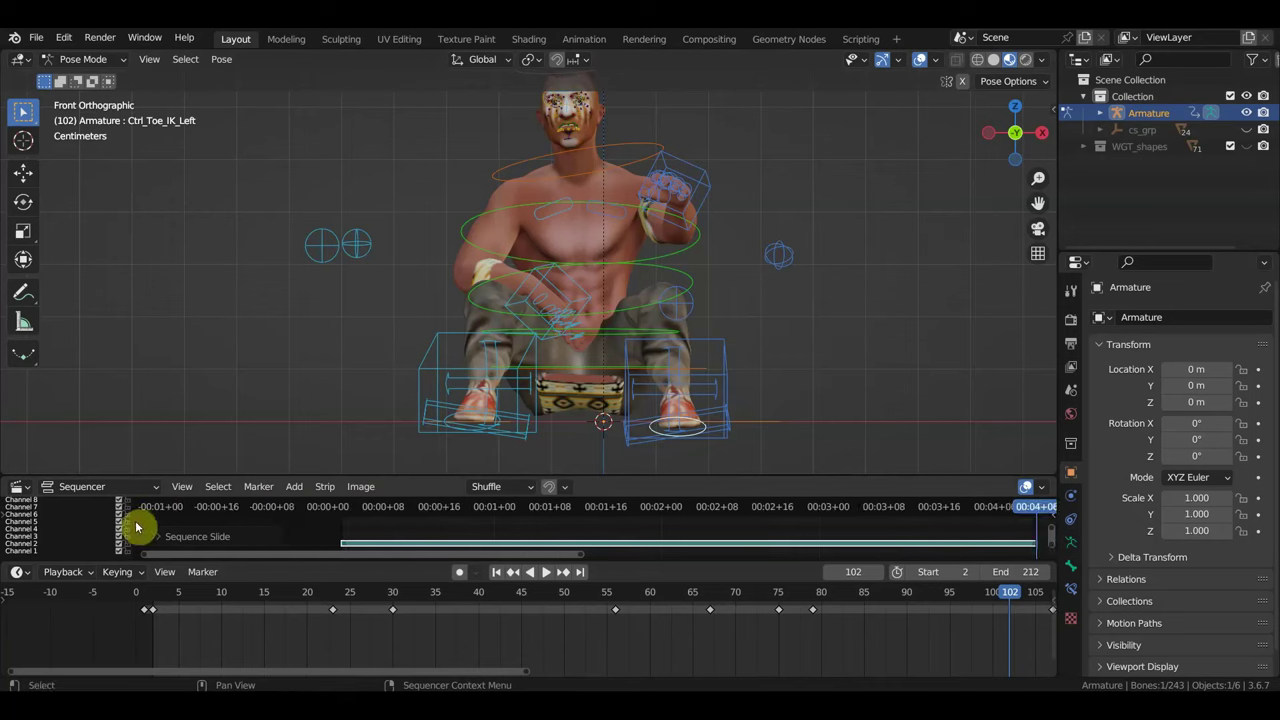
pyautogui.moveTo(126, 523); pyautogui.dragTo(87, 523)
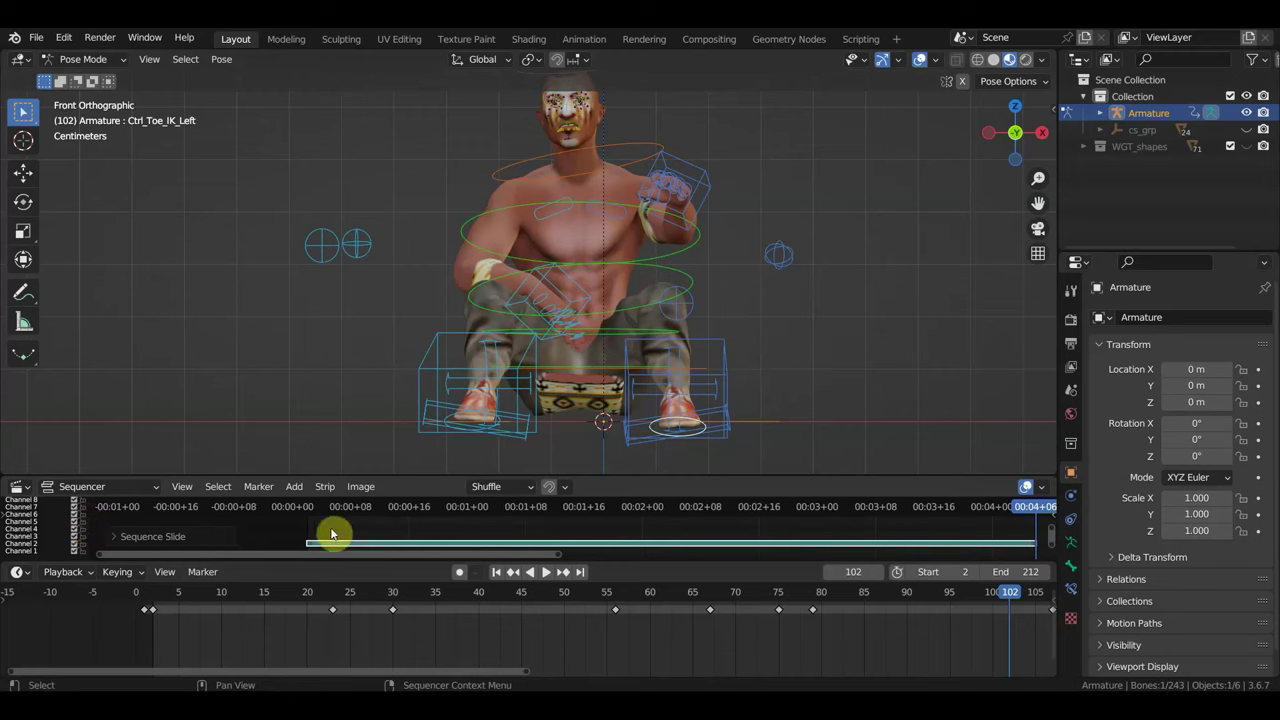
pyautogui.moveTo(429, 523)
pyautogui.mouseDown(button='middle')
pyautogui.moveTo(380, 528)
pyautogui.moveTo(368, 514)
pyautogui.mouseUp(button='middle')
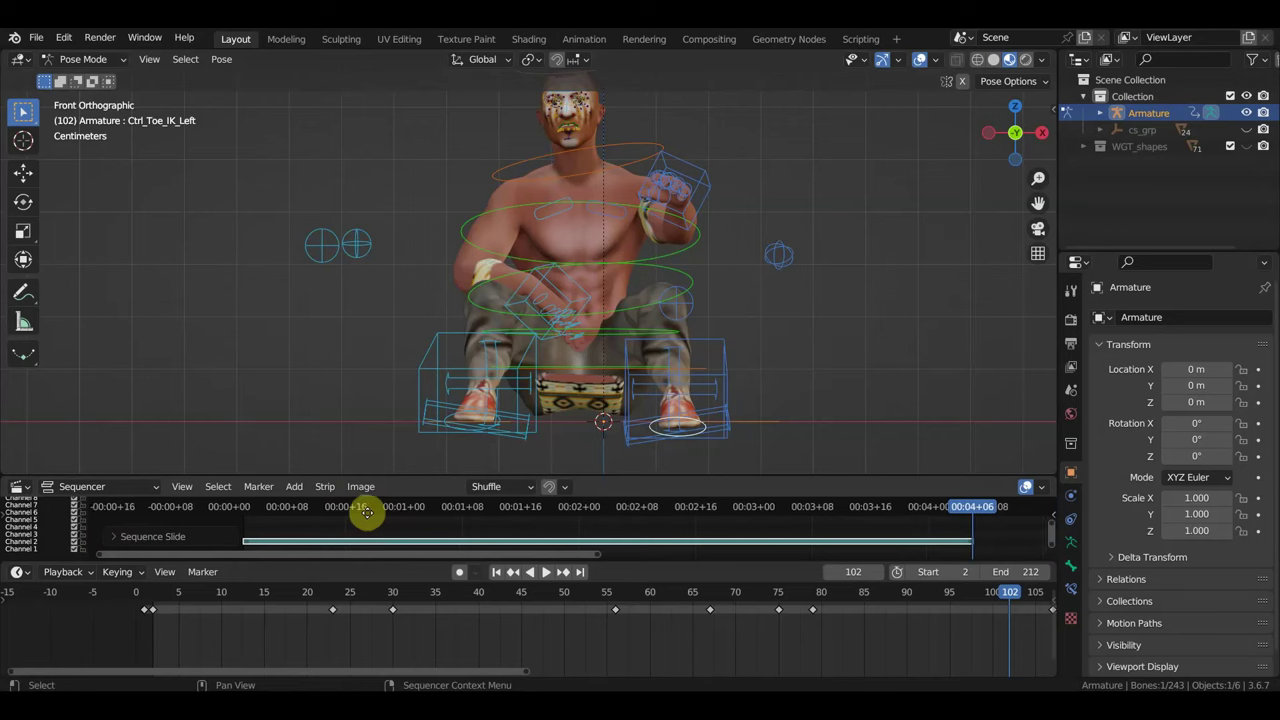
pyautogui.click(246, 516)
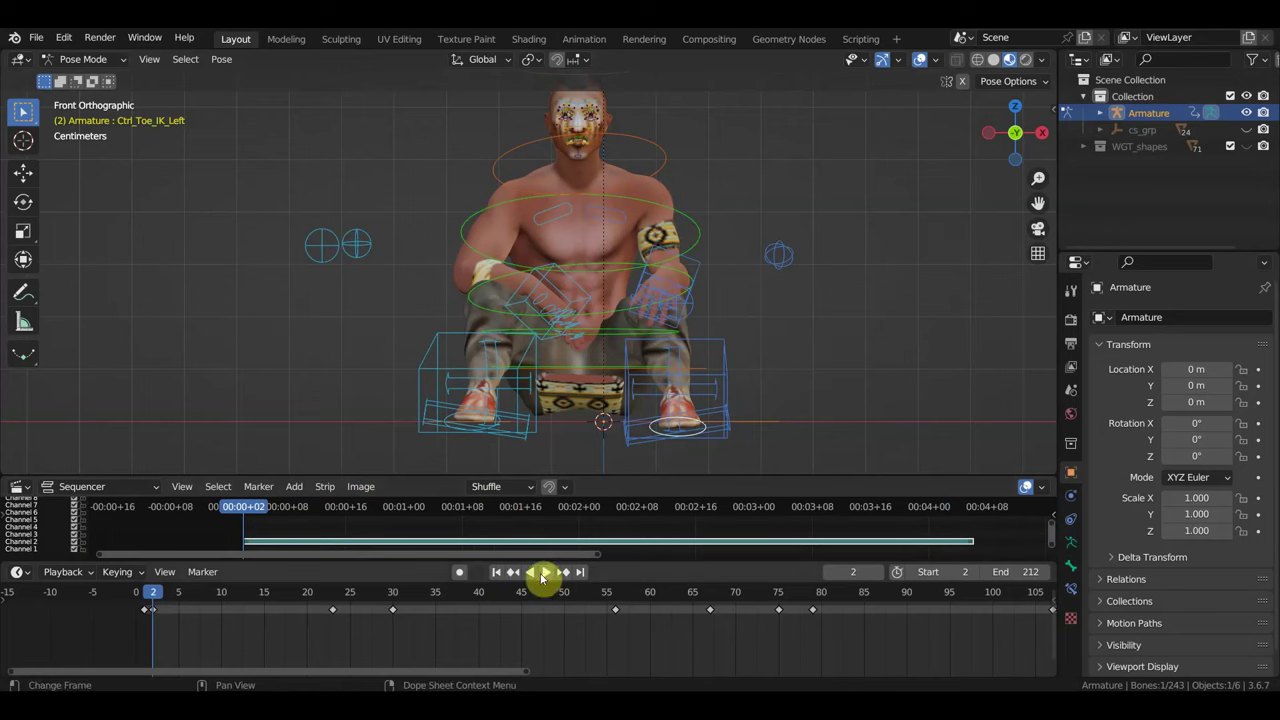
pyautogui.click(546, 573)
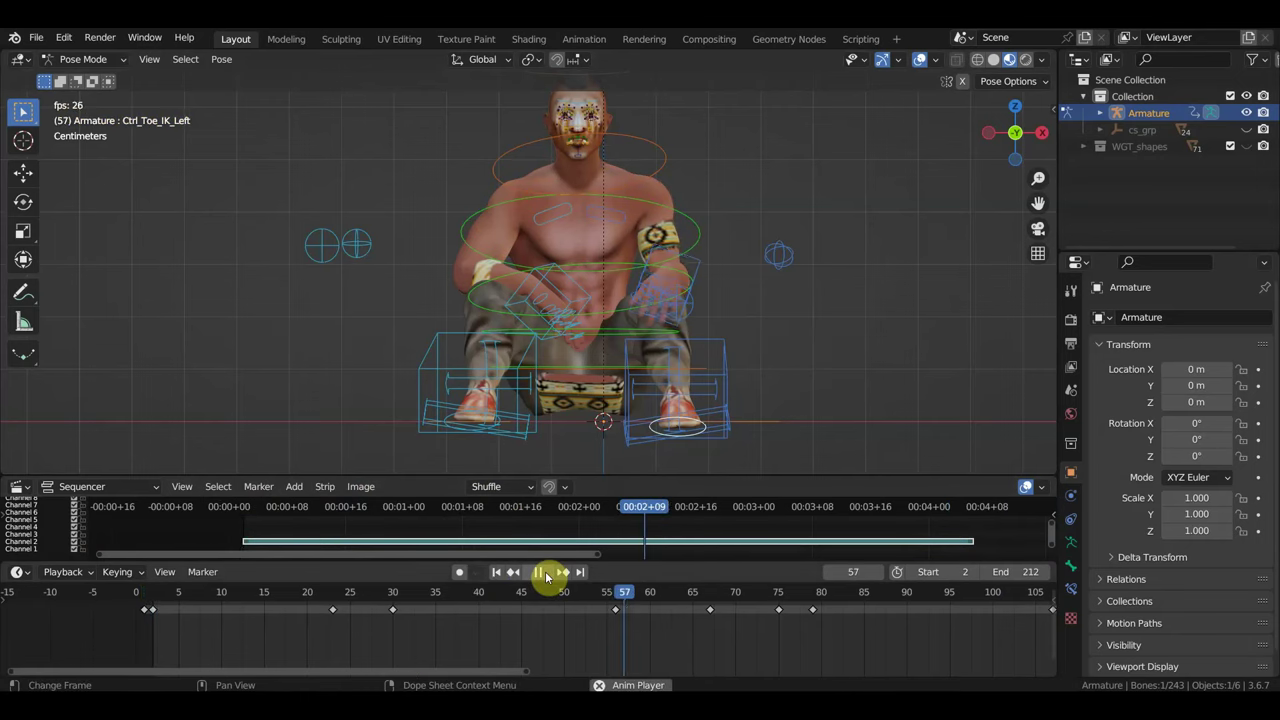
pyautogui.click(546, 573)
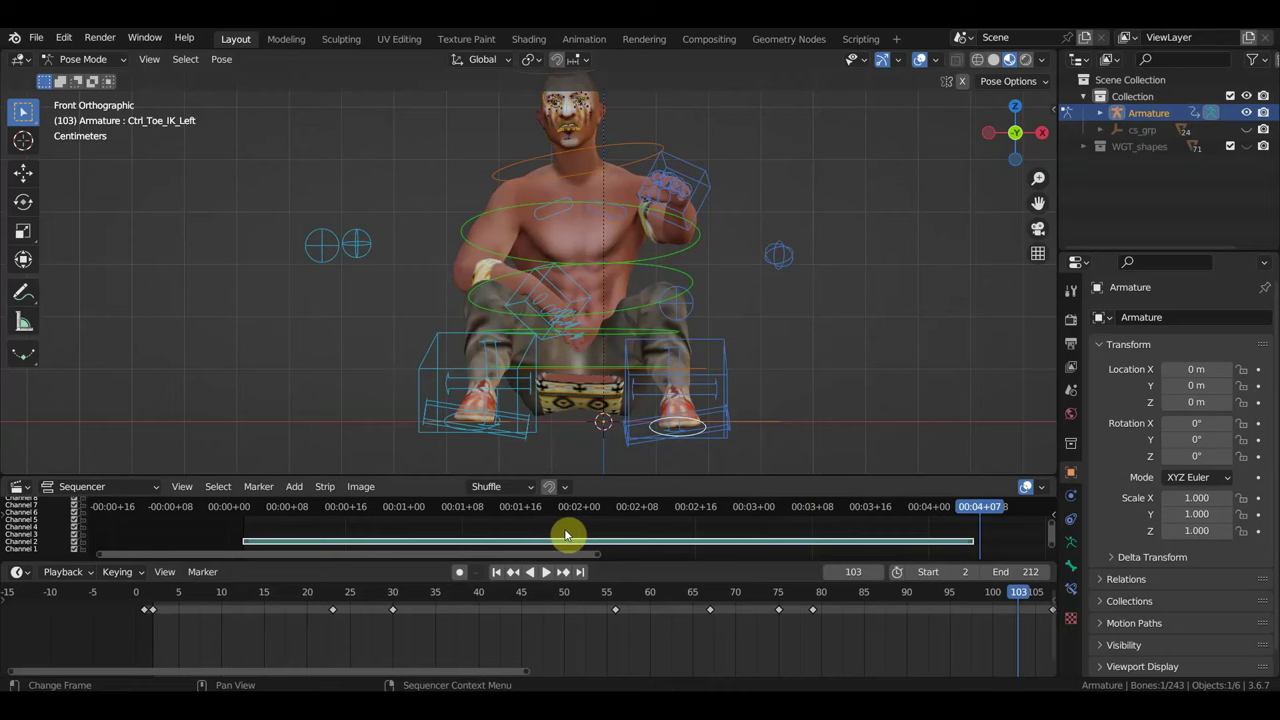
# - Replay the animation from frame 2, stopping and restarting playback
pyautogui.click(243, 510)
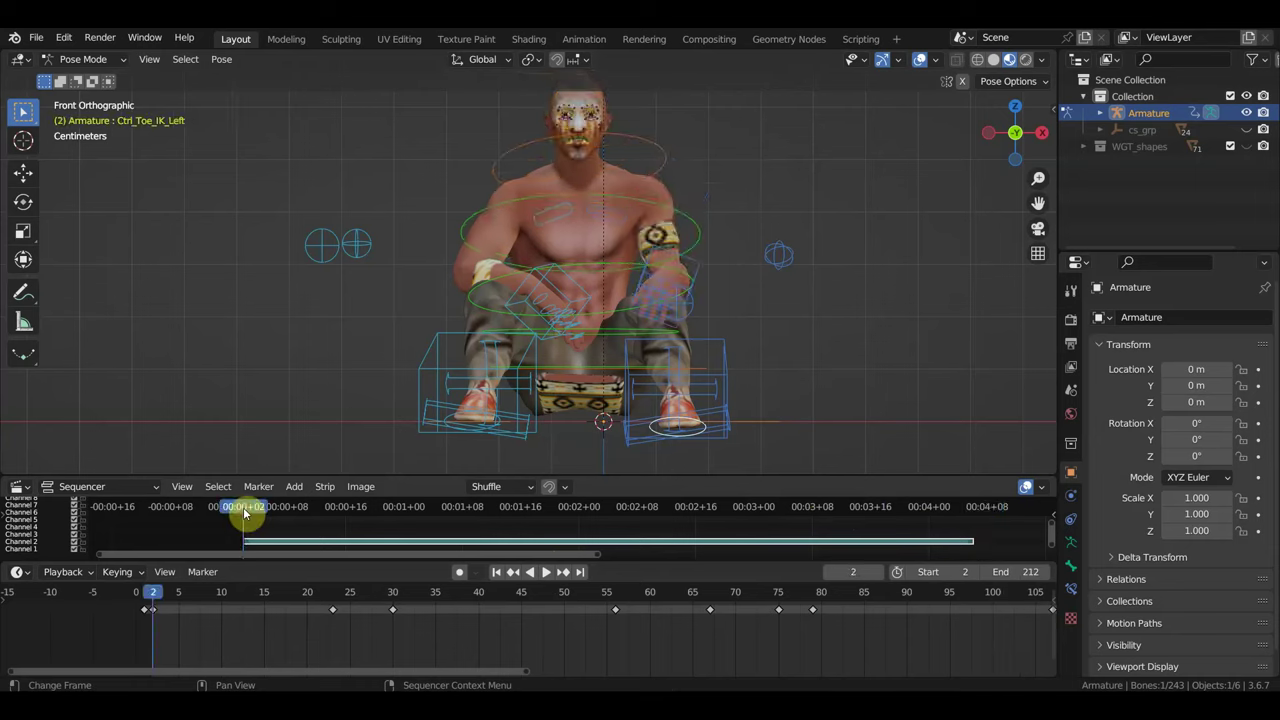
pyautogui.press('space')
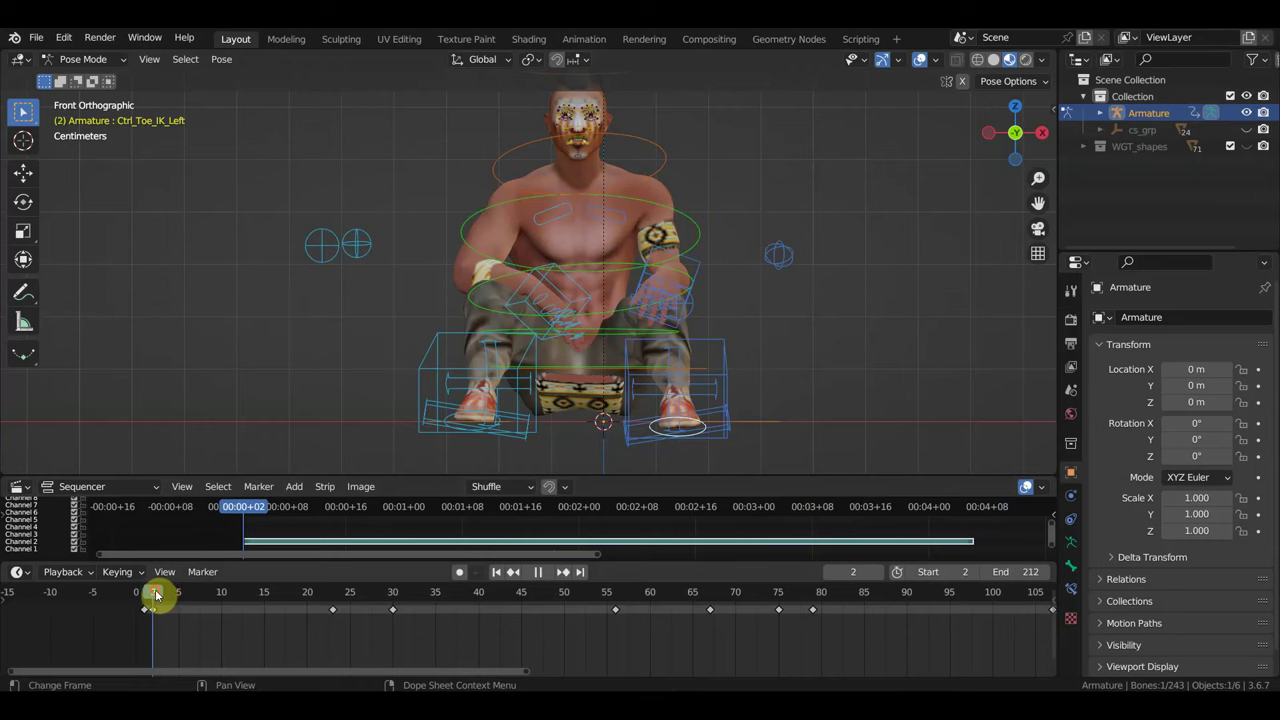
pyautogui.click(545, 575)
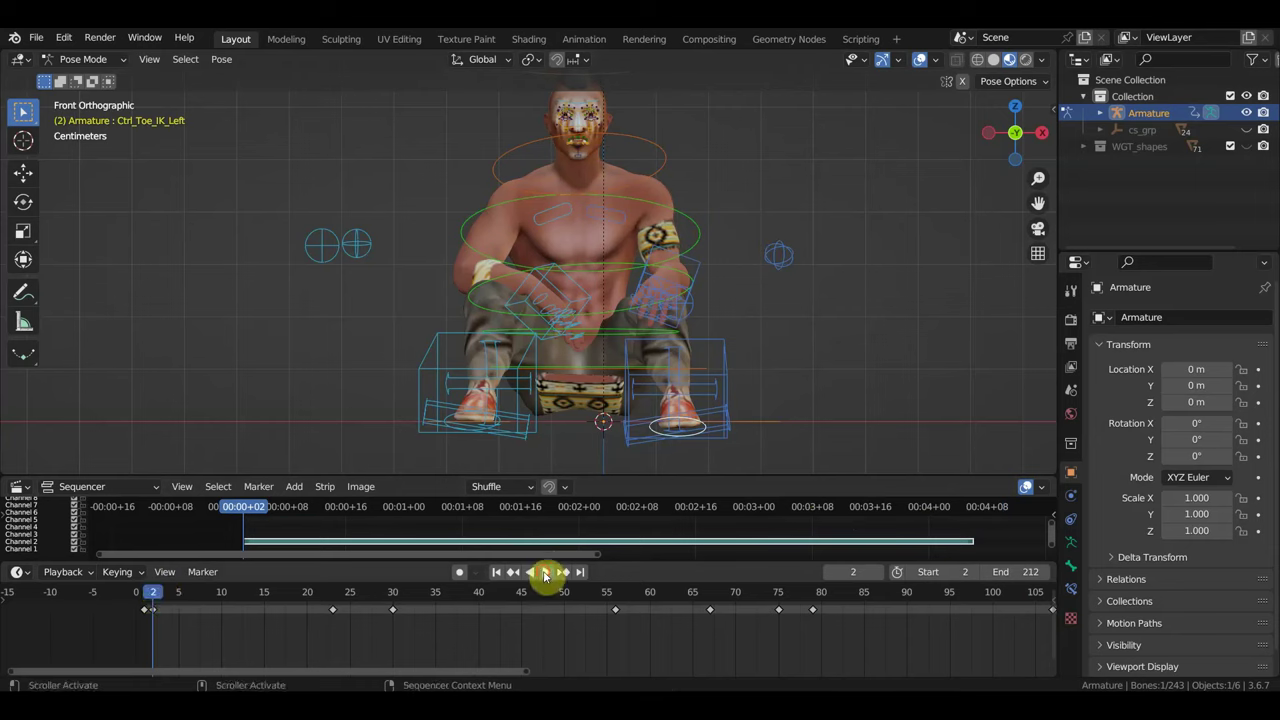
pyautogui.click(545, 575)
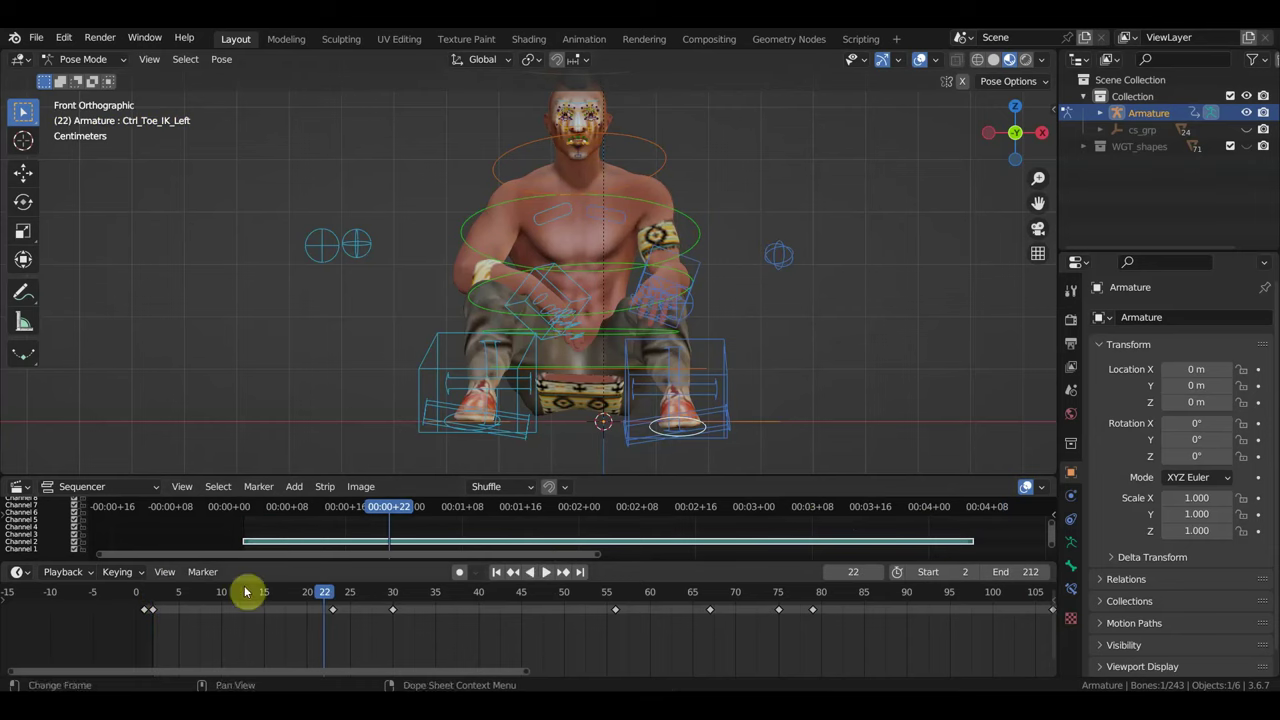
pyautogui.click(331, 598)
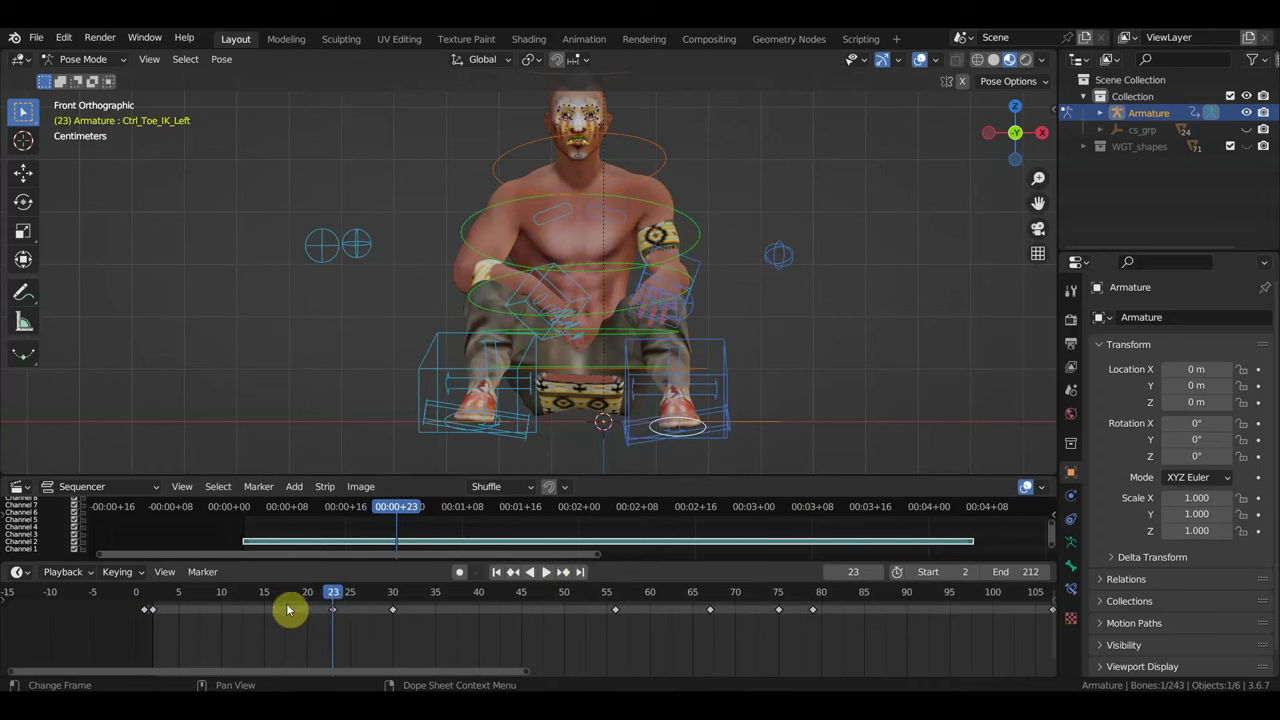
# - Zoom the timeline in around frame 23 and the 3D view onto the character's head
pyautogui.scroll(5, 288, 612)
pyautogui.moveTo(289, 620); pyautogui.dragTo(668, 634, button='middle')
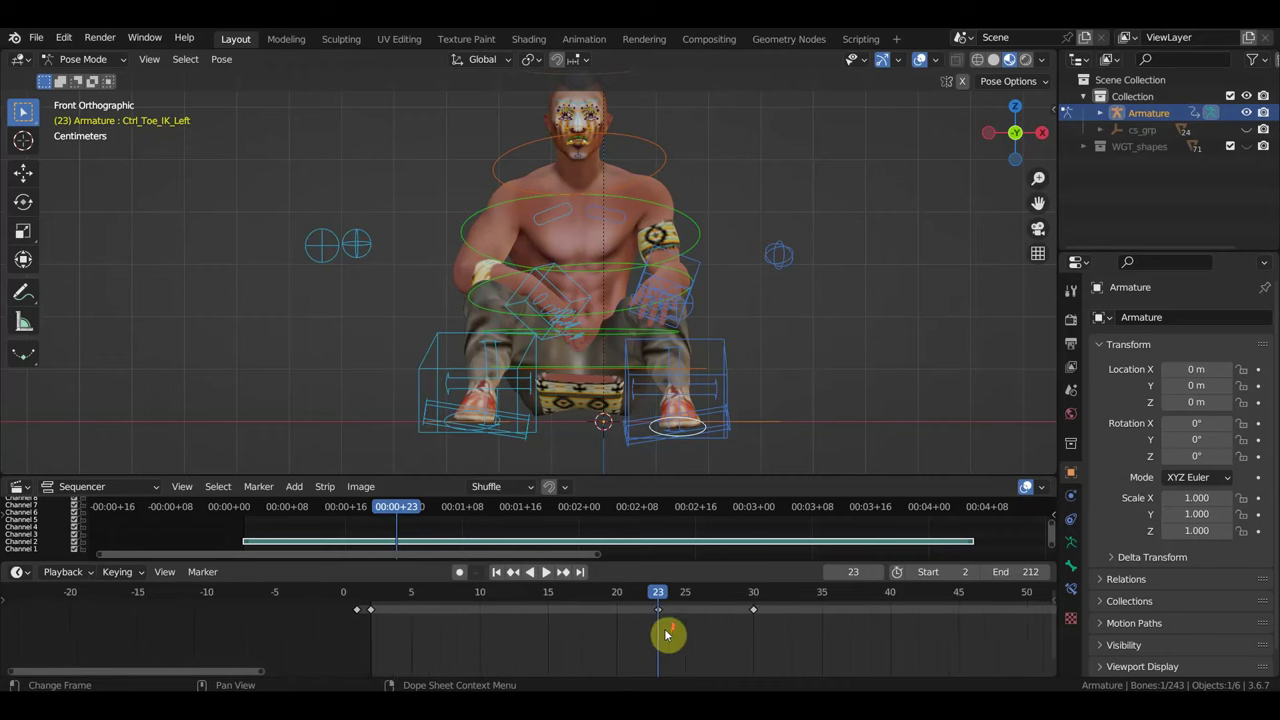
pyautogui.scroll(1, 668, 634)
pyautogui.moveTo(692, 192)
pyautogui.keyDown('ctrl'); pyautogui.mouseDown(button='middle')
pyautogui.moveTo(690, 320)
pyautogui.moveTo(594, 314)
pyautogui.mouseUp(button='middle'); pyautogui.keyUp('ctrl')
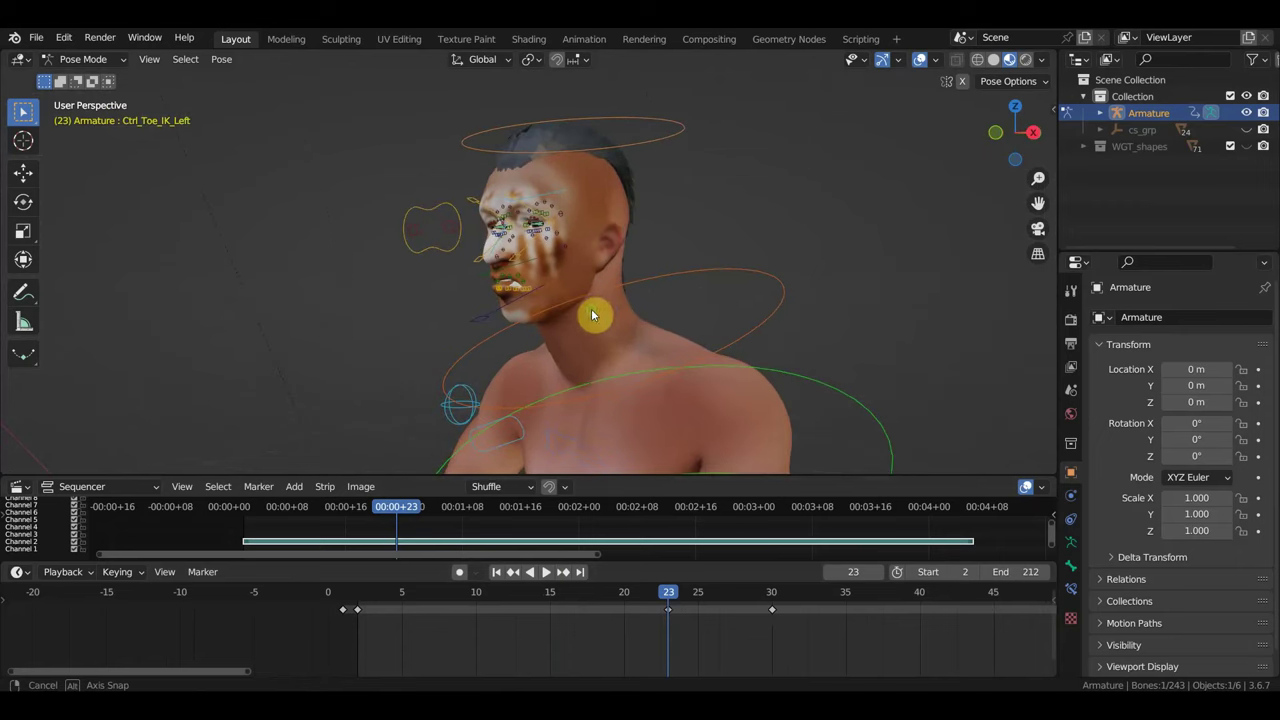
# - Select the chin control Ctrl_Head.001 in side view and rotate it
pyautogui.click(497, 310)
pyautogui.press('KP_3')
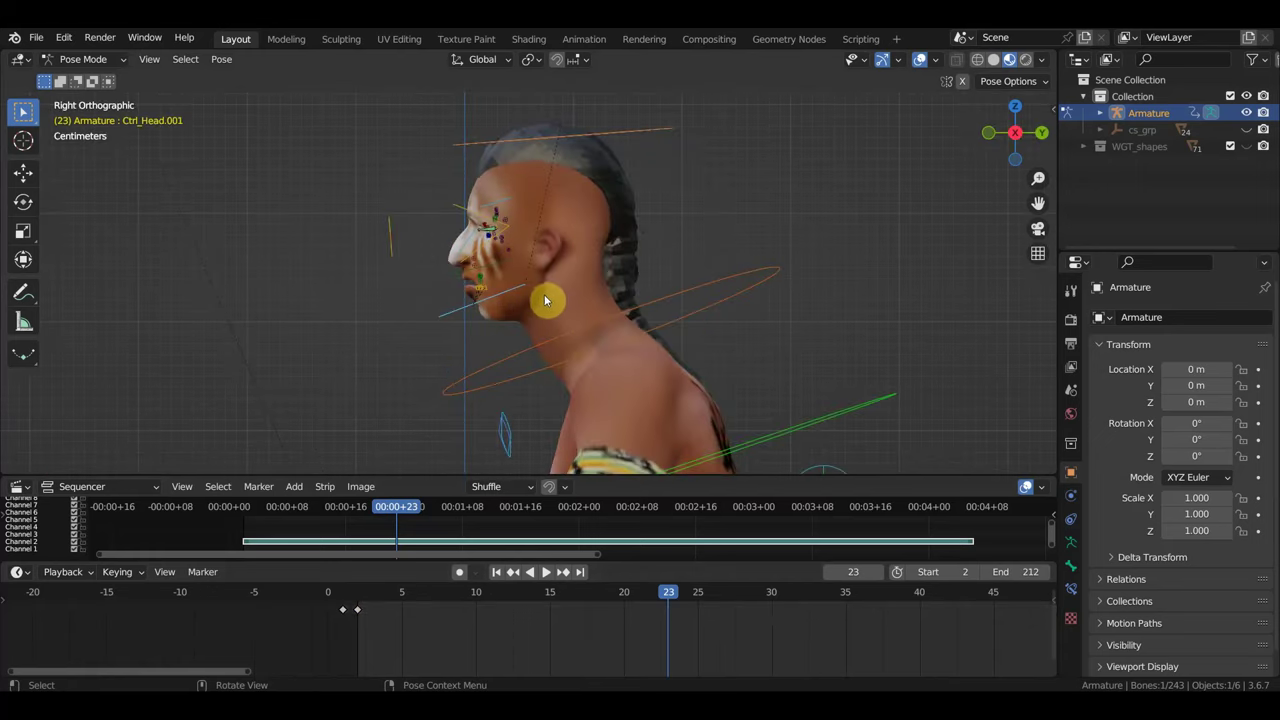
pyautogui.press('r')
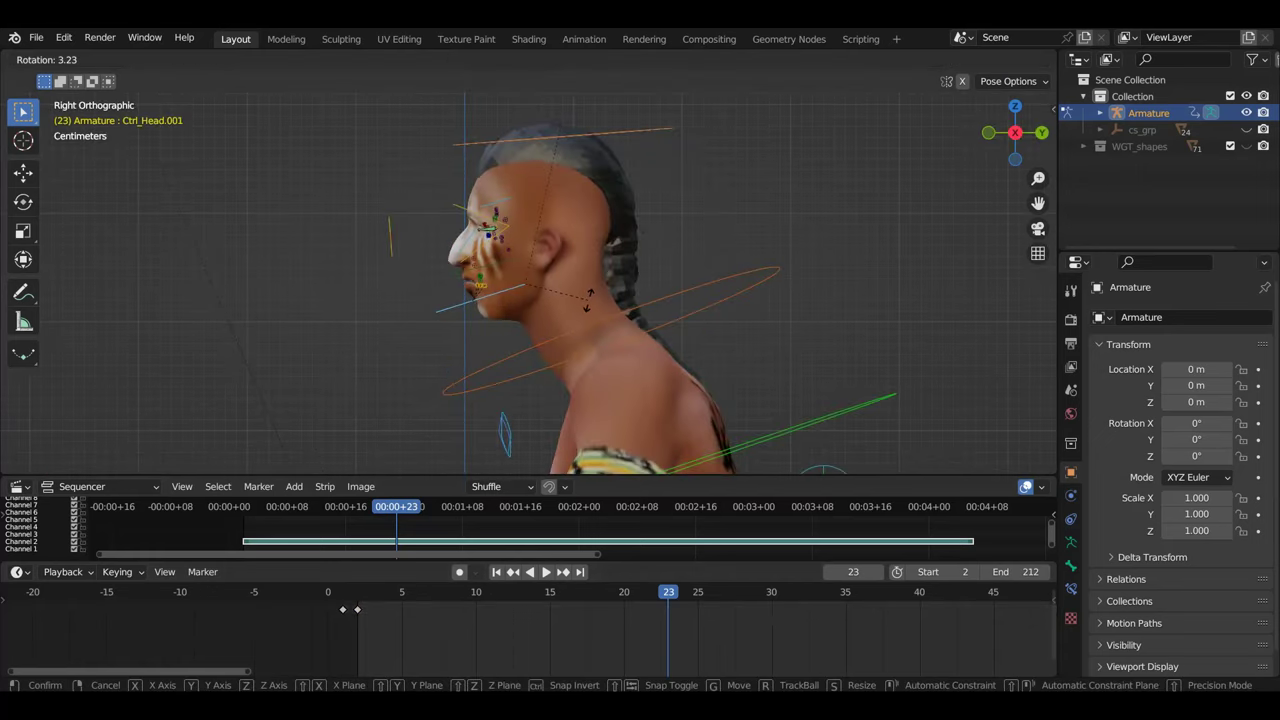
pyautogui.click(588, 300)
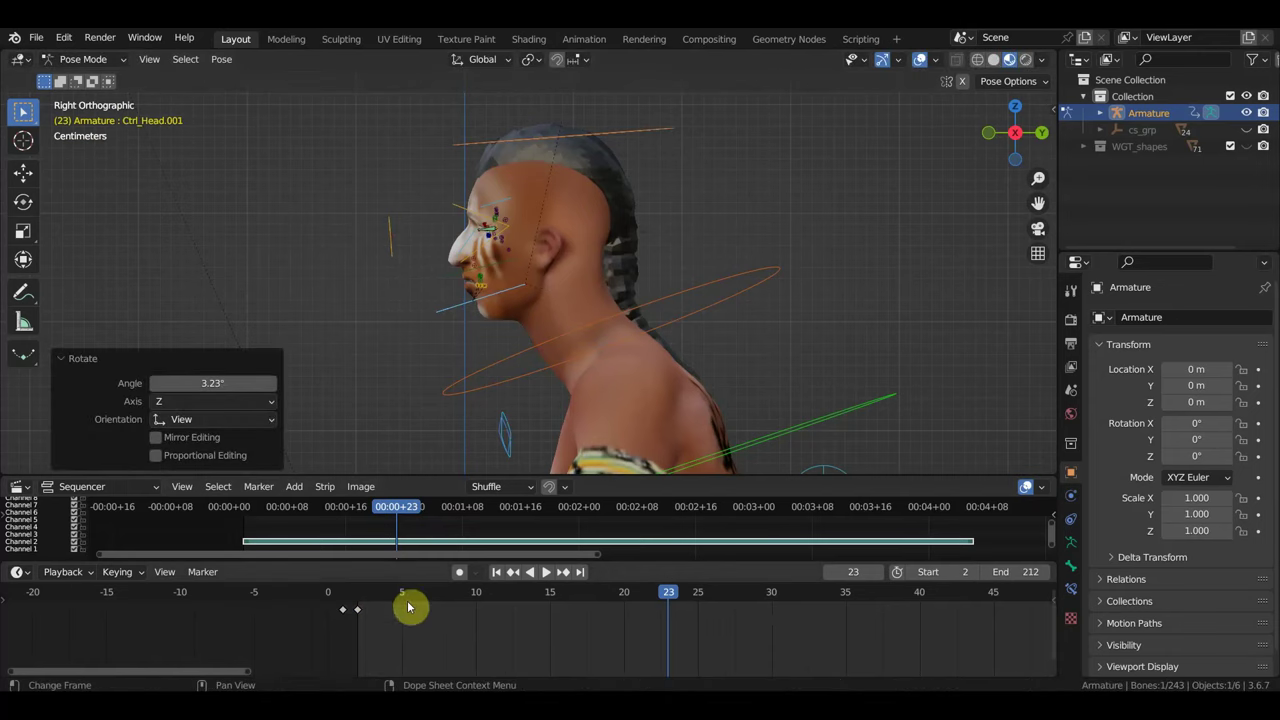
# - At frame 2, rotate Ctrl_Head.001 by 6.2° and nudge it -0.00184 m along Y
pyautogui.click(362, 597)
pyautogui.press('space')
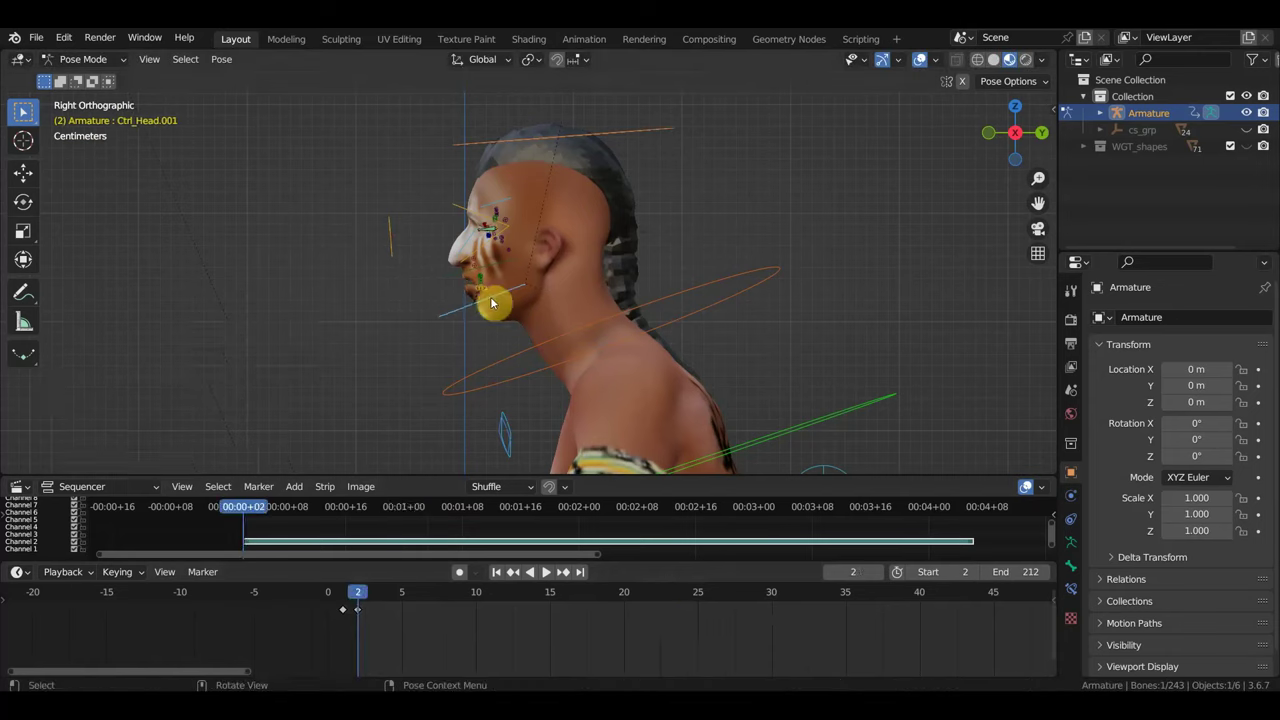
pyautogui.press('r')
pyautogui.click(560, 305)
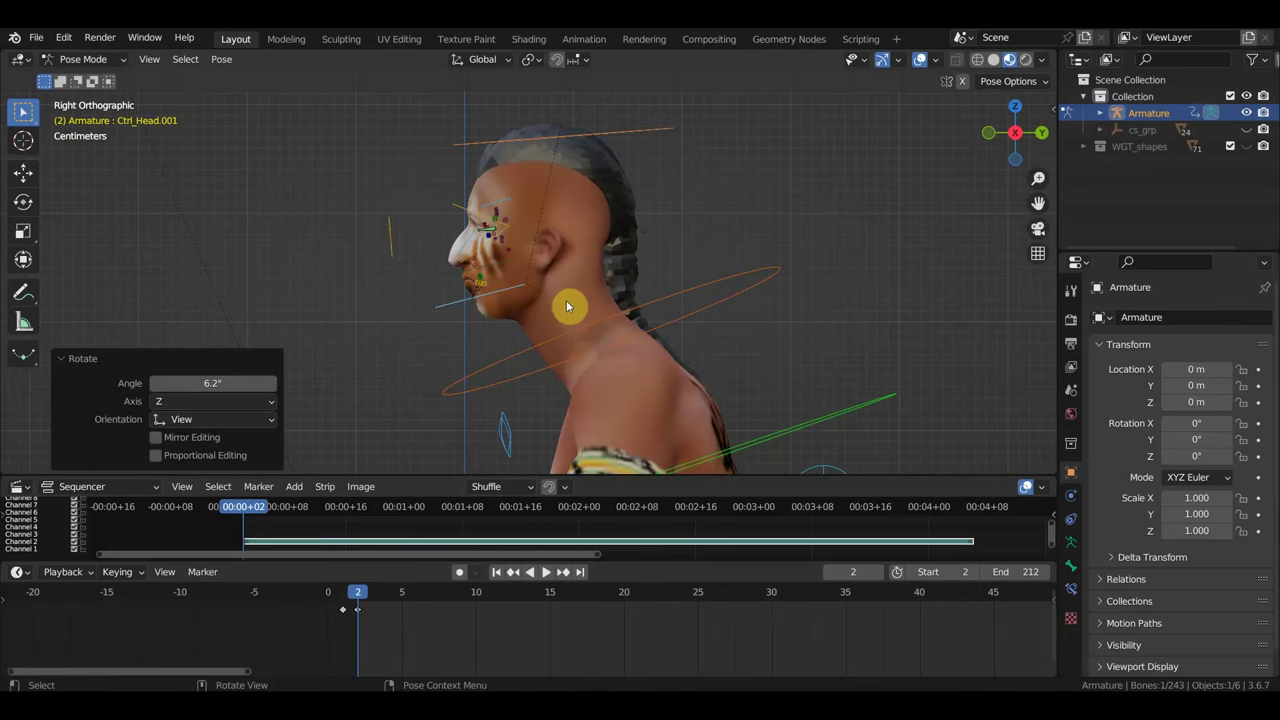
pyautogui.press('g')
pyautogui.click(562, 302)
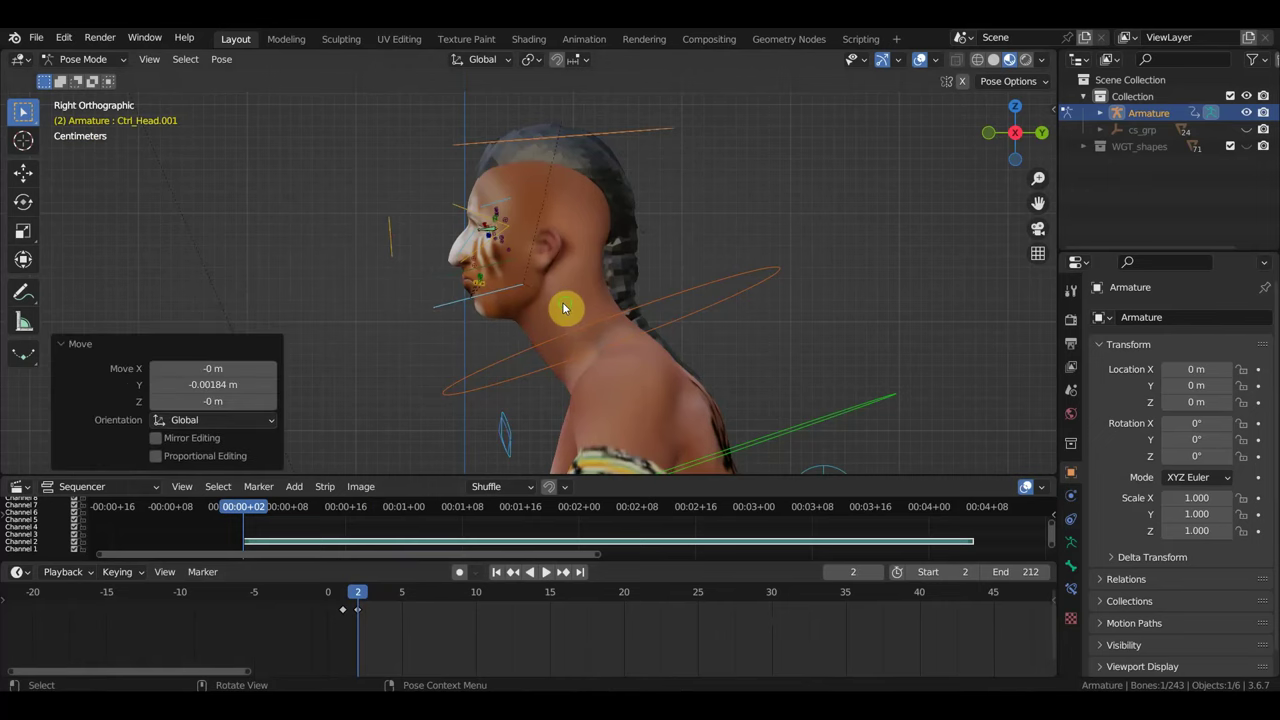
pyautogui.moveTo(562, 302)
pyautogui.mouseDown(button='middle')
pyautogui.moveTo(738, 301)
pyautogui.moveTo(646, 309)
pyautogui.mouseUp(button='middle')
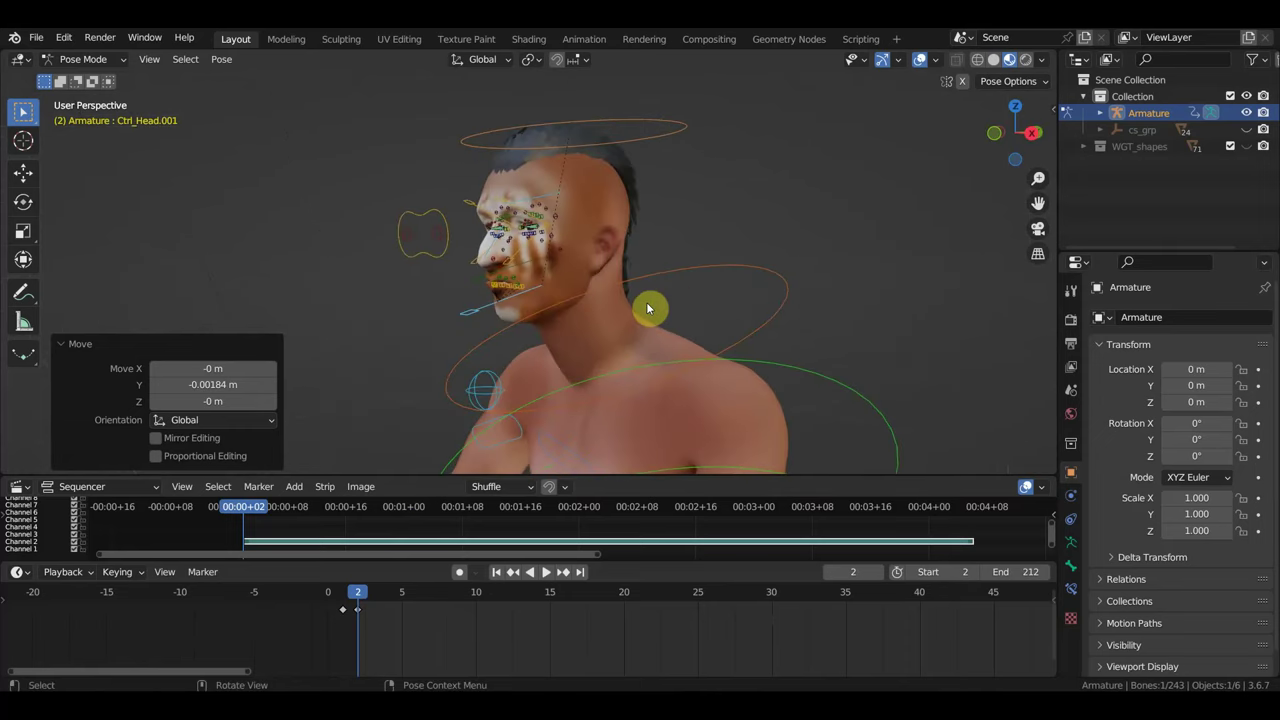
# - Select all rig bones, insert keys, and clear the active keying set
pyautogui.press('a')
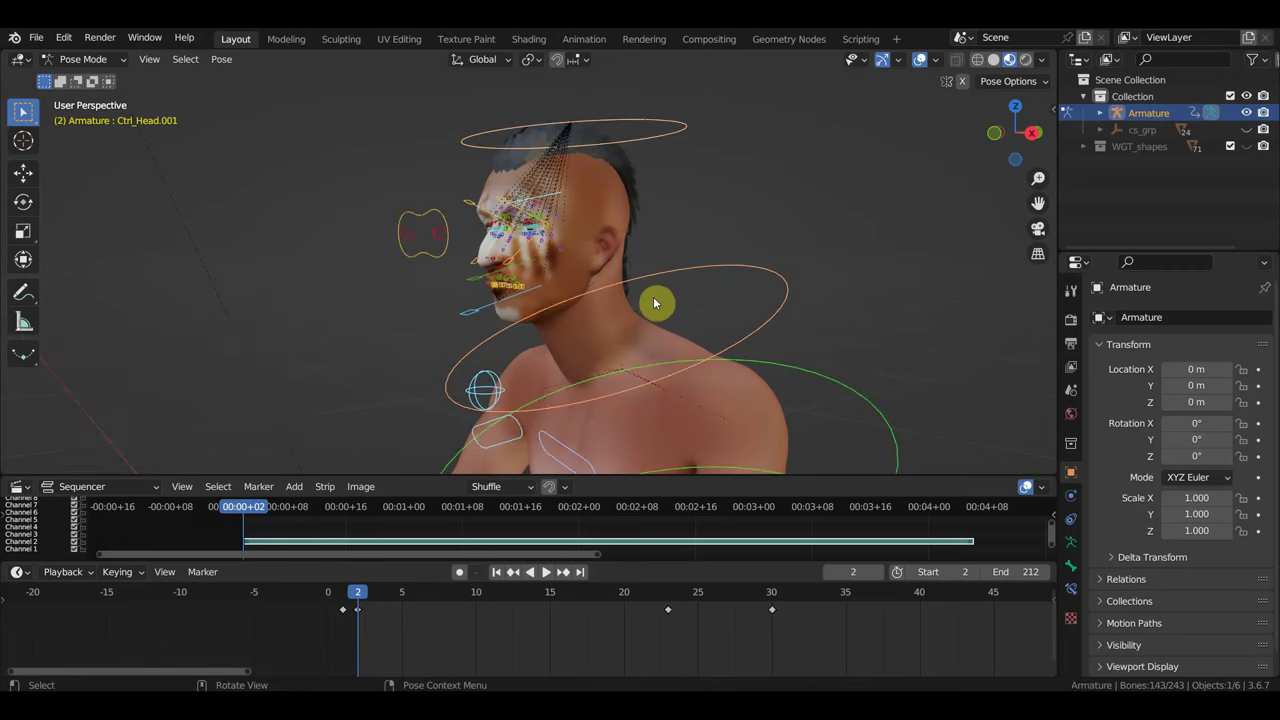
pyautogui.press('i')
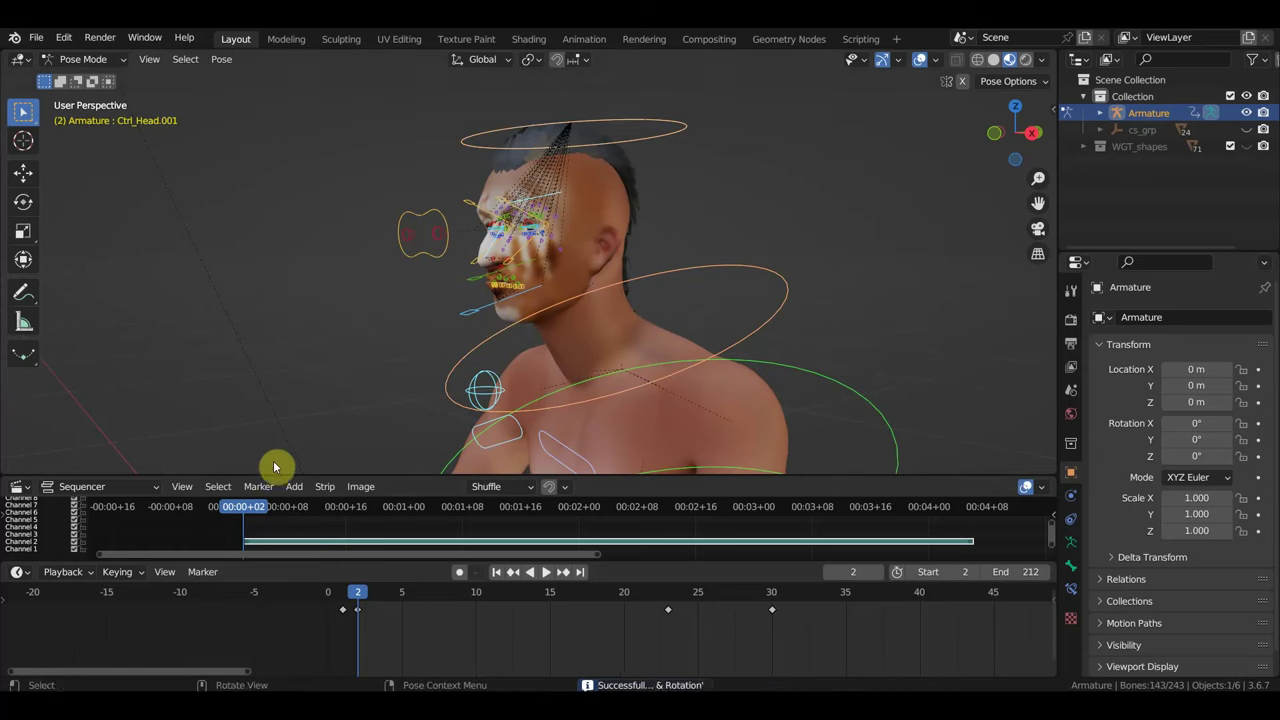
pyautogui.click(123, 574)
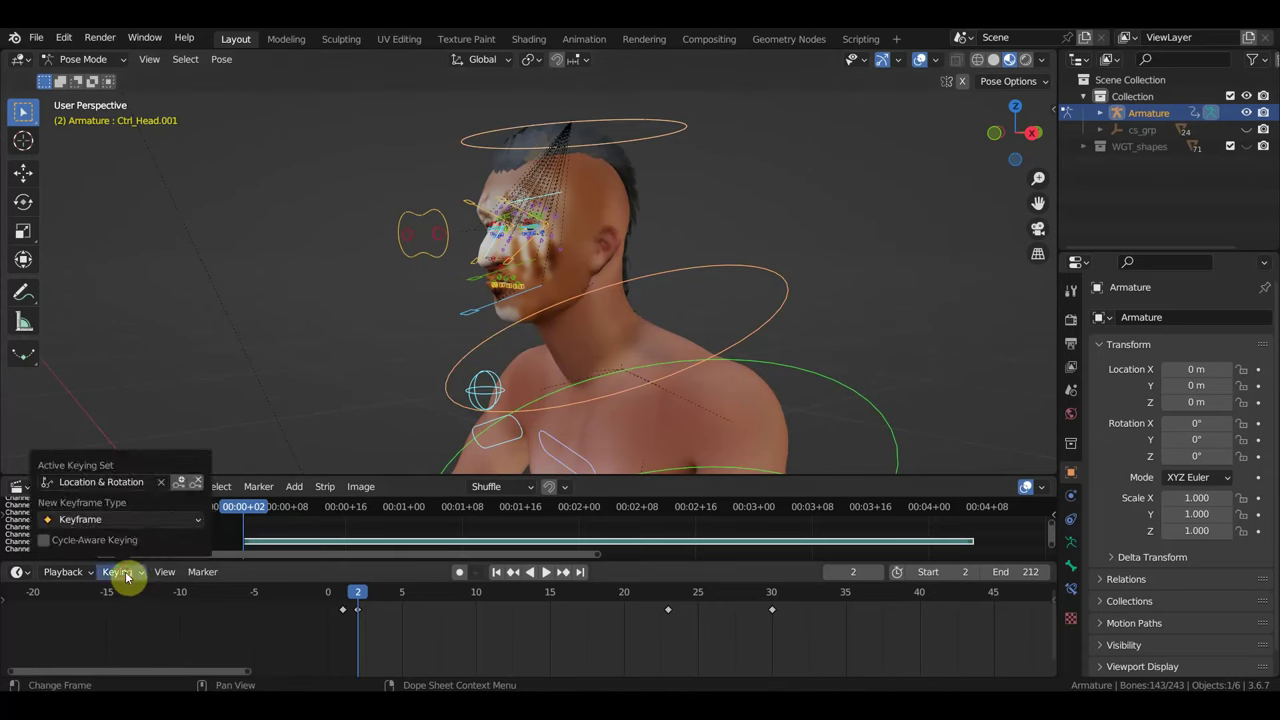
pyautogui.click(123, 484)
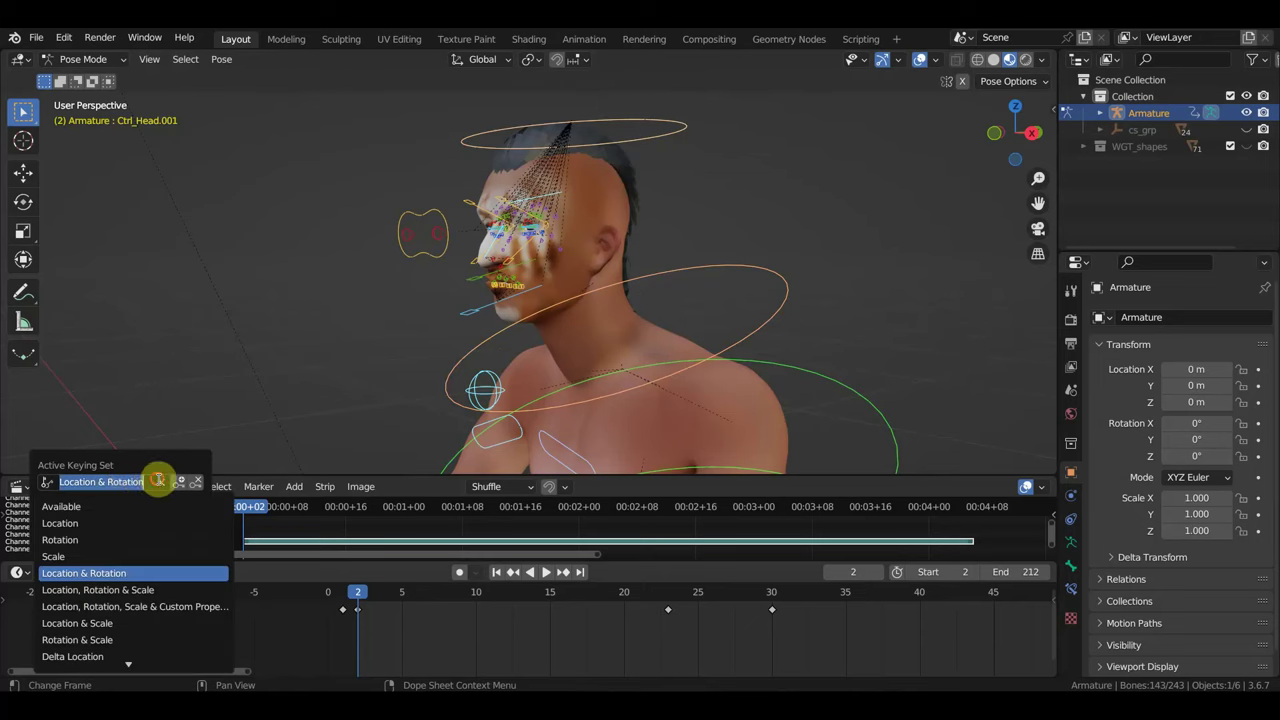
pyautogui.click(160, 483)
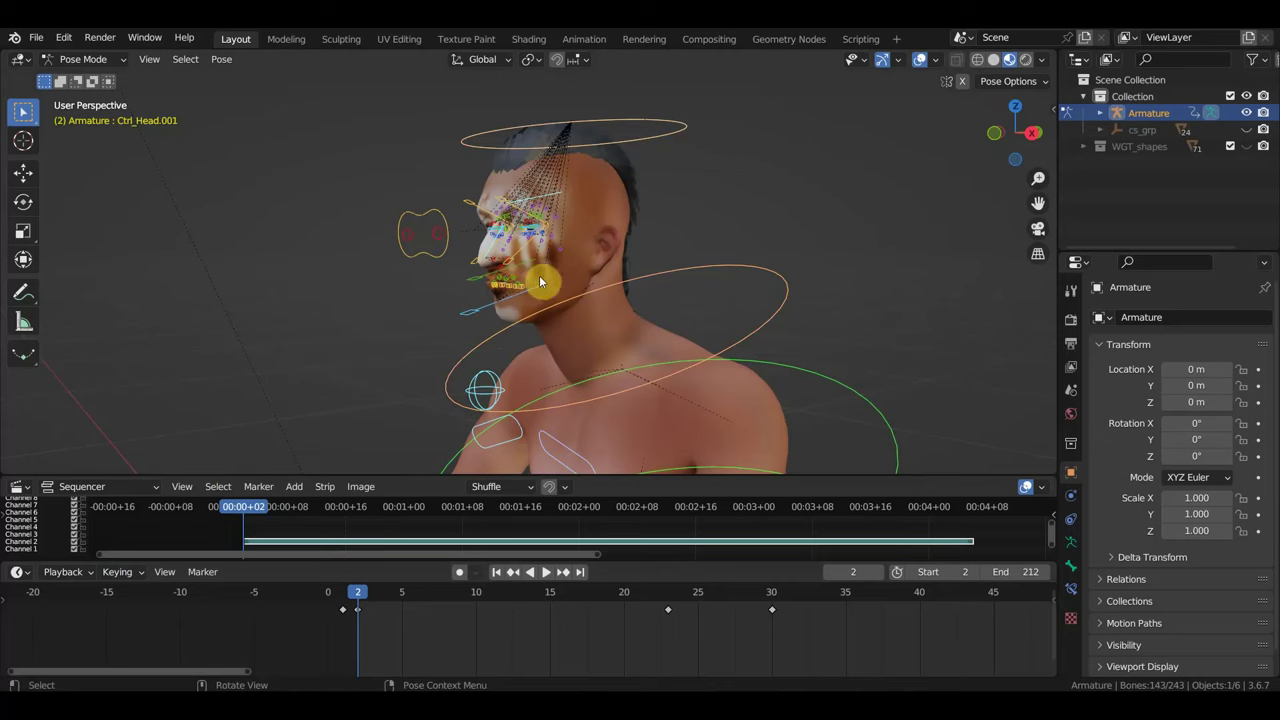
# - Key Location & Rotation for all bones and make Location & Rotation the active keying set
pyautogui.press('i')
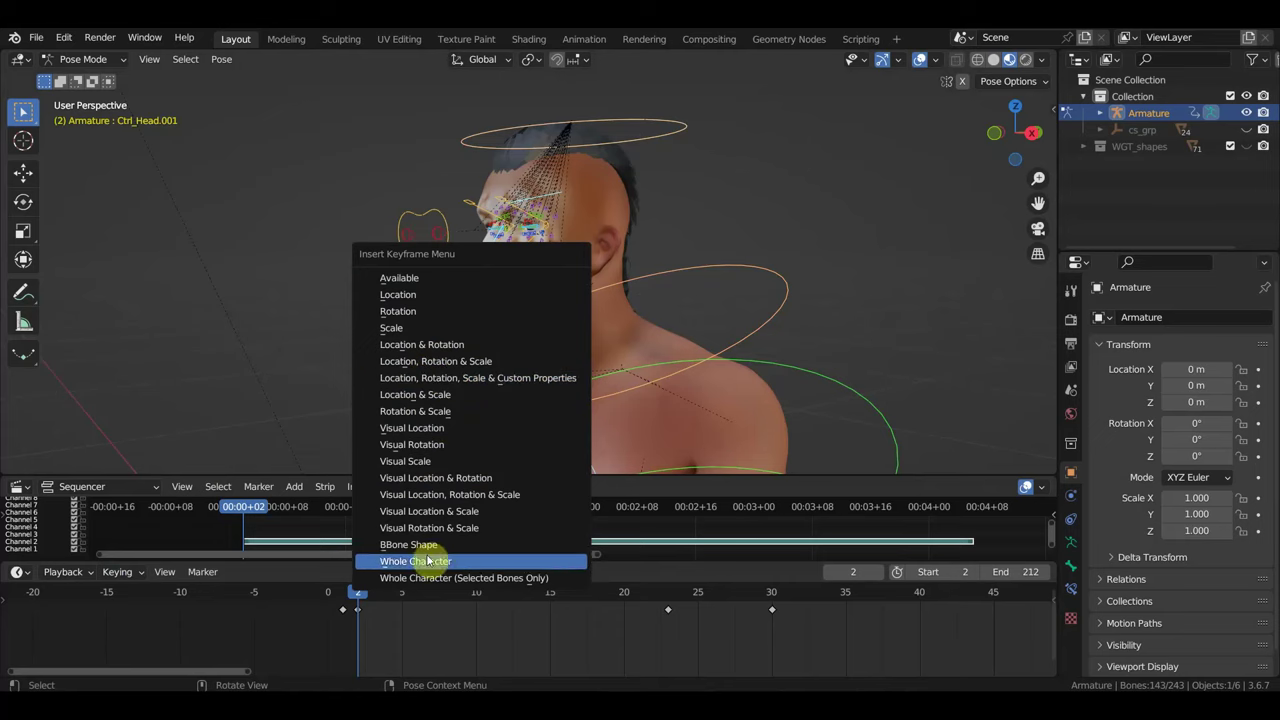
pyautogui.click(449, 346)
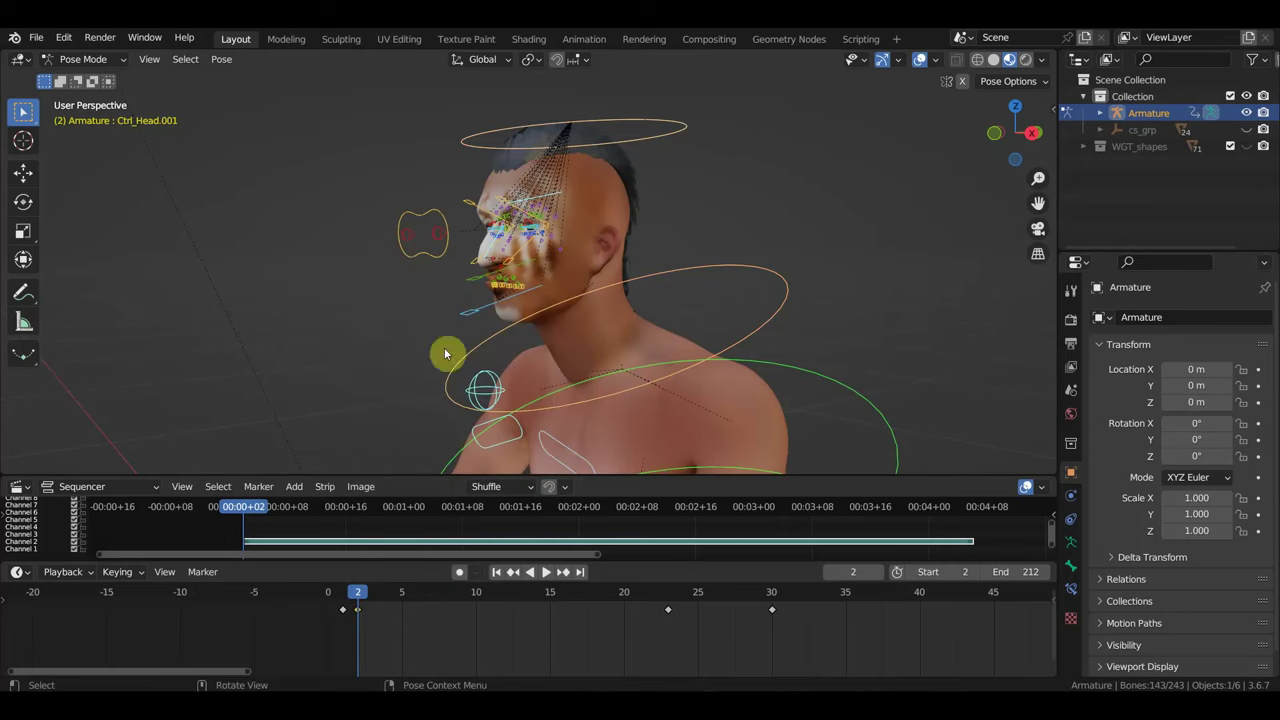
pyautogui.click(122, 573)
pyautogui.click(114, 482)
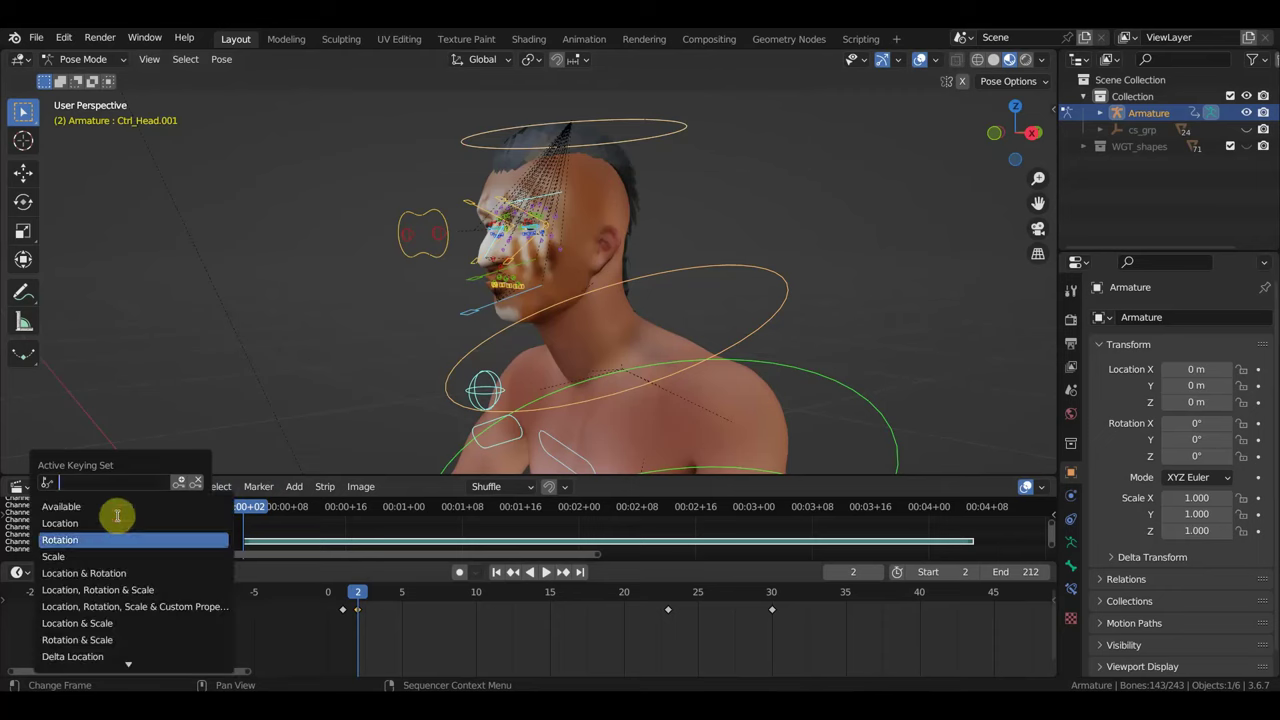
pyautogui.click(112, 572)
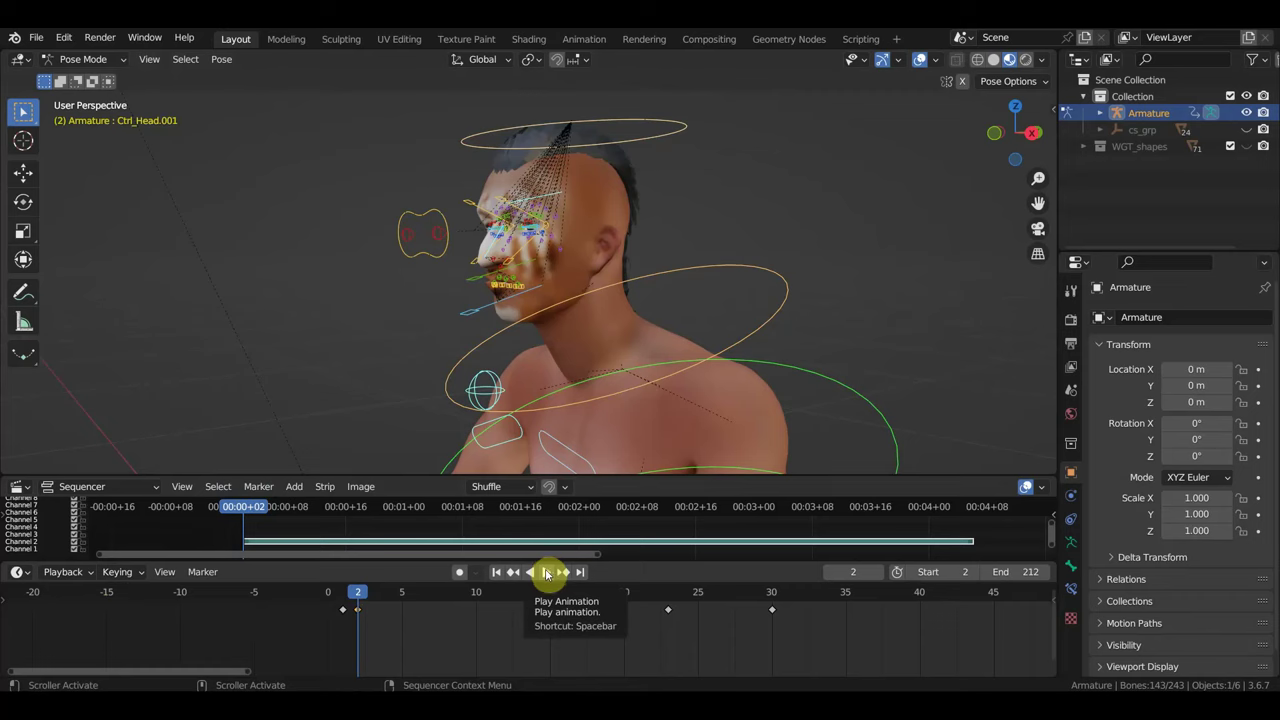
# - Play the animation from frame 2, stop near frame 23, then scrub back to frame 15
pyautogui.click(546, 573)
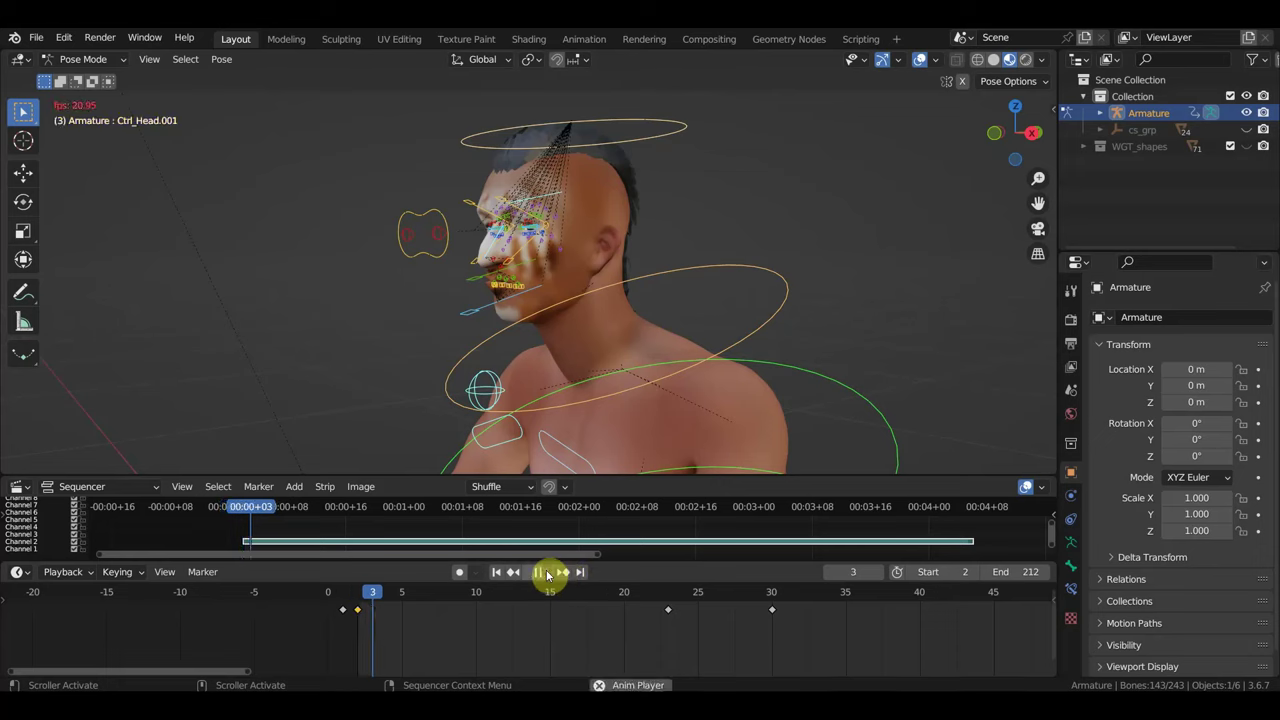
pyautogui.click(546, 573)
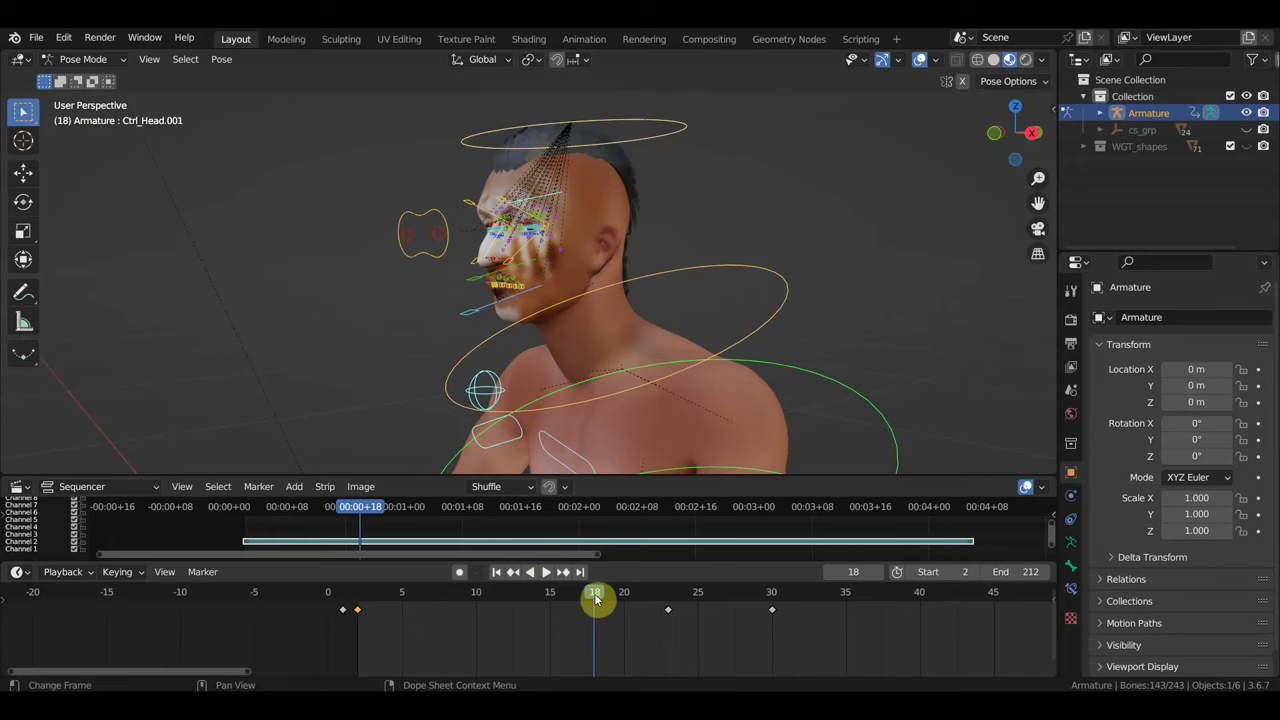
pyautogui.moveTo(350, 510); pyautogui.dragTo(246, 512)
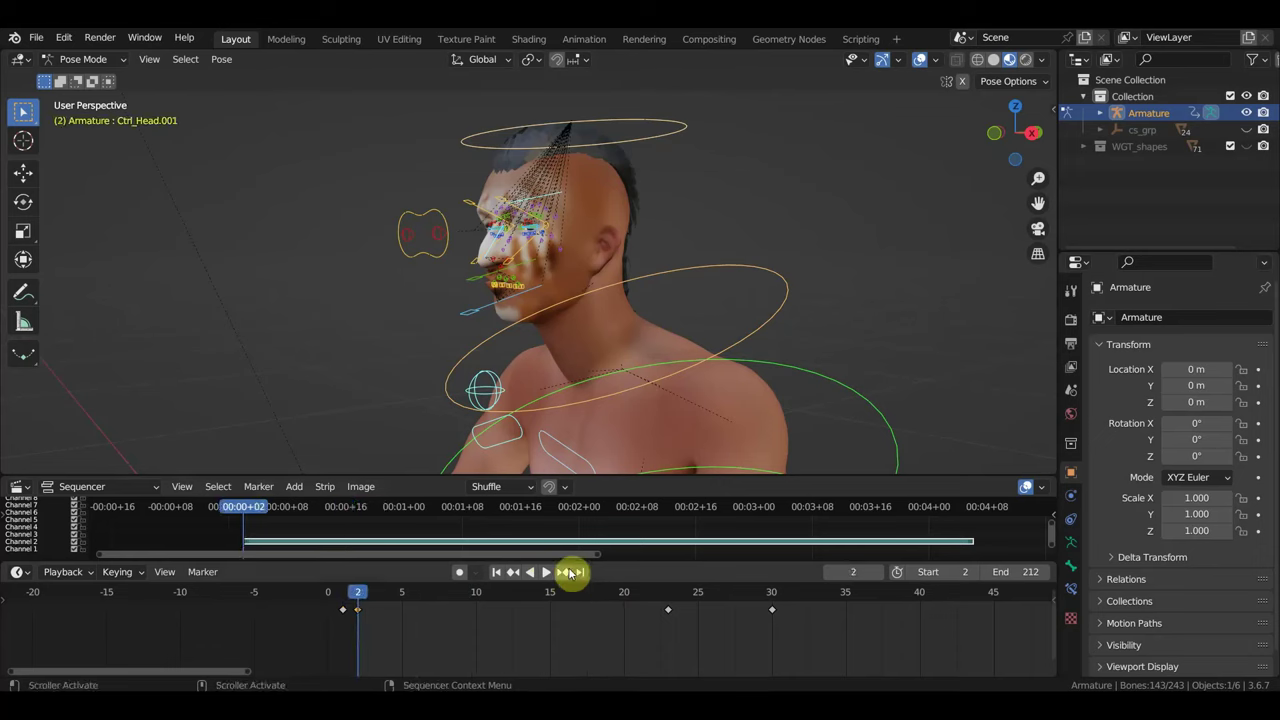
pyautogui.click(545, 572)
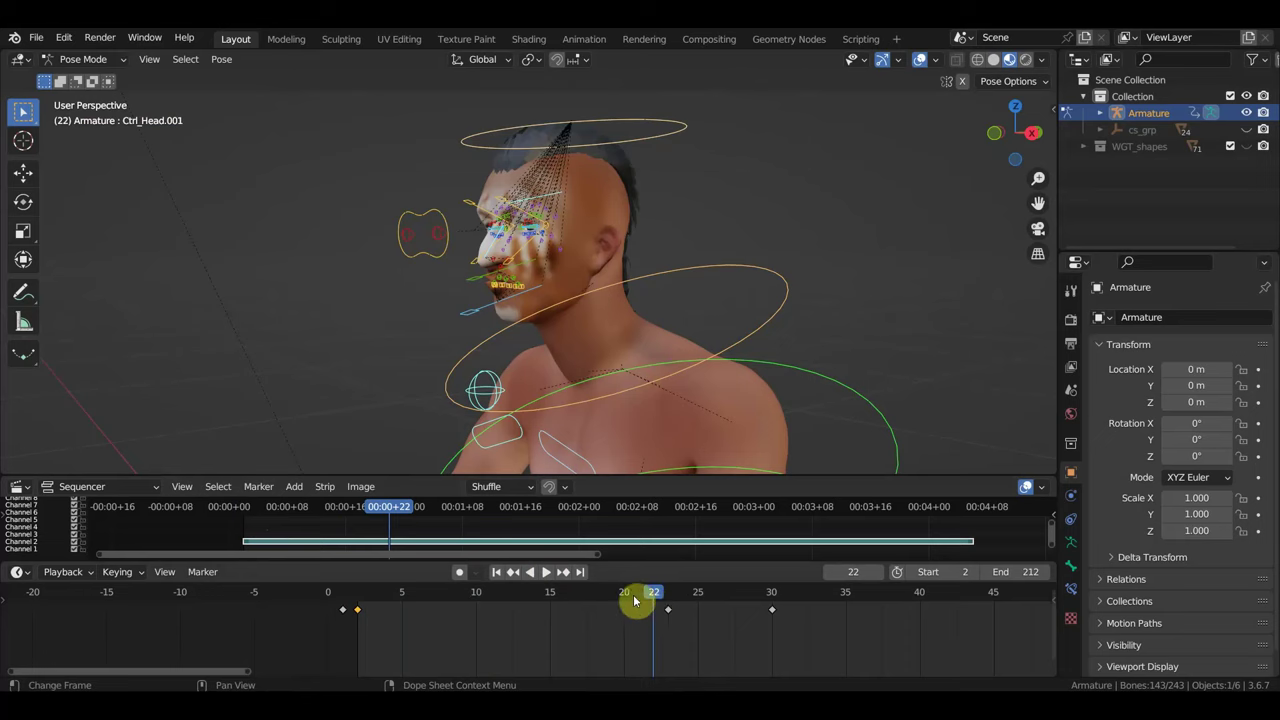
pyautogui.click(665, 596)
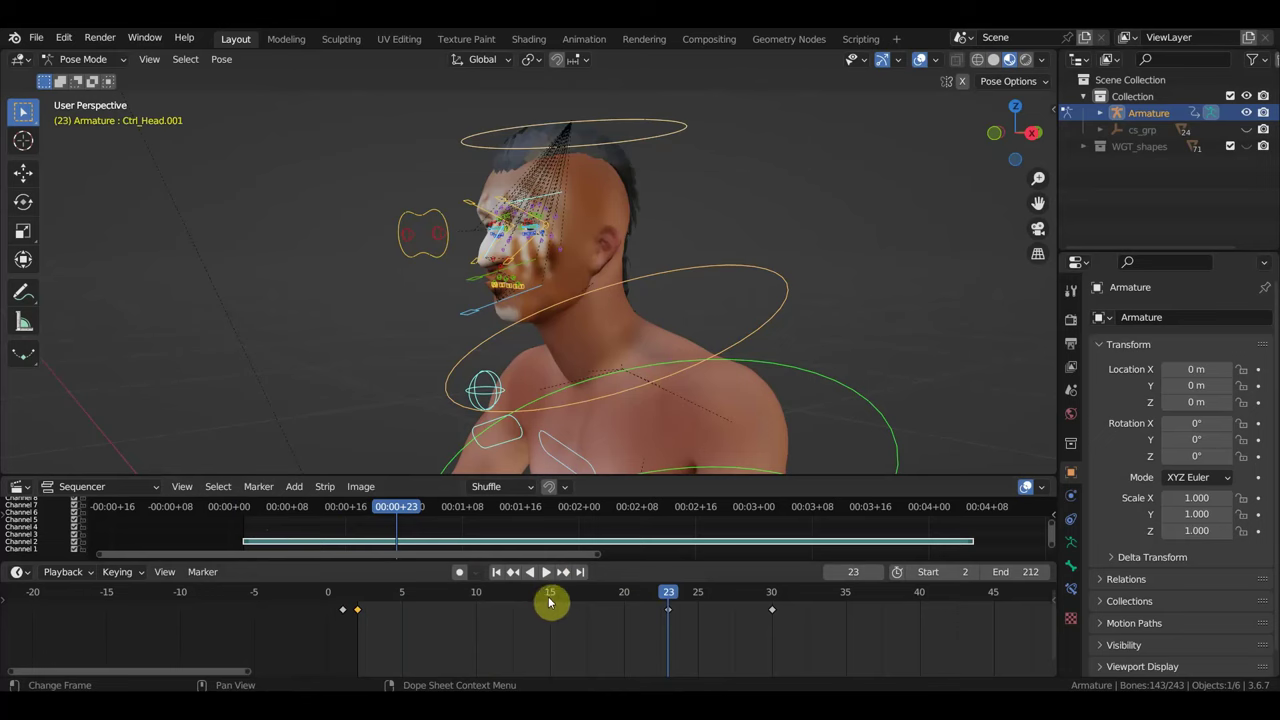
pyautogui.click(578, 597)
pyautogui.moveTo(576, 597); pyautogui.dragTo(556, 599)
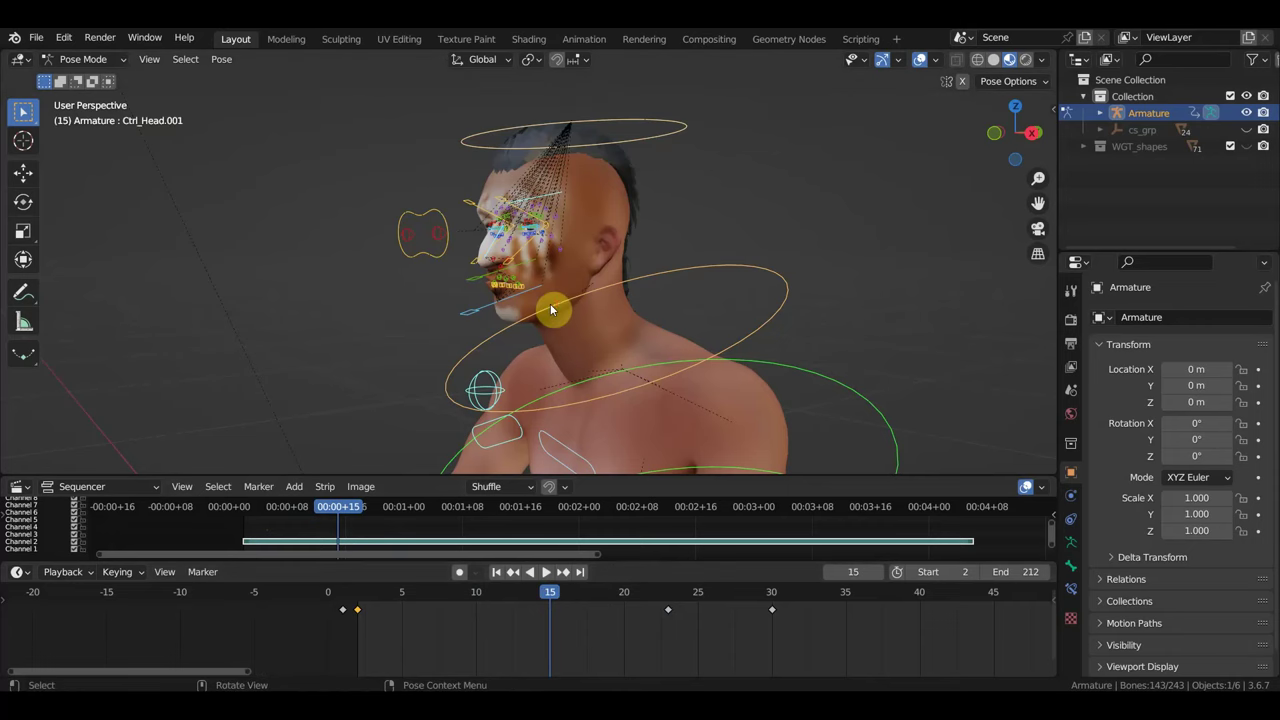
# - In side view, rotate the jaw control by -4.01°
pyautogui.moveTo(551, 308); pyautogui.dragTo(550, 305, button='middle')
pyautogui.press('KP_3')
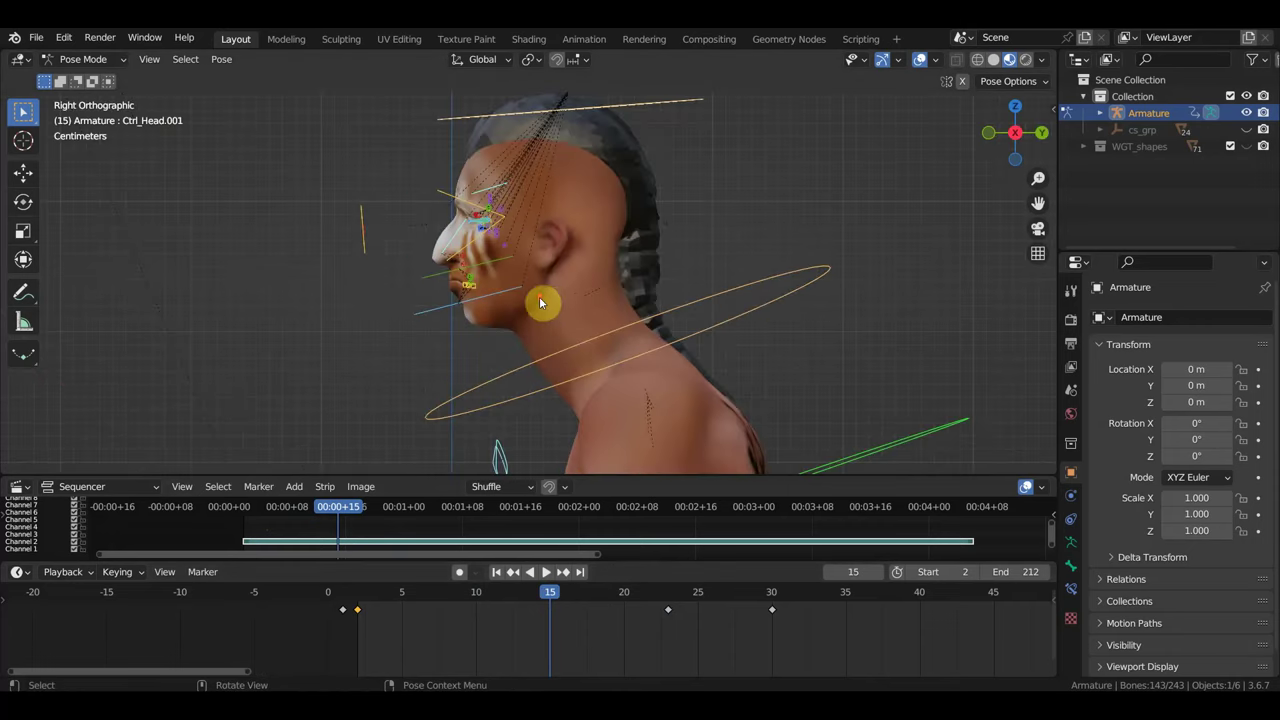
pyautogui.scroll(3, 540, 300)
pyautogui.click(423, 324)
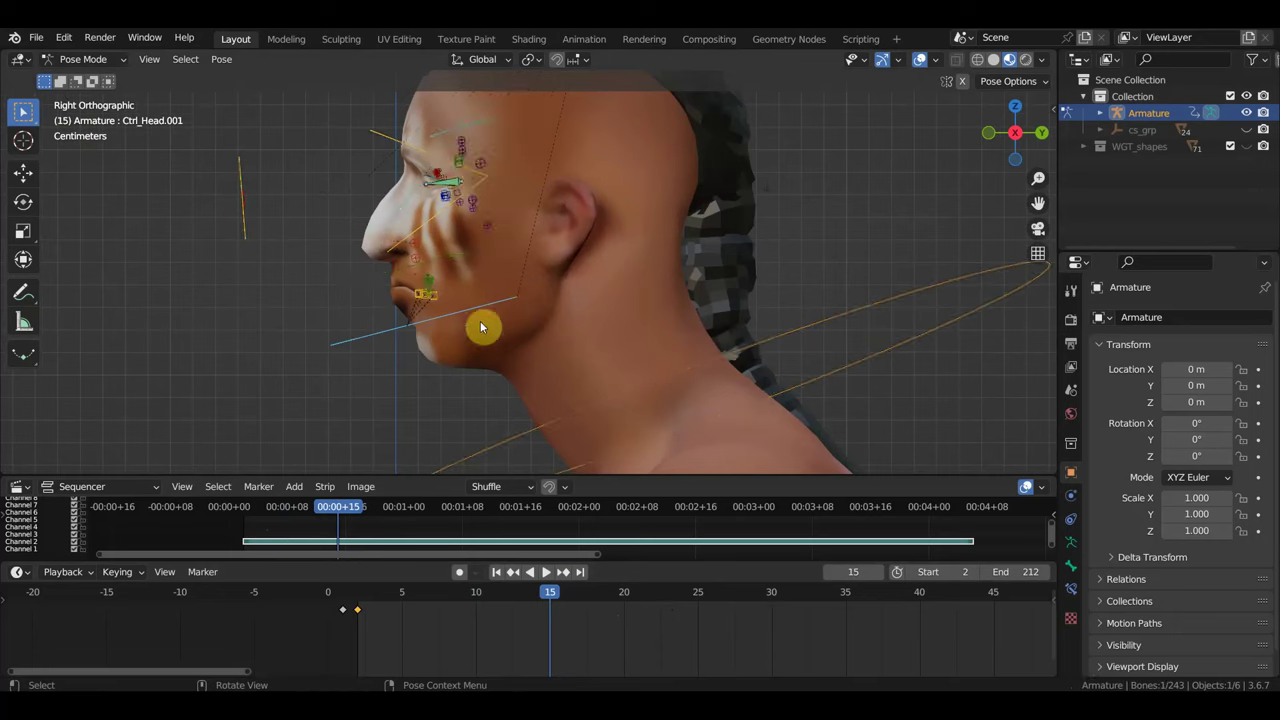
pyautogui.press('r')
pyautogui.click(566, 320)
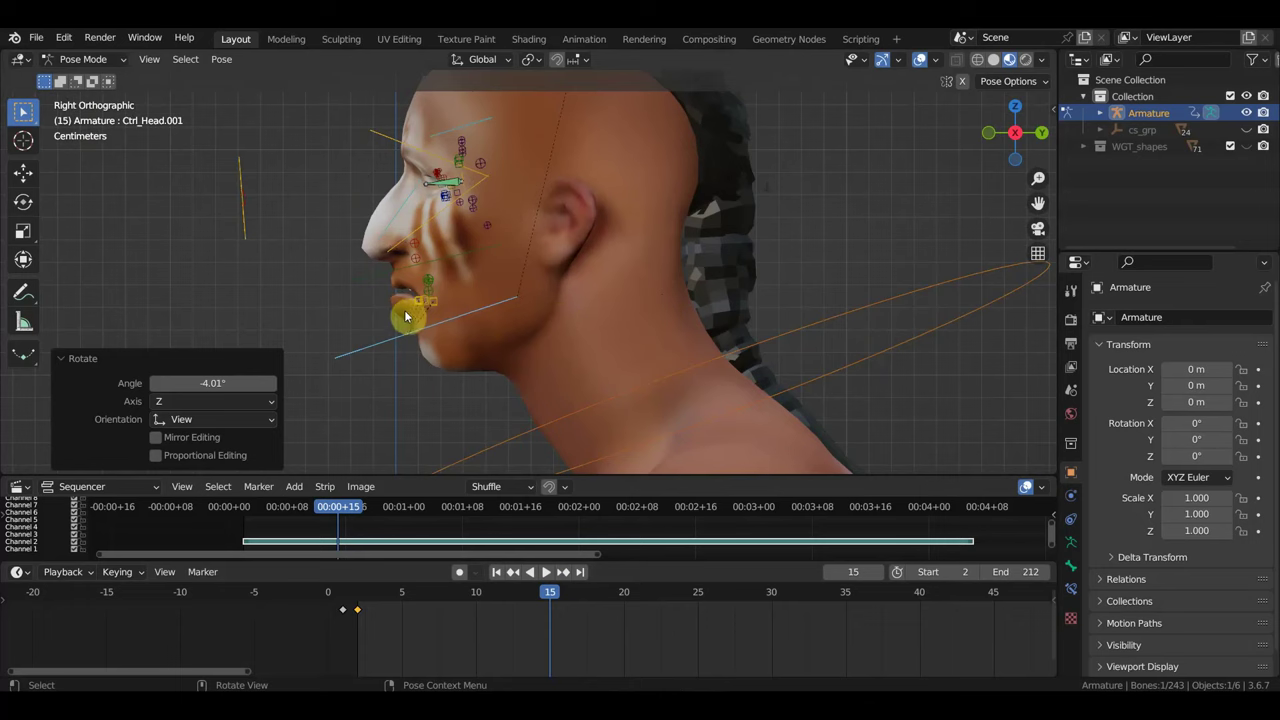
# - Select the lip controls, including Ctrl_Head.004 and the upper-lip controls, and move them down and back
pyautogui.moveTo(419, 316)
pyautogui.mouseDown(button='middle')
pyautogui.moveTo(588, 309)
pyautogui.moveTo(571, 319)
pyautogui.mouseUp(button='middle')
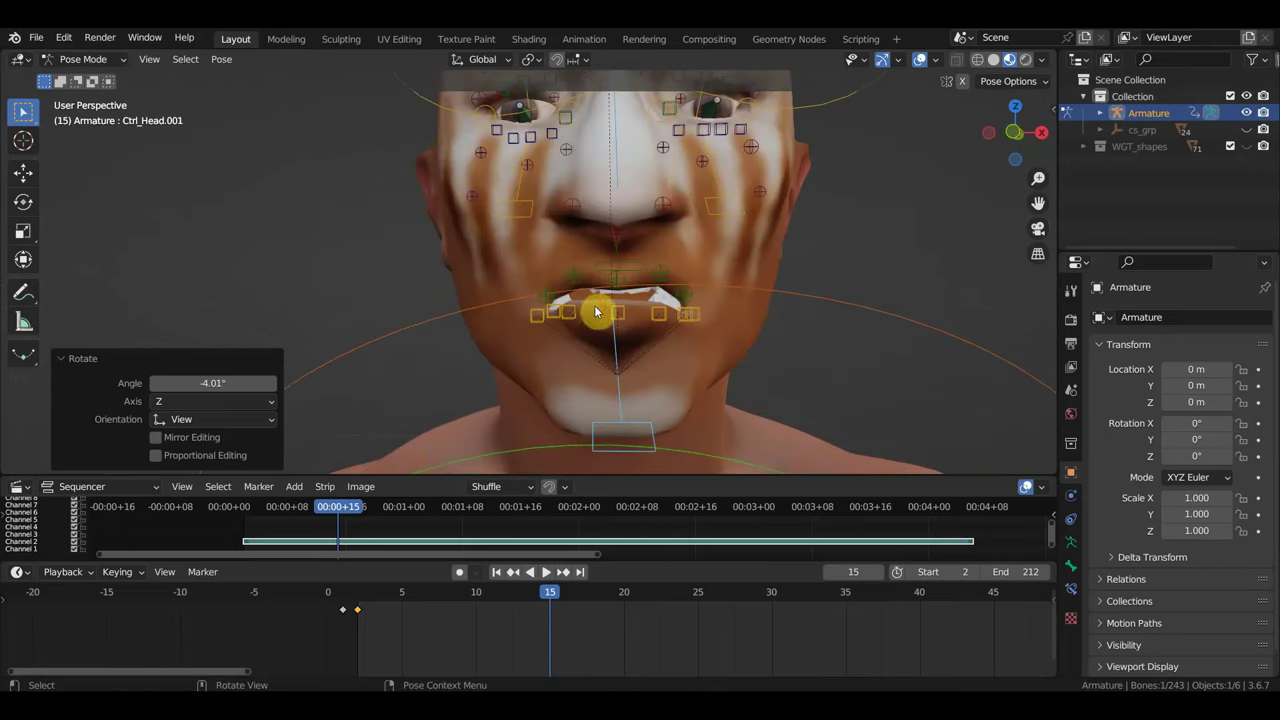
pyautogui.click(574, 319)
pyautogui.keyDown('shift'); pyautogui.click(648, 323); pyautogui.keyUp('shift')
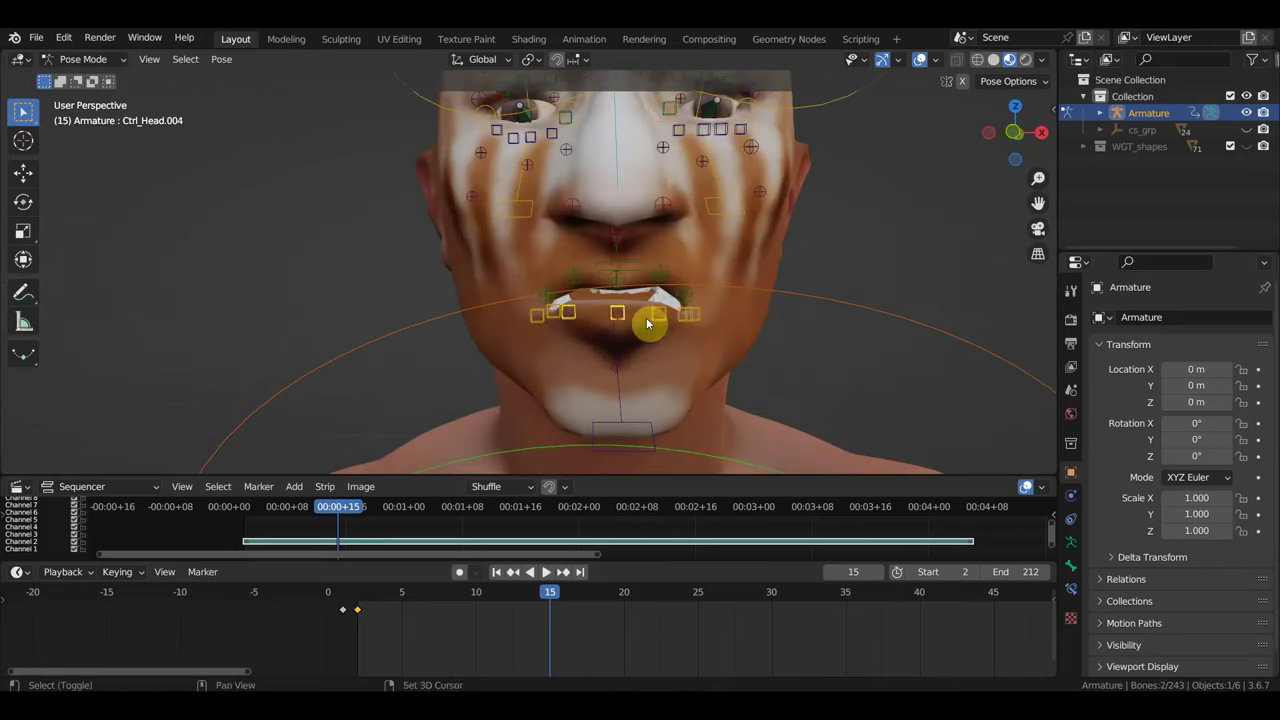
pyautogui.moveTo(680, 336); pyautogui.dragTo(645, 338, button='middle')
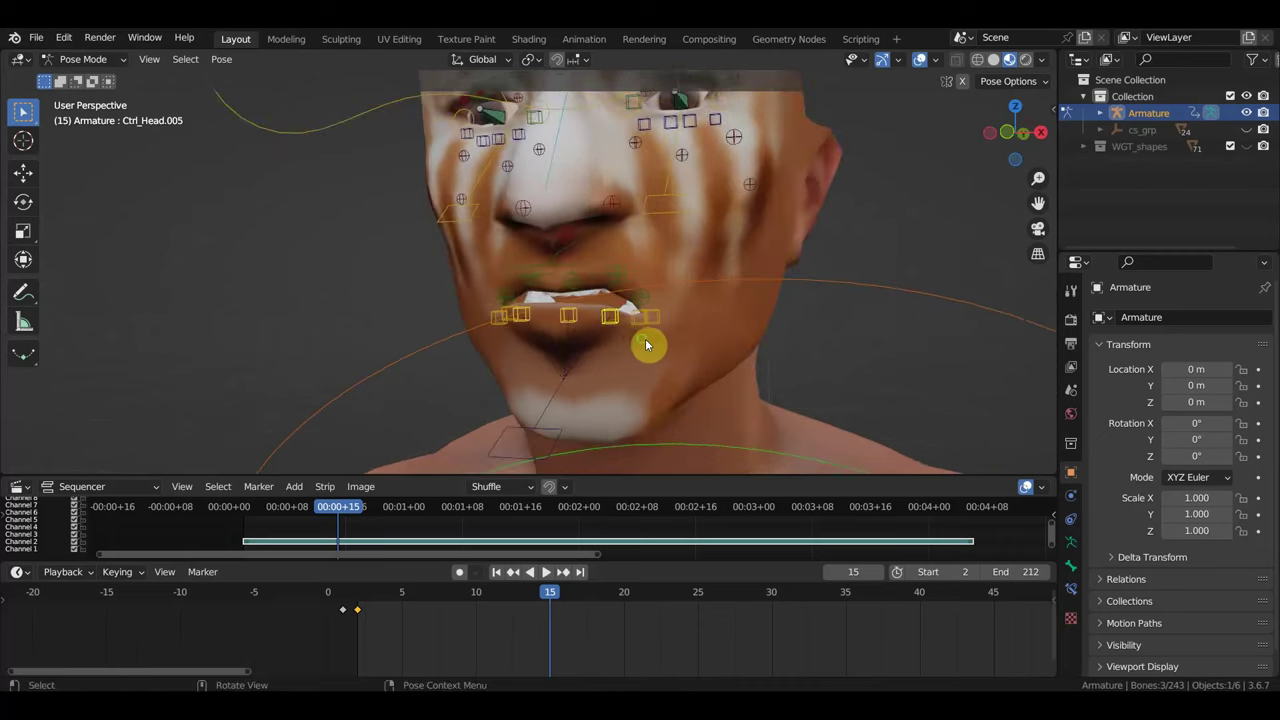
pyautogui.keyDown('shift'); pyautogui.click(532, 279); pyautogui.keyUp('shift')
pyautogui.keyDown('shift'); pyautogui.click(572, 283); pyautogui.keyUp('shift')
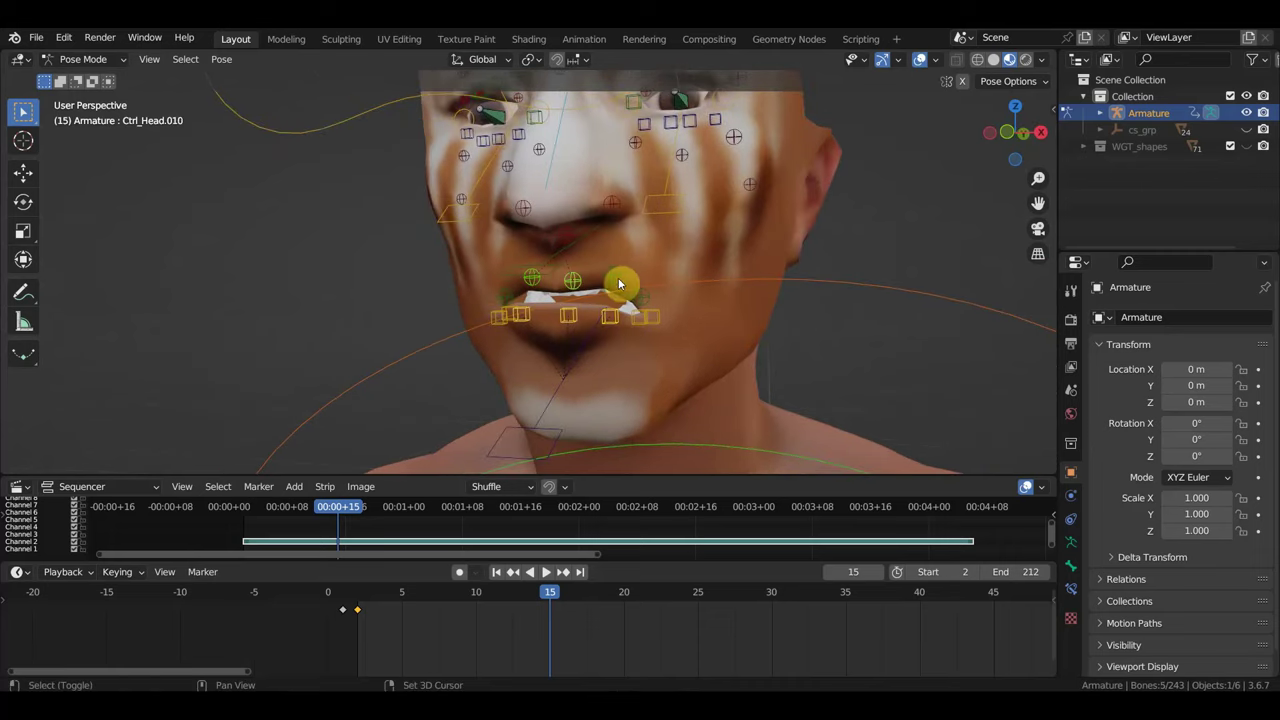
pyautogui.keyDown('shift'); pyautogui.click(618, 279); pyautogui.keyUp('shift')
pyautogui.press('KP_3')
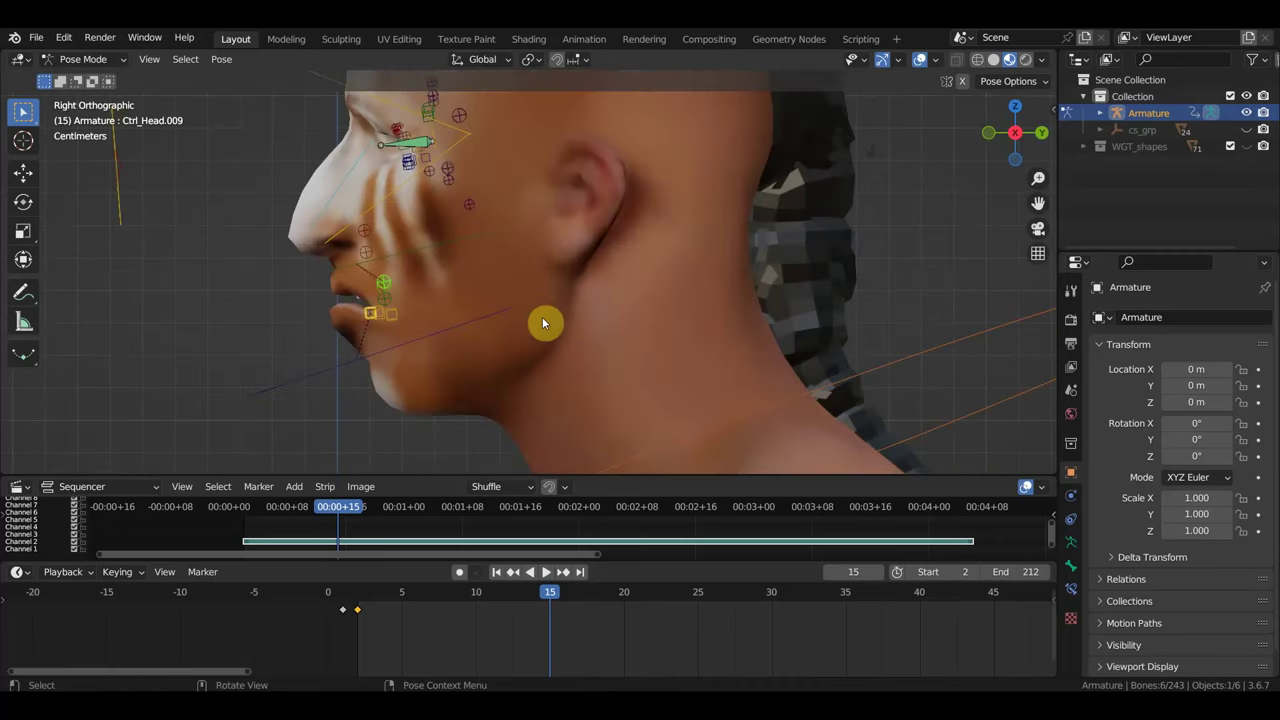
pyautogui.press('g')
pyautogui.click(528, 327)
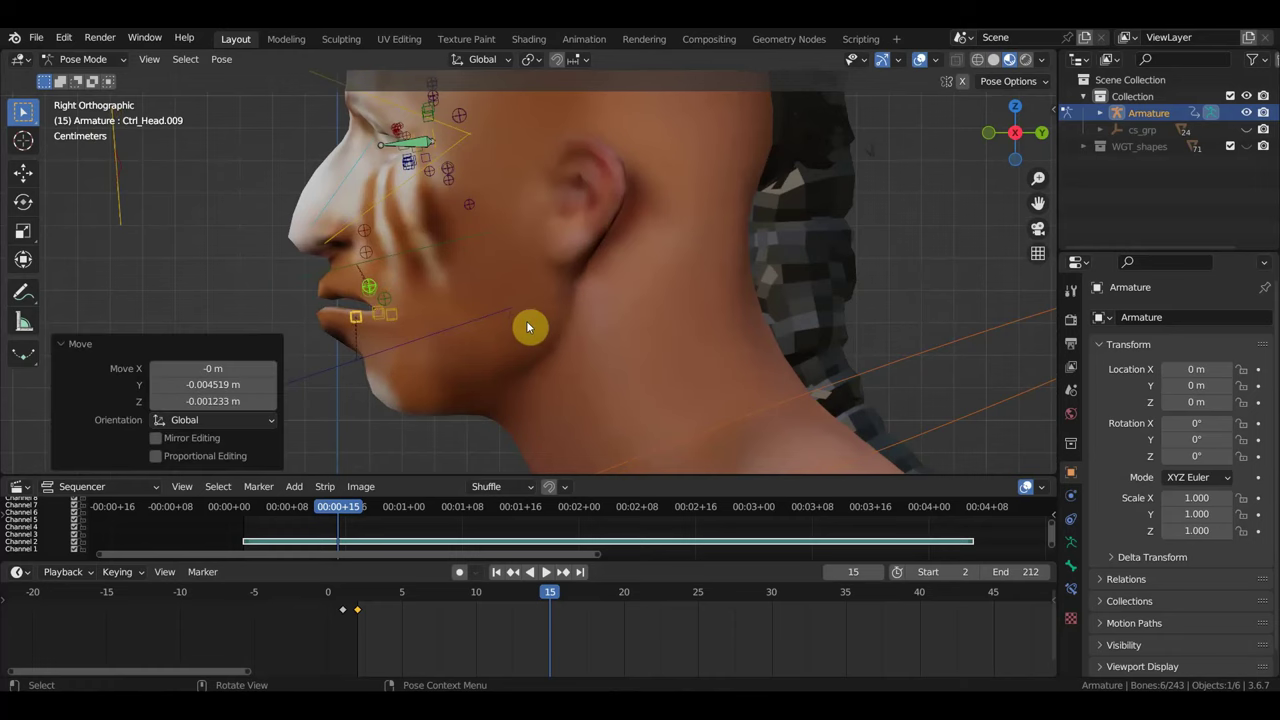
# - Reposition the lower-lip control, then key Location & Rotation for all bones at frame 15
pyautogui.click(378, 312)
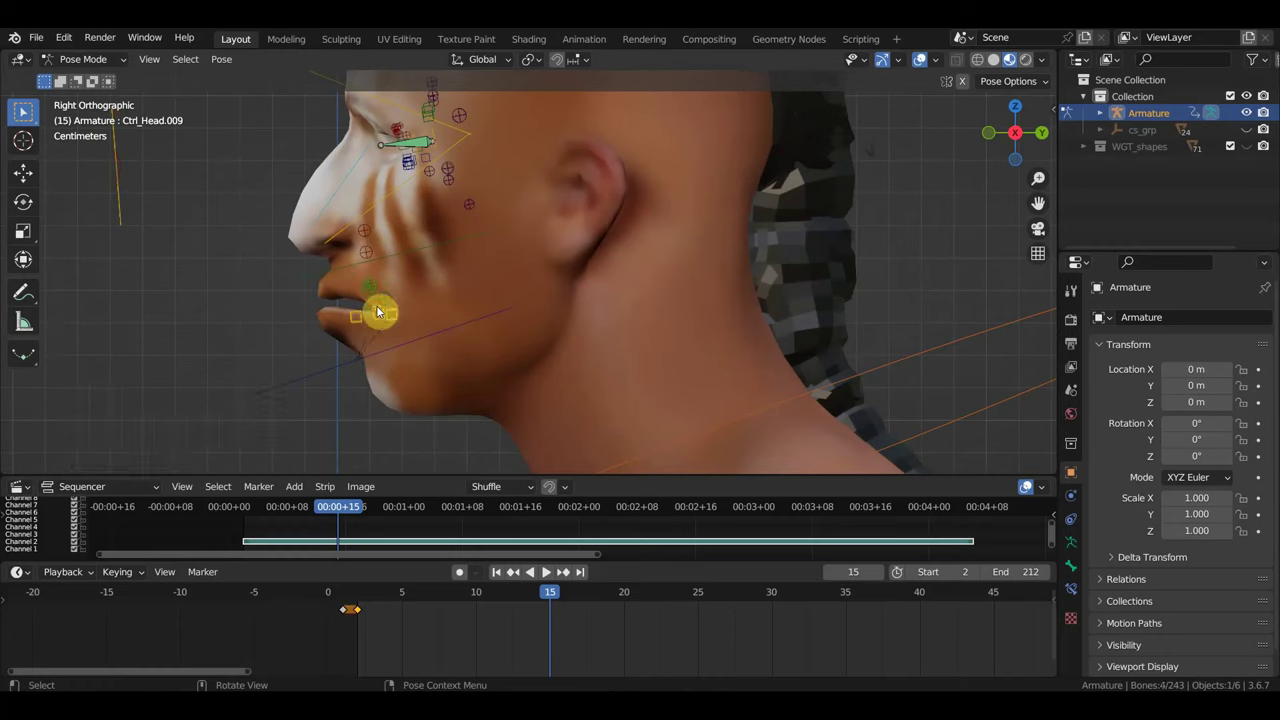
pyautogui.press('g')
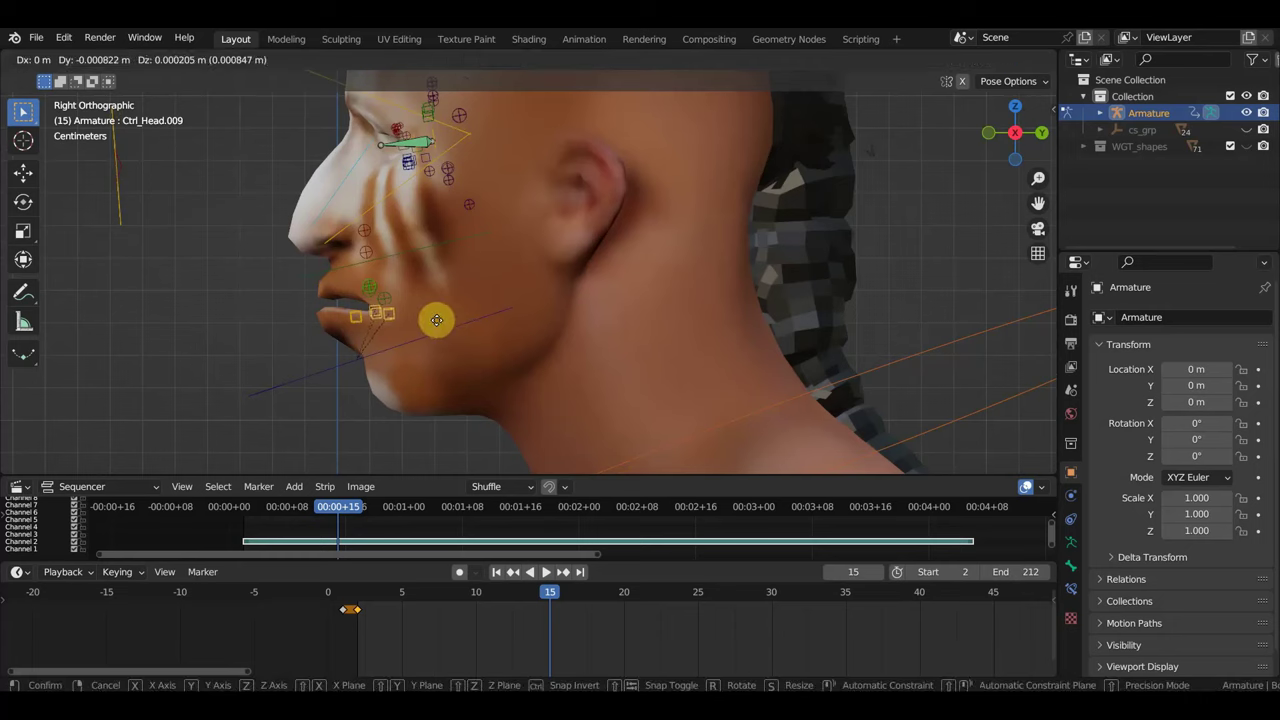
pyautogui.click(418, 316)
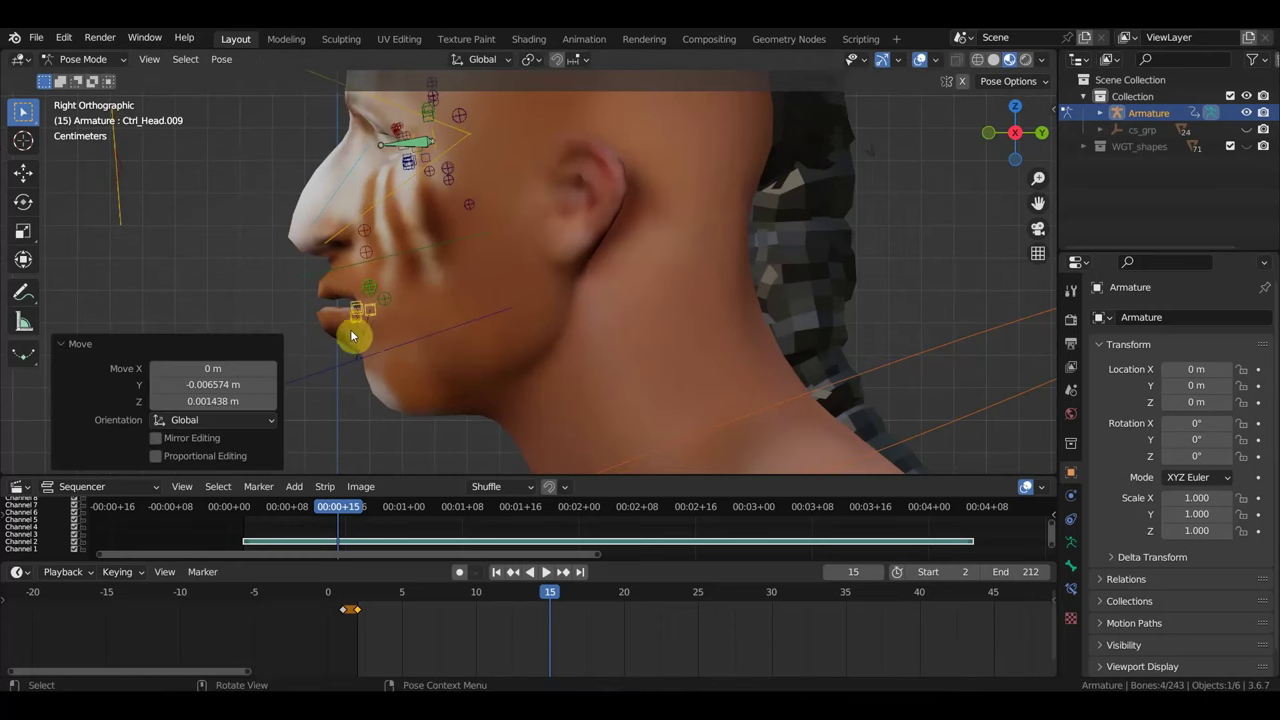
pyautogui.moveTo(355, 328); pyautogui.dragTo(575, 323, button='middle')
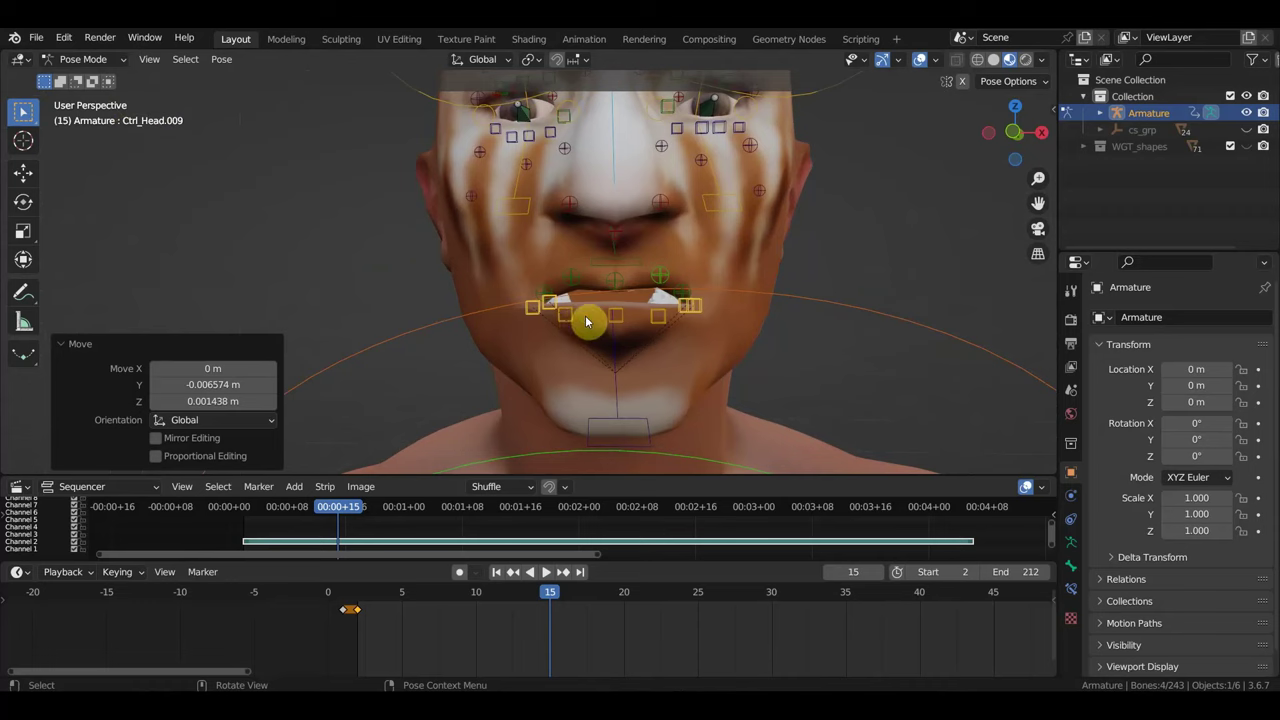
pyautogui.press('a')
pyautogui.press('i')
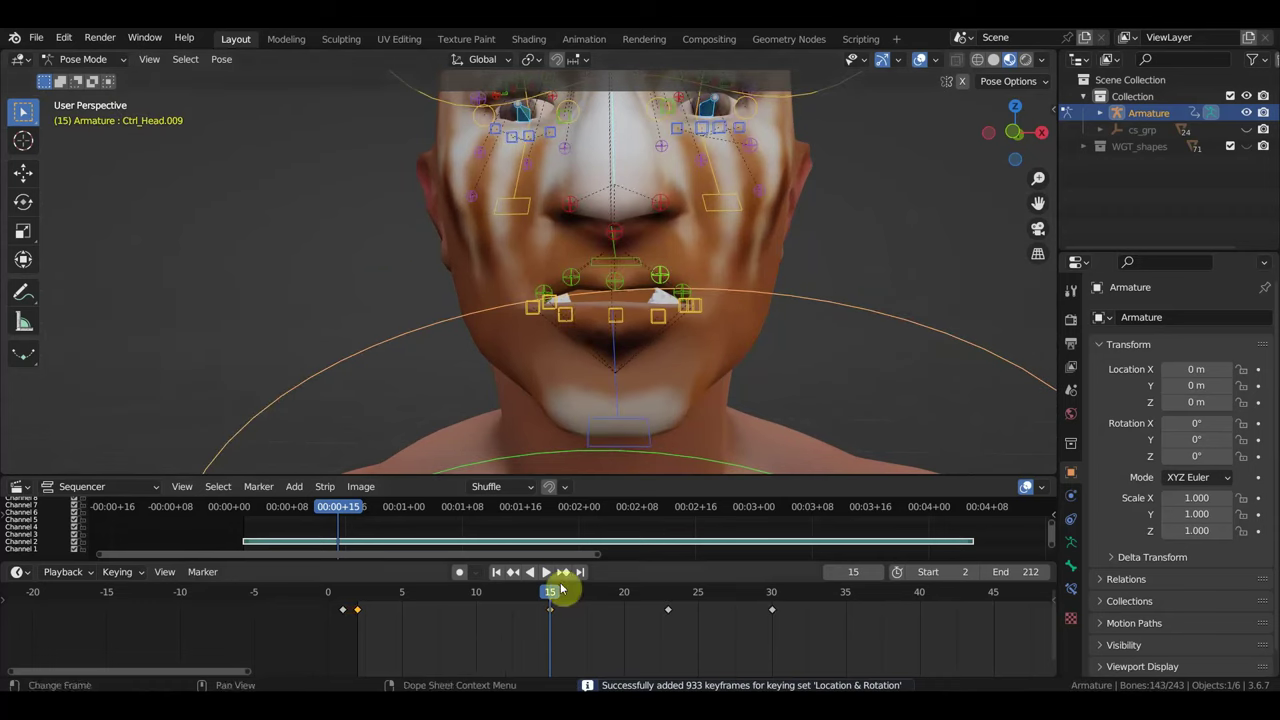
pyautogui.moveTo(561, 590)
pyautogui.mouseDown()
pyautogui.moveTo(429, 594)
pyautogui.moveTo(524, 592)
pyautogui.moveTo(461, 592)
pyautogui.mouseUp()
pyautogui.scroll(-3, 734, 371)
pyautogui.scroll(-3, 731, 378)
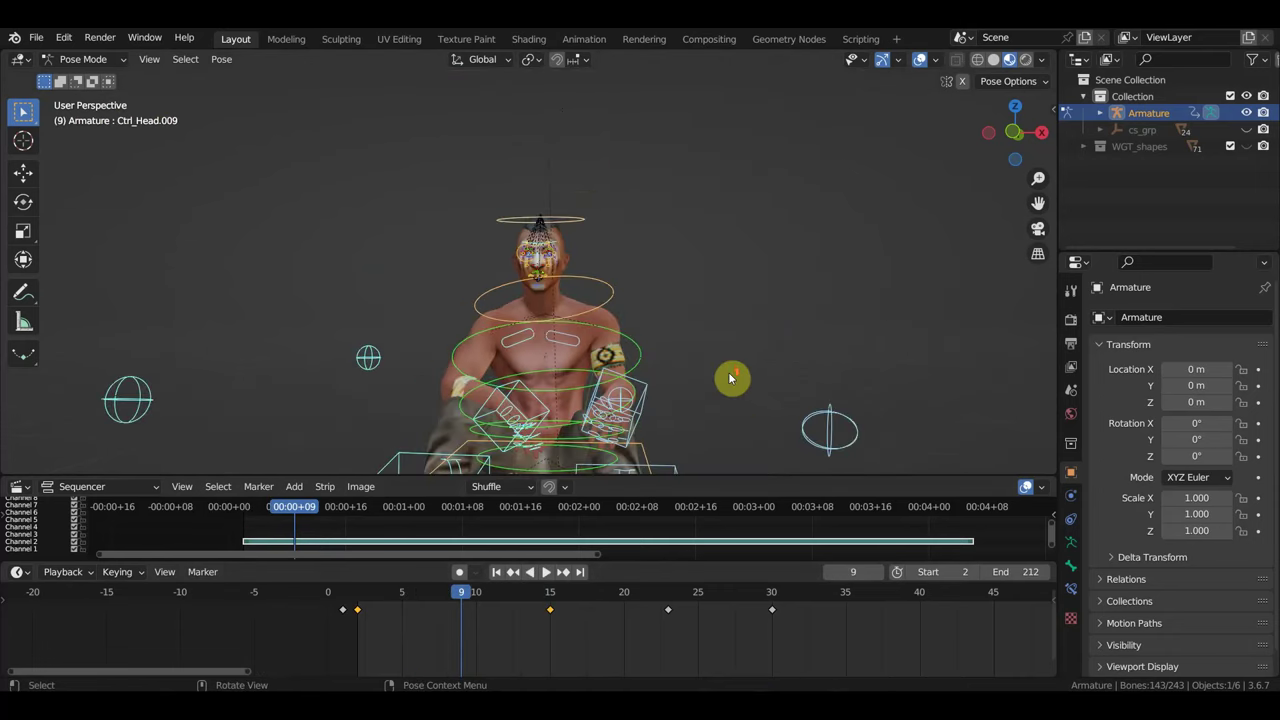
pyautogui.moveTo(728, 378)
pyautogui.mouseDown(button='middle')
pyautogui.moveTo(757, 289)
pyautogui.moveTo(728, 320)
pyautogui.mouseUp(button='middle')
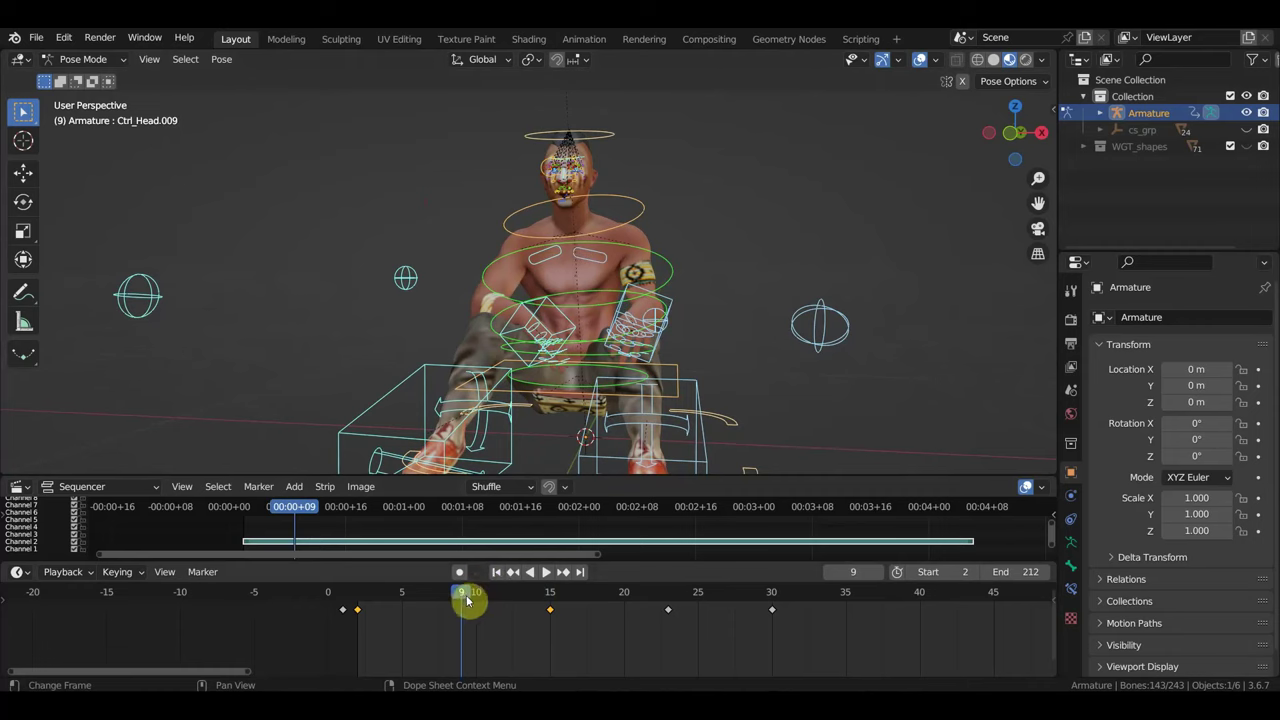
pyautogui.moveTo(467, 598)
pyautogui.mouseDown()
pyautogui.moveTo(543, 598)
pyautogui.moveTo(437, 598)
pyautogui.moveTo(577, 602)
pyautogui.moveTo(449, 602)
pyautogui.moveTo(574, 605)
pyautogui.moveTo(461, 603)
pyautogui.mouseUp()
pyautogui.scroll(-2, 743, 430)
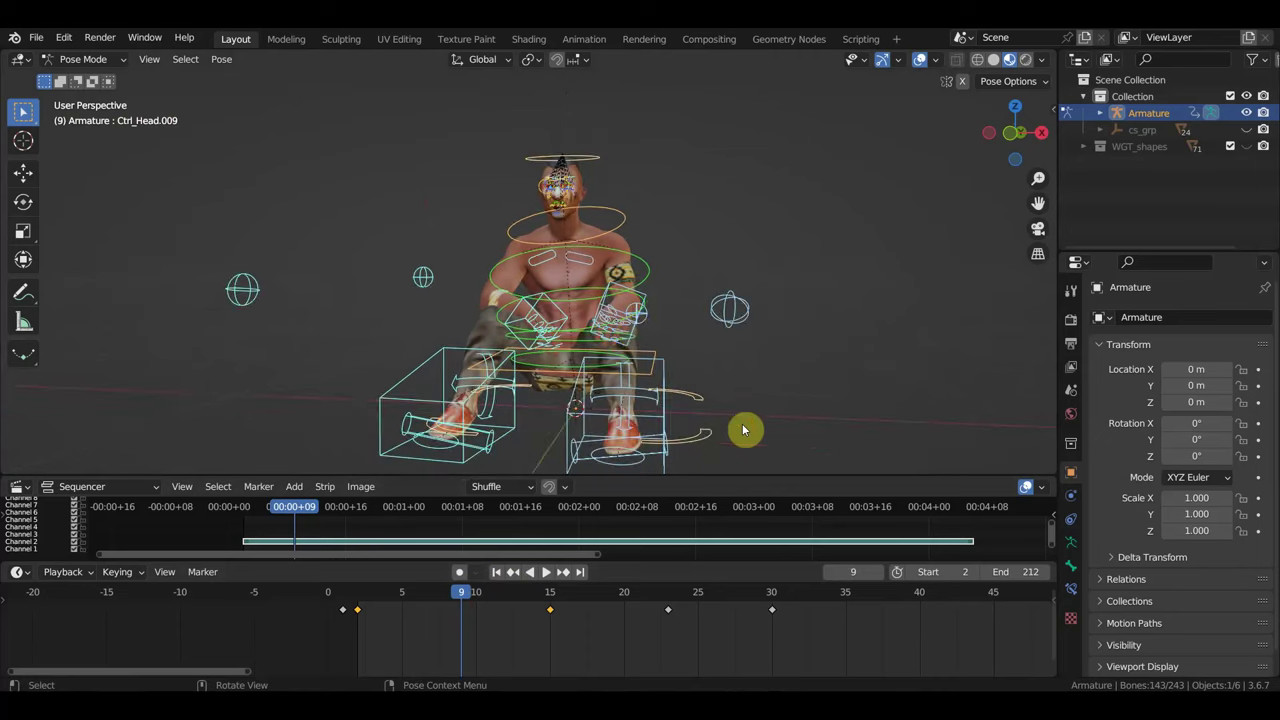
pyautogui.click(920, 61)
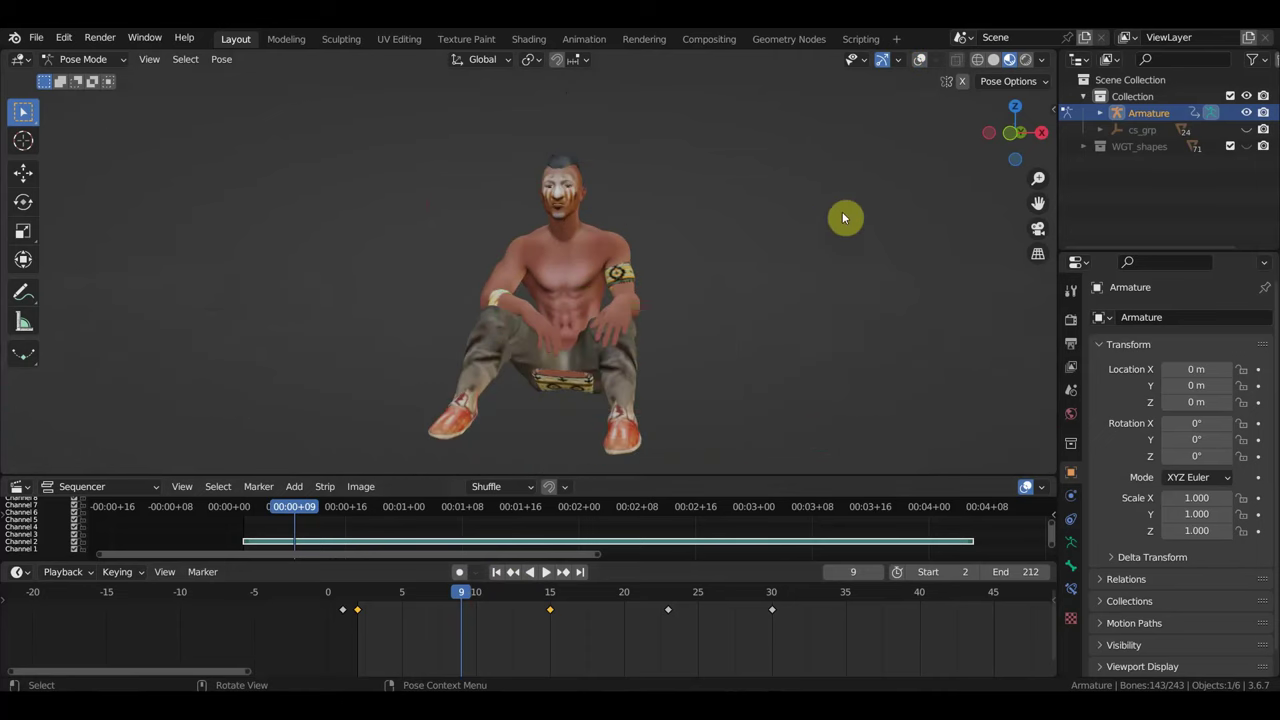
pyautogui.press('space')
pyautogui.moveTo(459, 596)
pyautogui.mouseDown()
pyautogui.moveTo(418, 597)
pyautogui.moveTo(569, 606)
pyautogui.moveTo(457, 606)
pyautogui.moveTo(544, 610)
pyautogui.mouseUp()
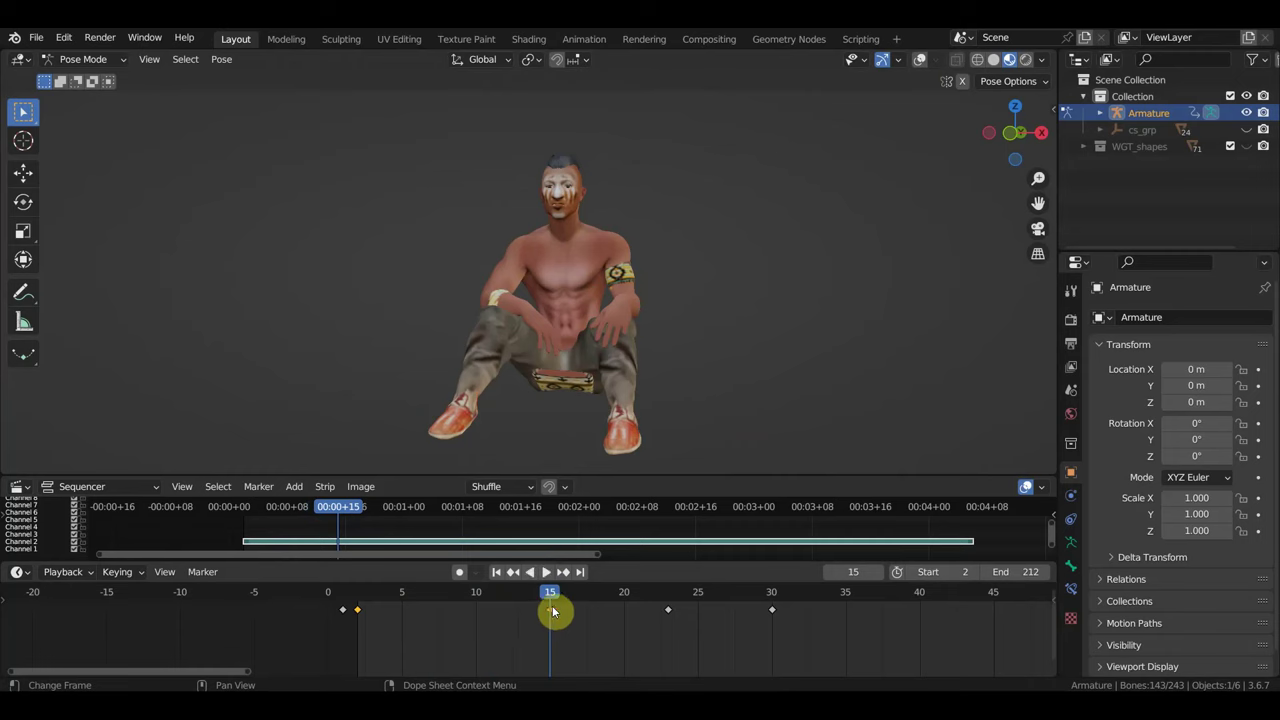
pyautogui.scroll(2, 680, 403)
pyautogui.moveTo(643, 399)
pyautogui.mouseDown(button='middle')
pyautogui.moveTo(532, 421)
pyautogui.moveTo(471, 409)
pyautogui.mouseUp(button='middle')
pyautogui.moveTo(623, 366)
pyautogui.mouseDown(button='middle')
pyautogui.moveTo(633, 401)
pyautogui.moveTo(663, 400)
pyautogui.moveTo(726, 349)
pyautogui.mouseUp(button='middle')
pyautogui.scroll(2, 685, 393)
pyautogui.click(920, 59)
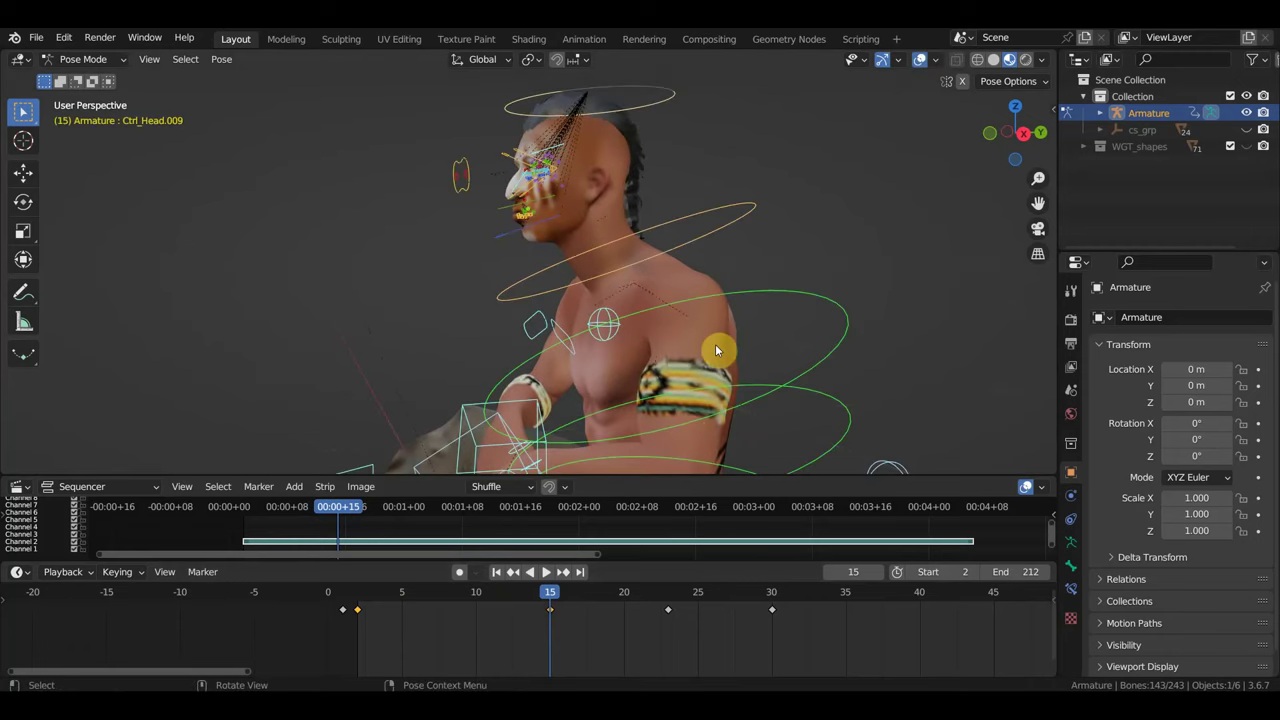
# - Tilt the head control Ctrl_Head.001 by -10.2° in right side view at frame 15
pyautogui.moveTo(644, 277); pyautogui.dragTo(627, 338, button='middle')
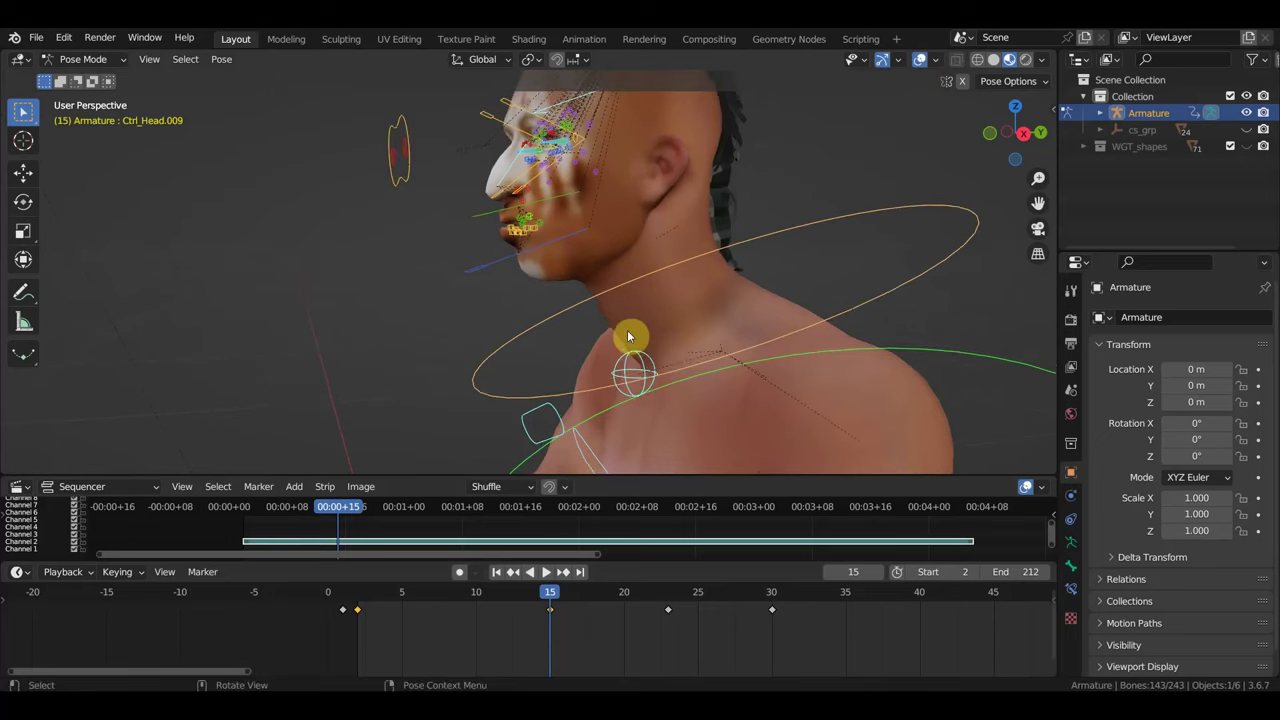
pyautogui.press('KP_3')
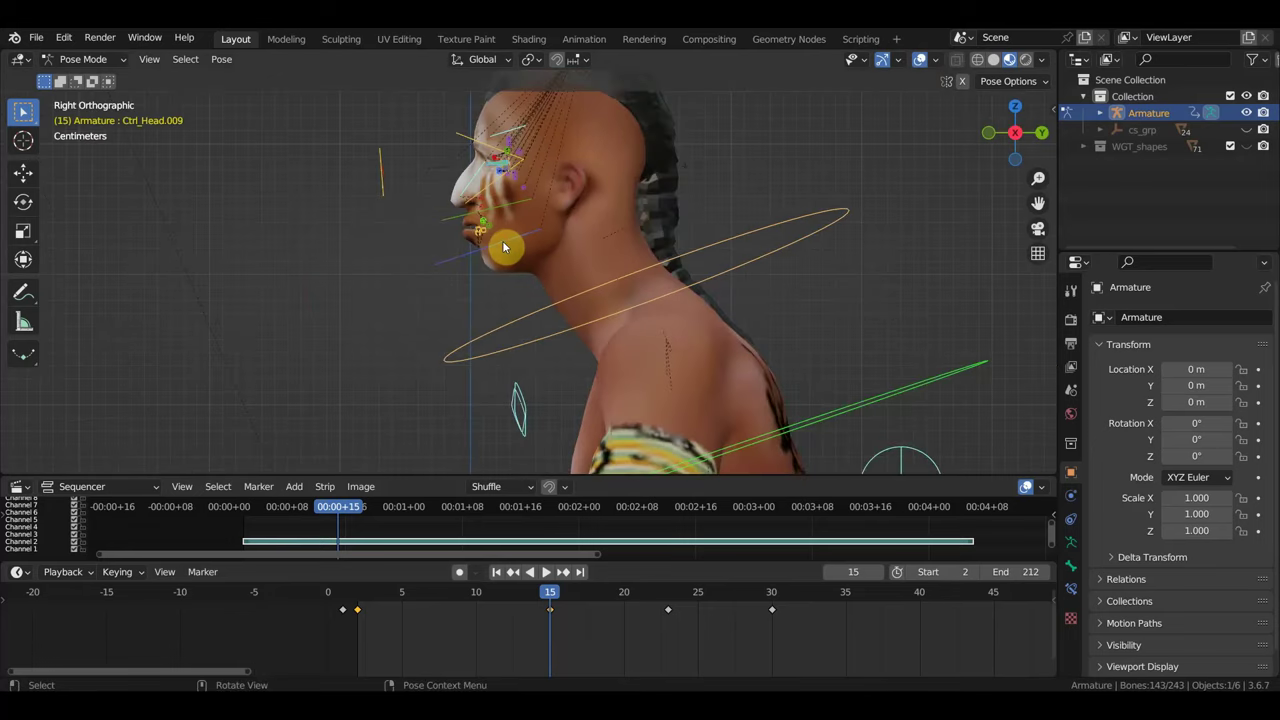
pyautogui.click(520, 247)
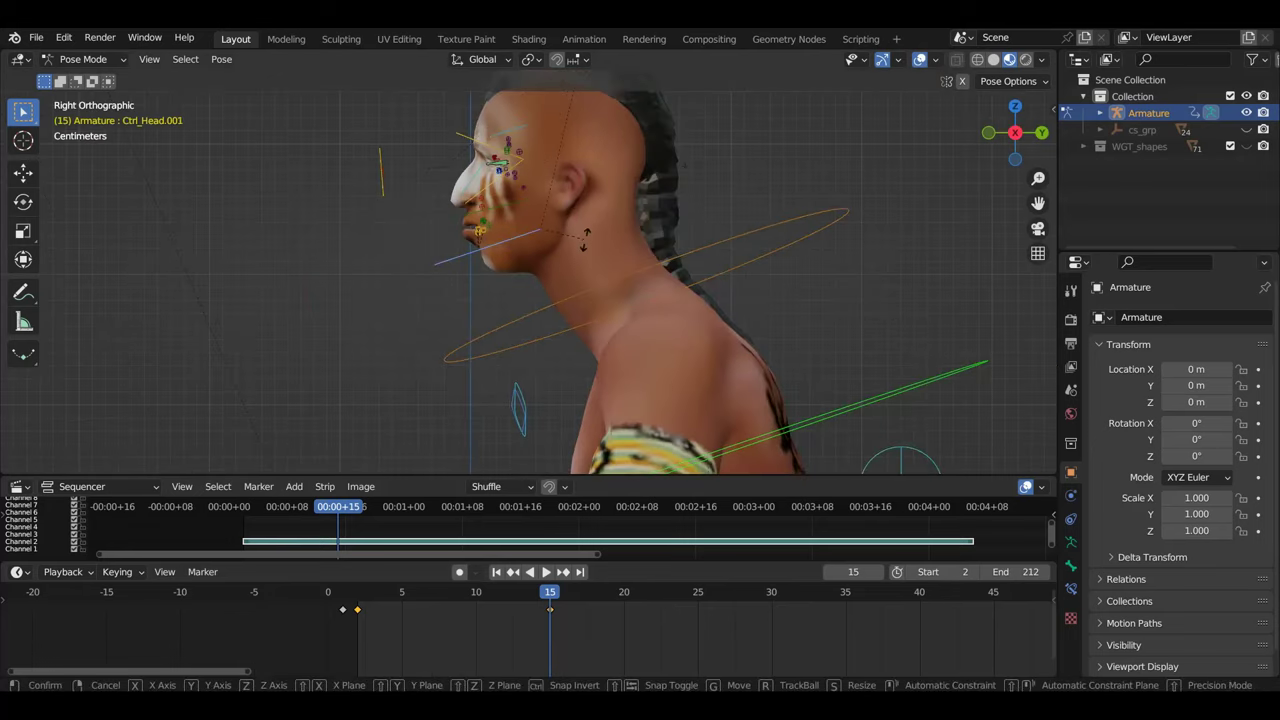
pyautogui.press('r')
pyautogui.click(586, 232)
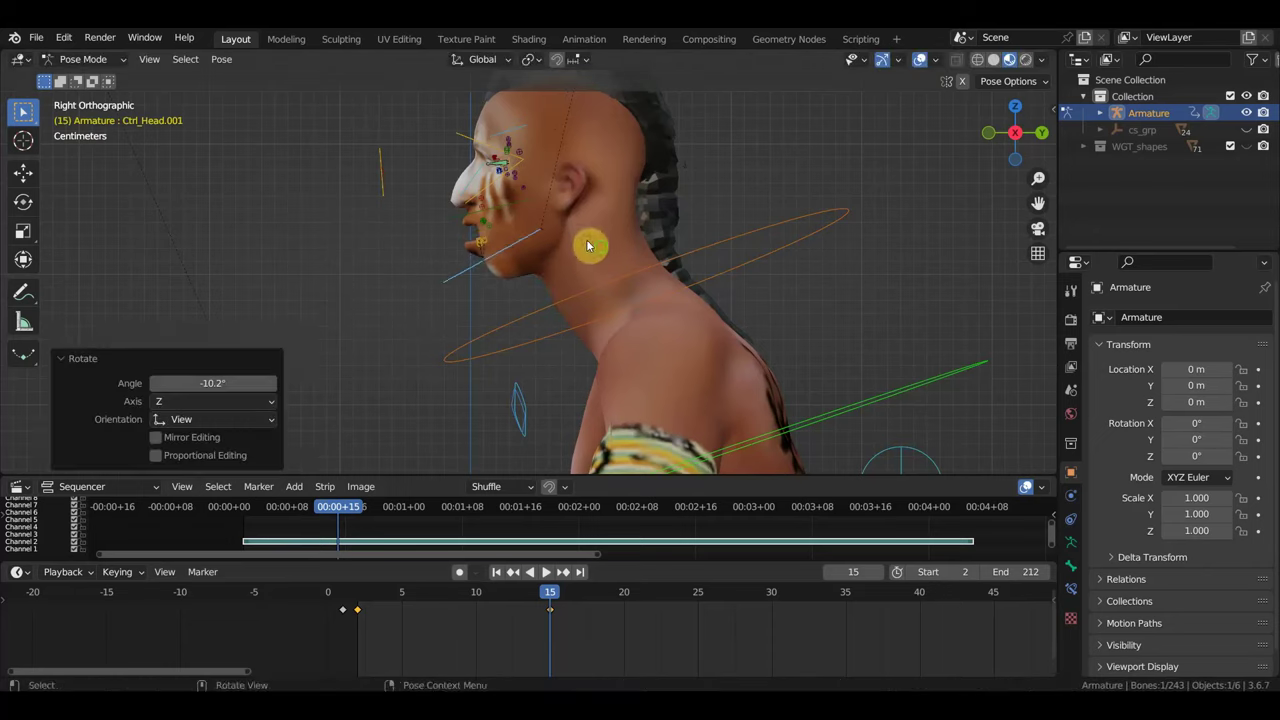
# - Key location and rotation on every rig bone, then move to frame 23
pyautogui.moveTo(586, 243); pyautogui.dragTo(766, 248, button='middle')
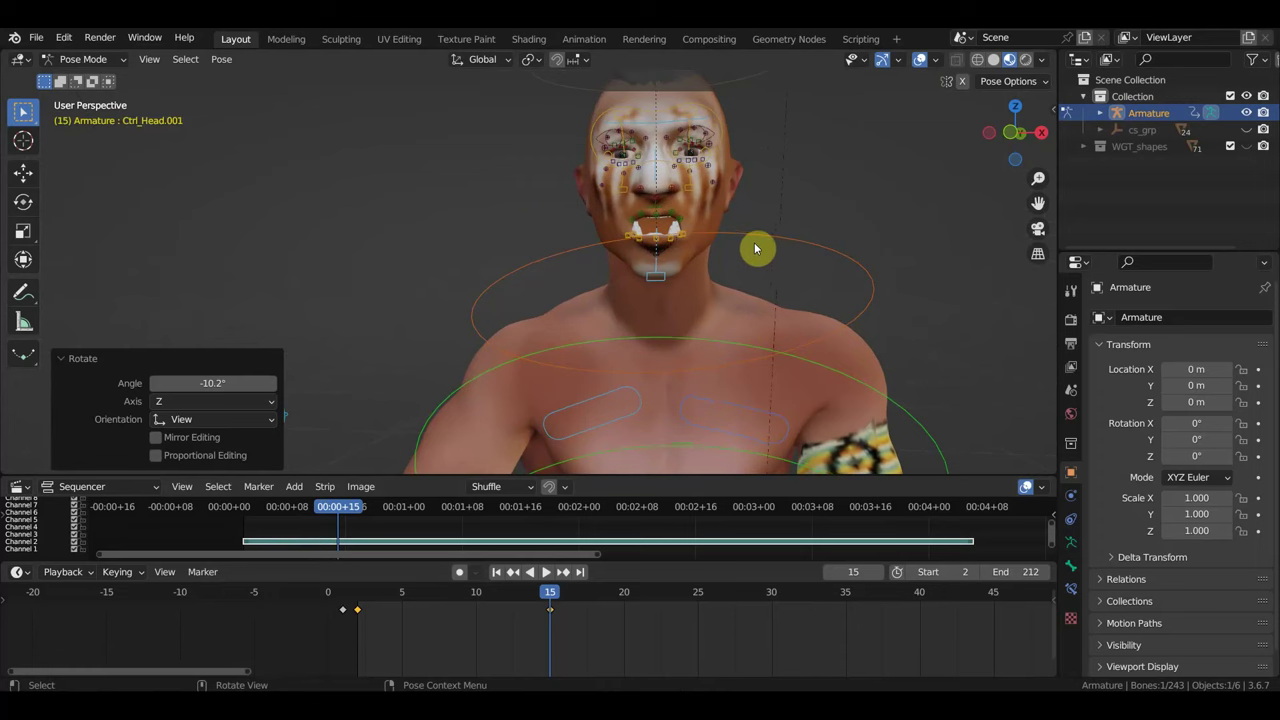
pyautogui.press('a')
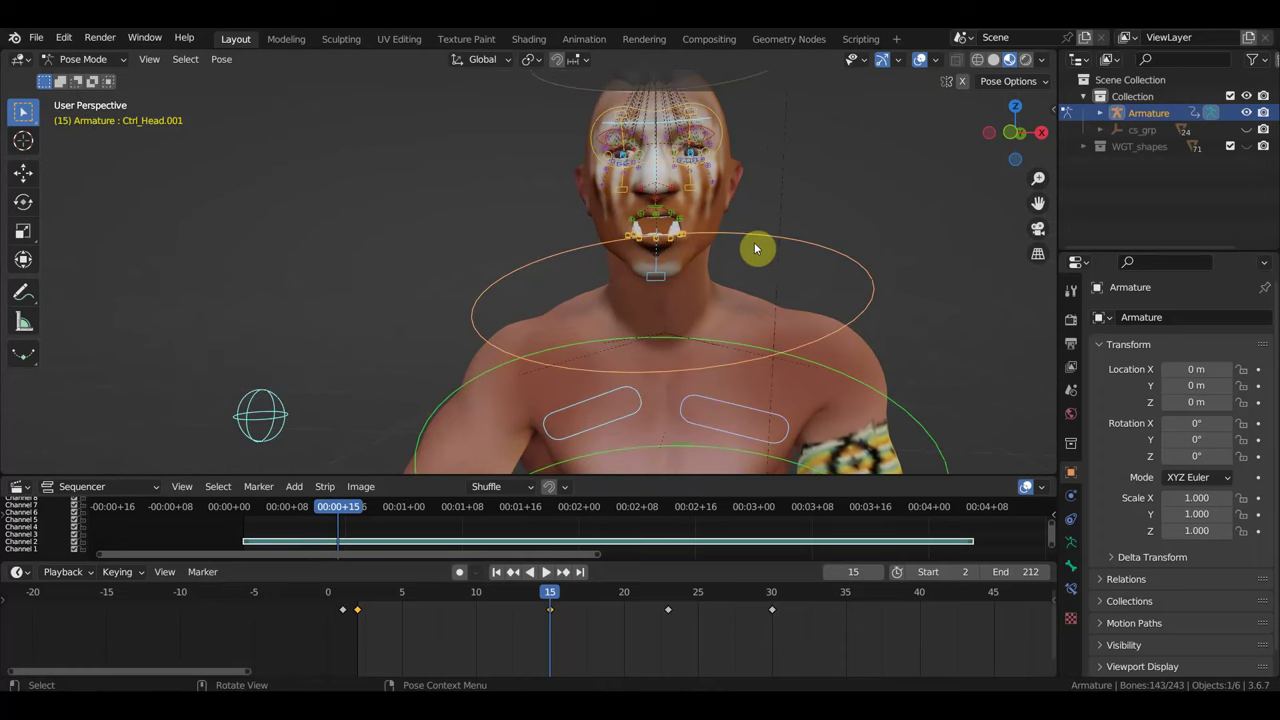
pyautogui.press('i')
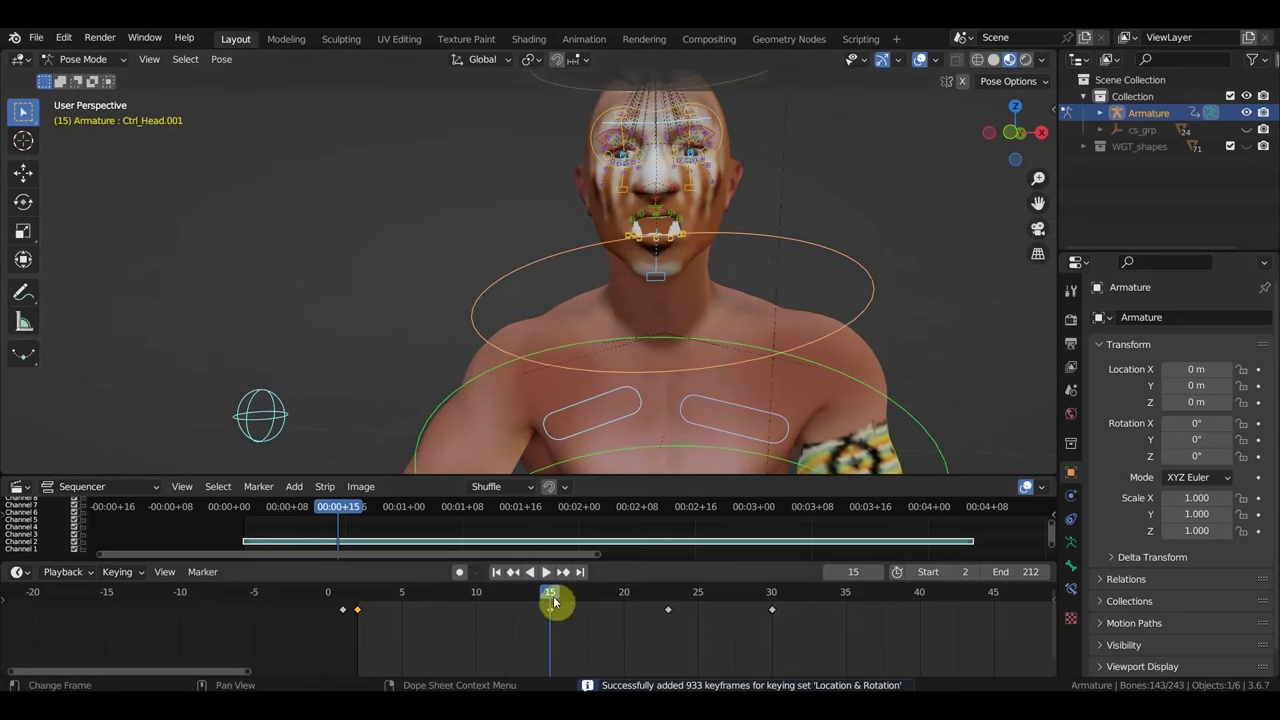
pyautogui.moveTo(551, 598); pyautogui.dragTo(663, 611)
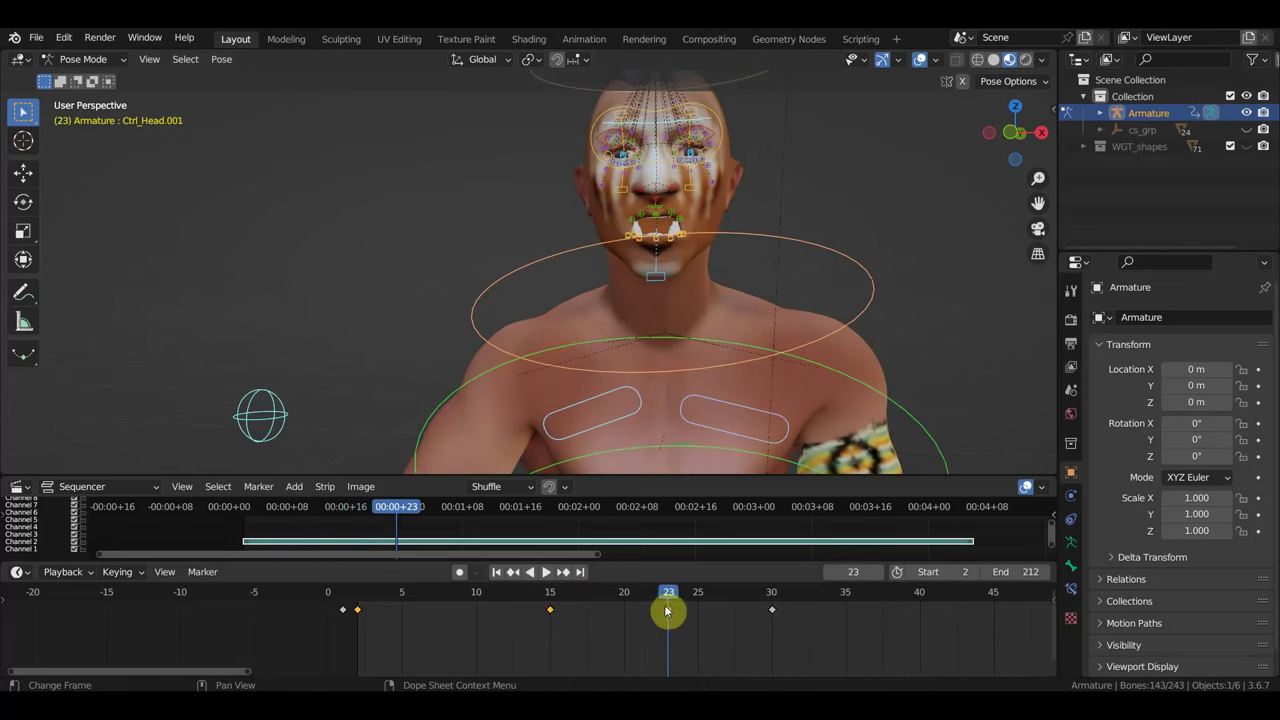
# - Rotate the head control in the right side view
pyautogui.moveTo(729, 322); pyautogui.dragTo(537, 338, button='middle')
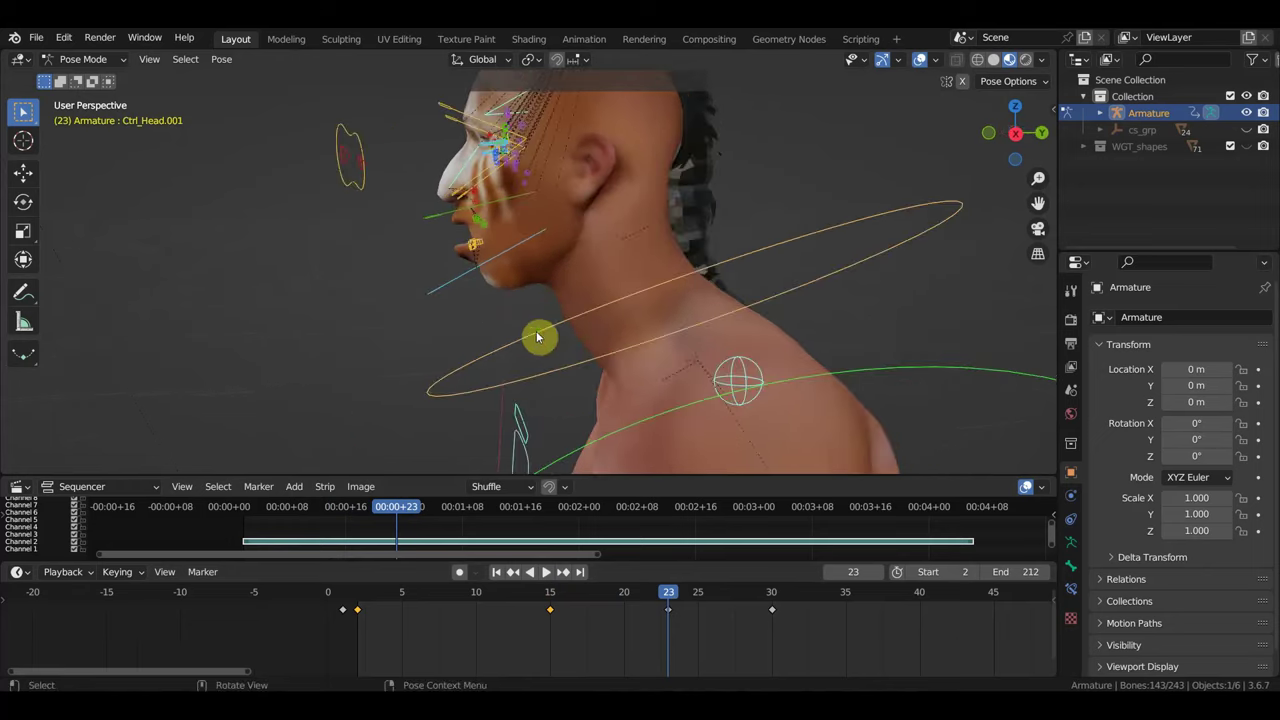
pyautogui.click(511, 247)
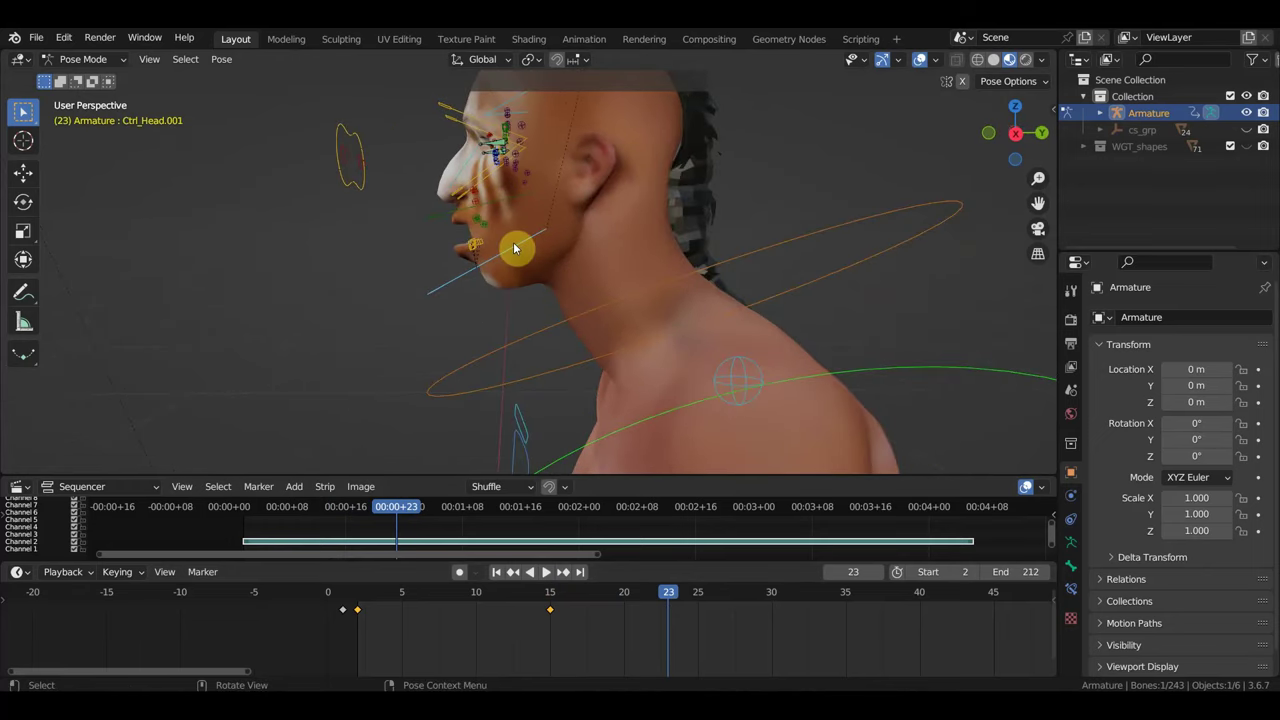
pyautogui.press('KP_3')
pyautogui.press('r')
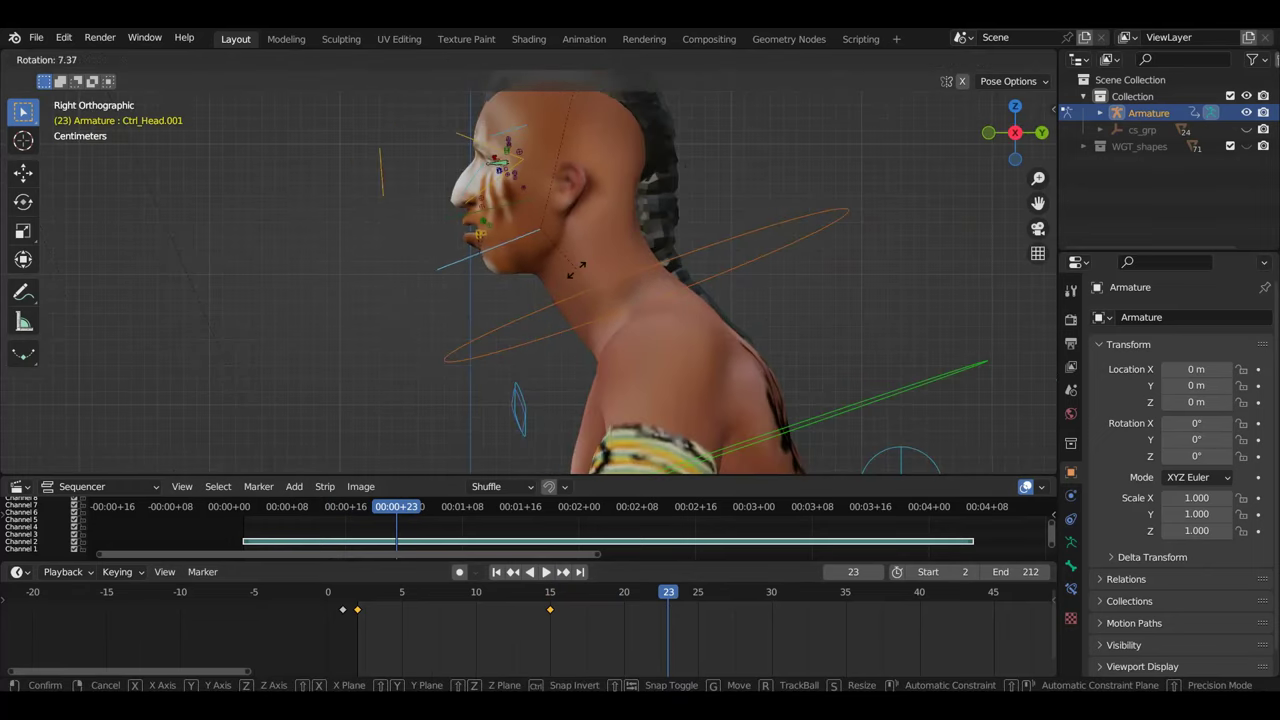
pyautogui.click(574, 268)
# - Reset the jaw controls' rotation, then rotate them about 10 degrees
pyautogui.moveTo(456, 225); pyautogui.dragTo(500, 242)
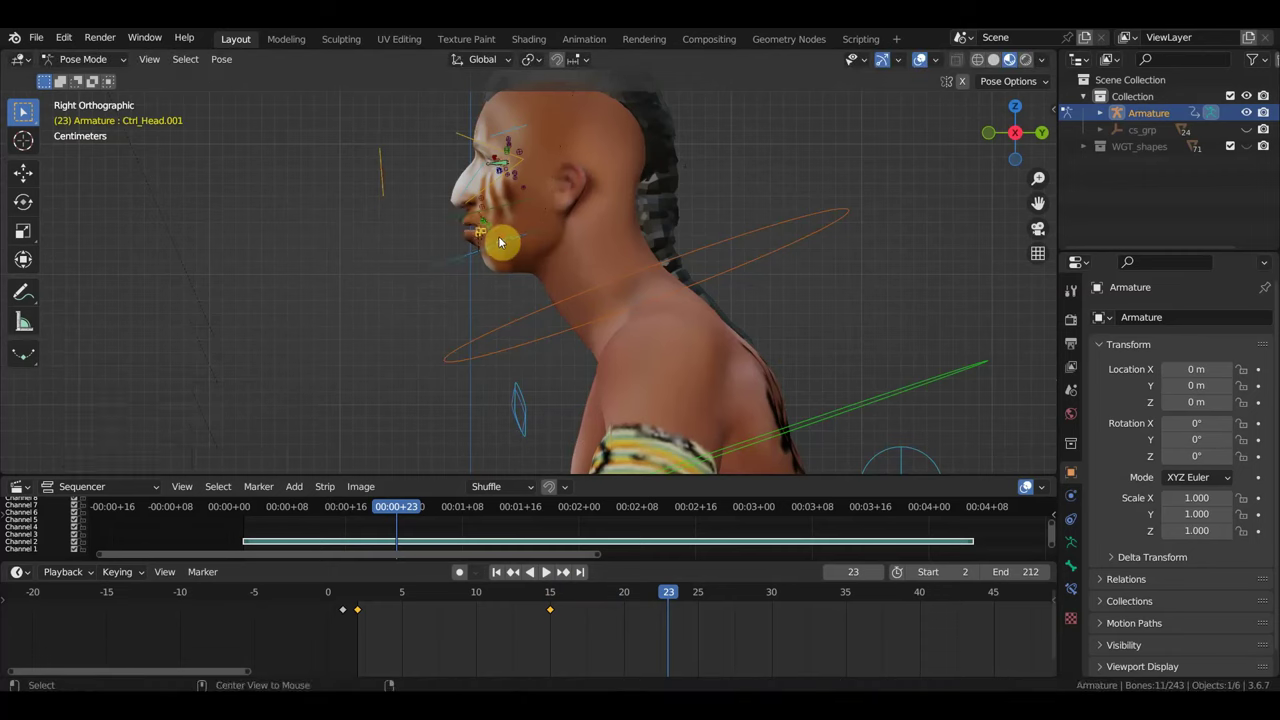
pyautogui.hotkey('alt', 'r')
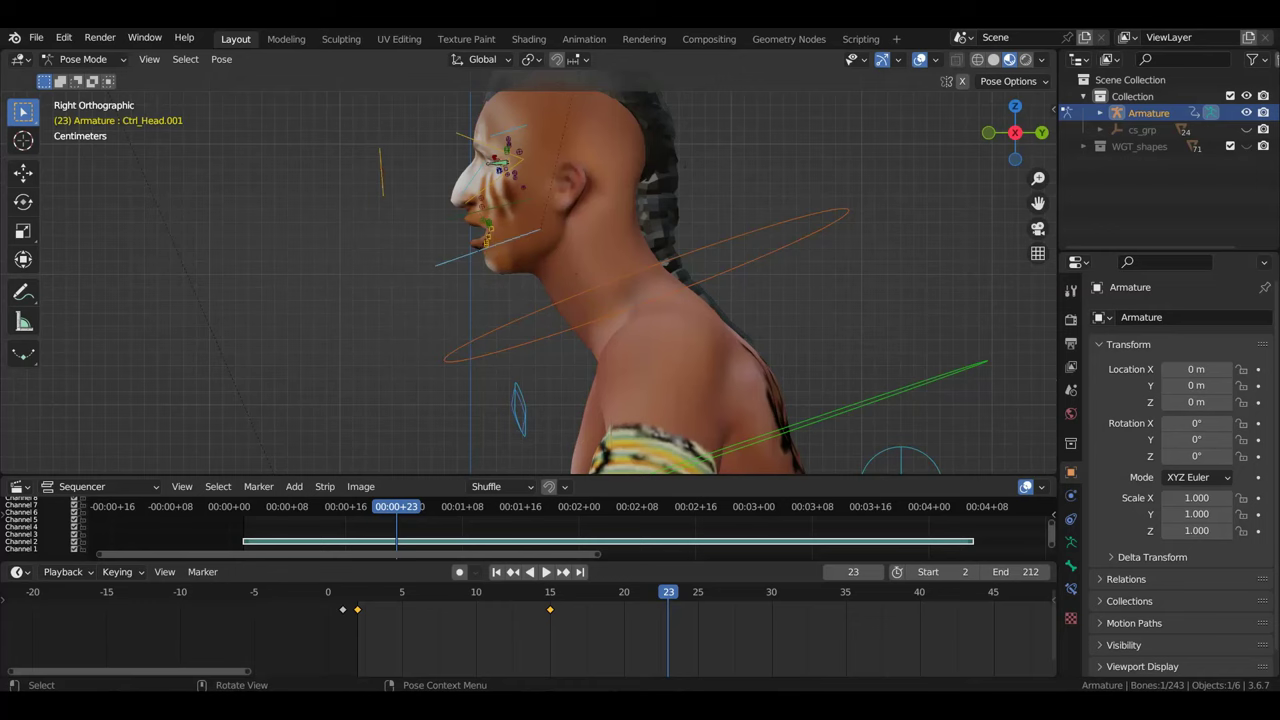
pyautogui.press('r')
pyautogui.click(560, 252)
# - In front view, move the centre upper-lip and both lip-corner controls together
pyautogui.moveTo(571, 251)
pyautogui.mouseDown(button='middle')
pyautogui.moveTo(742, 256)
pyautogui.moveTo(560, 314)
pyautogui.mouseUp(button='middle')
pyautogui.scroll(2, 742, 256)
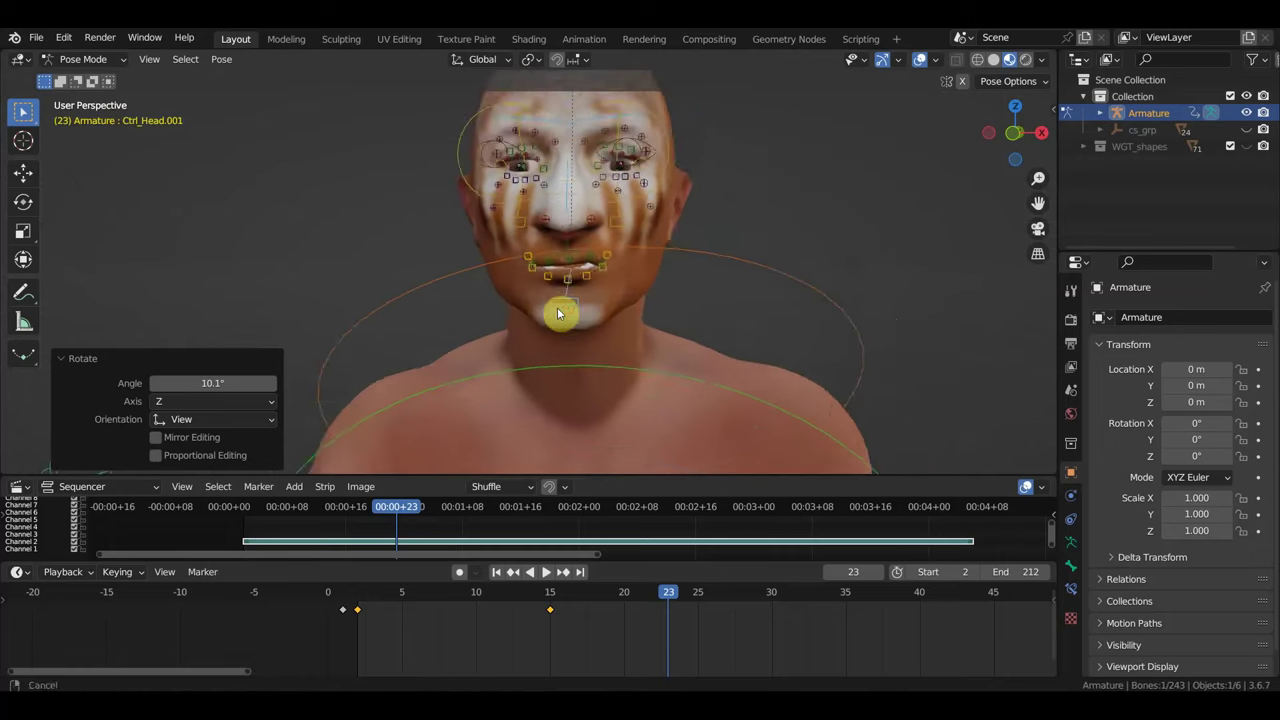
pyautogui.scroll(3, 543, 314)
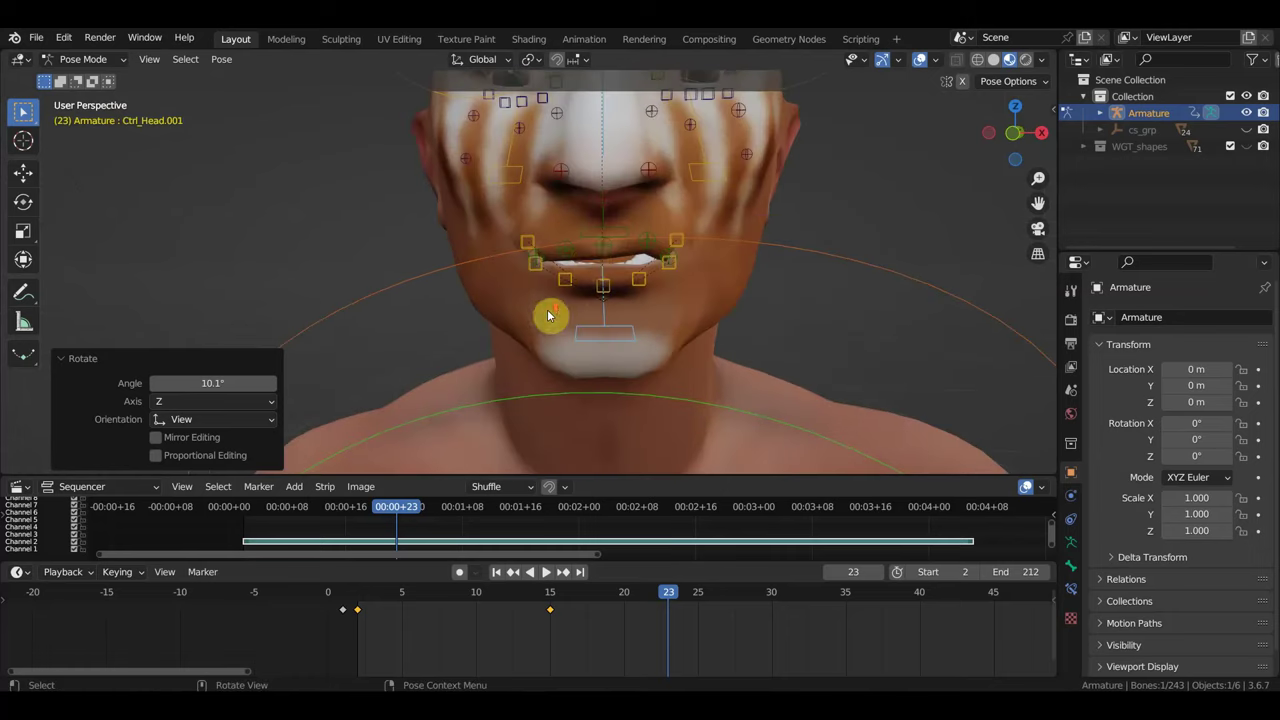
pyautogui.keyDown('shift'); pyautogui.click(603, 245); pyautogui.keyUp('shift')
pyautogui.keyDown('shift'); pyautogui.click(651, 247); pyautogui.keyUp('shift')
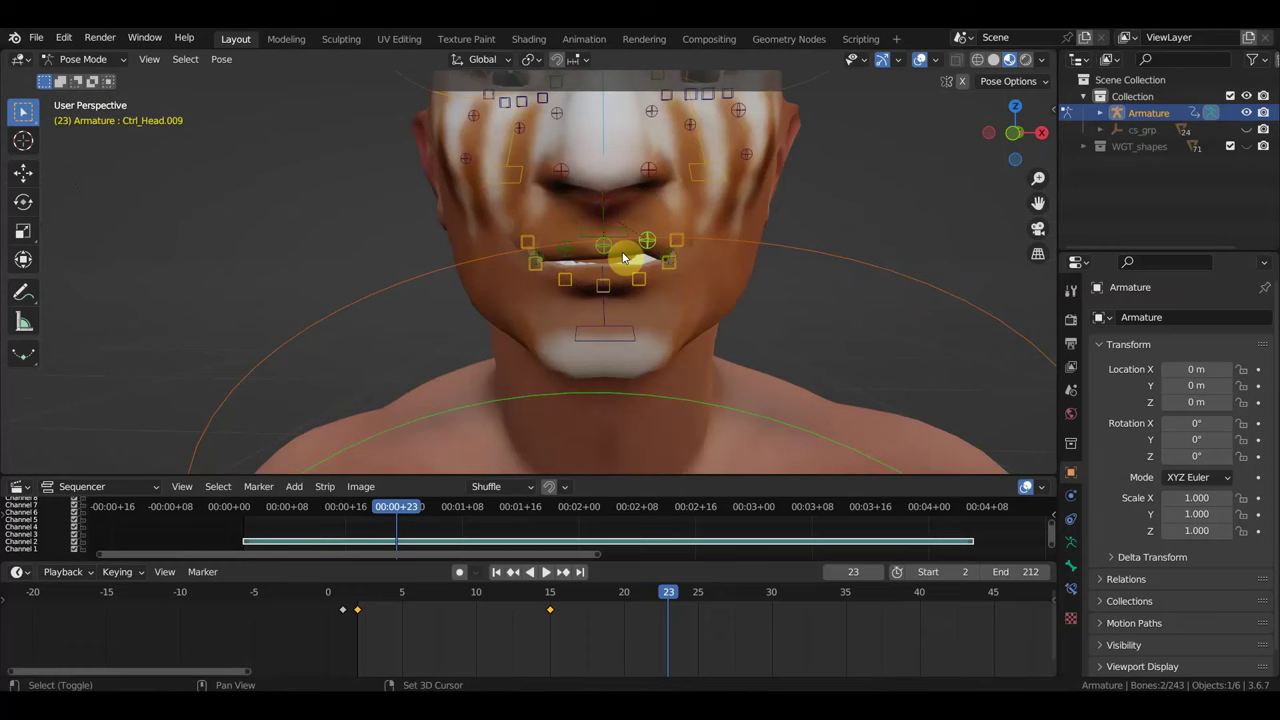
pyautogui.keyDown('shift'); pyautogui.click(566, 250); pyautogui.keyUp('shift')
pyautogui.press('g')
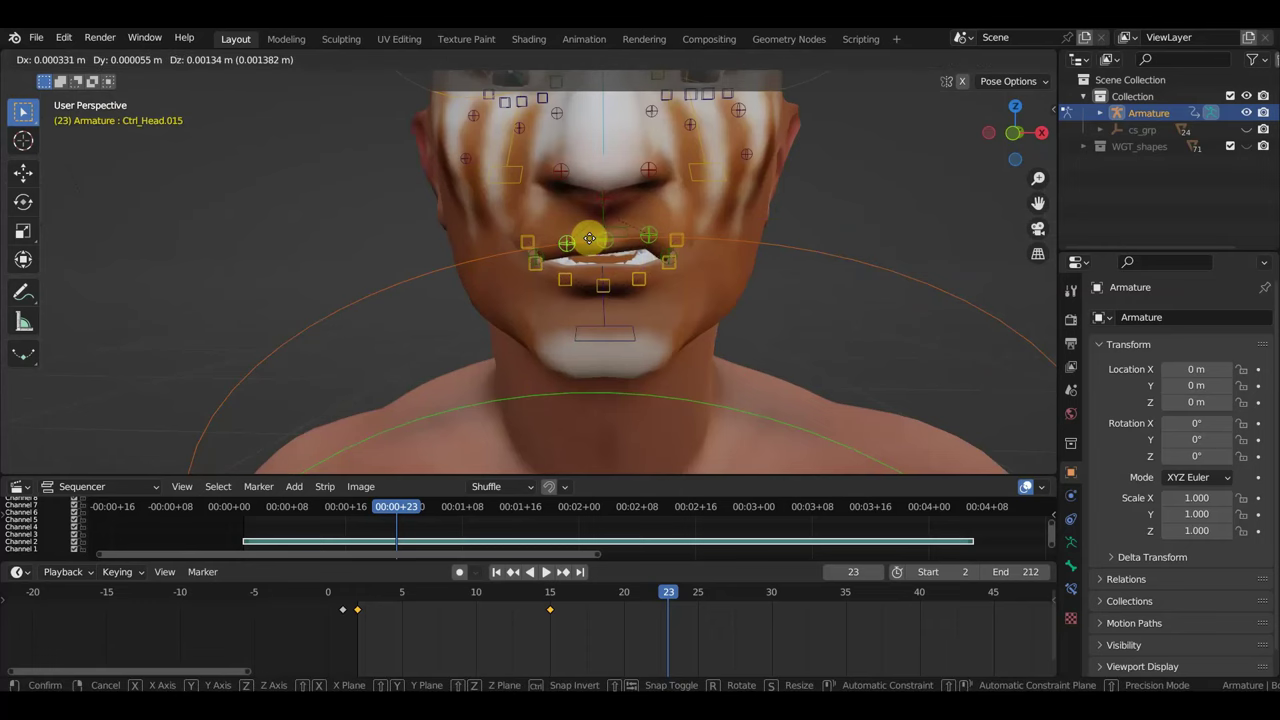
pyautogui.click(594, 240)
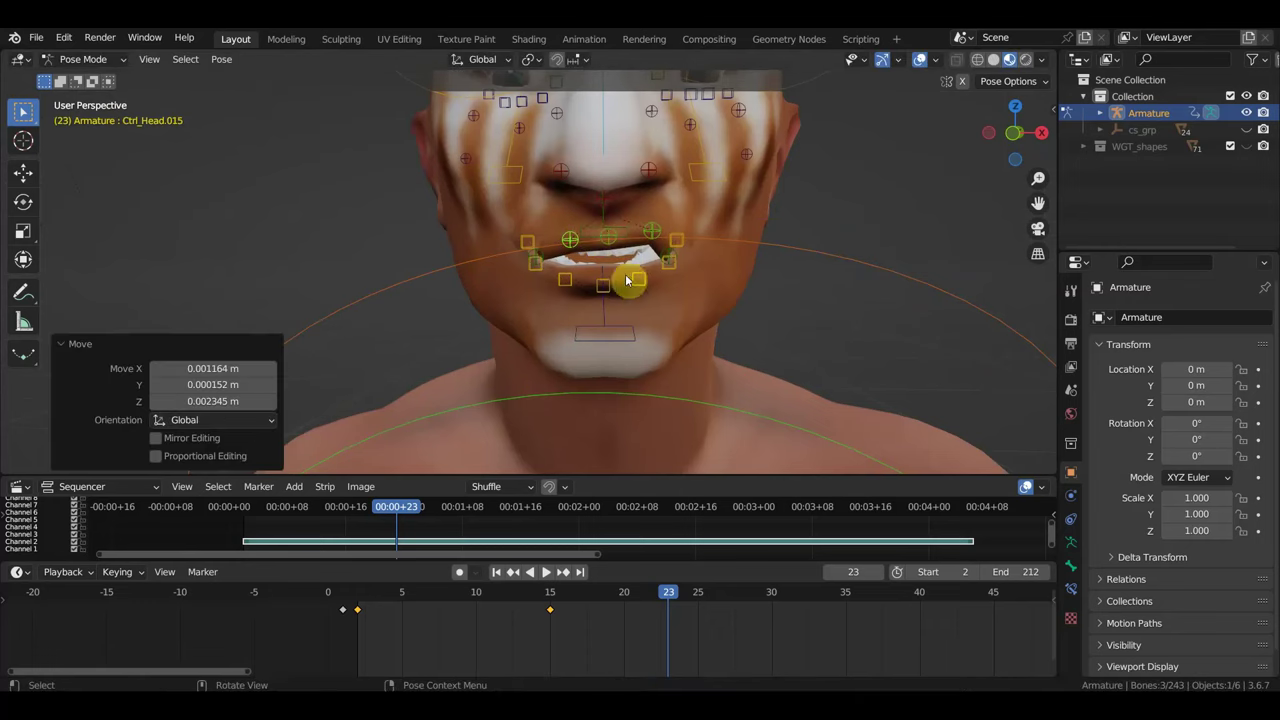
# - Move lip control Ctrl_Head.005, and lower lip corner Ctrl_Head.004 by 0.001327 m
pyautogui.click(637, 280)
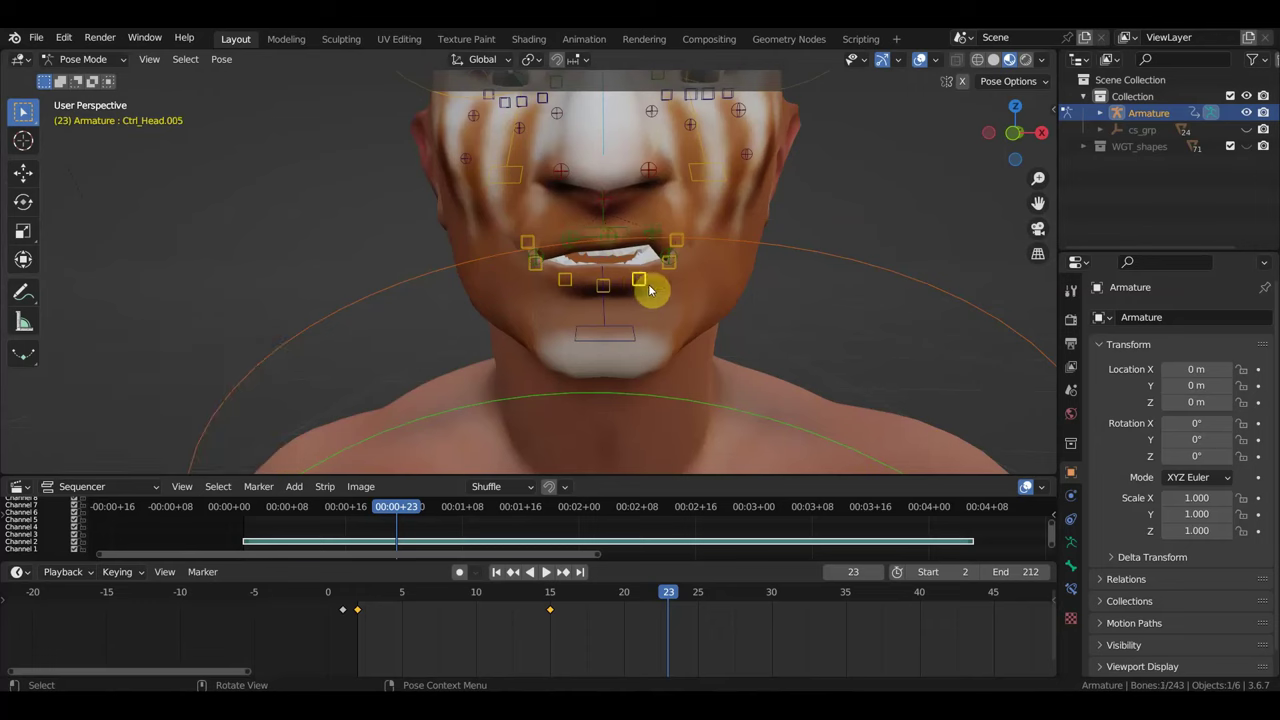
pyautogui.press('g')
pyautogui.click(649, 292)
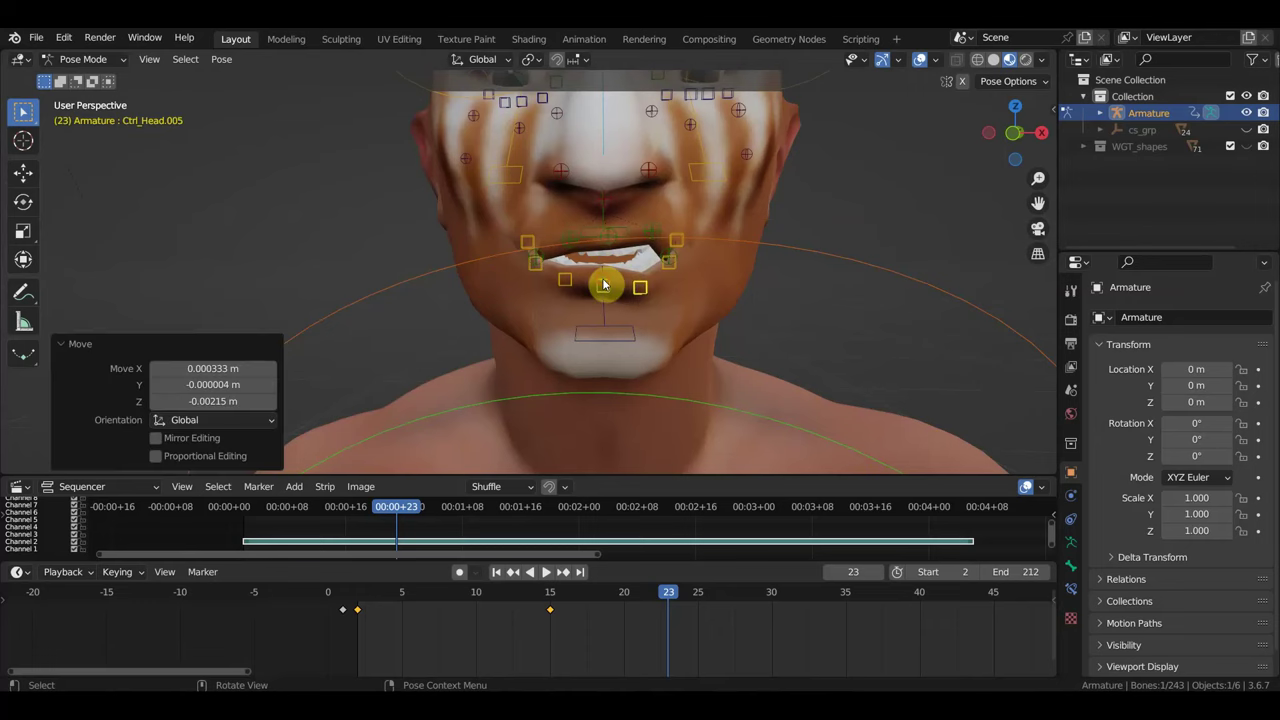
pyautogui.click(603, 288)
pyautogui.press('g')
pyautogui.click(605, 293)
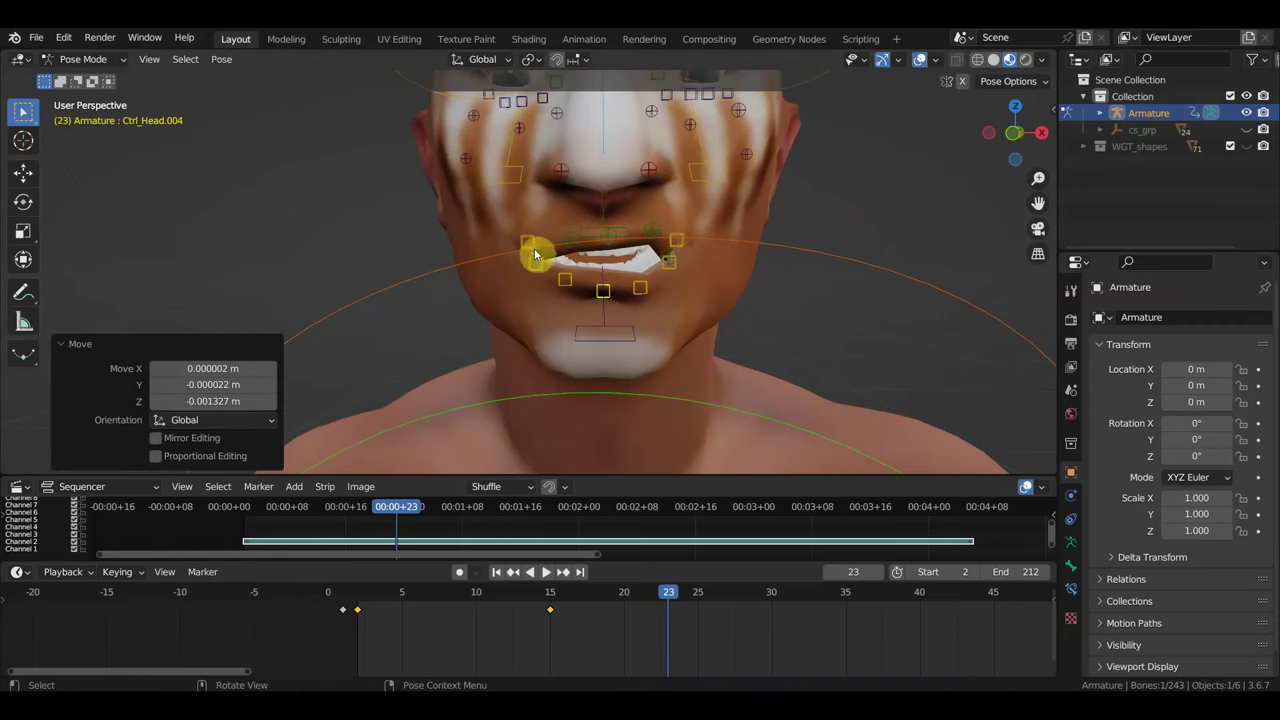
pyautogui.scroll(-4, 722, 305)
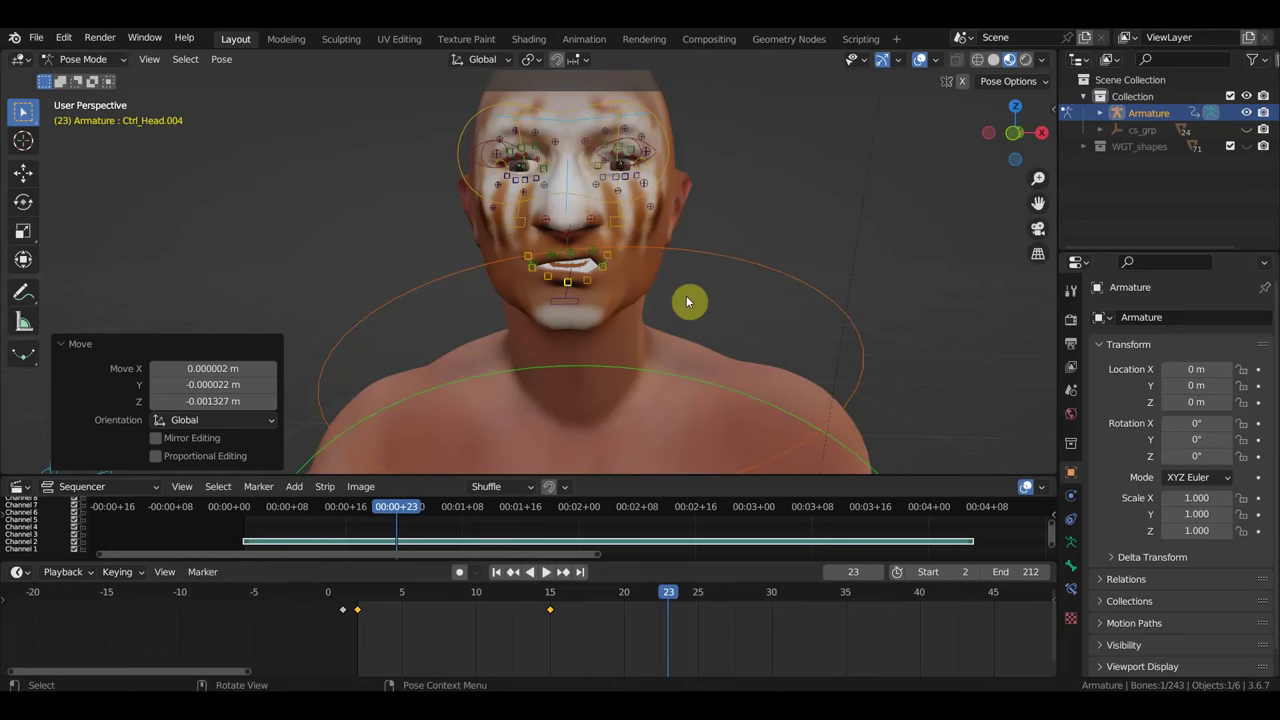
# - Key location and rotation on all rig bones at frame 23
pyautogui.press('a')
pyautogui.press('i')
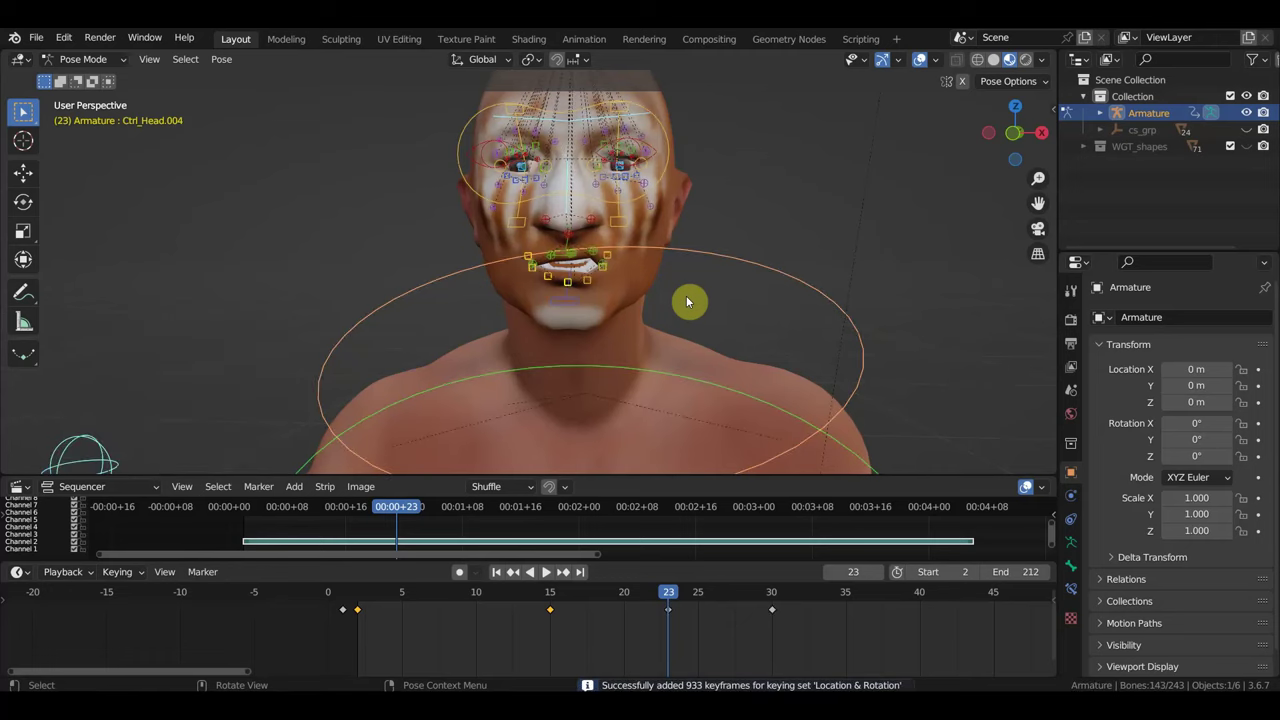
pyautogui.moveTo(670, 596)
pyautogui.mouseDown()
pyautogui.moveTo(490, 606)
pyautogui.moveTo(643, 628)
pyautogui.moveTo(567, 630)
pyautogui.mouseUp()
# - Zoom out, turn off viewport overlays to hide the rig, and scrub to frame 15
pyautogui.scroll(-3, 669, 449)
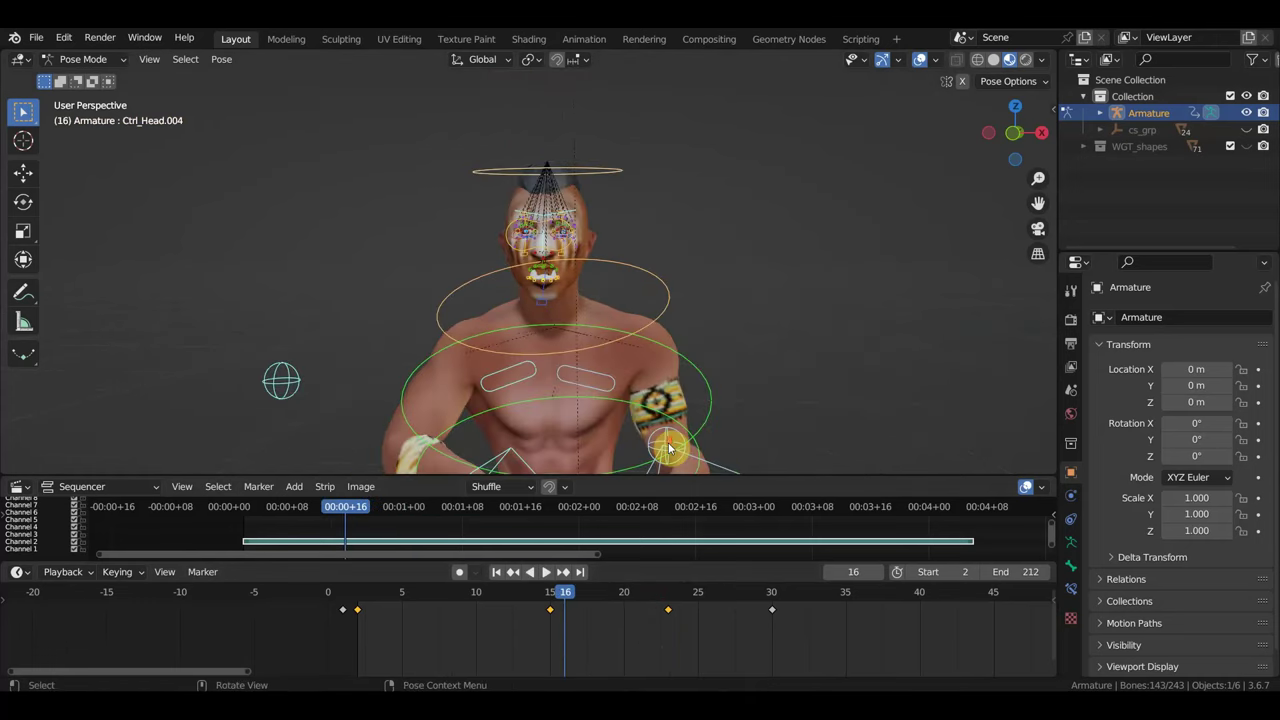
pyautogui.scroll(-1, 660, 445)
pyautogui.scroll(-1, 654, 440)
pyautogui.scroll(-2, 660, 400)
pyautogui.scroll(-1, 670, 366)
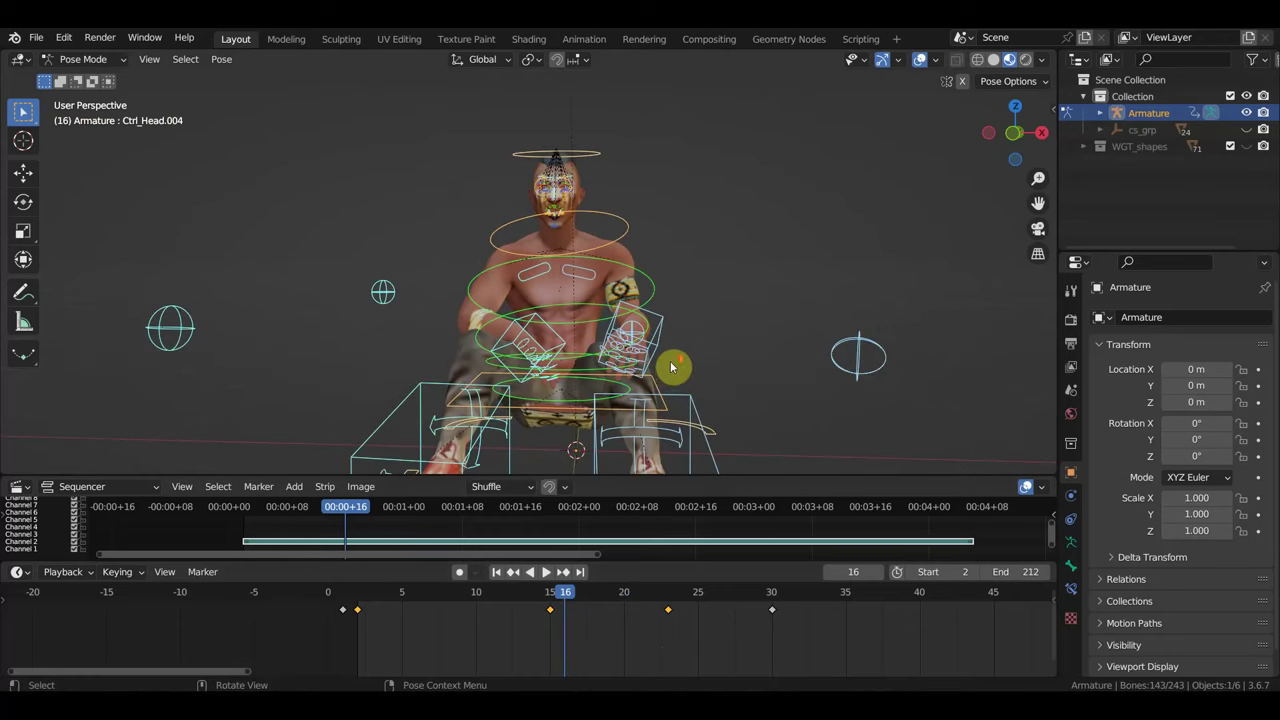
pyautogui.moveTo(664, 374); pyautogui.dragTo(644, 378, button='middle')
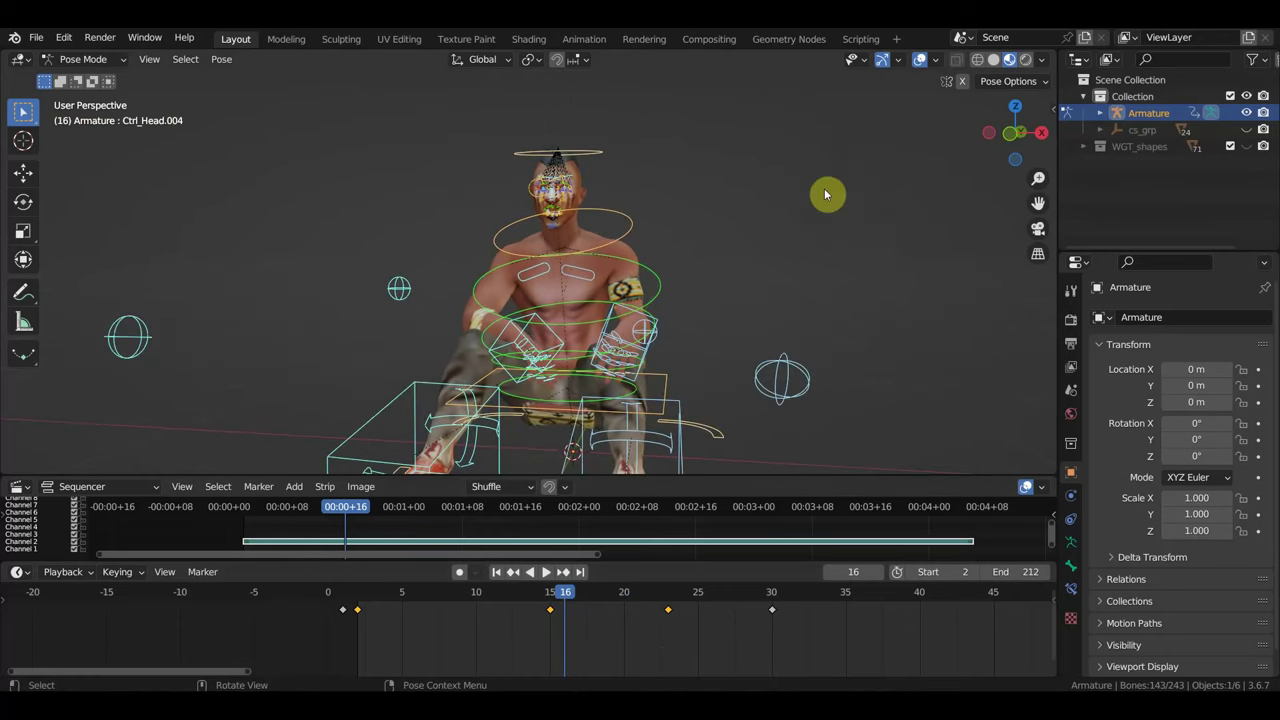
pyautogui.click(922, 63)
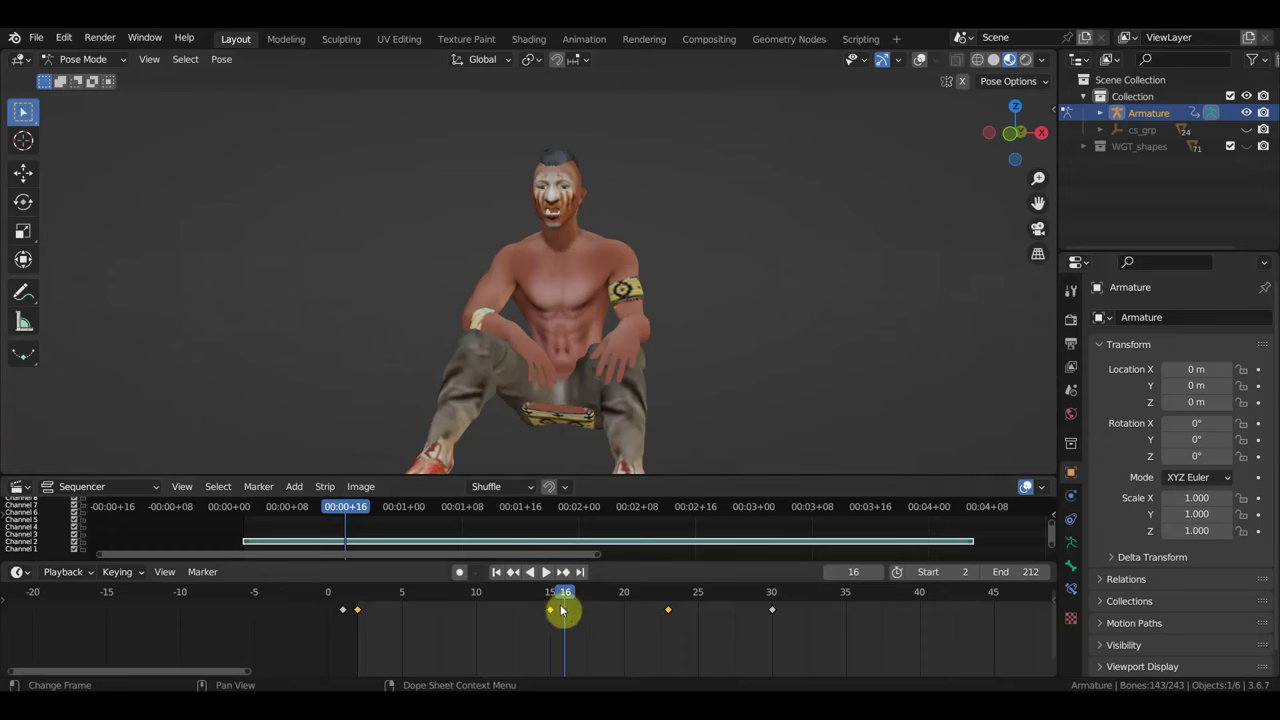
pyautogui.moveTo(563, 606)
pyautogui.mouseDown()
pyautogui.moveTo(403, 602)
pyautogui.moveTo(682, 620)
pyautogui.moveTo(487, 600)
pyautogui.moveTo(634, 608)
pyautogui.moveTo(651, 623)
pyautogui.moveTo(503, 620)
pyautogui.moveTo(671, 653)
pyautogui.mouseUp()
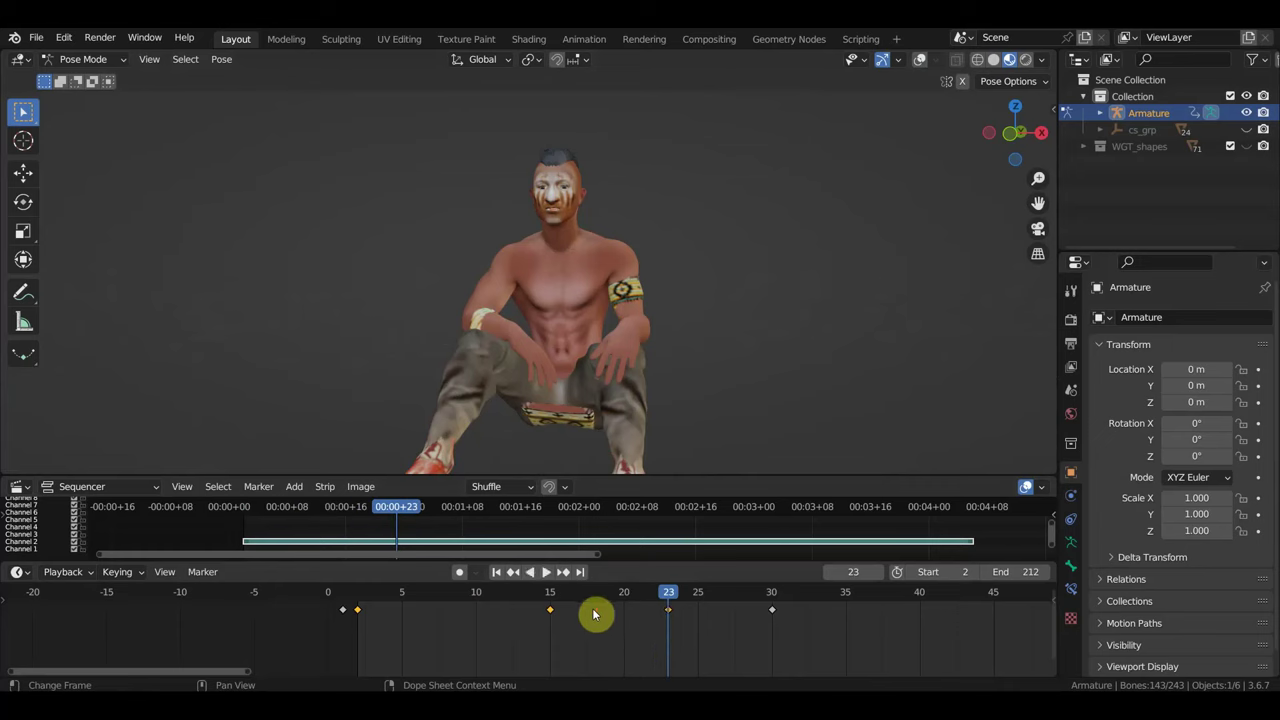
# - Play the animation from frame 2 twice, then set the current frame to 8
pyautogui.click(360, 600)
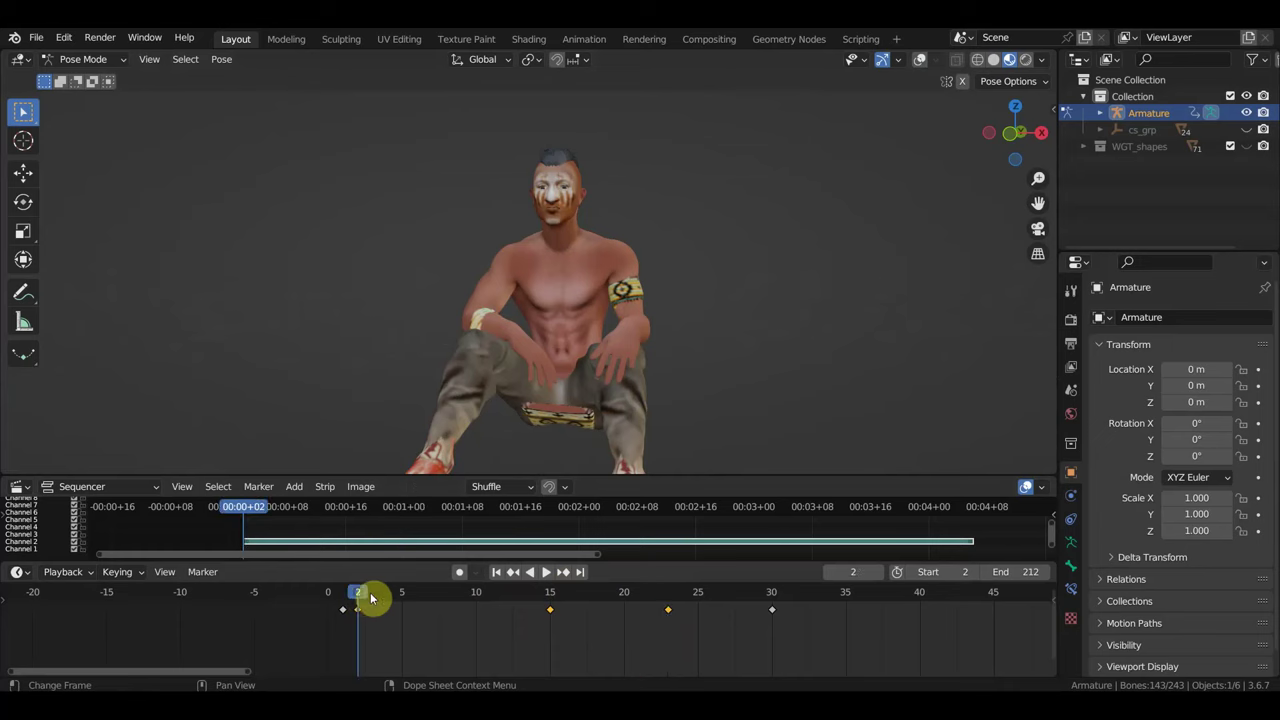
pyautogui.click(544, 573)
pyautogui.click(543, 574)
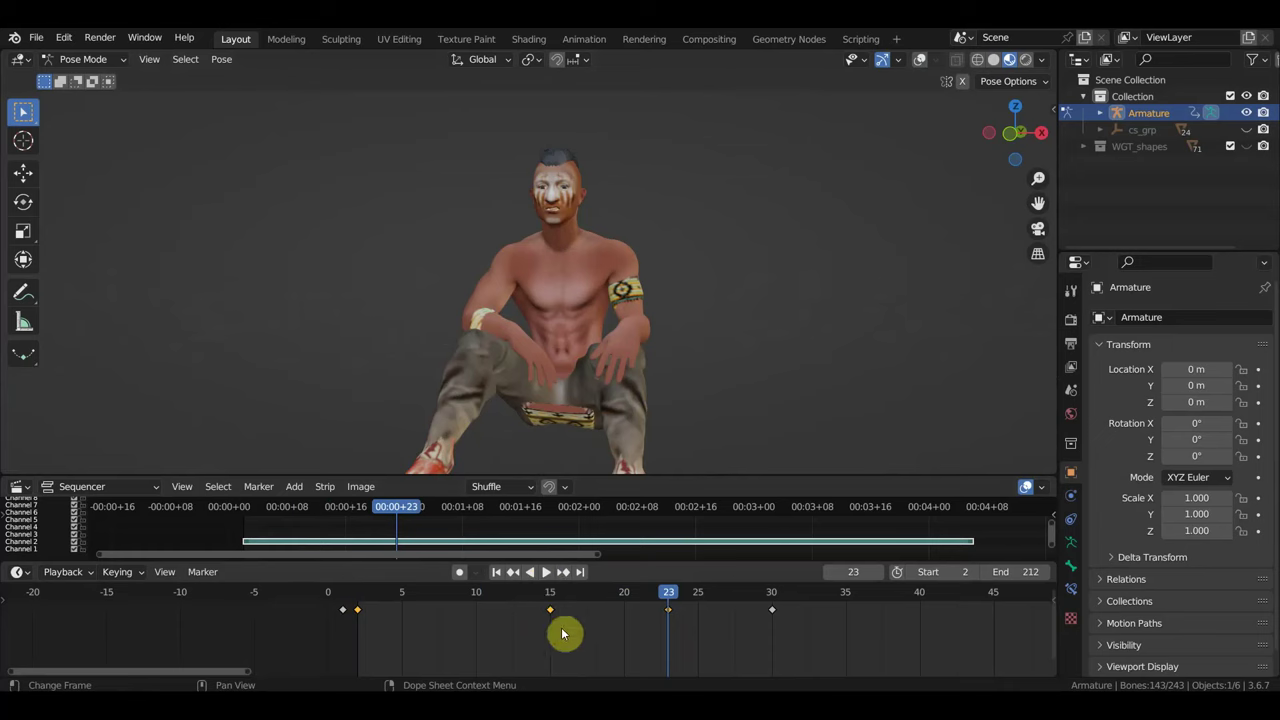
pyautogui.click(358, 597)
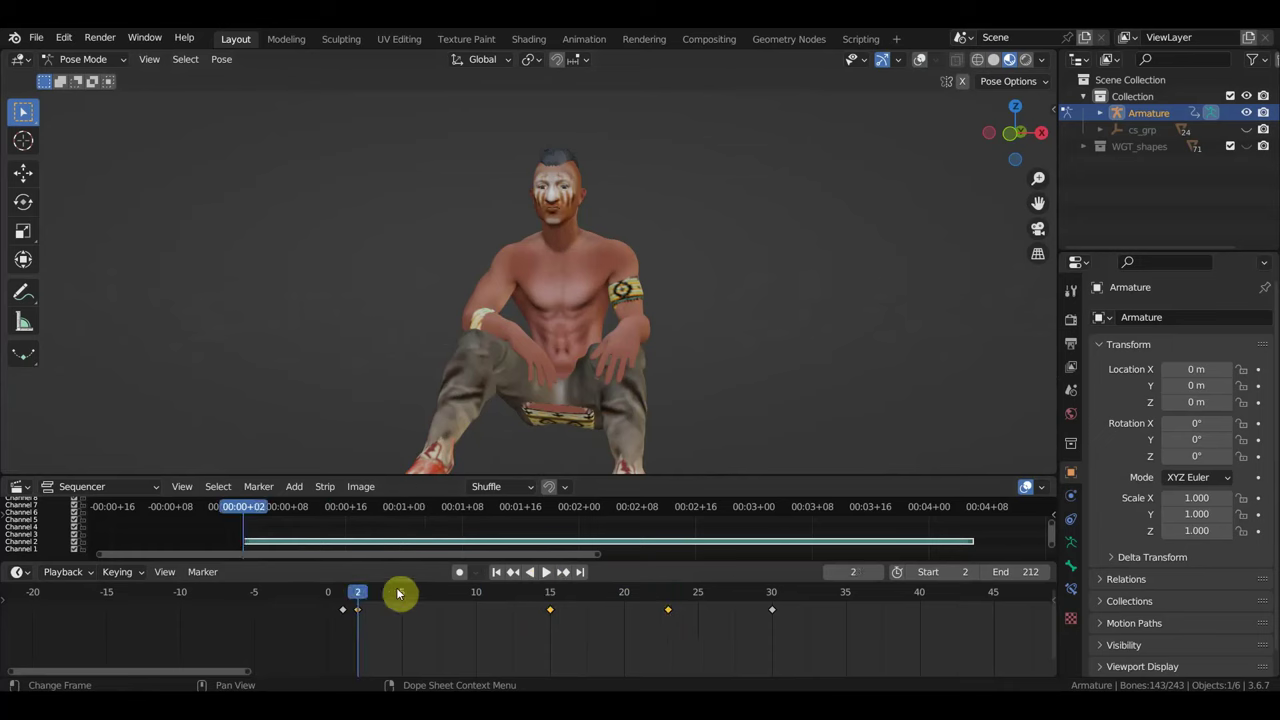
pyautogui.click(545, 573)
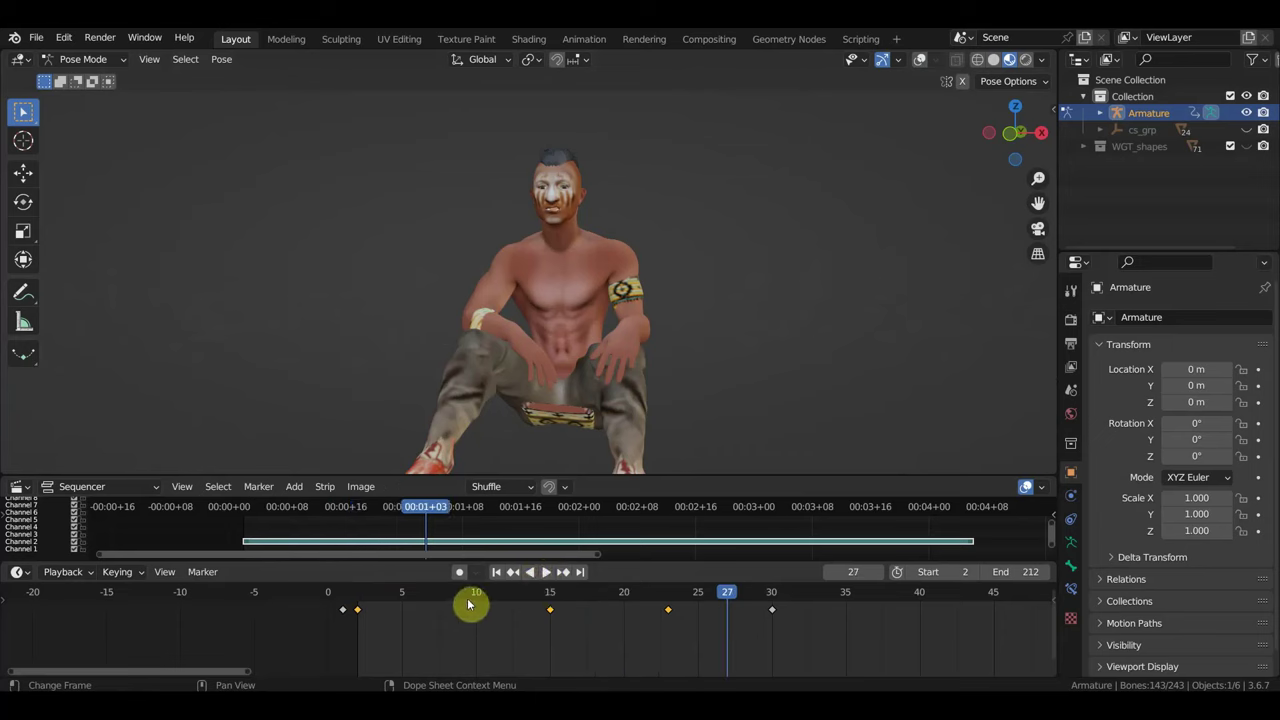
pyautogui.keyDown('shift'); pyautogui.click(668, 609); pyautogui.keyUp('shift')
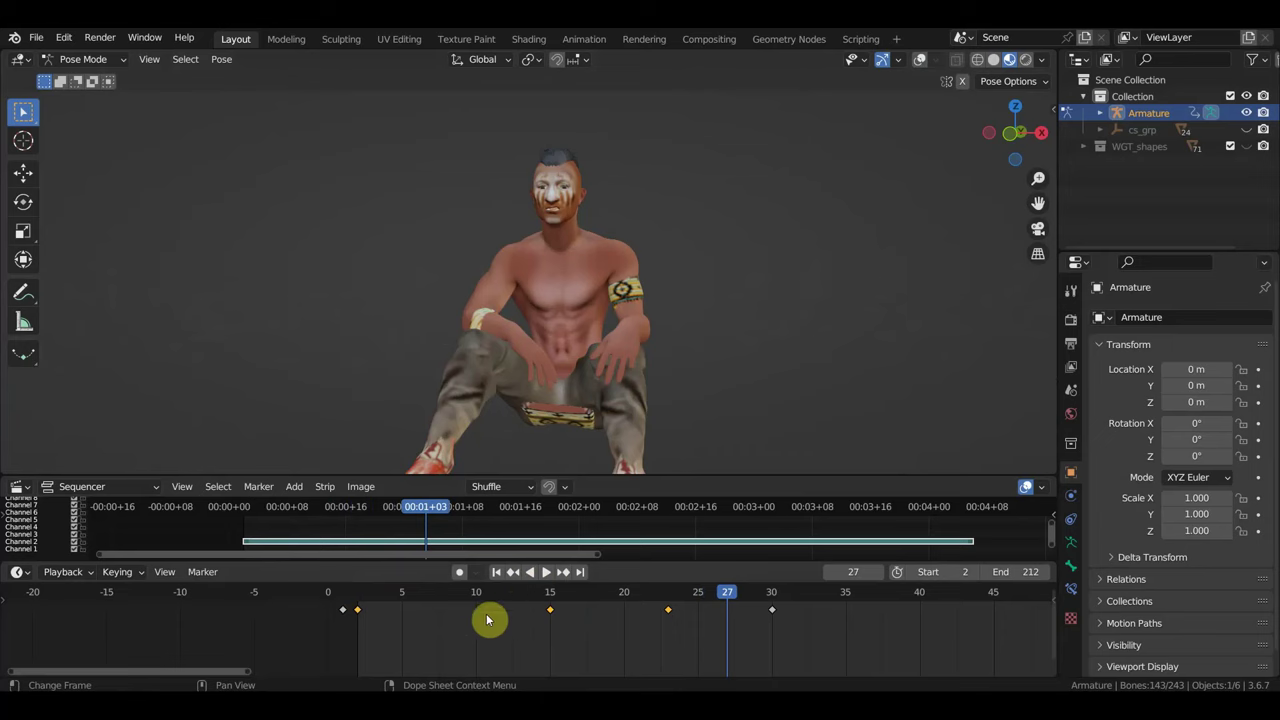
pyautogui.click(446, 600)
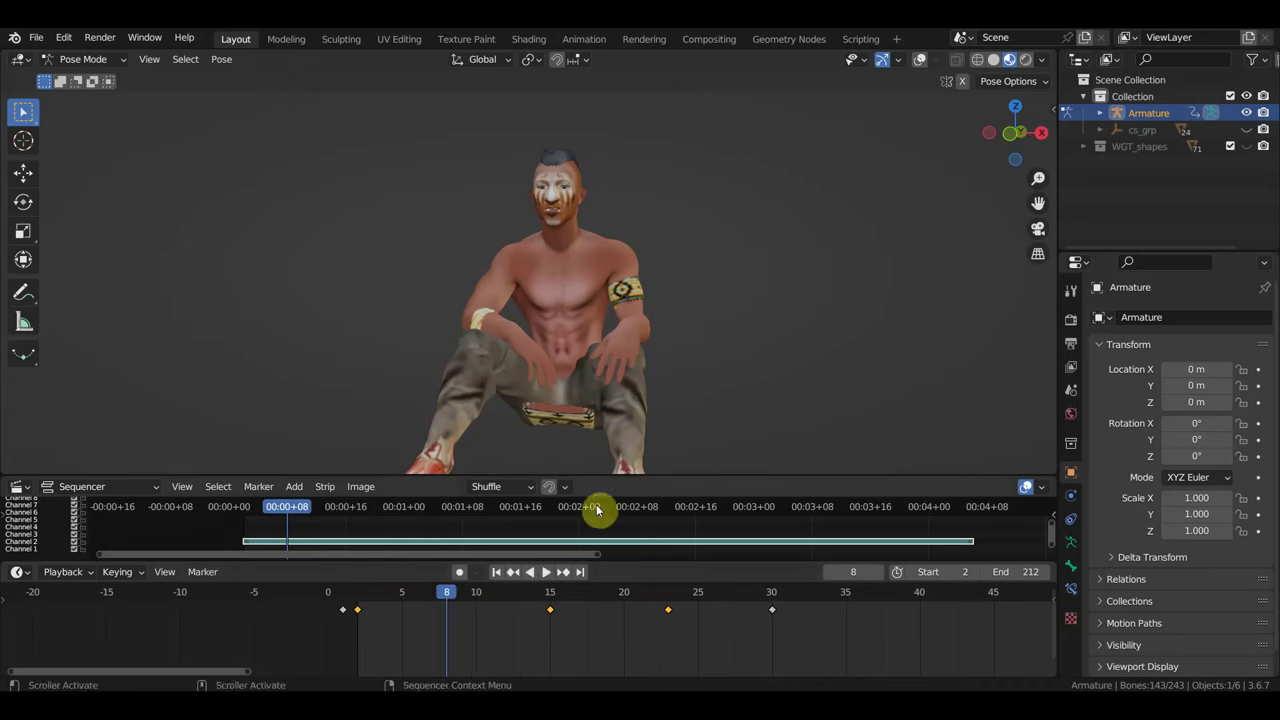
# - Turn viewport overlays back on and orbit to the character's side
pyautogui.scroll(2, 638, 420)
pyautogui.scroll(2, 710, 375)
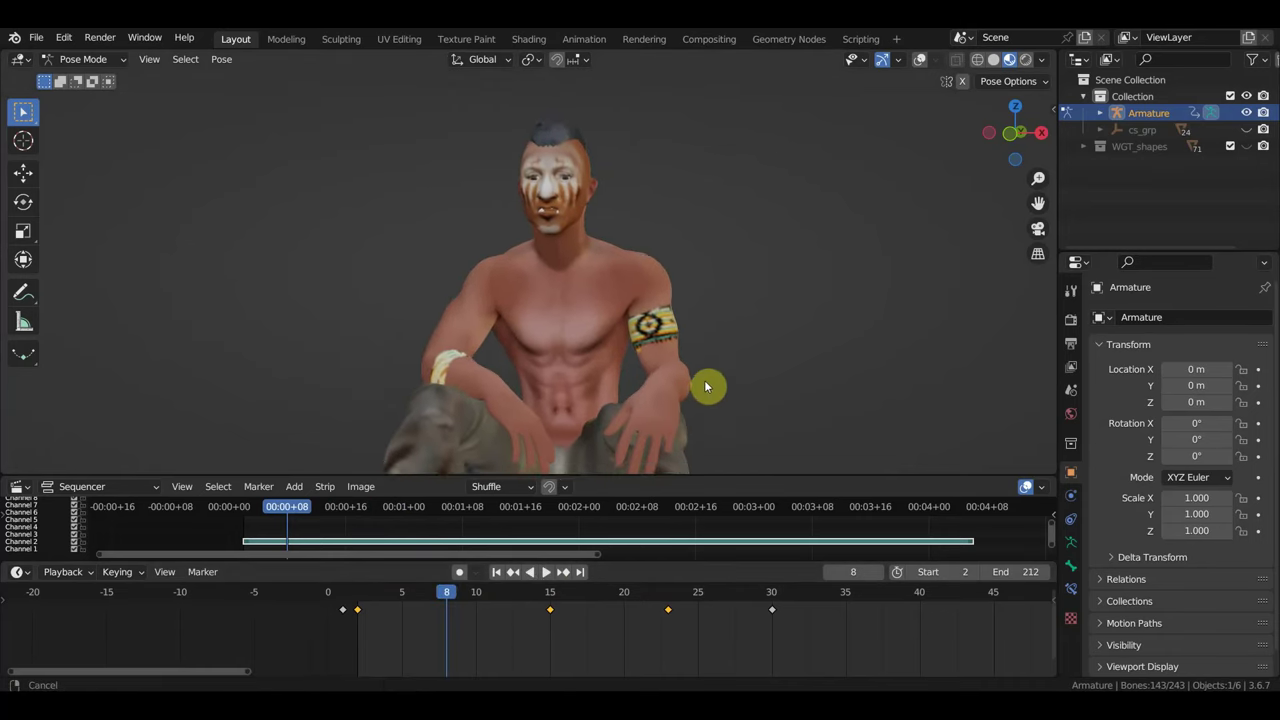
pyautogui.scroll(1, 695, 395)
pyautogui.scroll(2, 689, 406)
pyautogui.moveTo(688, 406)
pyautogui.mouseDown(button='middle')
pyautogui.moveTo(629, 412)
pyautogui.moveTo(749, 298)
pyautogui.mouseUp(button='middle')
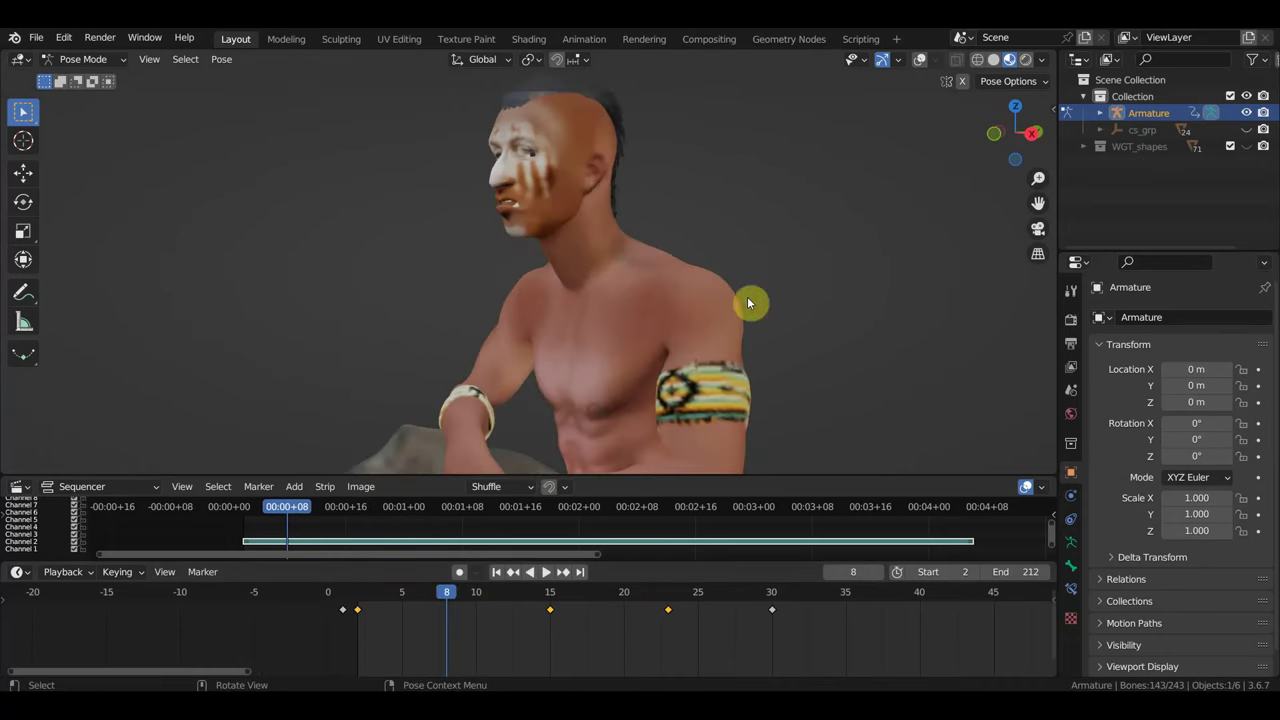
pyautogui.click(919, 59)
pyautogui.moveTo(914, 63)
pyautogui.mouseDown(button='middle')
pyautogui.moveTo(744, 237)
pyautogui.moveTo(706, 237)
pyautogui.mouseUp(button='middle')
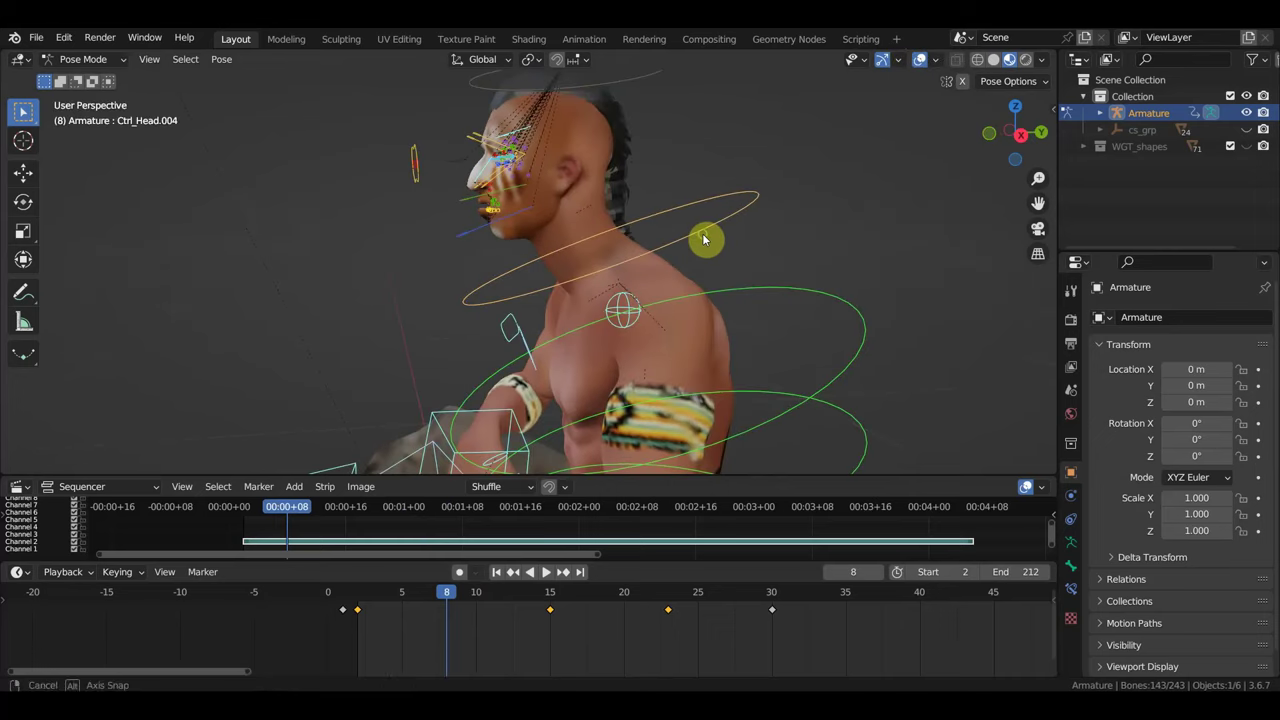
# - Rotate Ctrl_Head.001 by -3.46° then 4.4°, keyframe it at frame 8, and play back
pyautogui.click(520, 223)
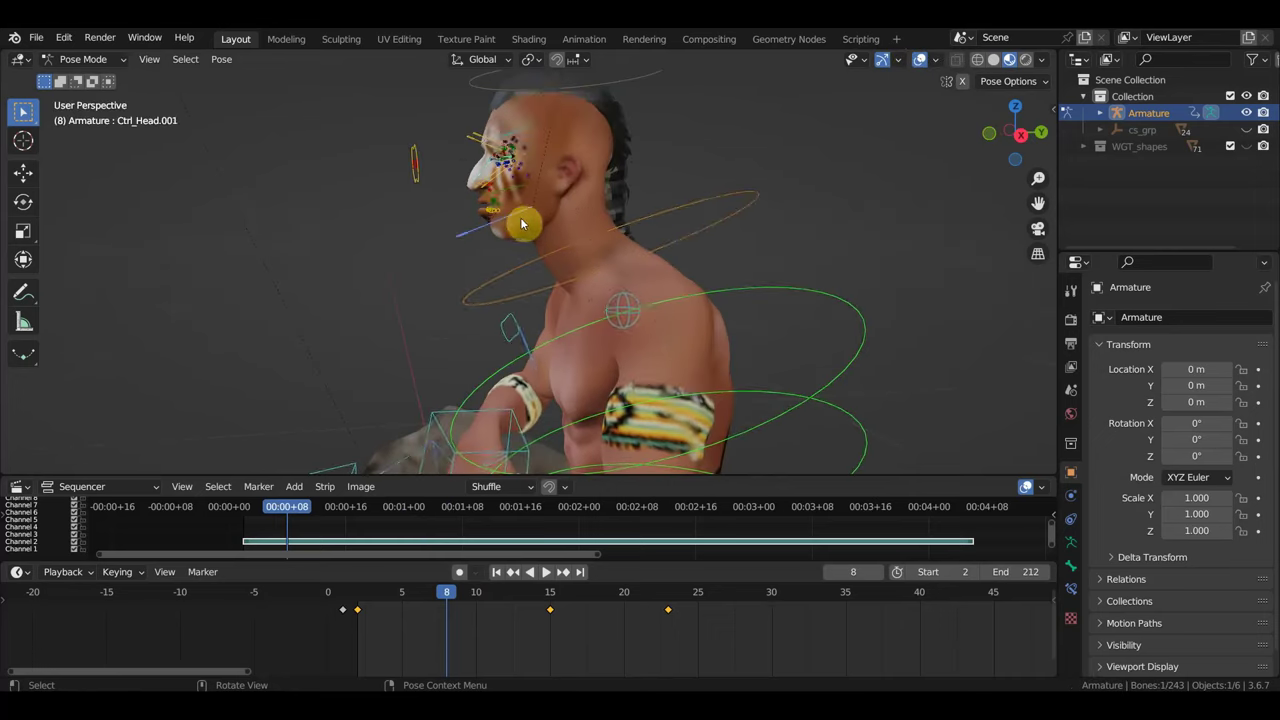
pyautogui.press('KP_3')
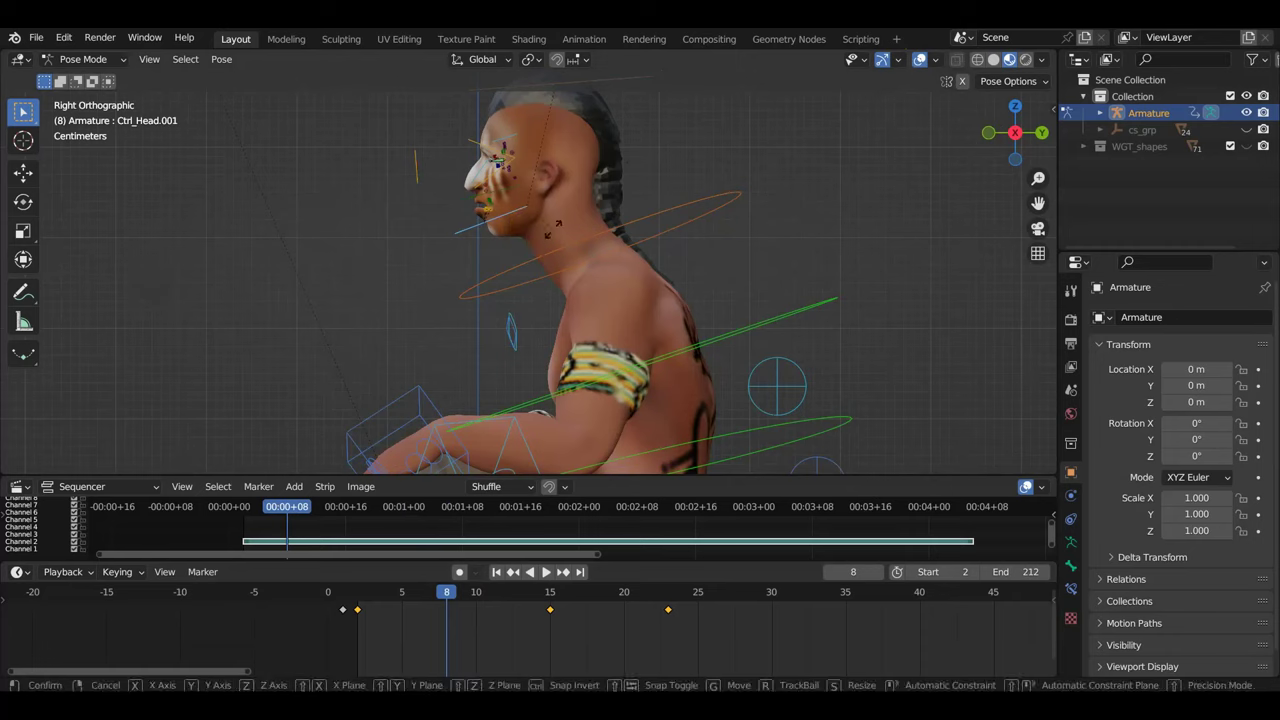
pyautogui.press('r')
pyautogui.click(553, 225)
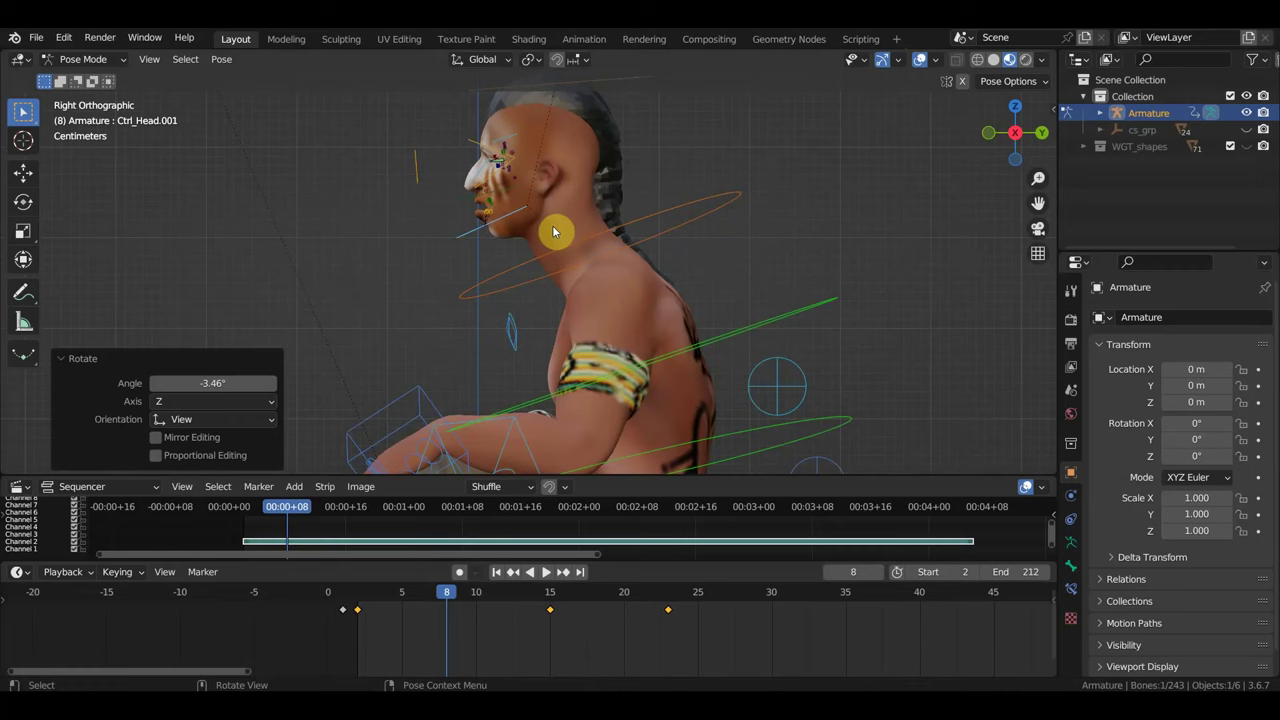
pyautogui.press('r')
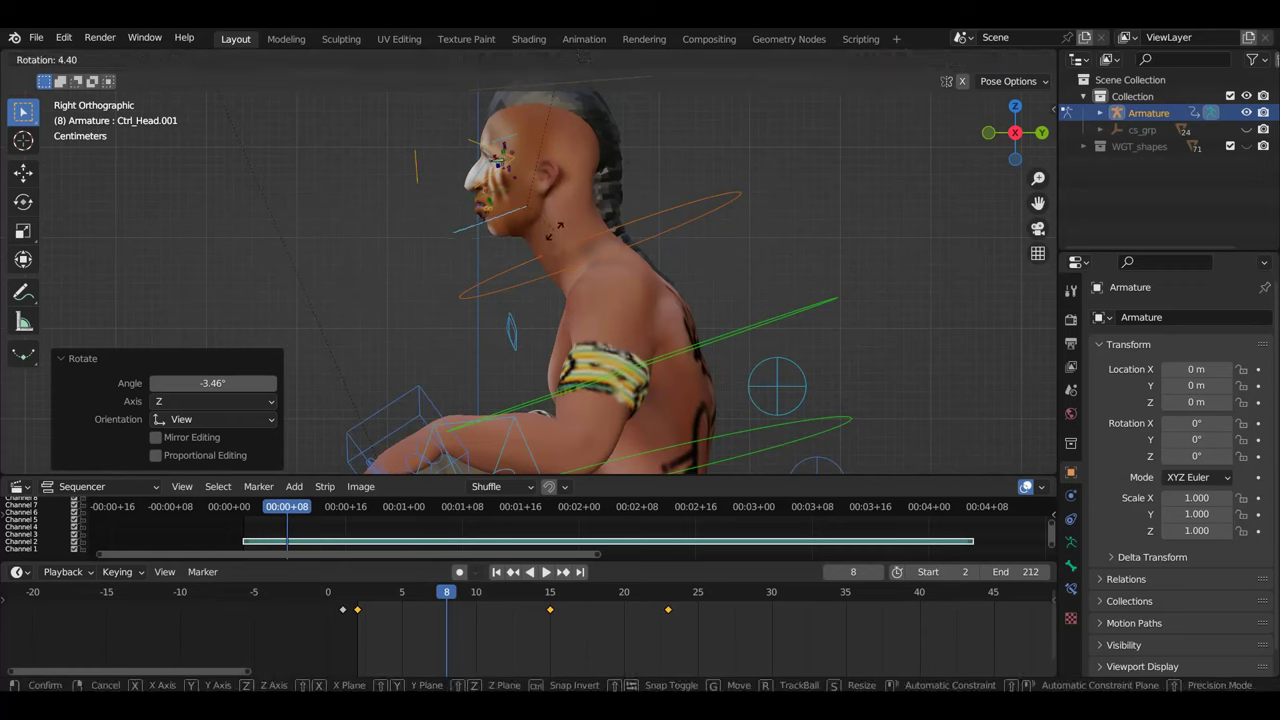
pyautogui.click(555, 234)
pyautogui.press('i')
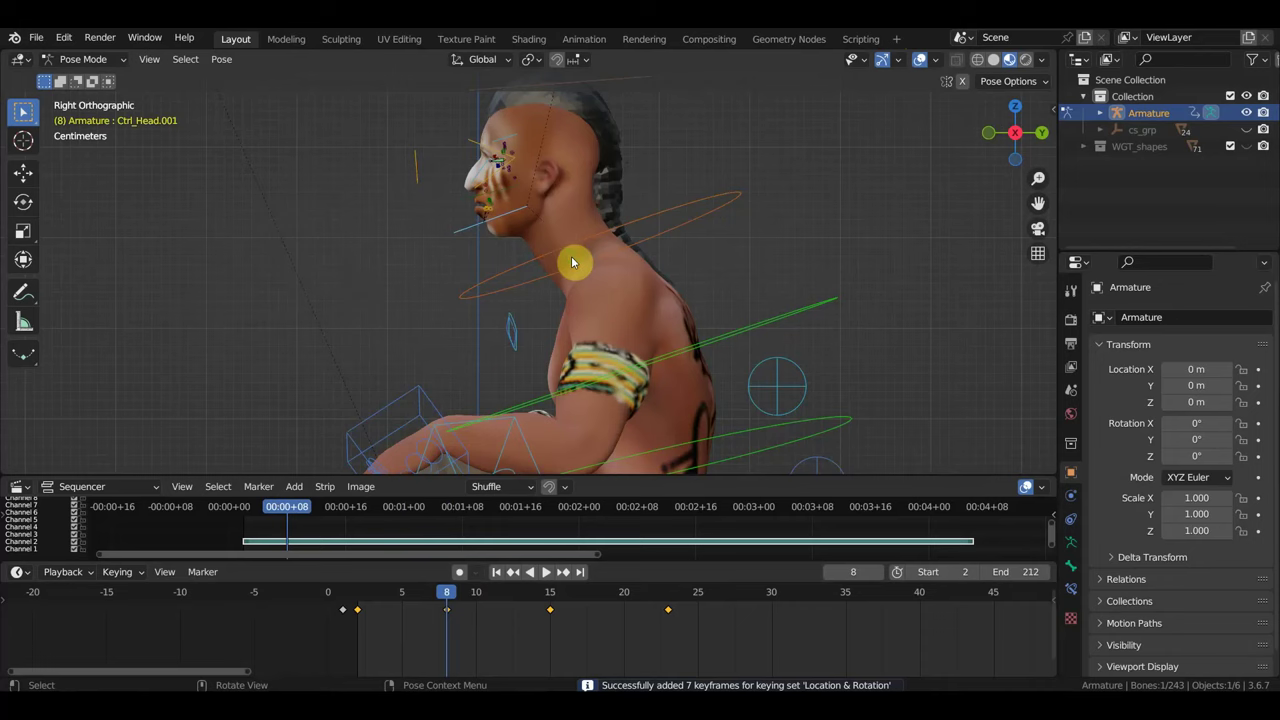
pyautogui.moveTo(571, 263); pyautogui.dragTo(708, 271, button='middle')
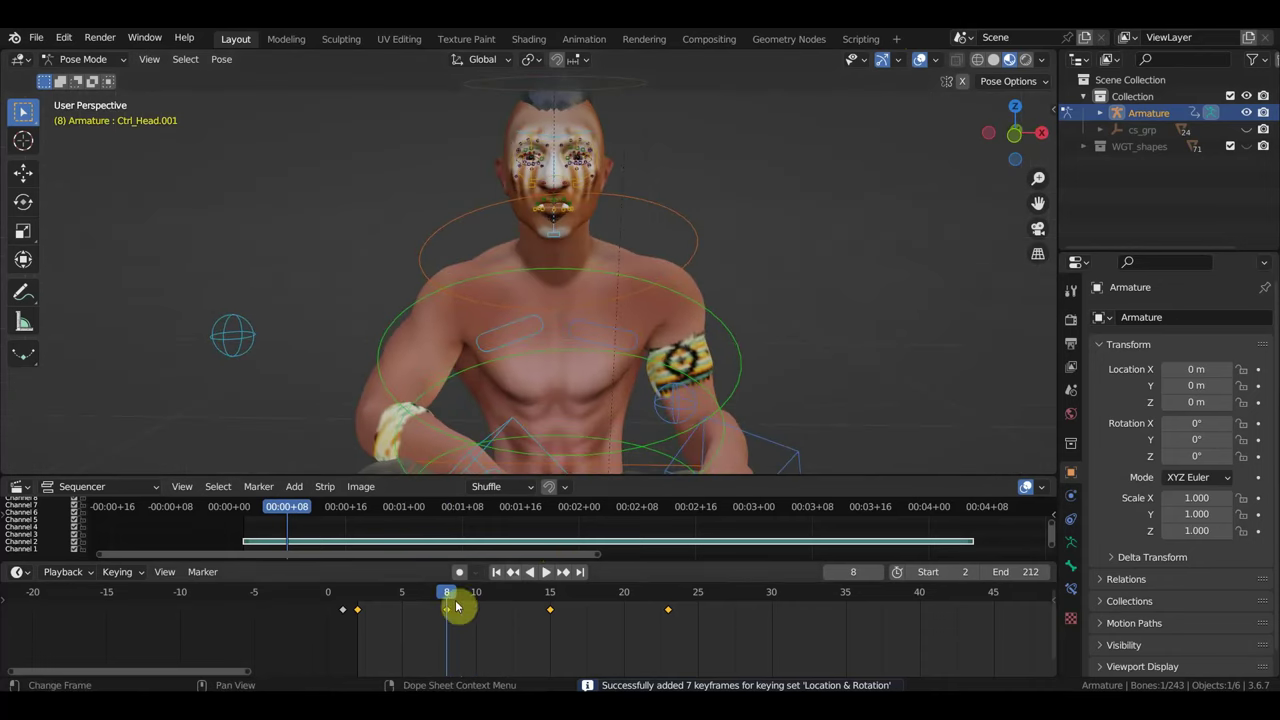
pyautogui.press('space')
# - Select eye-area control Ctrl_Head.069 and raise it slightly with the Move tool
pyautogui.moveTo(601, 603)
pyautogui.mouseDown()
pyautogui.moveTo(677, 606)
pyautogui.moveTo(359, 609)
pyautogui.moveTo(647, 665)
pyautogui.moveTo(446, 663)
pyautogui.moveTo(586, 651)
pyautogui.moveTo(391, 647)
pyautogui.moveTo(570, 651)
pyautogui.moveTo(571, 586)
pyautogui.mouseUp()
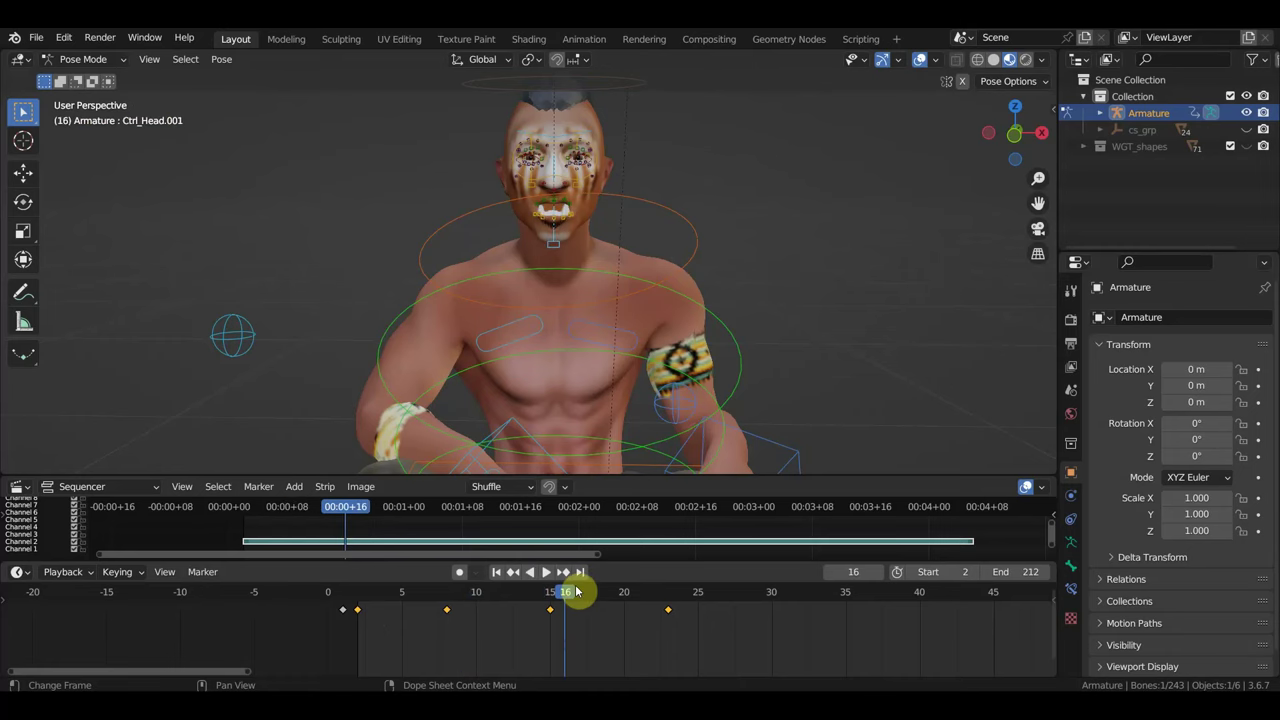
pyautogui.scroll(2, 665, 410)
pyautogui.scroll(2, 652, 435)
pyautogui.scroll(2, 641, 434)
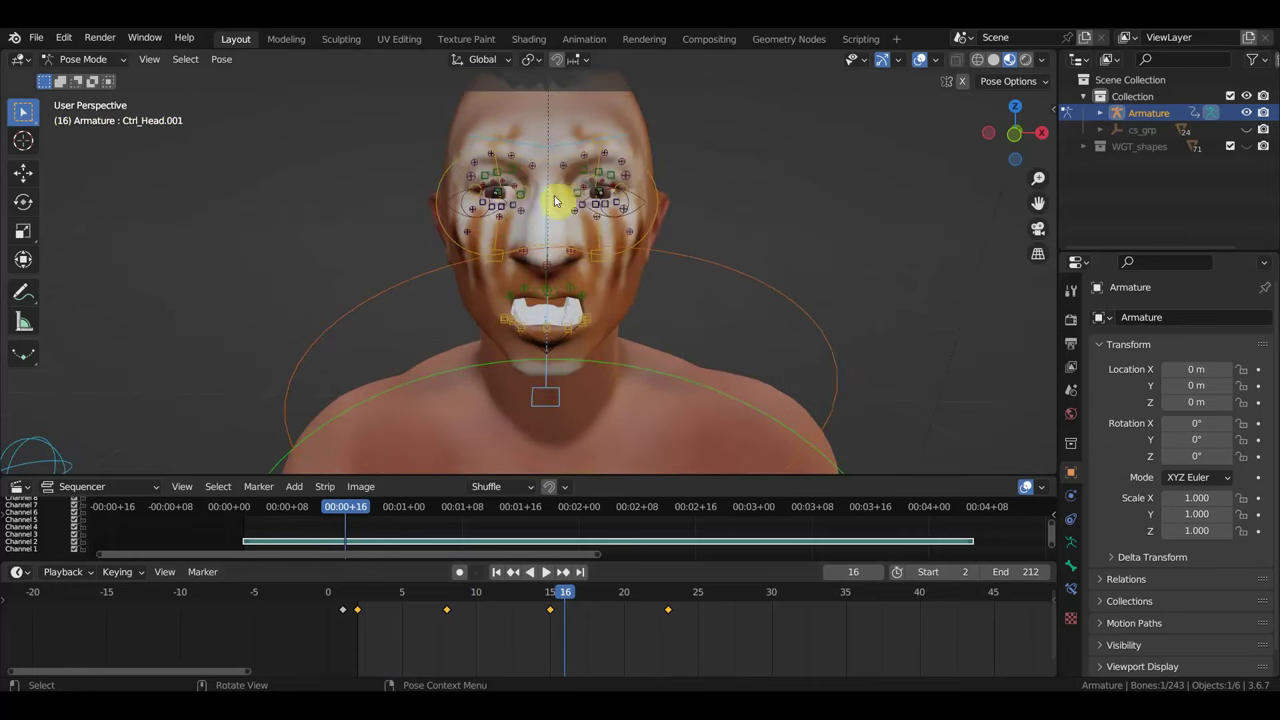
pyautogui.click(652, 176)
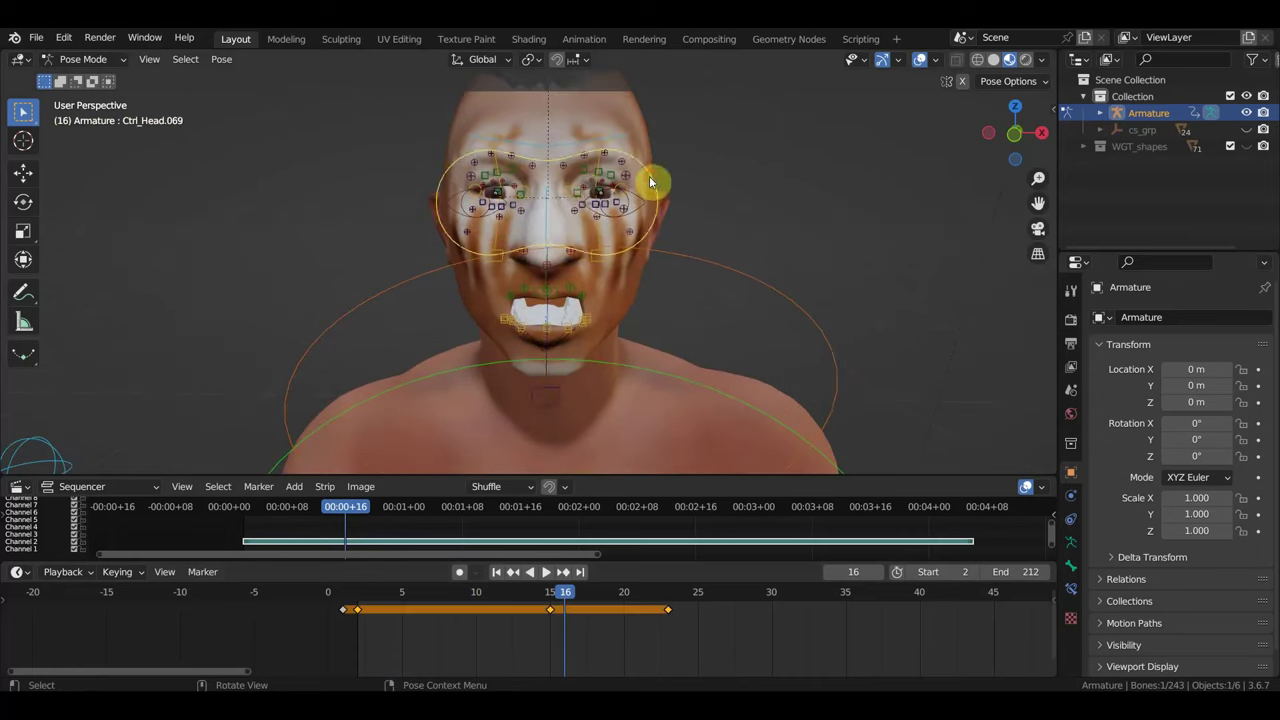
pyautogui.scroll(-2, 619, 210)
pyautogui.click(23, 173)
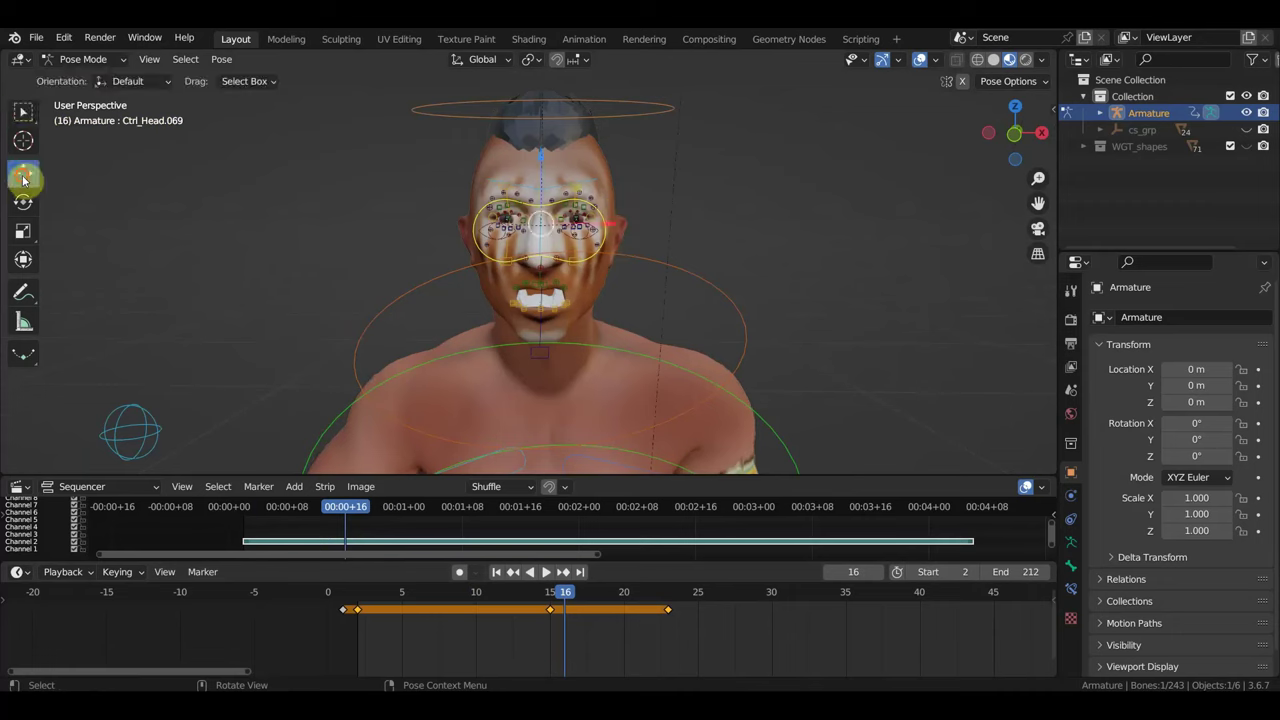
pyautogui.moveTo(537, 170); pyautogui.dragTo(545, 193)
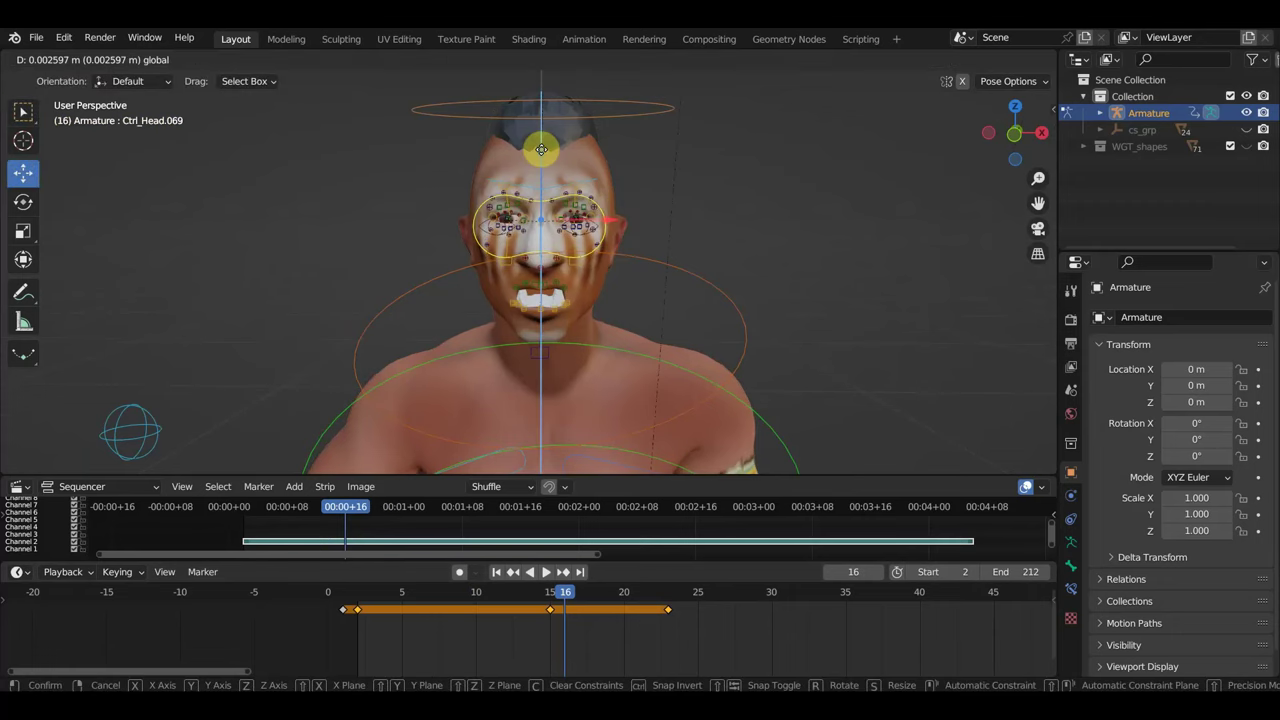
# - At frame 23, raise the eye control and shift it -0.003028 m along X
pyautogui.click(669, 591)
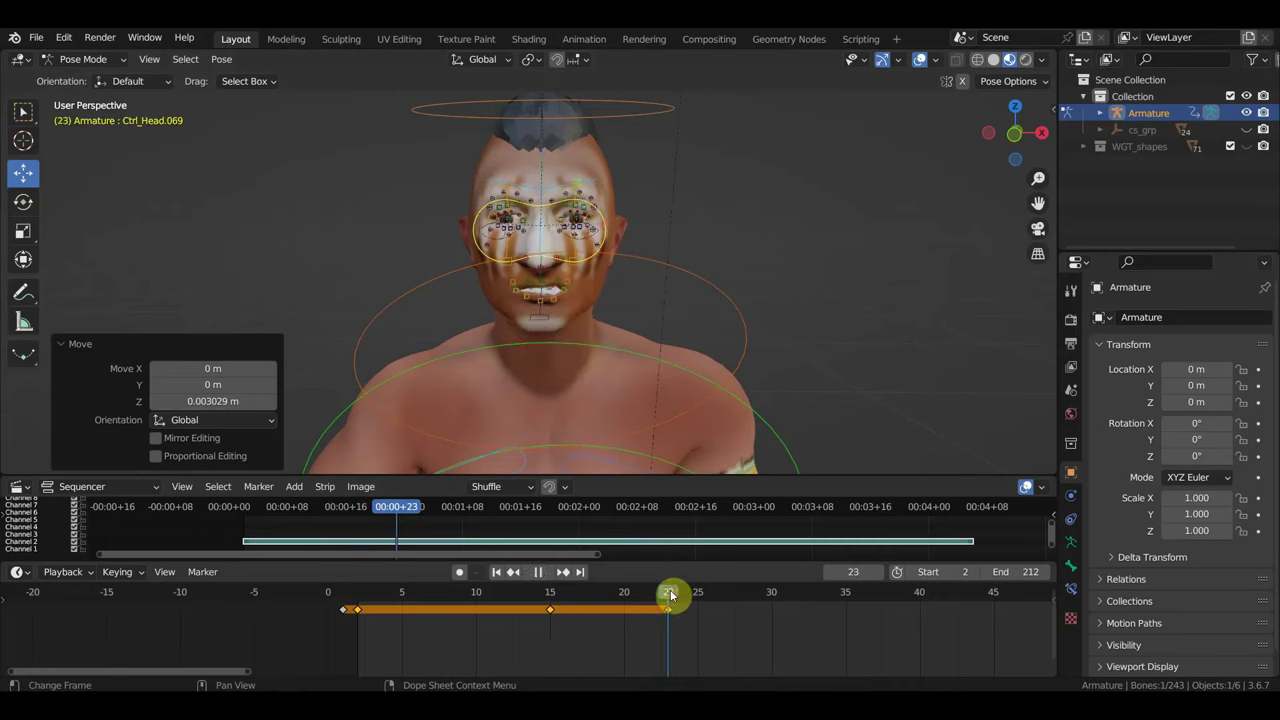
pyautogui.moveTo(542, 162); pyautogui.dragTo(543, 150)
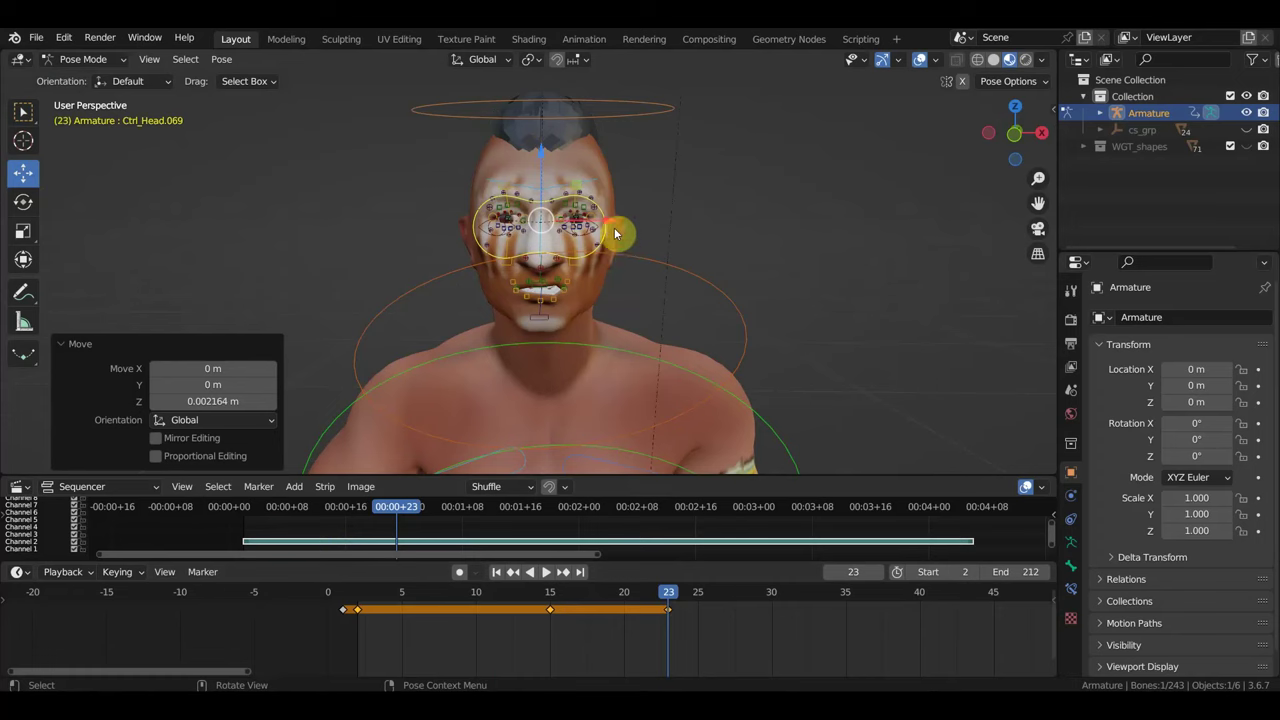
pyautogui.press('g')
pyautogui.press('x')
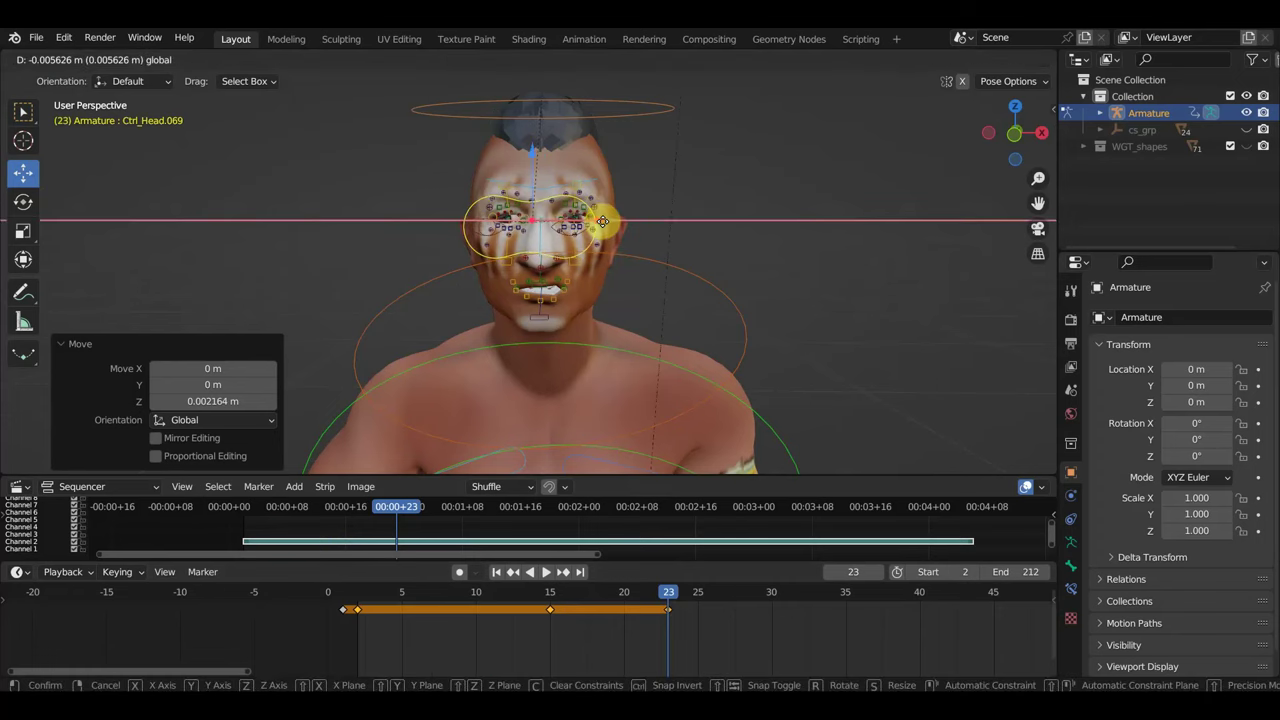
pyautogui.click(612, 228)
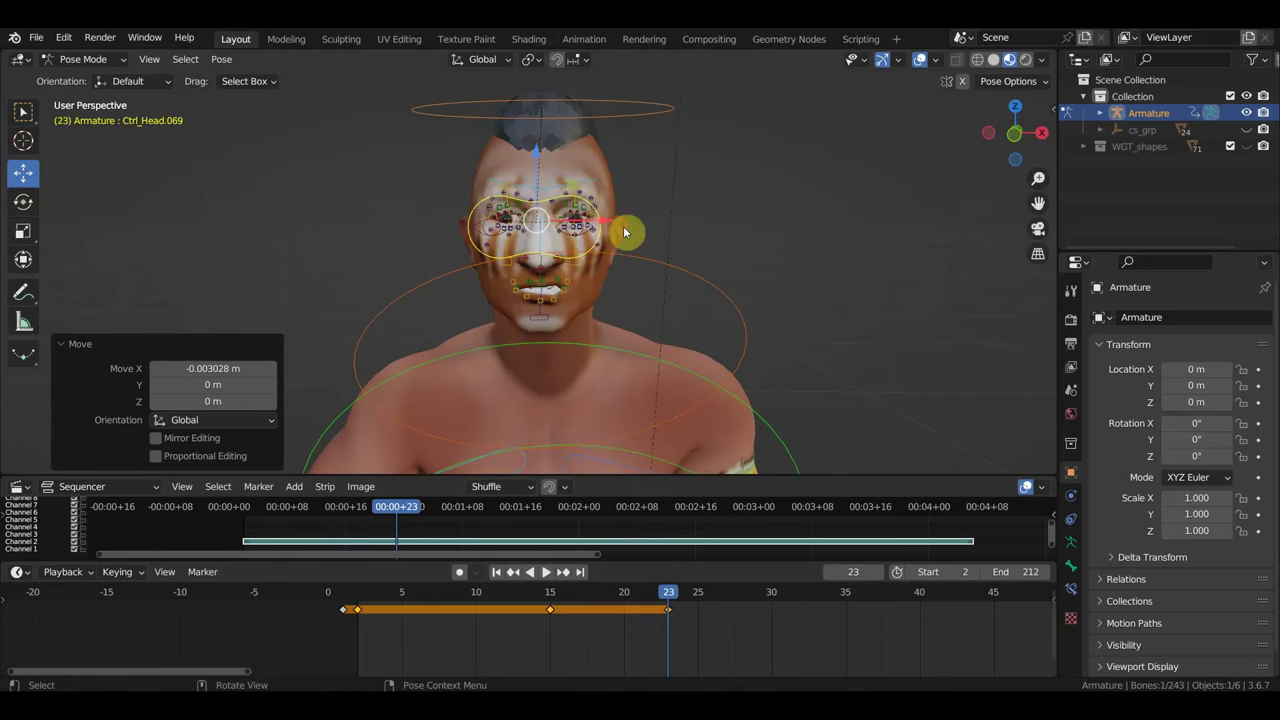
# - Key the eye pose at frame 23, then raise the face control and key it at frame 10
pyautogui.press('i')
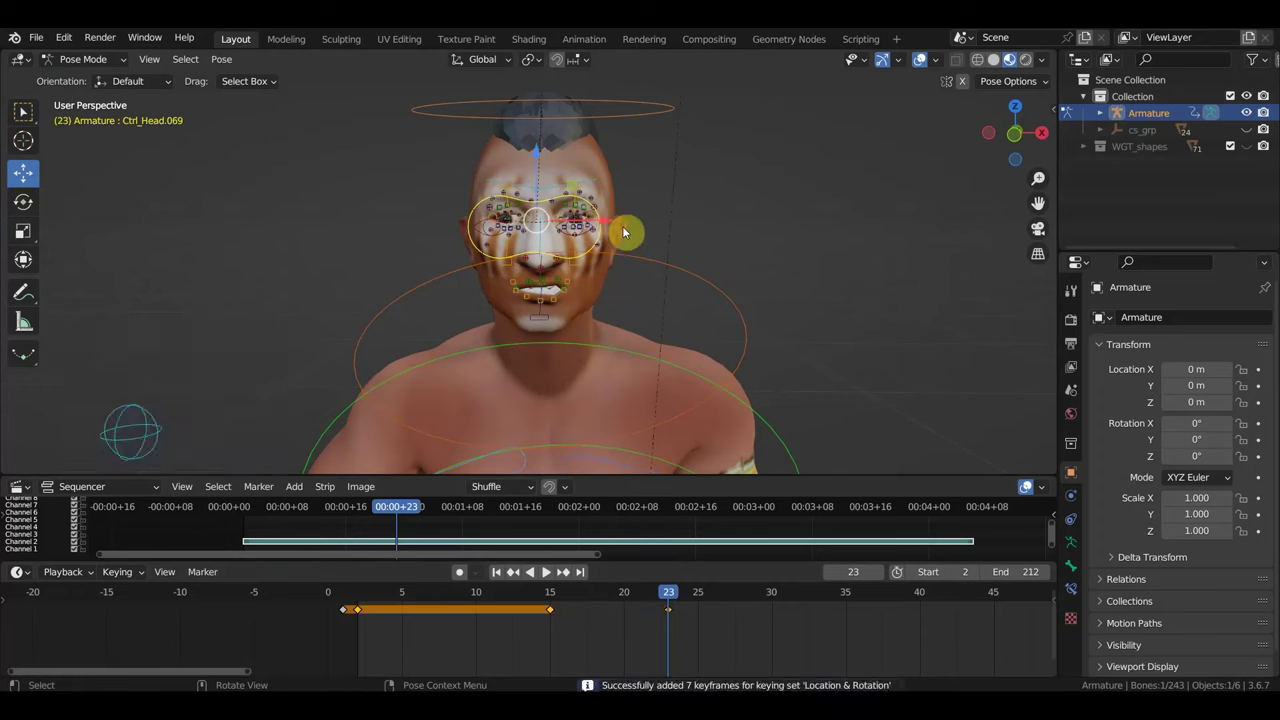
pyautogui.moveTo(672, 597); pyautogui.dragTo(376, 596)
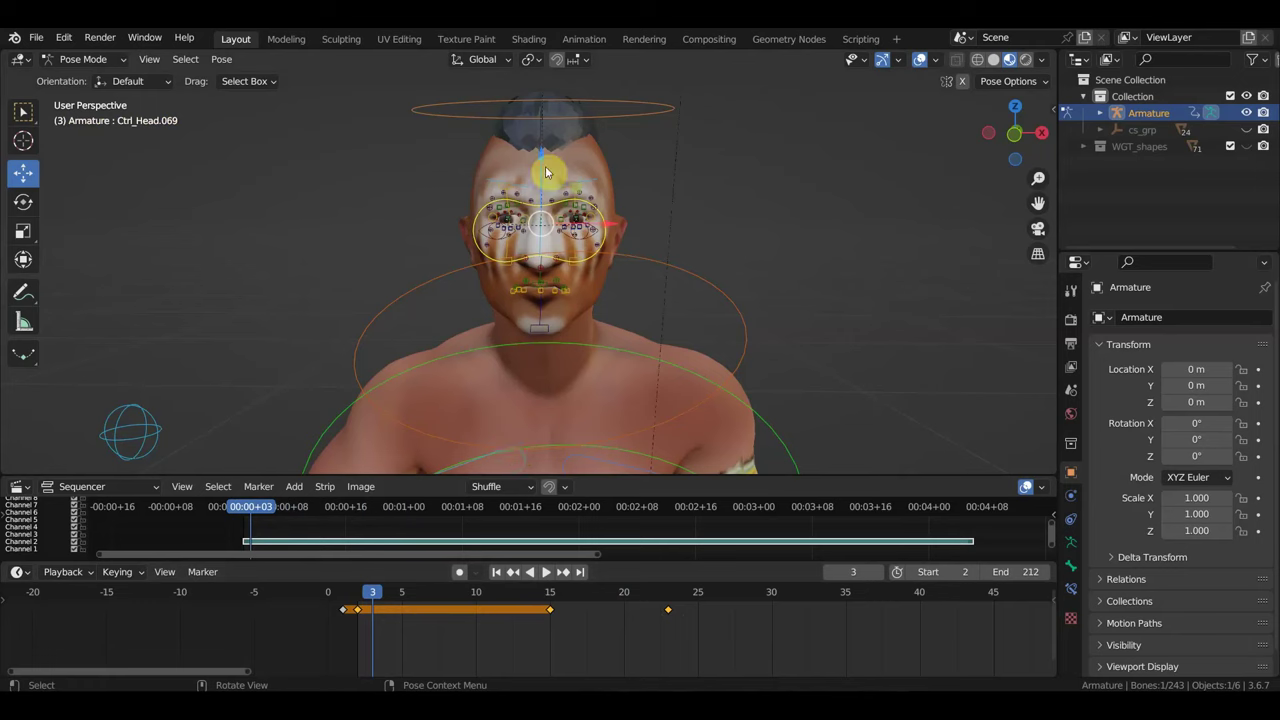
pyautogui.click(367, 609)
pyautogui.moveTo(370, 597); pyautogui.dragTo(474, 622)
pyautogui.click(533, 274)
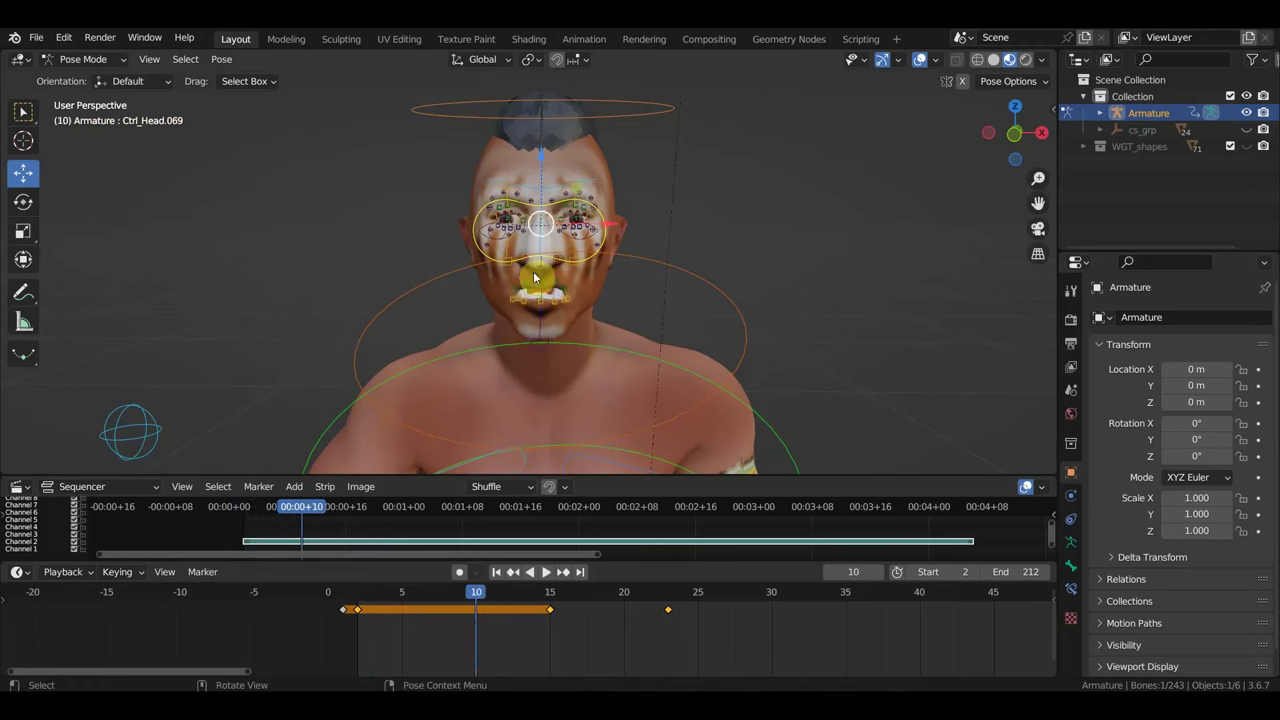
pyautogui.moveTo(544, 160); pyautogui.dragTo(542, 141)
pyautogui.press('i')
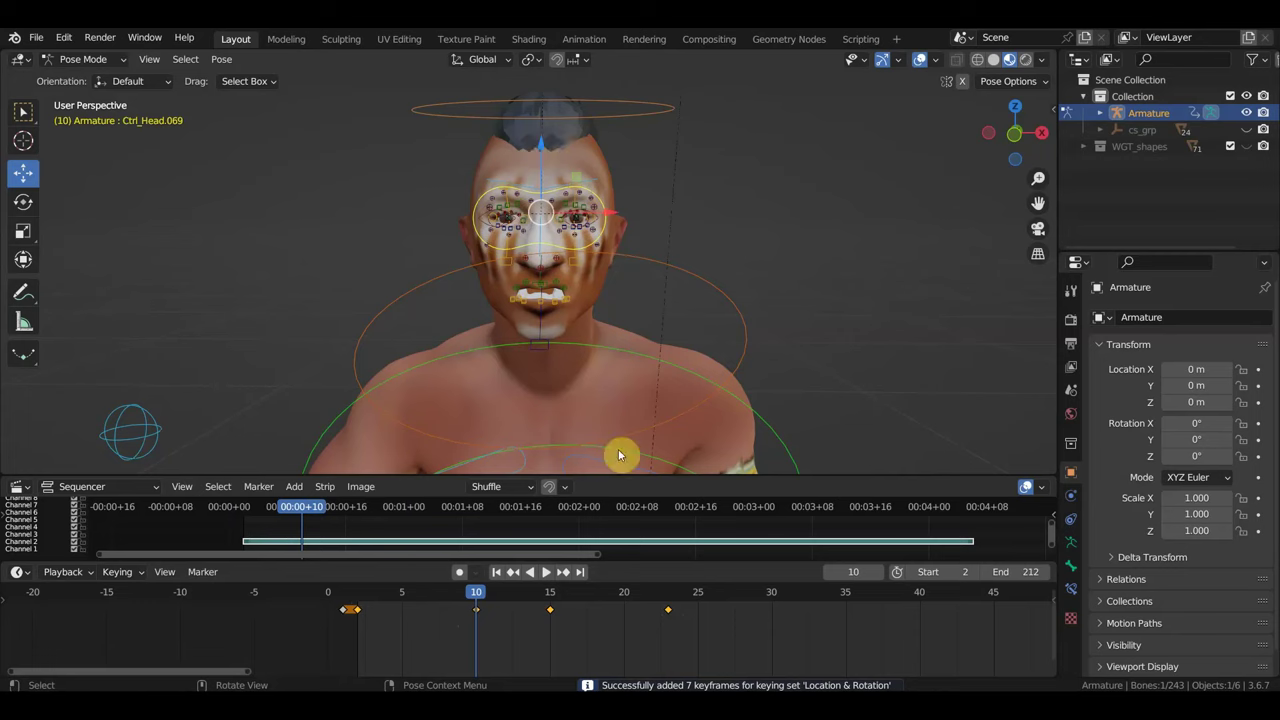
# - Preview the animation from frame 2, then select keys at frames 10, 15, 23 and the mouth controls
pyautogui.moveTo(475, 594)
pyautogui.mouseDown()
pyautogui.moveTo(689, 614)
pyautogui.moveTo(677, 626)
pyautogui.moveTo(524, 618)
pyautogui.moveTo(446, 600)
pyautogui.moveTo(580, 617)
pyautogui.moveTo(500, 616)
pyautogui.moveTo(520, 614)
pyautogui.mouseUp()
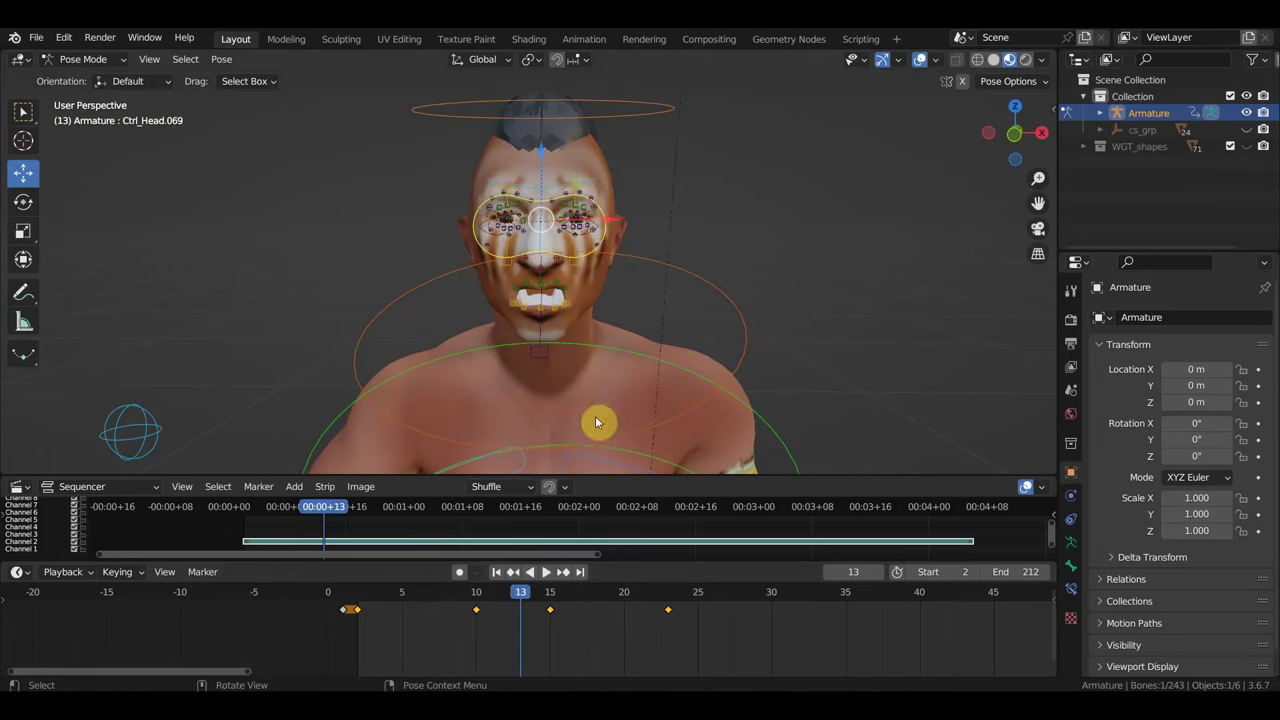
pyautogui.scroll(1, 592, 372)
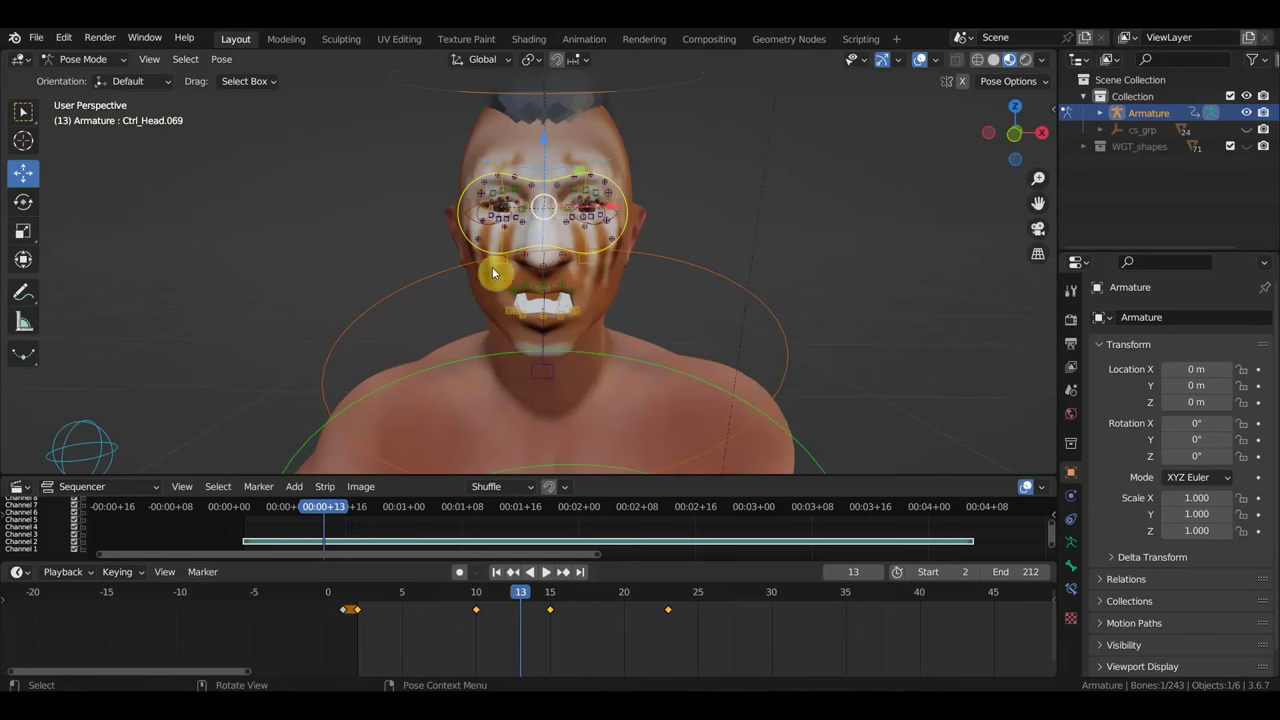
pyautogui.scroll(-3, 588, 326)
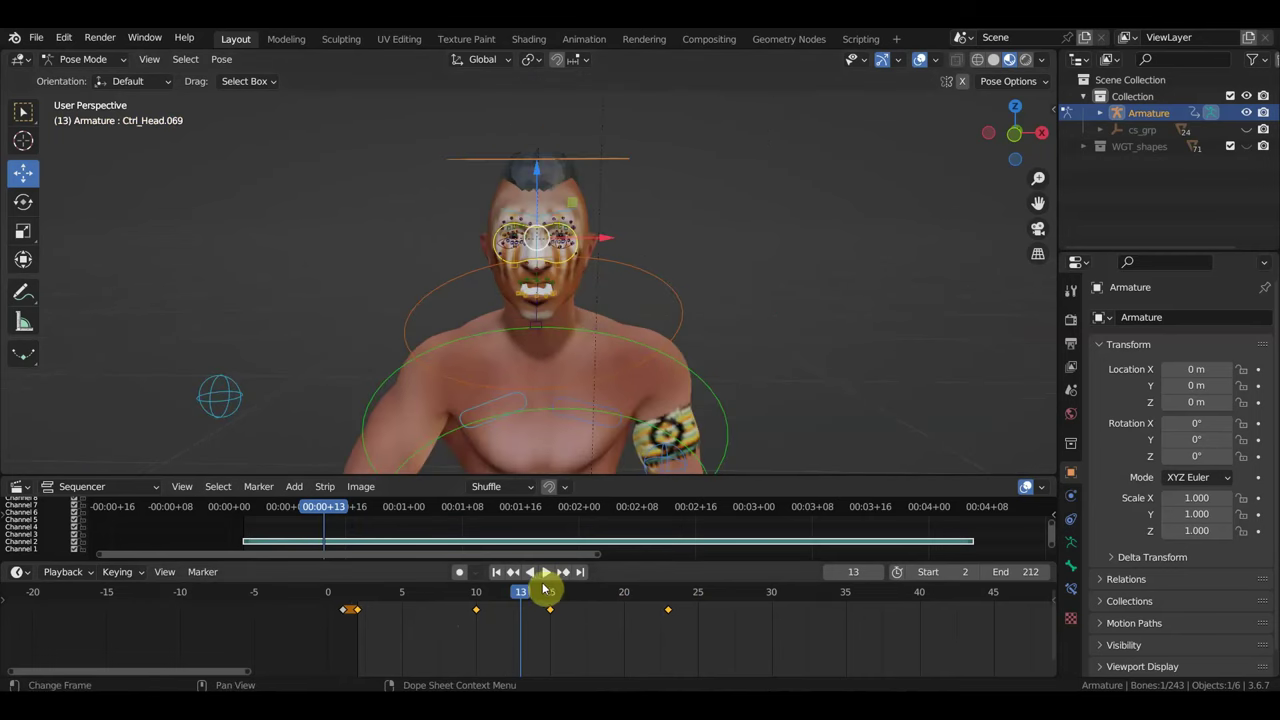
pyautogui.moveTo(545, 590); pyautogui.dragTo(357, 614)
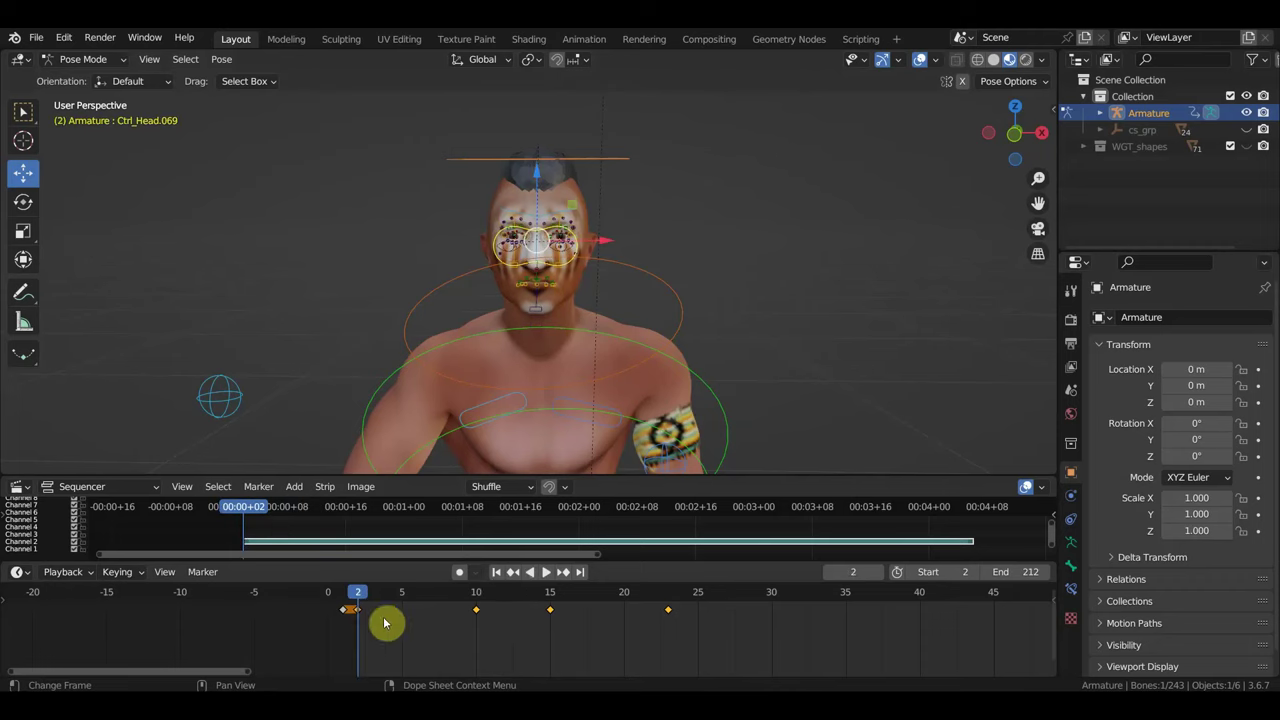
pyautogui.click(546, 572)
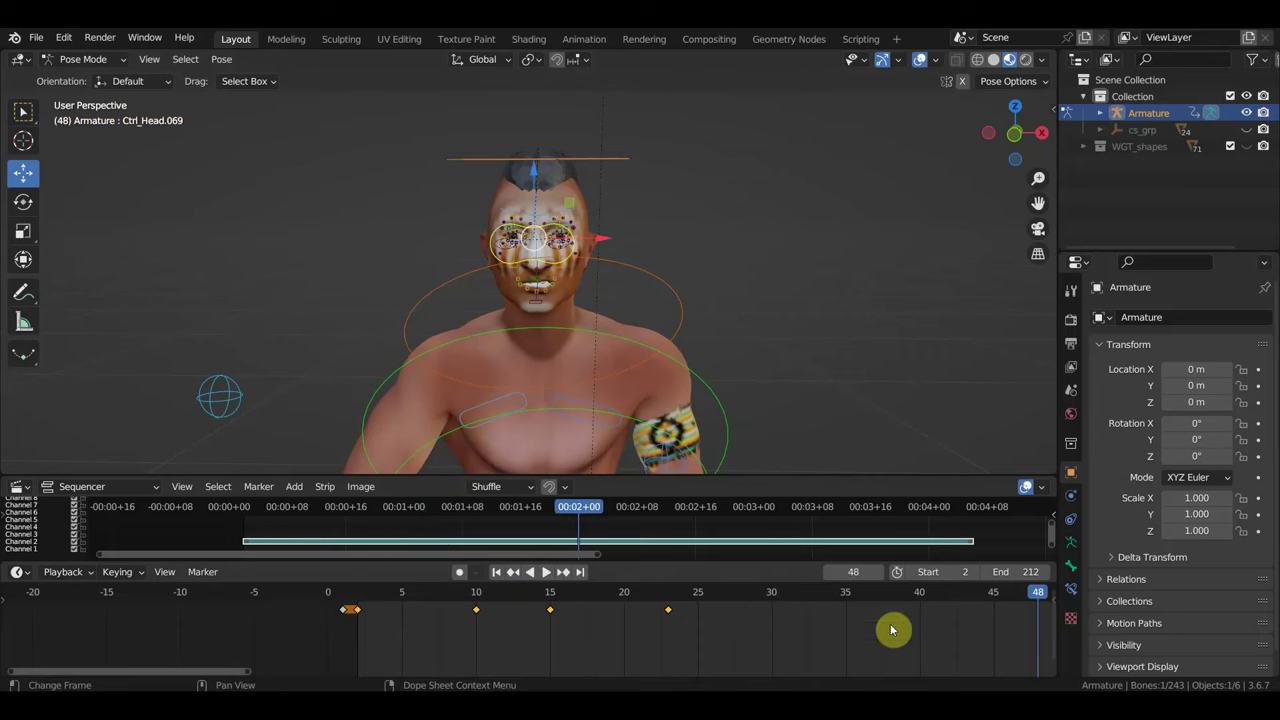
pyautogui.moveTo(740, 652); pyautogui.dragTo(455, 604)
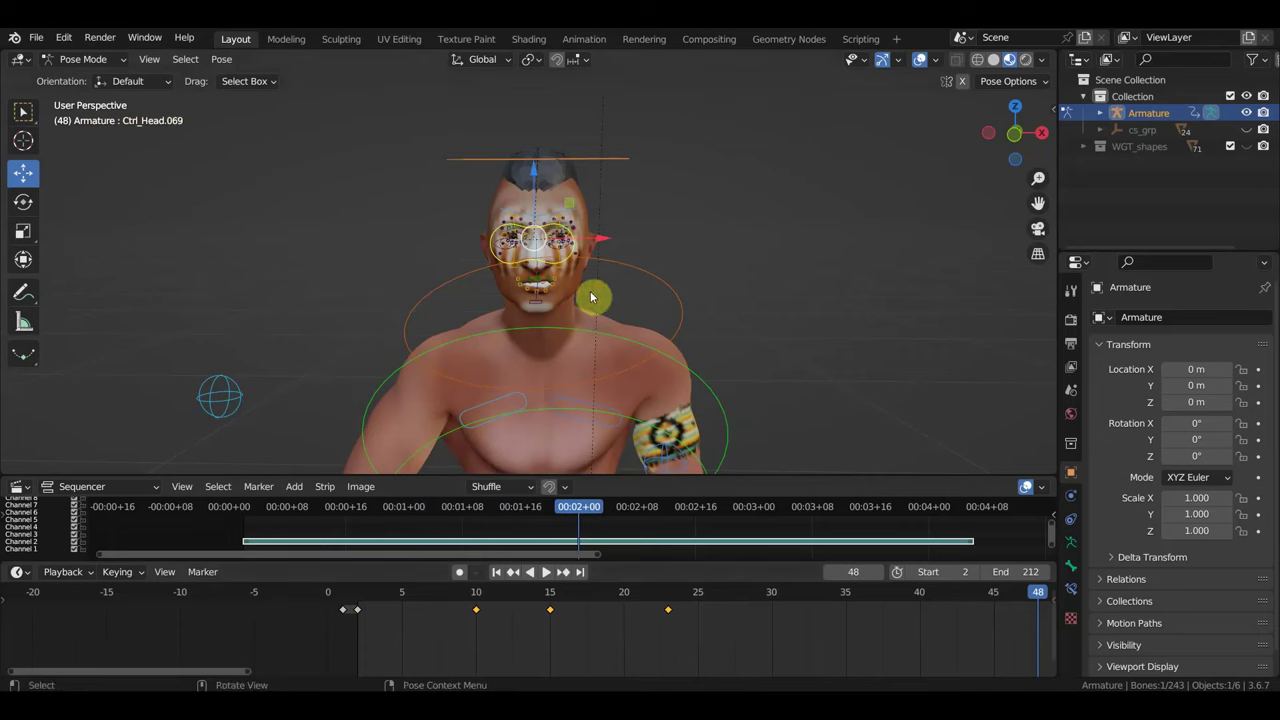
pyautogui.moveTo(590, 297); pyautogui.dragTo(508, 280)
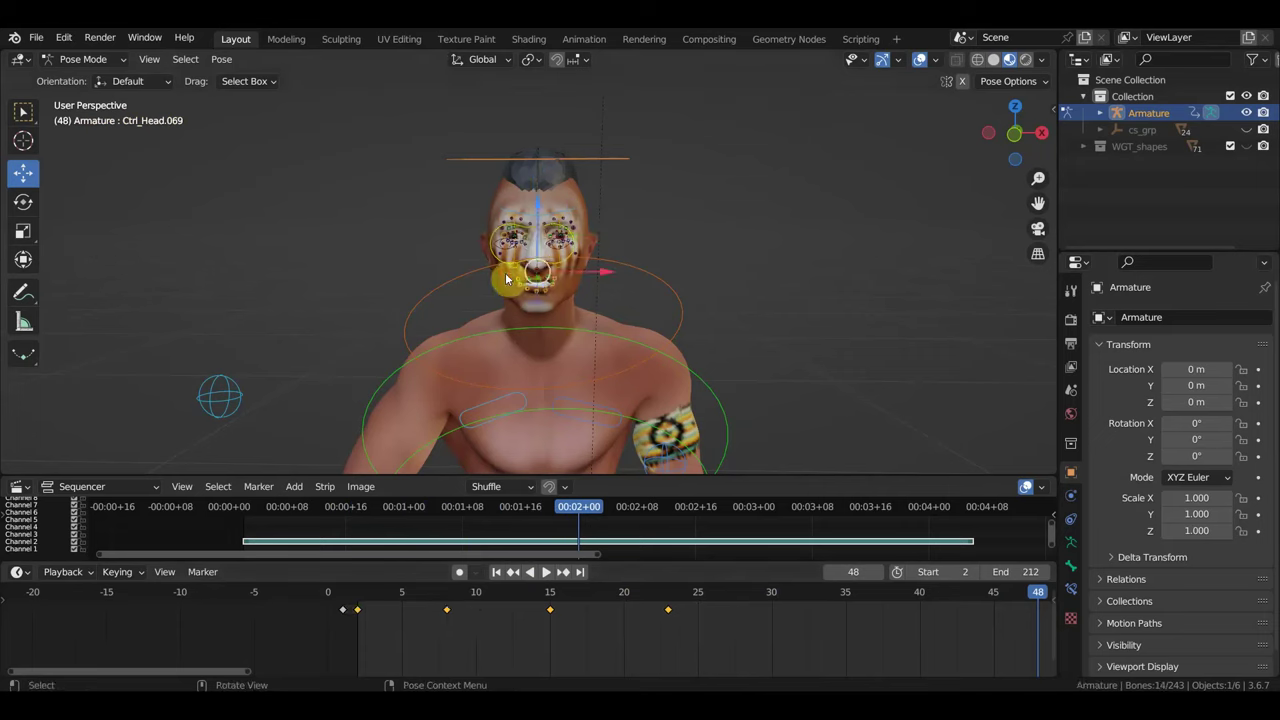
# - Duplicate the keys from frames 8, 15 and 23 to frames 30, 37 and 45
pyautogui.moveTo(728, 647)
pyautogui.mouseDown()
pyautogui.moveTo(543, 630)
pyautogui.moveTo(455, 600)
pyautogui.mouseUp()
pyautogui.hotkey('shift', 'd')
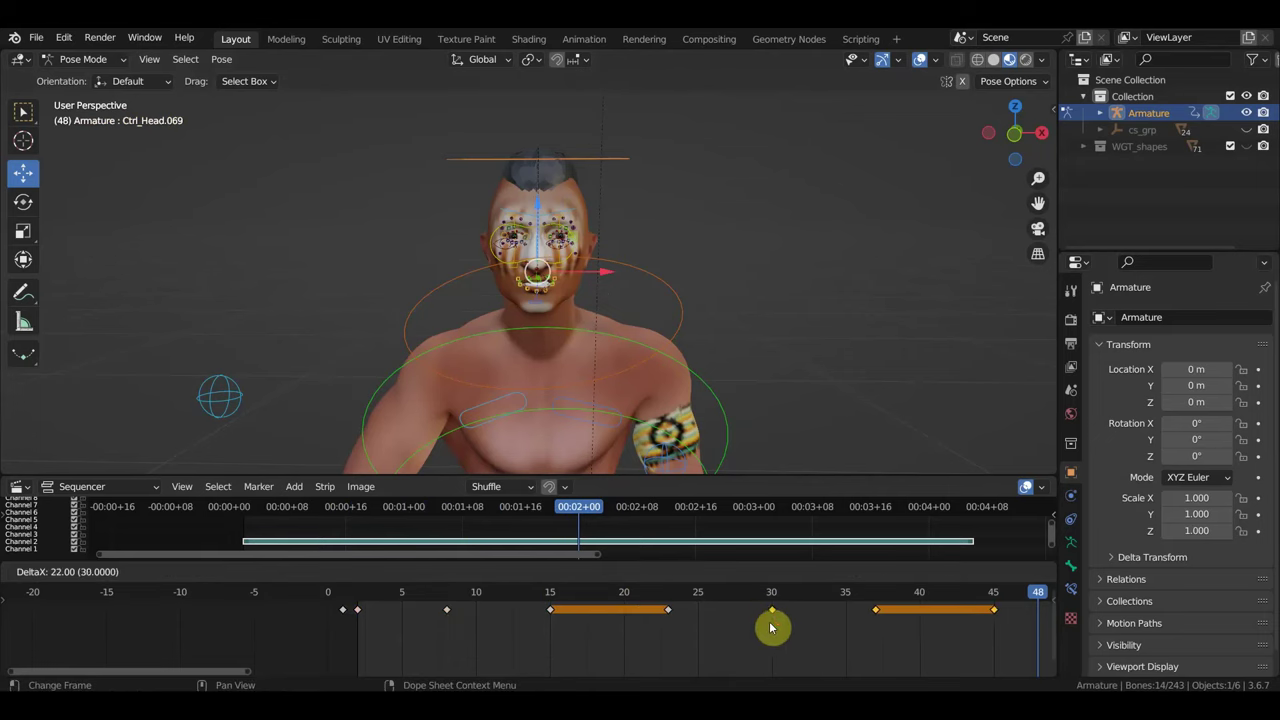
pyautogui.click(771, 627)
pyautogui.scroll(-1, 792, 635)
pyautogui.moveTo(794, 637); pyautogui.dragTo(663, 666, button='middle')
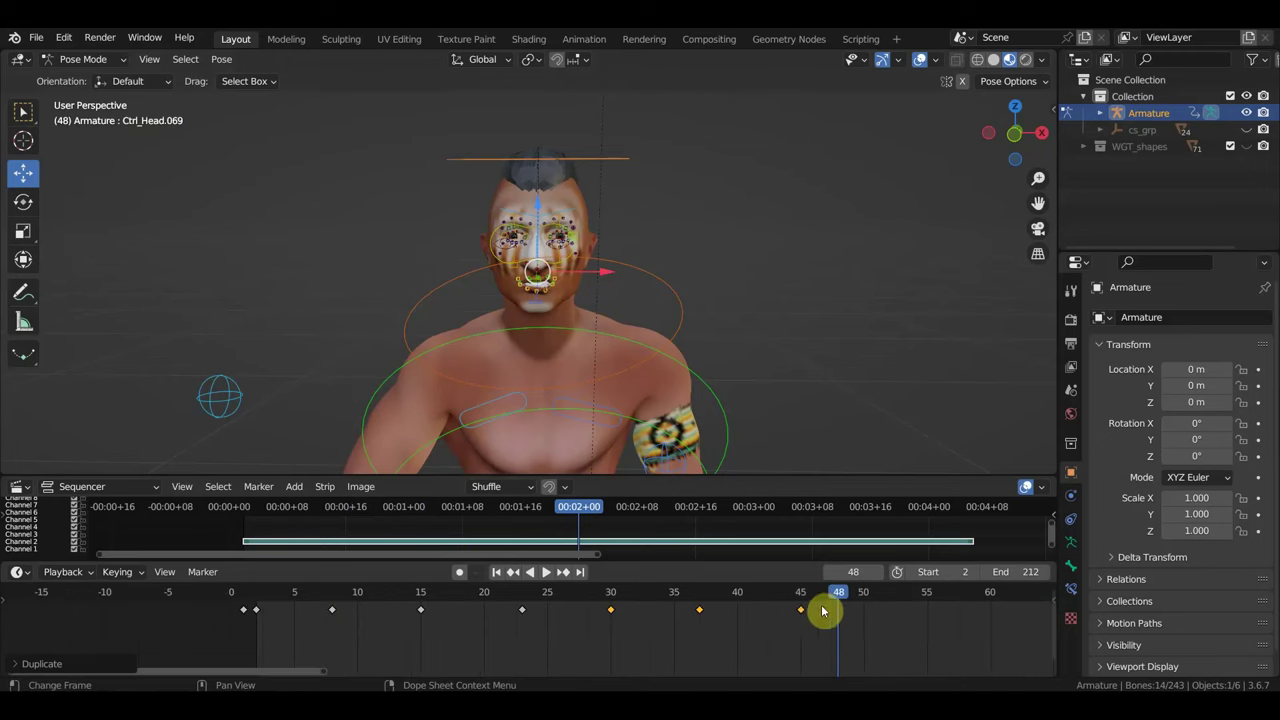
# - Play the extended animation from the start through to frame 62
pyautogui.moveTo(822, 611); pyautogui.dragTo(271, 628)
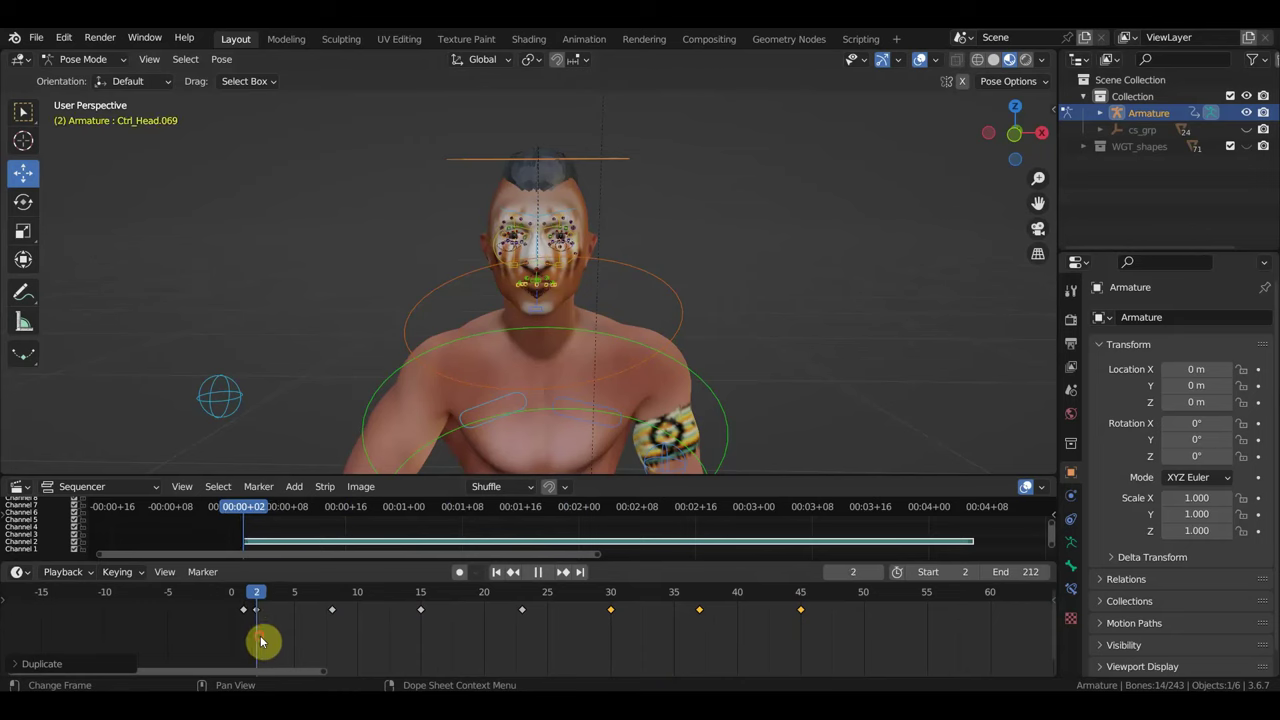
pyautogui.press('space')
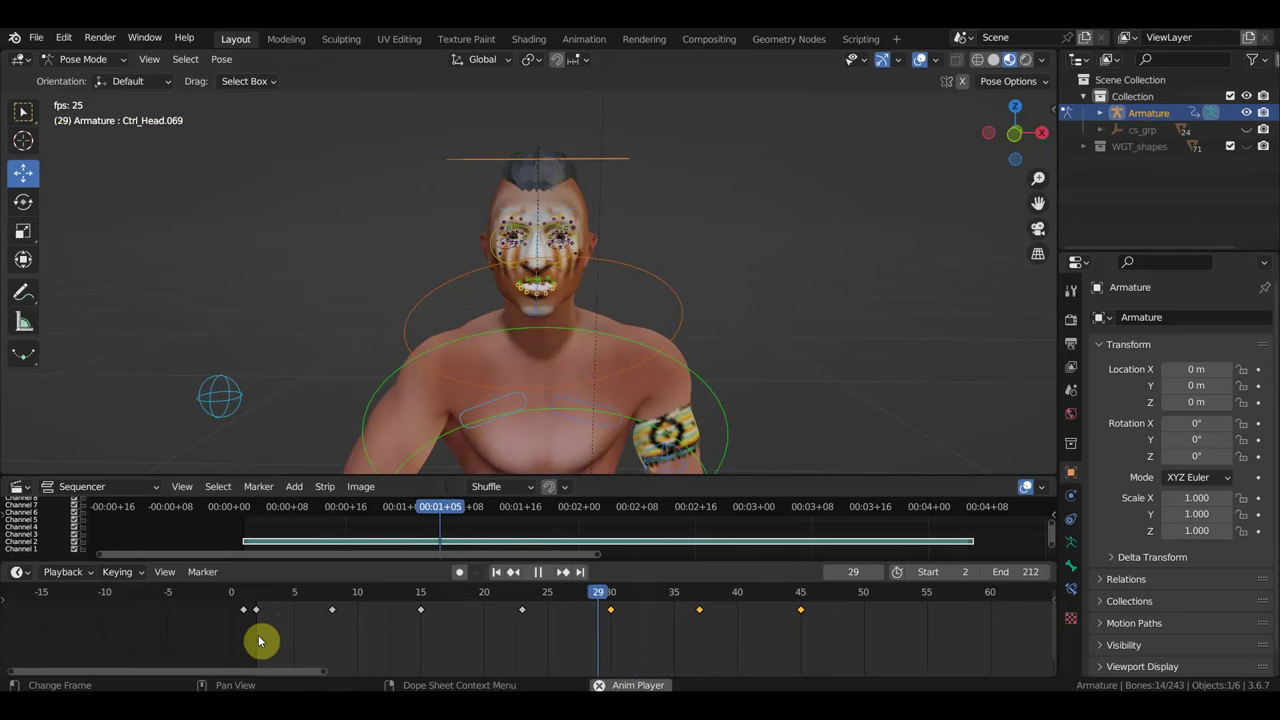
pyautogui.press('space')
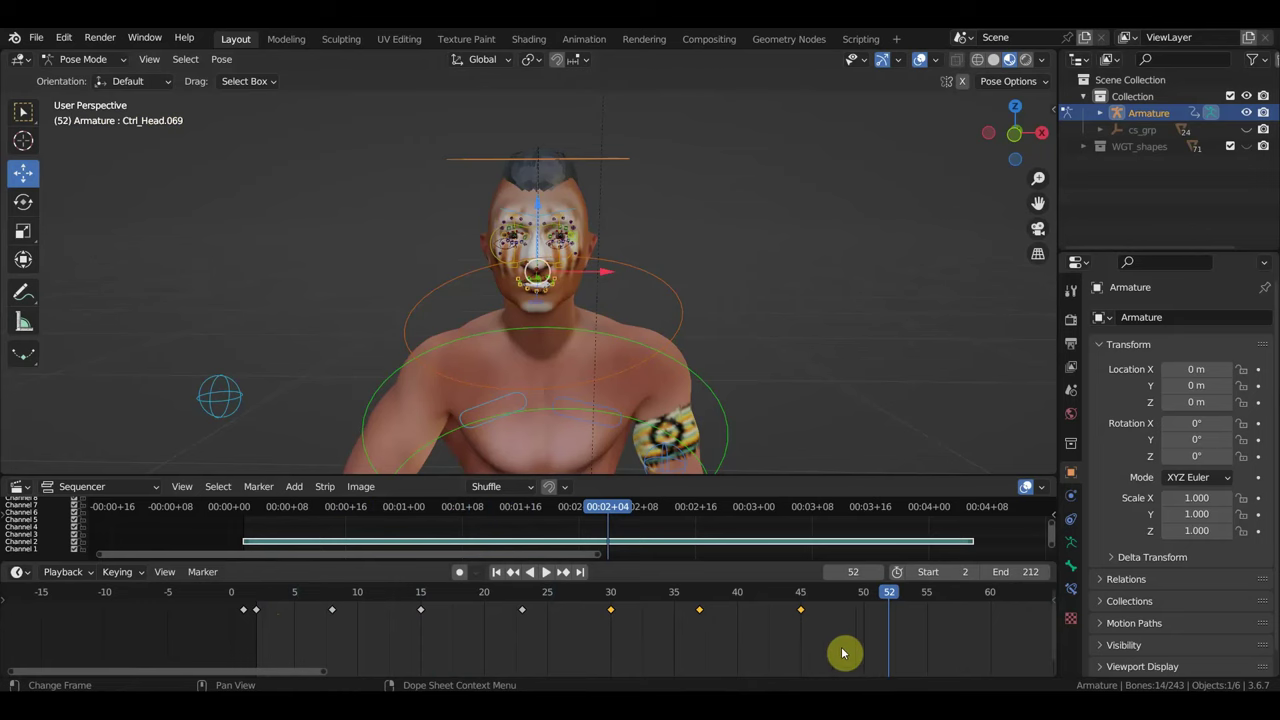
pyautogui.press('space')
pyautogui.press('space')
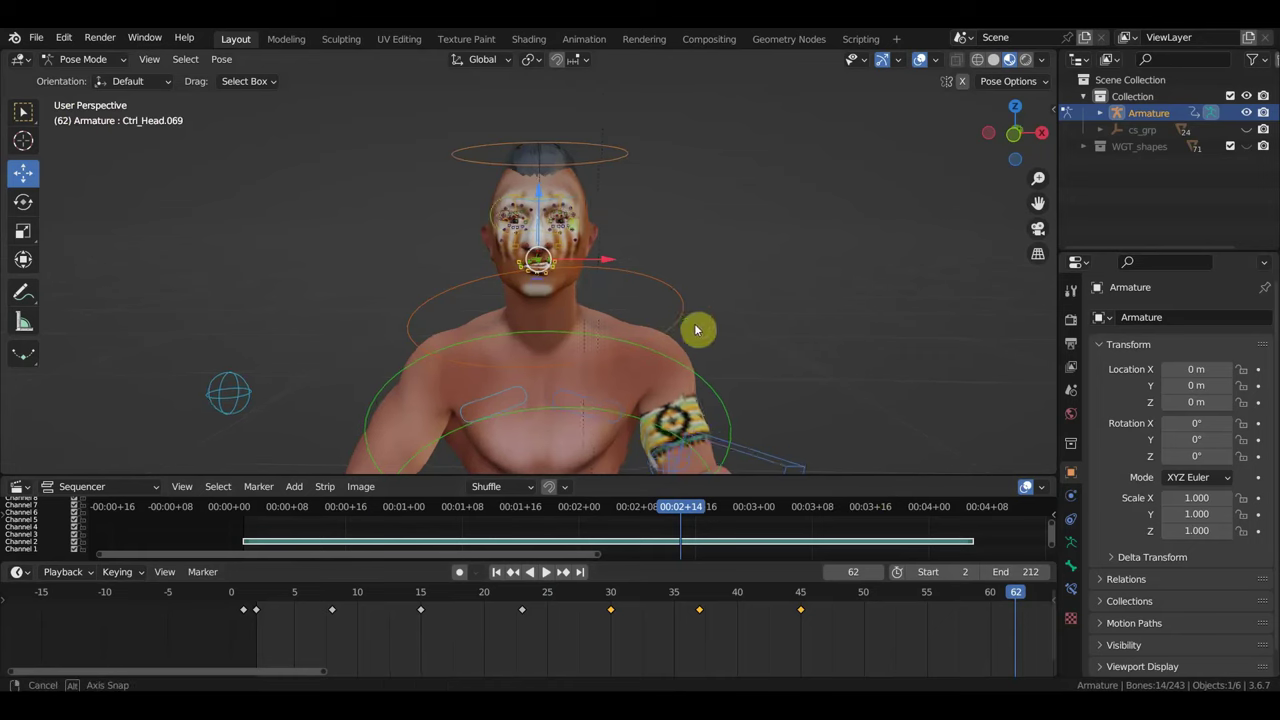
# - At frame 62, zoom in on the face and move the left mouth-corner control
pyautogui.moveTo(694, 323)
pyautogui.mouseDown(button='middle')
pyautogui.moveTo(527, 335)
pyautogui.moveTo(754, 323)
pyautogui.mouseUp(button='middle')
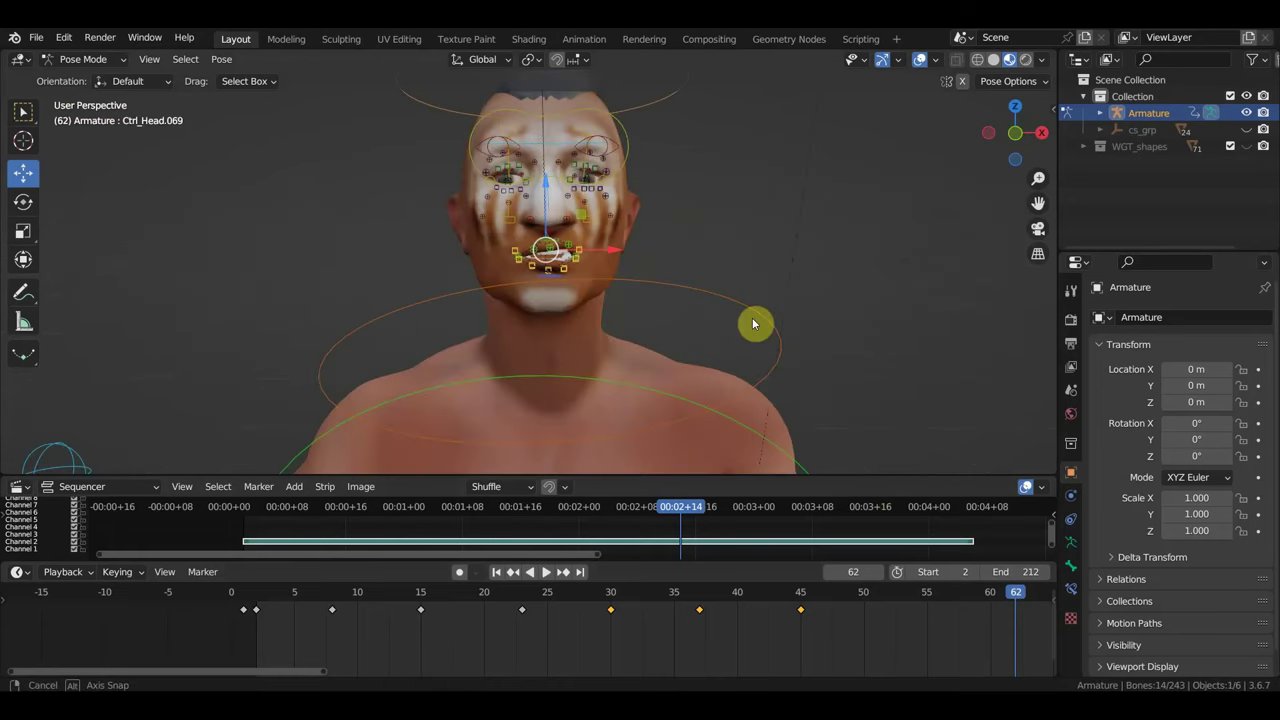
pyautogui.scroll(2, 672, 321)
pyautogui.scroll(1, 654, 320)
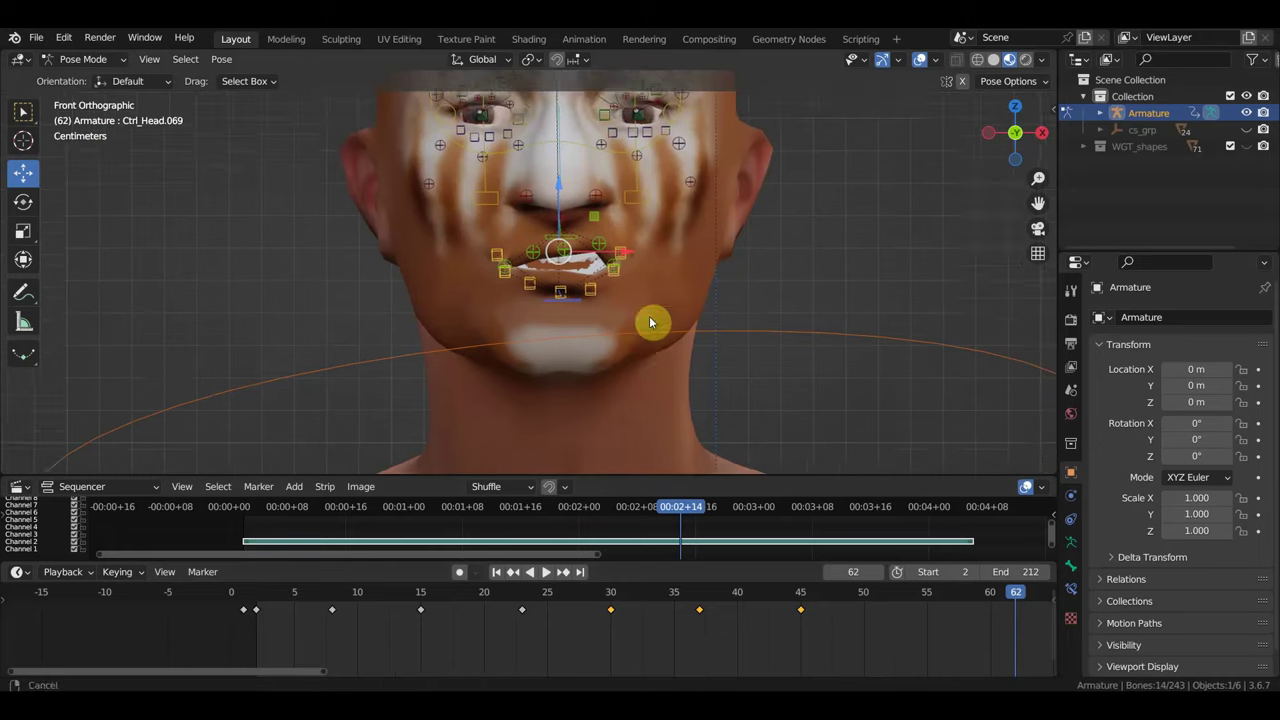
pyautogui.scroll(1, 647, 347)
pyautogui.moveTo(1018, 601)
pyautogui.mouseDown()
pyautogui.moveTo(997, 604)
pyautogui.moveTo(1014, 600)
pyautogui.mouseUp()
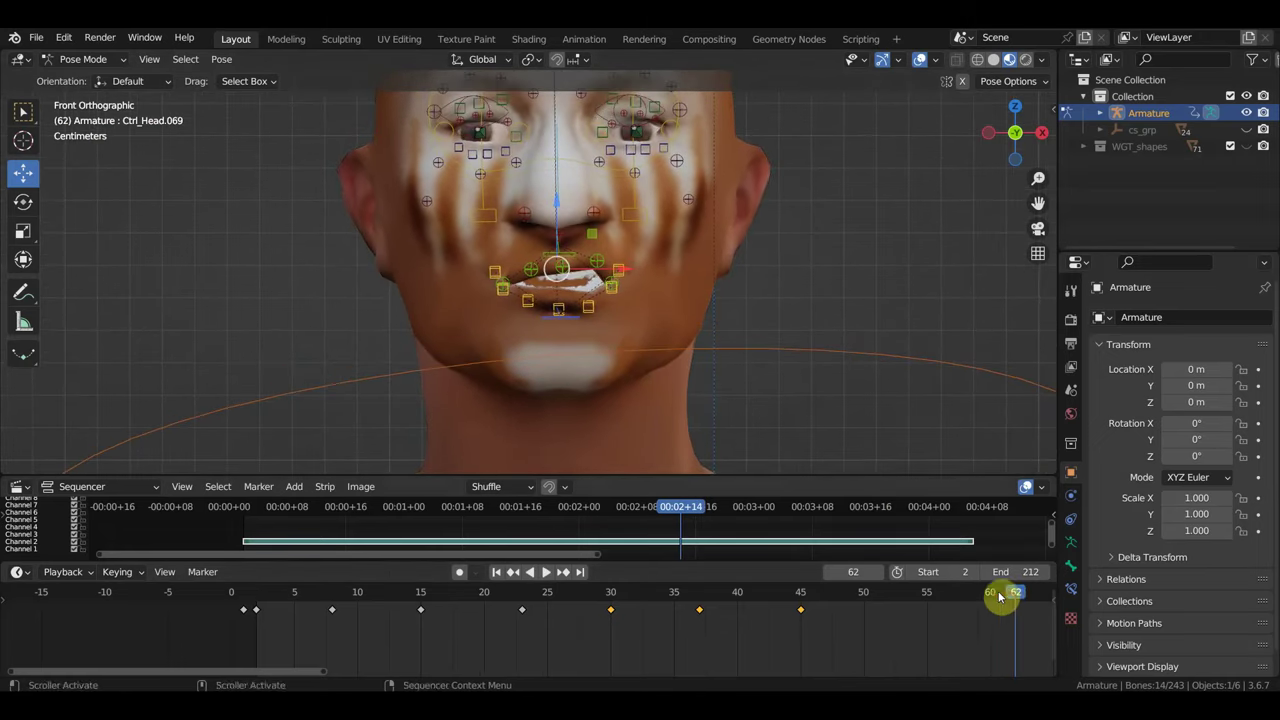
pyautogui.click(553, 309)
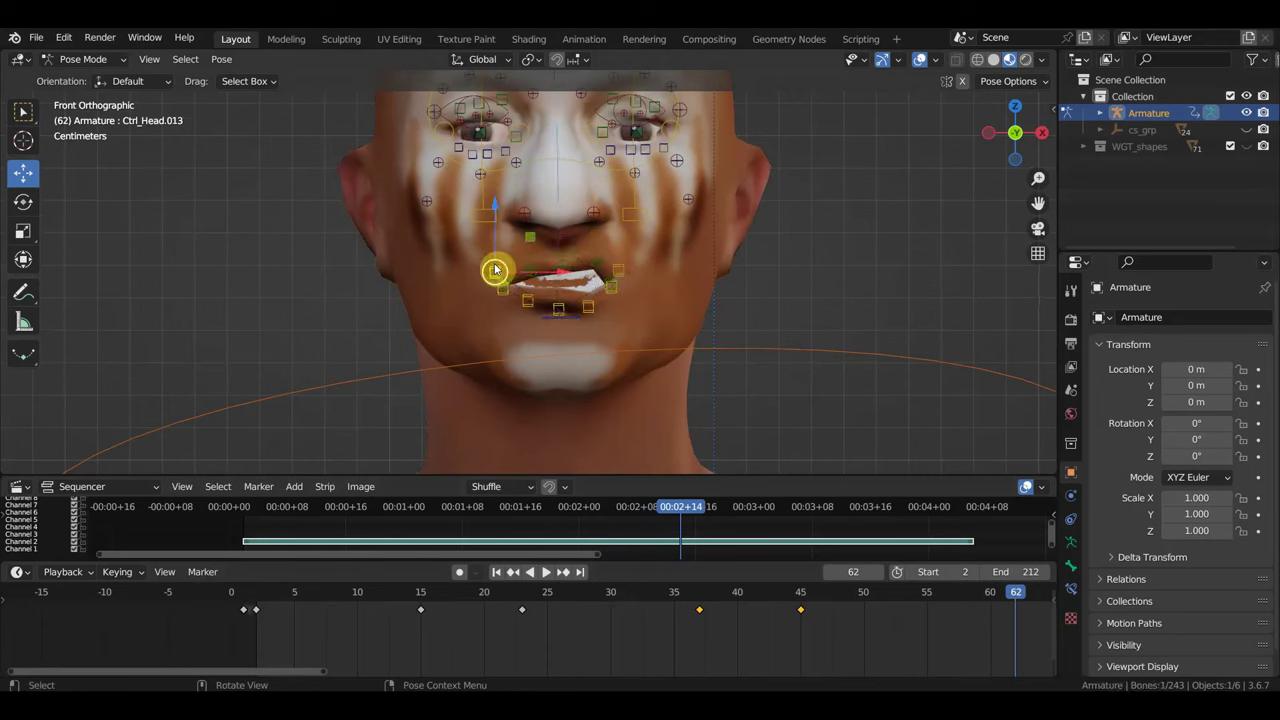
pyautogui.moveTo(494, 269)
pyautogui.mouseDown()
pyautogui.moveTo(501, 259)
pyautogui.moveTo(489, 296)
pyautogui.moveTo(525, 263)
pyautogui.moveTo(528, 313)
pyautogui.moveTo(561, 326)
pyautogui.moveTo(596, 313)
pyautogui.mouseUp()
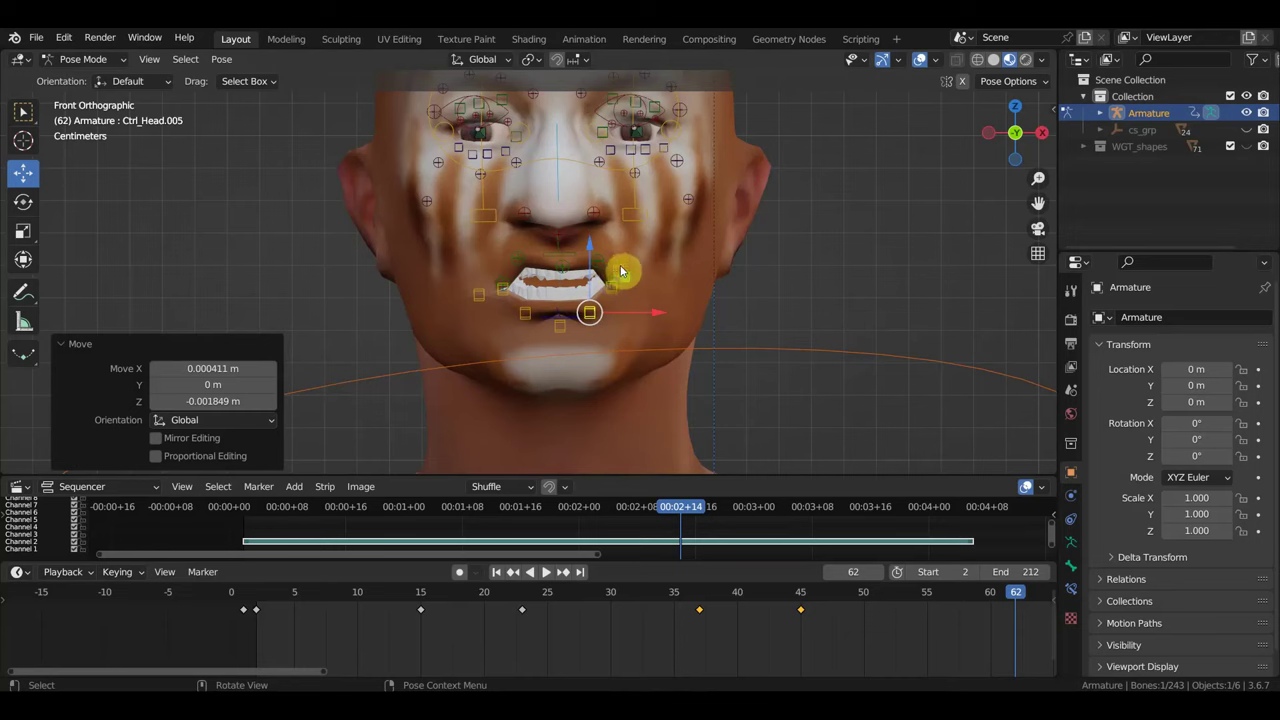
# - Move another lip control to reshape the mouth and select the right mouth-corner control
pyautogui.click(628, 285)
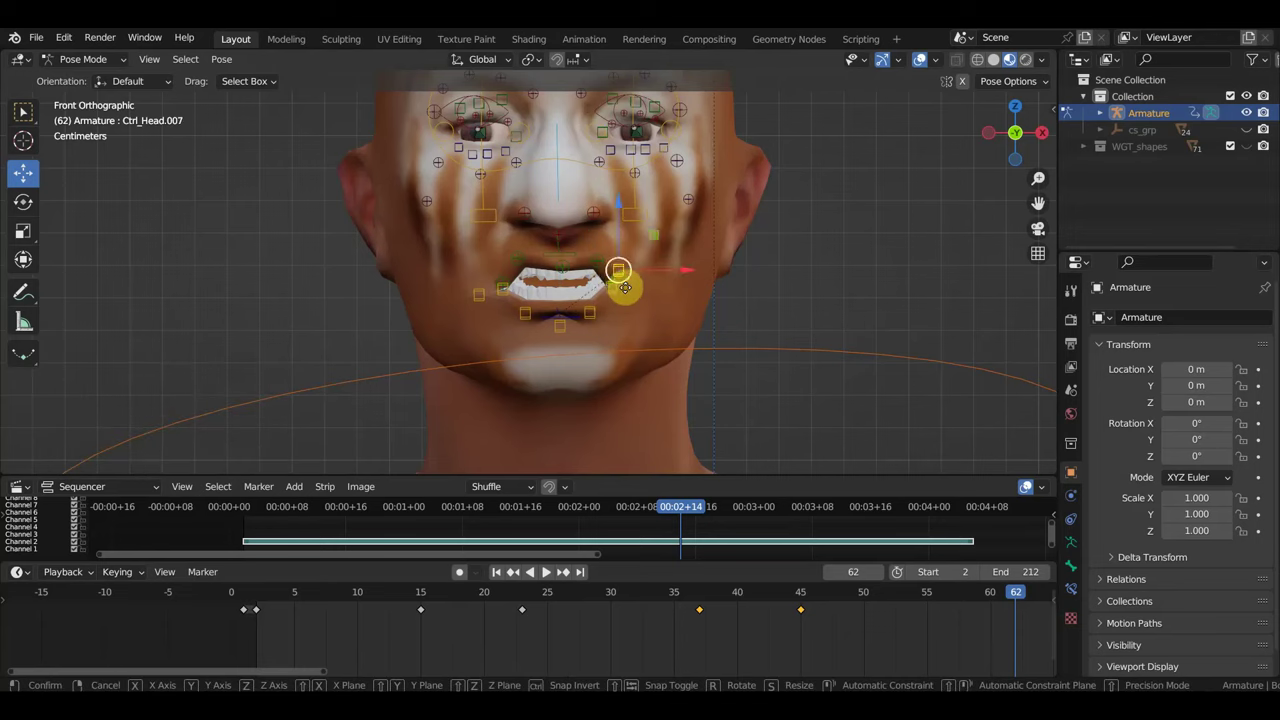
pyautogui.moveTo(627, 286)
pyautogui.mouseDown()
pyautogui.moveTo(628, 300)
pyautogui.moveTo(626, 288)
pyautogui.moveTo(607, 302)
pyautogui.moveTo(618, 266)
pyautogui.mouseUp()
pyautogui.click(611, 287)
pyautogui.click(610, 280)
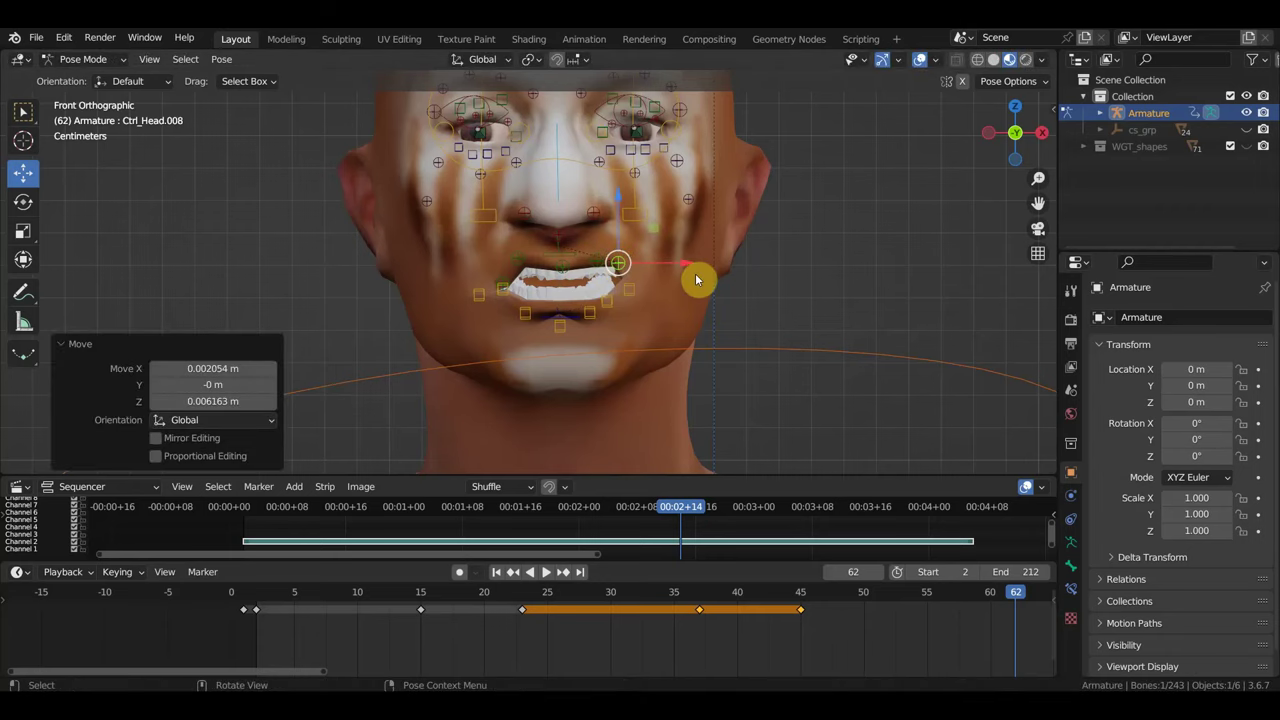
# - Key all face controls at frame 62 and play back from frame 58
pyautogui.press('a')
pyautogui.press('i')
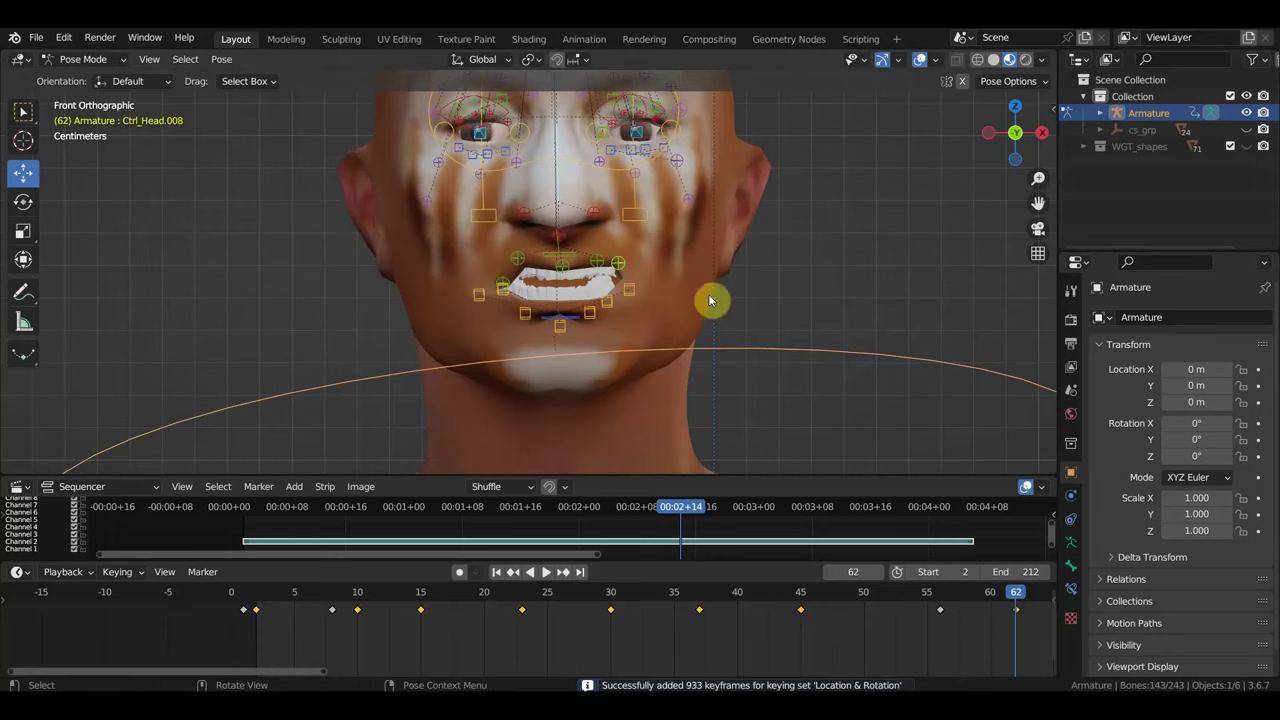
pyautogui.moveTo(1014, 598); pyautogui.dragTo(623, 583)
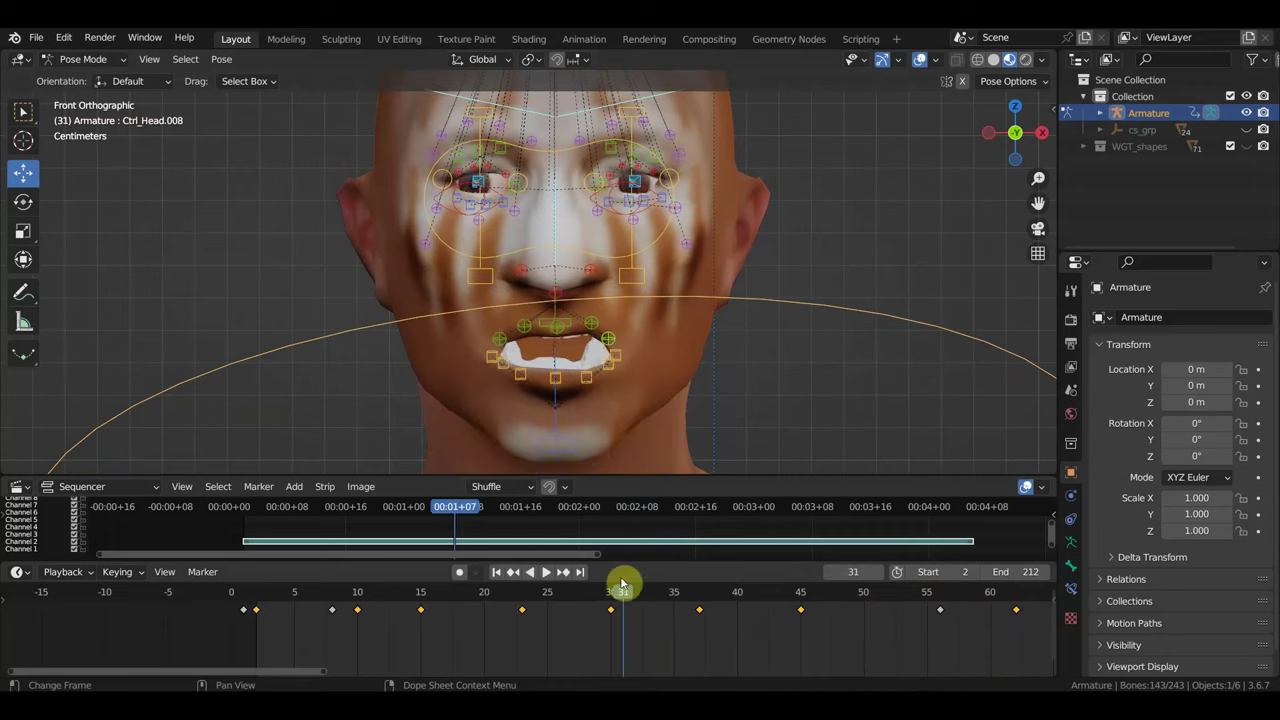
pyautogui.press('space')
pyautogui.press('space')
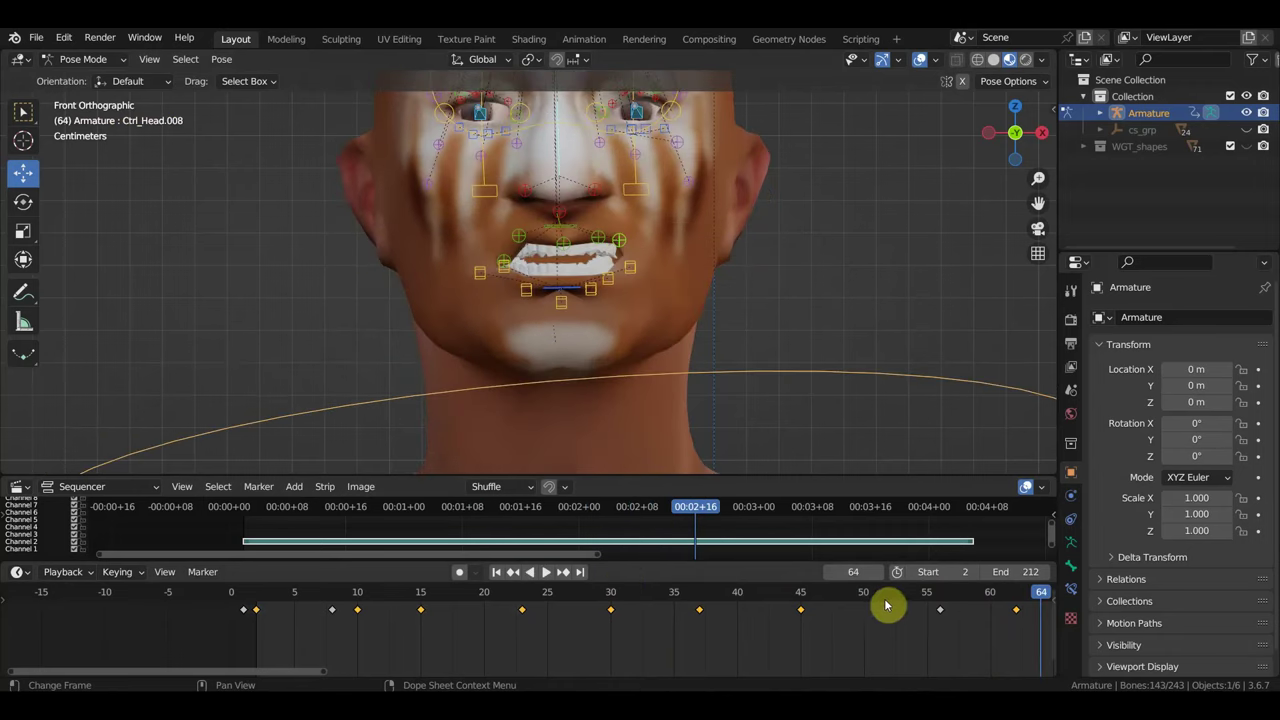
# - Play the lip animation forward again from frame 62 to review the motion
pyautogui.moveTo(1045, 597)
pyautogui.mouseDown()
pyautogui.moveTo(269, 591)
pyautogui.moveTo(977, 634)
pyautogui.moveTo(654, 623)
pyautogui.moveTo(837, 634)
pyautogui.mouseUp()
pyautogui.scroll(-2, 840, 627)
pyautogui.moveTo(840, 627)
pyautogui.mouseDown(button='middle')
pyautogui.moveTo(640, 669)
pyautogui.moveTo(486, 591)
pyautogui.mouseUp(button='middle')
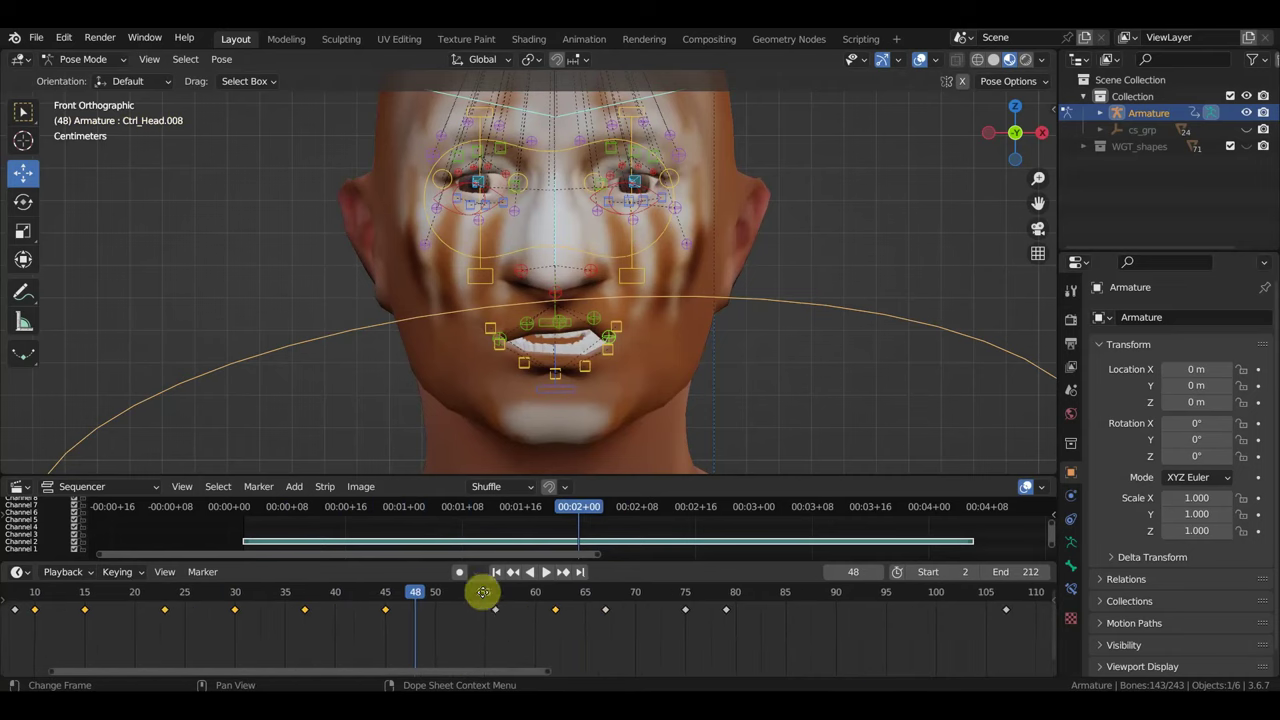
pyautogui.moveTo(432, 595); pyautogui.dragTo(553, 605)
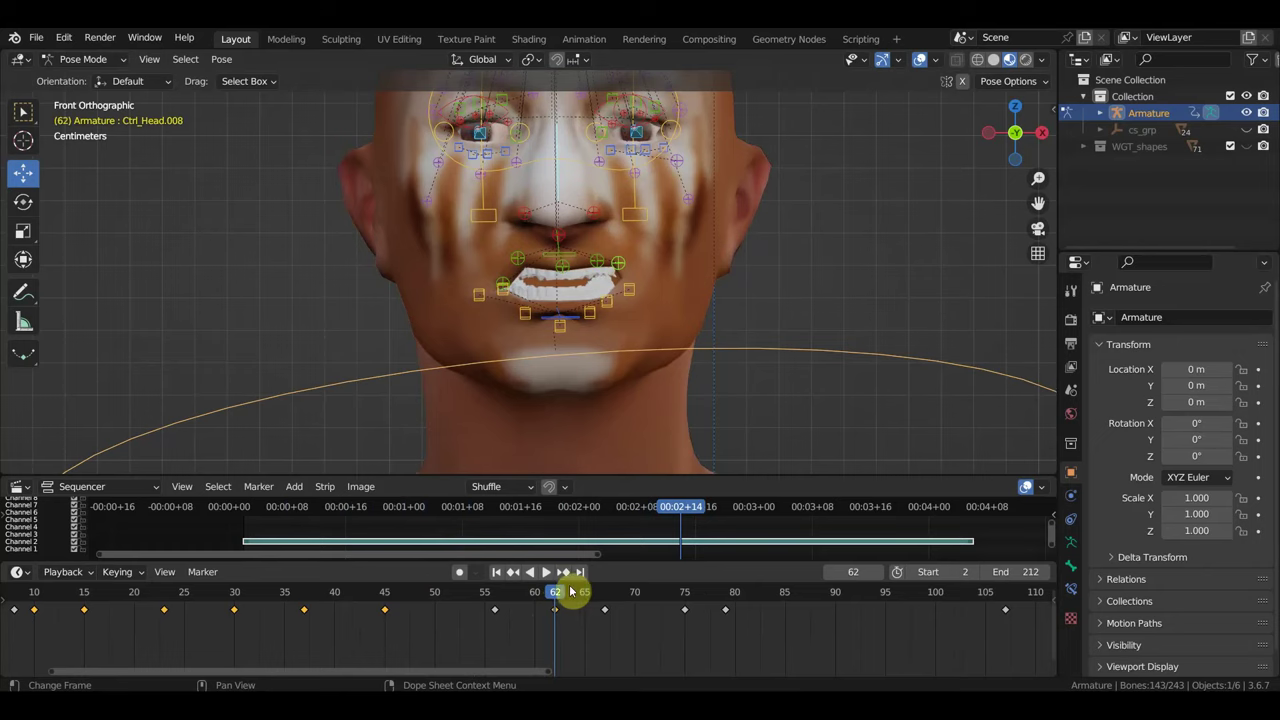
pyautogui.press('space')
pyautogui.press('space')
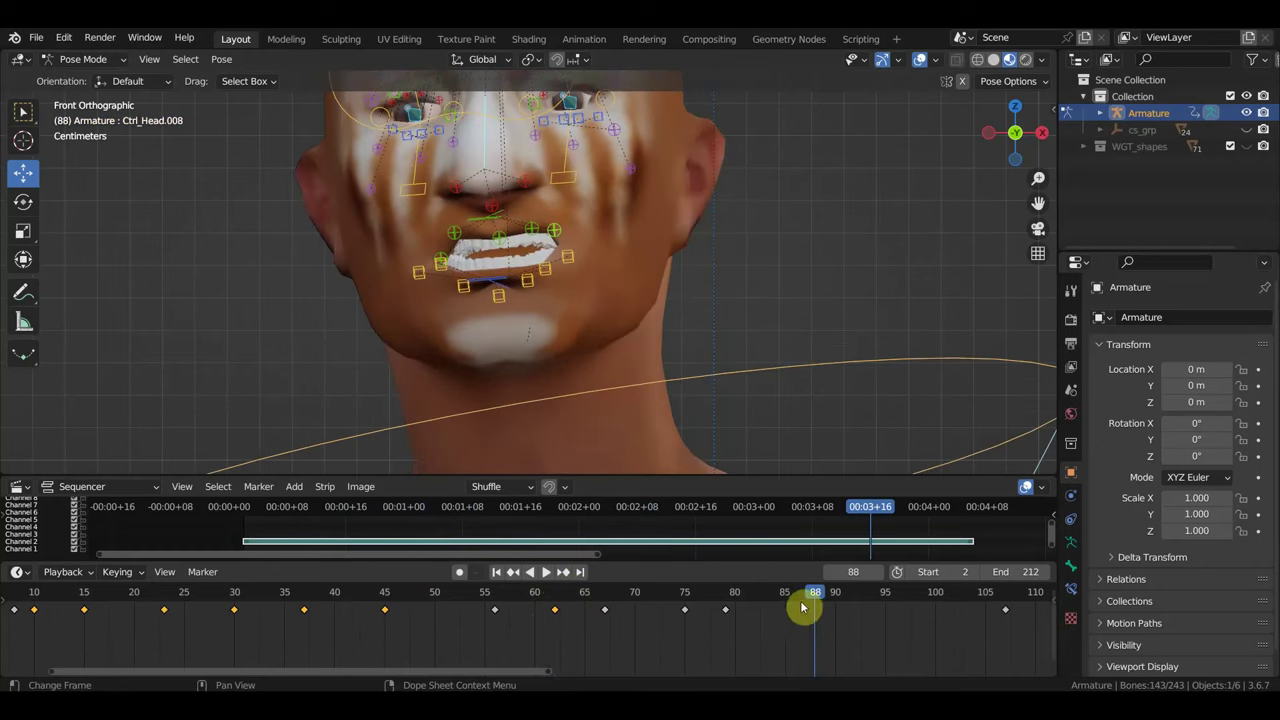
# - Box-select the mouth control bones and their keys around frames 8–23
pyautogui.scroll(-1, 494, 635)
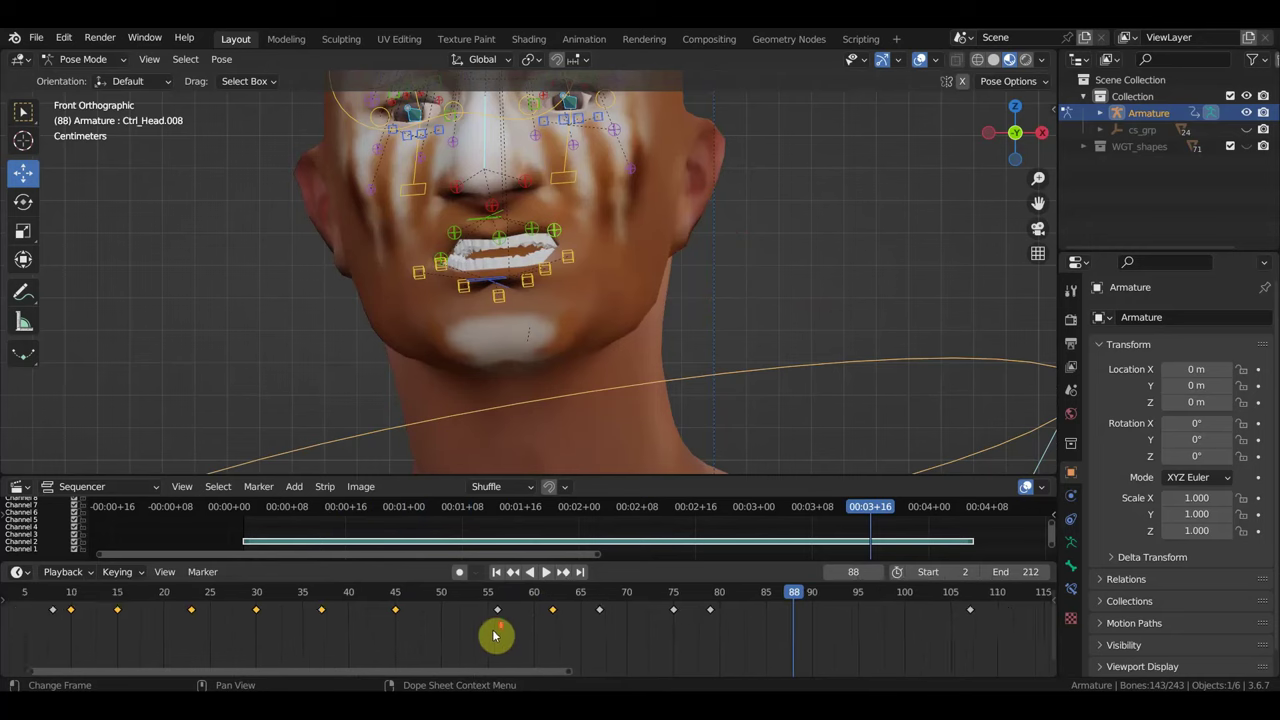
pyautogui.scroll(-2, 494, 635)
pyautogui.moveTo(406, 634); pyautogui.dragTo(508, 634, button='middle')
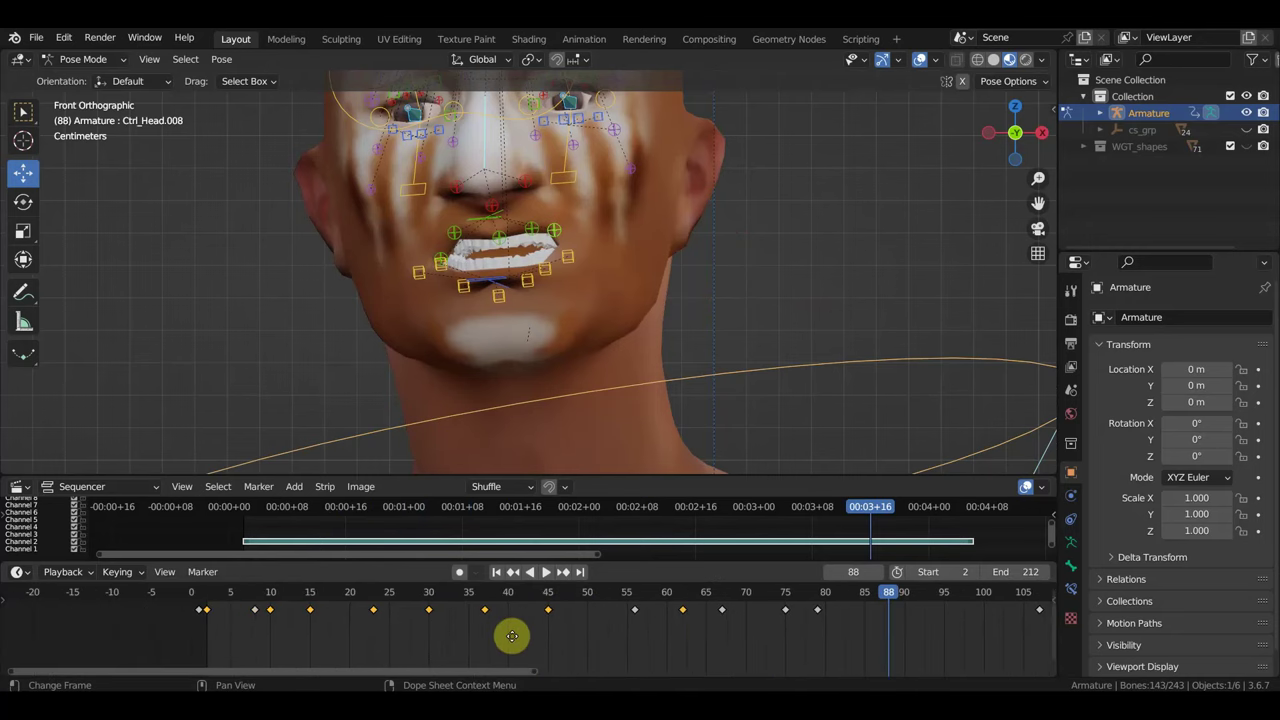
pyautogui.moveTo(626, 306); pyautogui.dragTo(371, 216)
pyautogui.scroll(2, 375, 642)
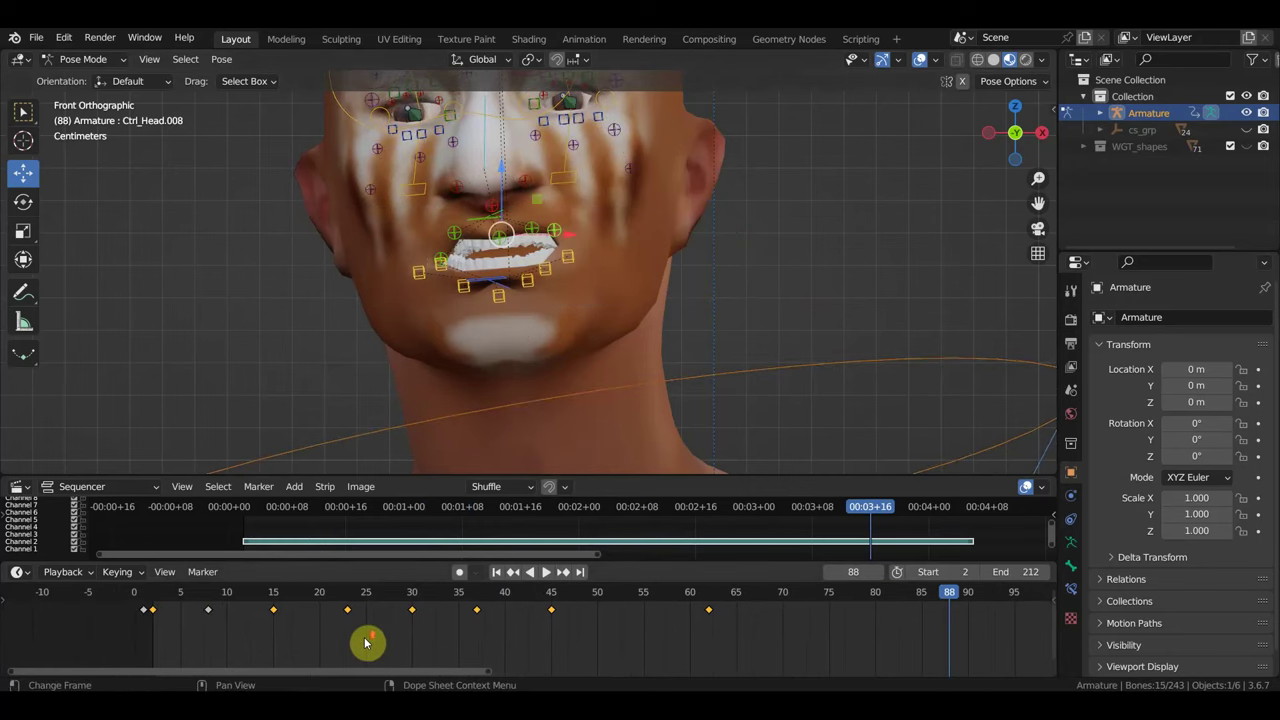
pyautogui.moveTo(358, 632); pyautogui.dragTo(182, 588)
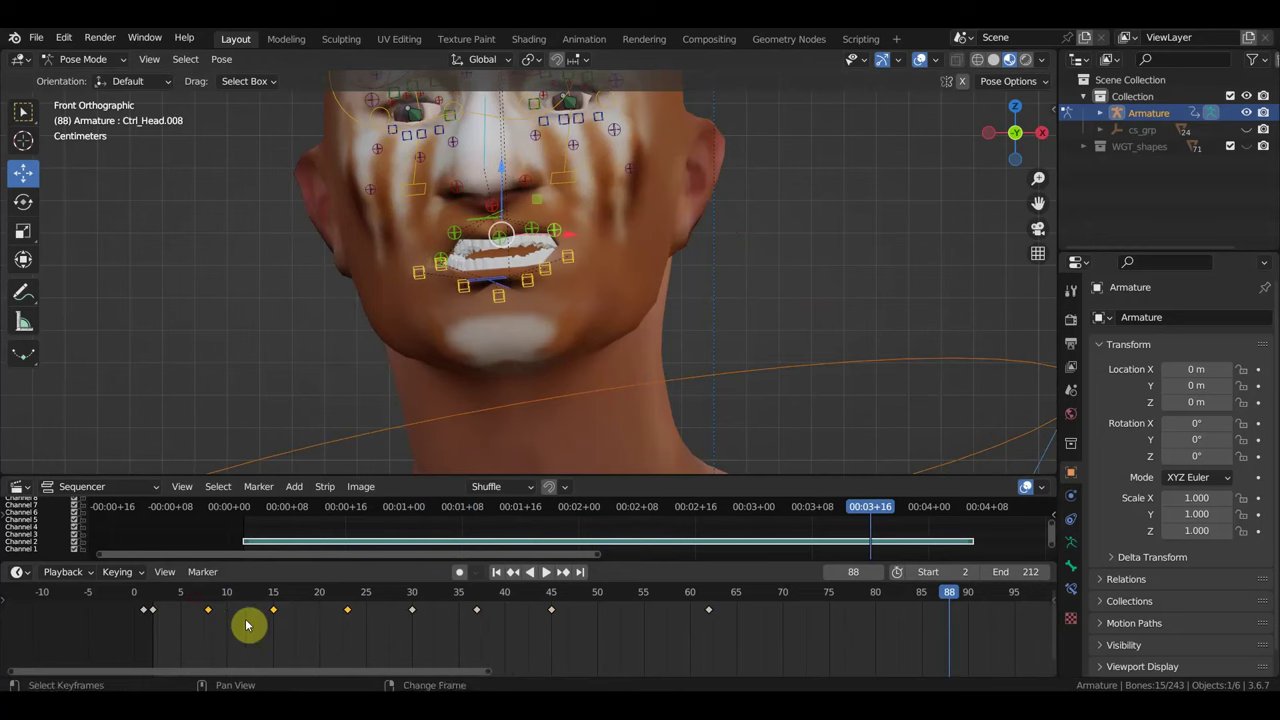
# - Place the duplicated mouth keys 65 frames later and play back from frame 38
pyautogui.press('g')
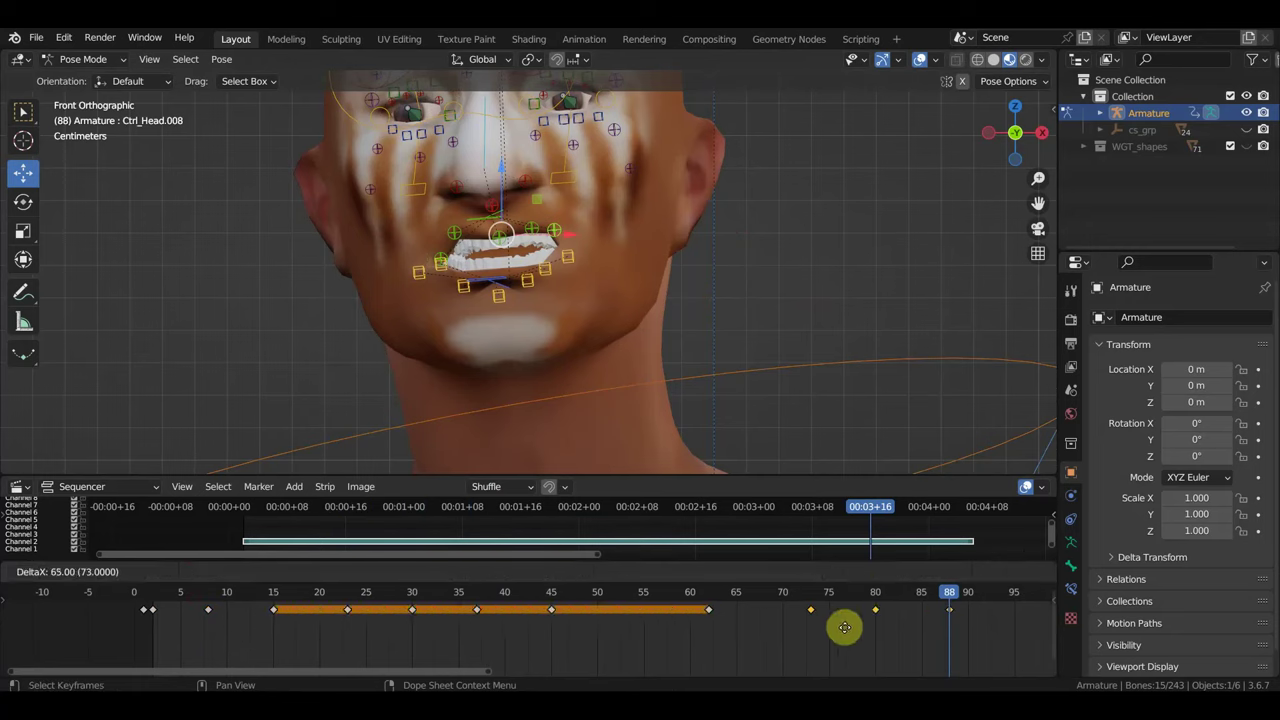
pyautogui.click(844, 628)
pyautogui.moveTo(771, 612); pyautogui.dragTo(489, 598)
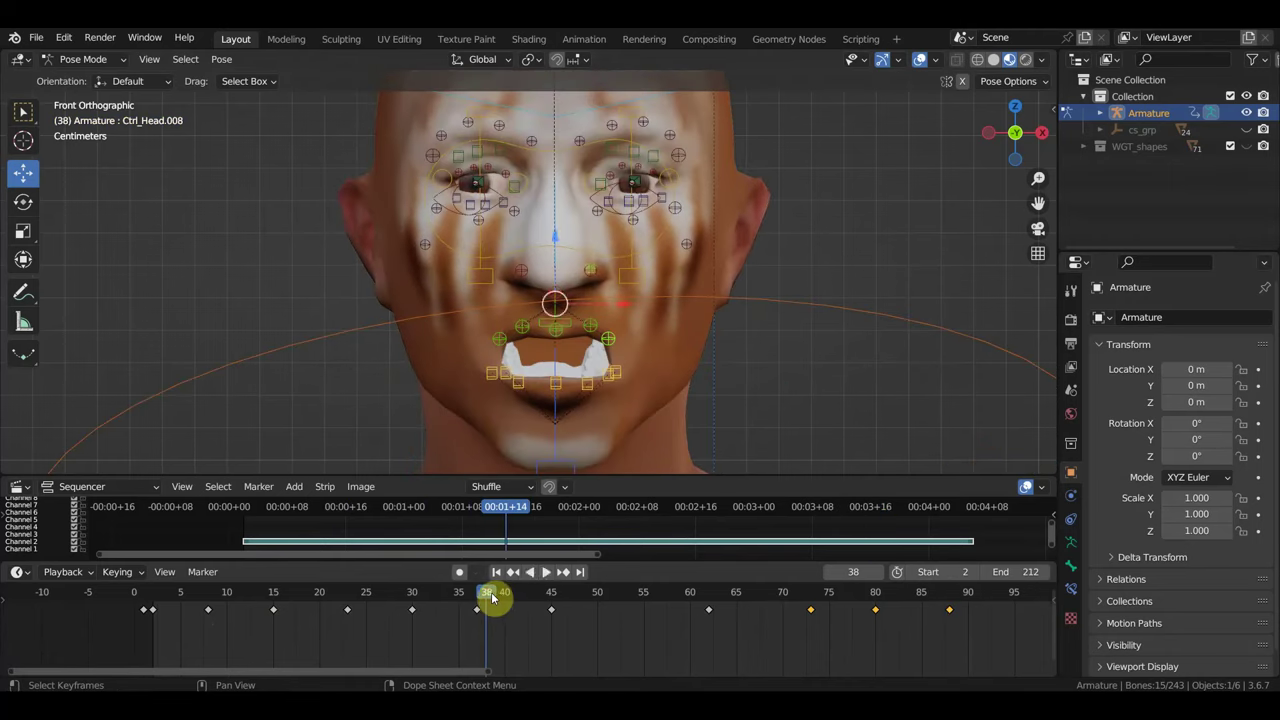
pyautogui.press('space')
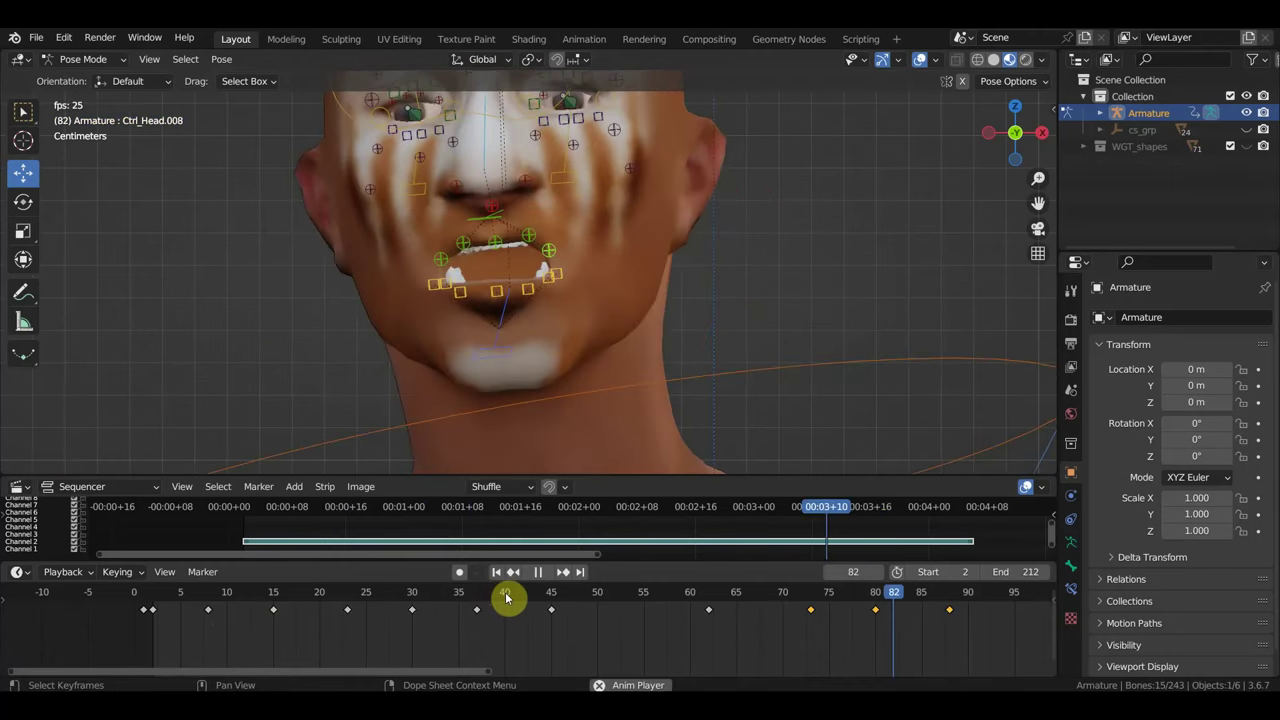
pyautogui.press('space')
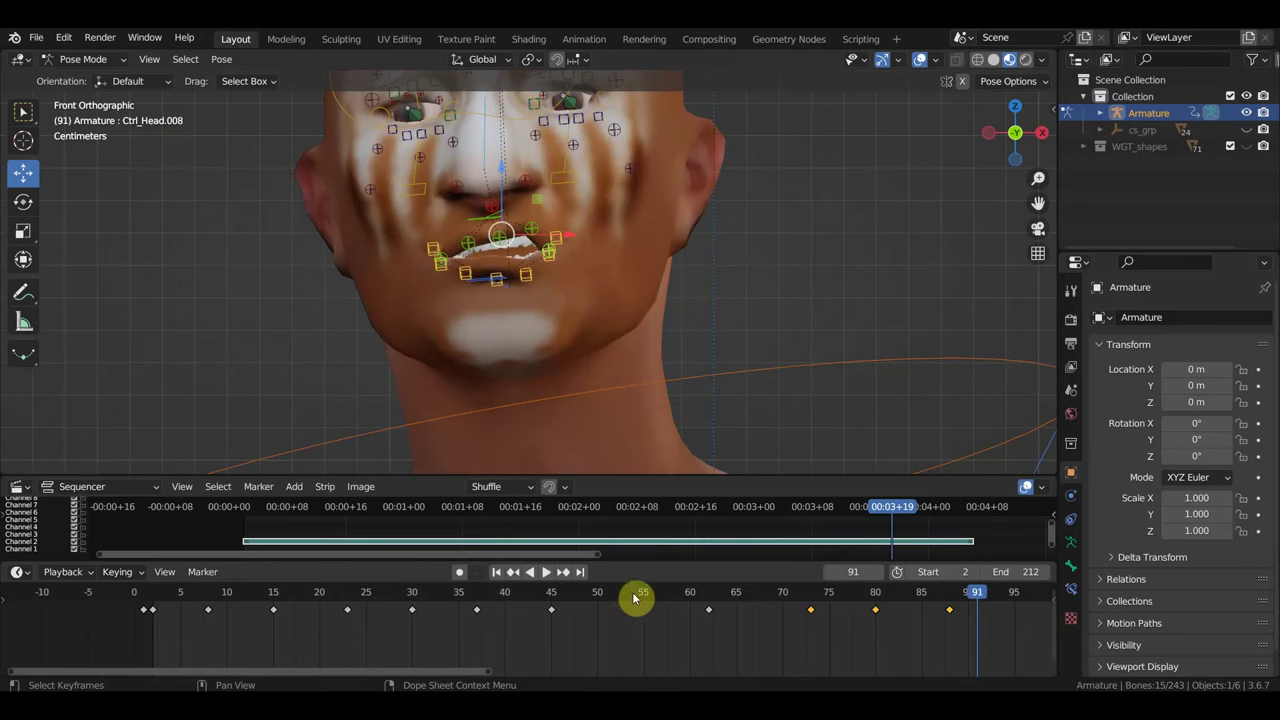
# - Review the lip sync by scrubbing and replaying from frame 13 to 86, ending at frame 56
pyautogui.click(634, 597)
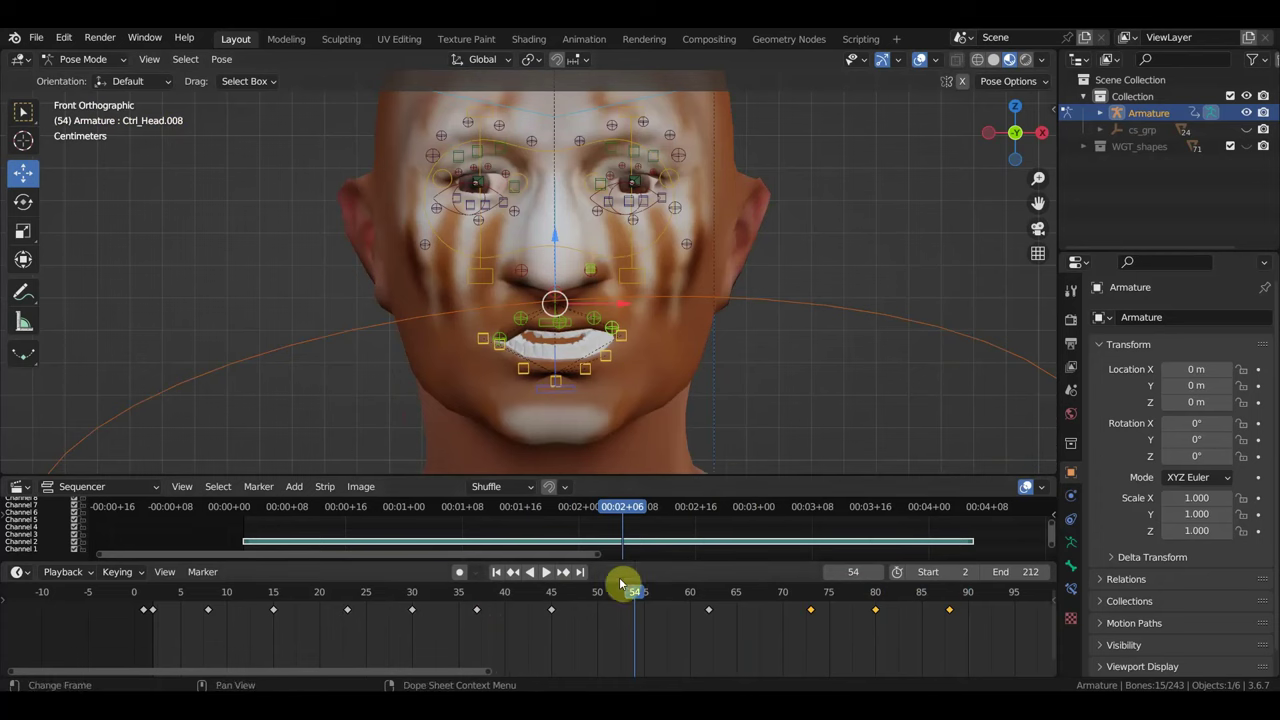
pyautogui.moveTo(620, 583)
pyautogui.mouseDown()
pyautogui.moveTo(608, 597)
pyautogui.moveTo(255, 600)
pyautogui.mouseUp()
pyautogui.press('space')
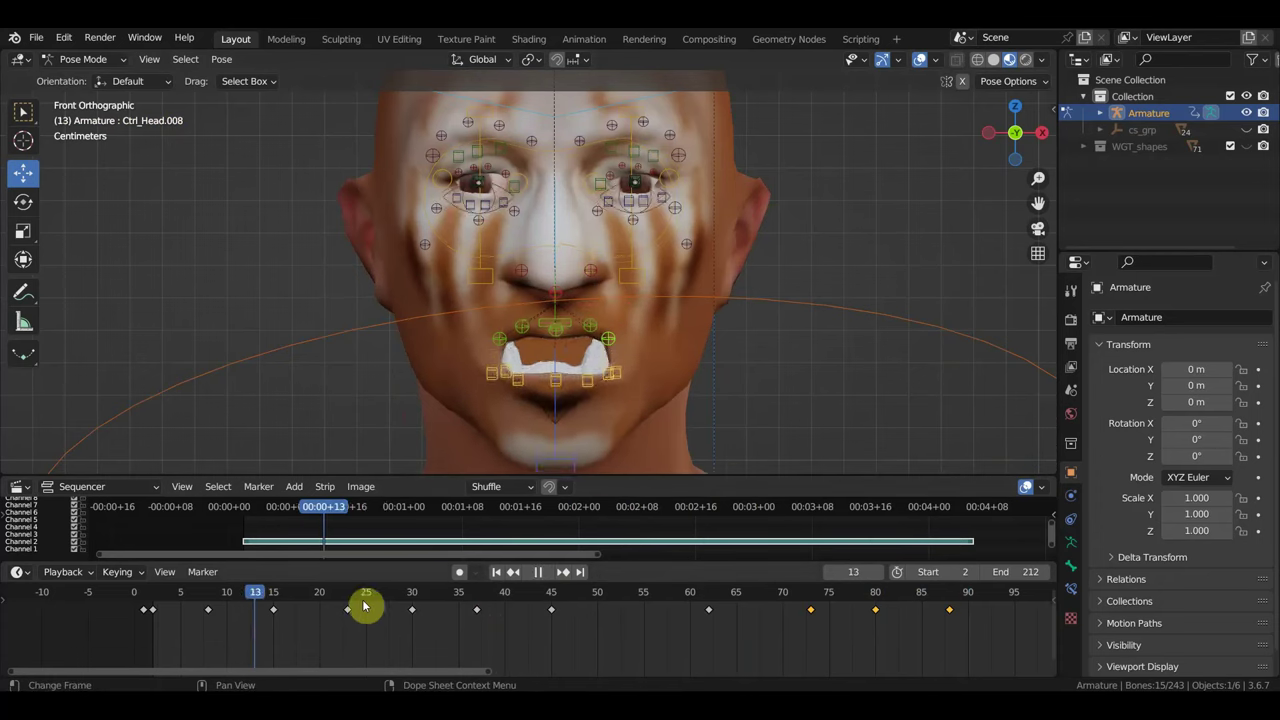
pyautogui.moveTo(365, 606)
pyautogui.mouseDown()
pyautogui.moveTo(938, 620)
pyautogui.moveTo(600, 617)
pyautogui.moveTo(608, 608)
pyautogui.moveTo(157, 617)
pyautogui.mouseUp()
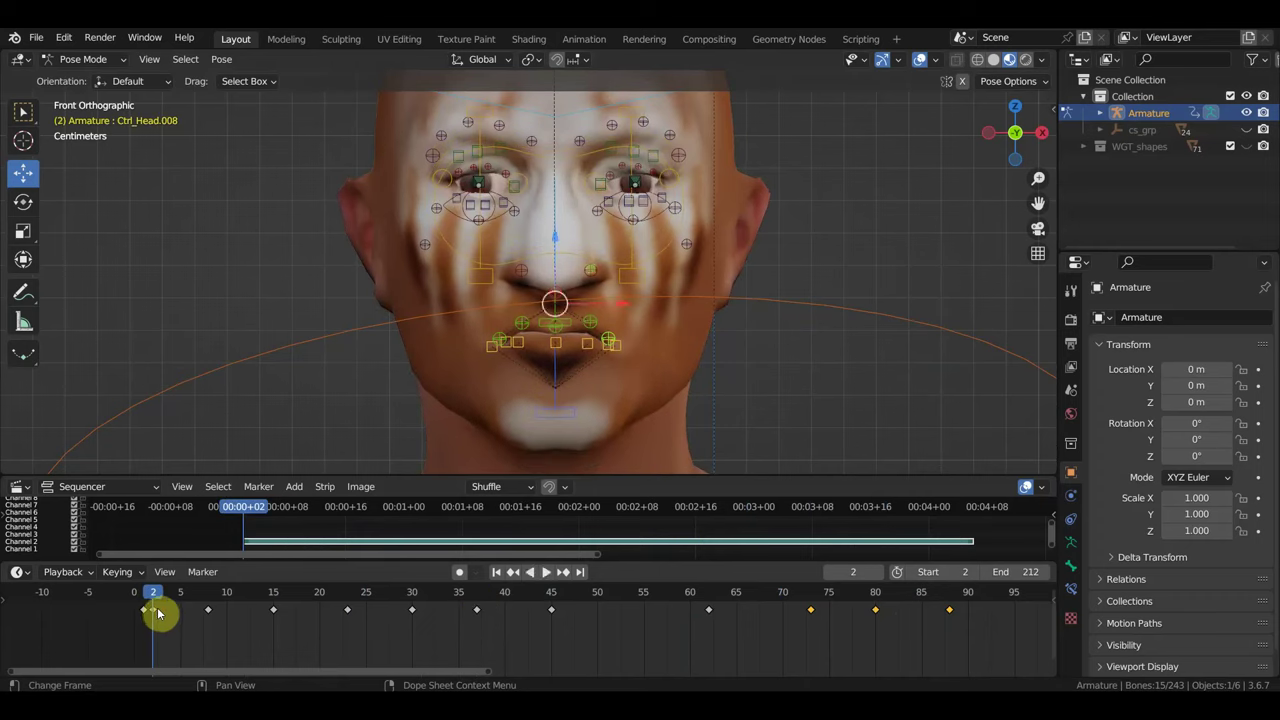
pyautogui.press('space')
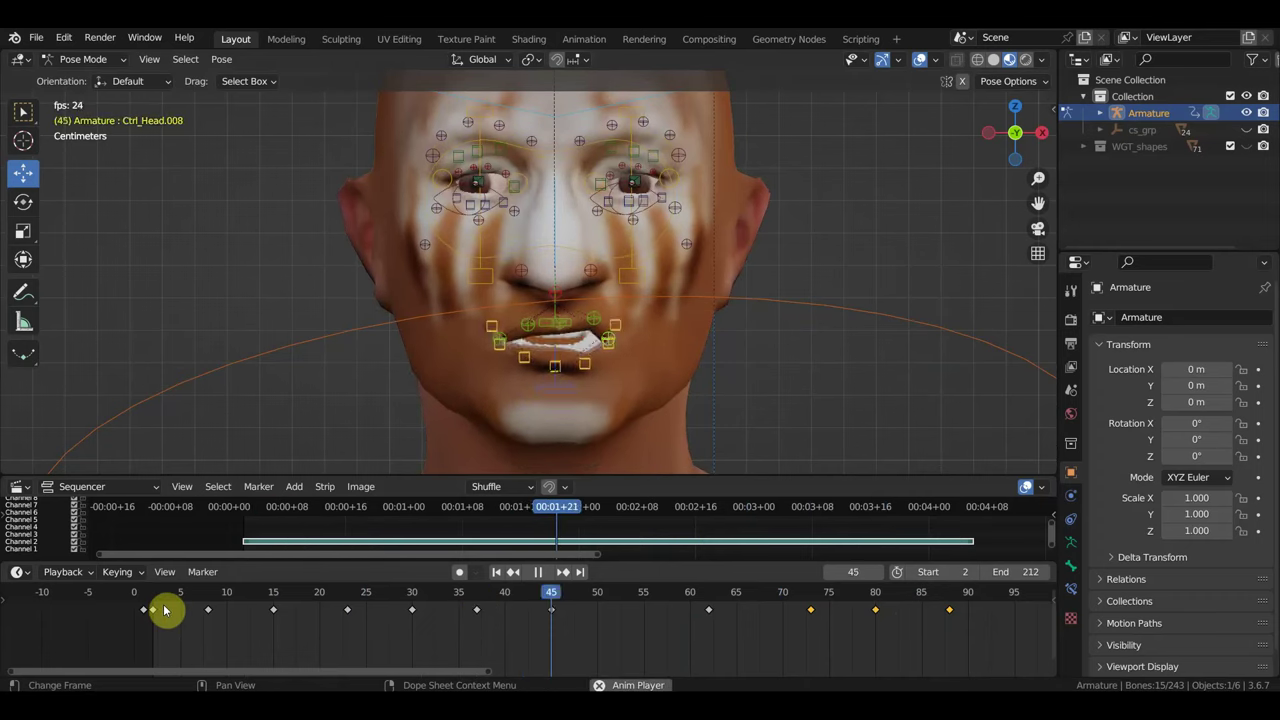
pyautogui.press('space')
pyautogui.press('space')
pyautogui.press('space')
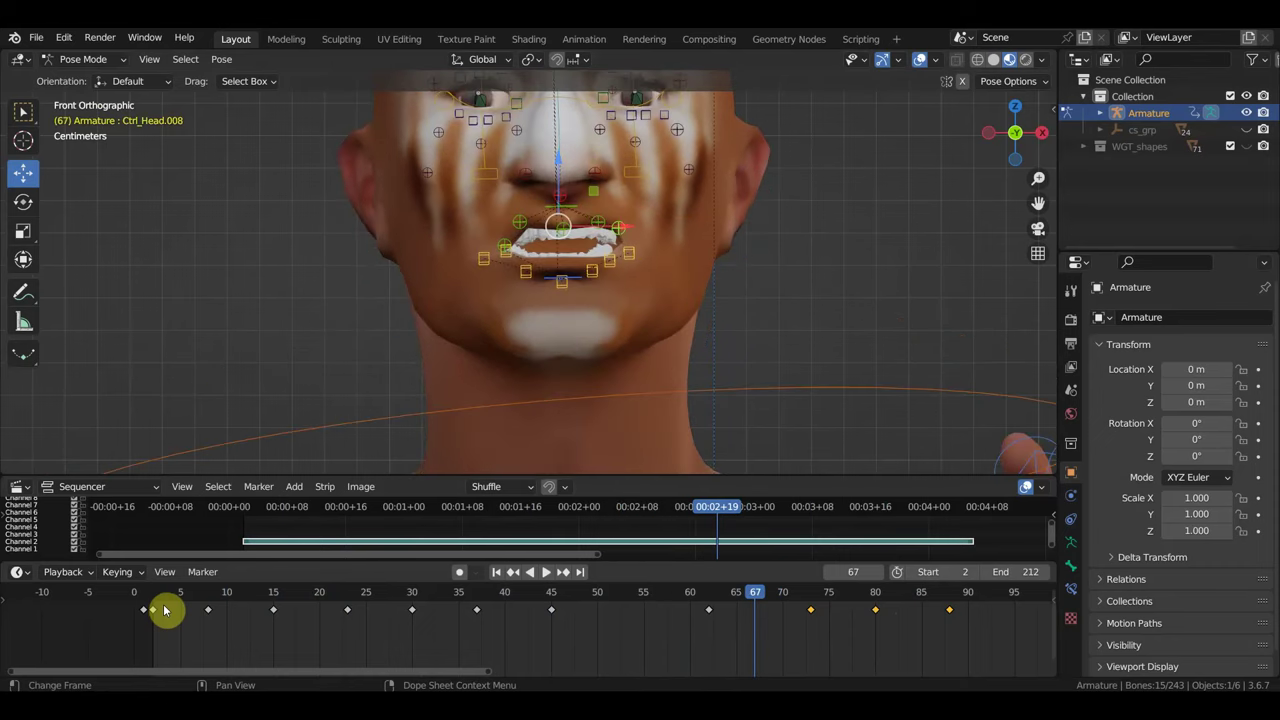
pyautogui.press('space')
pyautogui.press('space')
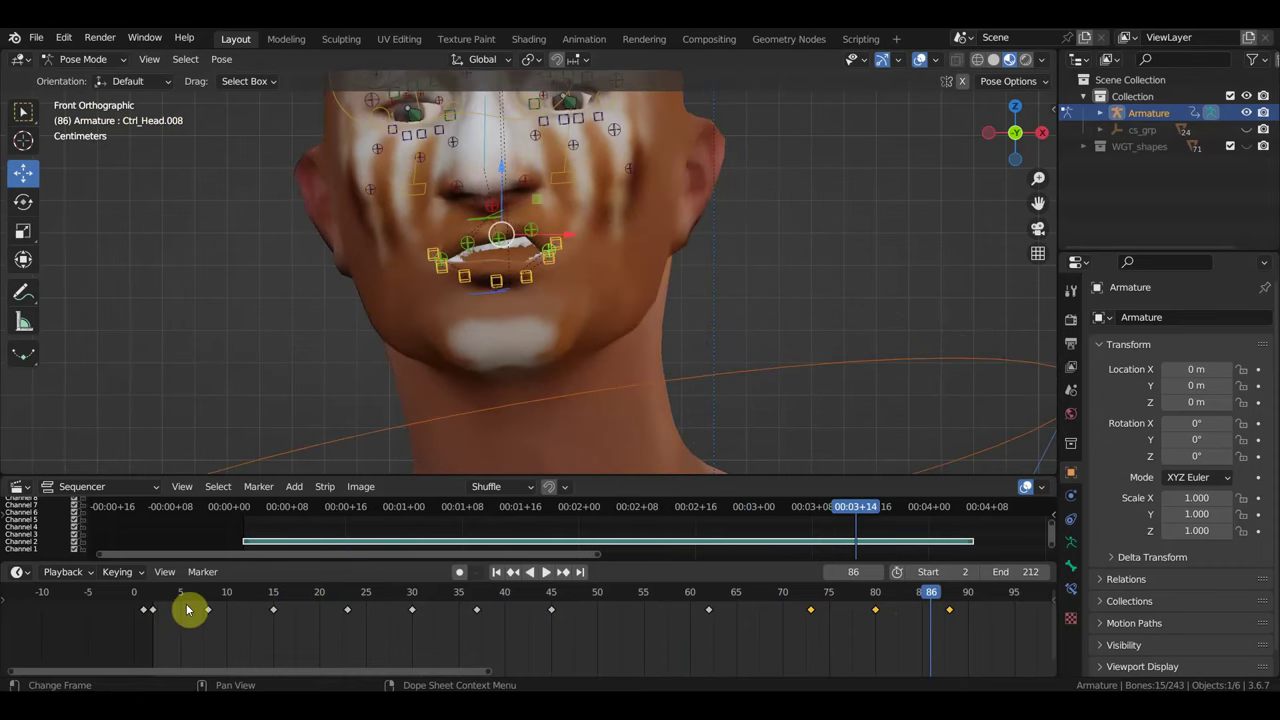
pyautogui.press('space')
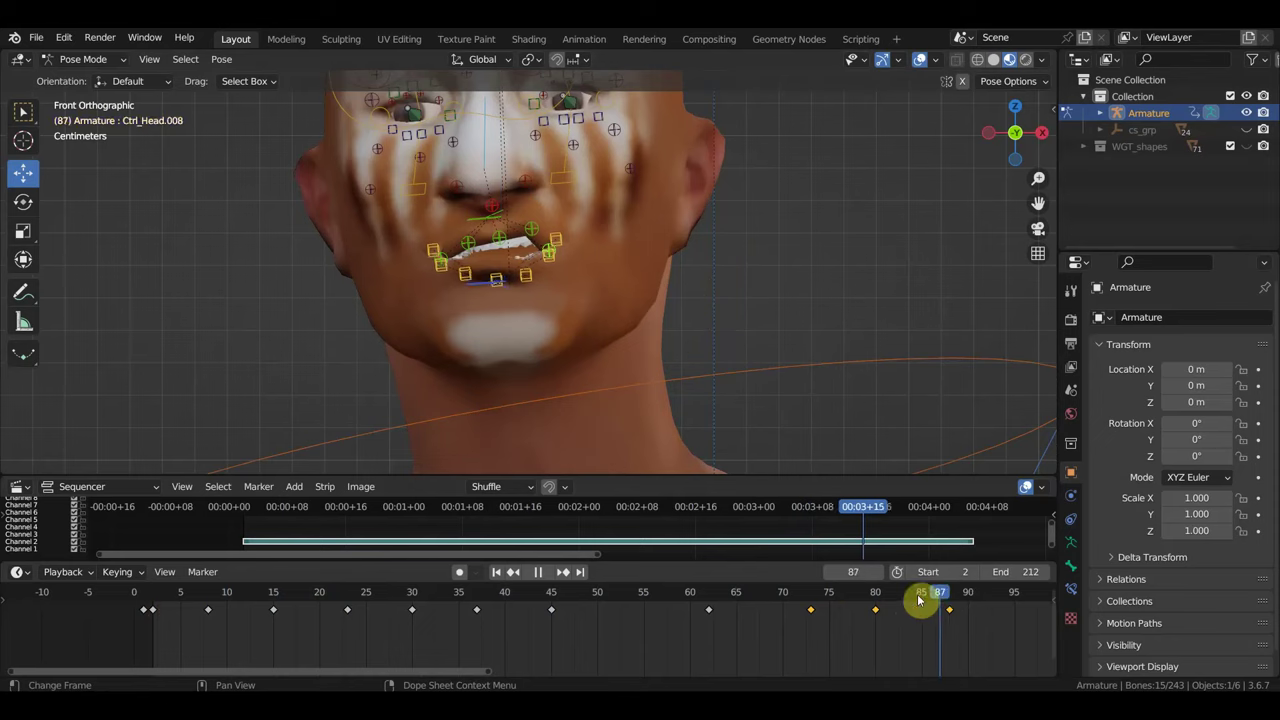
pyautogui.moveTo(918, 600); pyautogui.dragTo(663, 600)
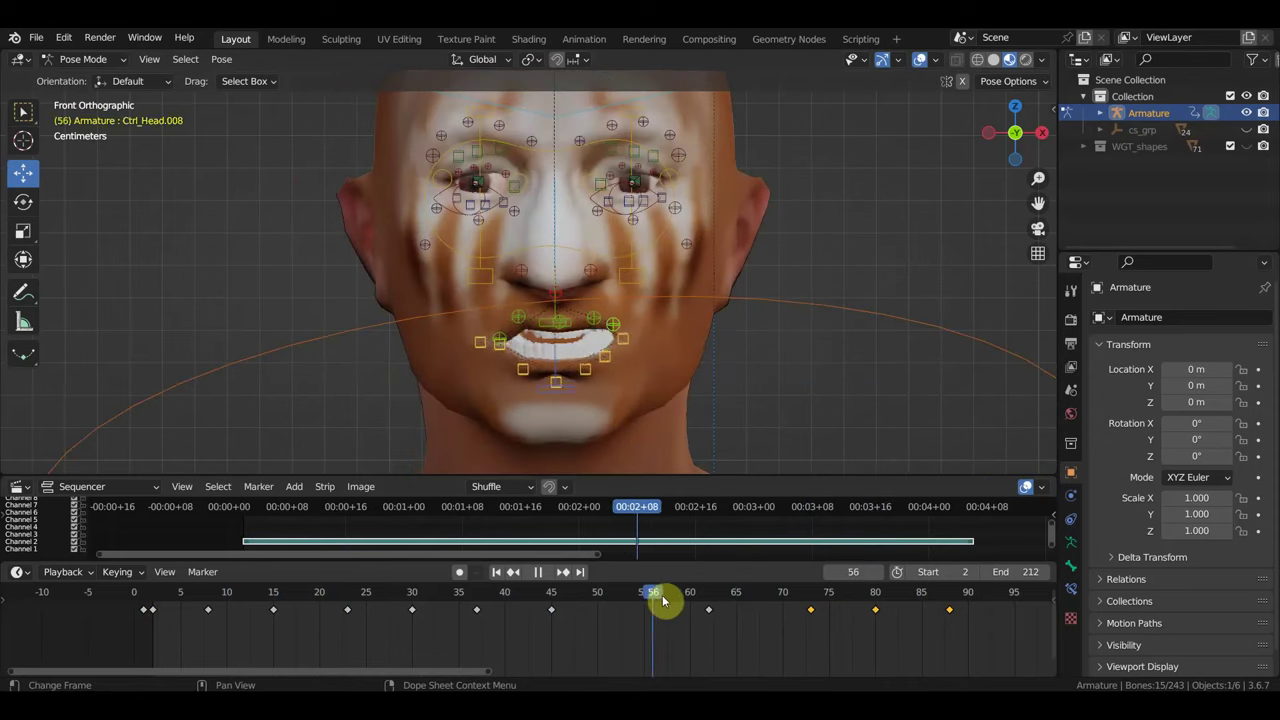
pyautogui.press('Escape')
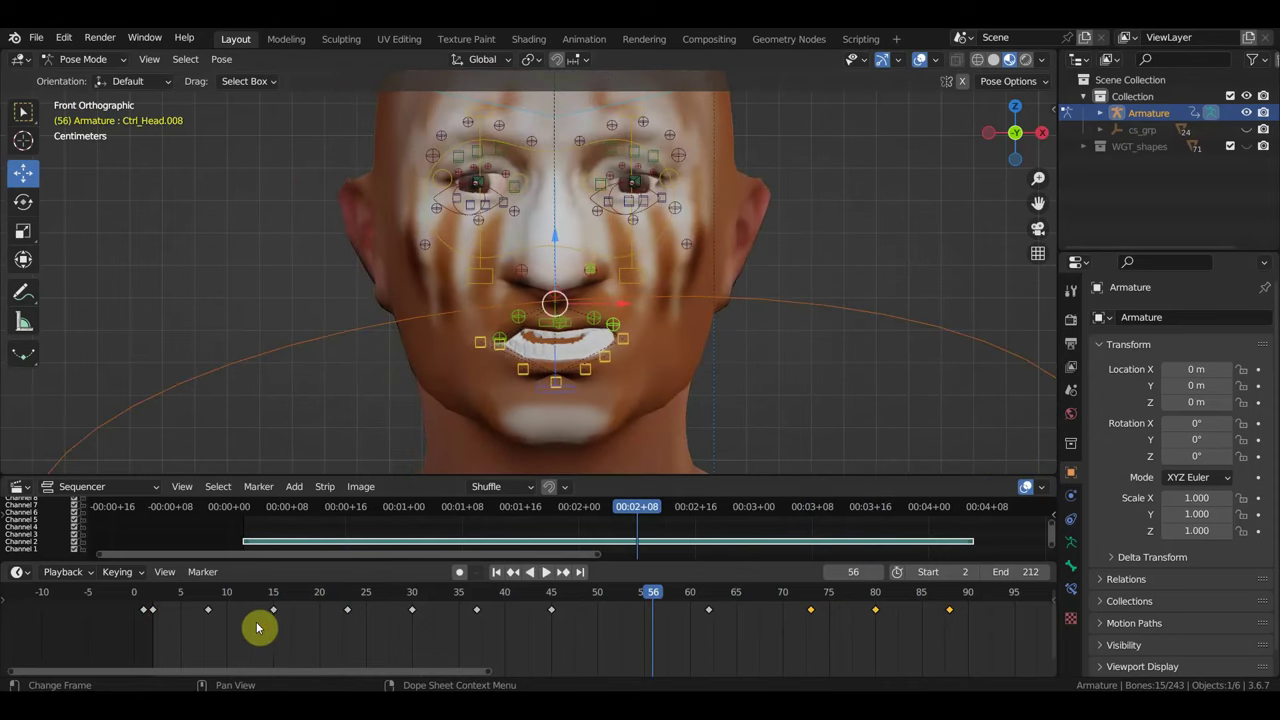
# - Box-select the 13 mouth bones and start selecting the frame-8 keyframe
pyautogui.scroll(2, 257, 627)
pyautogui.keyDown('ctrl'); pyautogui.scroll(2, 290, 633); pyautogui.keyUp('ctrl')
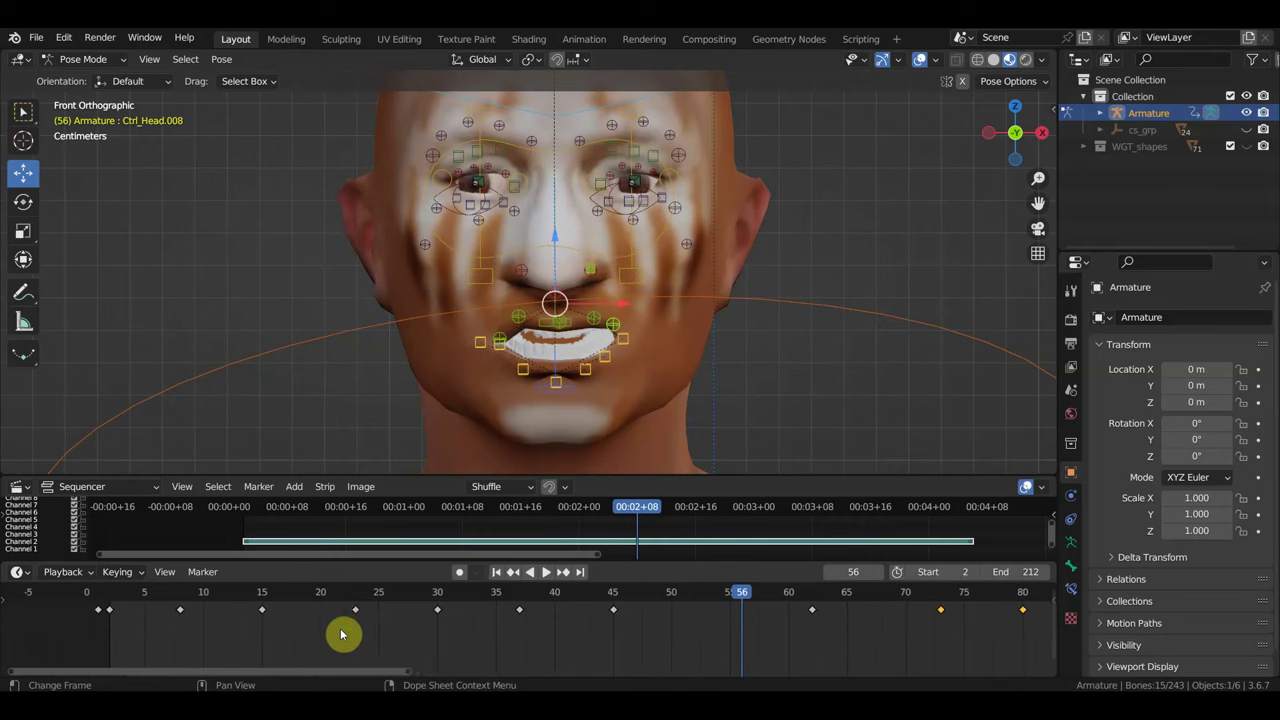
pyautogui.scroll(-2, 343, 630)
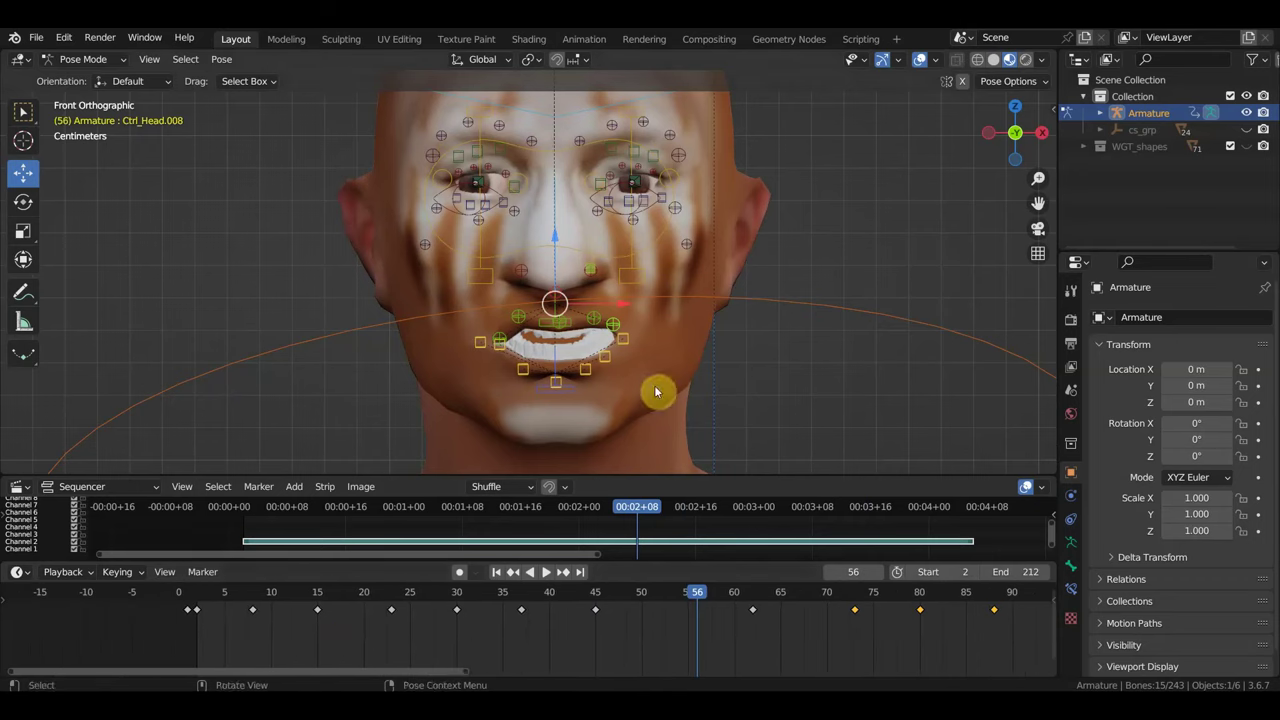
pyautogui.moveTo(659, 402); pyautogui.dragTo(444, 320)
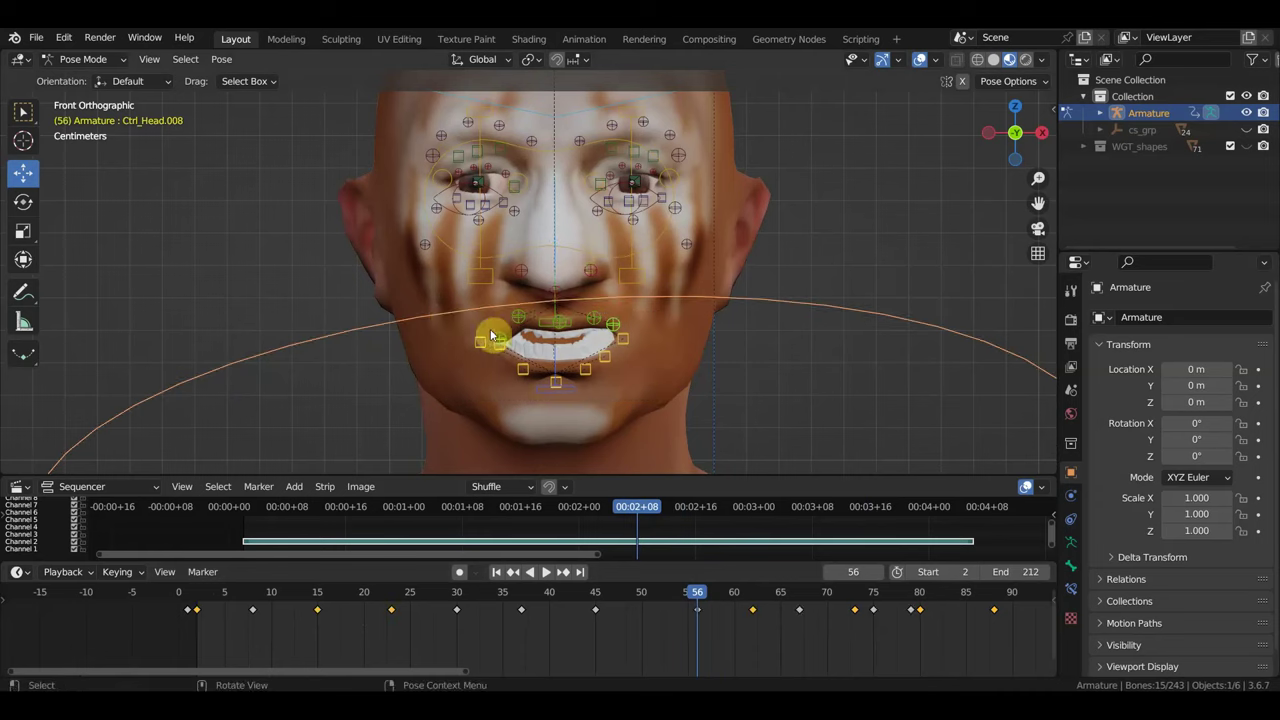
pyautogui.moveTo(668, 408); pyautogui.dragTo(493, 330)
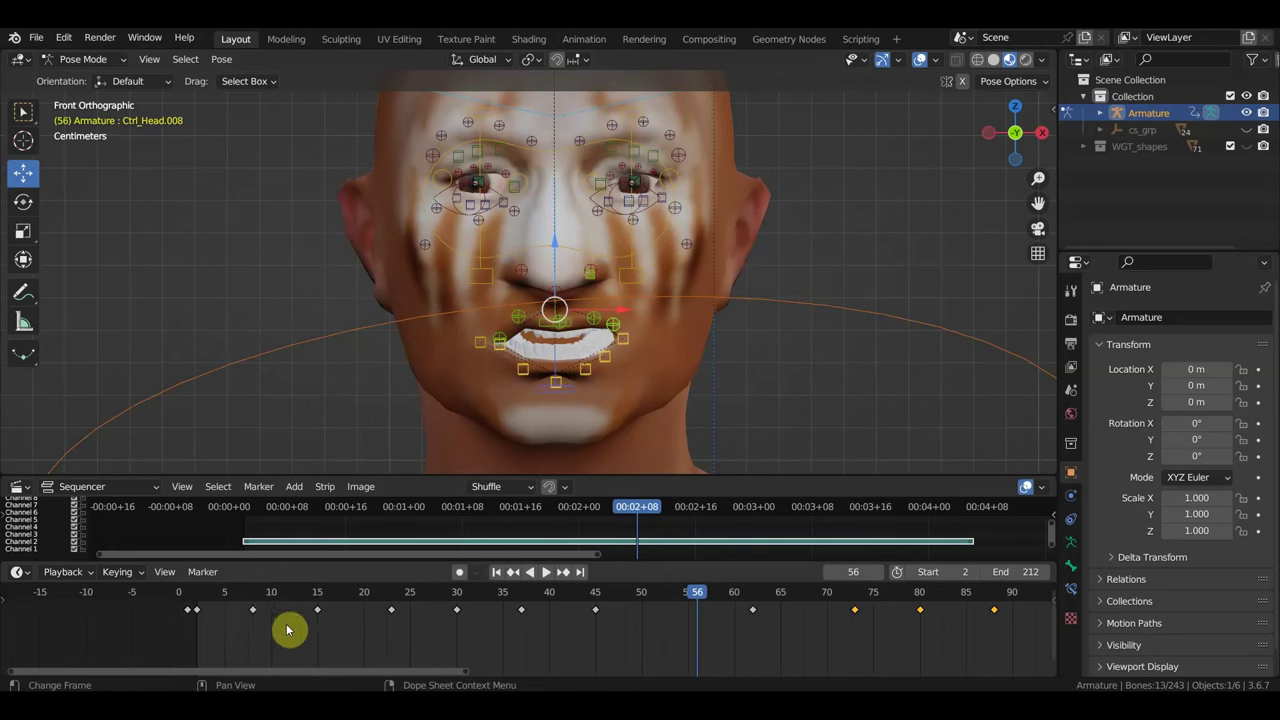
pyautogui.moveTo(282, 620); pyautogui.dragTo(252, 608)
# - Move the frame-8 keyframe to frame 10
pyautogui.click(254, 609)
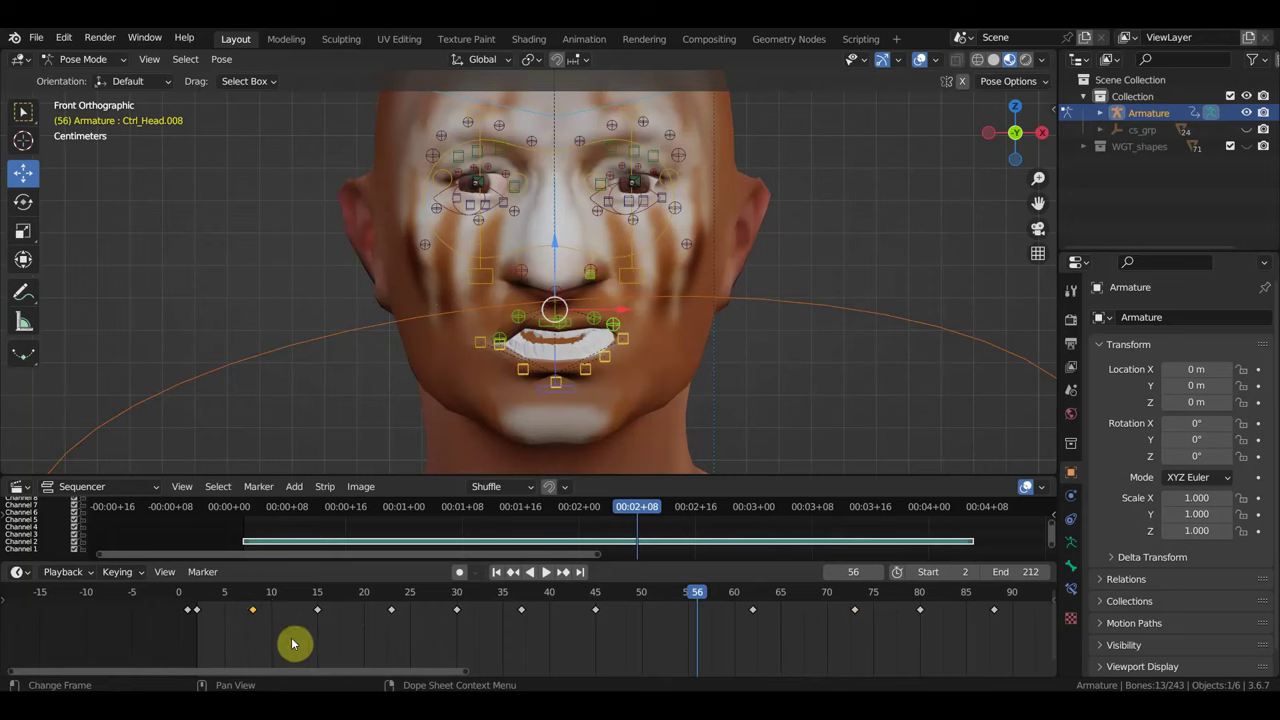
pyautogui.press('g')
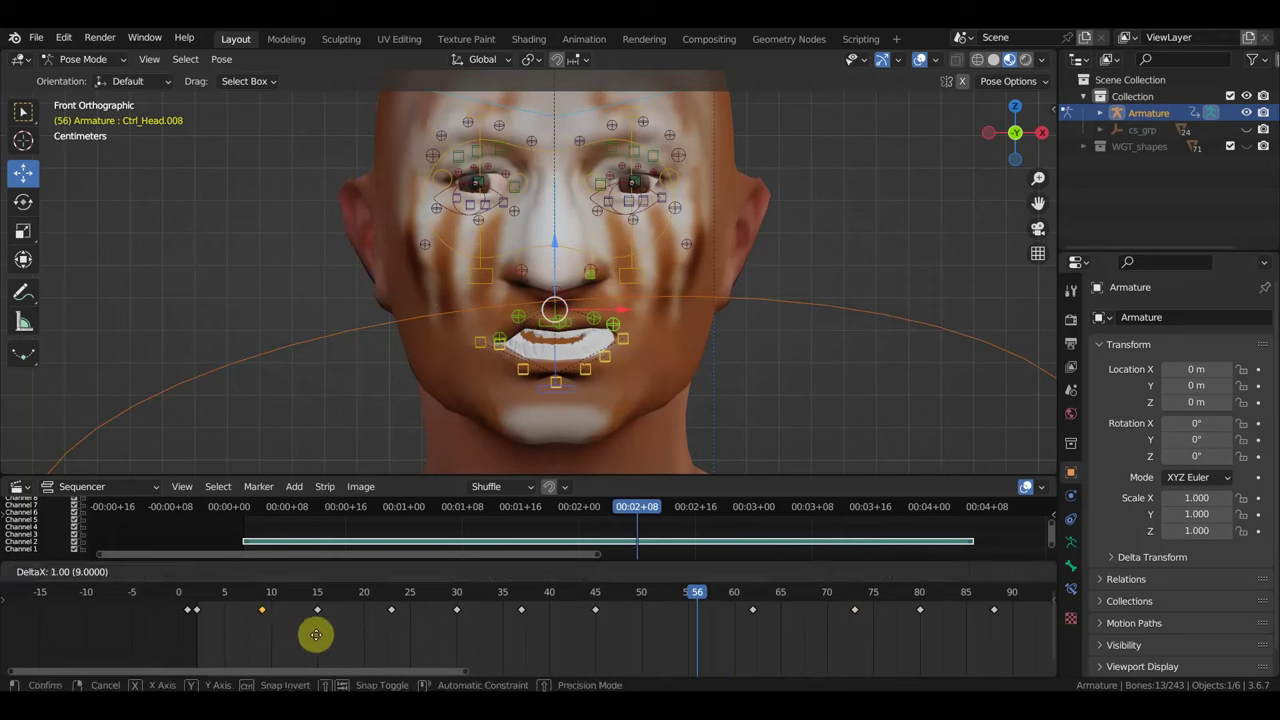
pyautogui.click(320, 636)
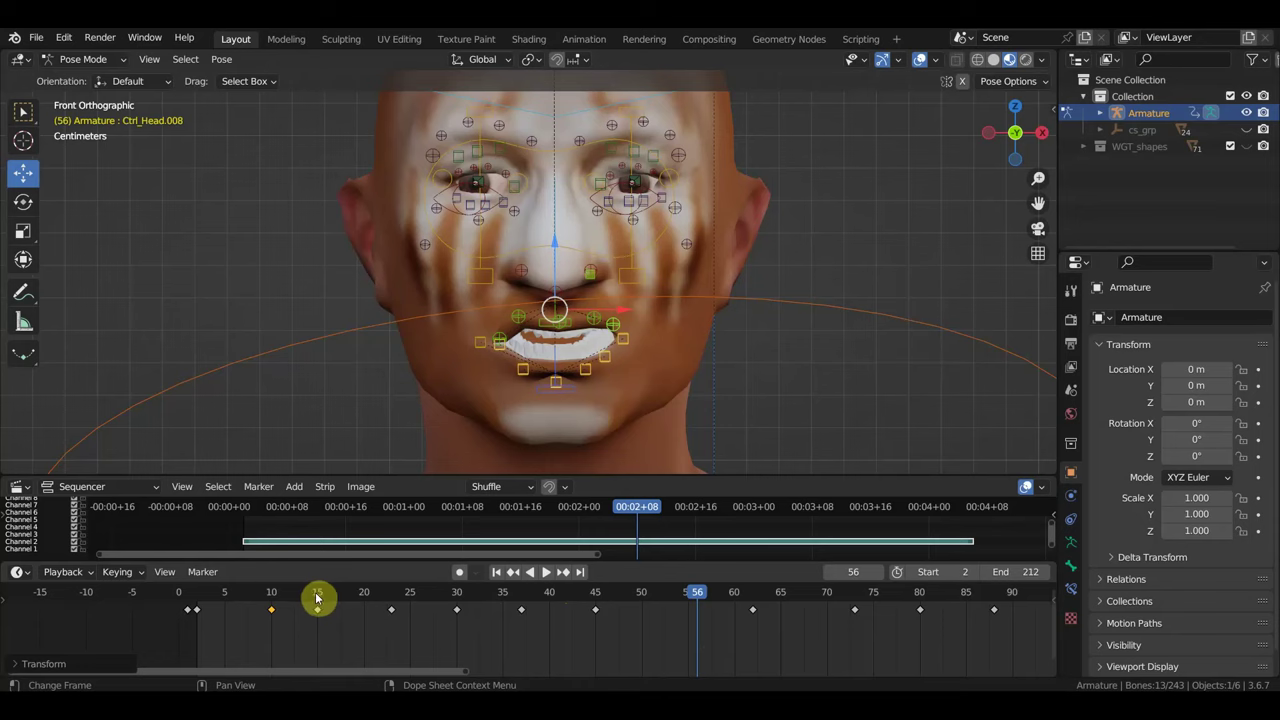
# - Shift the frame-25 key later and move the frame-37 key to frame 40
pyautogui.keyDown('shift'); pyautogui.click(391, 609); pyautogui.keyUp('shift')
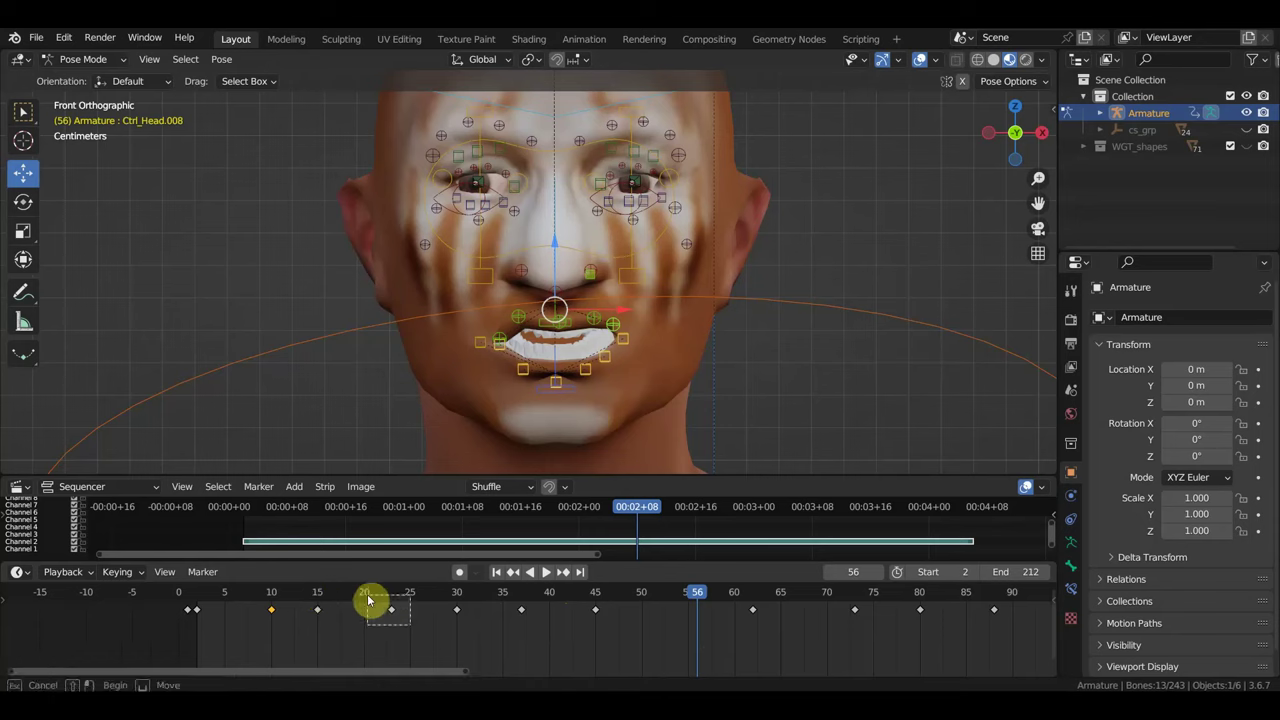
pyautogui.press('g')
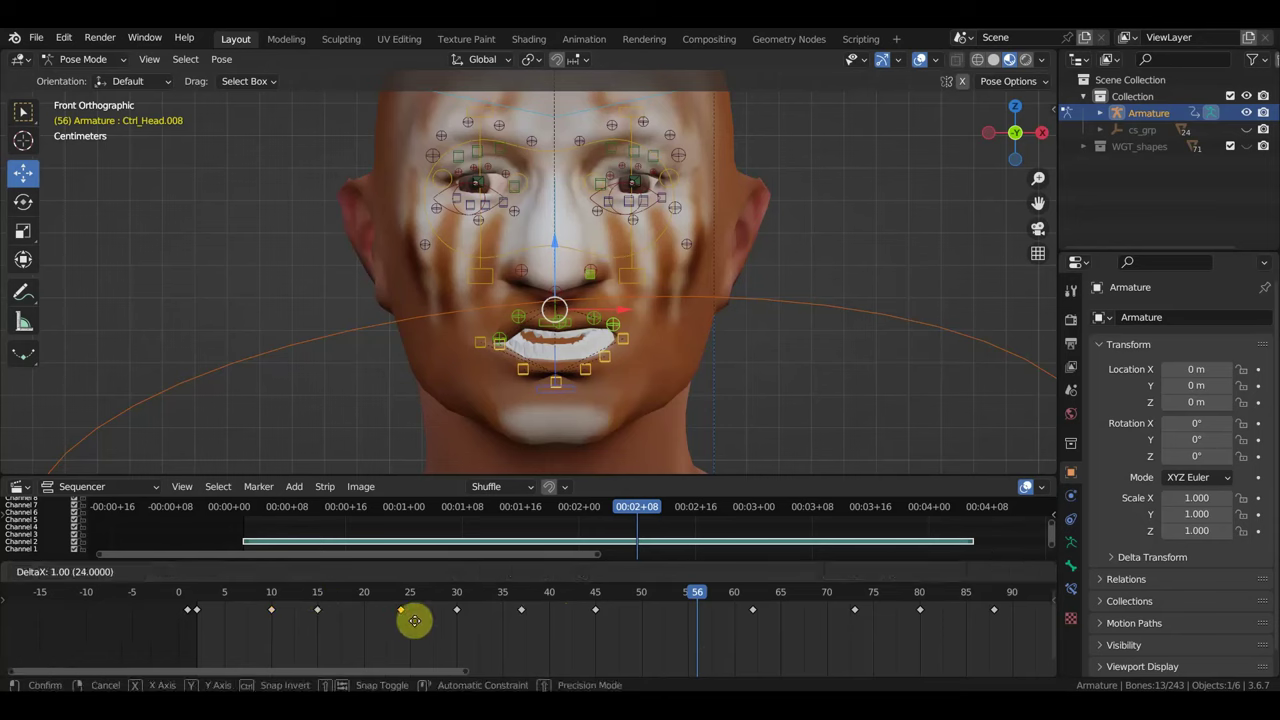
pyautogui.click(418, 620)
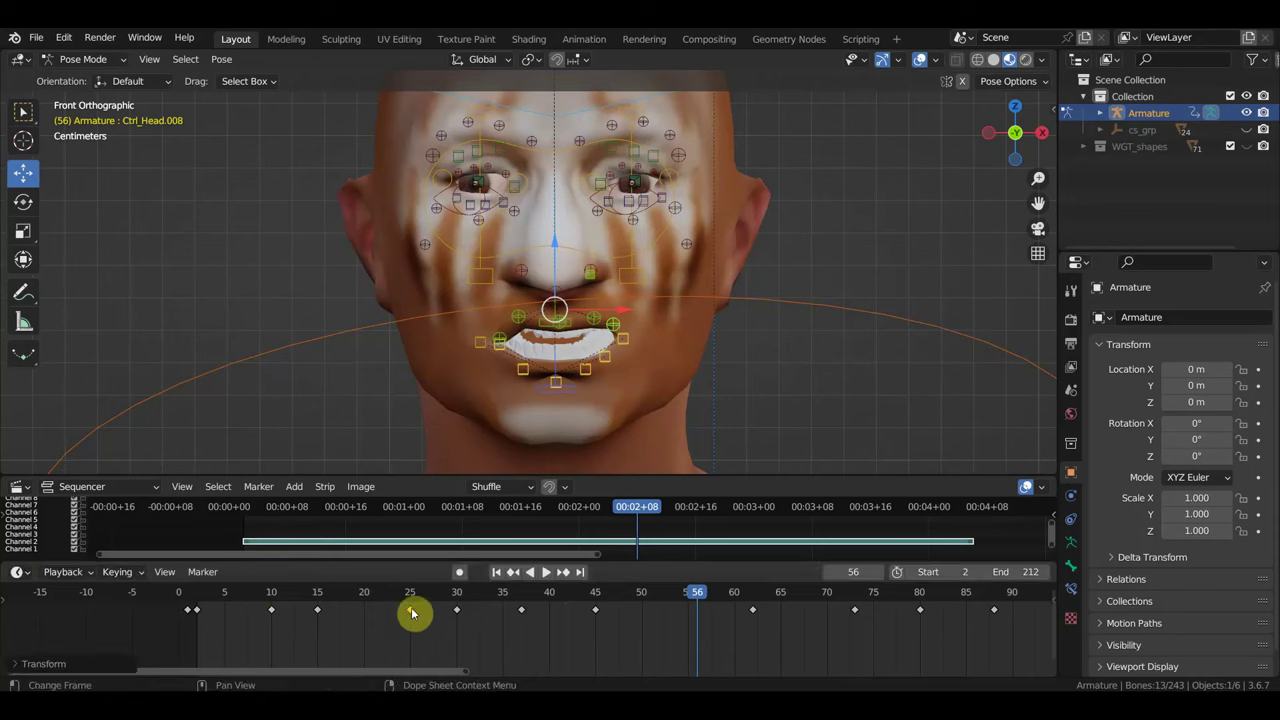
pyautogui.click(521, 610)
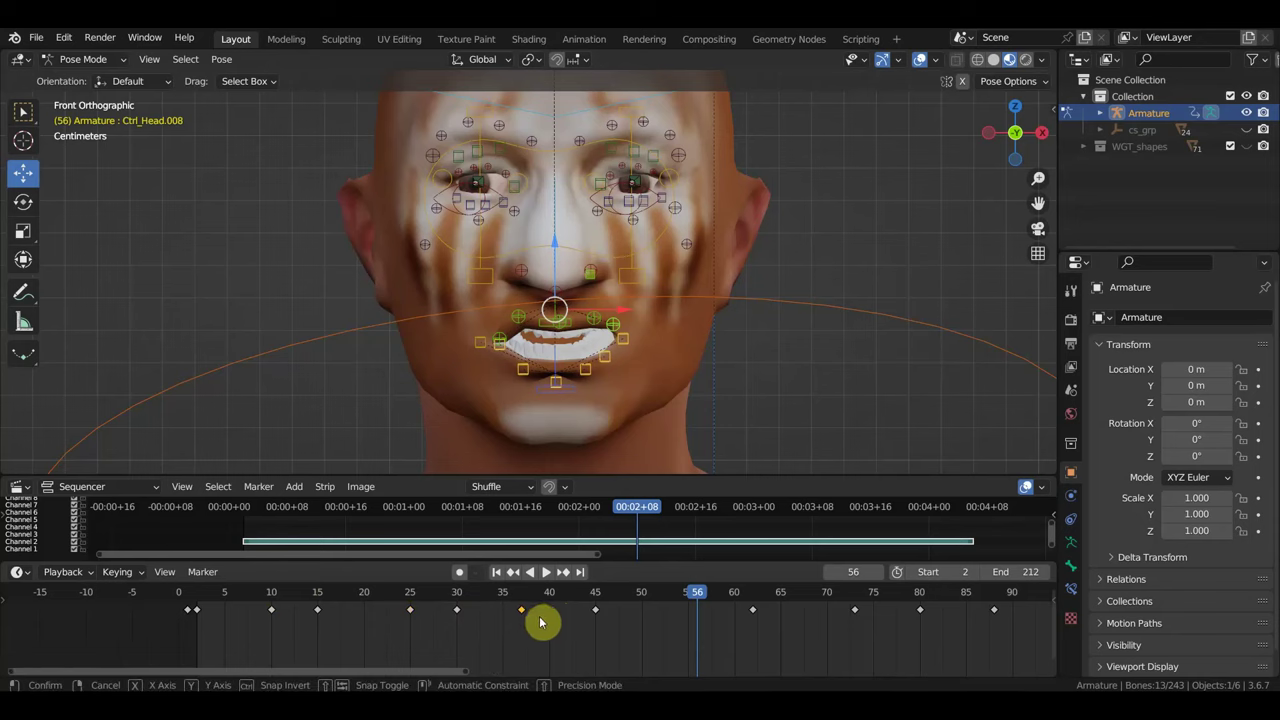
pyautogui.press('g')
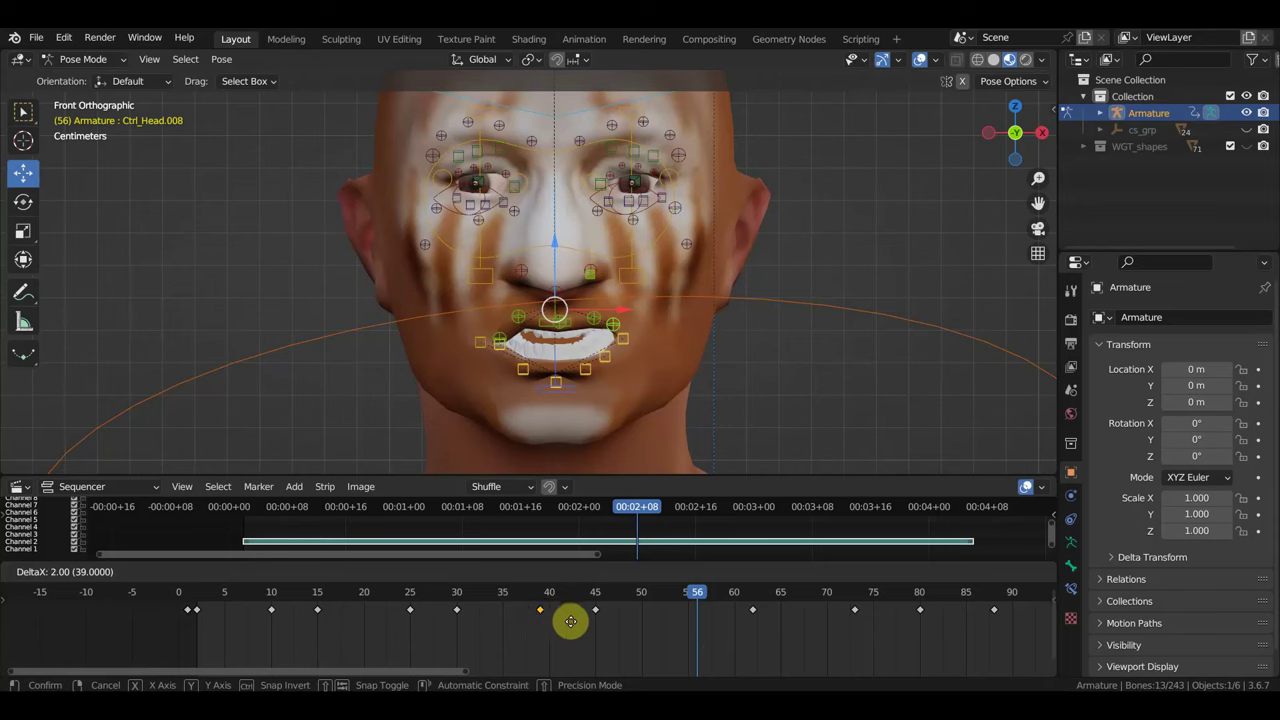
pyautogui.click(573, 622)
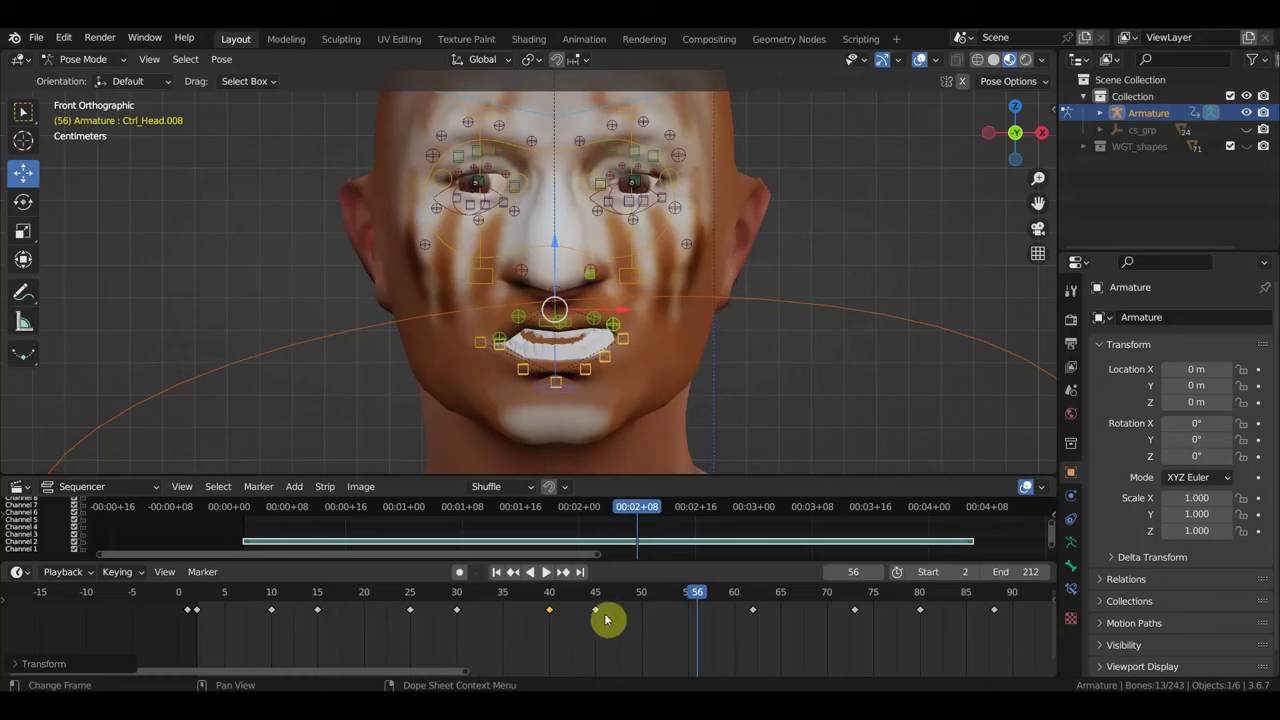
# - Slide the four keyframes after frame 56 several frames earlier, then one more frame
pyautogui.scroll(-2, 862, 654)
pyautogui.moveTo(995, 672); pyautogui.dragTo(677, 593)
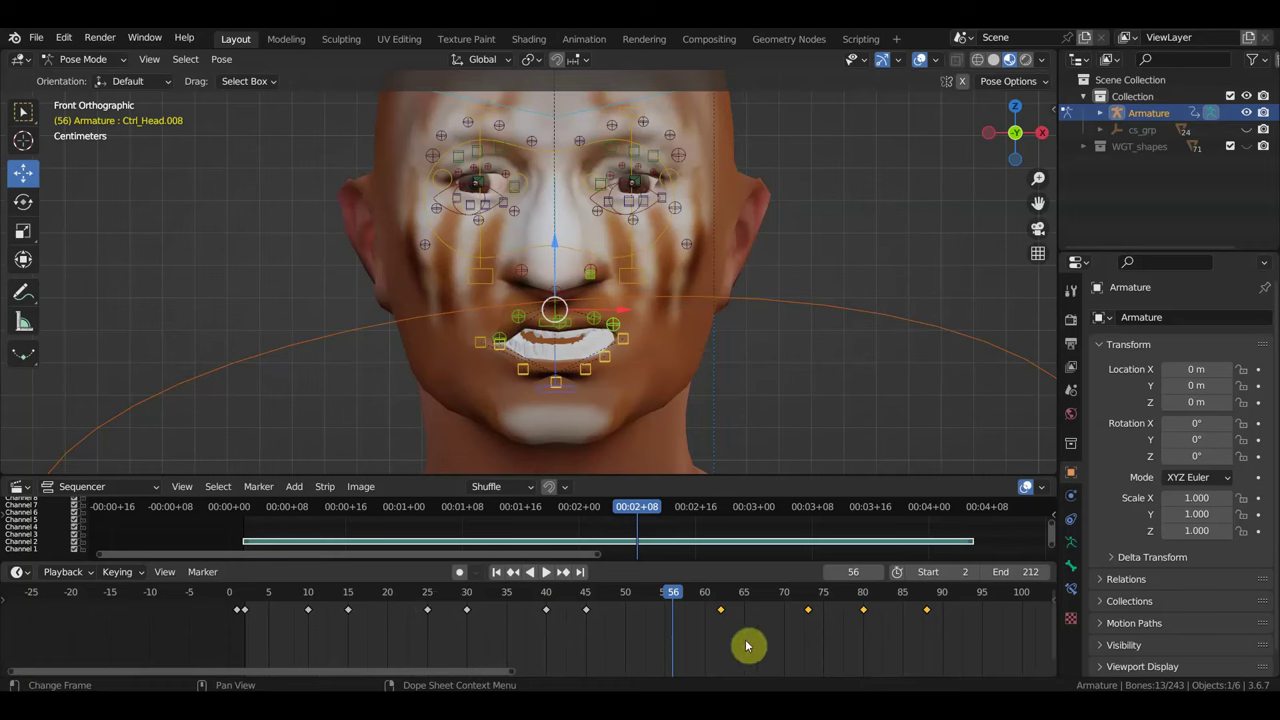
pyautogui.moveTo(952, 644); pyautogui.dragTo(708, 606)
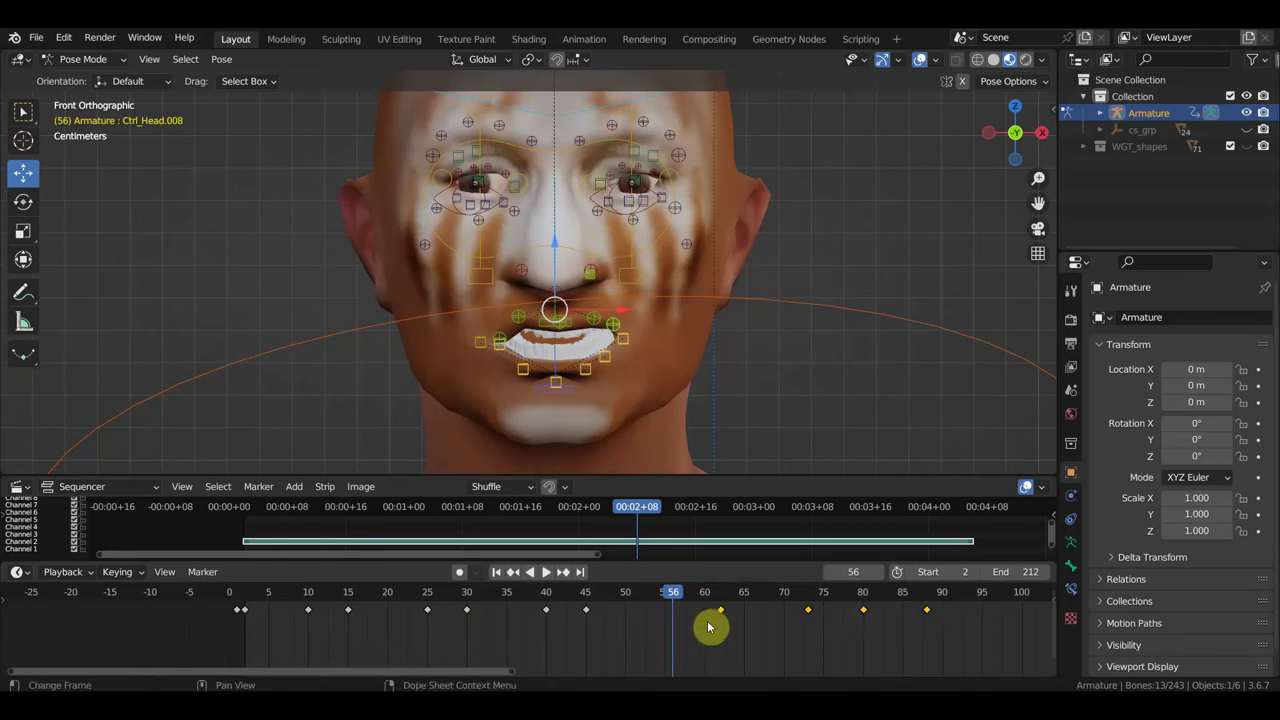
pyautogui.press('g')
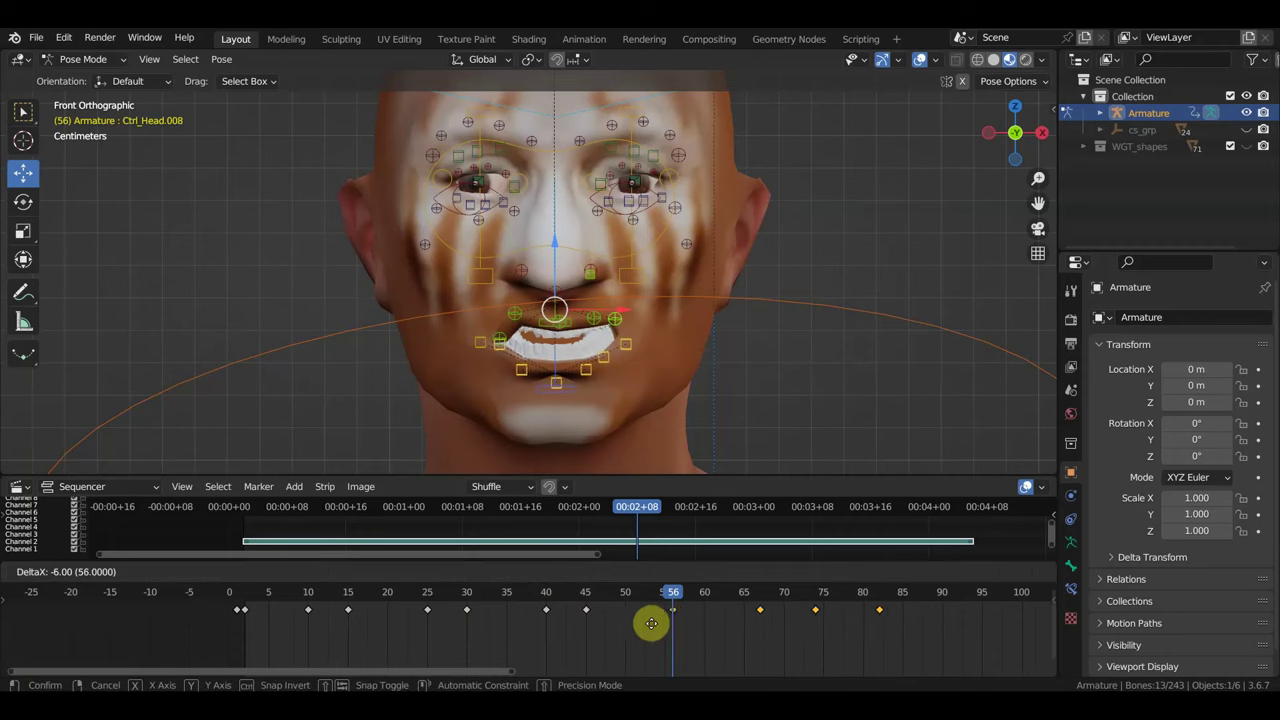
pyautogui.click(645, 623)
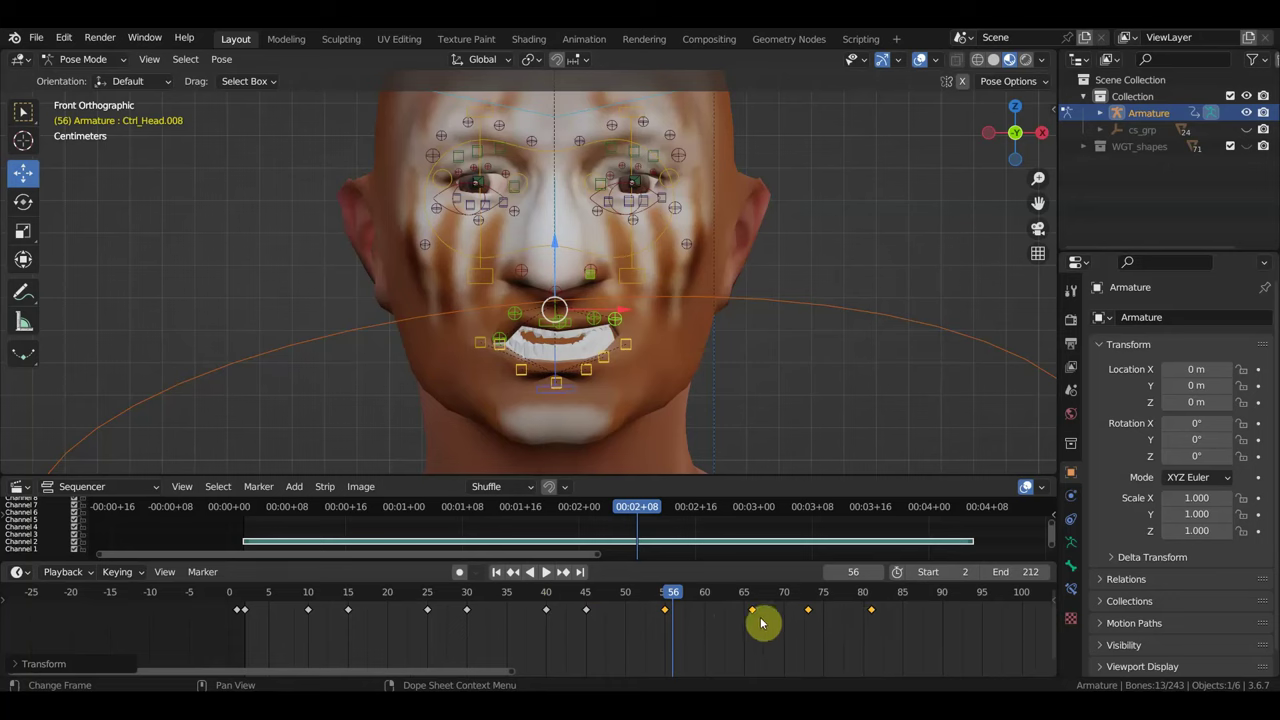
pyautogui.moveTo(906, 640); pyautogui.dragTo(748, 606)
pyautogui.press('g')
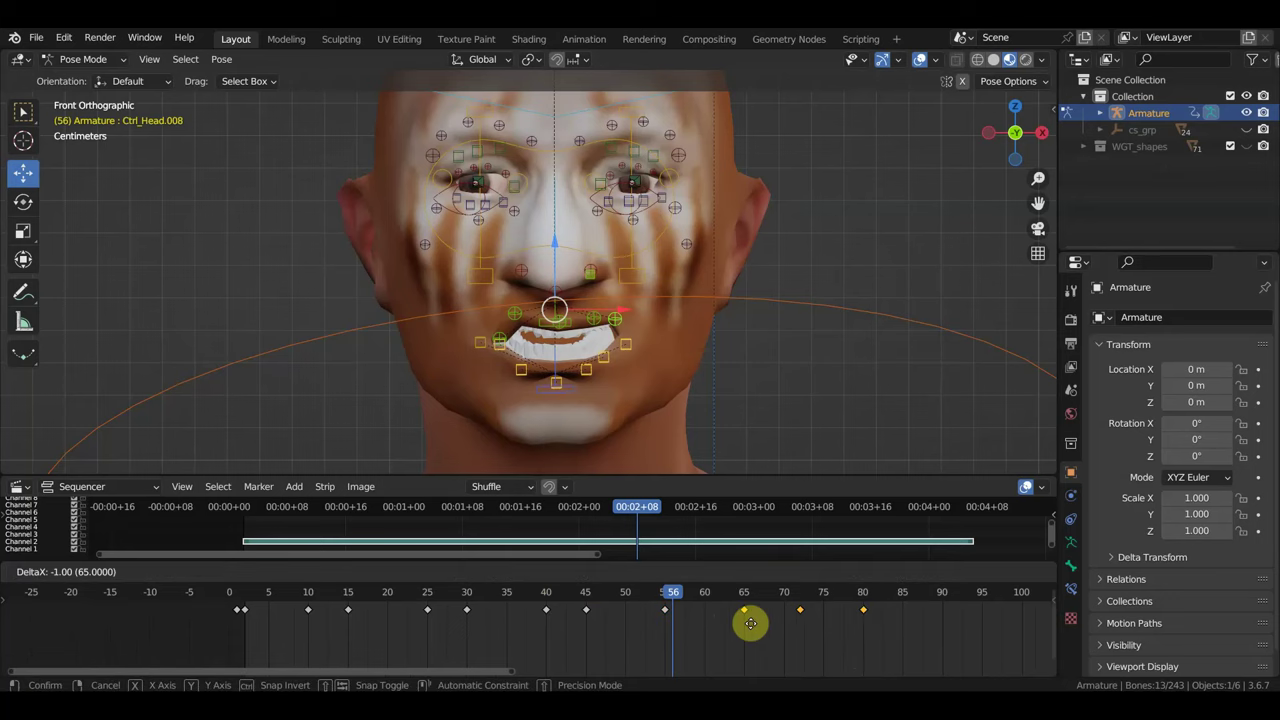
pyautogui.click(750, 623)
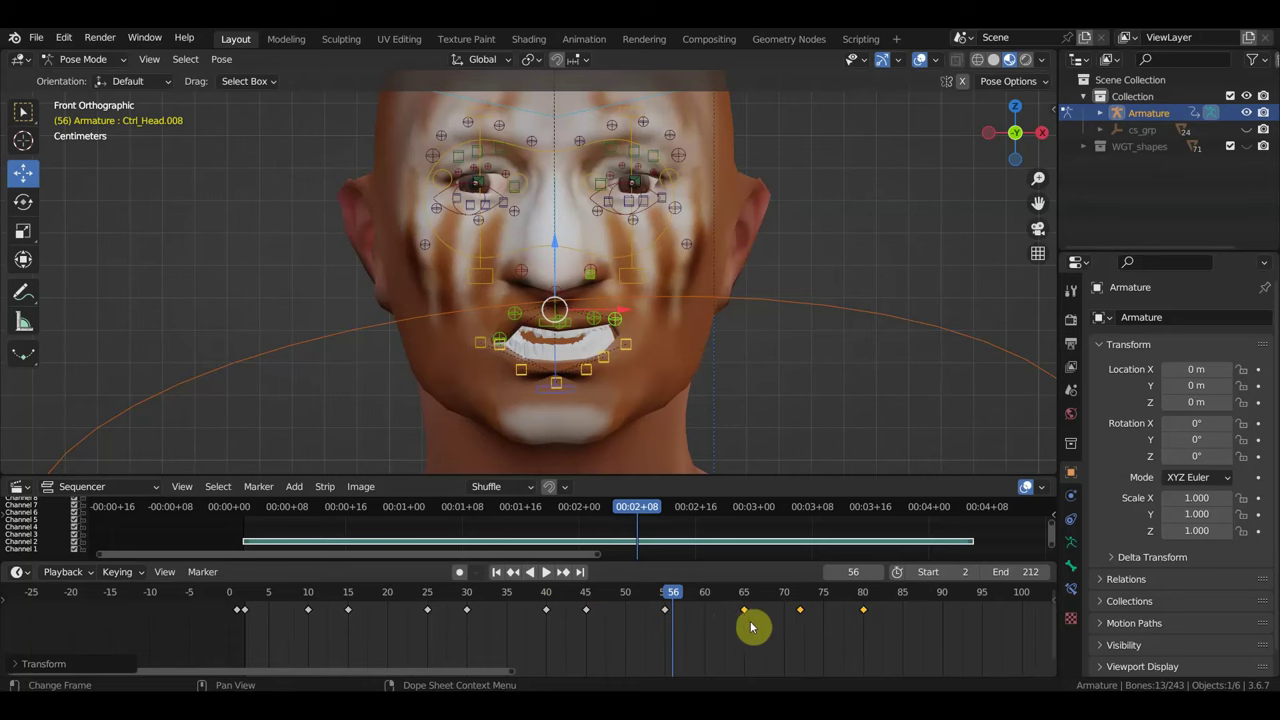
# - Nudge the keyframe near frame 72 later and select the frame-75 key
pyautogui.click(812, 628)
pyautogui.moveTo(789, 607); pyautogui.dragTo(817, 612)
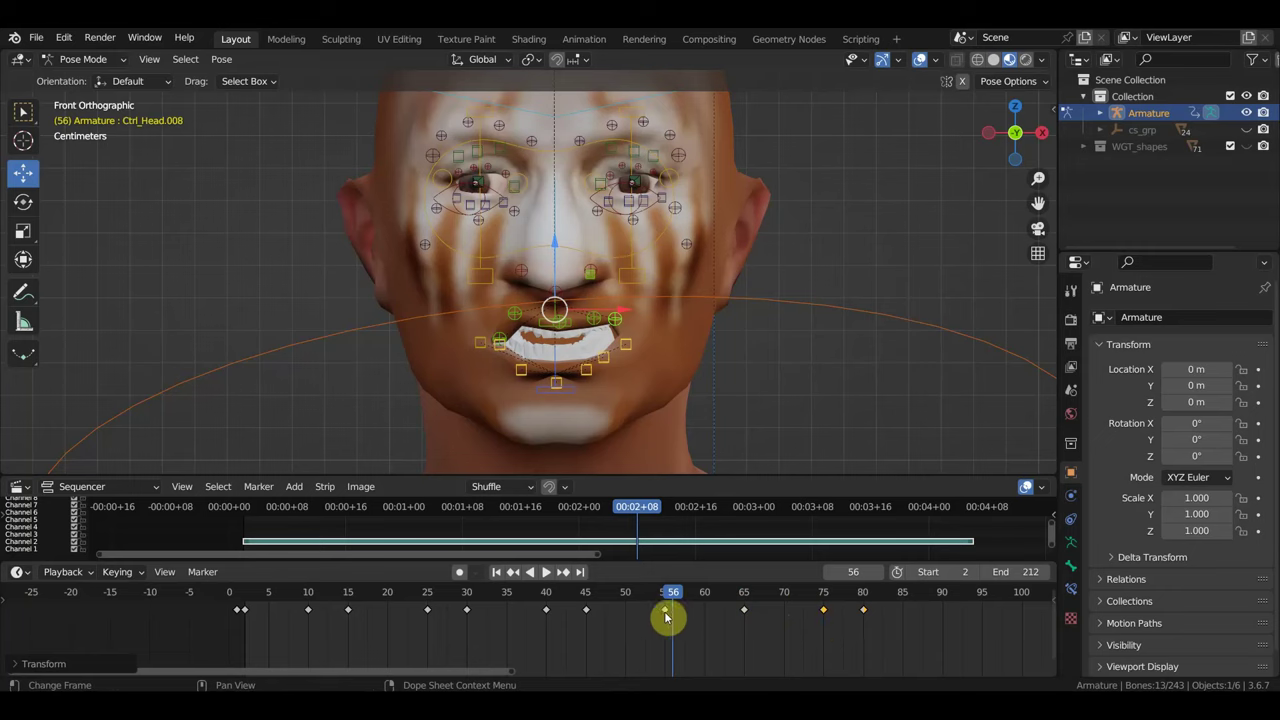
pyautogui.moveTo(826, 614)
pyautogui.mouseDown()
pyautogui.moveTo(833, 632)
pyautogui.moveTo(814, 606)
pyautogui.mouseUp()
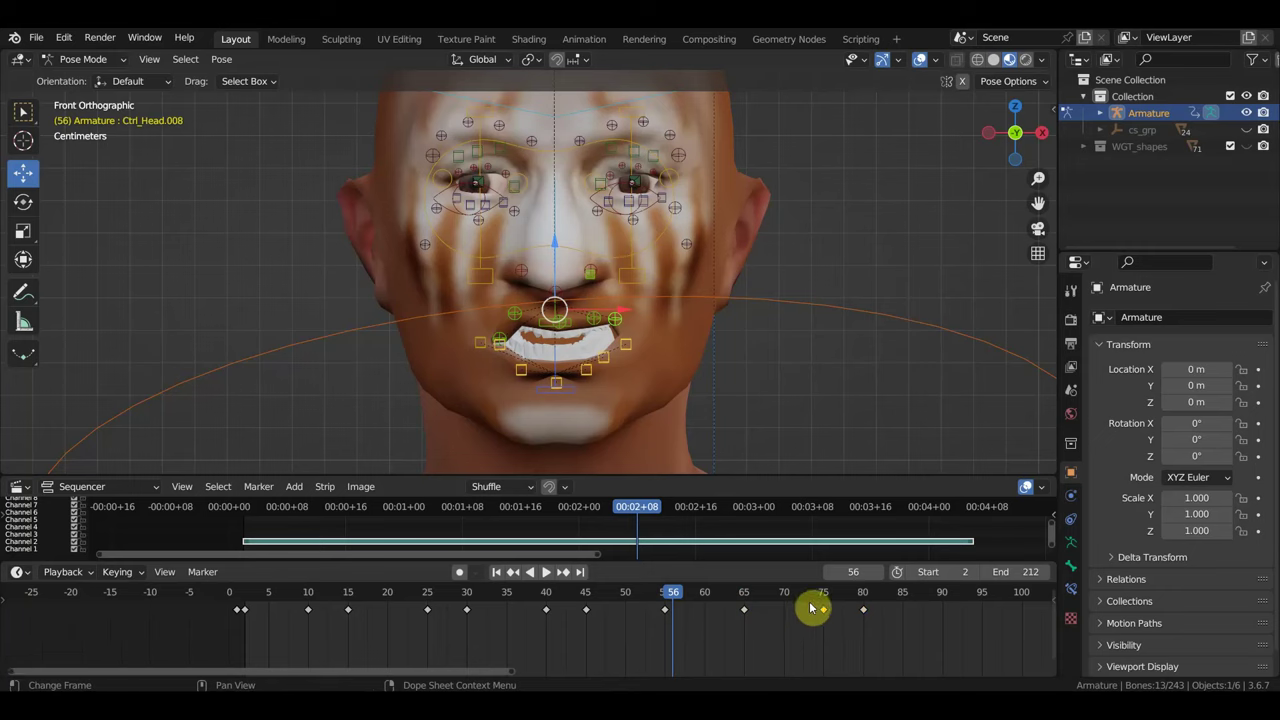
pyautogui.moveTo(664, 600)
pyautogui.mouseDown()
pyautogui.moveTo(856, 626)
pyautogui.moveTo(252, 571)
pyautogui.mouseUp()
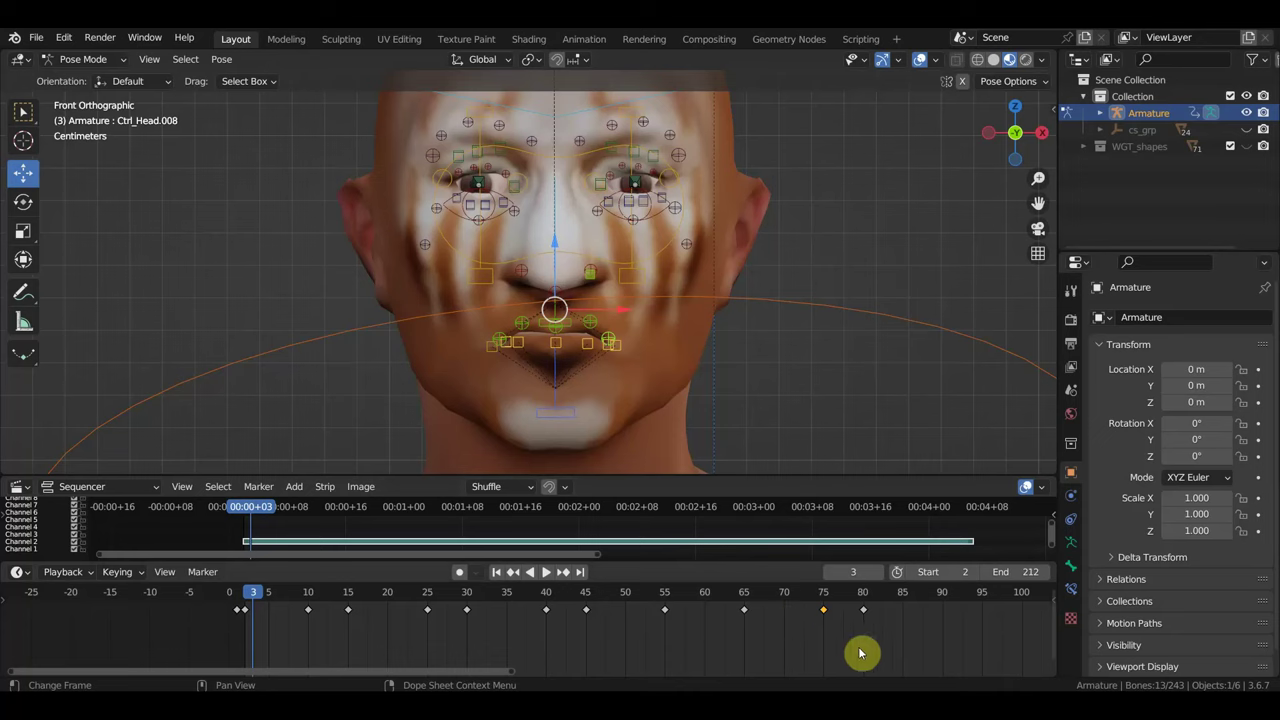
pyautogui.click(545, 573)
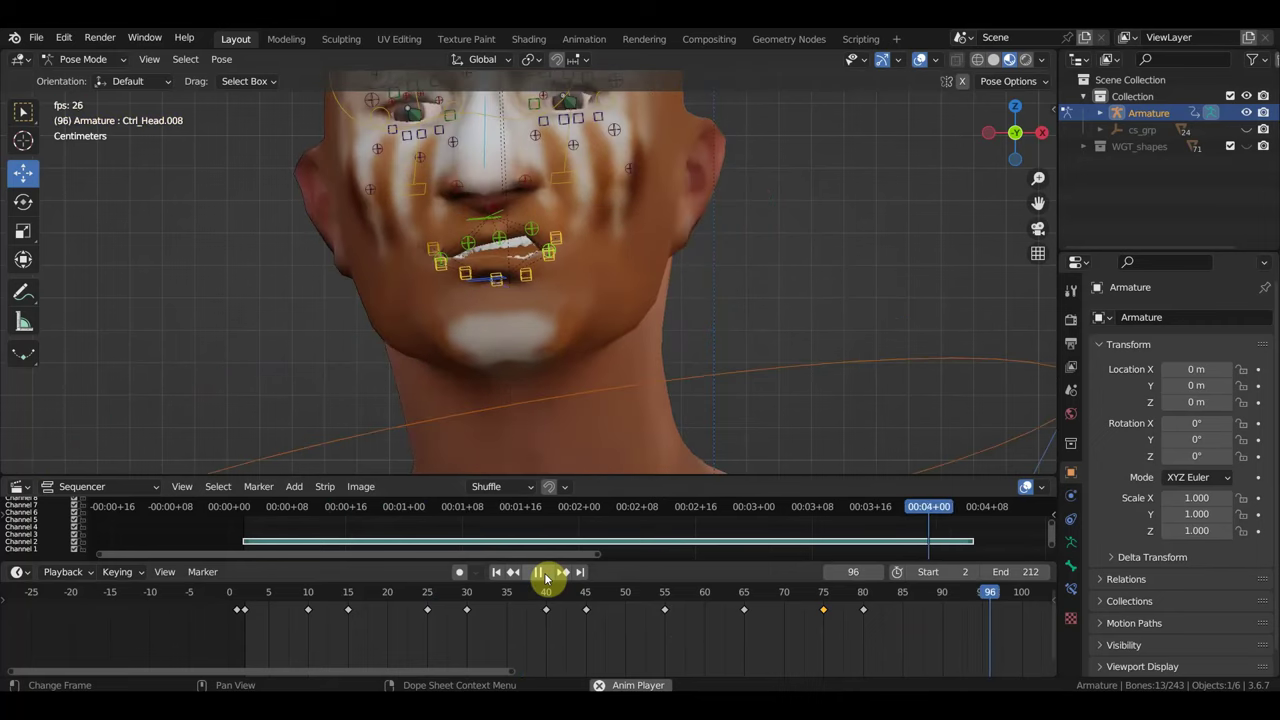
pyautogui.click(545, 578)
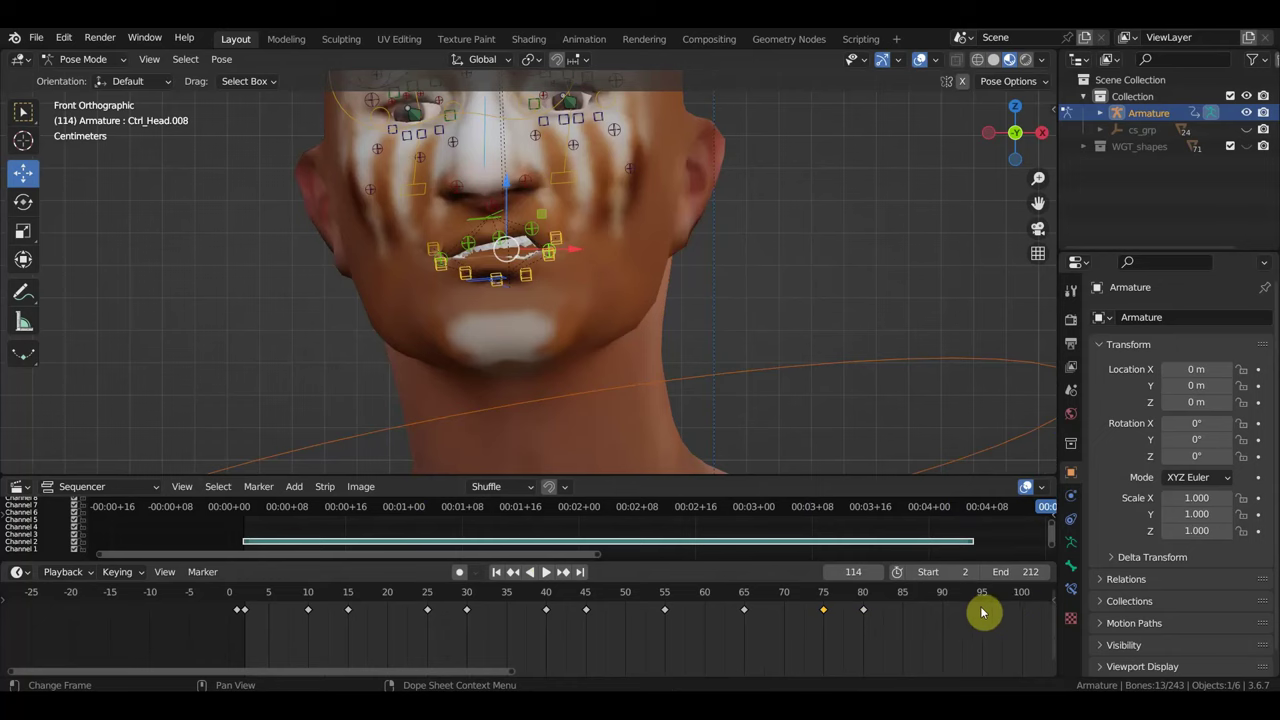
# - Copy the frame-2 keyframe to frame 90, then check the final pose from above
pyautogui.click(245, 609)
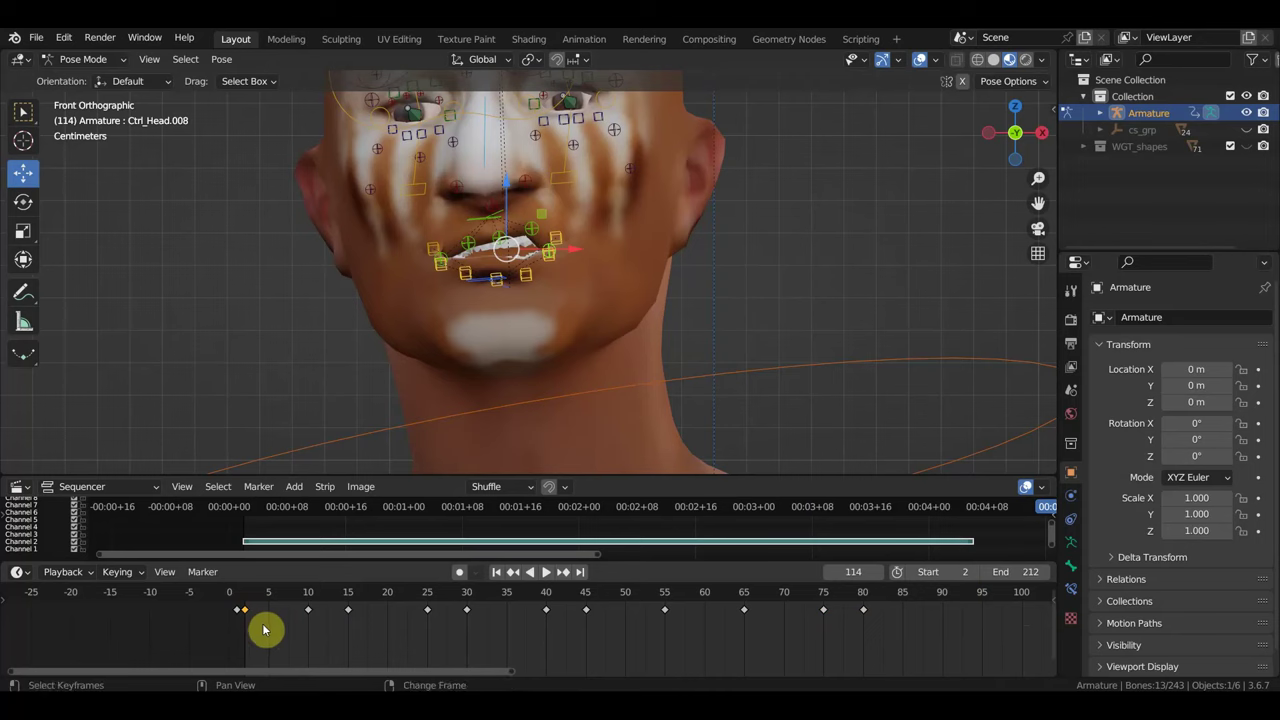
pyautogui.press('g')
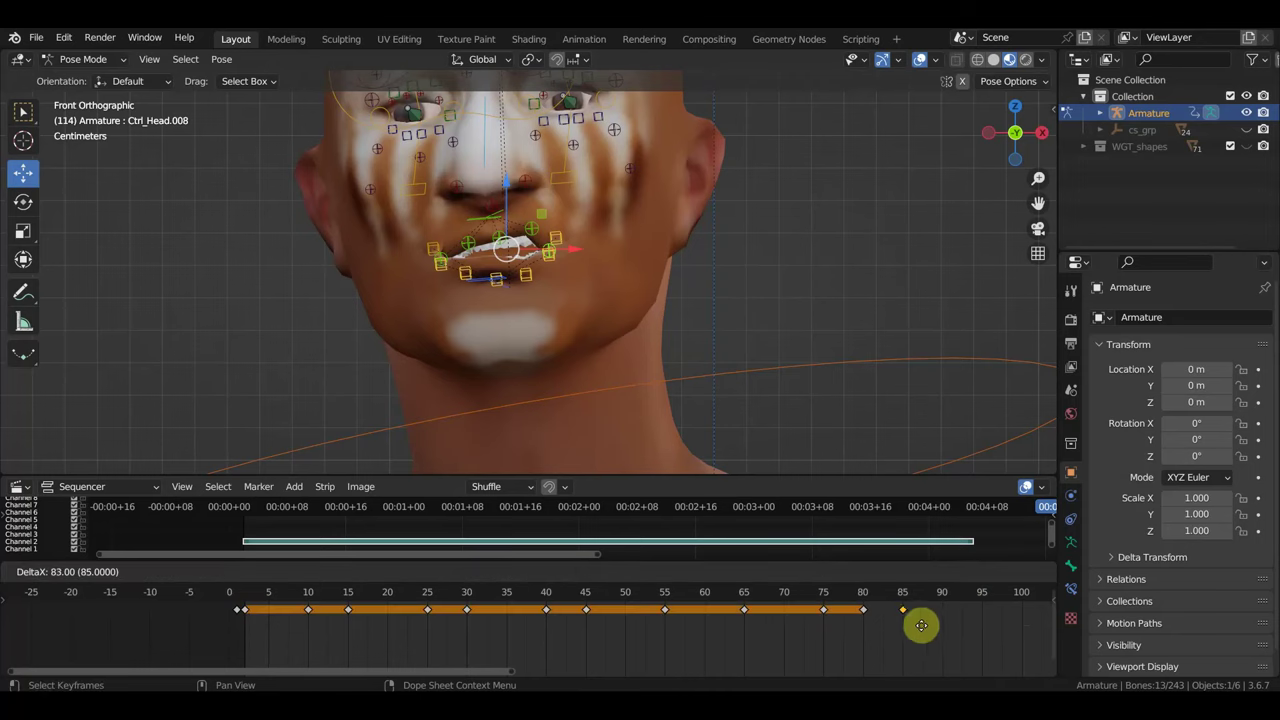
pyautogui.click(960, 627)
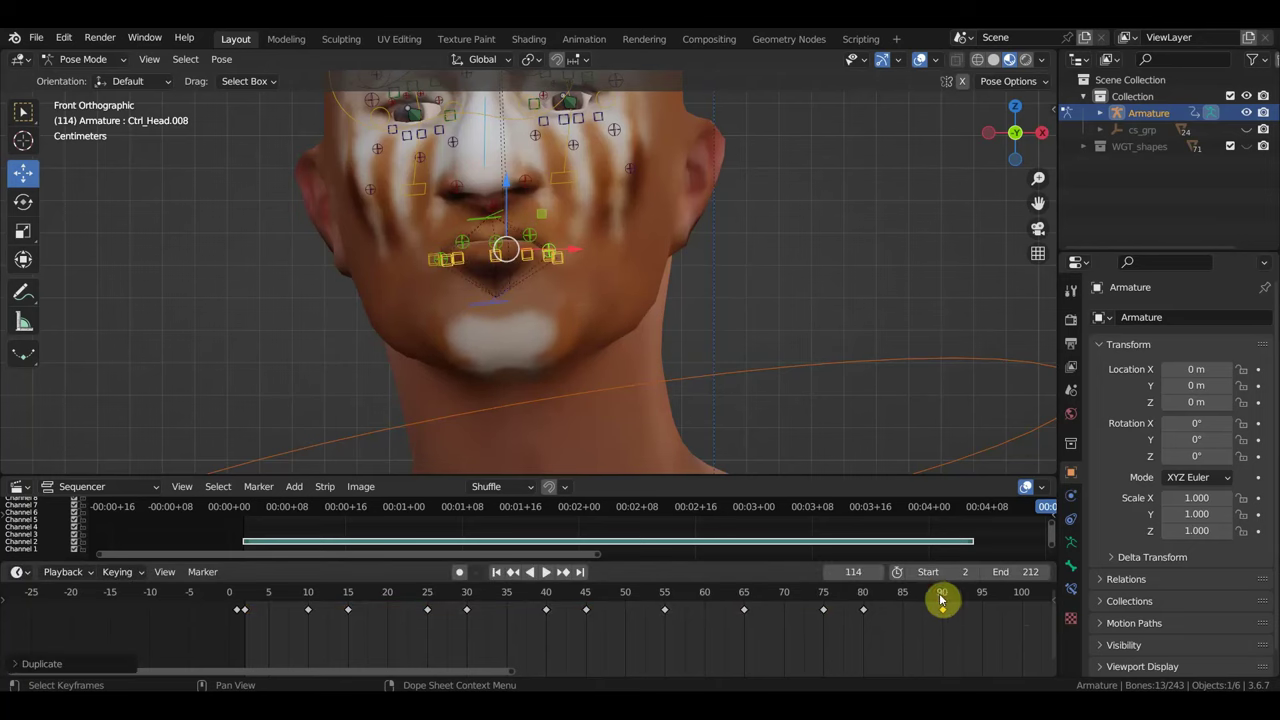
pyautogui.moveTo(941, 597)
pyautogui.mouseDown()
pyautogui.moveTo(856, 604)
pyautogui.moveTo(943, 619)
pyautogui.mouseUp()
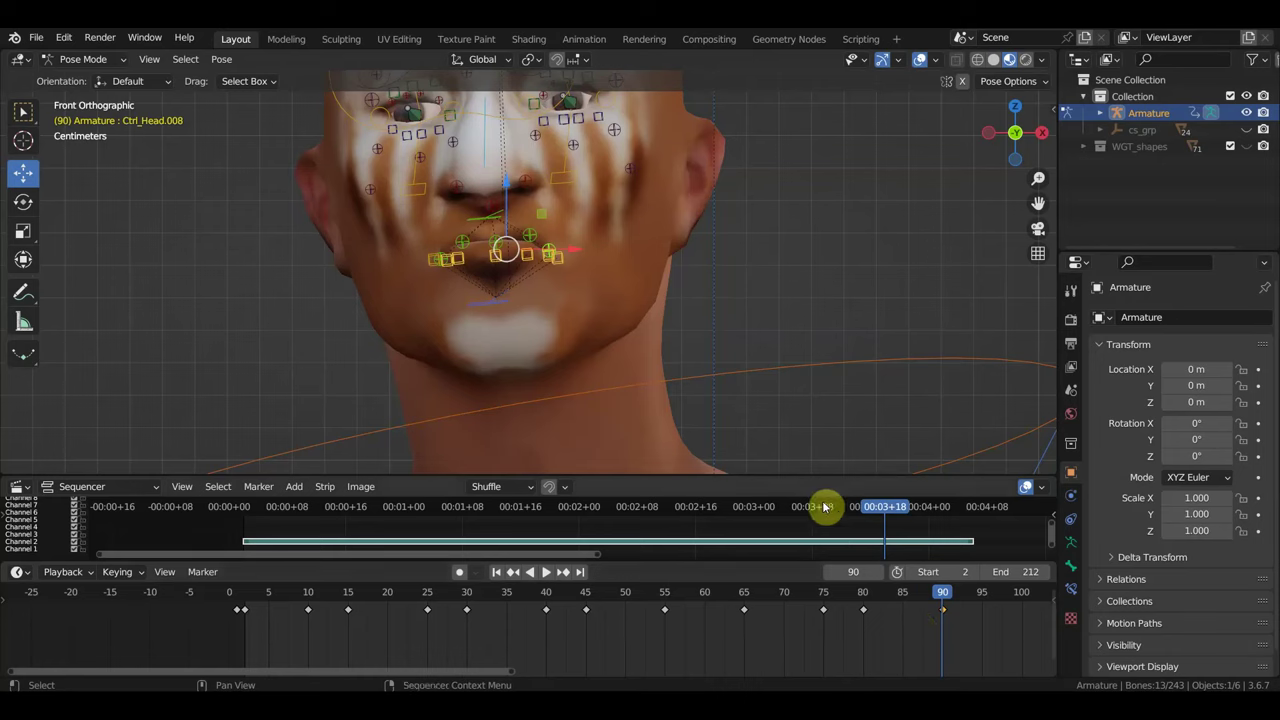
pyautogui.scroll(-2, 768, 415)
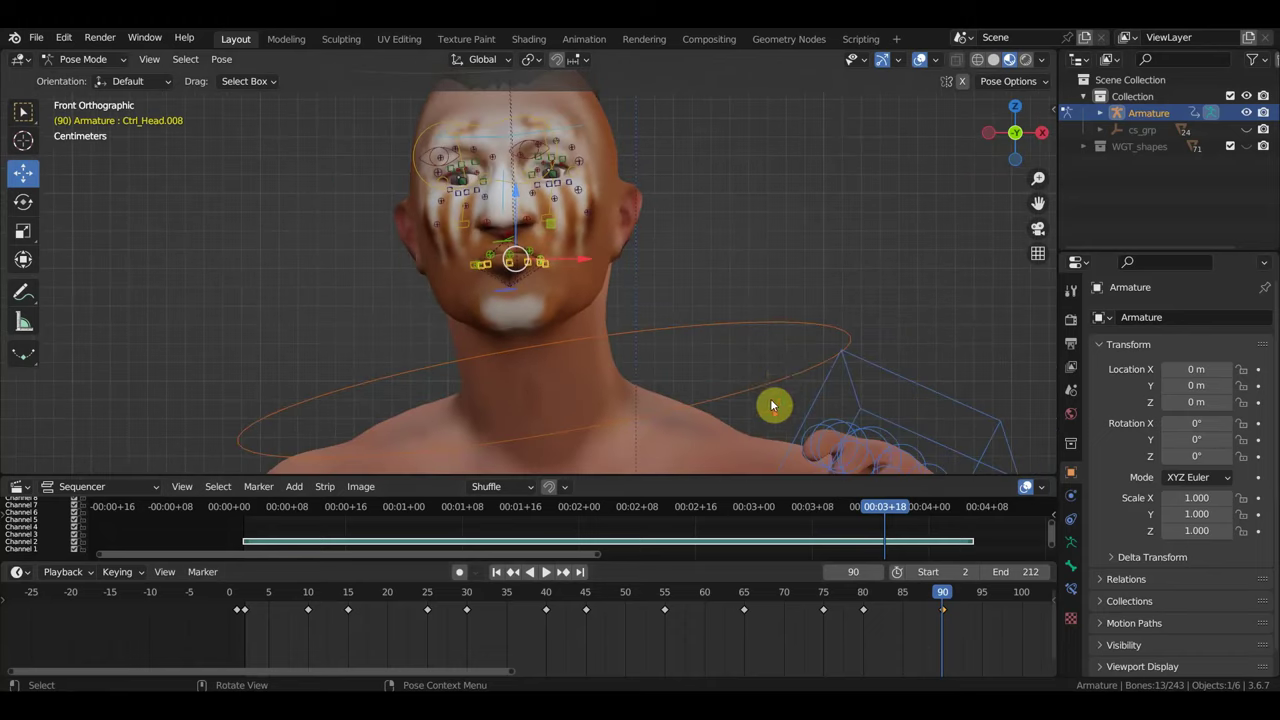
pyautogui.moveTo(768, 415)
pyautogui.mouseDown(button='middle')
pyautogui.moveTo(782, 427)
pyautogui.moveTo(755, 430)
pyautogui.mouseUp(button='middle')
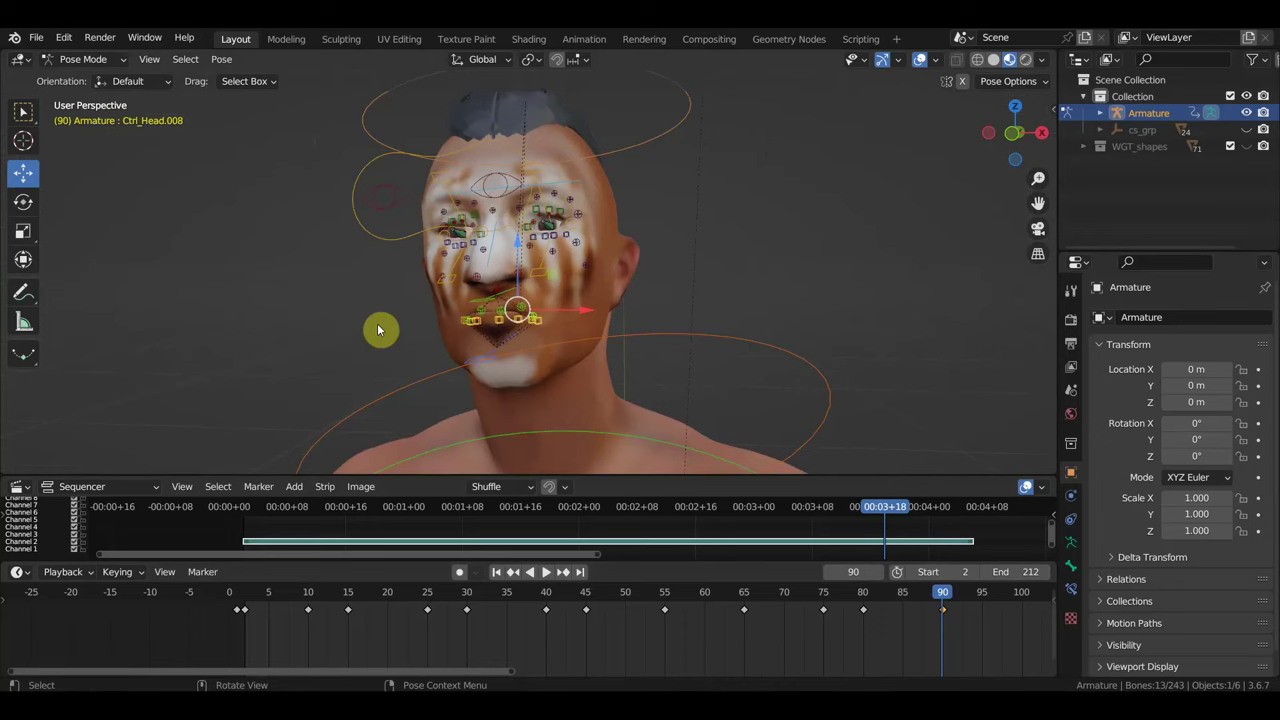
# - Capture the viewport and timeline region with Lightshot and save it as a JPG to the Desktop
pyautogui.press('Print')
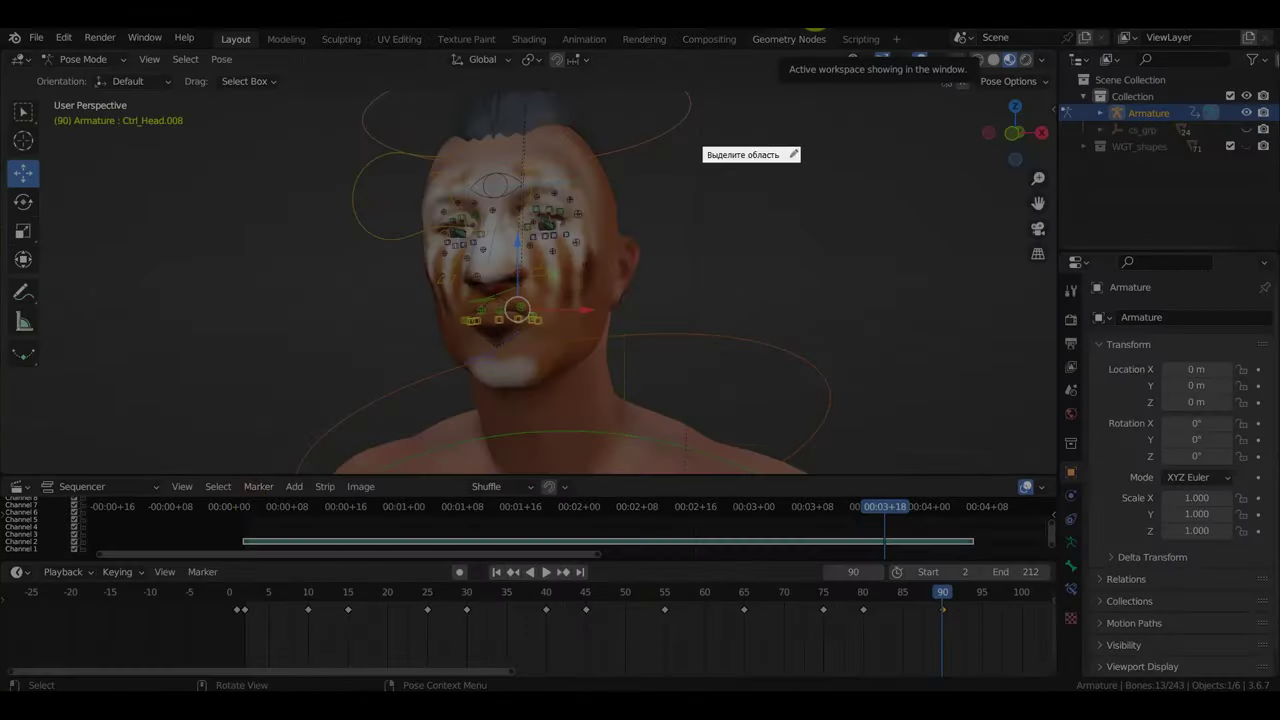
pyautogui.moveTo(174, 121); pyautogui.dragTo(983, 668)
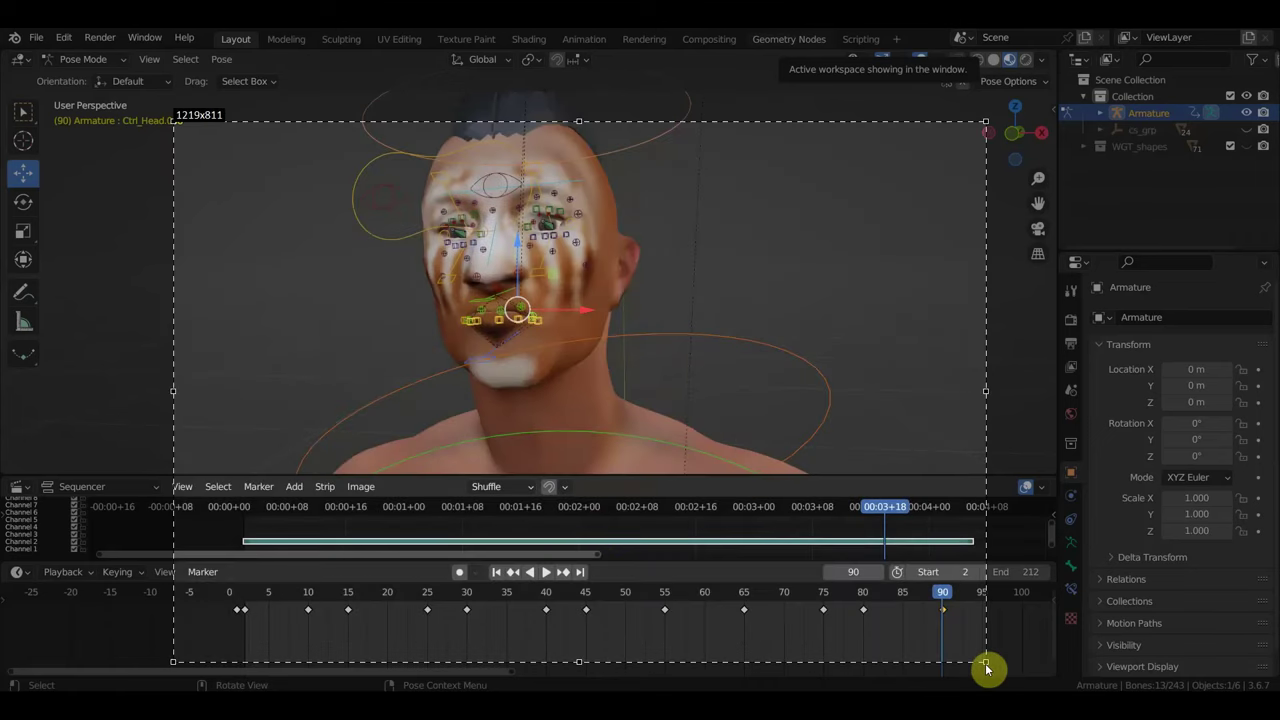
pyautogui.moveTo(983, 668); pyautogui.dragTo(1001, 644)
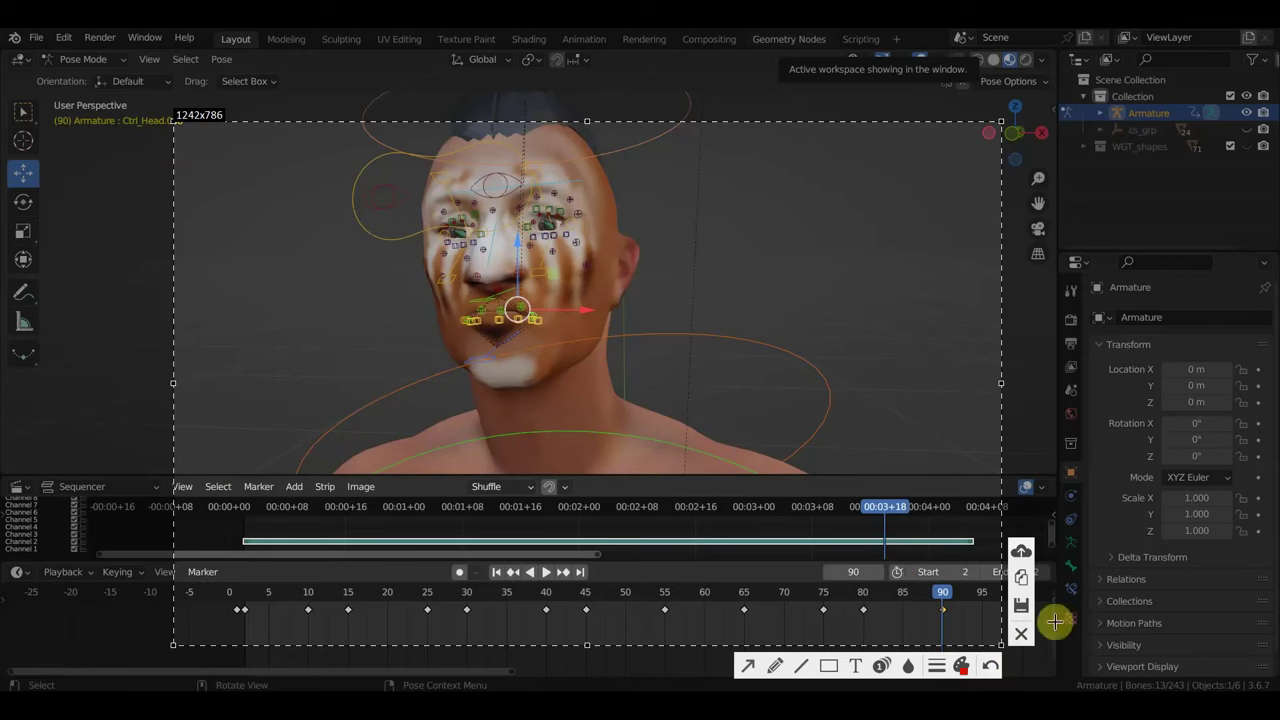
pyautogui.click(1021, 605)
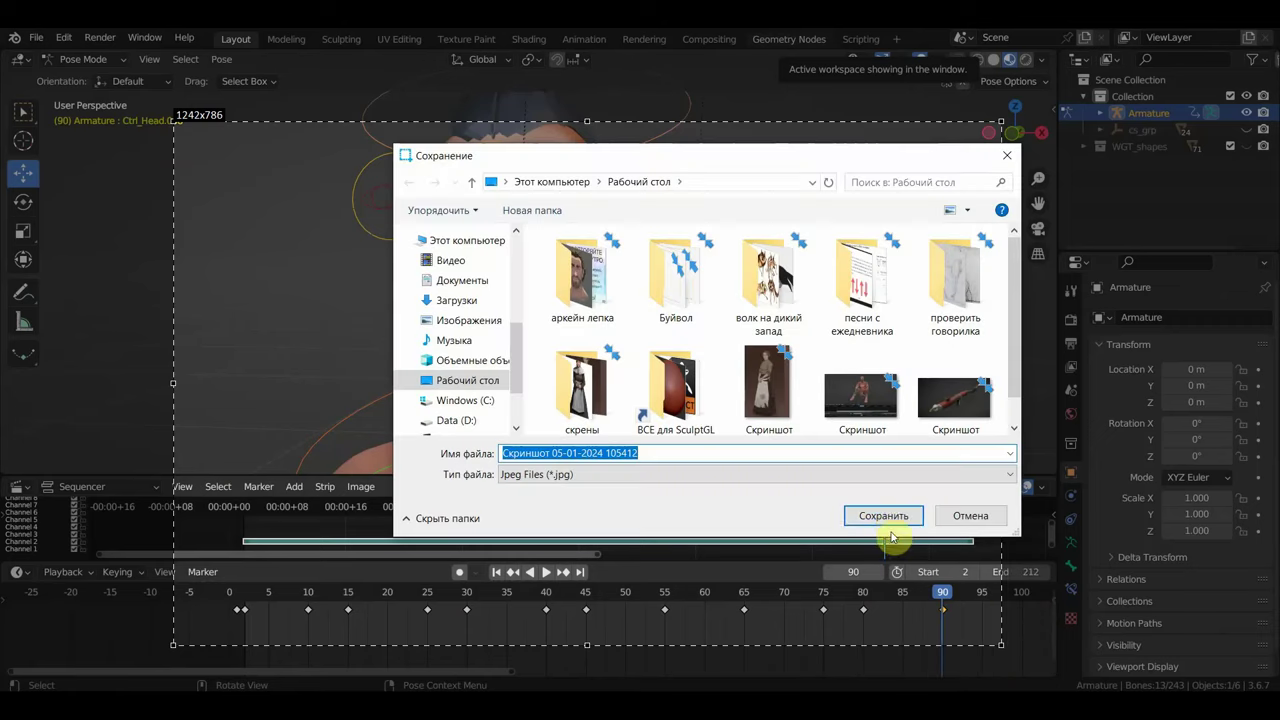
pyautogui.click(888, 518)
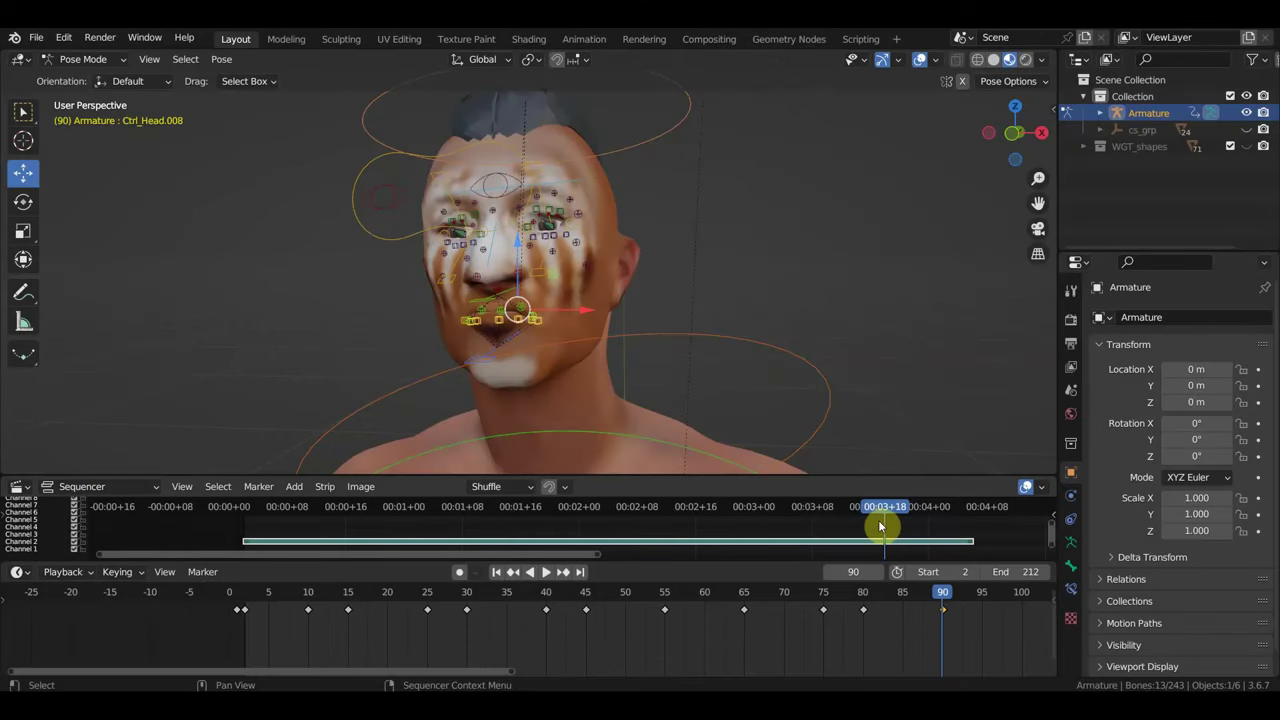
pyautogui.scroll(-3, 746, 392)
pyautogui.scroll(-2, 744, 397)
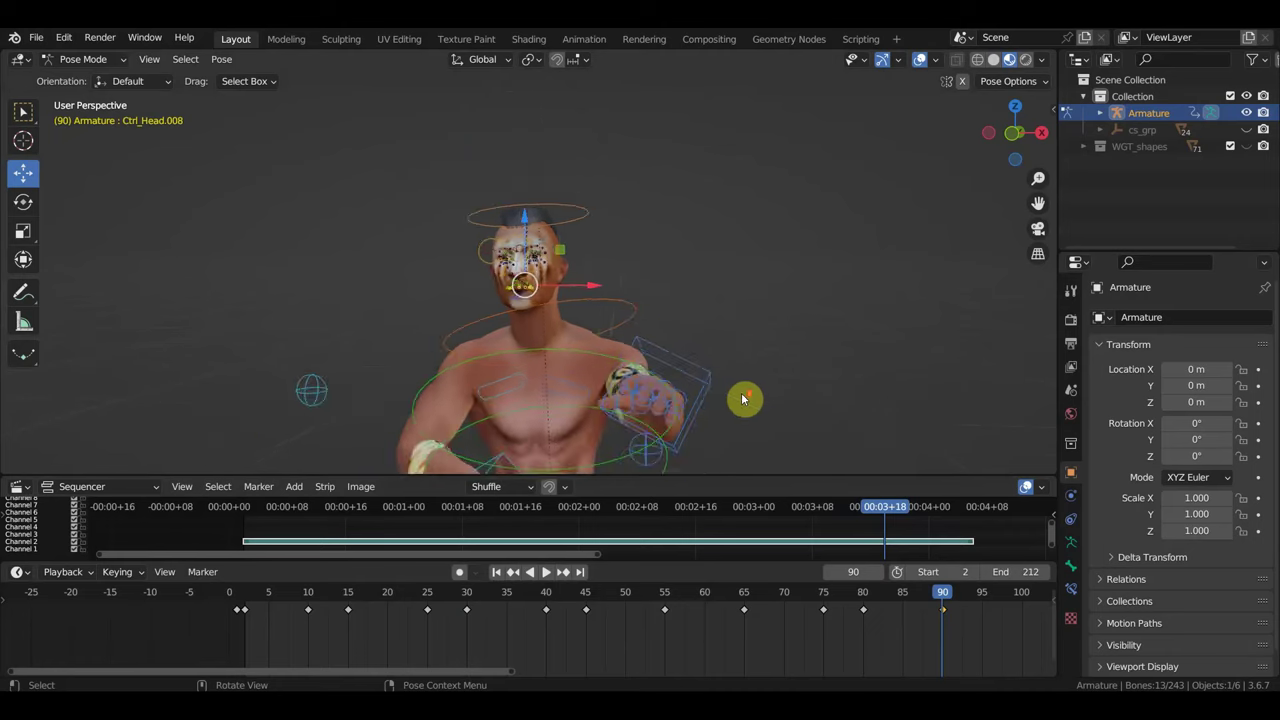
pyautogui.scroll(-1, 742, 399)
pyautogui.scroll(-1, 740, 370)
pyautogui.scroll(-2, 742, 290)
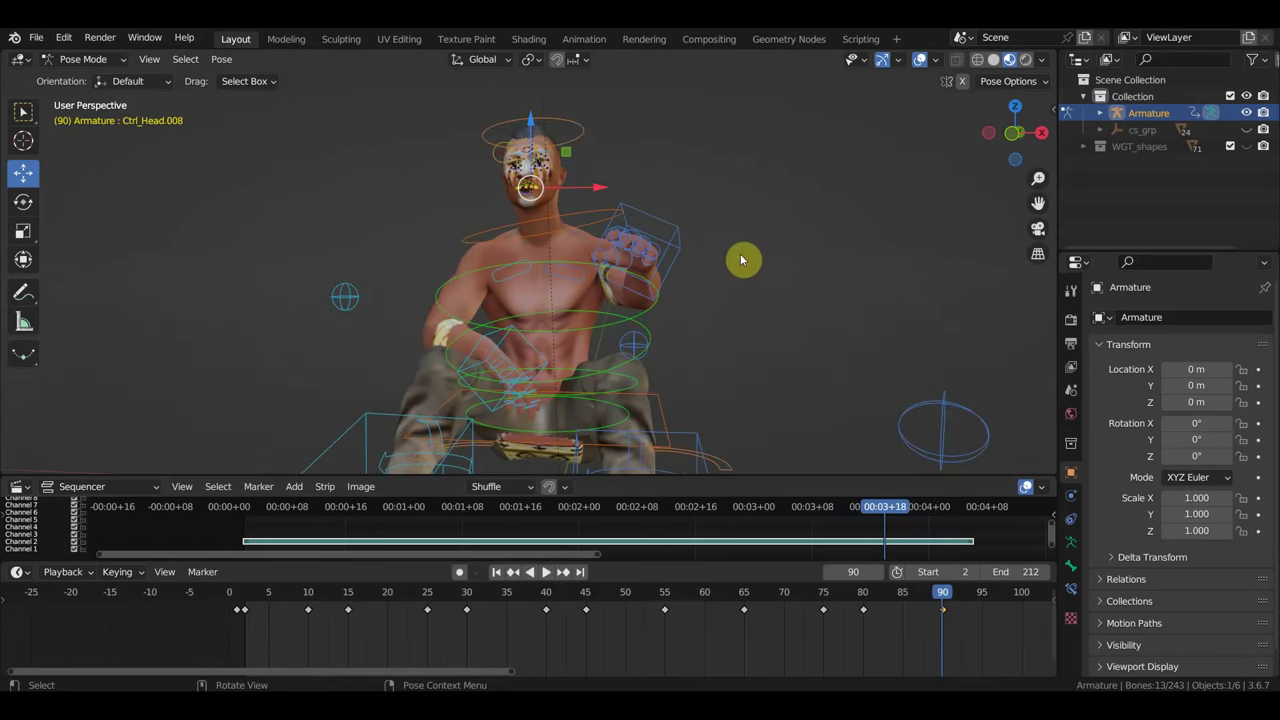
pyautogui.scroll(-1, 740, 265)
pyautogui.scroll(-2, 733, 290)
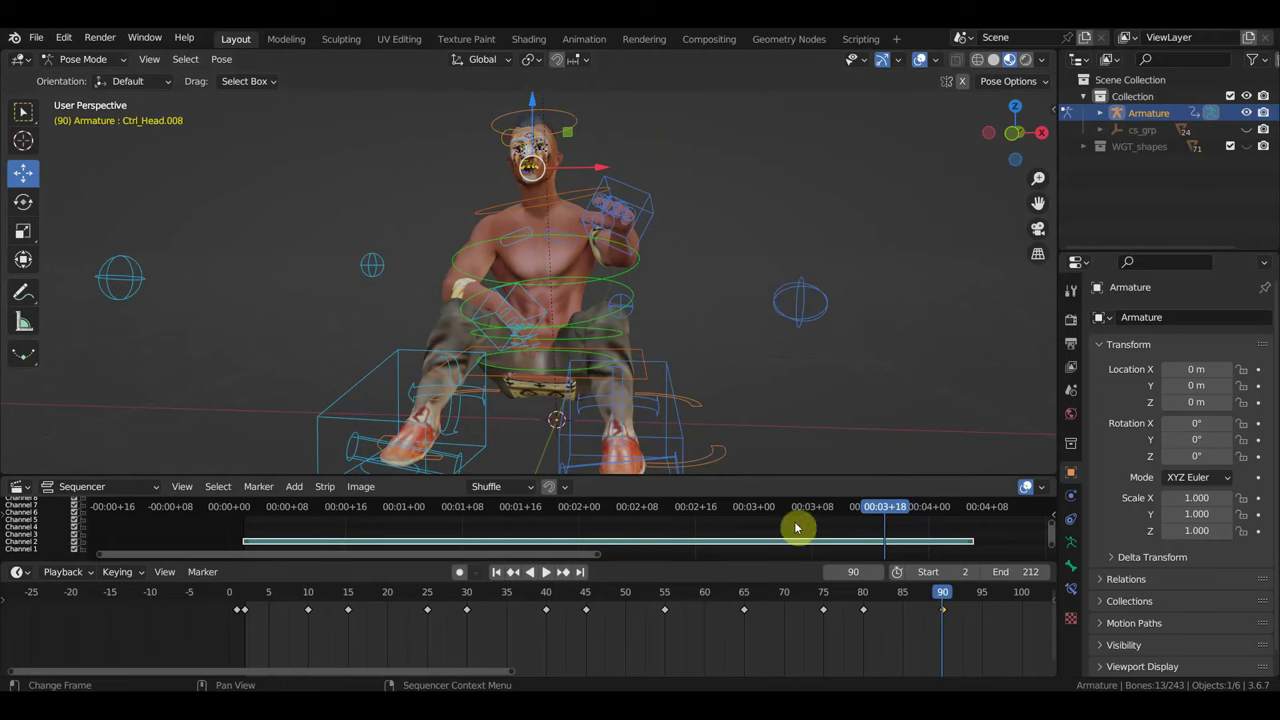
pyautogui.moveTo(876, 512)
pyautogui.mouseDown()
pyautogui.moveTo(243, 543)
pyautogui.moveTo(466, 583)
pyautogui.moveTo(914, 606)
pyautogui.moveTo(815, 622)
pyautogui.moveTo(451, 623)
pyautogui.moveTo(343, 603)
pyautogui.mouseUp()
pyautogui.press('KP_1')
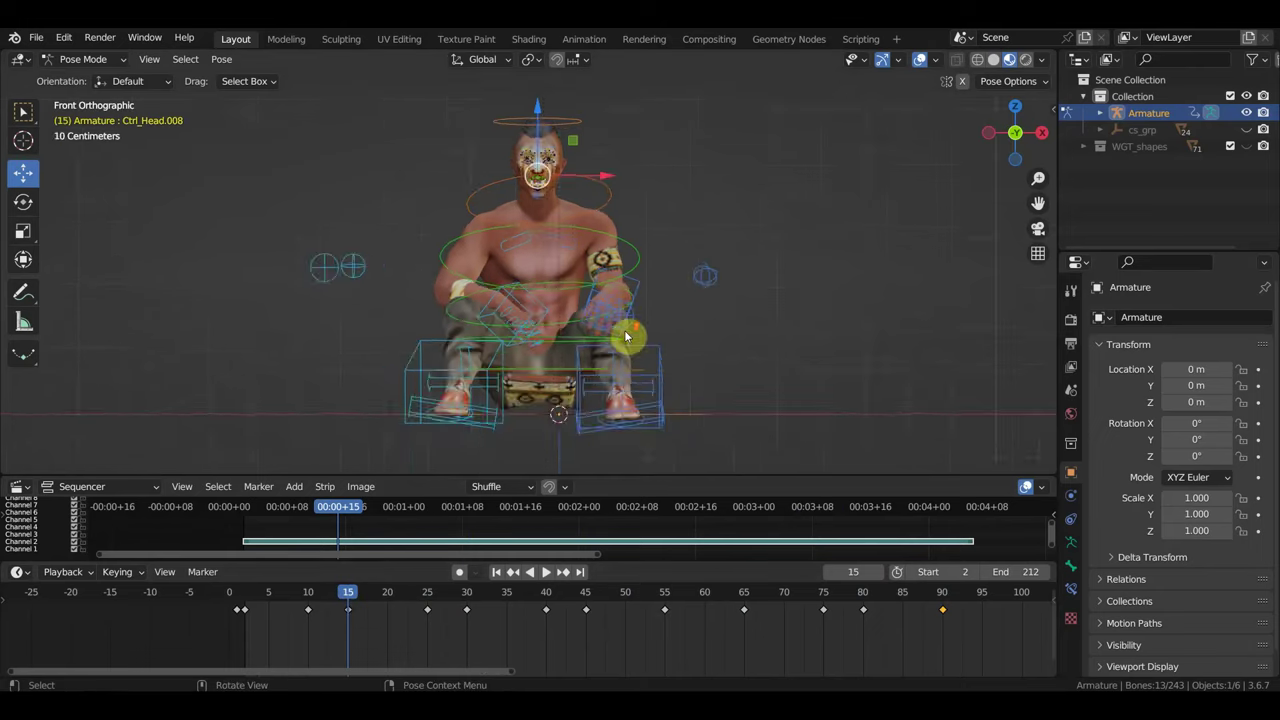
pyautogui.scroll(2, 625, 336)
pyautogui.scroll(2, 628, 322)
pyautogui.scroll(2, 651, 364)
pyautogui.scroll(2, 640, 420)
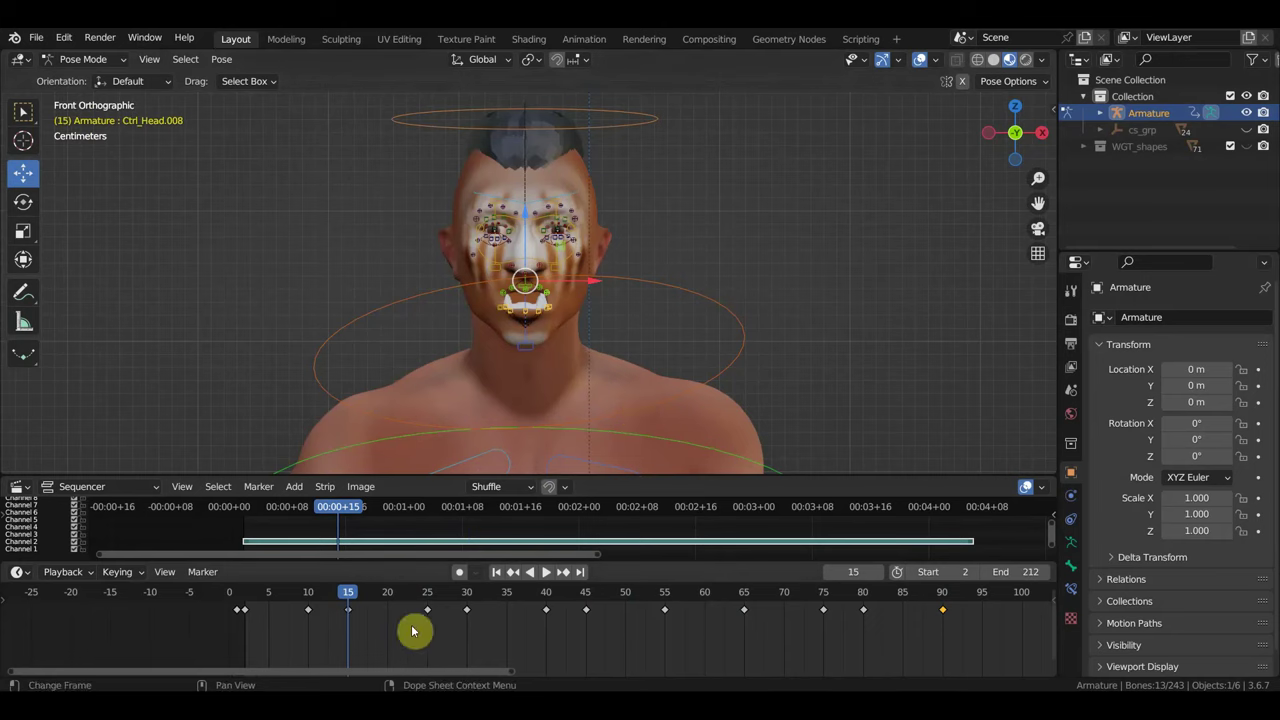
pyautogui.press('space')
pyautogui.moveTo(343, 600)
pyautogui.mouseDown()
pyautogui.moveTo(281, 592)
pyautogui.moveTo(800, 608)
pyautogui.moveTo(863, 615)
pyautogui.moveTo(774, 622)
pyautogui.moveTo(909, 629)
pyautogui.moveTo(744, 632)
pyautogui.moveTo(780, 640)
pyautogui.mouseUp()
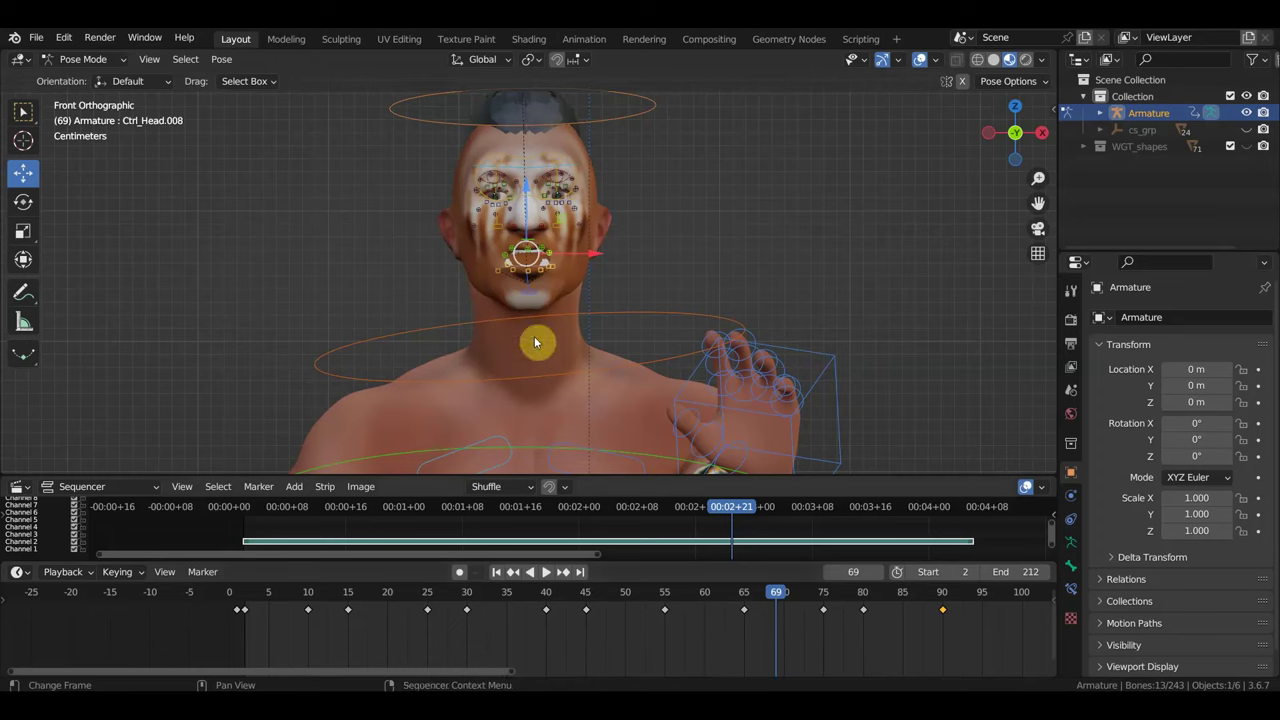
pyautogui.click(253, 595)
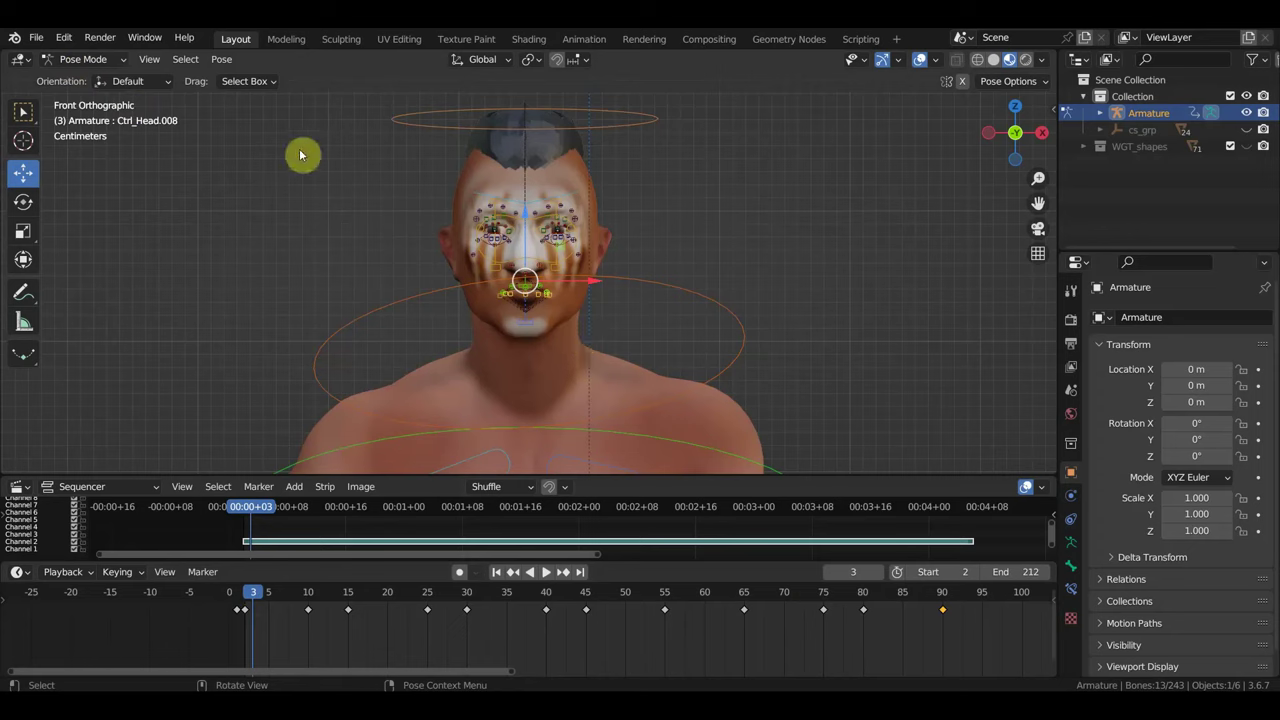
# - Switch to Object Mode, select the head mesh and show its Object Data properties
pyautogui.click(85, 60)
pyautogui.click(91, 79)
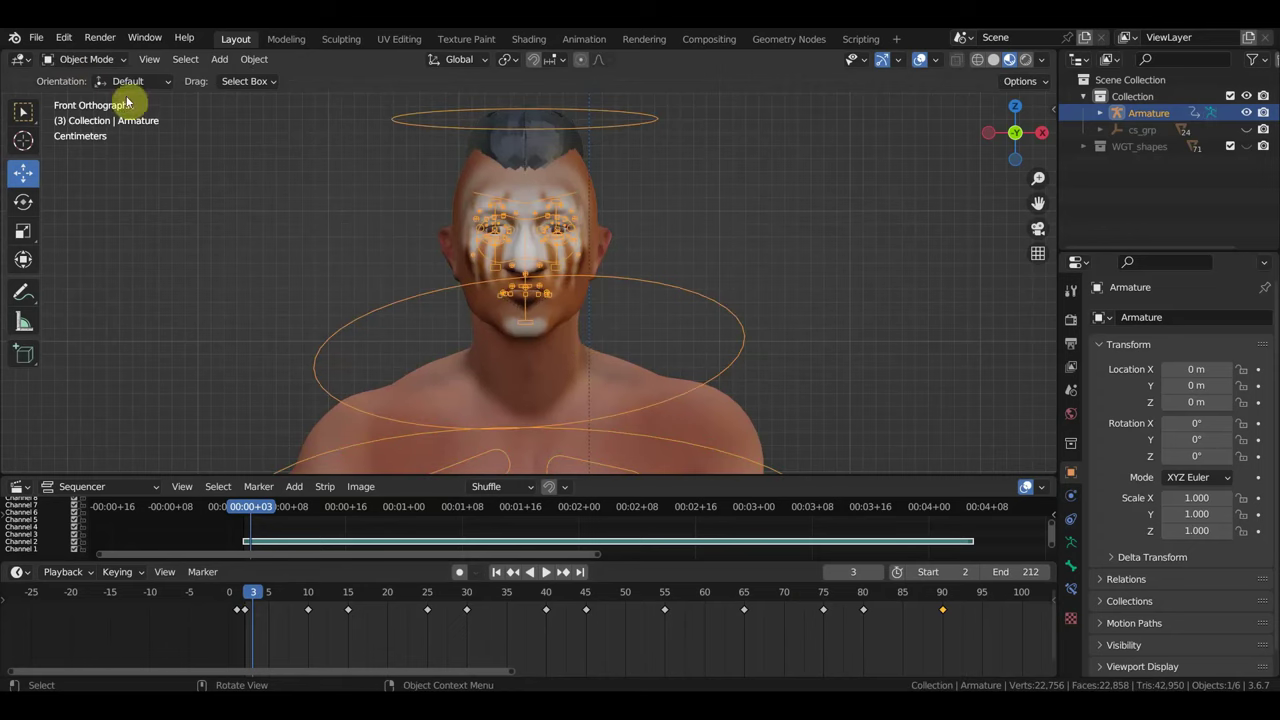
pyautogui.click(591, 215)
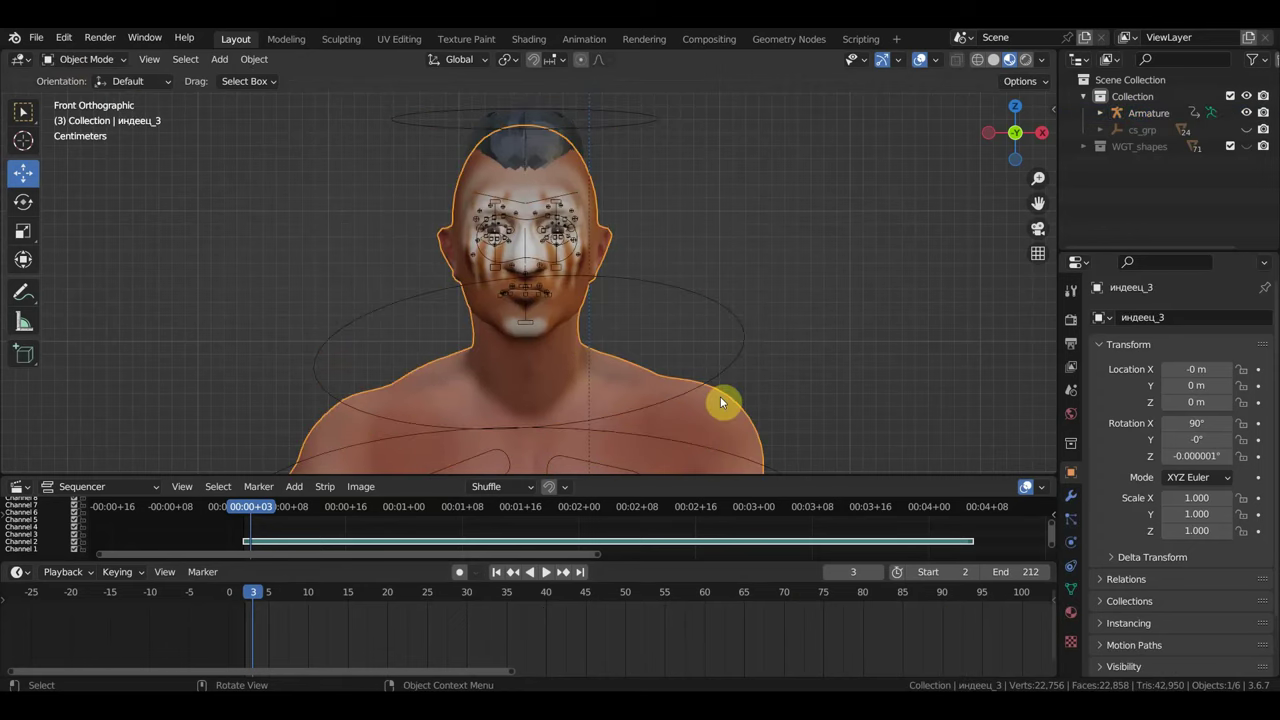
pyautogui.click(1071, 588)
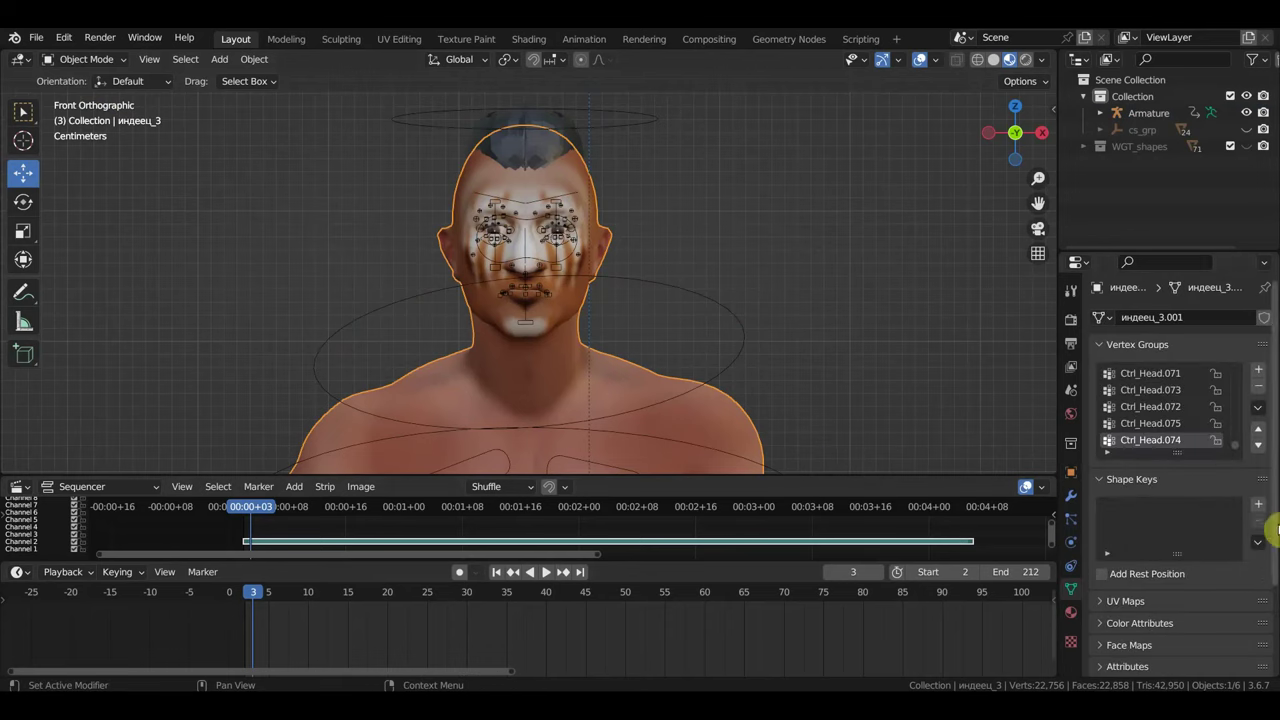
# - Add Basis and Key 1 shape keys, set Key 1 to 1.000, and enter Sculpt Mode
pyautogui.click(1258, 505)
pyautogui.click(1258, 505)
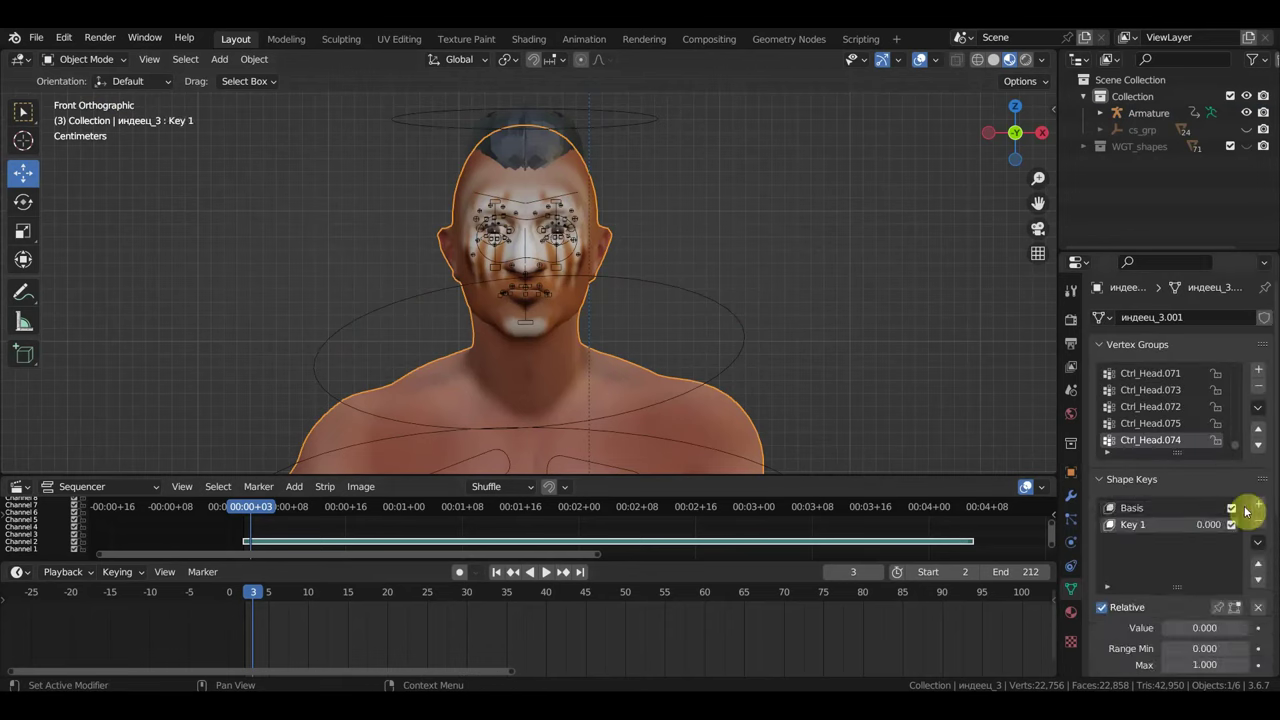
pyautogui.moveTo(1170, 628); pyautogui.dragTo(1240, 628)
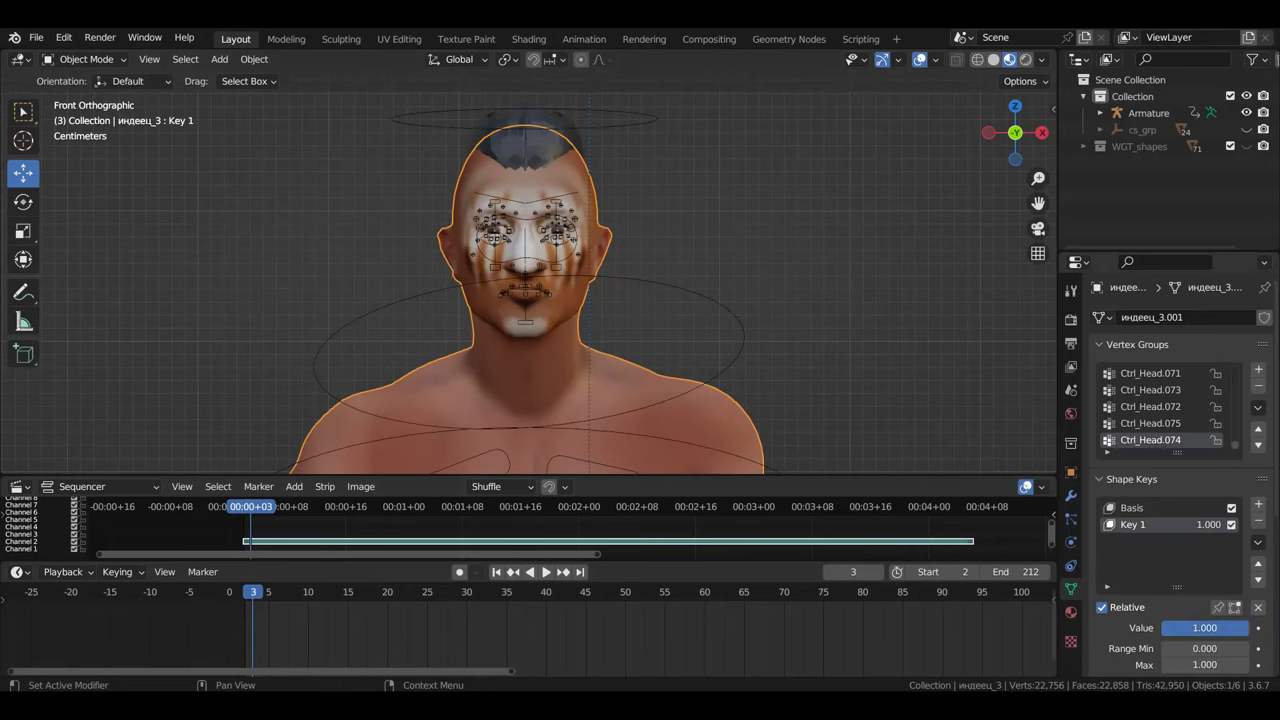
pyautogui.click(98, 62)
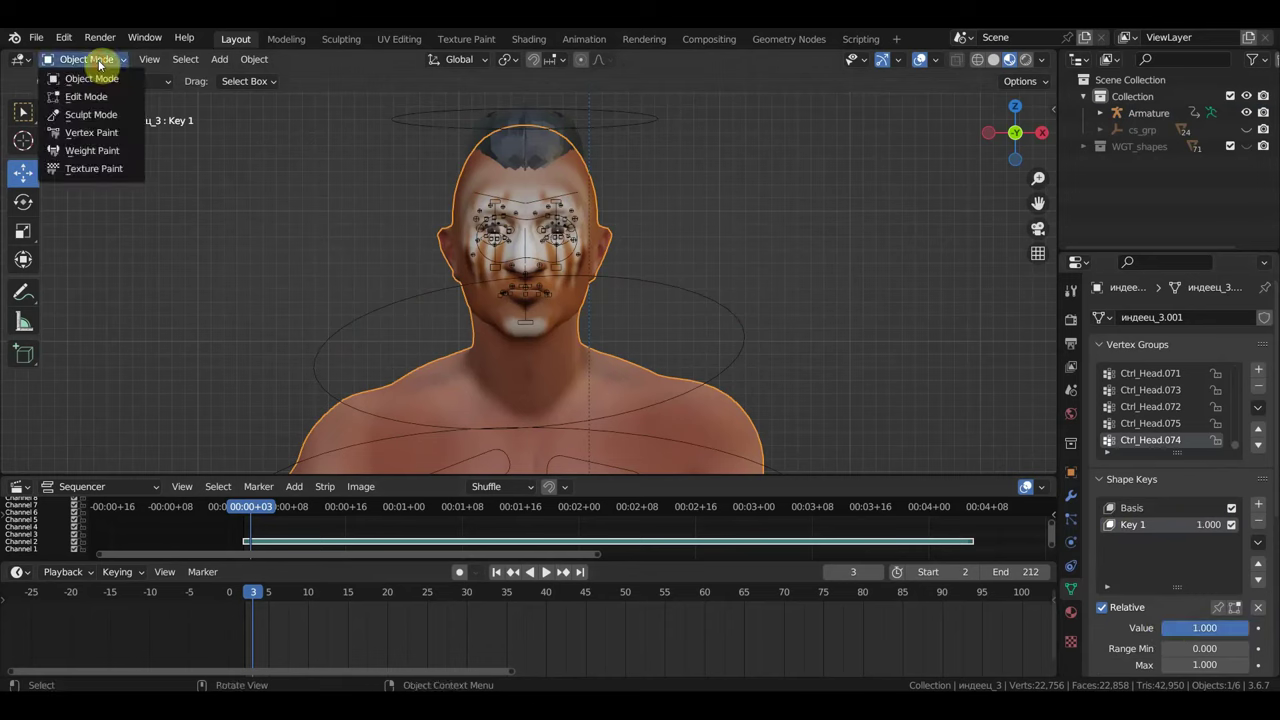
pyautogui.click(100, 116)
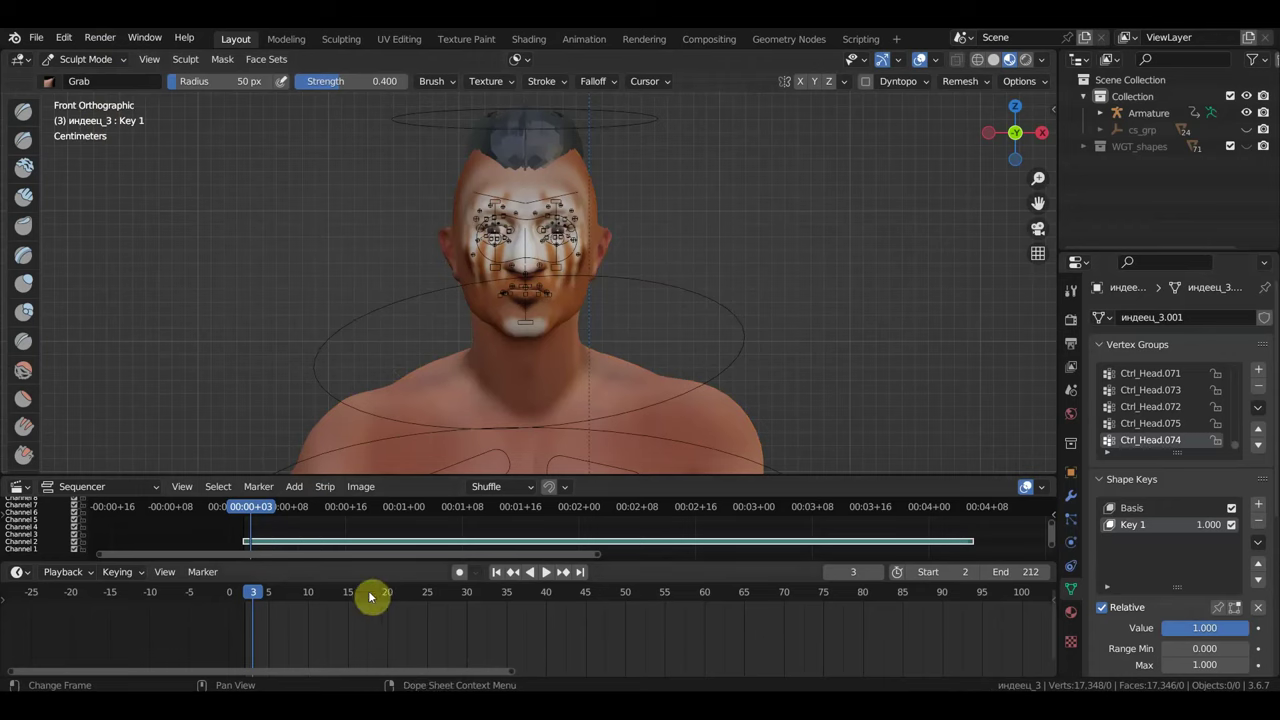
# - Stop playback at frame 26 and set the Grab brush radius to 82 px
pyautogui.click(546, 572)
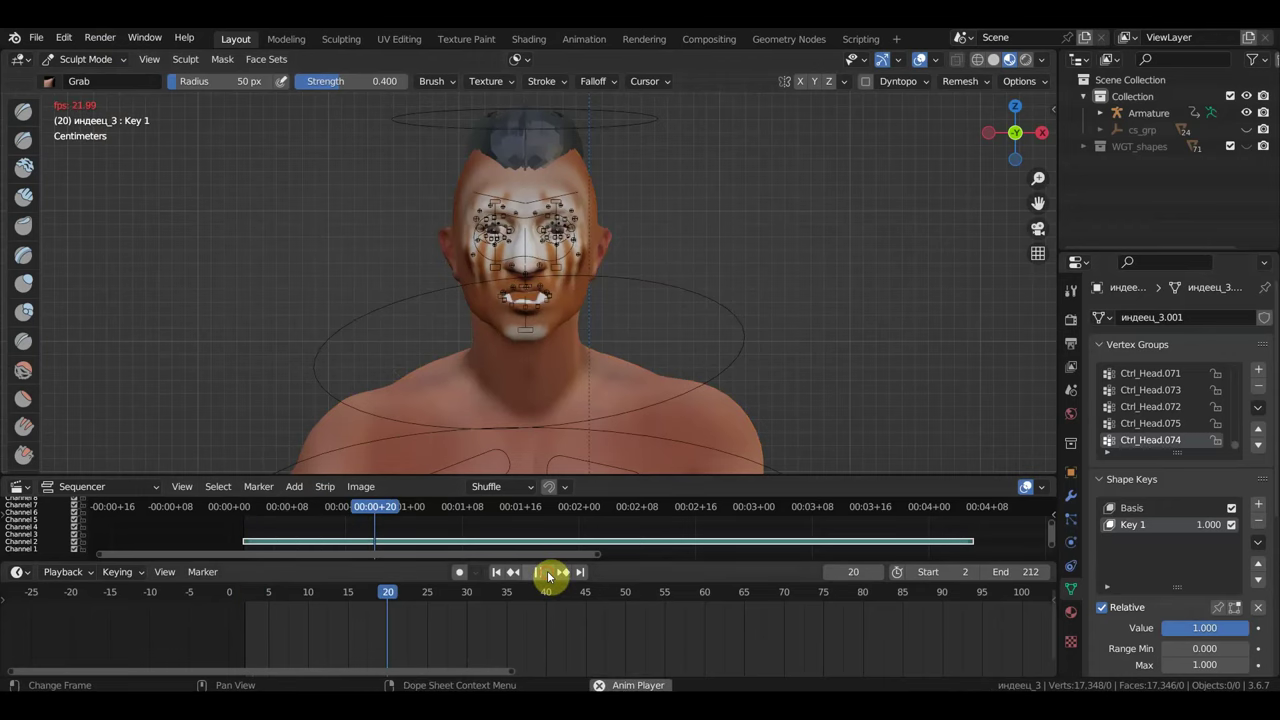
pyautogui.click(546, 572)
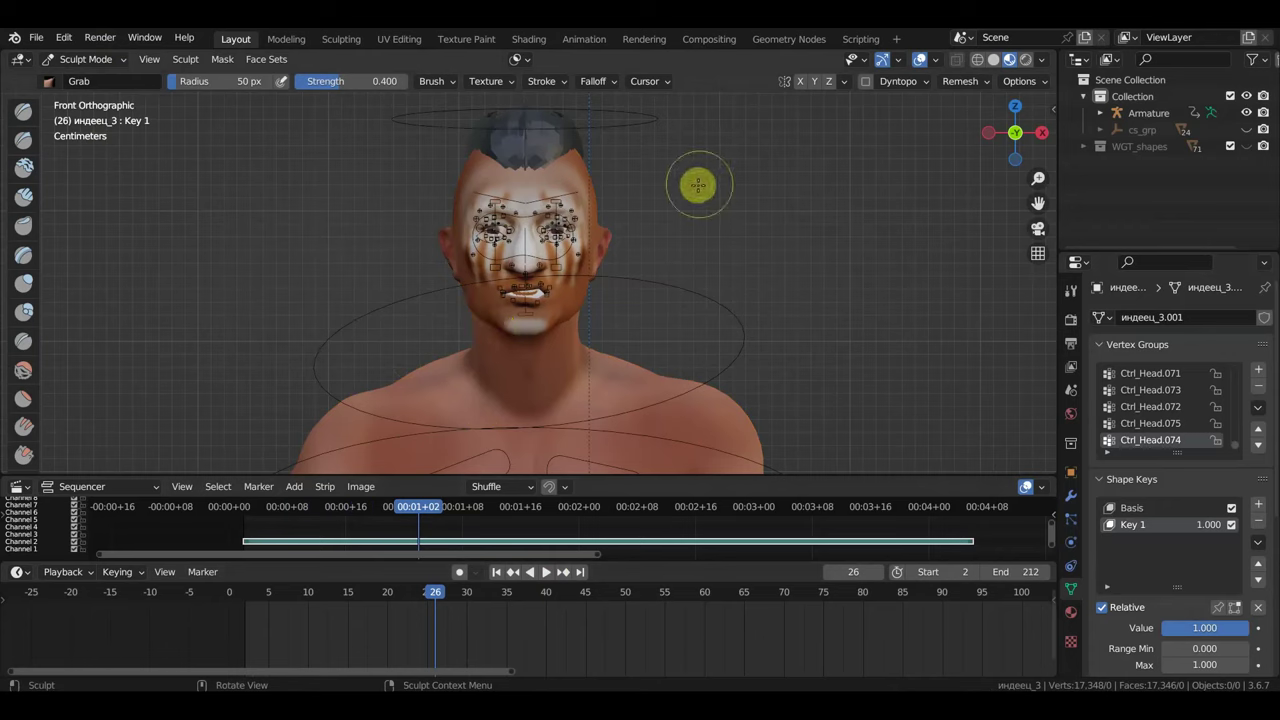
pyautogui.press('f')
pyautogui.click(664, 261)
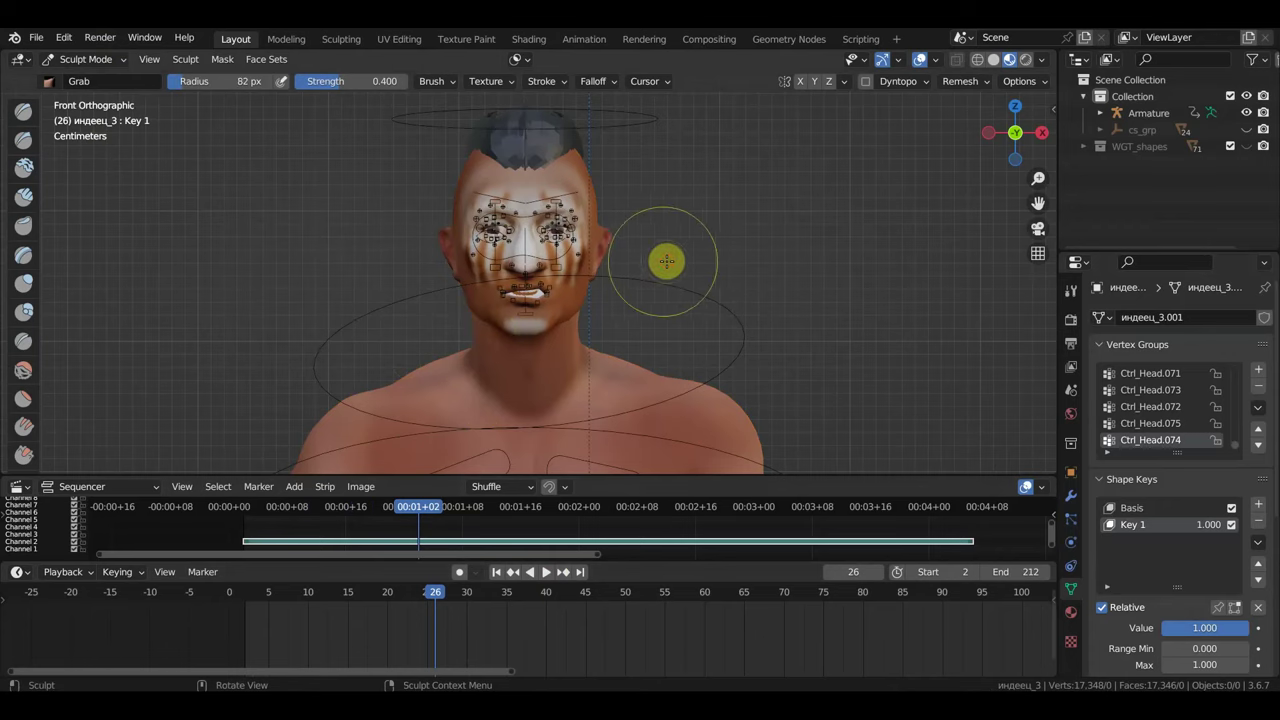
# - Grab-sculpt the cheeks and mouth side, then keyframe Key 1's value at frame 26
pyautogui.moveTo(485, 264); pyautogui.dragTo(586, 252)
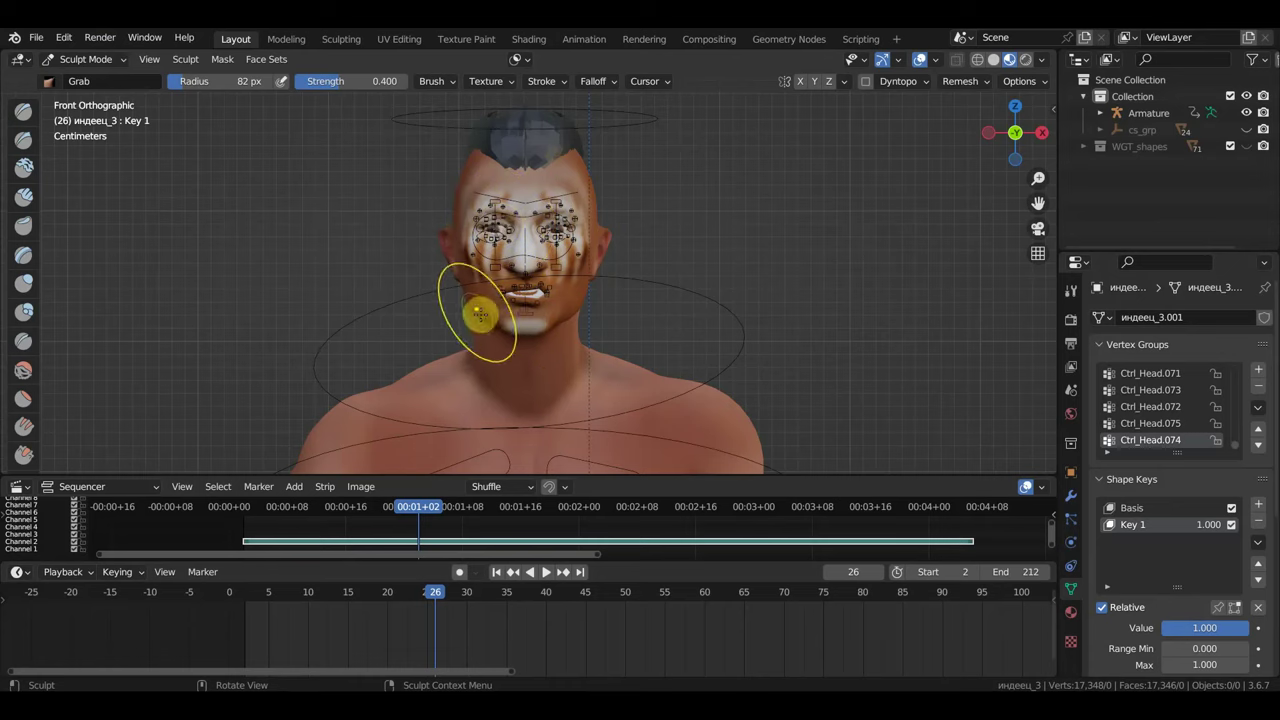
pyautogui.moveTo(480, 309); pyautogui.dragTo(474, 307)
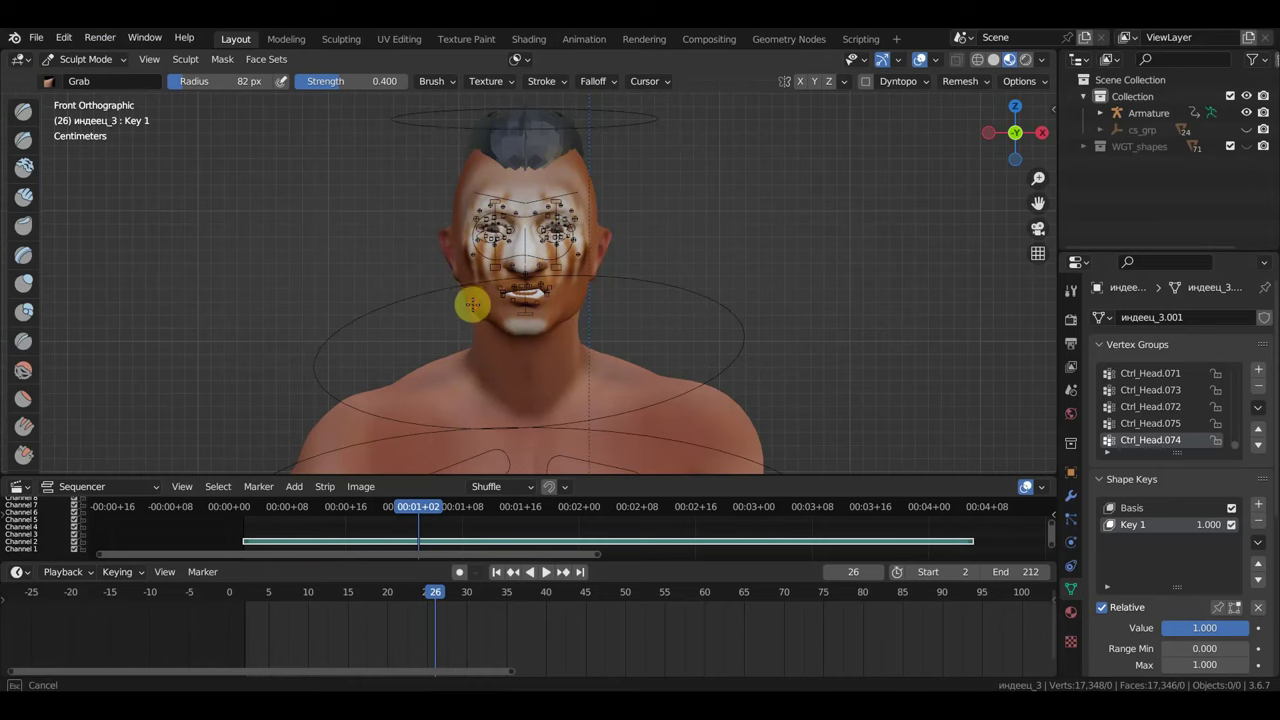
pyautogui.moveTo(472, 305)
pyautogui.mouseDown()
pyautogui.moveTo(578, 300)
pyautogui.moveTo(443, 242)
pyautogui.moveTo(600, 245)
pyautogui.moveTo(643, 260)
pyautogui.moveTo(606, 277)
pyautogui.mouseUp()
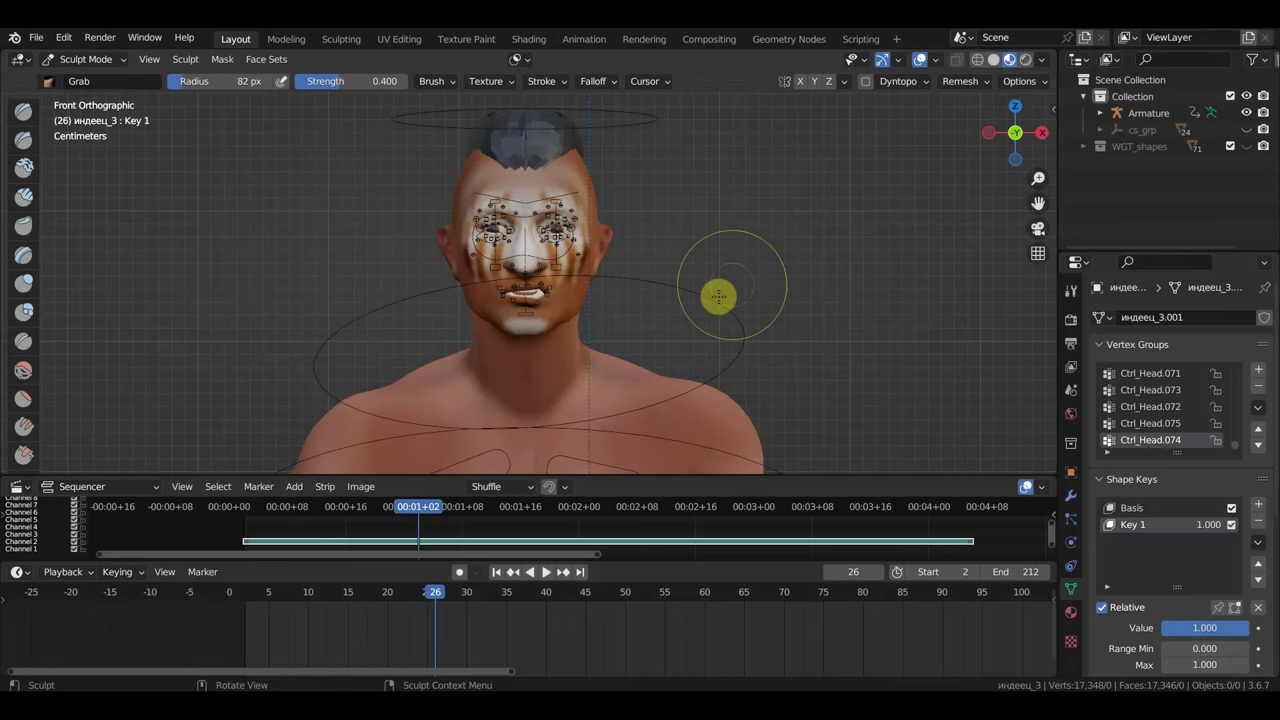
pyautogui.click(1258, 627)
# - At frame 2, keyframe Key 1 at 0.000, then play and scrub to preview the blend
pyautogui.moveTo(437, 597); pyautogui.dragTo(254, 597)
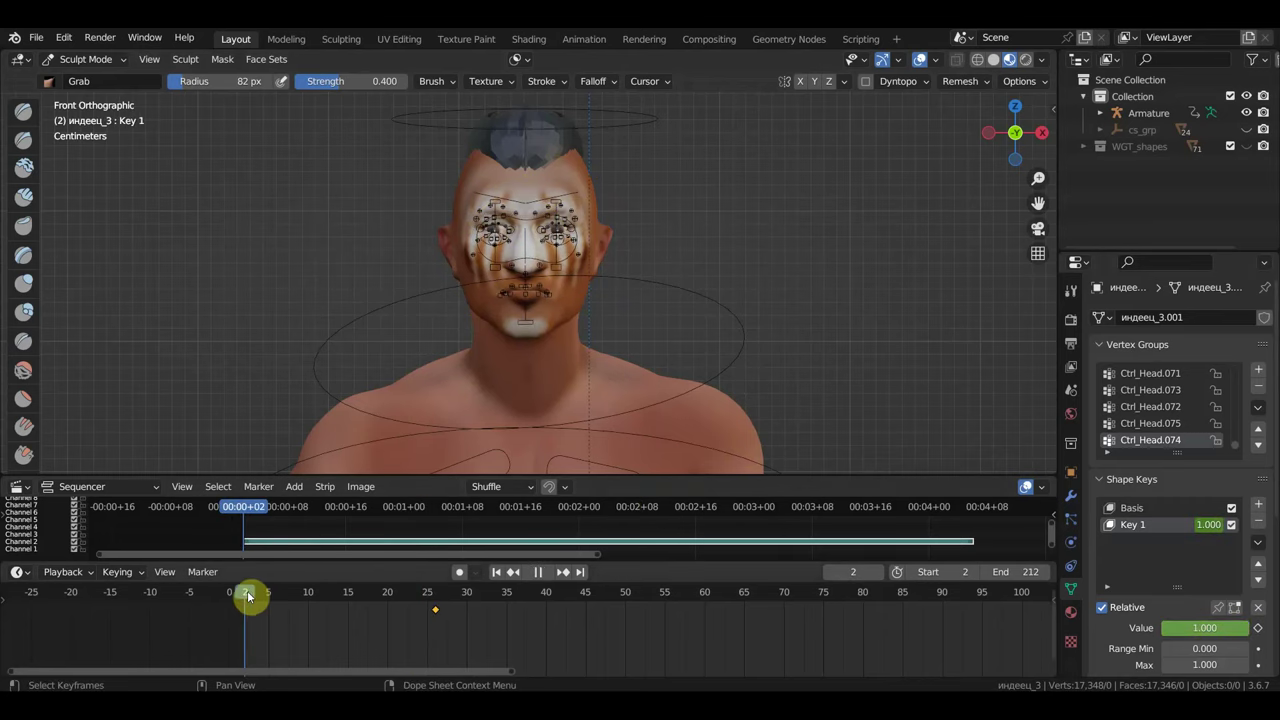
pyautogui.moveTo(1162, 632); pyautogui.dragTo(1140, 632)
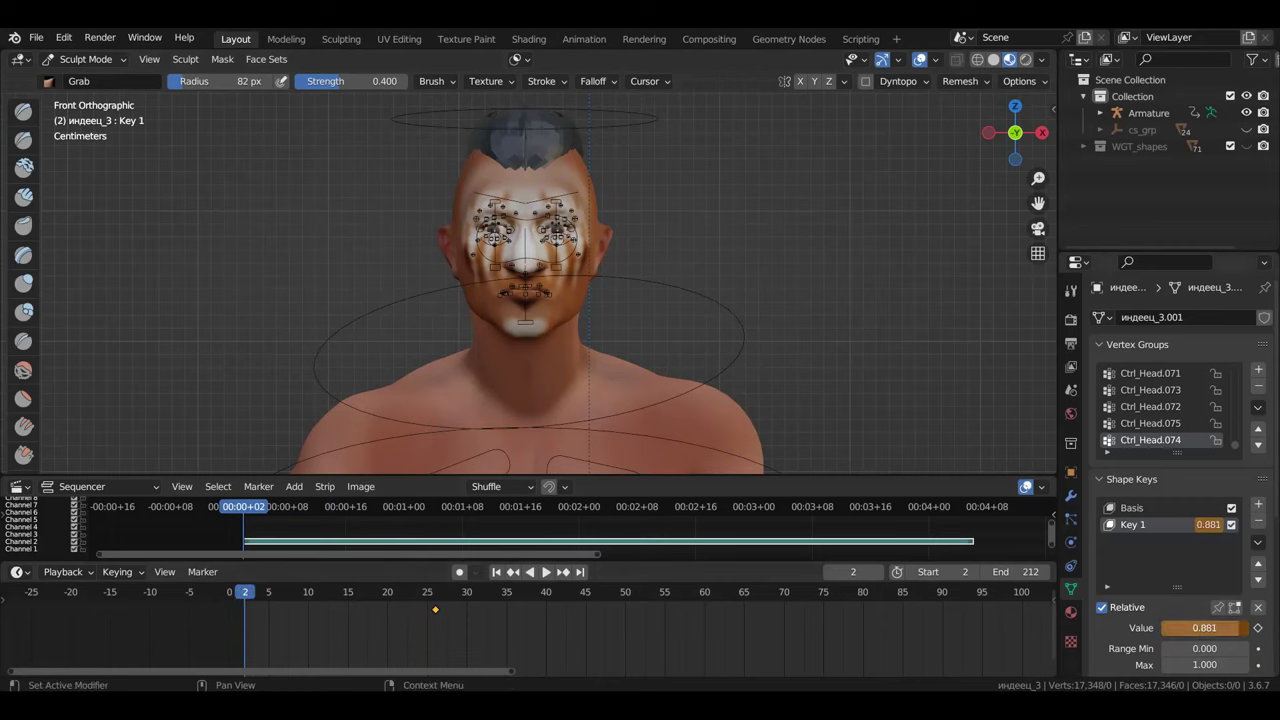
pyautogui.click(1259, 630)
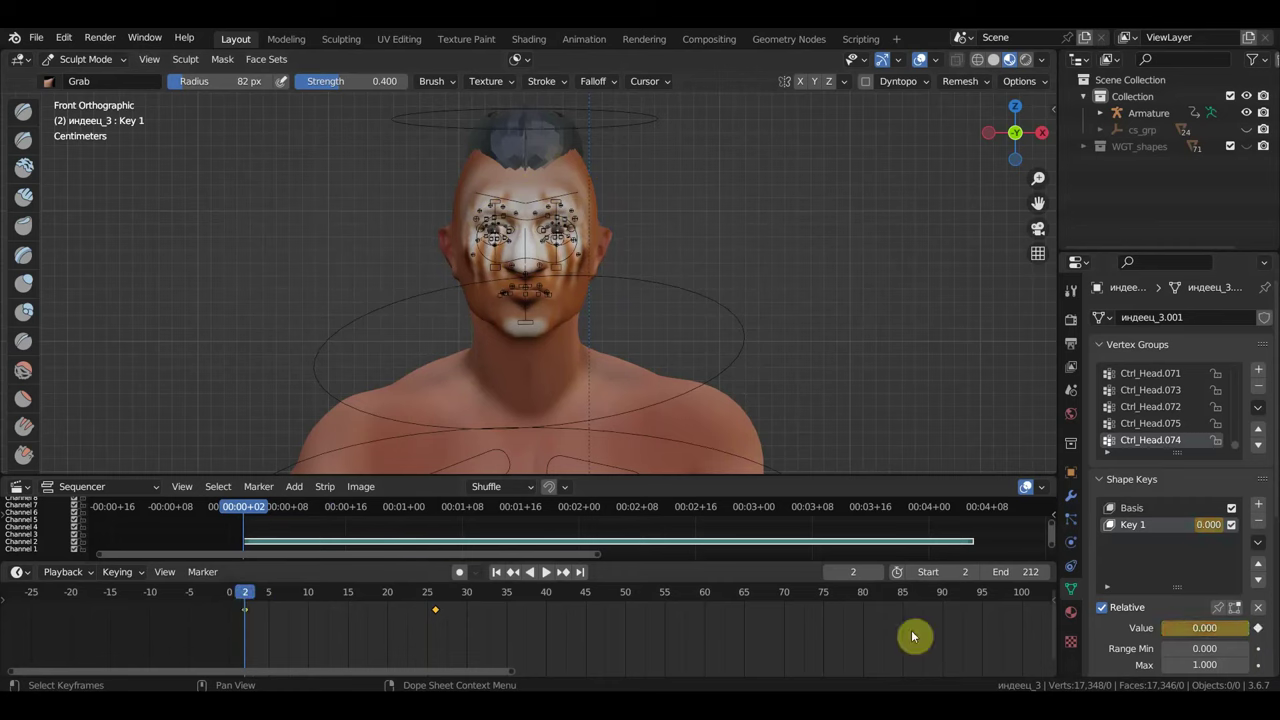
pyautogui.press('space')
pyautogui.moveTo(307, 610)
pyautogui.mouseDown()
pyautogui.moveTo(423, 608)
pyautogui.moveTo(323, 603)
pyautogui.moveTo(449, 634)
pyautogui.moveTo(435, 634)
pyautogui.mouseUp()
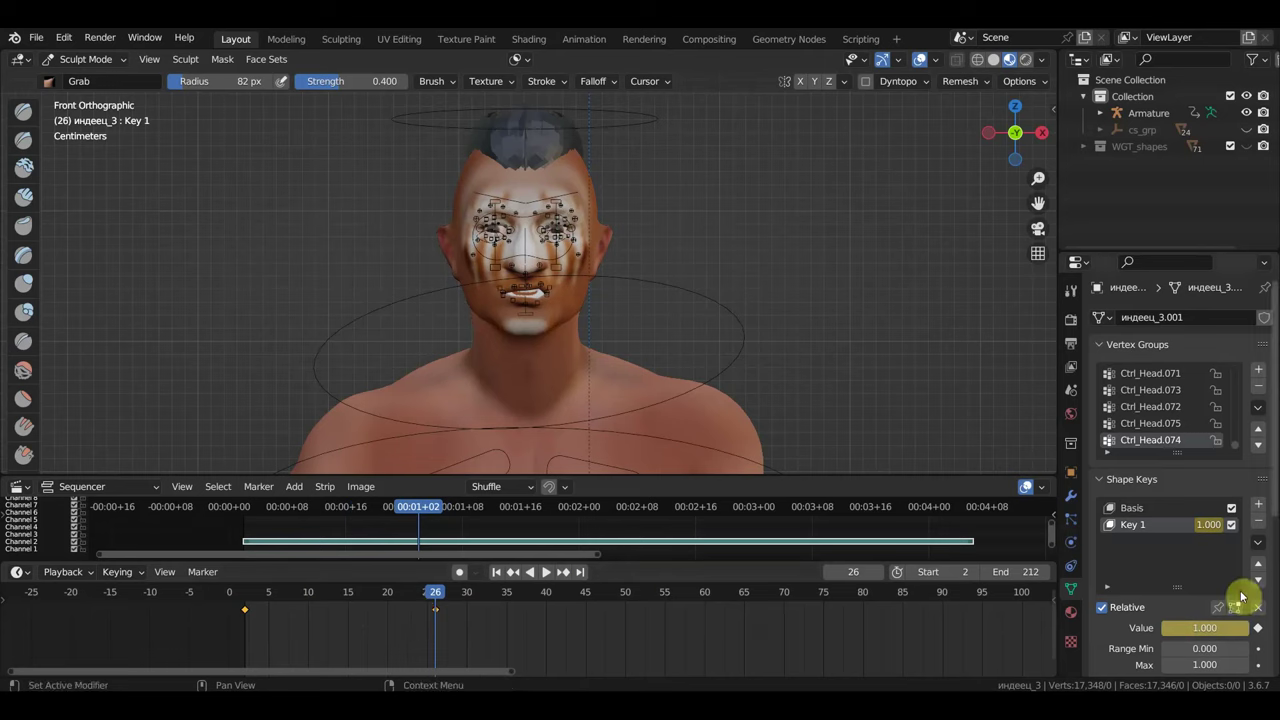
# - Add shape key Key 2 and move the playhead to frame 37
pyautogui.click(1261, 508)
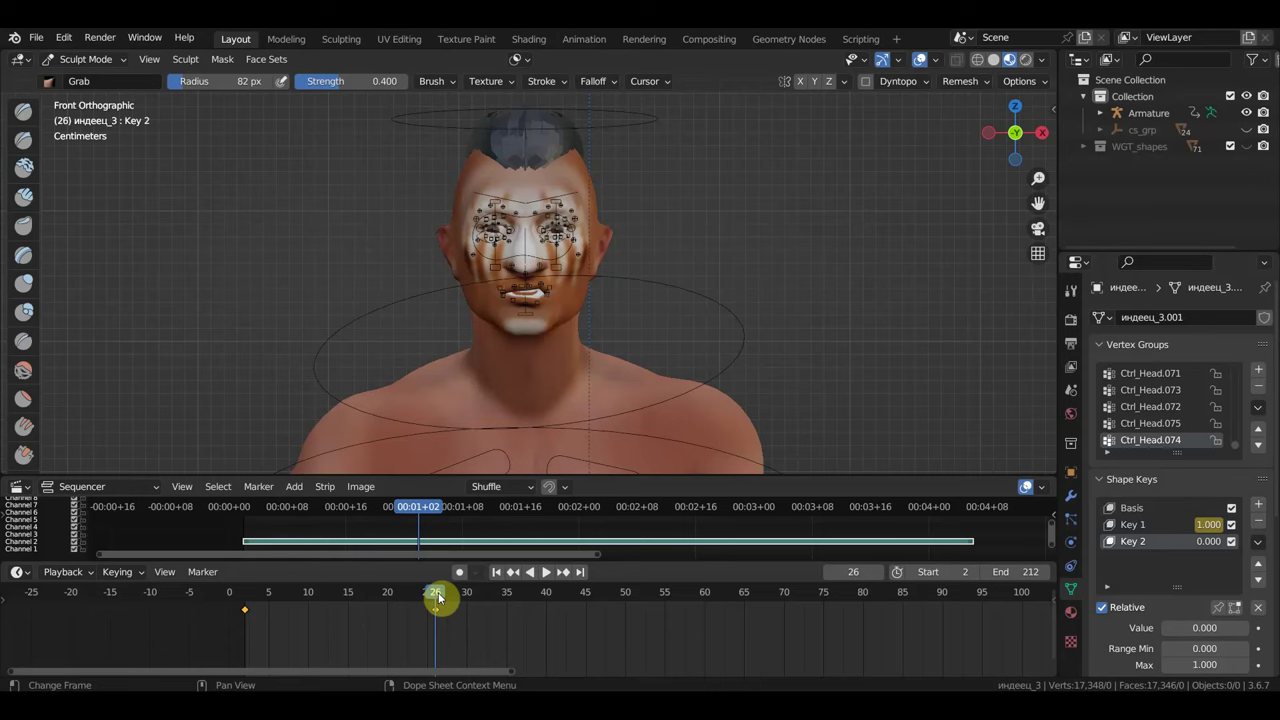
pyautogui.moveTo(438, 597)
pyautogui.mouseDown()
pyautogui.moveTo(538, 612)
pyautogui.moveTo(525, 625)
pyautogui.mouseUp()
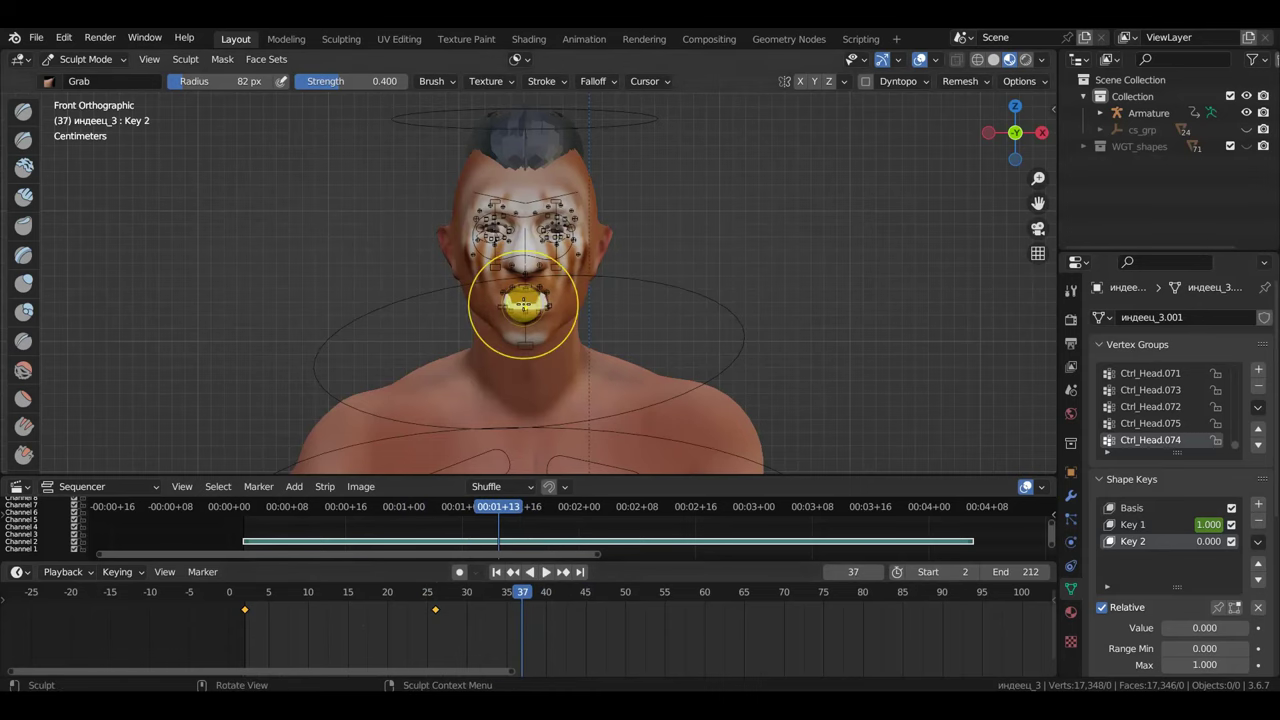
# - Set Key 2 to 1.000, pull the mouth open, reshape the lips and pull the nose tip
pyautogui.moveTo(1172, 628); pyautogui.dragTo(1222, 628)
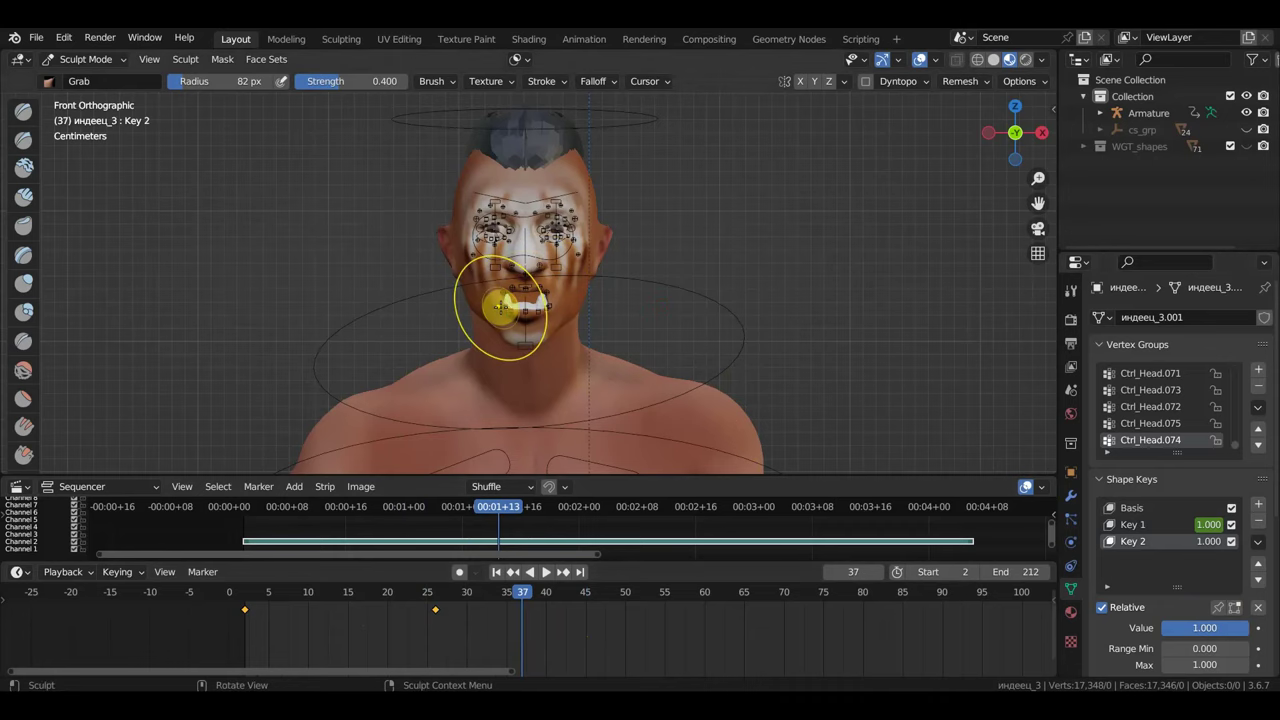
pyautogui.scroll(3, 502, 306)
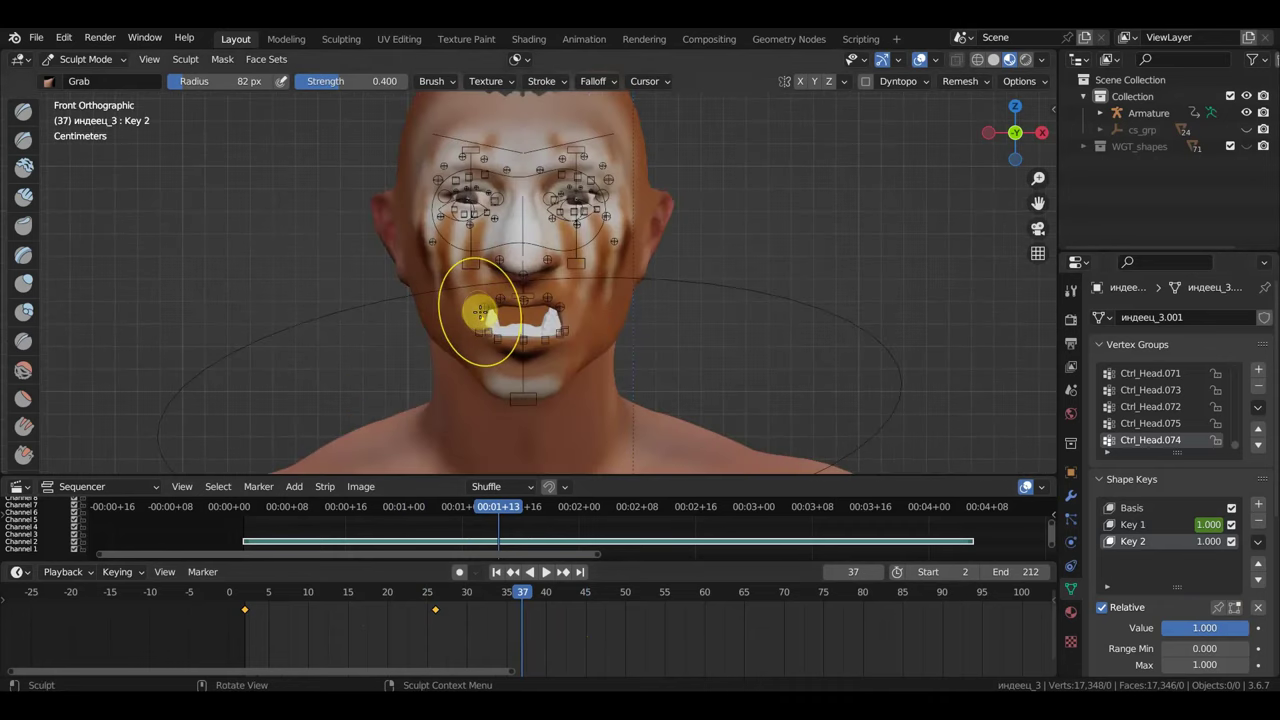
pyautogui.moveTo(486, 314); pyautogui.dragTo(583, 341)
pyautogui.moveTo(583, 341); pyautogui.dragTo(794, 346, button='middle')
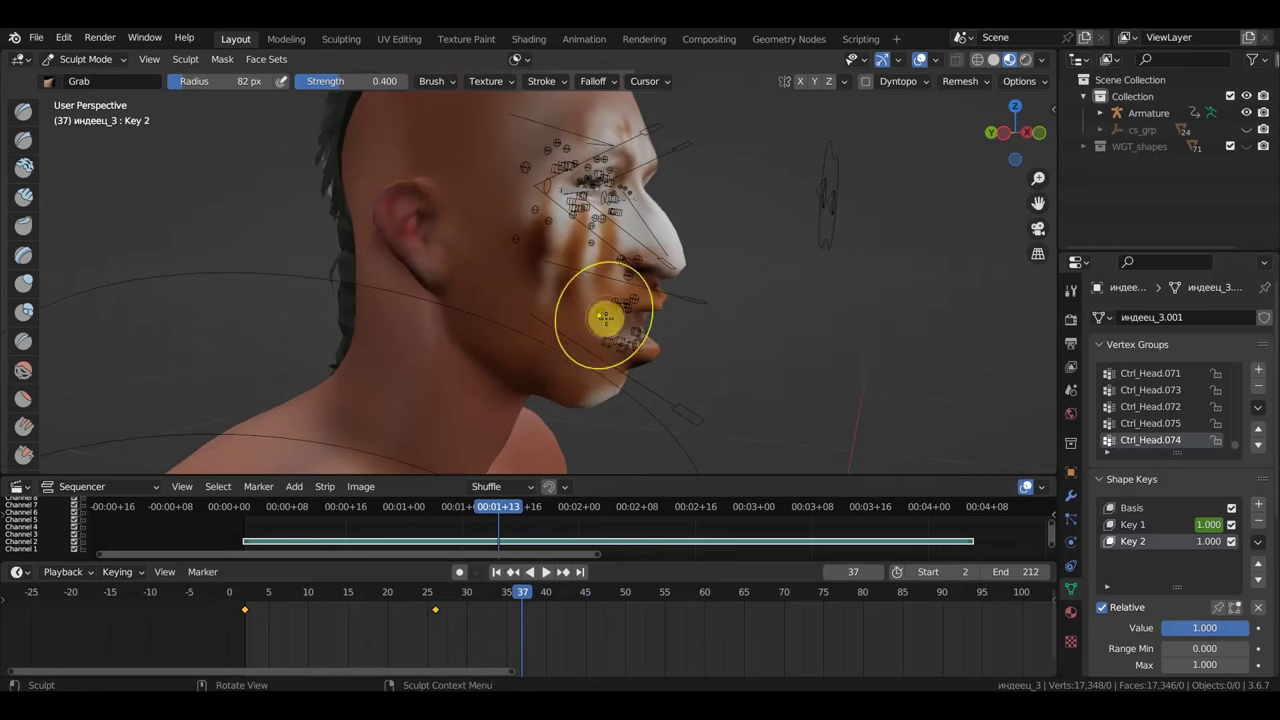
pyautogui.moveTo(610, 310); pyautogui.dragTo(628, 334)
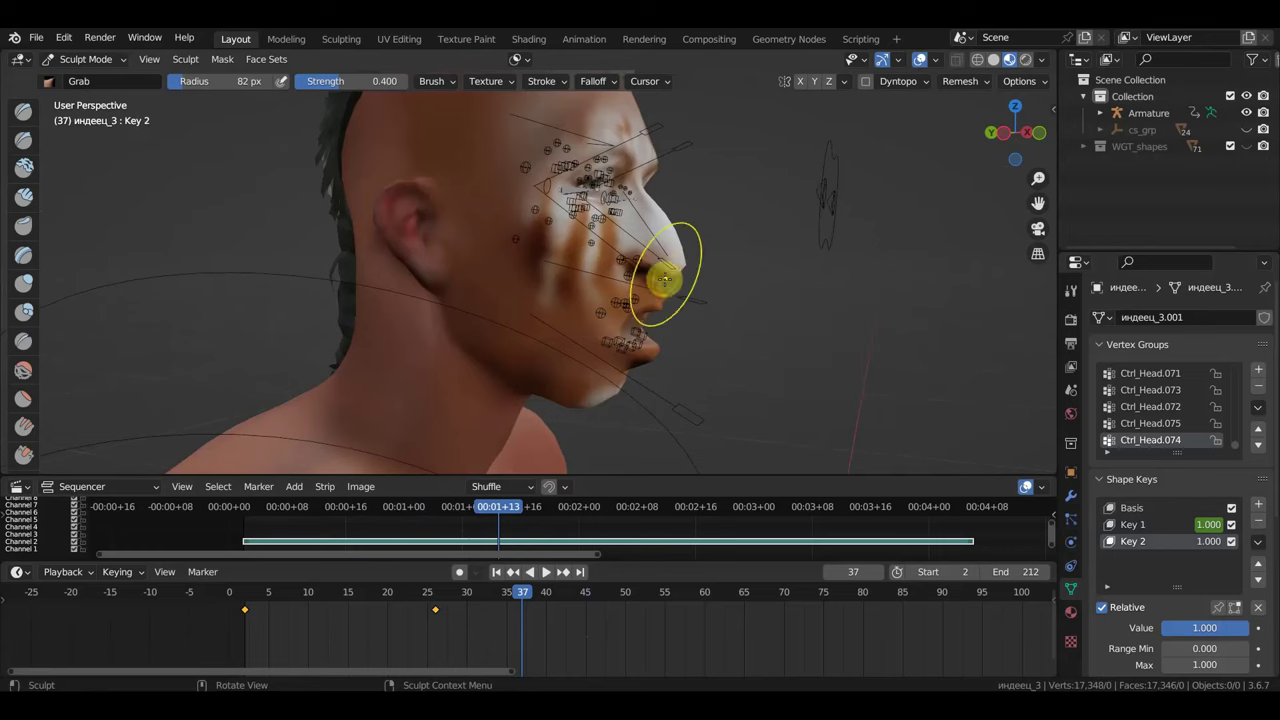
pyautogui.moveTo(675, 262)
pyautogui.mouseDown()
pyautogui.moveTo(662, 211)
pyautogui.moveTo(666, 223)
pyautogui.mouseUp()
pyautogui.moveTo(666, 223)
pyautogui.mouseDown(button='middle')
pyautogui.moveTo(686, 291)
pyautogui.moveTo(529, 249)
pyautogui.mouseUp(button='middle')
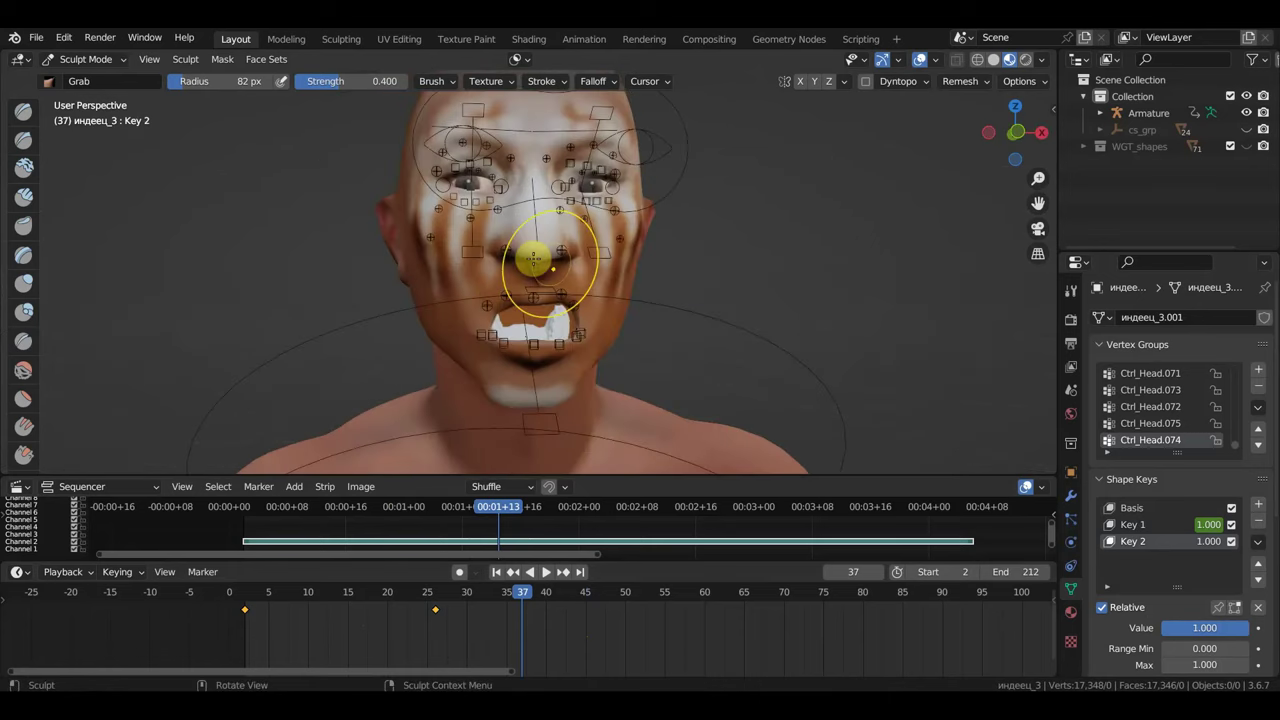
# - Try pulling the nose sideways twice, undoing each attempt
pyautogui.moveTo(511, 243); pyautogui.dragTo(572, 262)
pyautogui.hotkey('ctrl', 'z')
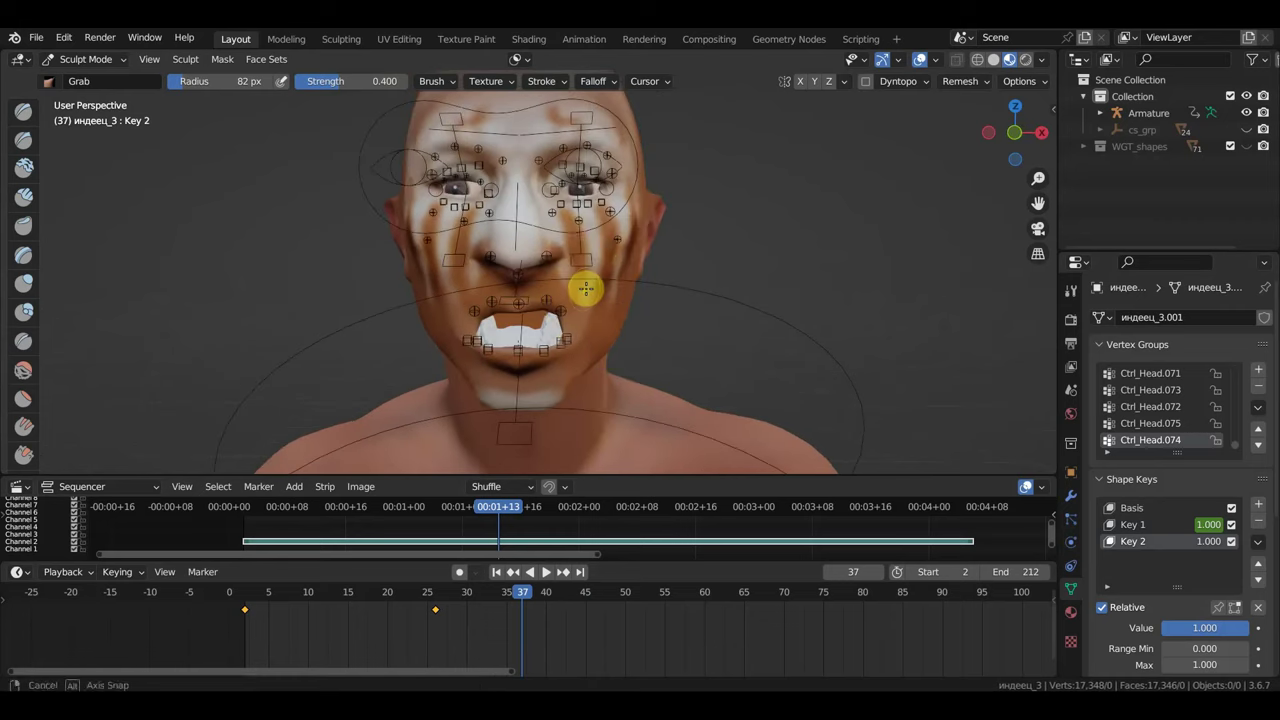
pyautogui.moveTo(508, 257); pyautogui.dragTo(571, 251)
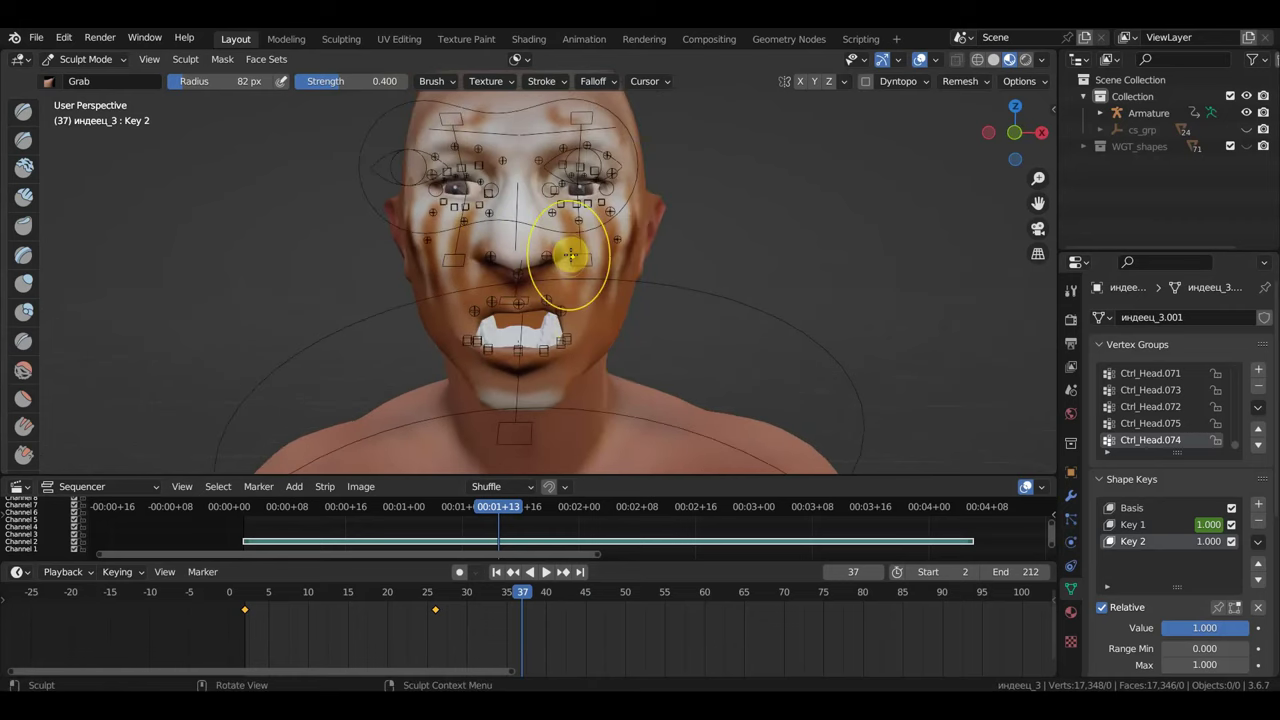
pyautogui.hotkey('ctrl', 'z')
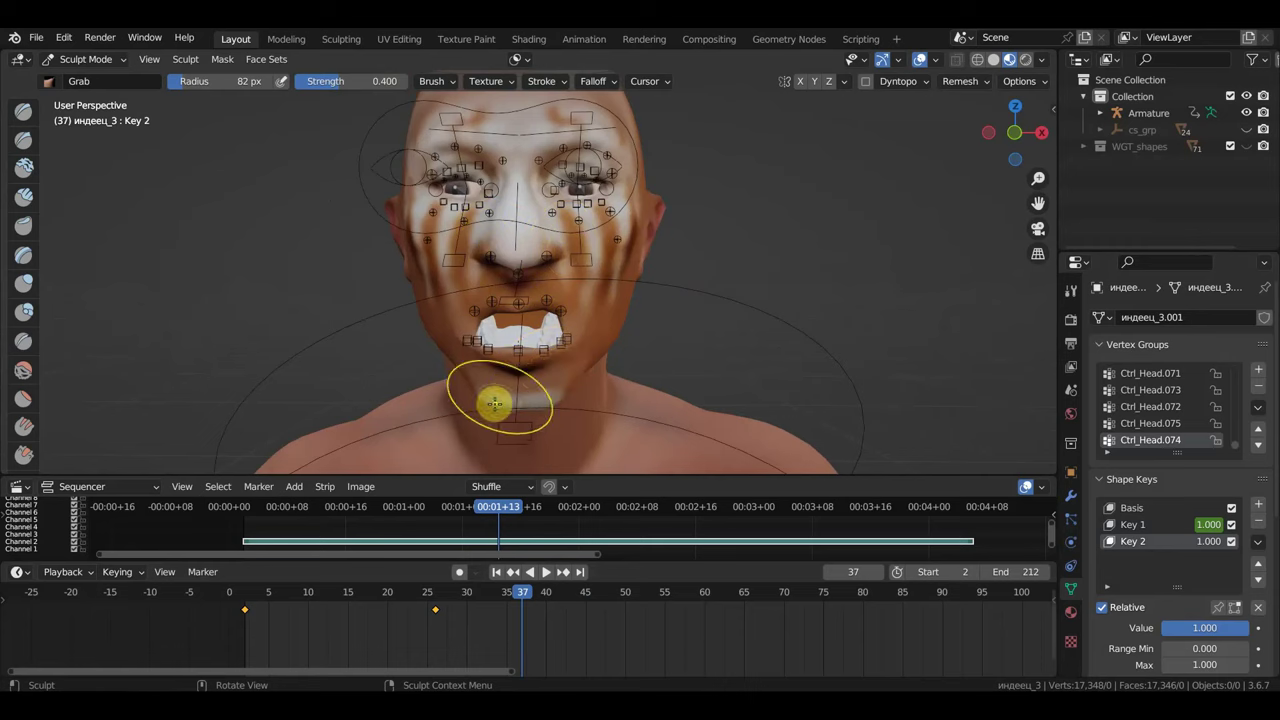
# - Reshape the lips, upper lip and right mouth corner, then pull both cheeks
pyautogui.moveTo(504, 357)
pyautogui.mouseDown()
pyautogui.moveTo(534, 357)
pyautogui.moveTo(543, 334)
pyautogui.mouseUp()
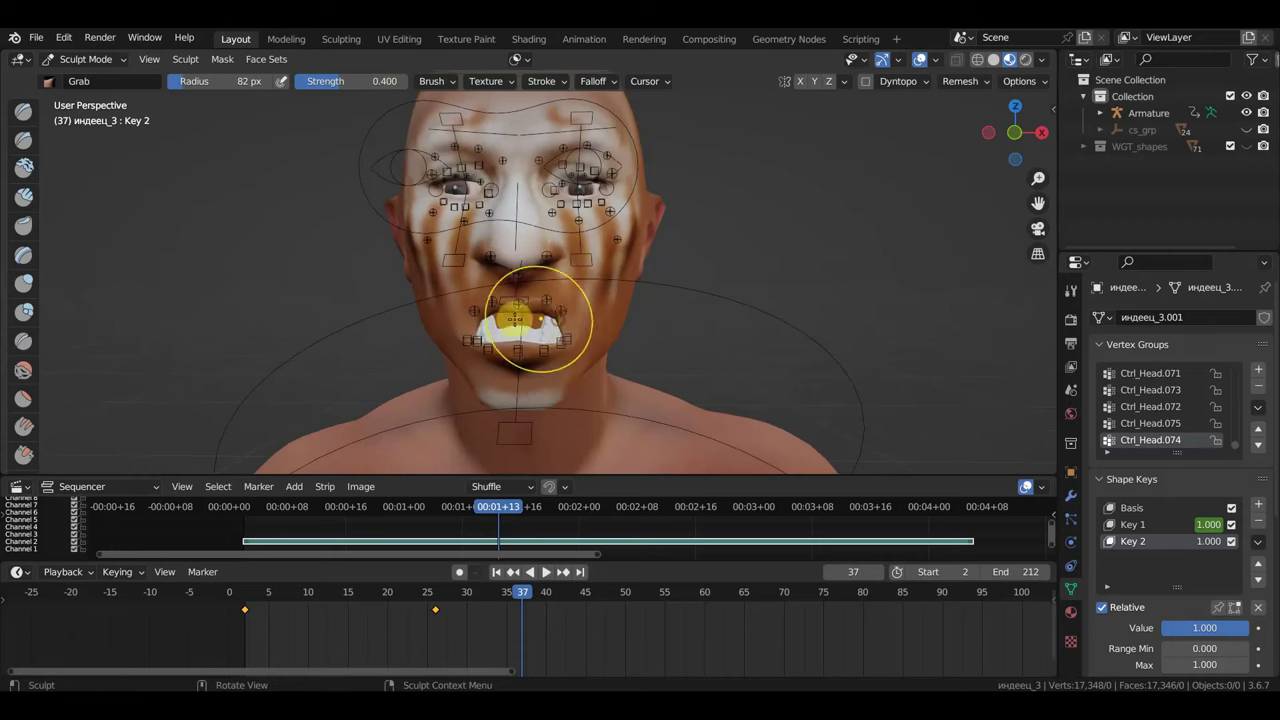
pyautogui.moveTo(514, 318); pyautogui.dragTo(490, 330)
pyautogui.moveTo(571, 334); pyautogui.dragTo(594, 309)
pyautogui.moveTo(608, 263); pyautogui.dragTo(522, 290, button='middle')
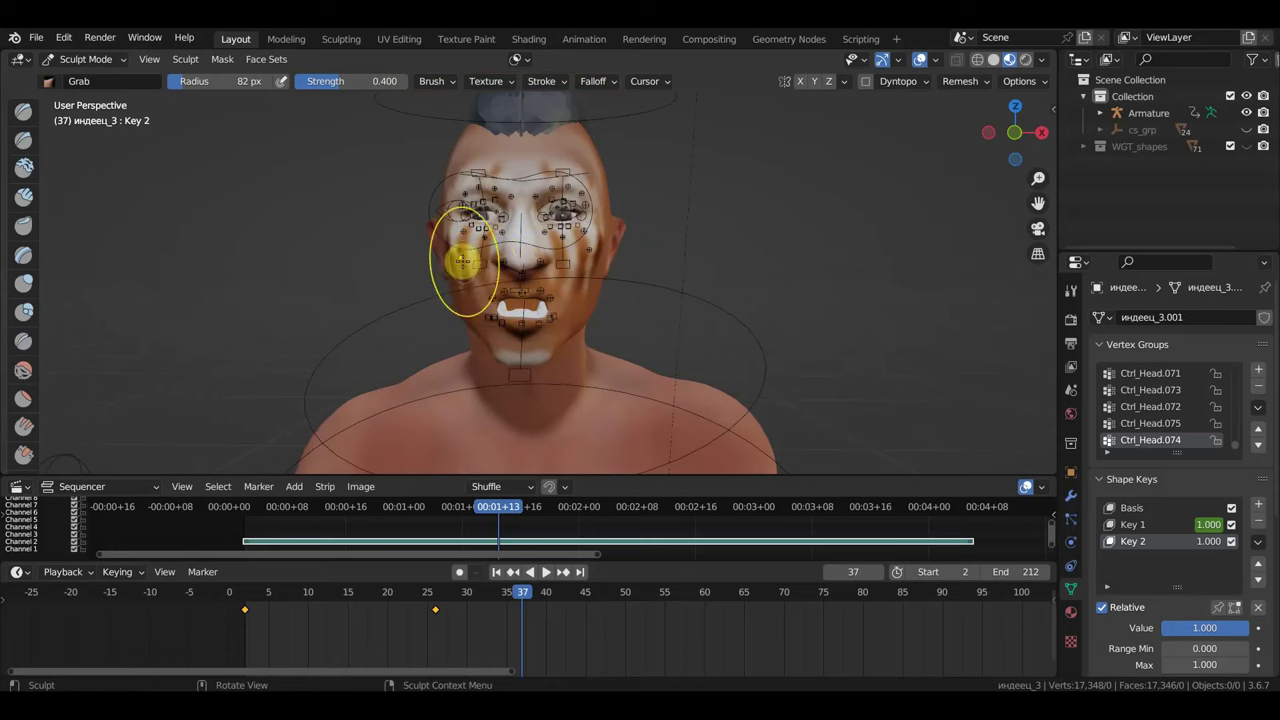
pyautogui.moveTo(463, 262); pyautogui.dragTo(462, 277)
pyautogui.moveTo(566, 252)
pyautogui.mouseDown()
pyautogui.moveTo(586, 252)
pyautogui.moveTo(575, 232)
pyautogui.mouseUp()
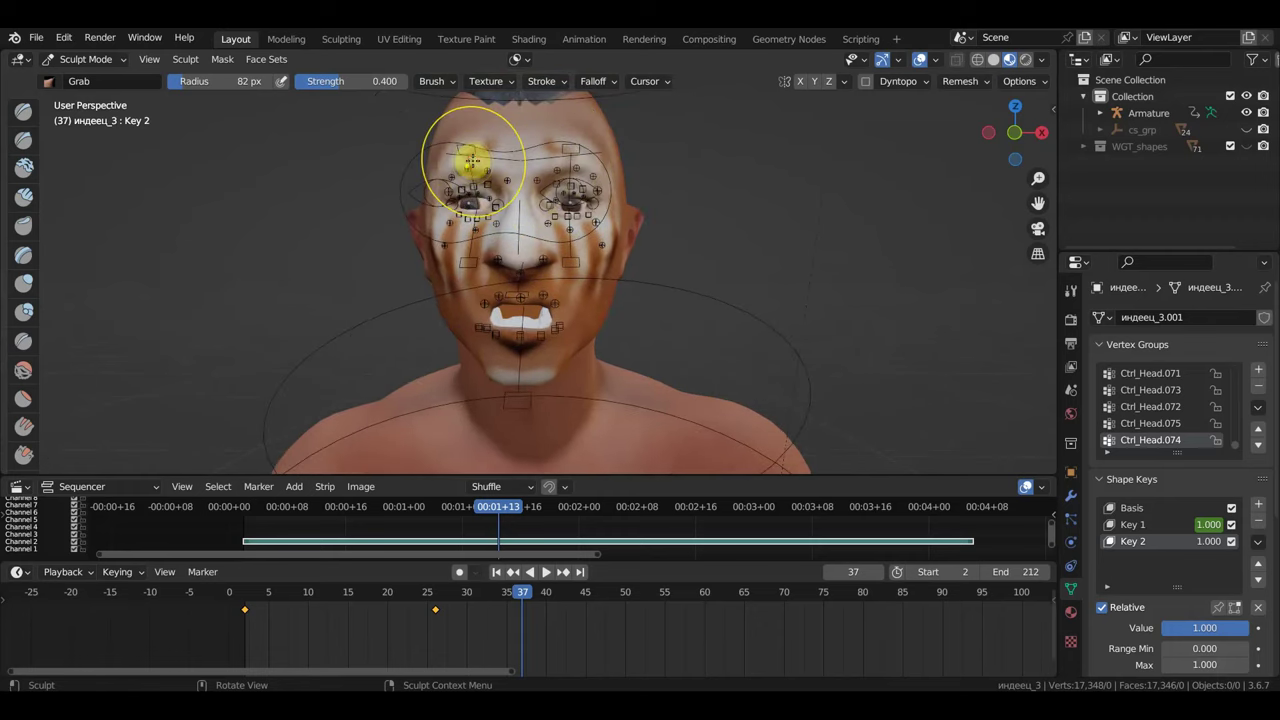
# - Grab-sculpt both brows, the right ear area, left cheek and forehead of Key 2
pyautogui.moveTo(466, 158); pyautogui.dragTo(472, 162)
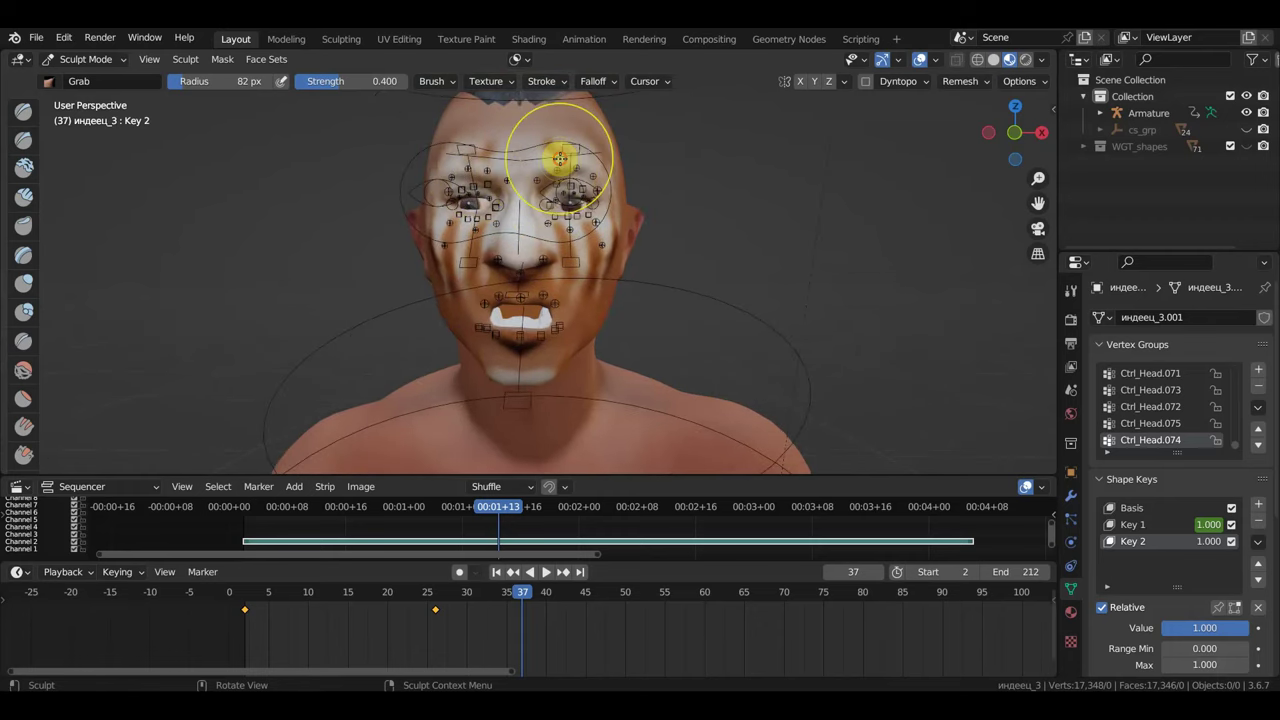
pyautogui.moveTo(566, 158); pyautogui.dragTo(588, 170)
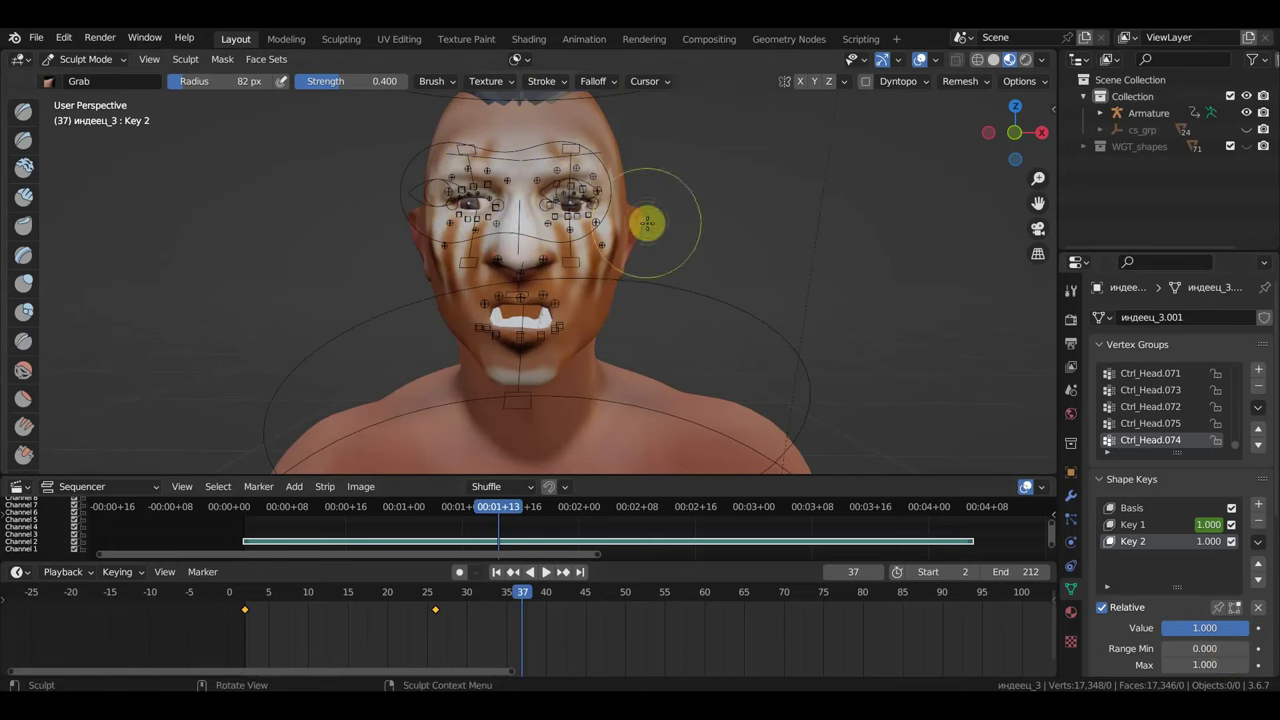
pyautogui.moveTo(643, 217); pyautogui.dragTo(641, 232)
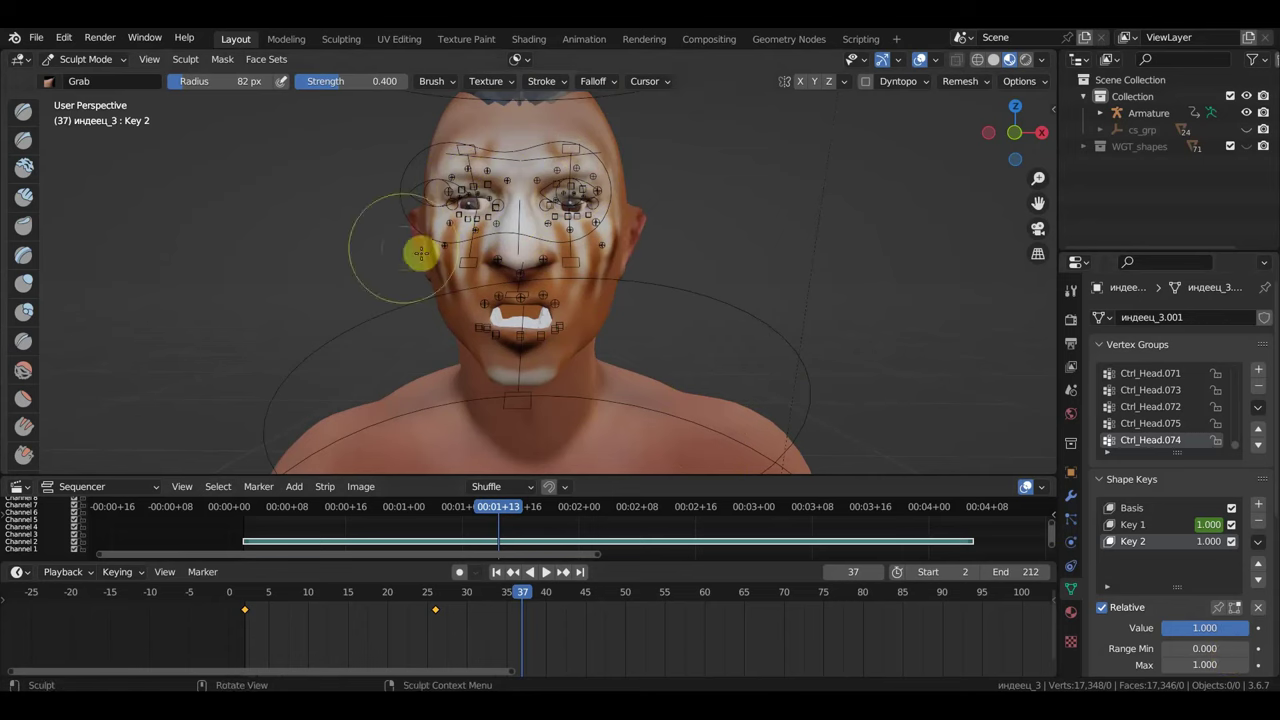
pyautogui.moveTo(414, 243); pyautogui.dragTo(410, 237)
pyautogui.scroll(-1, 410, 237)
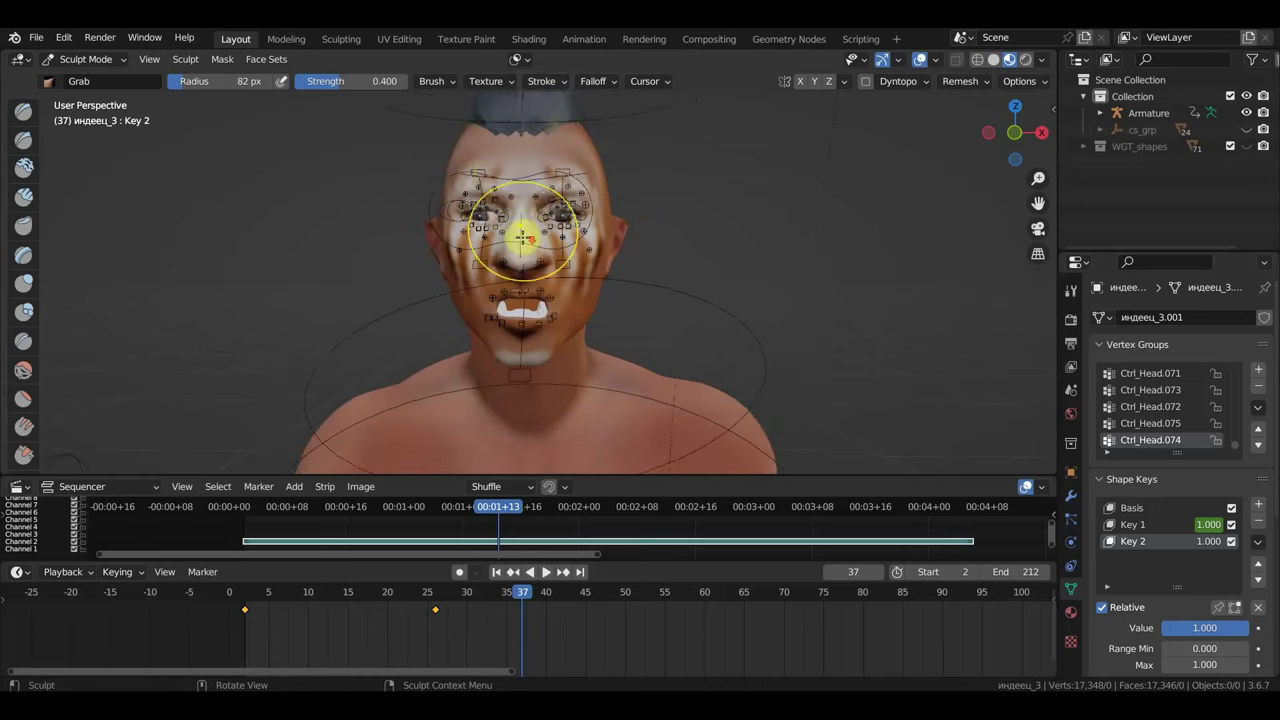
pyautogui.moveTo(480, 163); pyautogui.dragTo(563, 147)
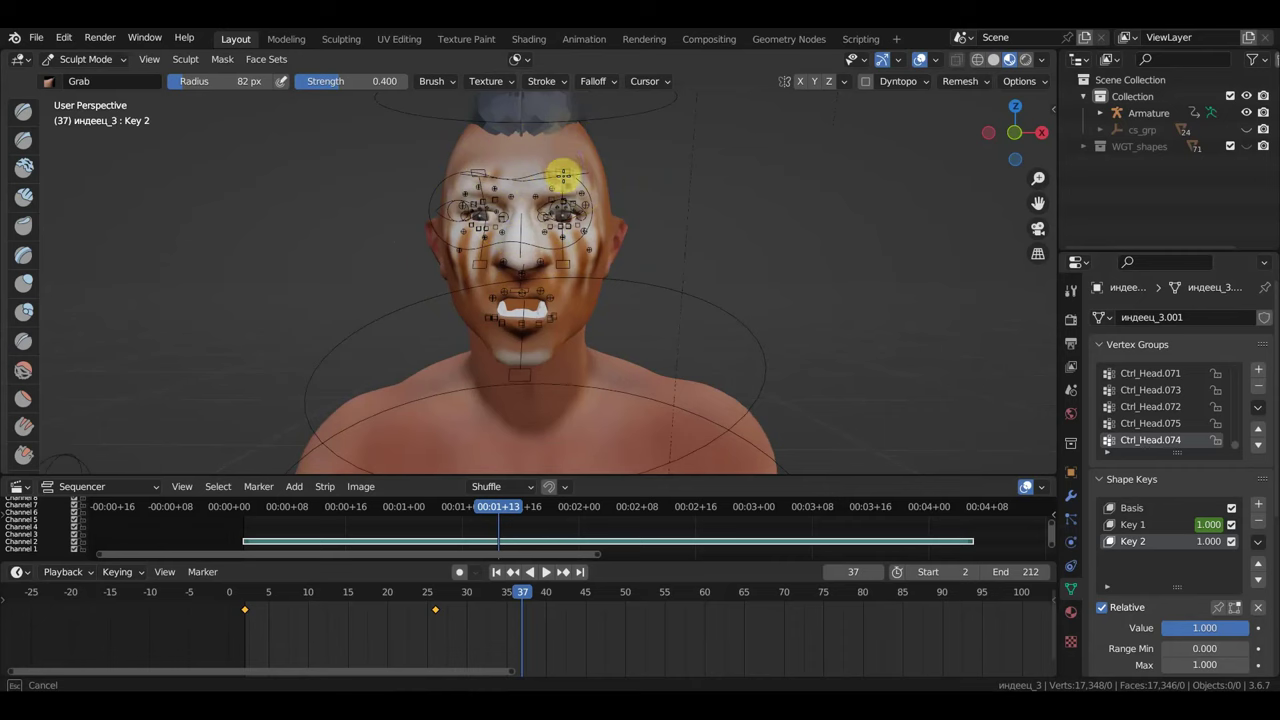
pyautogui.moveTo(562, 172)
pyautogui.mouseDown()
pyautogui.moveTo(508, 166)
pyautogui.moveTo(520, 163)
pyautogui.moveTo(520, 182)
pyautogui.mouseUp()
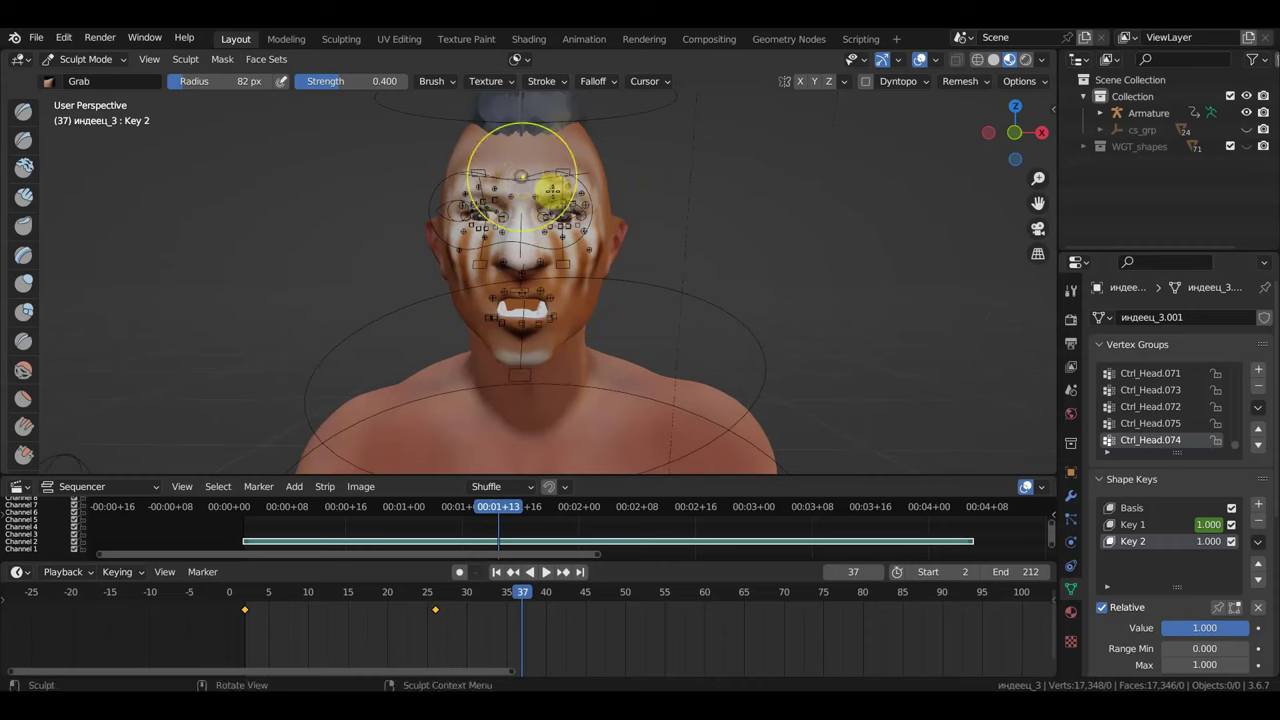
# - Pull the jaw upward from a side profile and reshape the cheek from the front
pyautogui.moveTo(520, 185); pyautogui.dragTo(380, 212, button='middle')
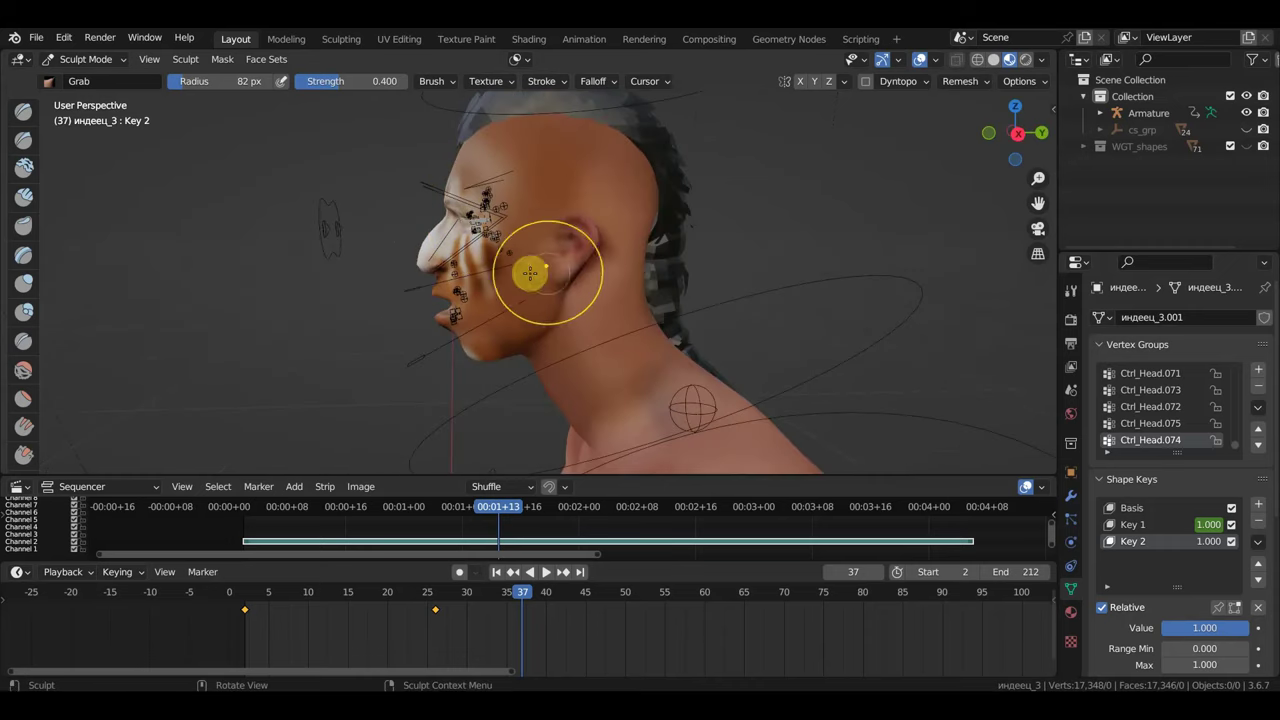
pyautogui.moveTo(536, 323)
pyautogui.mouseDown()
pyautogui.moveTo(531, 309)
pyautogui.moveTo(511, 345)
pyautogui.mouseUp()
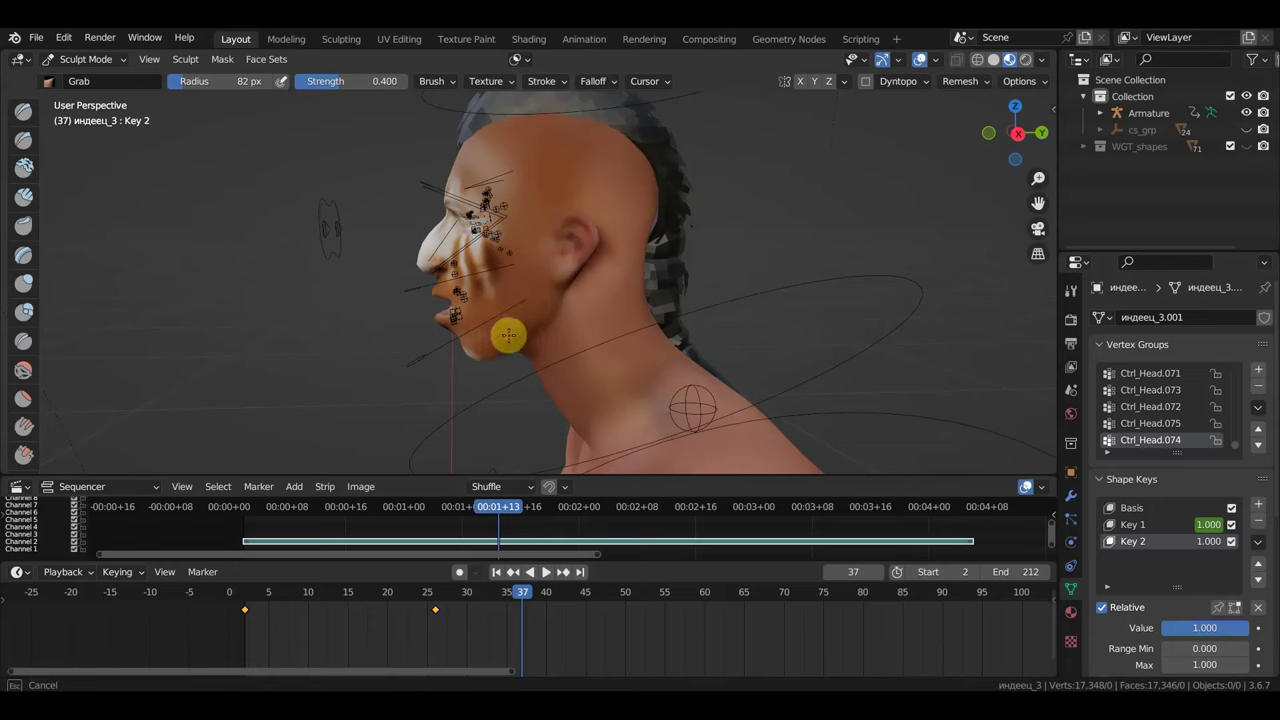
pyautogui.moveTo(508, 336)
pyautogui.mouseDown(button='middle')
pyautogui.moveTo(614, 357)
pyautogui.moveTo(851, 349)
pyautogui.mouseUp(button='middle')
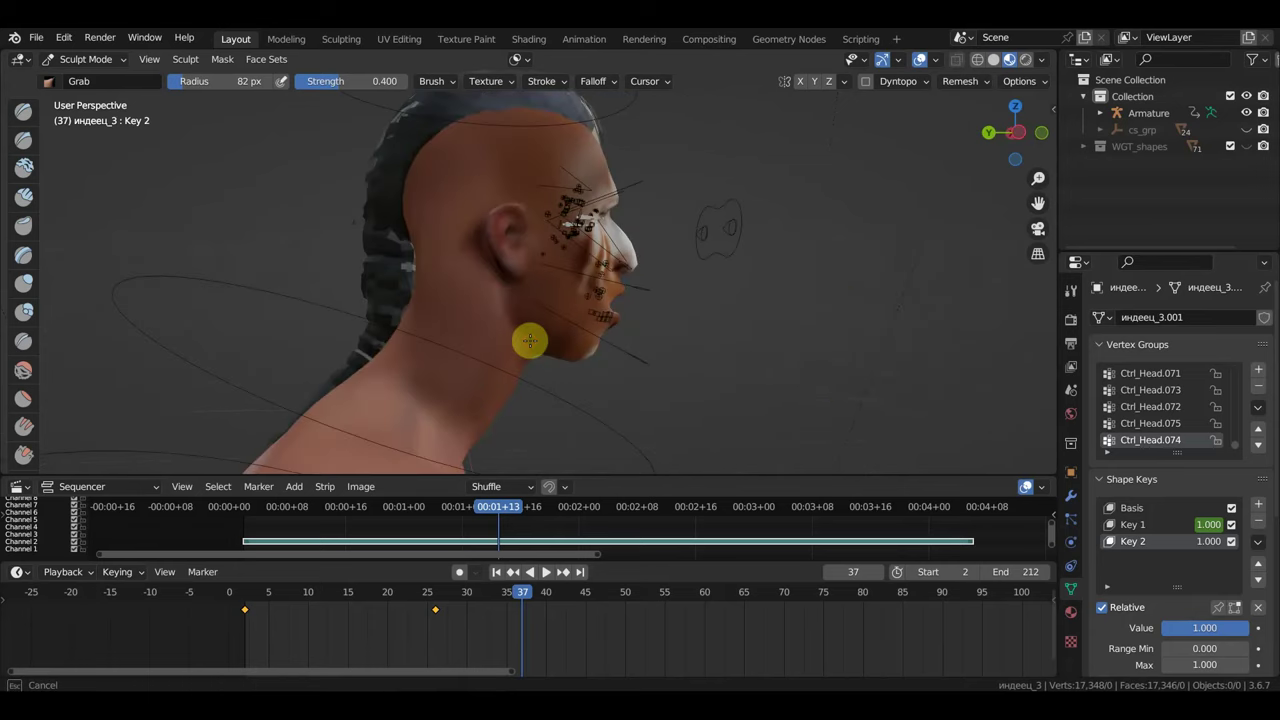
pyautogui.moveTo(543, 329)
pyautogui.mouseDown(button='middle')
pyautogui.moveTo(629, 349)
pyautogui.moveTo(458, 366)
pyautogui.moveTo(428, 346)
pyautogui.mouseUp(button='middle')
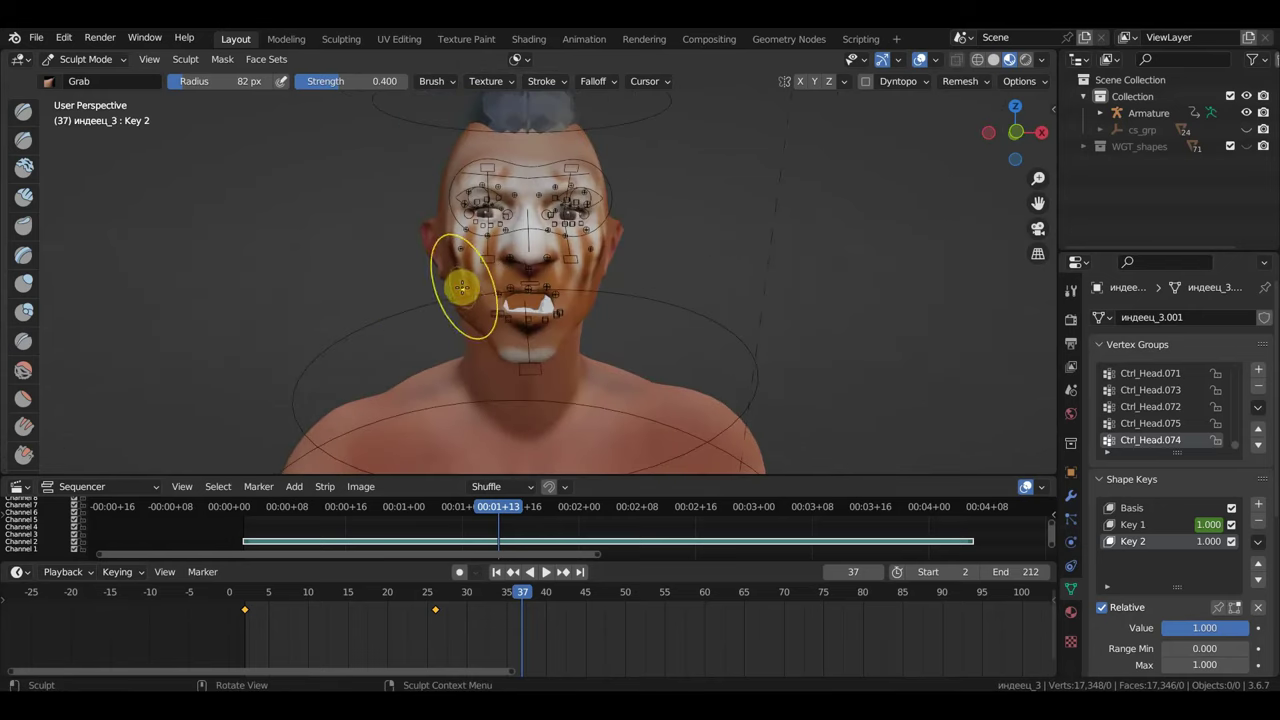
pyautogui.moveTo(449, 280)
pyautogui.mouseDown()
pyautogui.moveTo(531, 309)
pyautogui.moveTo(571, 286)
pyautogui.mouseUp()
pyautogui.moveTo(571, 286)
pyautogui.mouseDown(button='middle')
pyautogui.moveTo(518, 341)
pyautogui.moveTo(555, 318)
pyautogui.moveTo(503, 330)
pyautogui.mouseUp(button='middle')
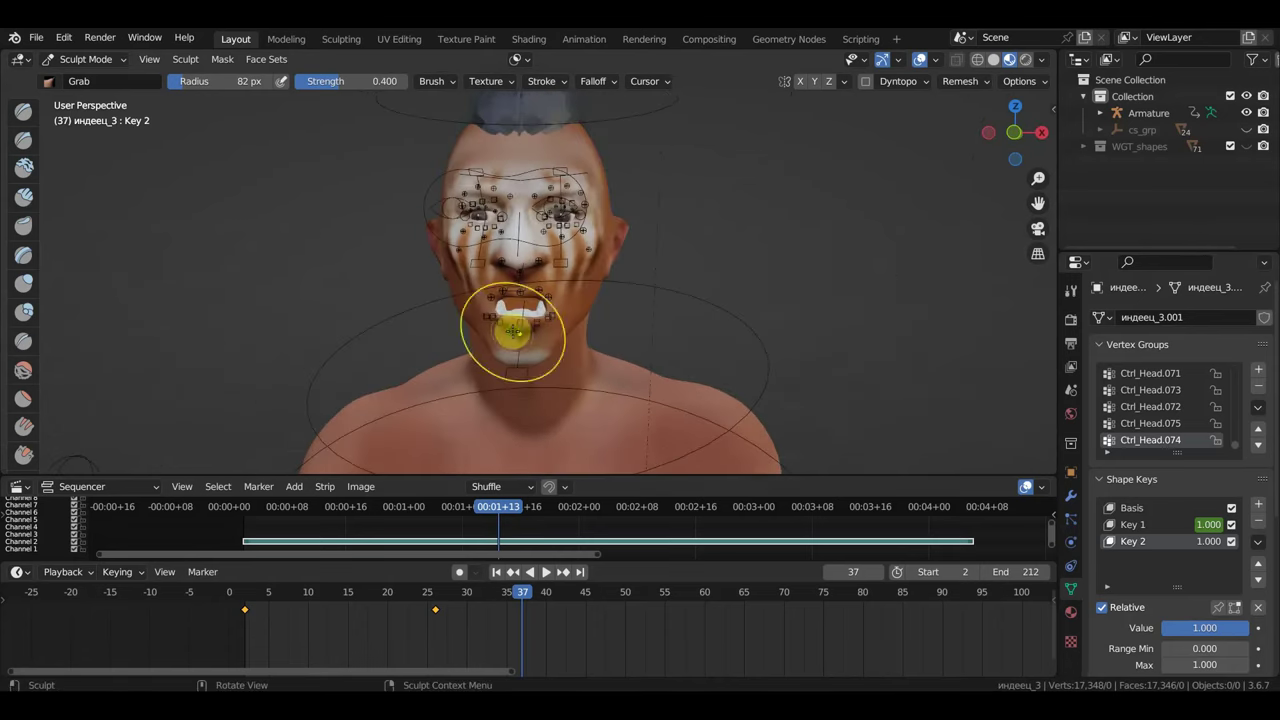
# - Keyframe Key 2 at 1.0 on frame 37 and 0.507 on frame 31, then go to frame 14
pyautogui.click(1259, 629)
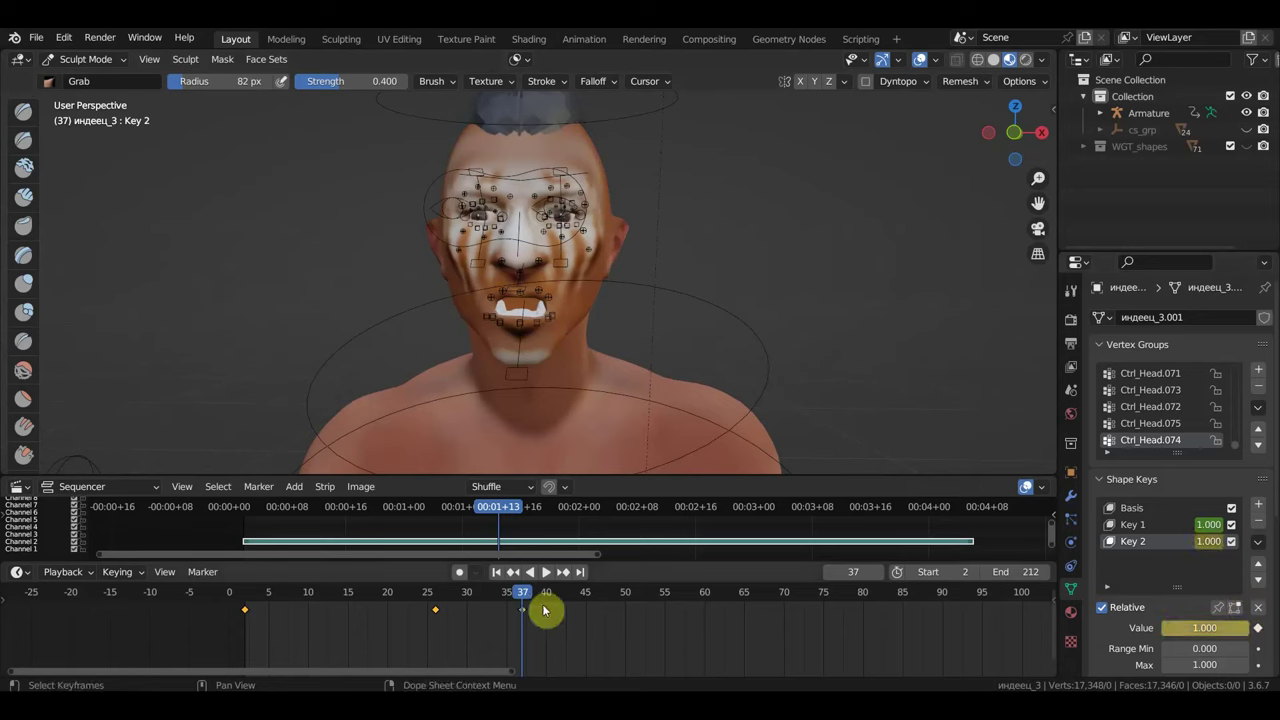
pyautogui.moveTo(520, 598)
pyautogui.mouseDown()
pyautogui.moveTo(362, 566)
pyautogui.moveTo(474, 591)
pyautogui.mouseUp()
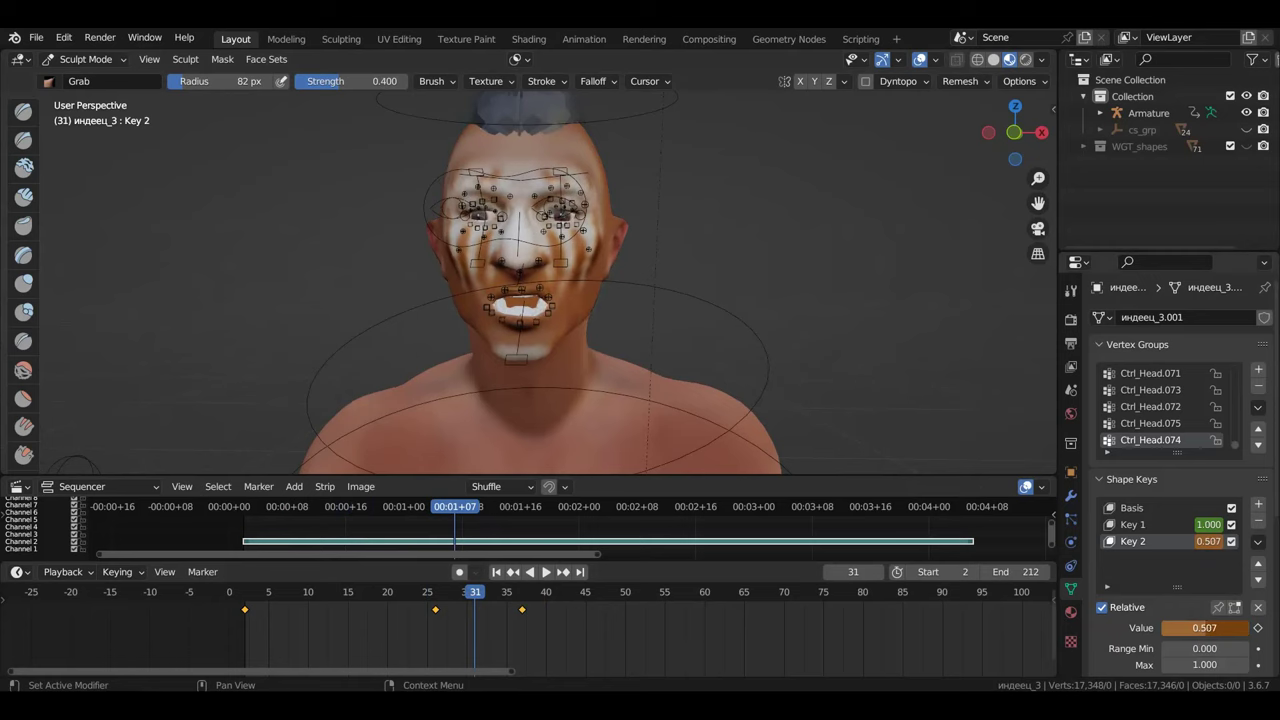
pyautogui.click(1258, 627)
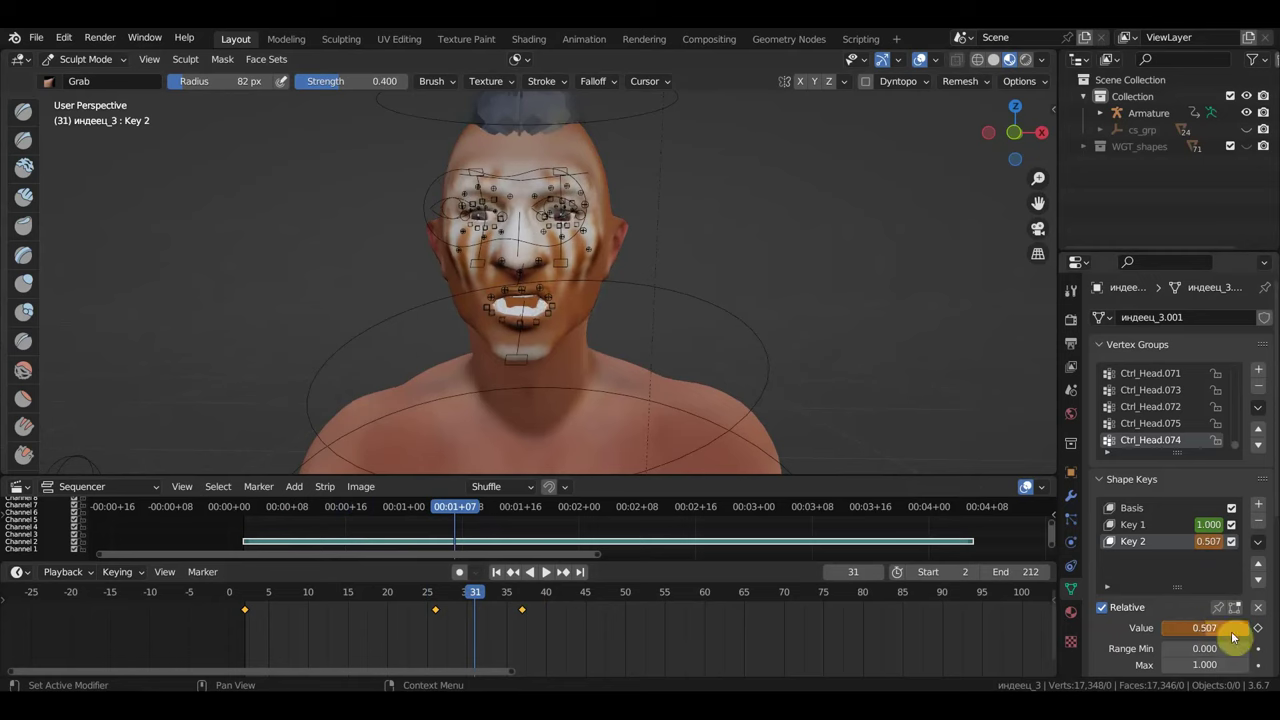
pyautogui.click(344, 595)
# - Keyframe Key 1 at 0.470 on frame 14, reselect Key 2 (0.194), then pick Key 1 to rename
pyautogui.click(1175, 526)
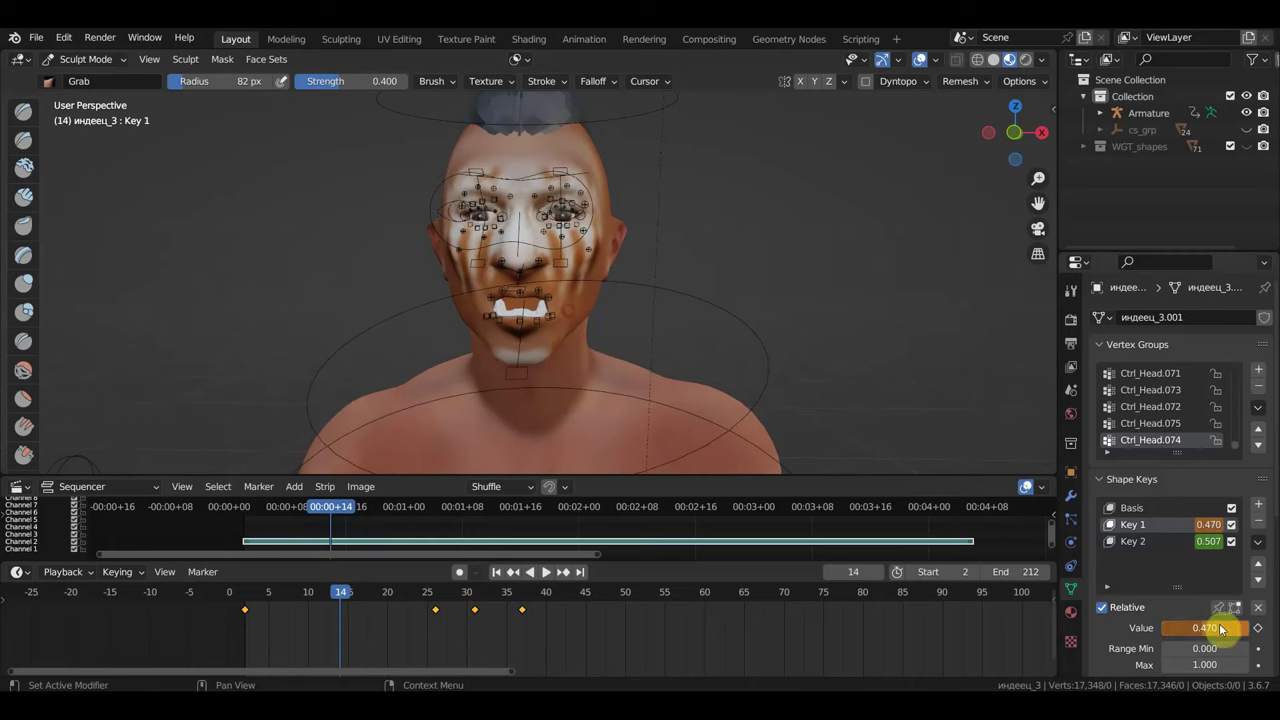
pyautogui.click(1258, 627)
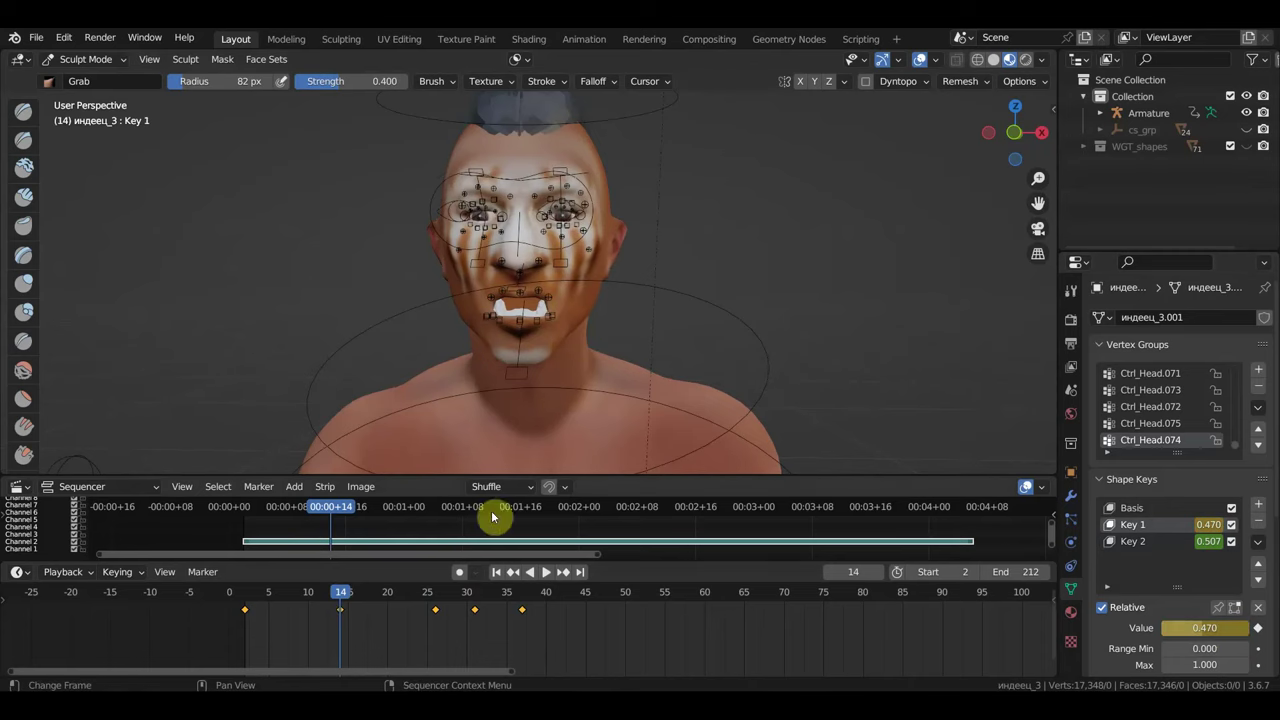
pyautogui.click(1165, 541)
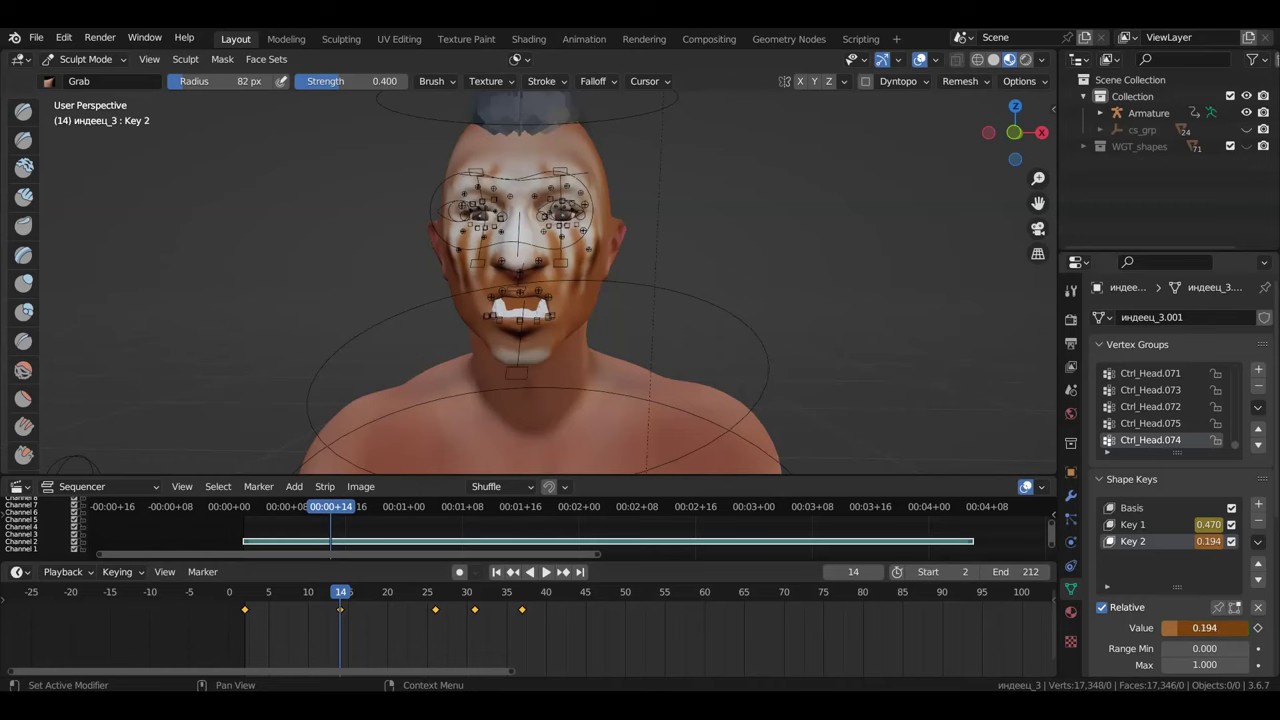
pyautogui.click(1140, 525)
pyautogui.write('лиц вверх')
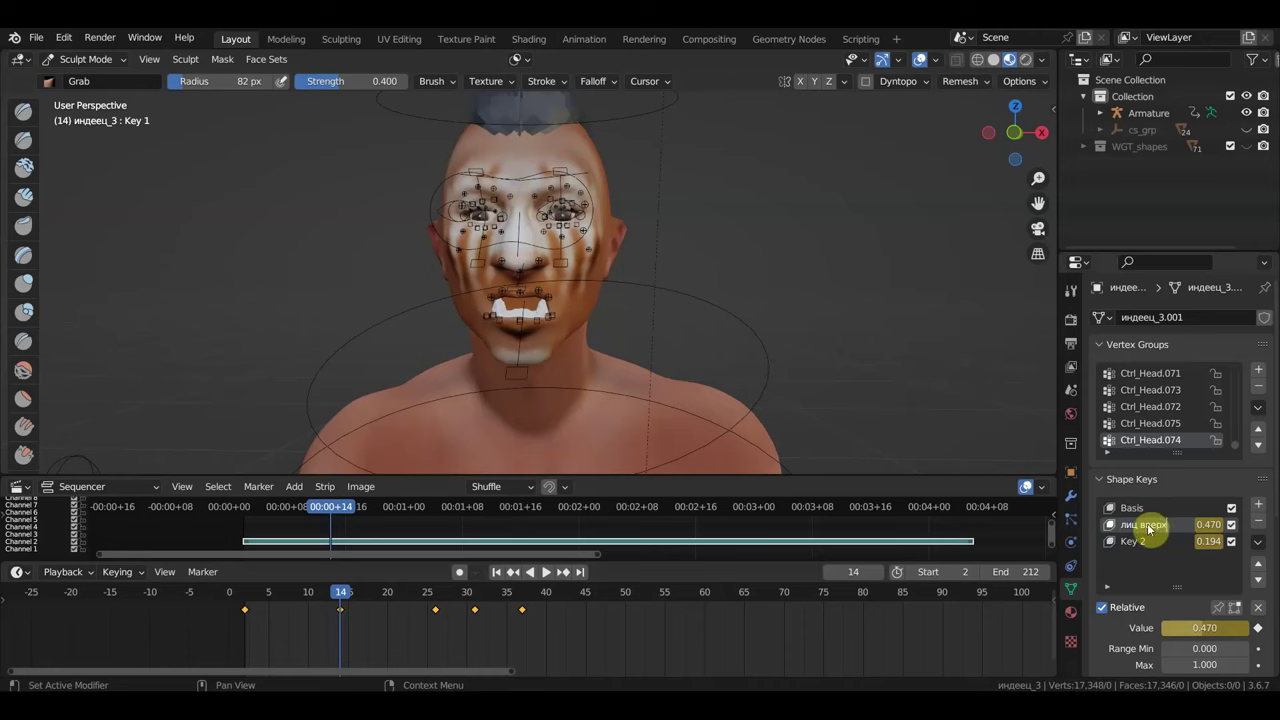
# - Rename the Key 2 shape key to 'лиц вниз' in the Shape Keys list
pyautogui.click(1170, 543)
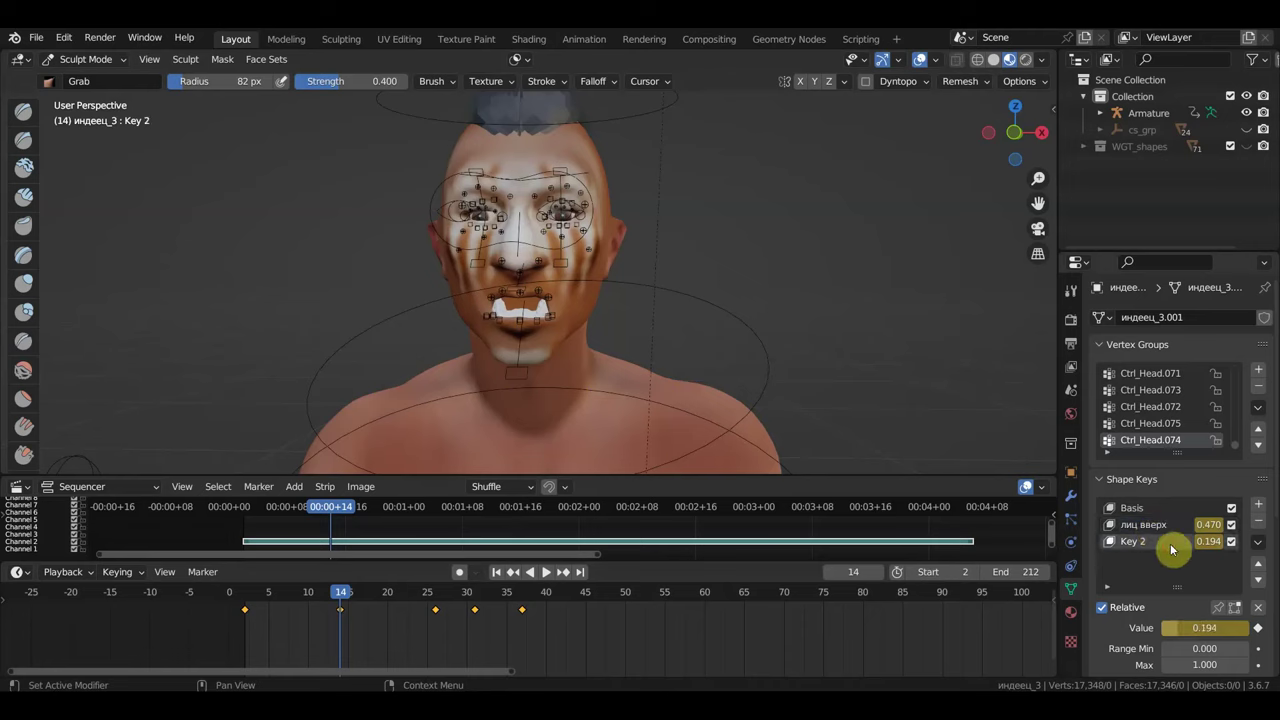
pyautogui.doubleClick(1170, 543)
pyautogui.write('лиц вниз')
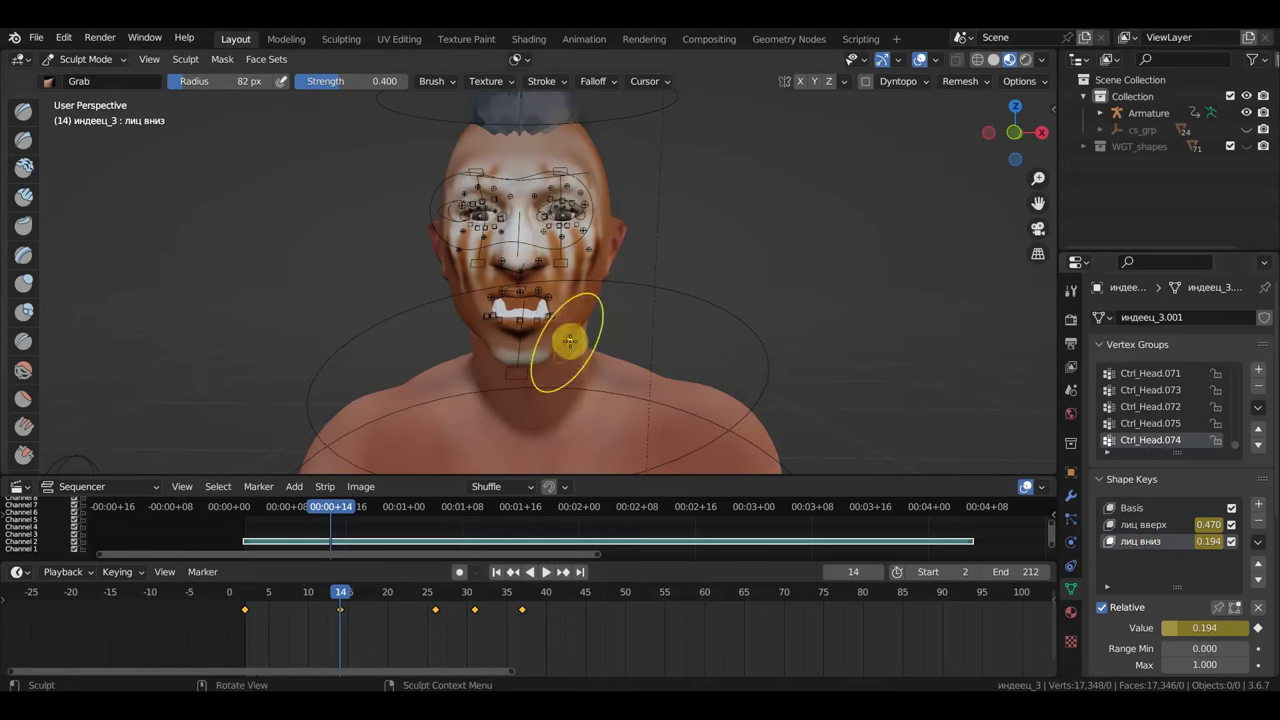
# - Return to Object Mode, select the Armature, and scrub the timeline from frame 14 to 45
pyautogui.click(91, 63)
pyautogui.click(89, 82)
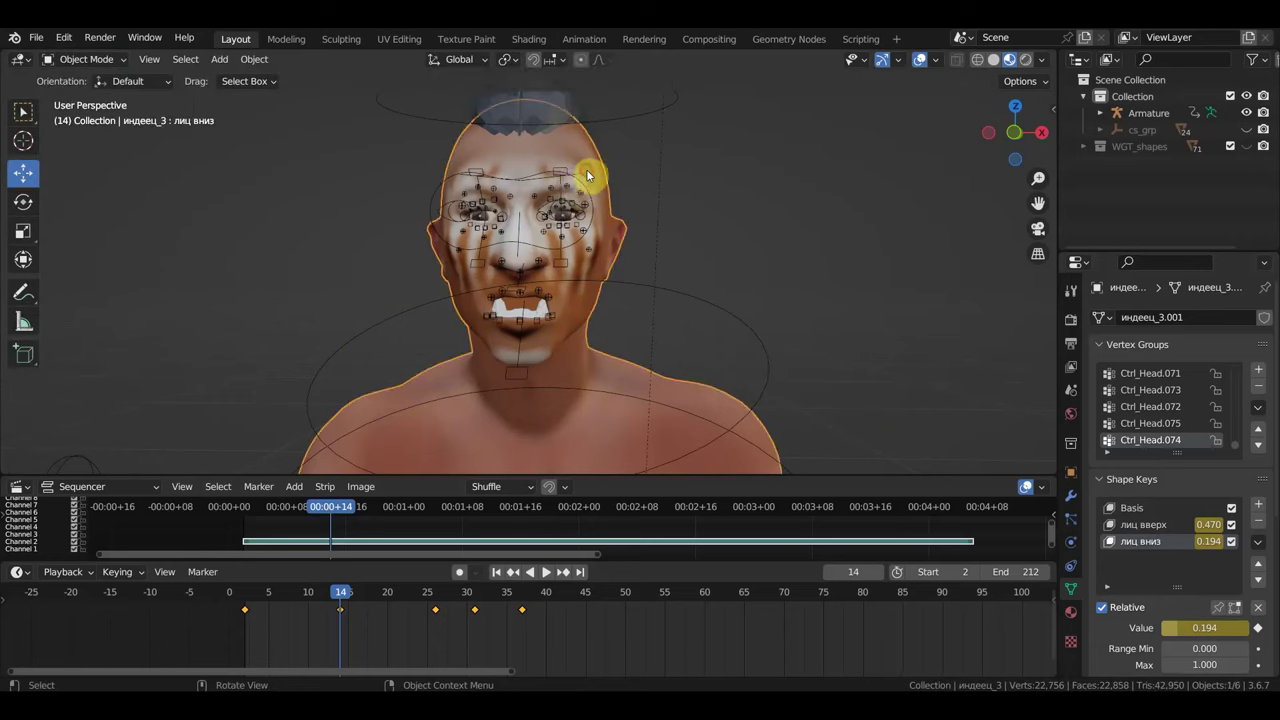
pyautogui.click(588, 176)
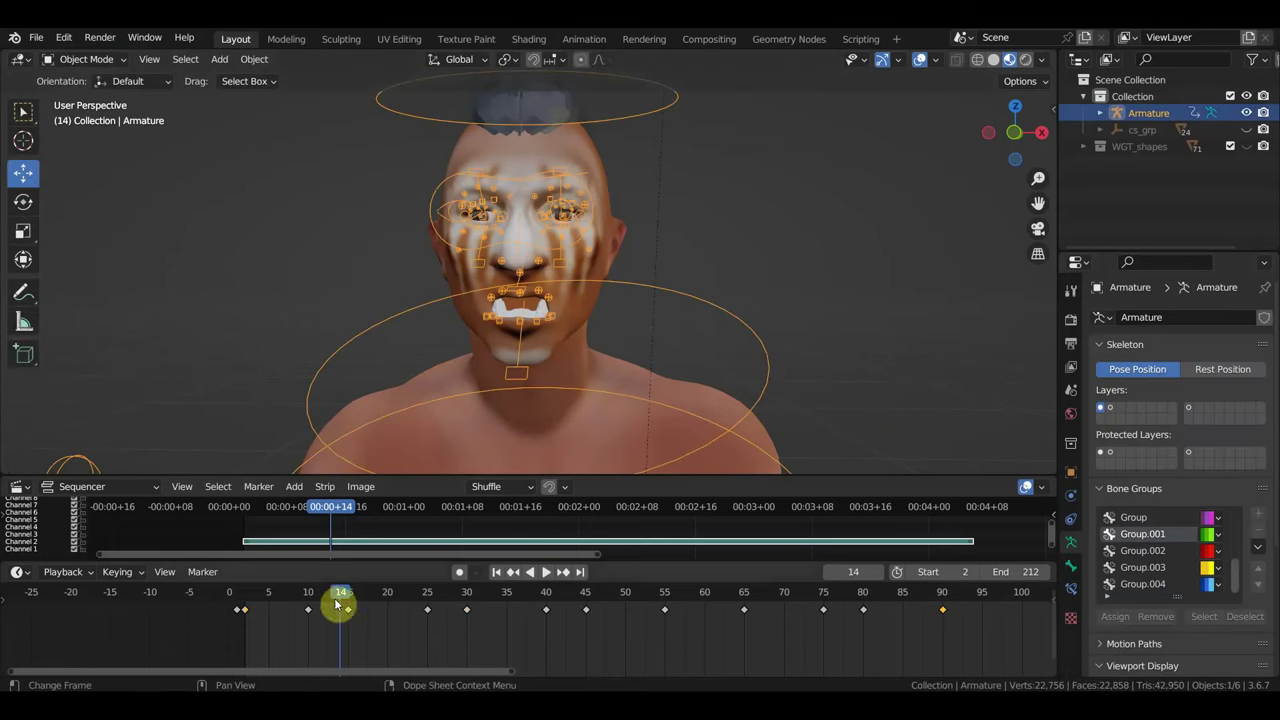
pyautogui.moveTo(341, 597); pyautogui.dragTo(404, 600)
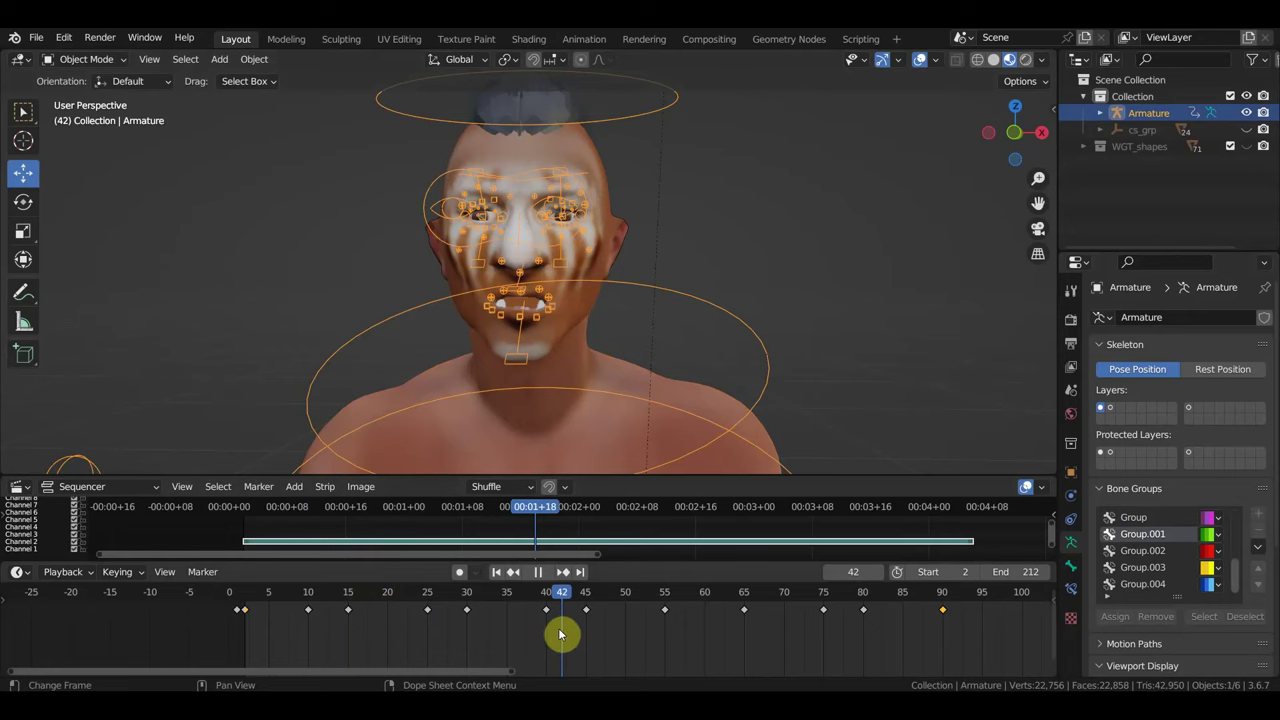
pyautogui.moveTo(561, 634)
pyautogui.mouseDown()
pyautogui.moveTo(591, 645)
pyautogui.moveTo(586, 636)
pyautogui.mouseUp()
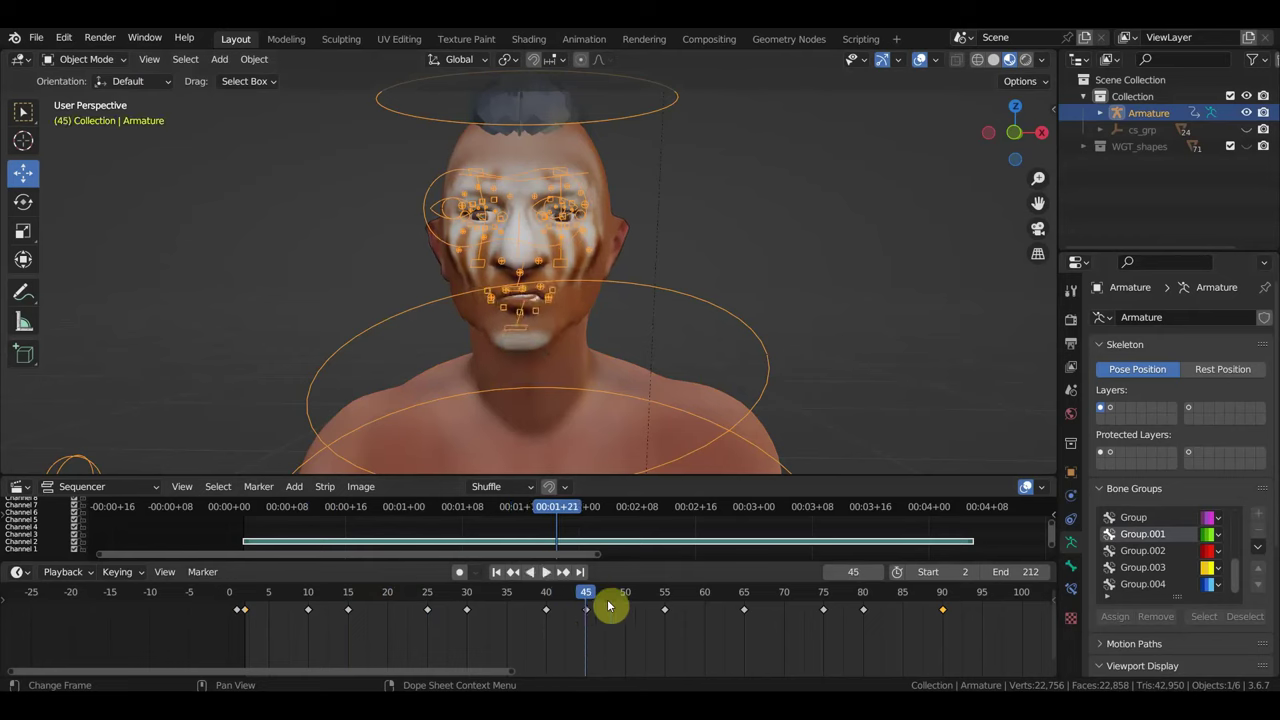
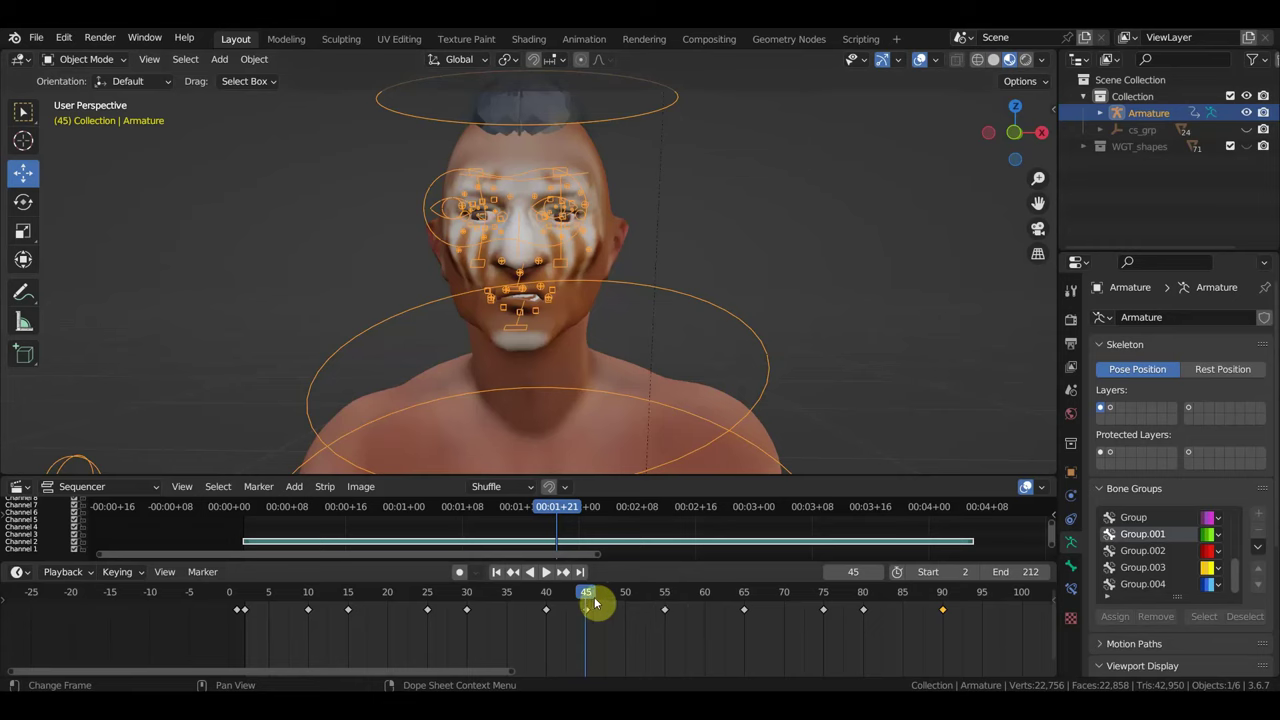
# - Zoom the Dope Sheet to frames 5–80 and bring up the viewport's interaction mode list
pyautogui.keyDown('ctrl'); pyautogui.moveTo(594, 601); pyautogui.dragTo(566, 600, button='middle'); pyautogui.keyUp('ctrl')
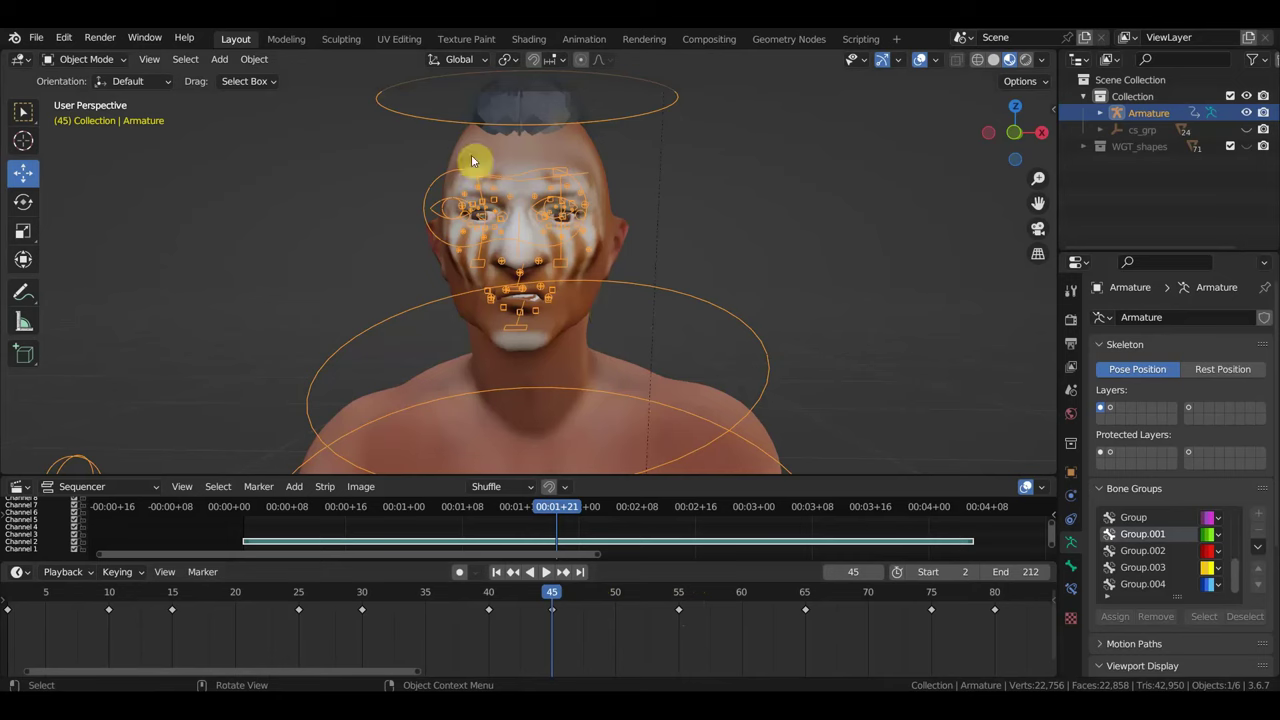
pyautogui.click(88, 59)
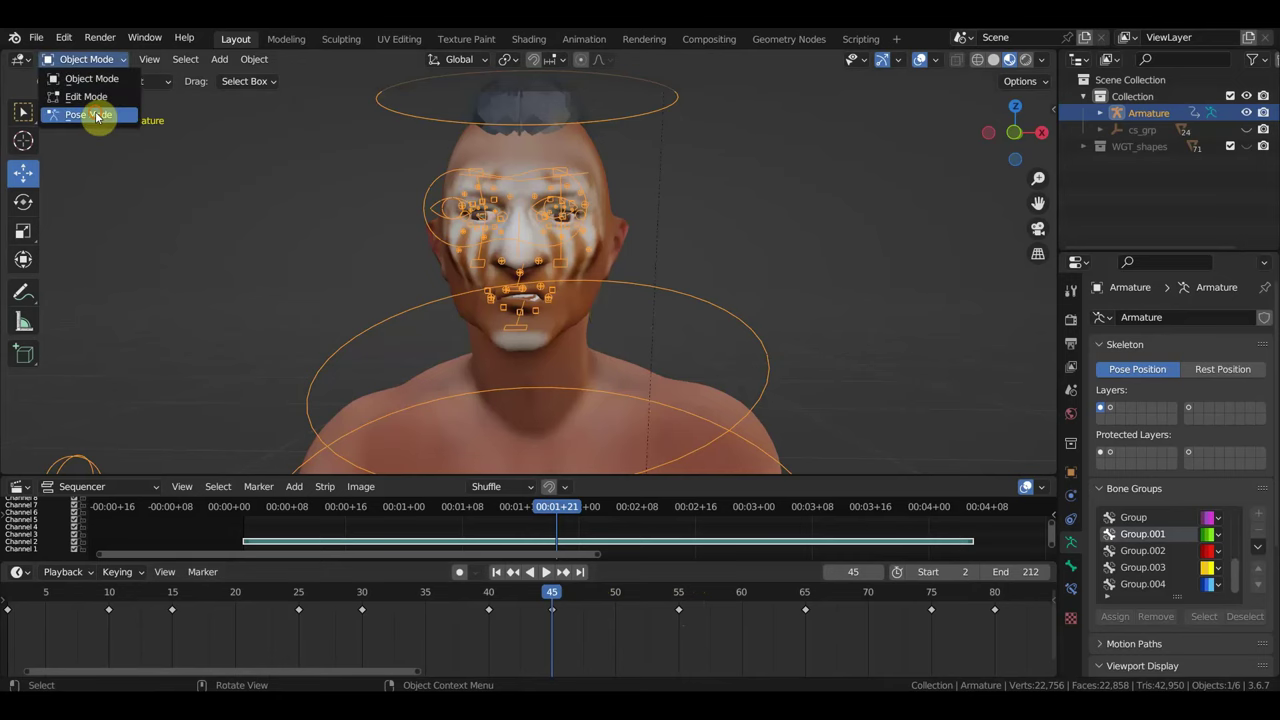
# - Switch the armature to Pose Mode and select the head control bones from the right side
pyautogui.click(97, 116)
pyautogui.click(520, 290)
pyautogui.press('KP_3')
pyautogui.scroll(2, 585, 260)
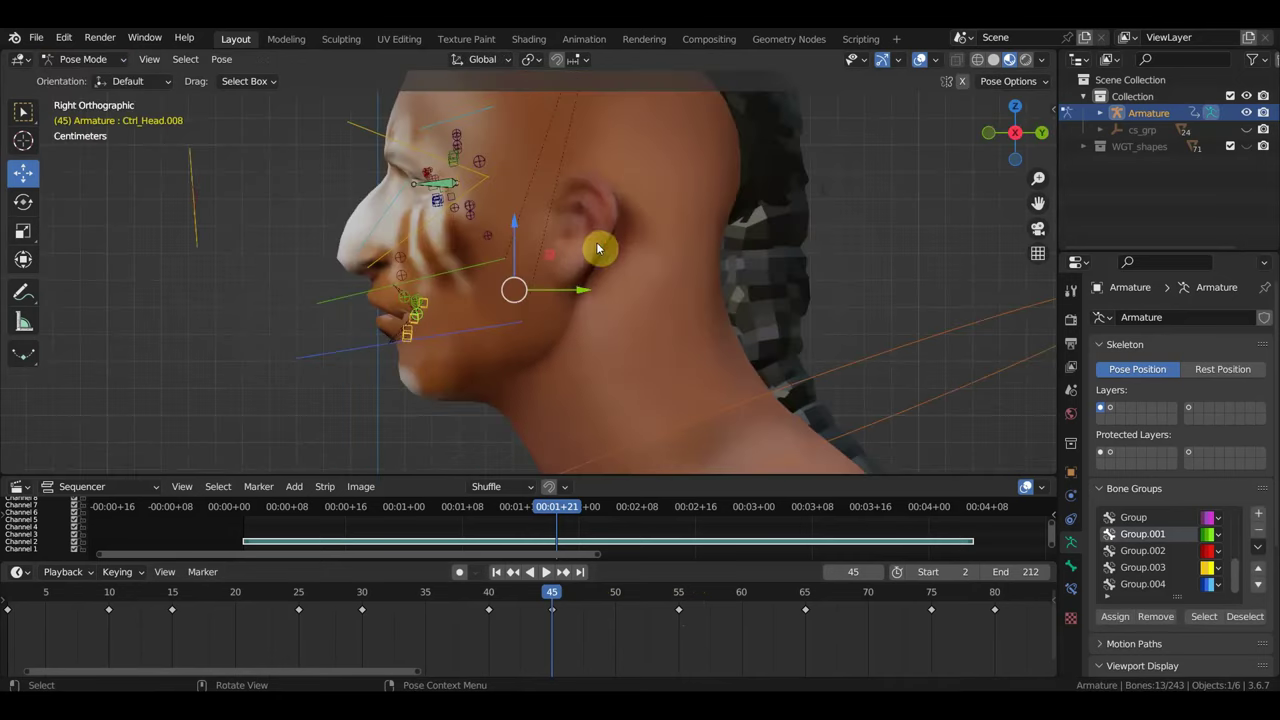
pyautogui.keyDown('shift'); pyautogui.moveTo(598, 248); pyautogui.dragTo(663, 308, button='middle'); pyautogui.keyUp('shift')
pyautogui.click(450, 250)
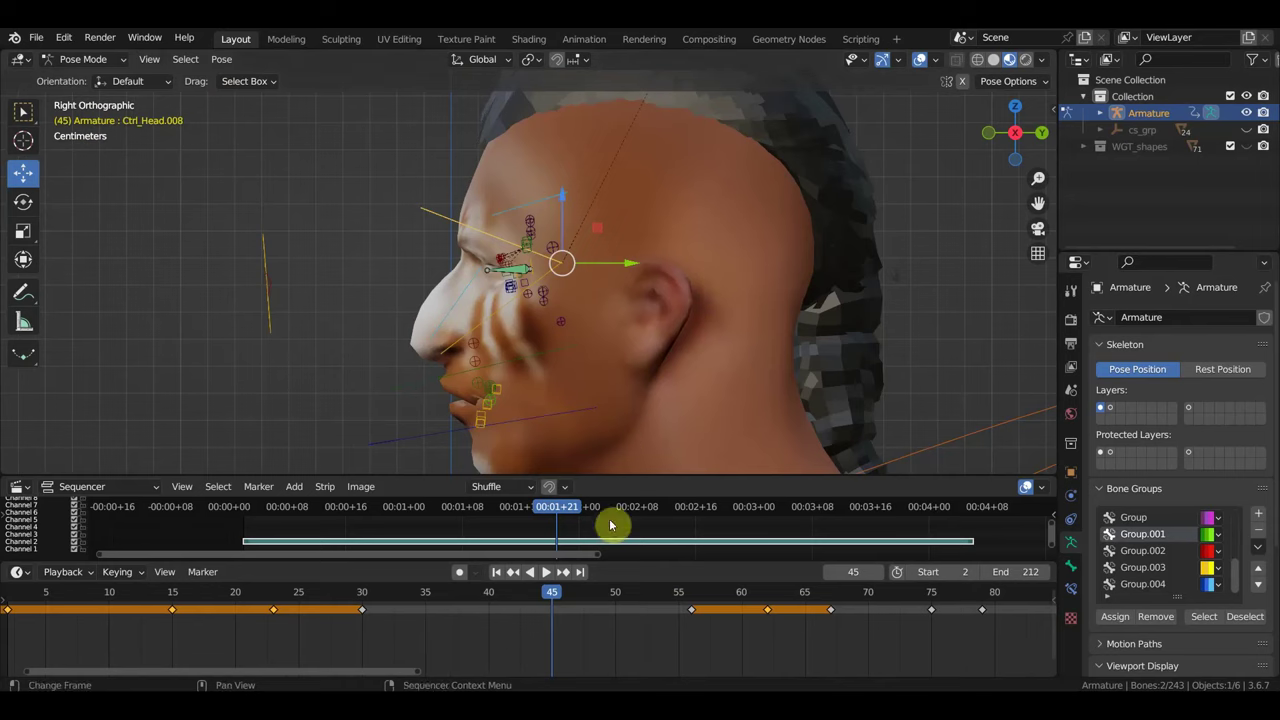
# - At frame 50, rotate the head bones and key their location and rotation
pyautogui.click(615, 592)
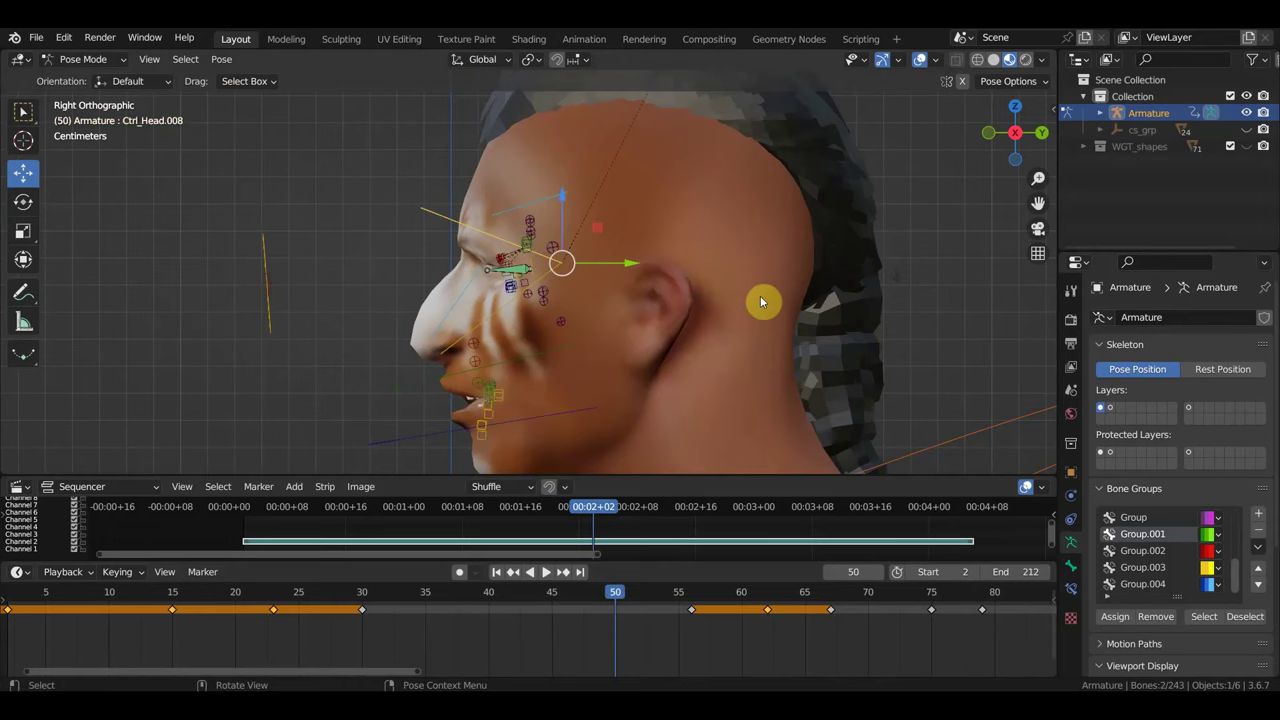
pyautogui.press('r')
pyautogui.click(735, 245)
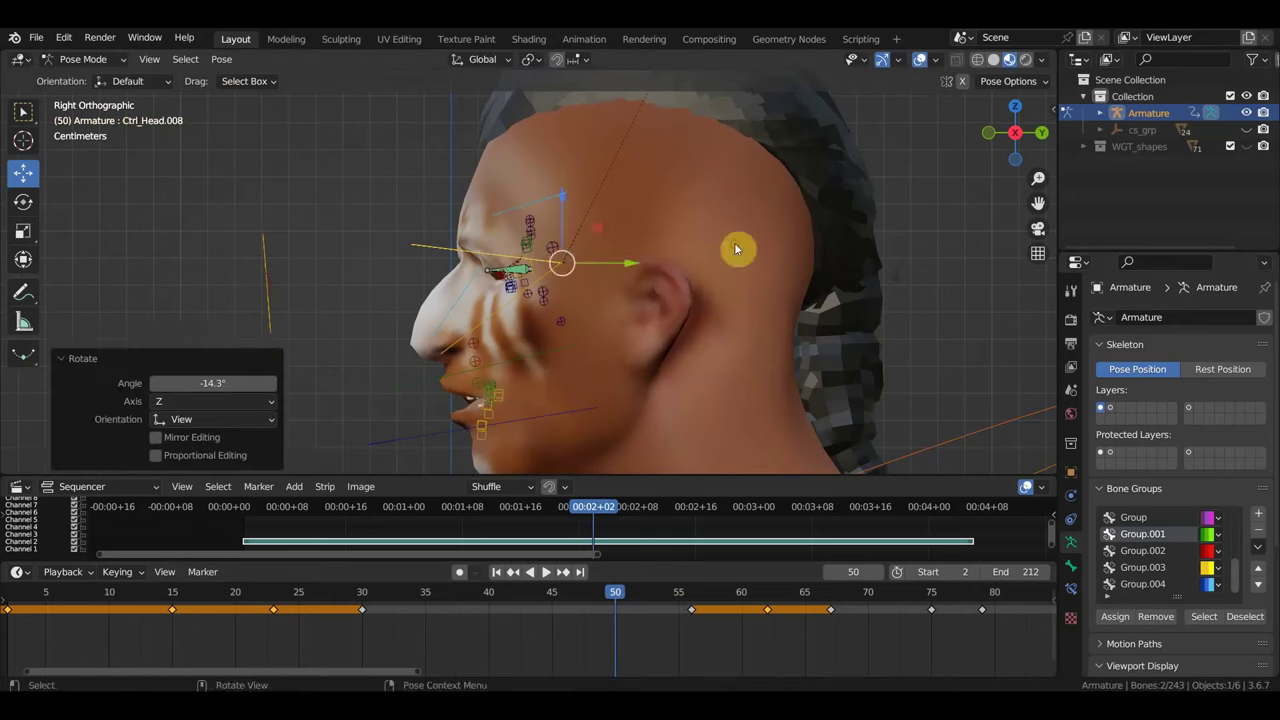
pyautogui.moveTo(737, 251)
pyautogui.mouseDown(button='middle')
pyautogui.moveTo(908, 266)
pyautogui.moveTo(1005, 255)
pyautogui.moveTo(963, 266)
pyautogui.mouseUp(button='middle')
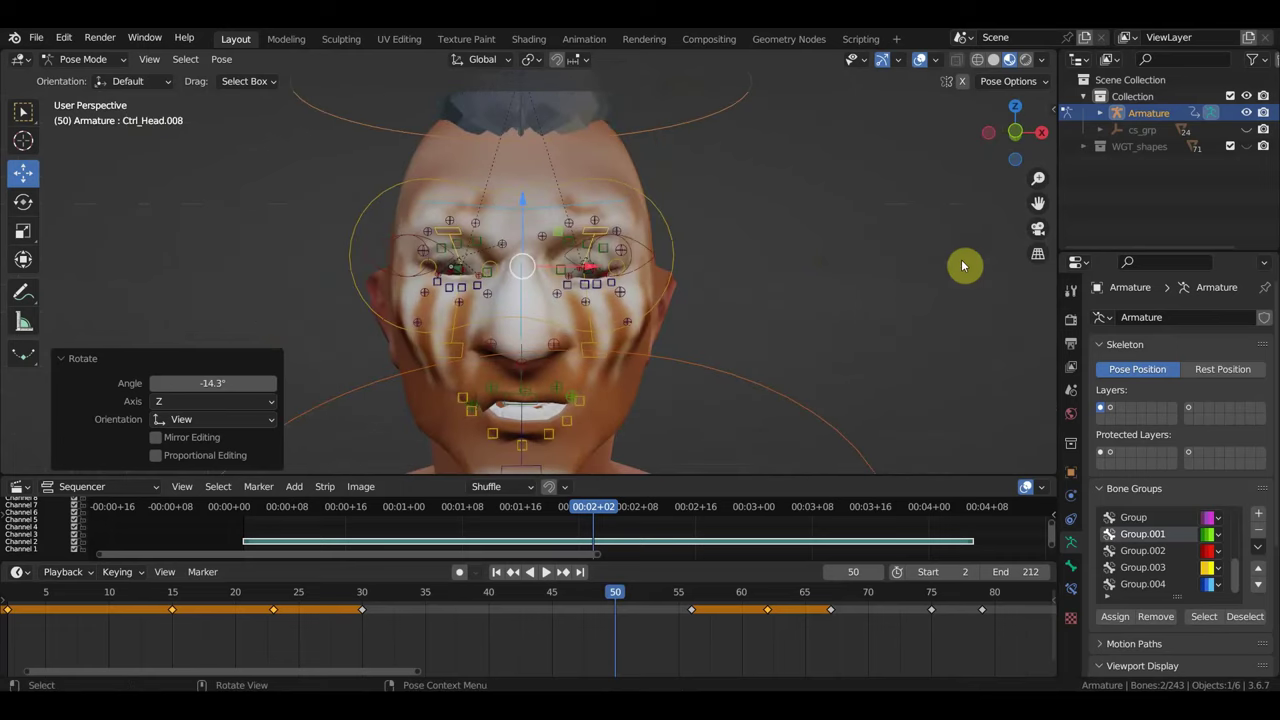
pyautogui.press('i')
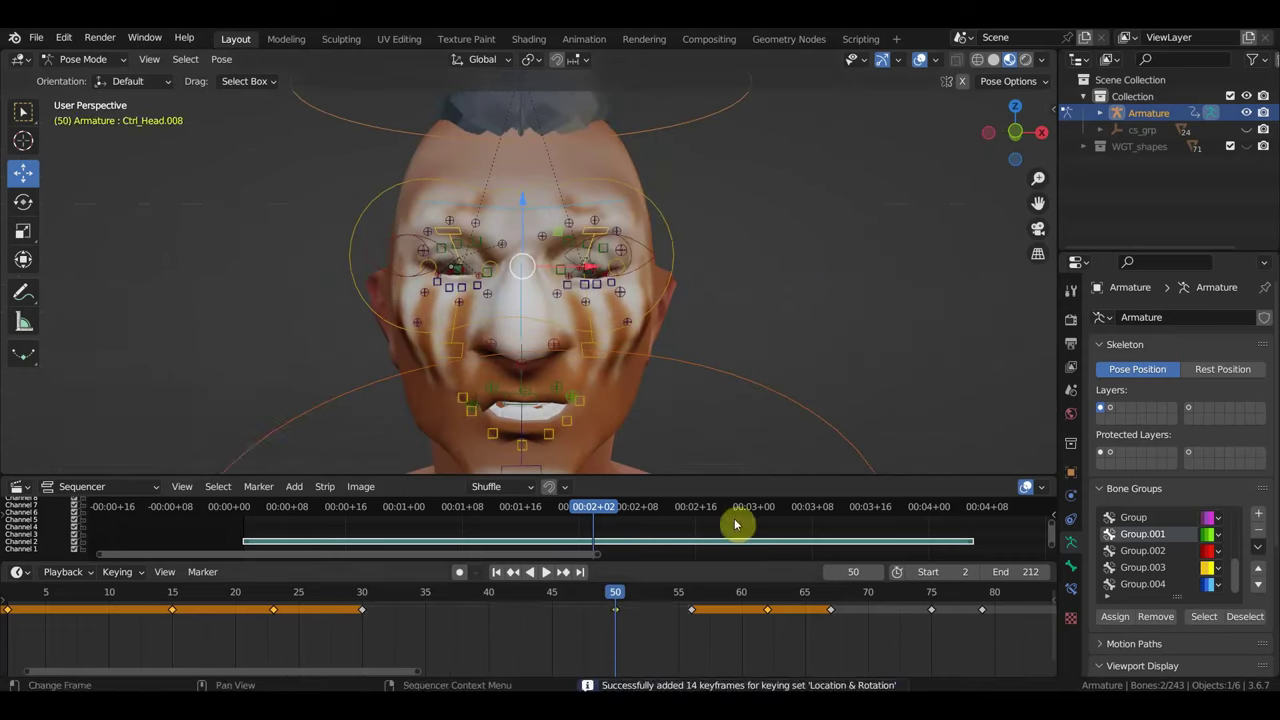
pyautogui.moveTo(623, 594)
pyautogui.mouseDown()
pyautogui.moveTo(702, 612)
pyautogui.moveTo(563, 582)
pyautogui.moveTo(686, 598)
pyautogui.moveTo(517, 598)
pyautogui.moveTo(723, 603)
pyautogui.moveTo(557, 600)
pyautogui.mouseUp()
# - At frame 45, tilt the head slightly again and key its Location & Rotation
pyautogui.moveTo(634, 437)
pyautogui.mouseDown(button='middle')
pyautogui.moveTo(548, 407)
pyautogui.moveTo(649, 391)
pyautogui.moveTo(704, 403)
pyautogui.moveTo(583, 420)
pyautogui.moveTo(620, 400)
pyautogui.mouseUp(button='middle')
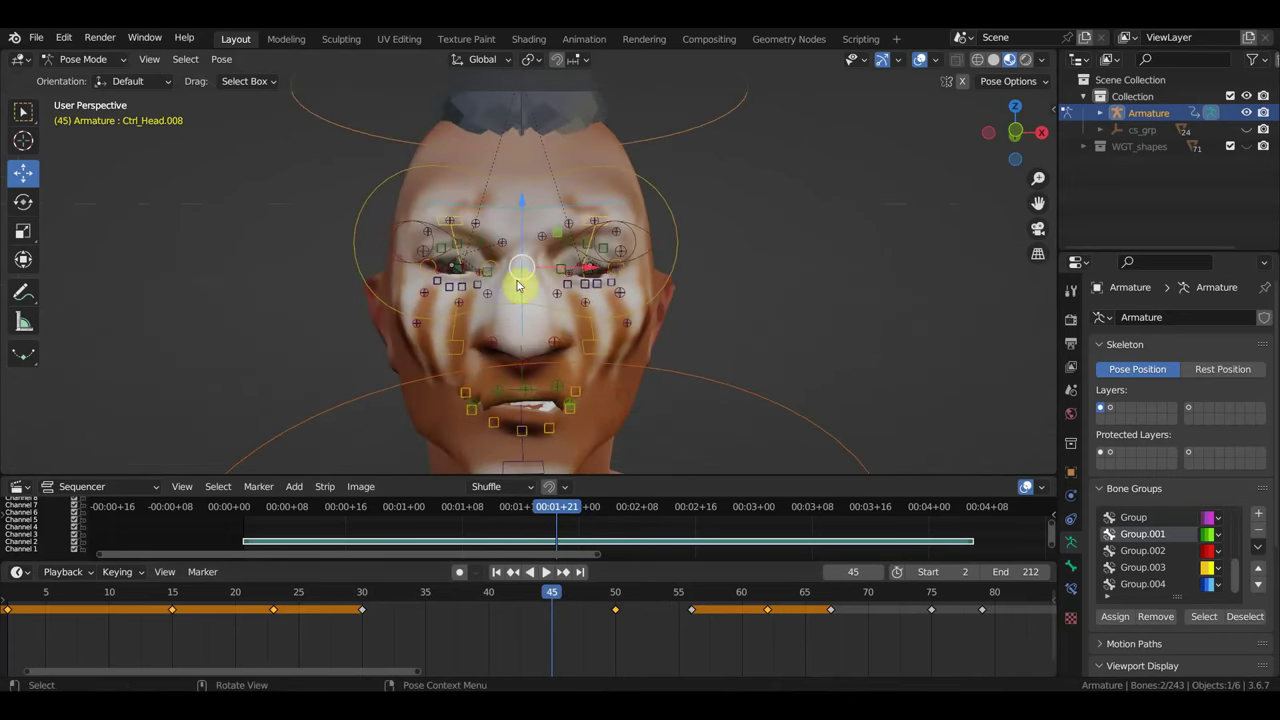
pyautogui.press('KP_3')
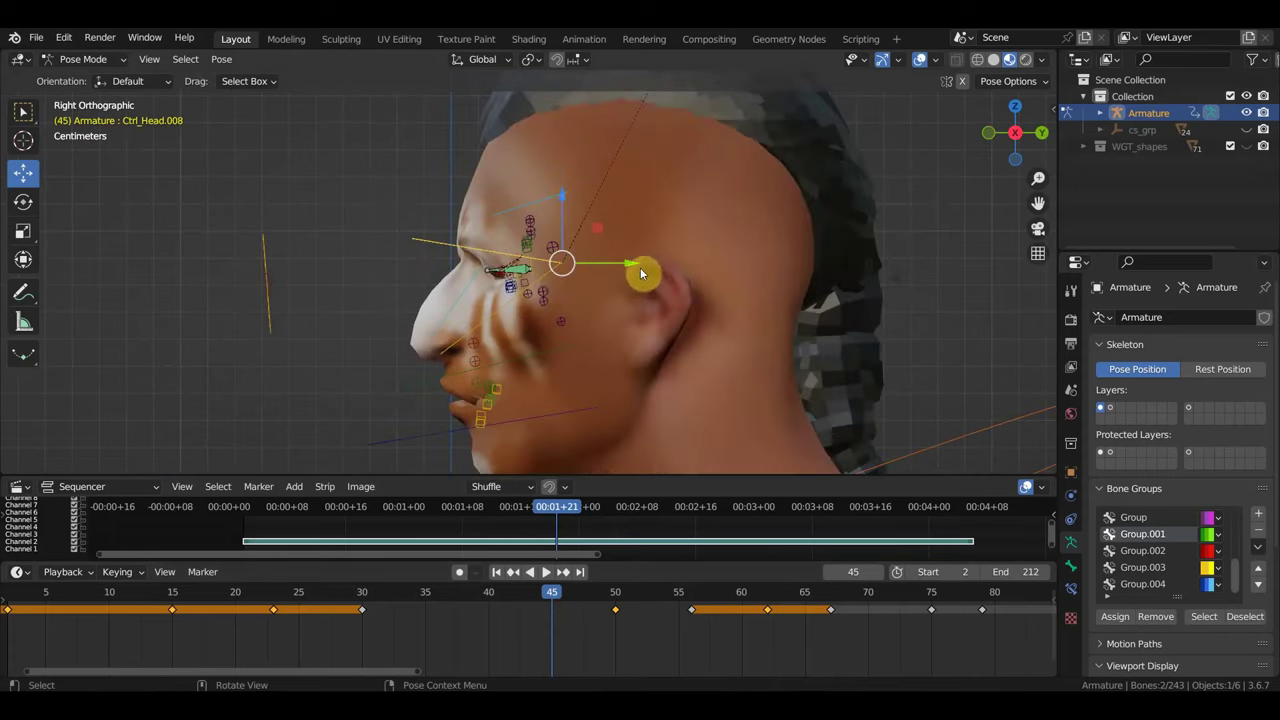
pyautogui.press('r')
pyautogui.click(640, 258)
pyautogui.moveTo(640, 258)
pyautogui.mouseDown(button='middle')
pyautogui.moveTo(677, 289)
pyautogui.moveTo(803, 286)
pyautogui.moveTo(826, 271)
pyautogui.mouseUp(button='middle')
pyautogui.press('r')
pyautogui.click(819, 258)
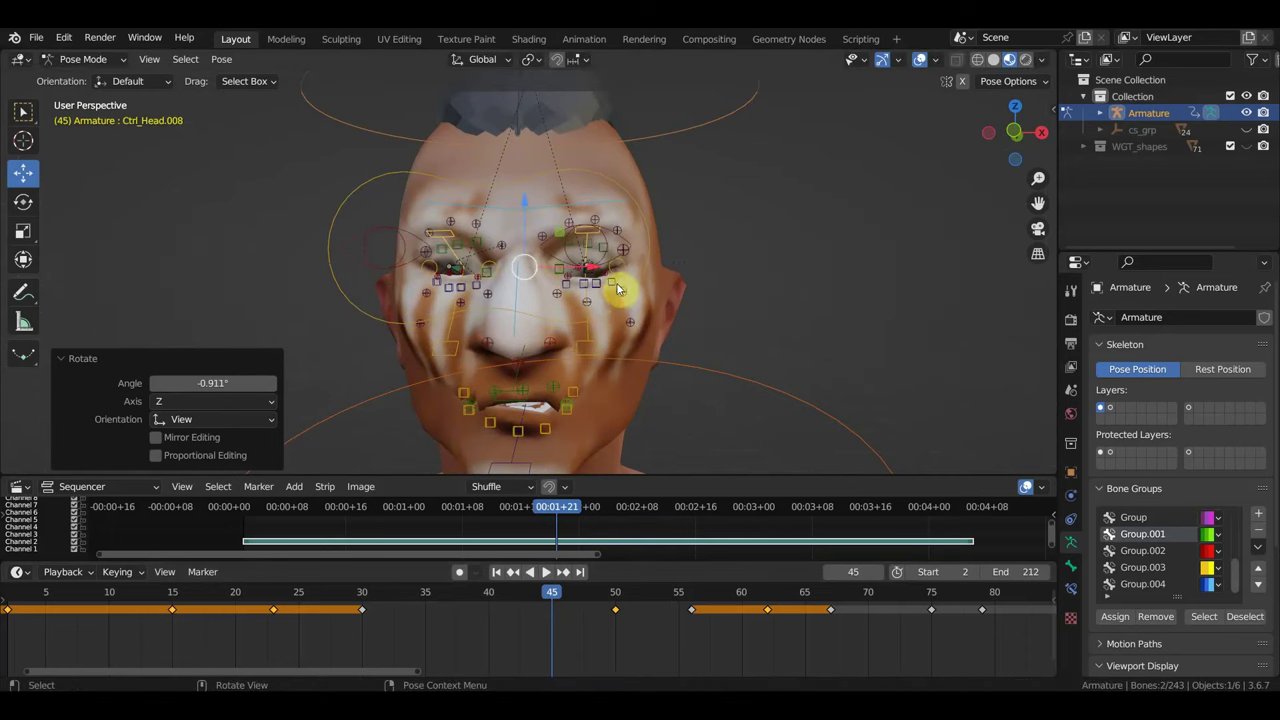
pyautogui.press('i')
pyautogui.moveTo(588, 600)
pyautogui.mouseDown()
pyautogui.moveTo(563, 600)
pyautogui.moveTo(691, 630)
pyautogui.mouseUp()
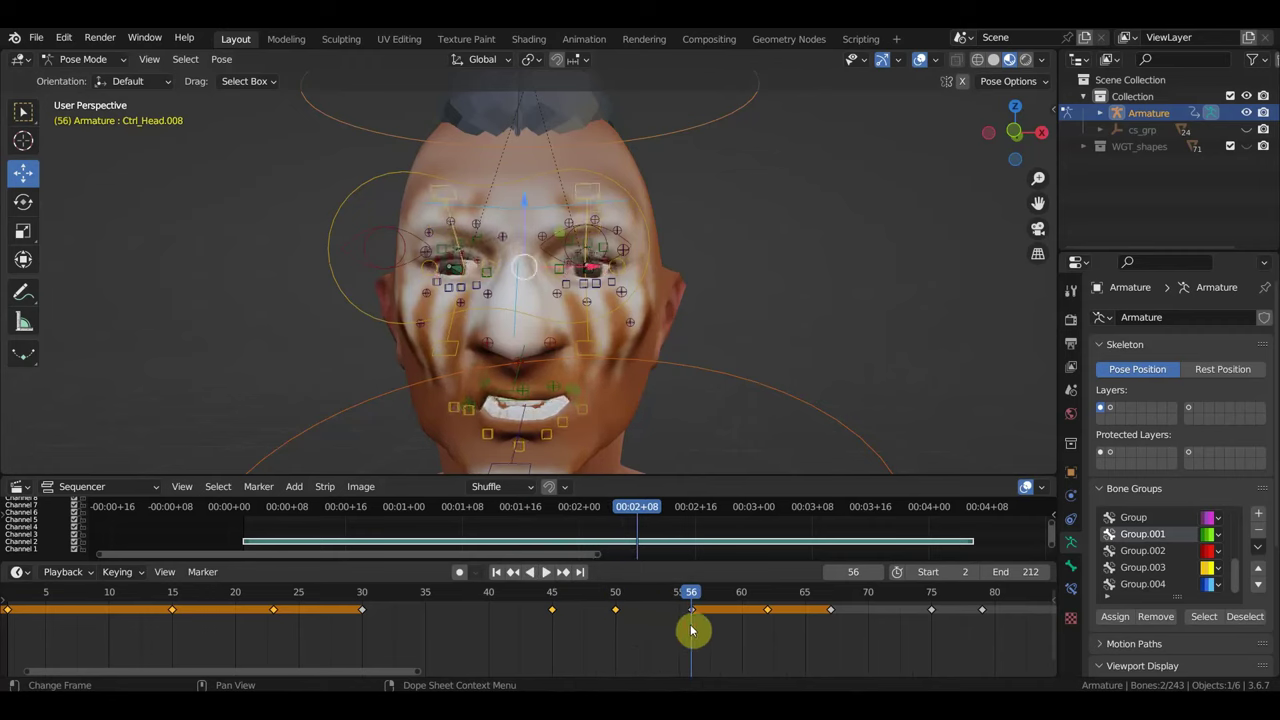
# - In front view, slide the later head keyframes about 3 frames earlier
pyautogui.press('KP_1')
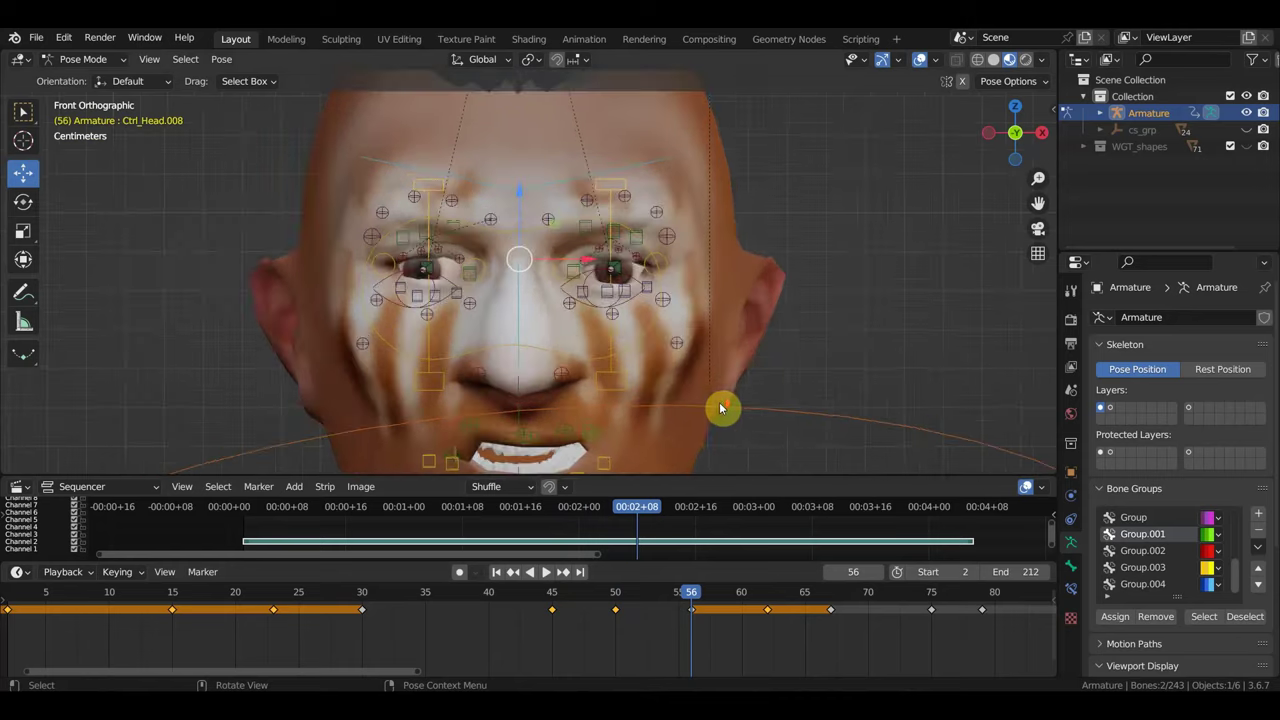
pyautogui.scroll(3, 724, 412)
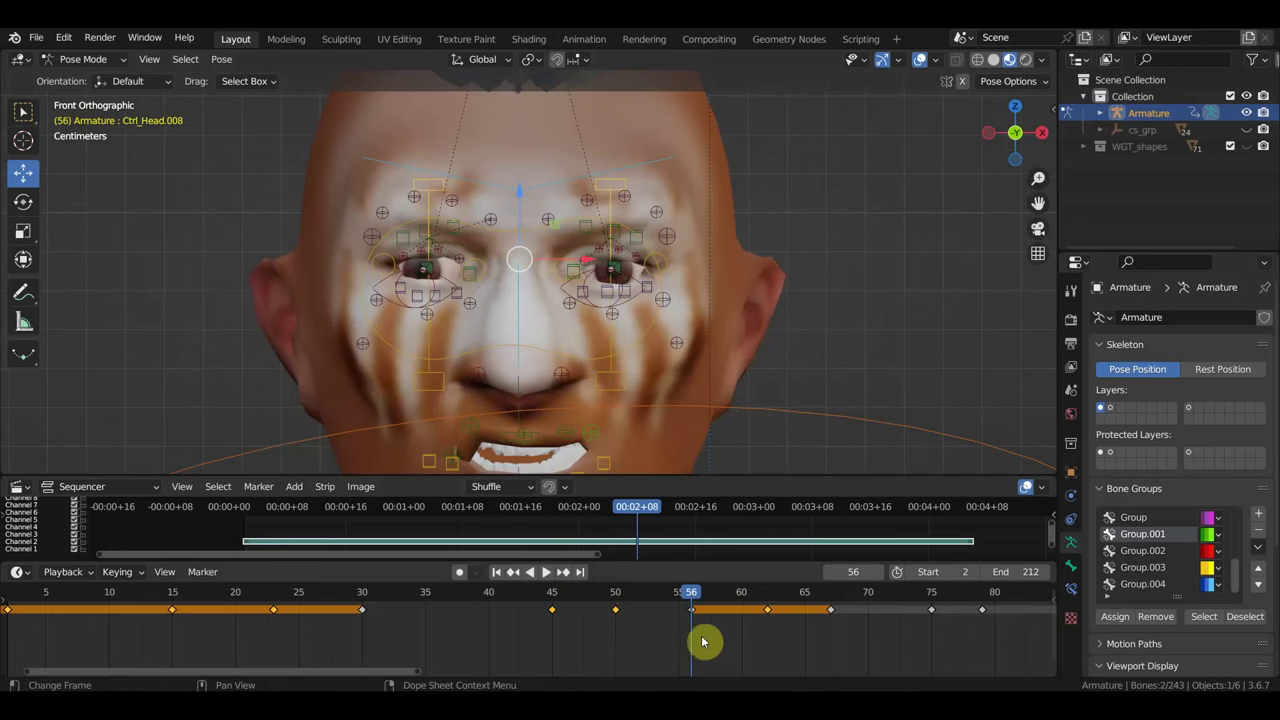
pyautogui.click(610, 604)
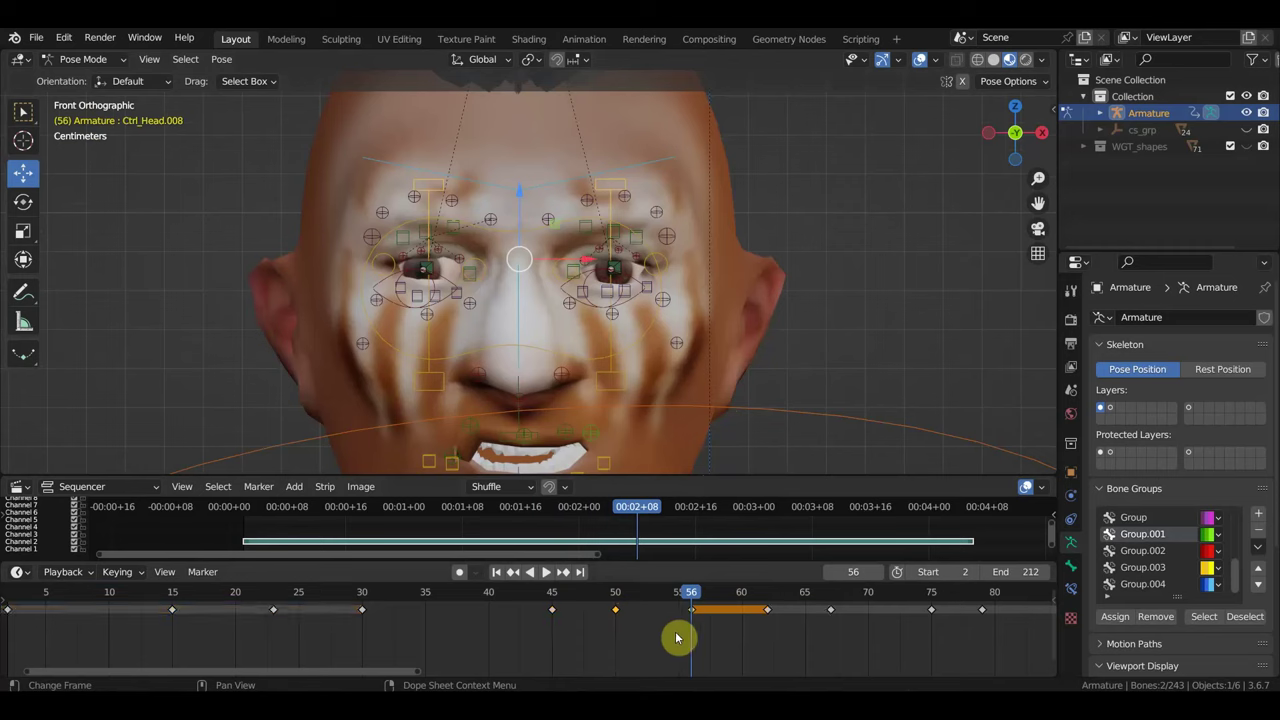
pyautogui.press('g')
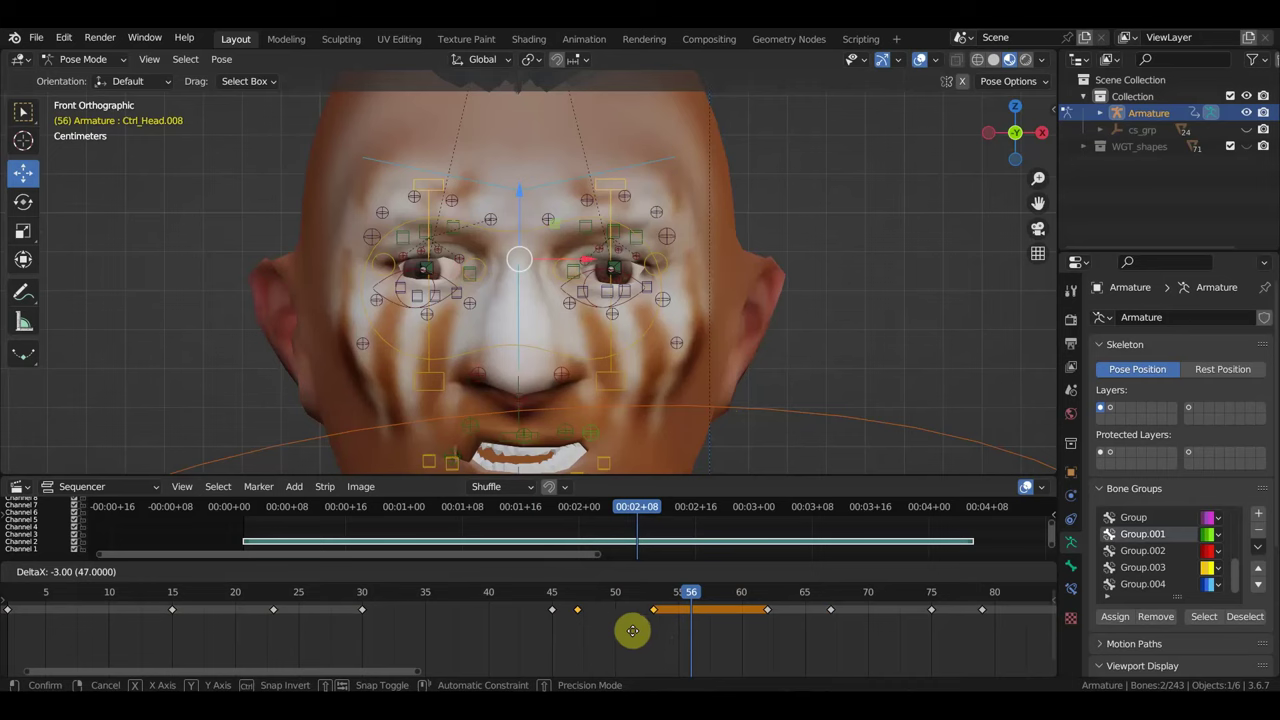
pyautogui.click(633, 630)
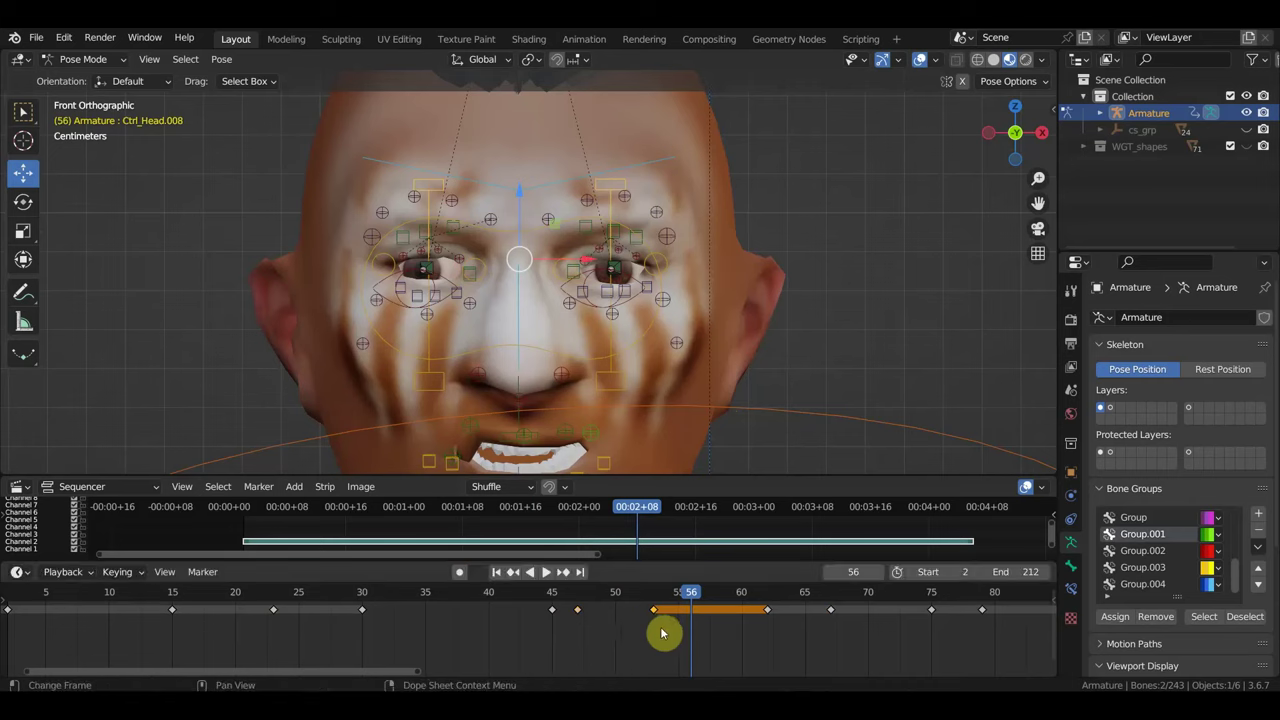
pyautogui.press('g')
pyautogui.click(619, 629)
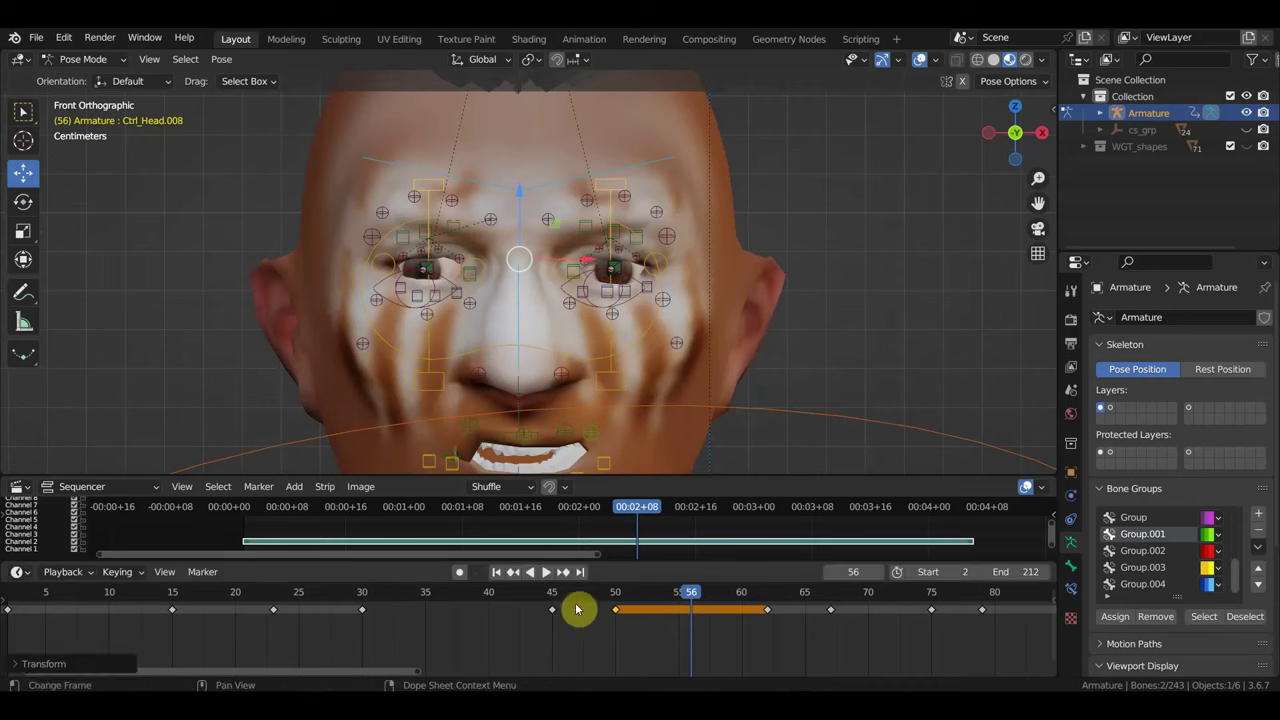
# - Play back from frames 45 and 35 to review, then set the current frame to 40
pyautogui.click(551, 598)
pyautogui.press('space')
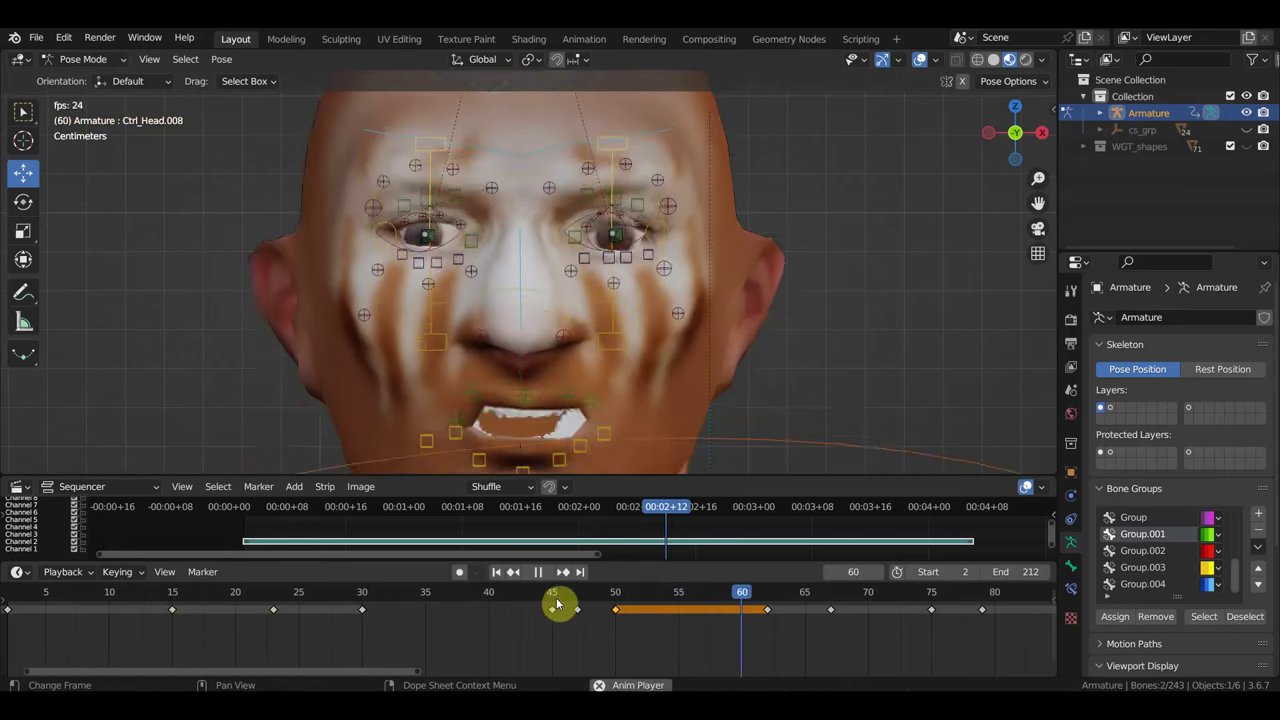
pyautogui.press('space')
pyautogui.click(428, 598)
pyautogui.press('space')
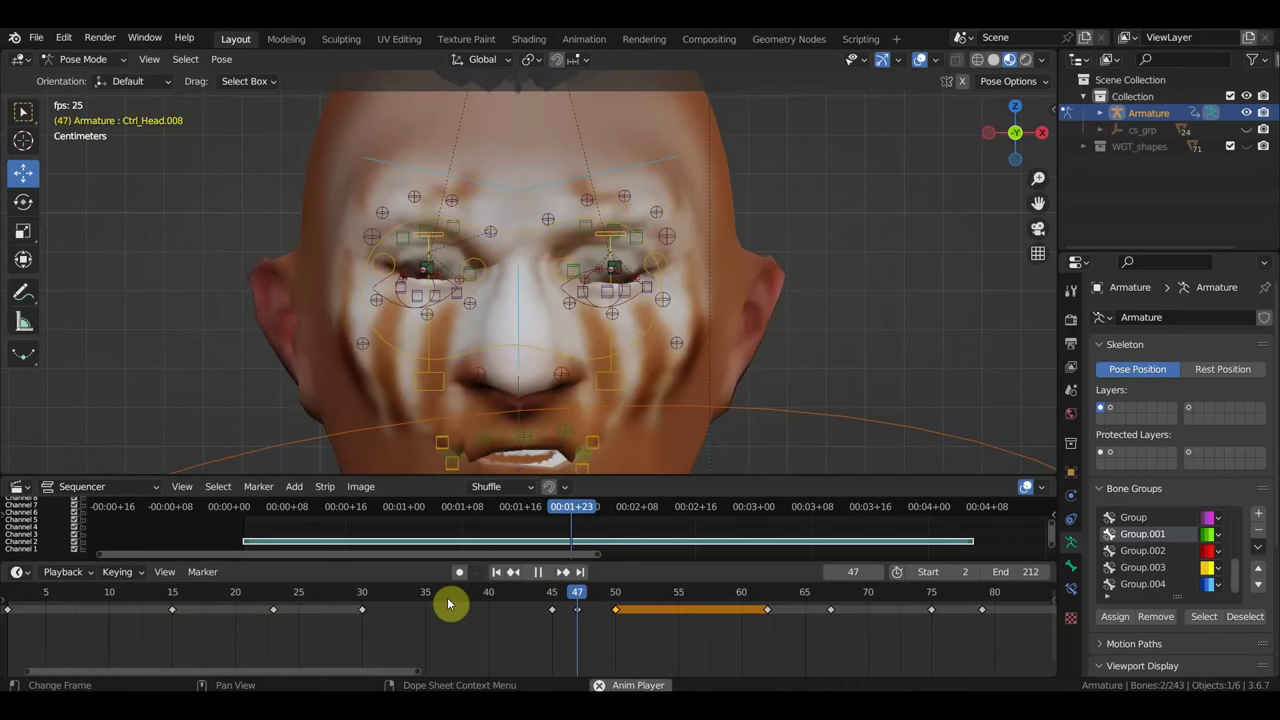
pyautogui.press('space')
pyautogui.click(490, 598)
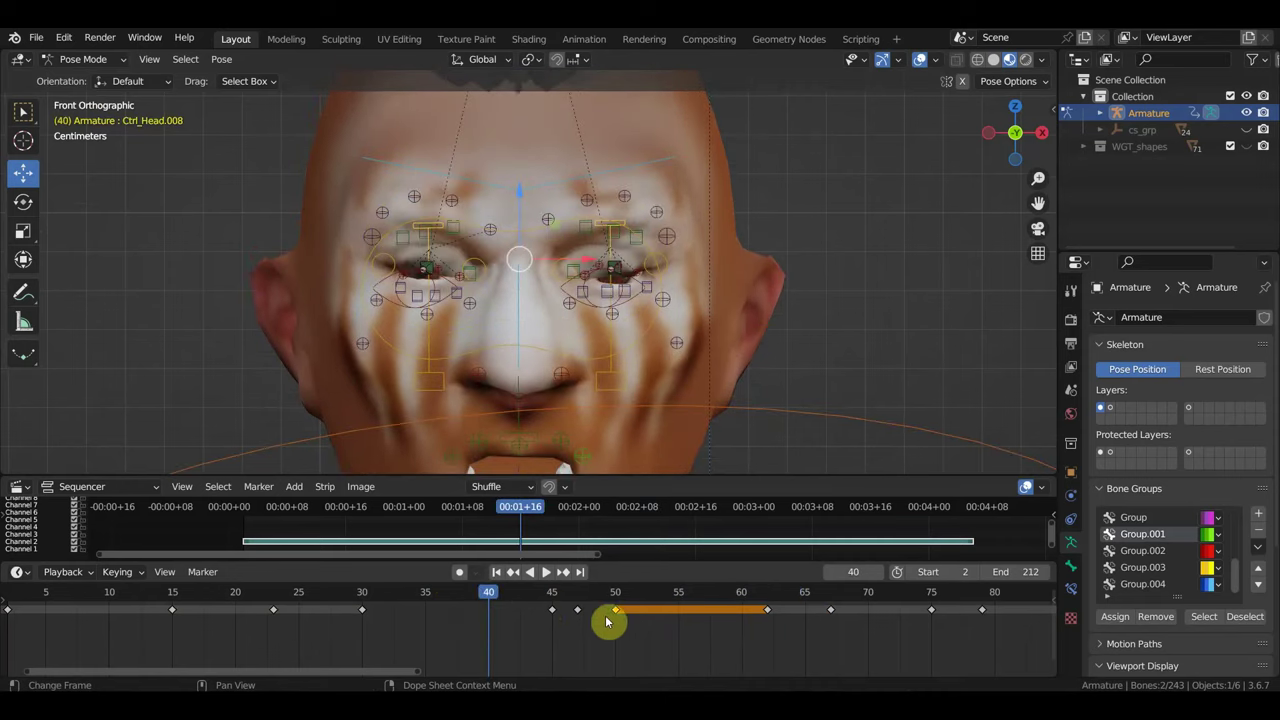
# - Shift the keys at frames 45 and 47 earlier and nudge a single key later
pyautogui.moveTo(599, 638); pyautogui.dragTo(524, 592)
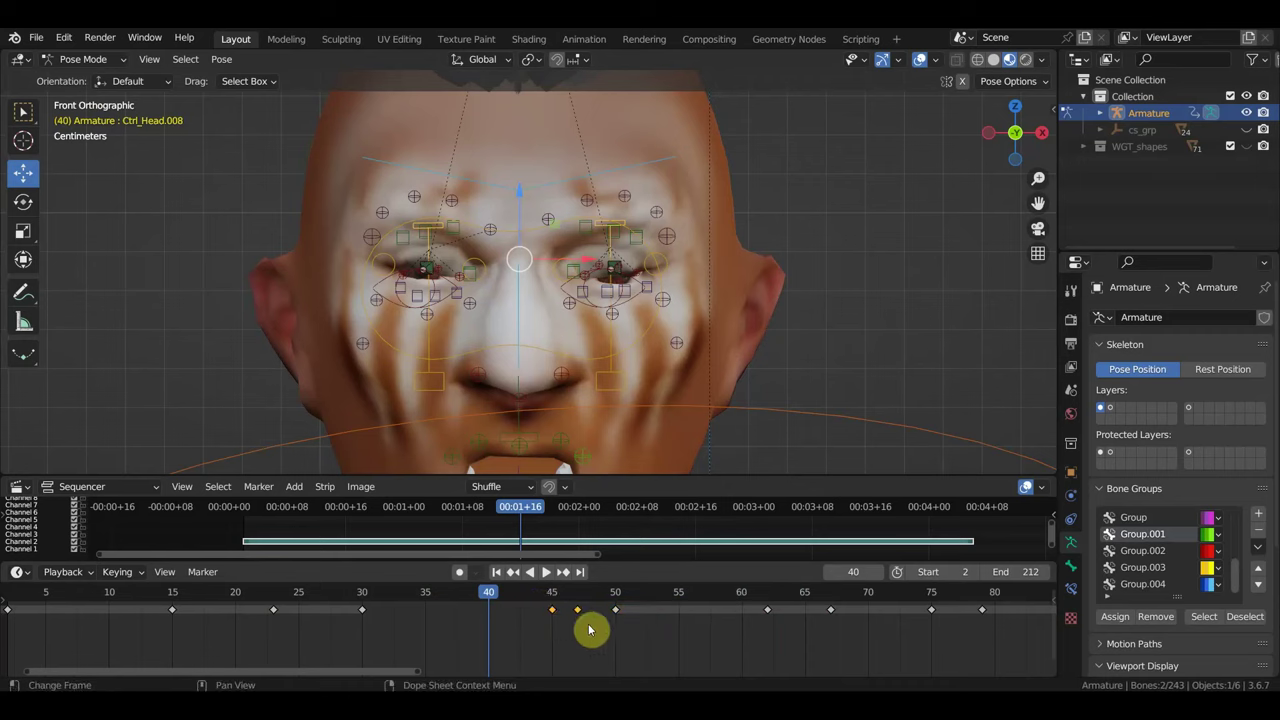
pyautogui.press('g')
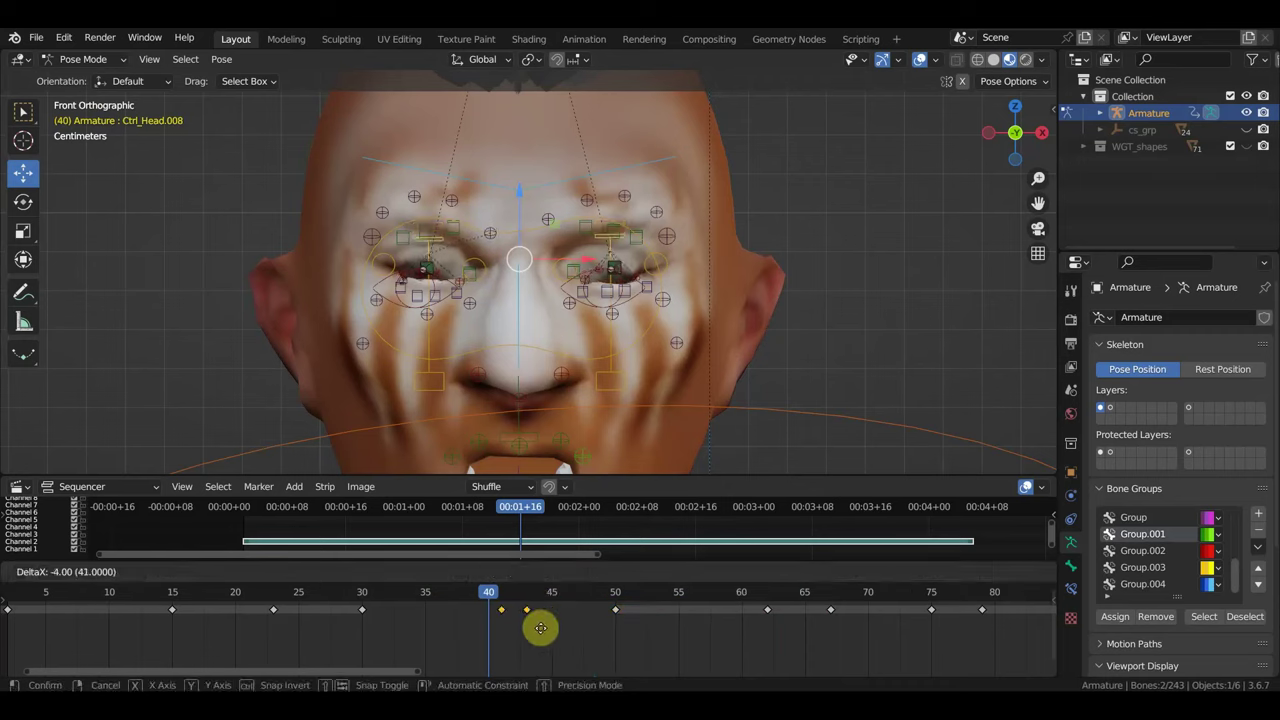
pyautogui.click(536, 628)
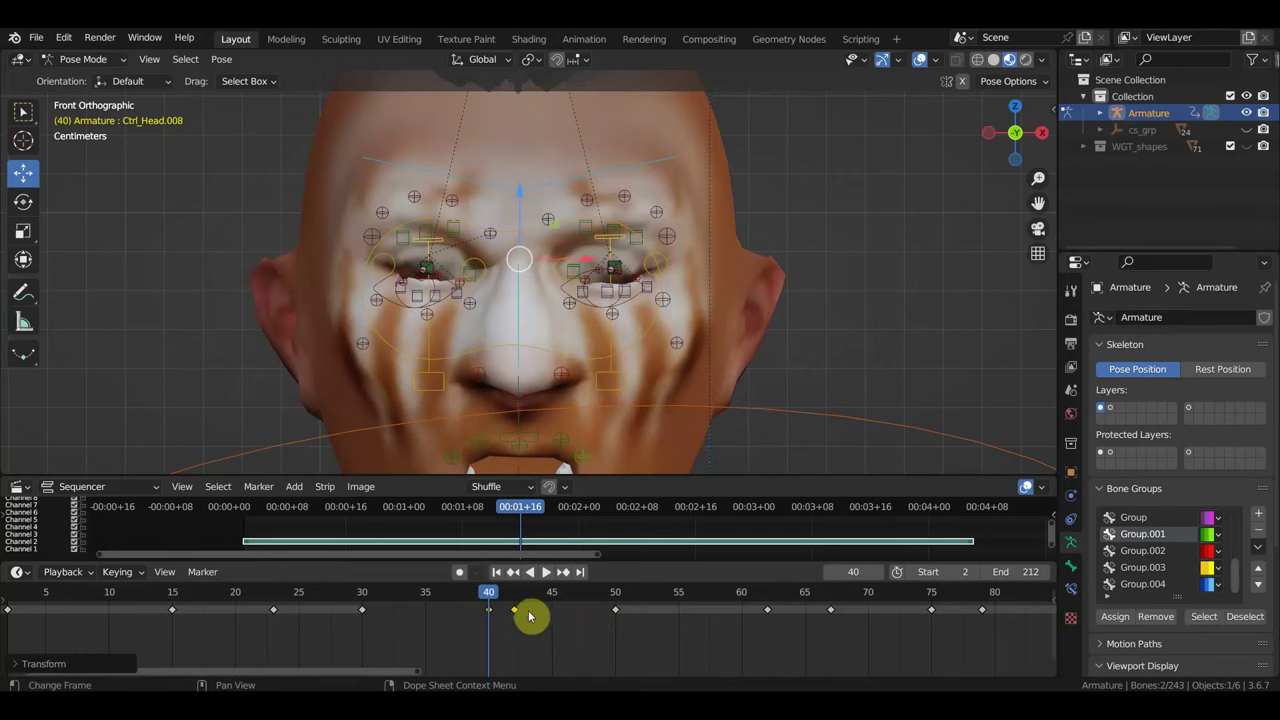
pyautogui.moveTo(518, 613)
pyautogui.mouseDown()
pyautogui.moveTo(537, 633)
pyautogui.moveTo(511, 606)
pyautogui.mouseUp()
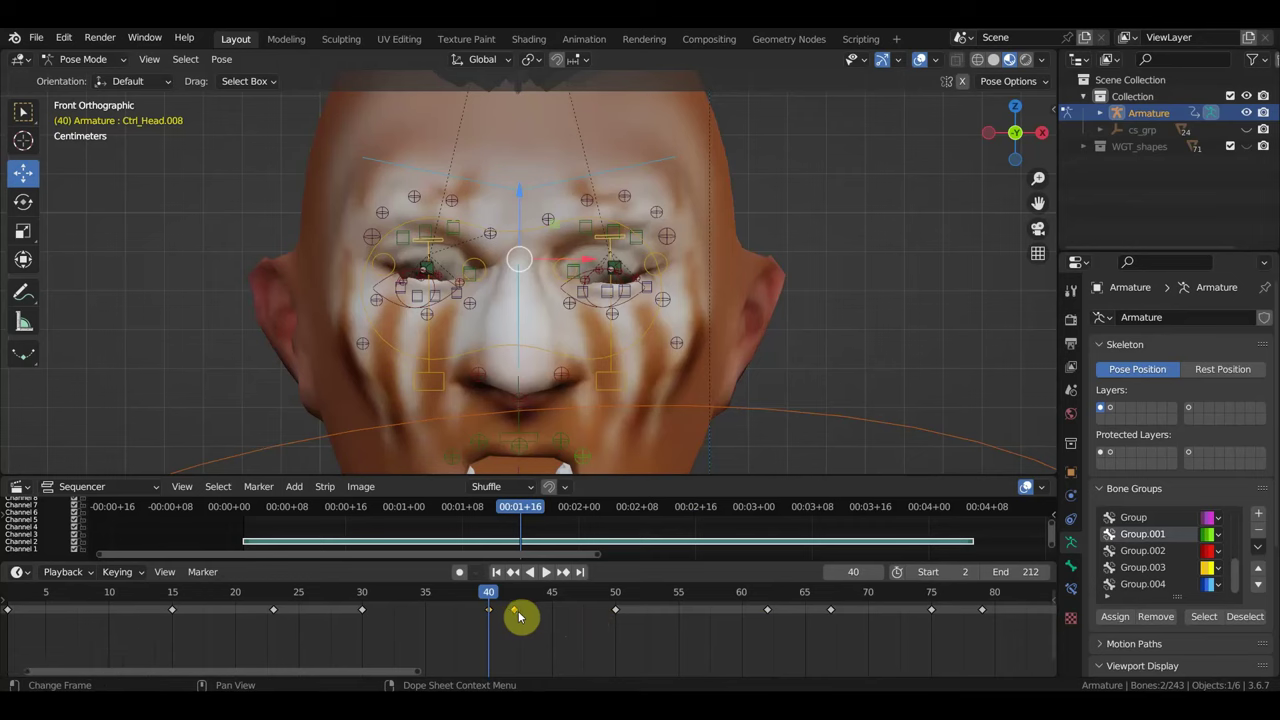
pyautogui.press('g')
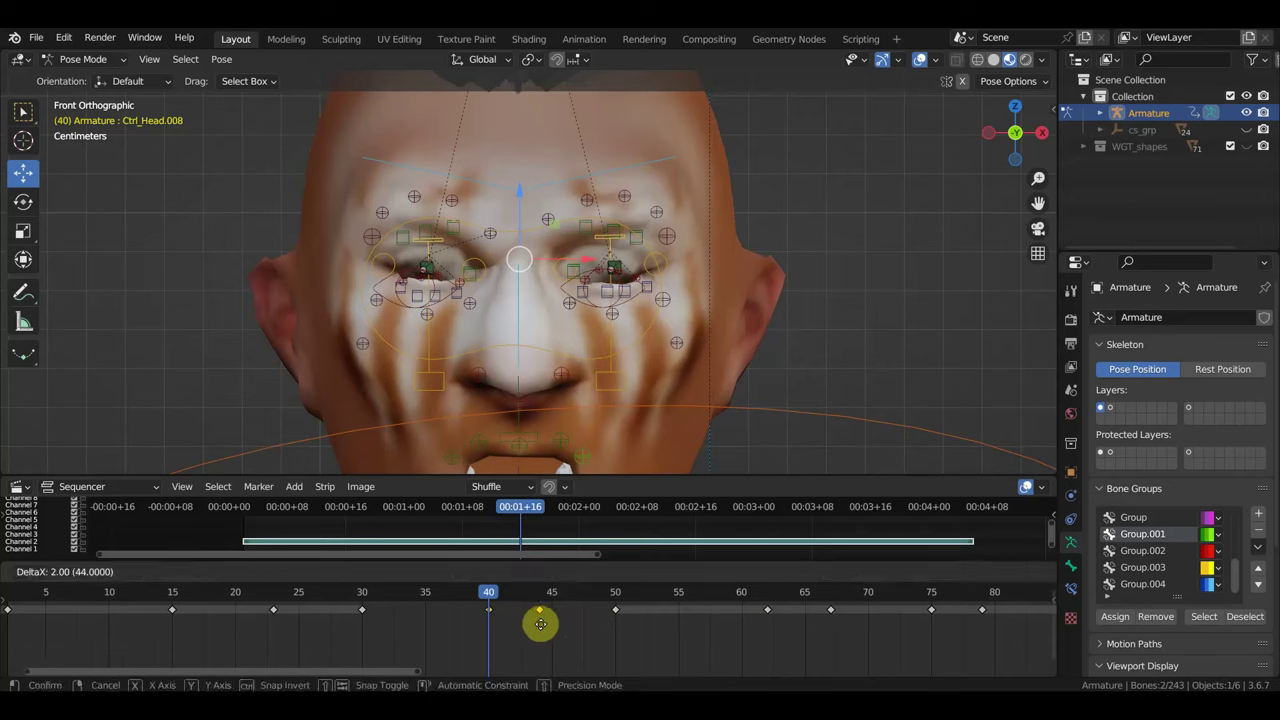
pyautogui.click(540, 624)
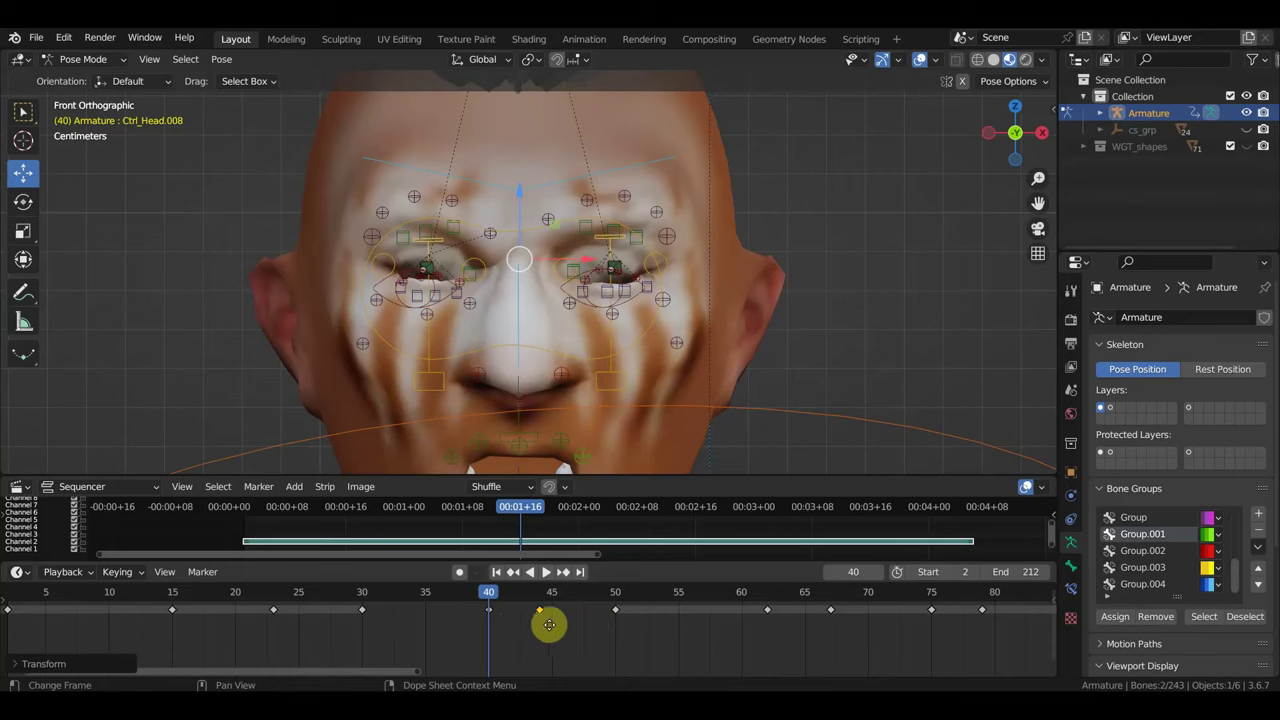
# - Place that keyframe at about frame 45 and move the frame-40 key to about 42
pyautogui.press('g')
pyautogui.click(556, 622)
pyautogui.click(505, 616)
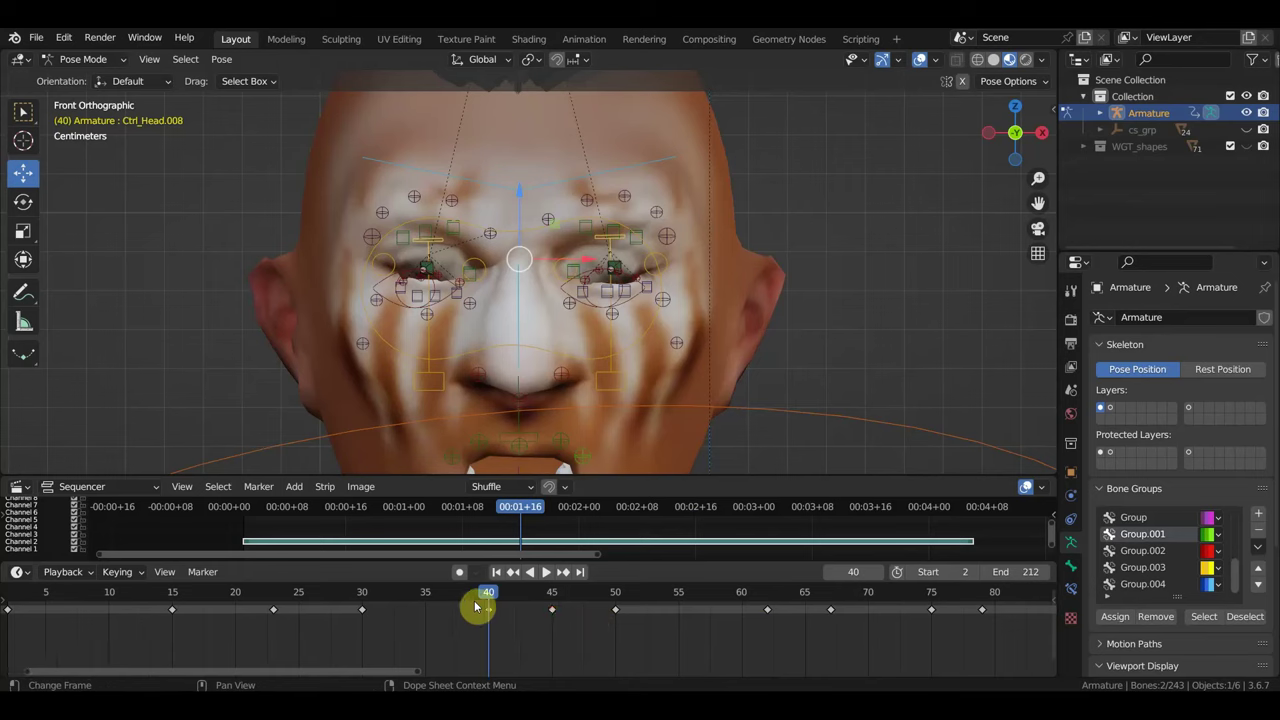
pyautogui.moveTo(477, 605); pyautogui.dragTo(513, 614)
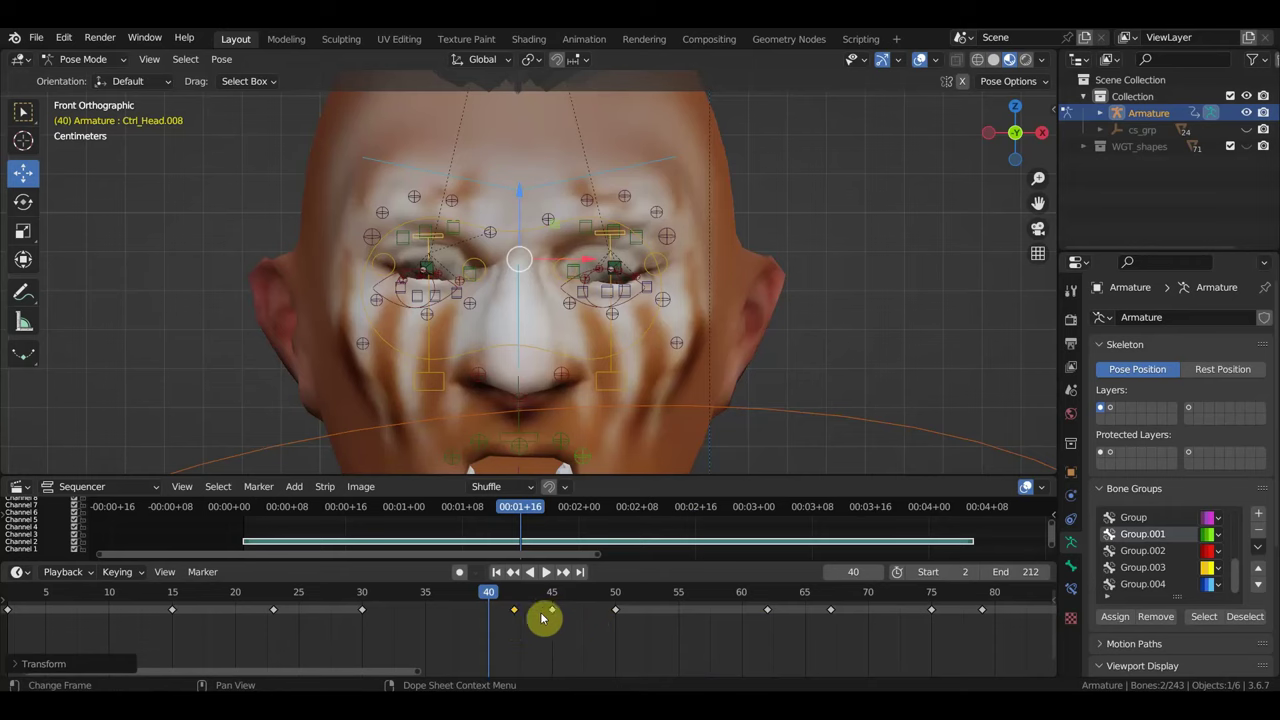
pyautogui.click(490, 605)
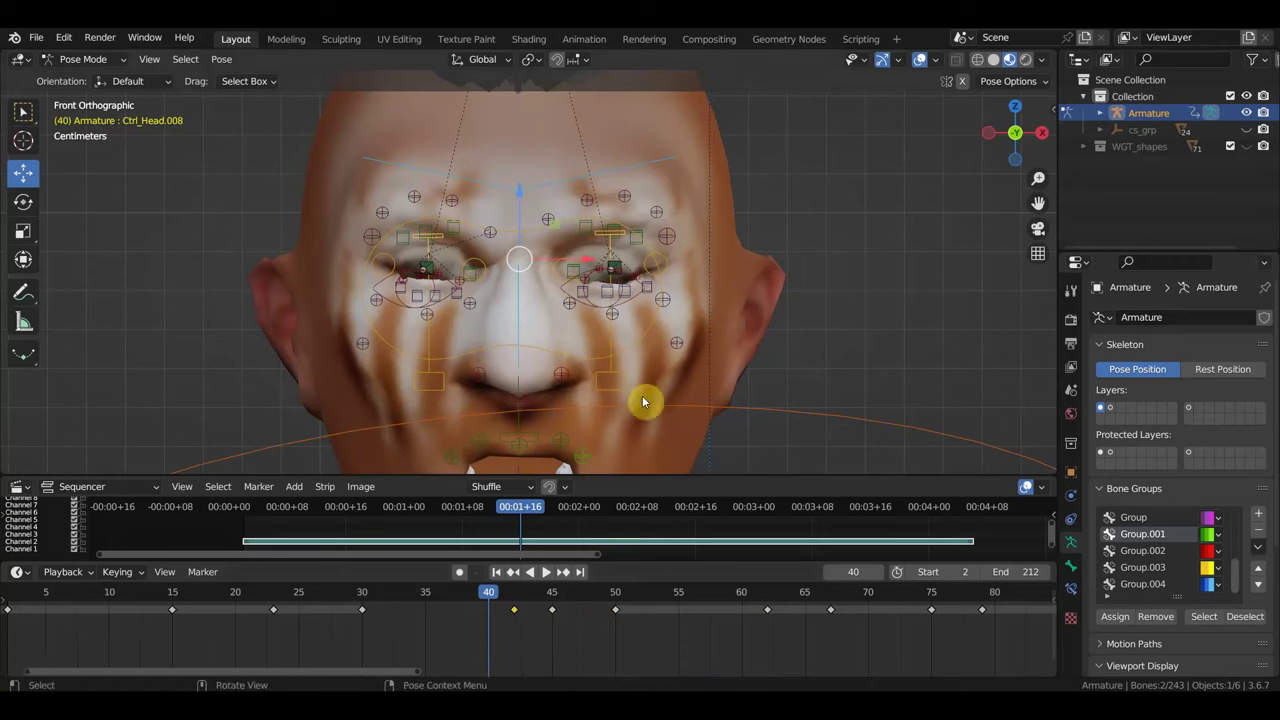
# - Key the face pose at frame 40, select Ctrl_Head.024 and preview around frame 42
pyautogui.press('i')
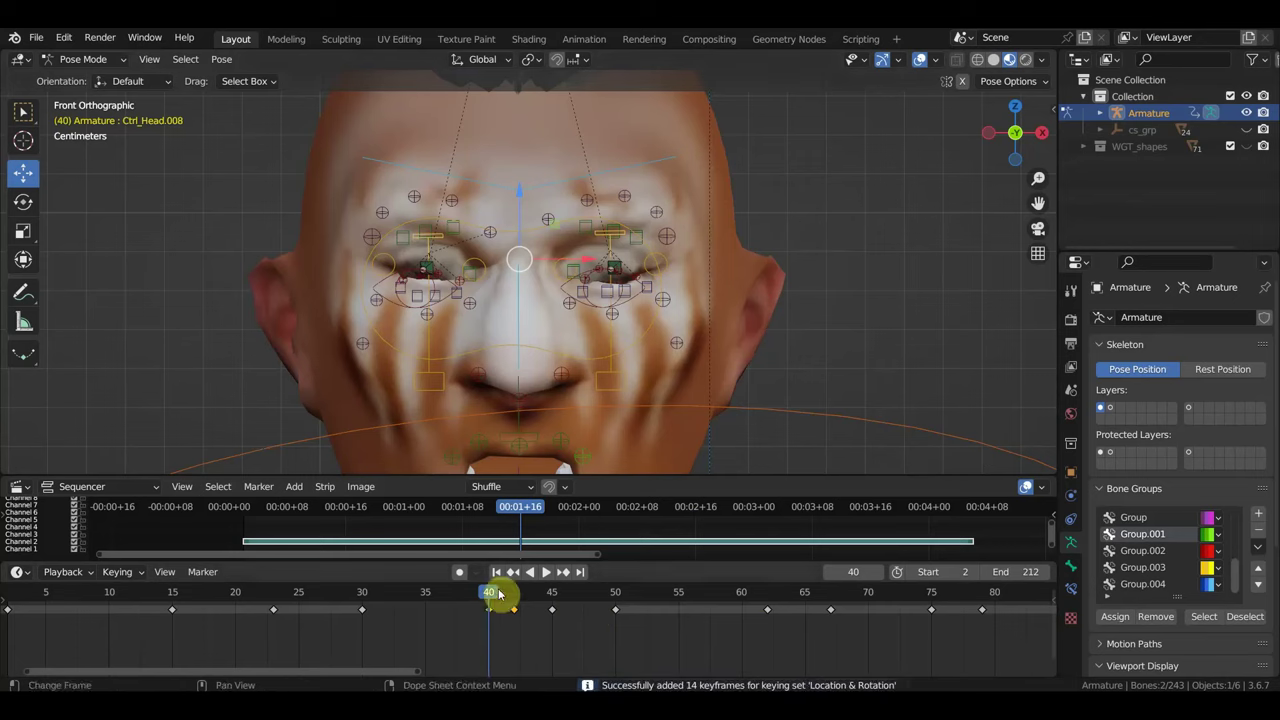
pyautogui.moveTo(497, 596)
pyautogui.mouseDown()
pyautogui.moveTo(555, 610)
pyautogui.moveTo(503, 603)
pyautogui.moveTo(517, 615)
pyautogui.moveTo(635, 624)
pyautogui.moveTo(615, 621)
pyautogui.mouseUp()
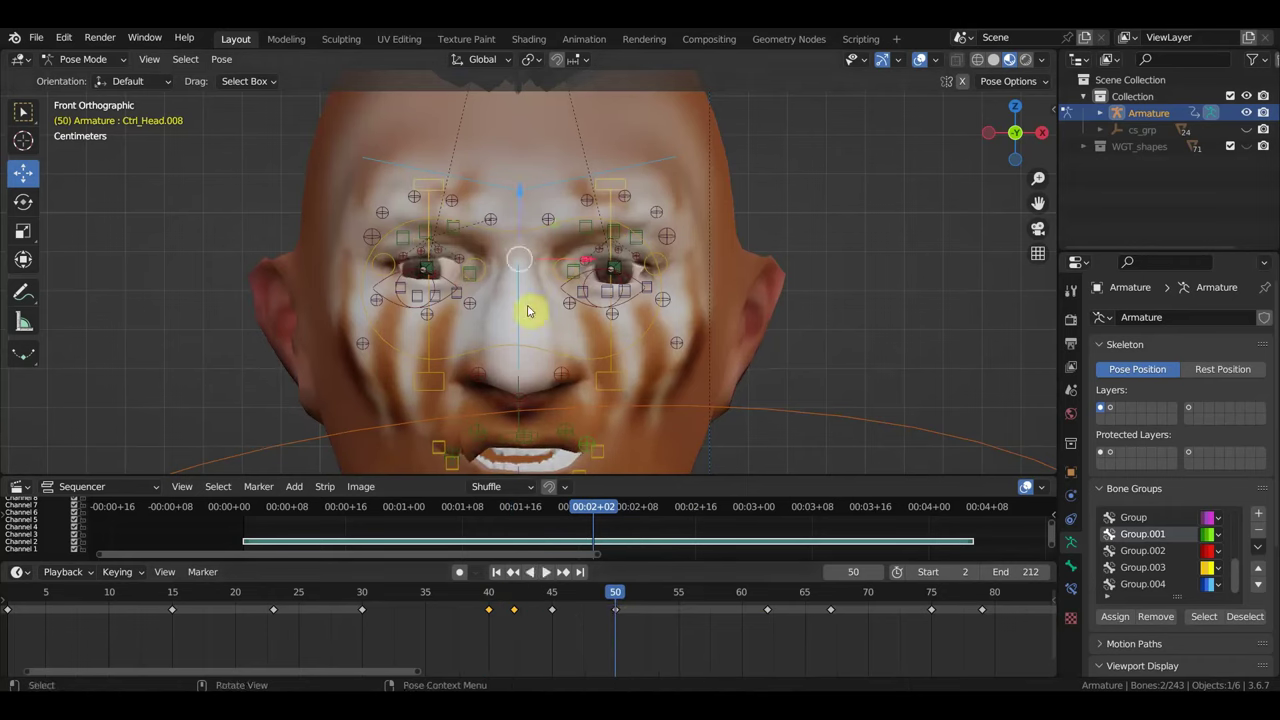
pyautogui.click(432, 190)
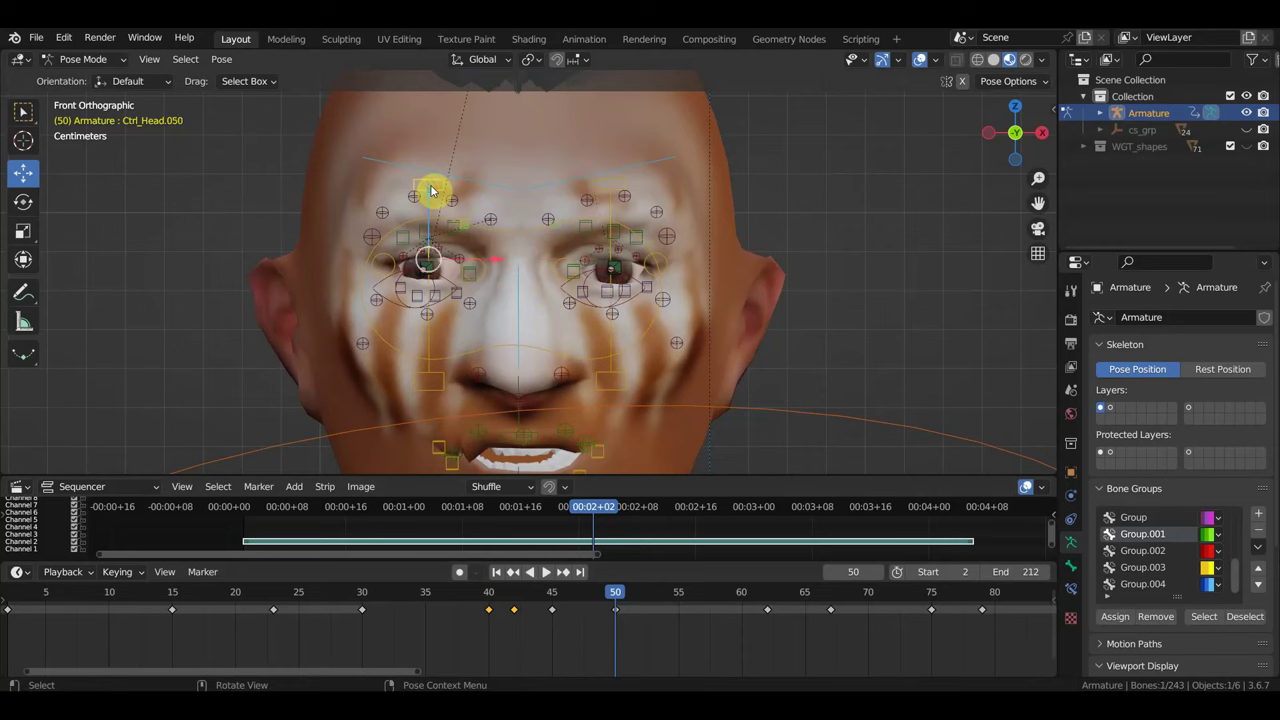
pyautogui.click(614, 190)
pyautogui.moveTo(643, 638); pyautogui.dragTo(591, 606)
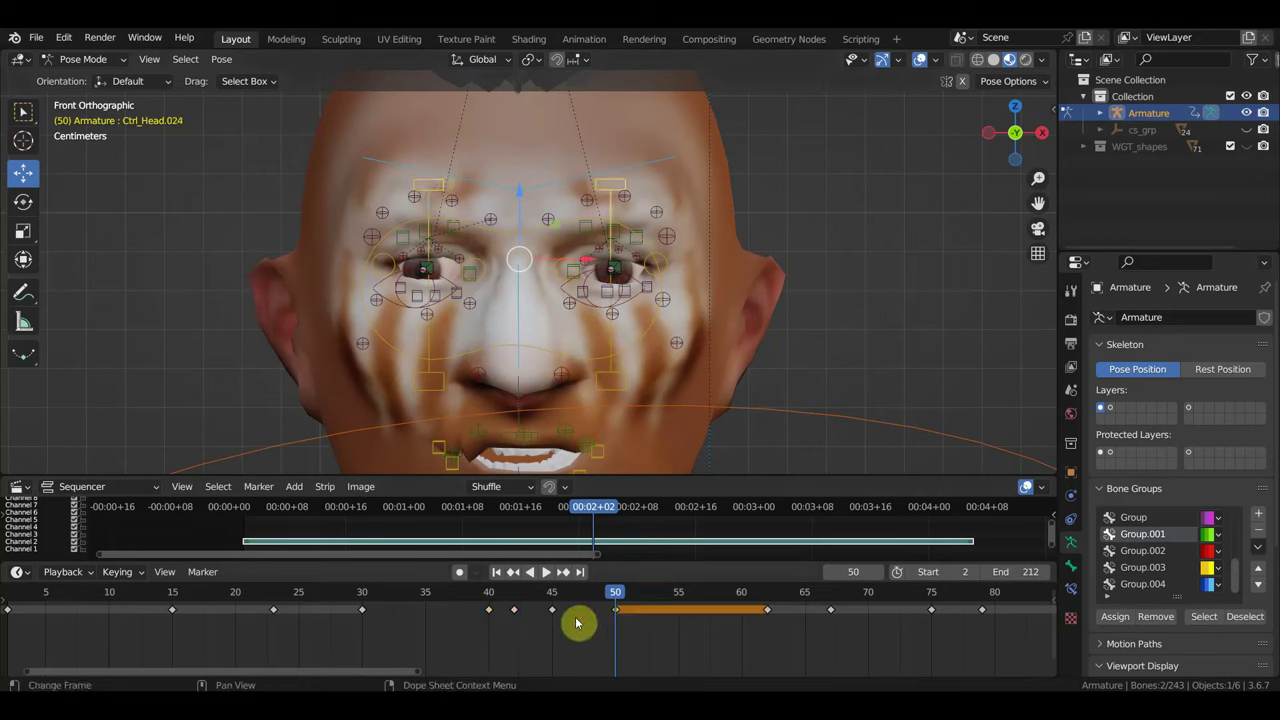
pyautogui.click(488, 596)
pyautogui.moveTo(488, 596)
pyautogui.mouseDown()
pyautogui.moveTo(614, 603)
pyautogui.moveTo(525, 613)
pyautogui.moveTo(512, 601)
pyautogui.mouseUp()
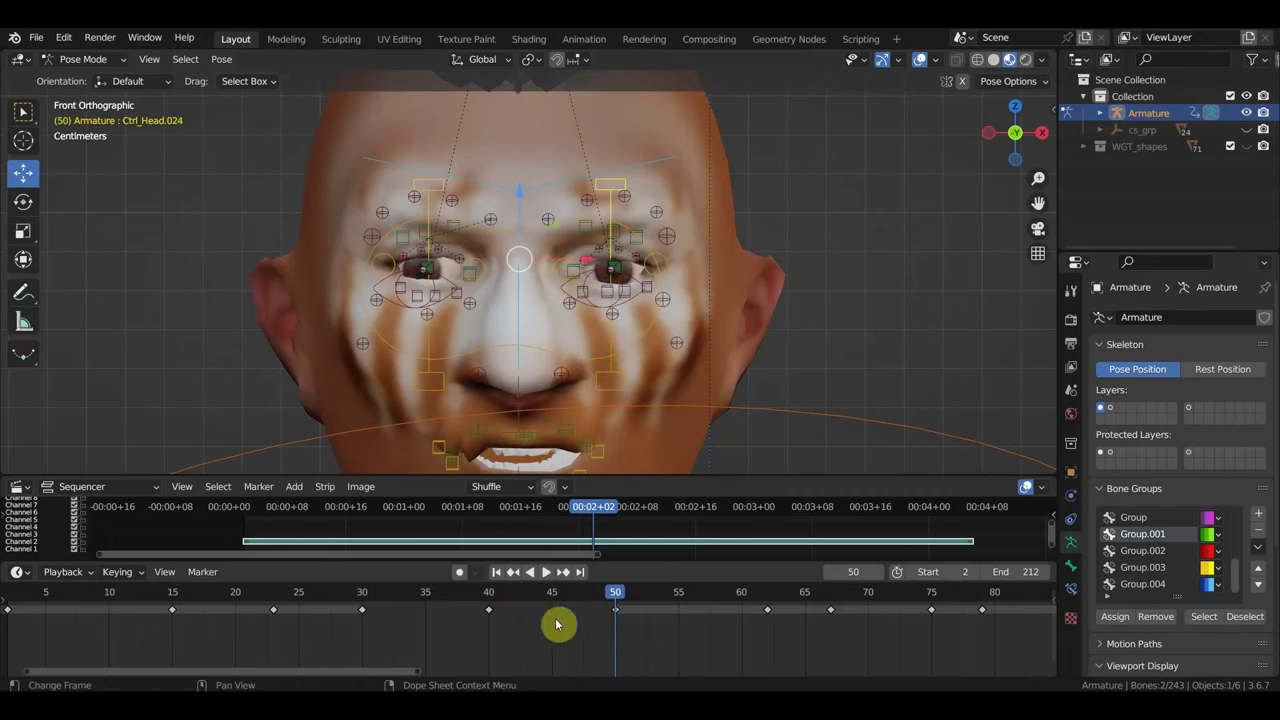
# - At frame 43 in Right Ortho, rotate the face control -6.04° on Z and key it
pyautogui.press('space')
pyautogui.click(550, 597)
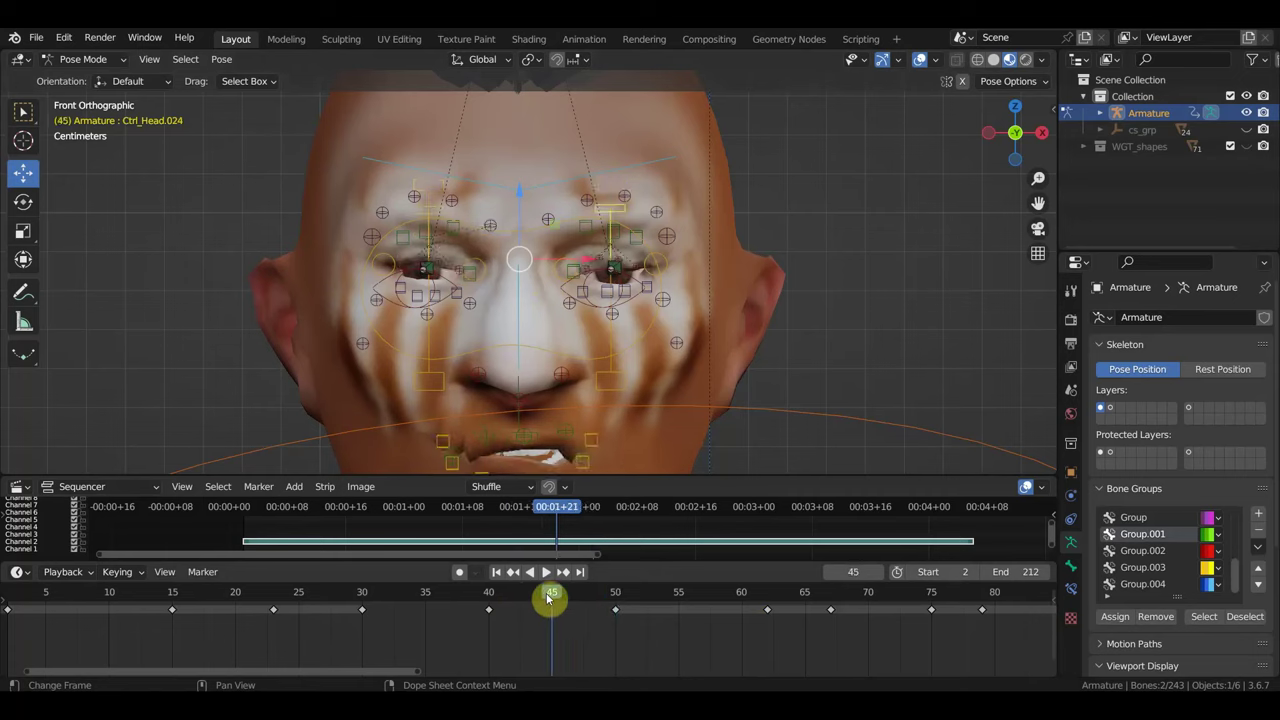
pyautogui.moveTo(548, 597); pyautogui.dragTo(530, 607)
pyautogui.press('space')
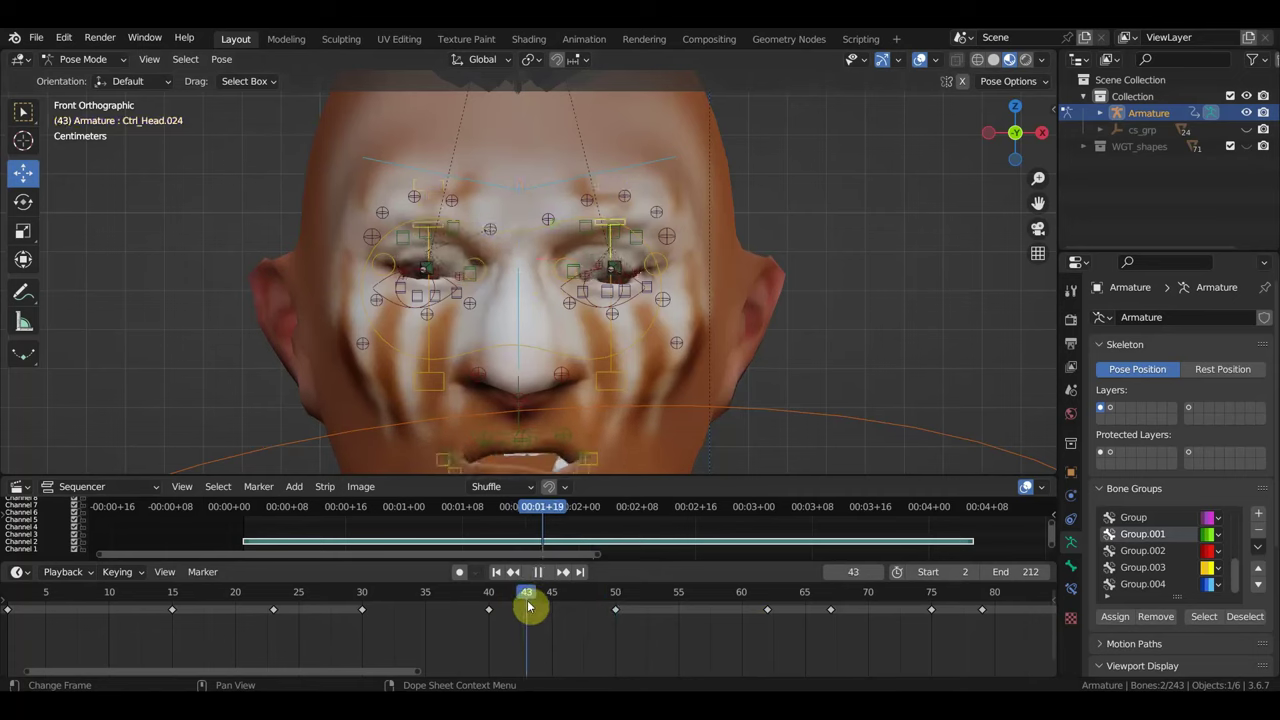
pyautogui.press('KP_3')
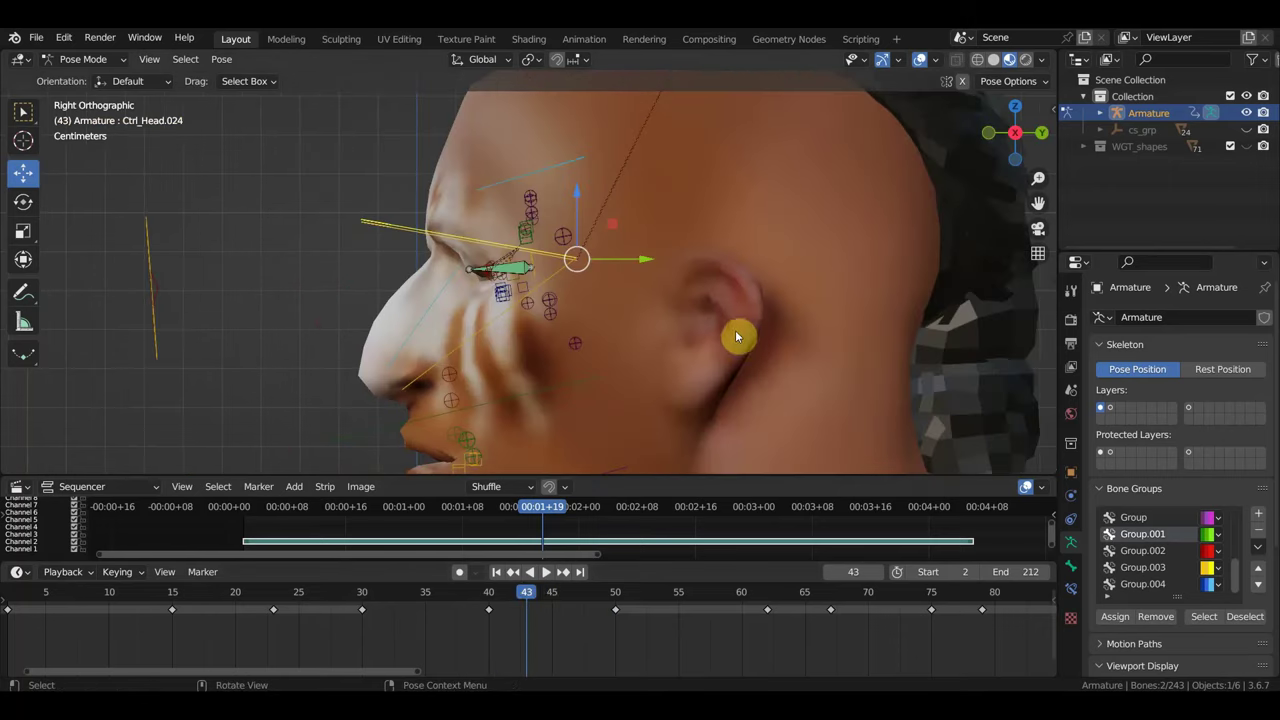
pyautogui.press('r')
pyautogui.click(749, 284)
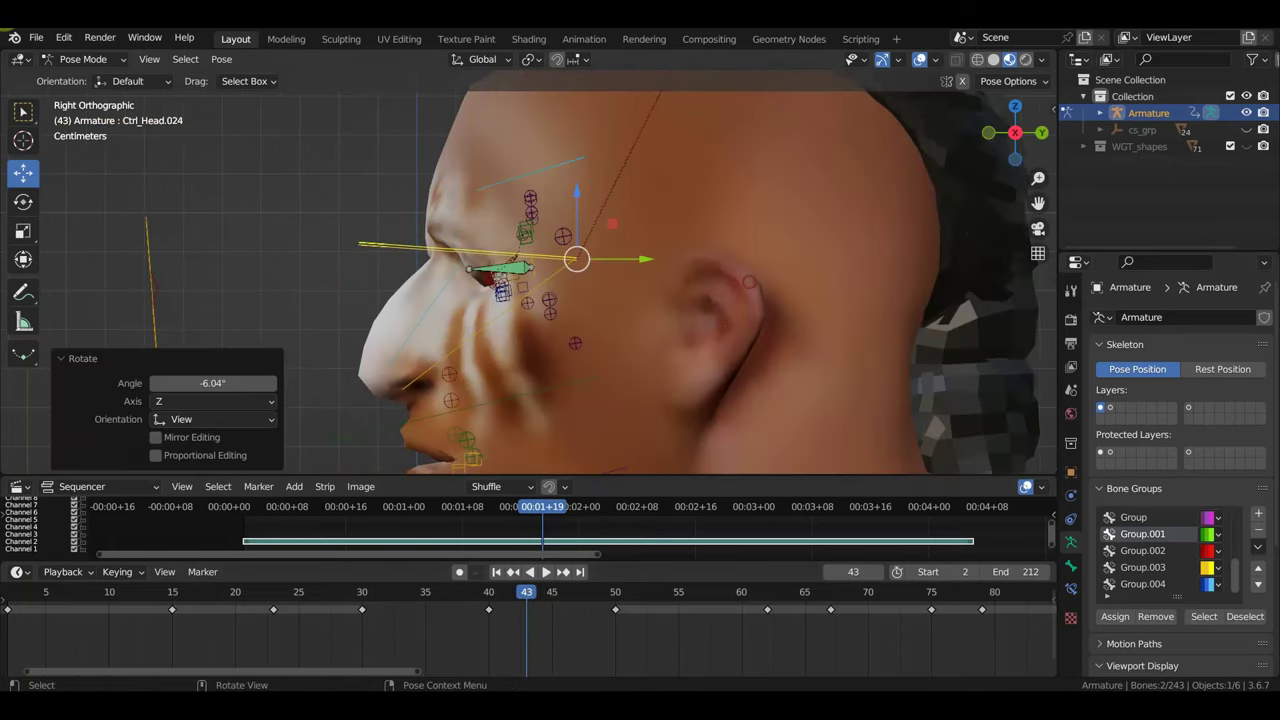
pyautogui.press('i')
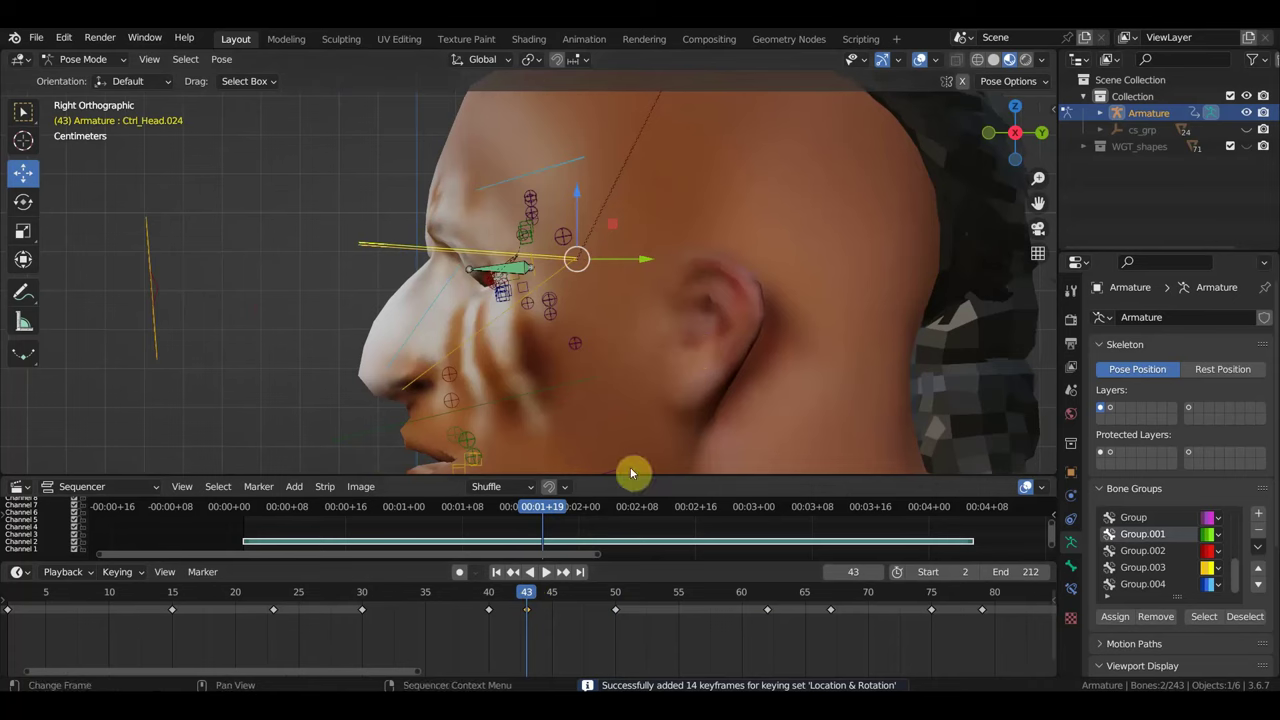
# - Move the keyframe following frame 43 to about frame 46
pyautogui.moveTo(628, 628); pyautogui.dragTo(596, 606)
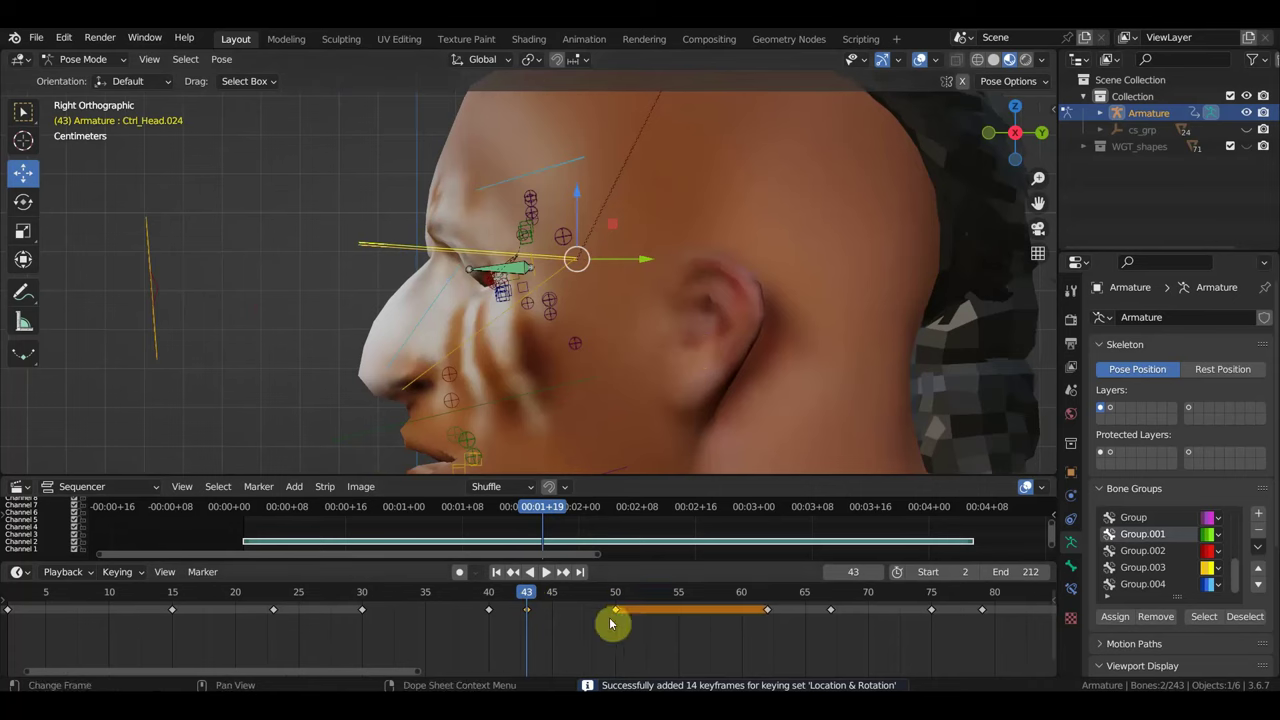
pyautogui.press('g')
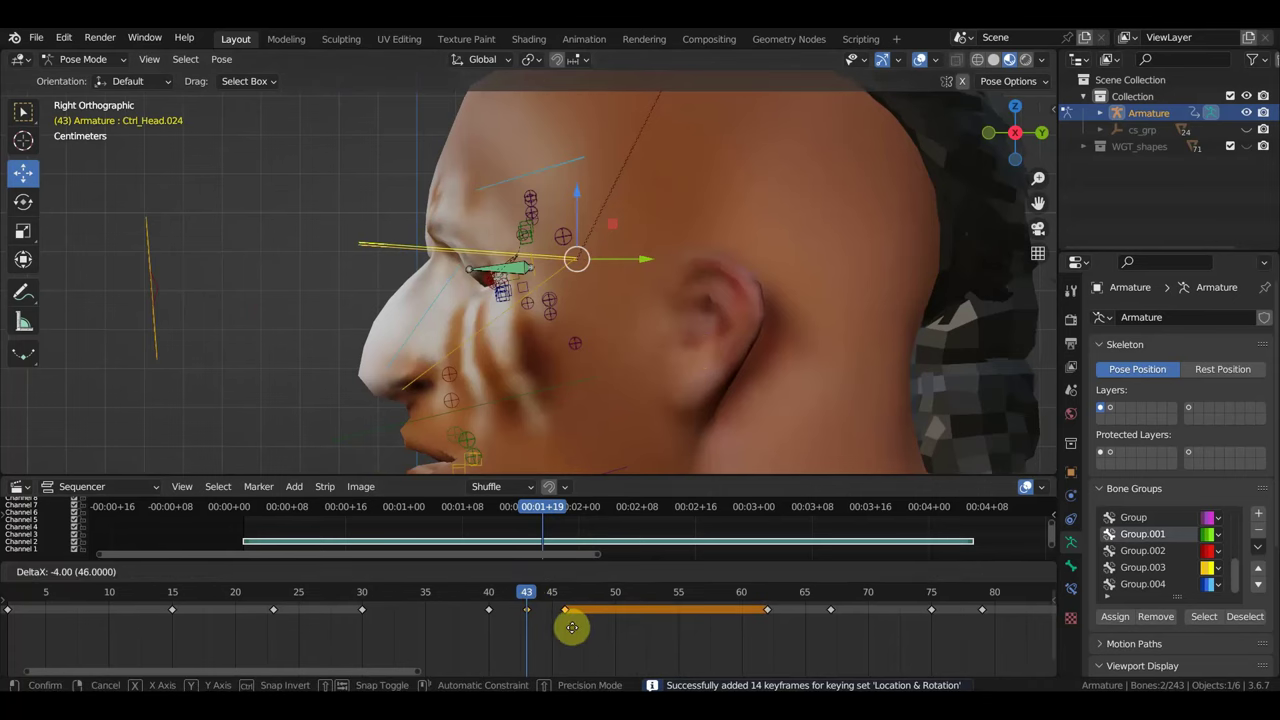
pyautogui.click(563, 626)
pyautogui.moveTo(625, 470); pyautogui.dragTo(765, 446, button='middle')
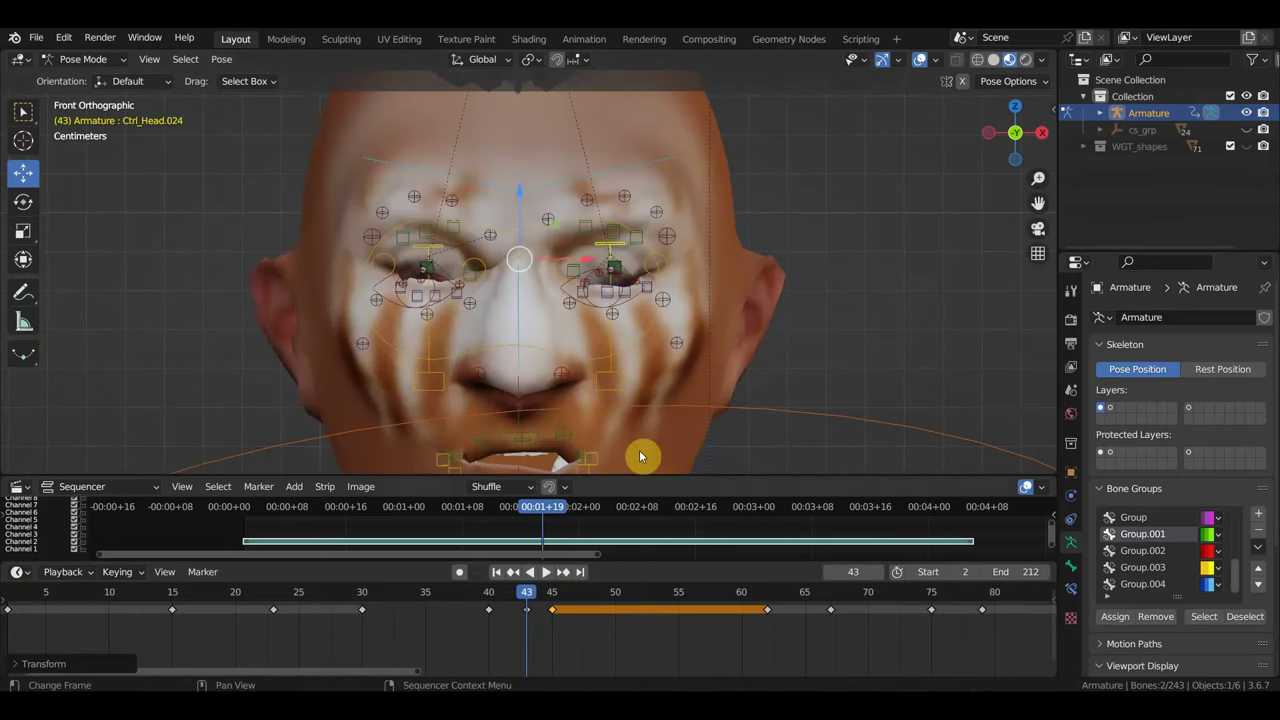
# - Play the animation from frame 34 to review the head motion
pyautogui.click(413, 591)
pyautogui.press('space')
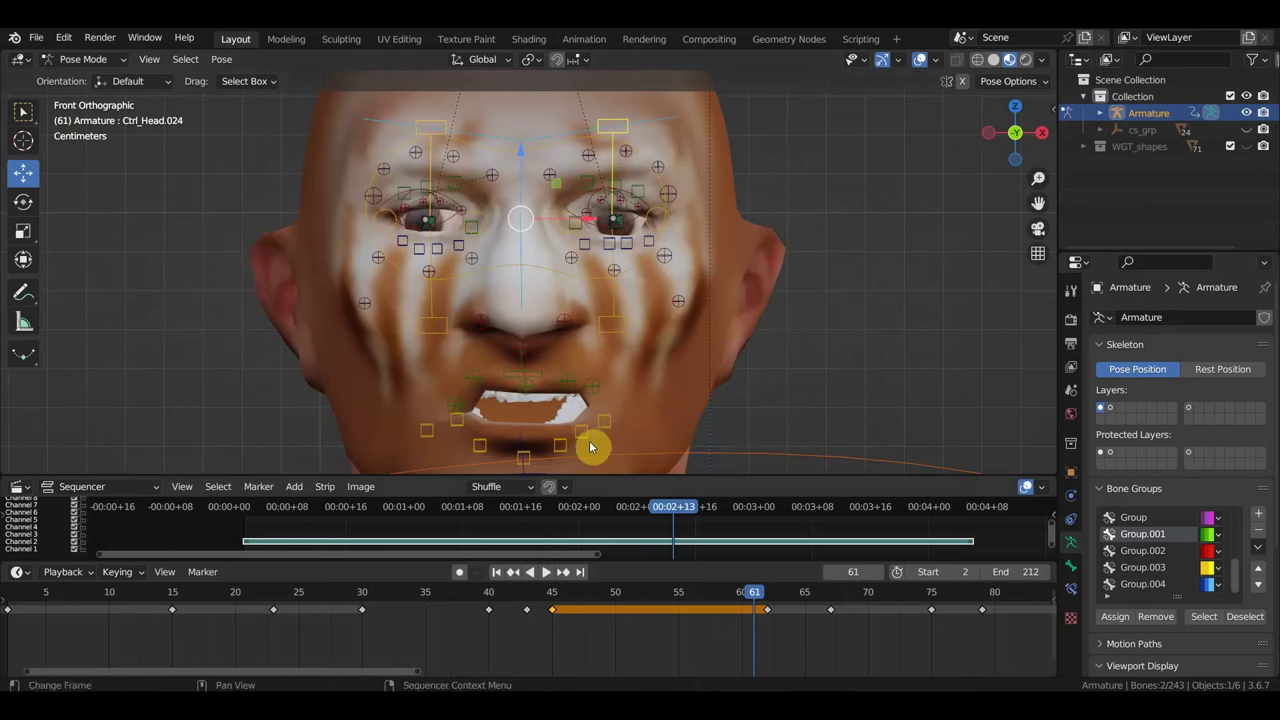
pyautogui.scroll(-1, 525, 630)
pyautogui.scroll(-2, 528, 634)
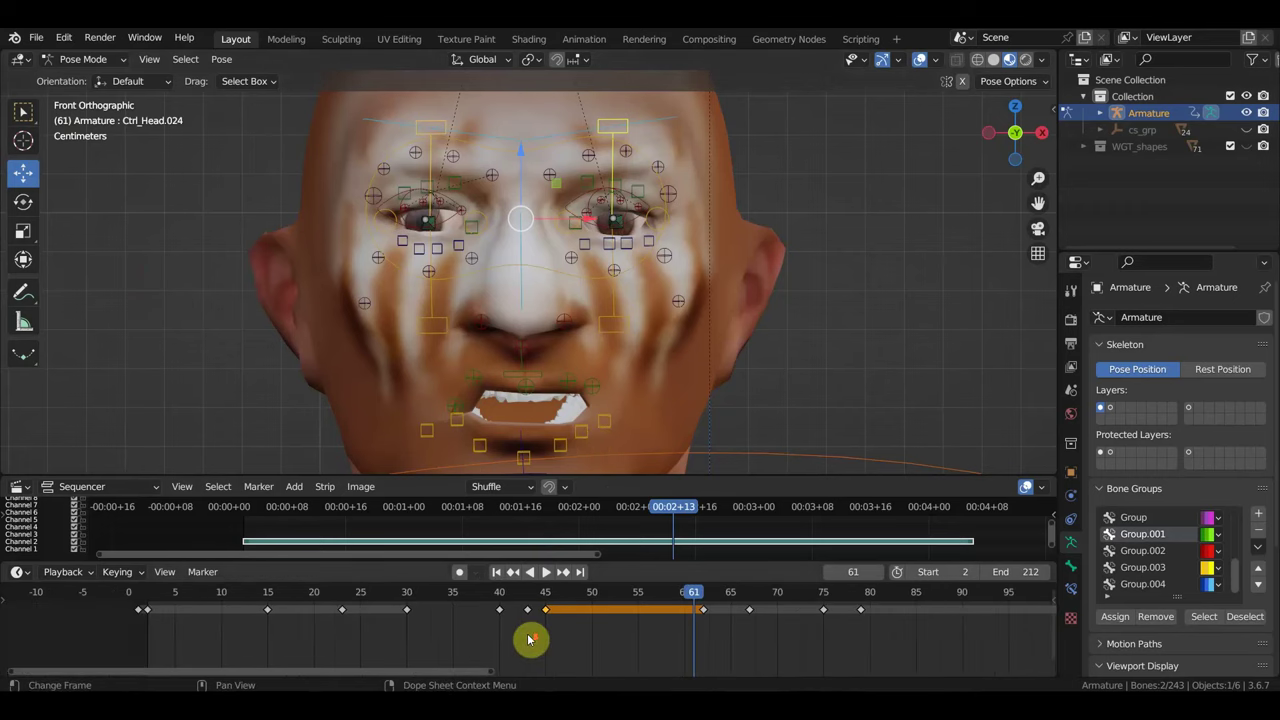
pyautogui.moveTo(534, 631); pyautogui.dragTo(552, 640, button='middle')
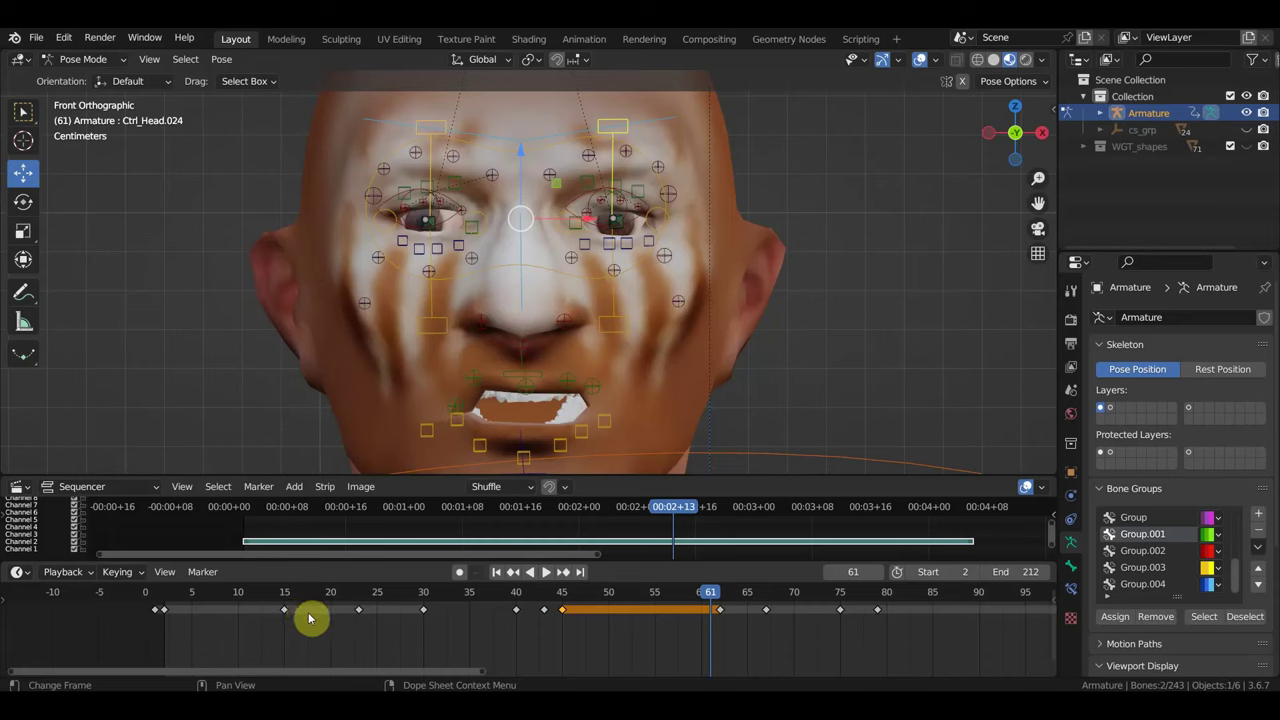
# - Play the animation from frame 2, cancelling an accidental move of the face controls
pyautogui.click(165, 594)
pyautogui.press('space')
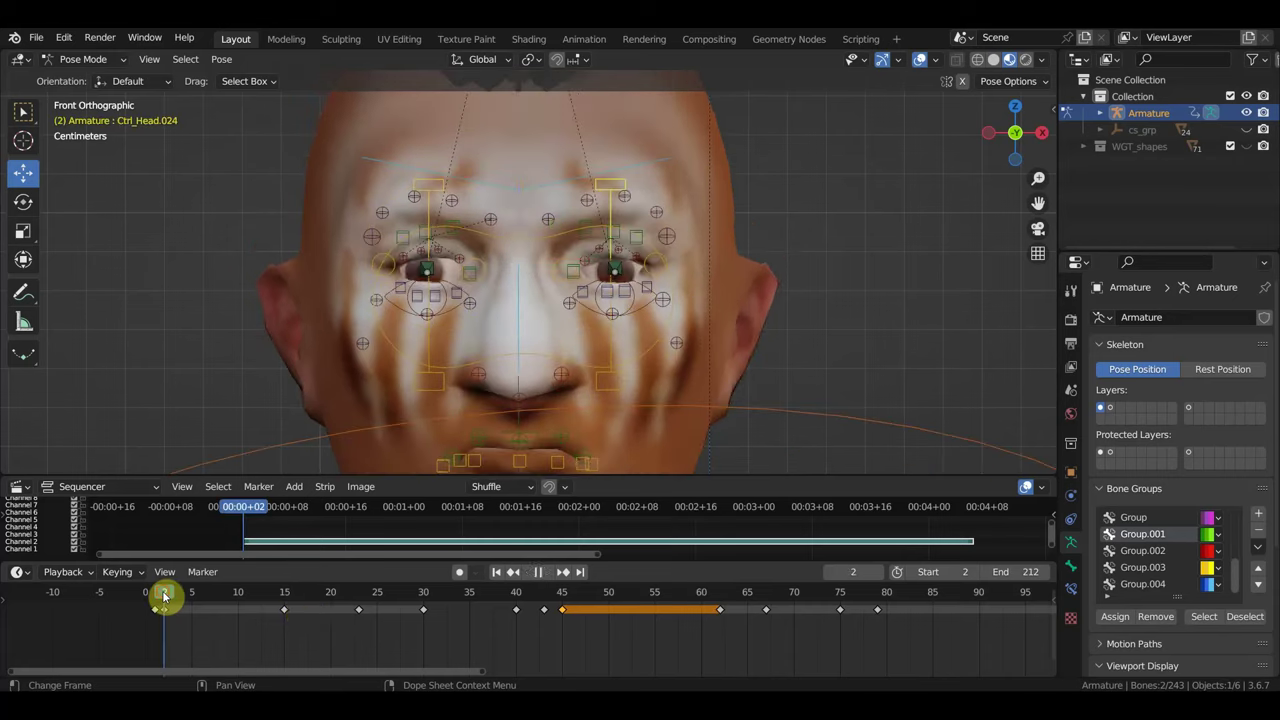
pyautogui.press('Escape')
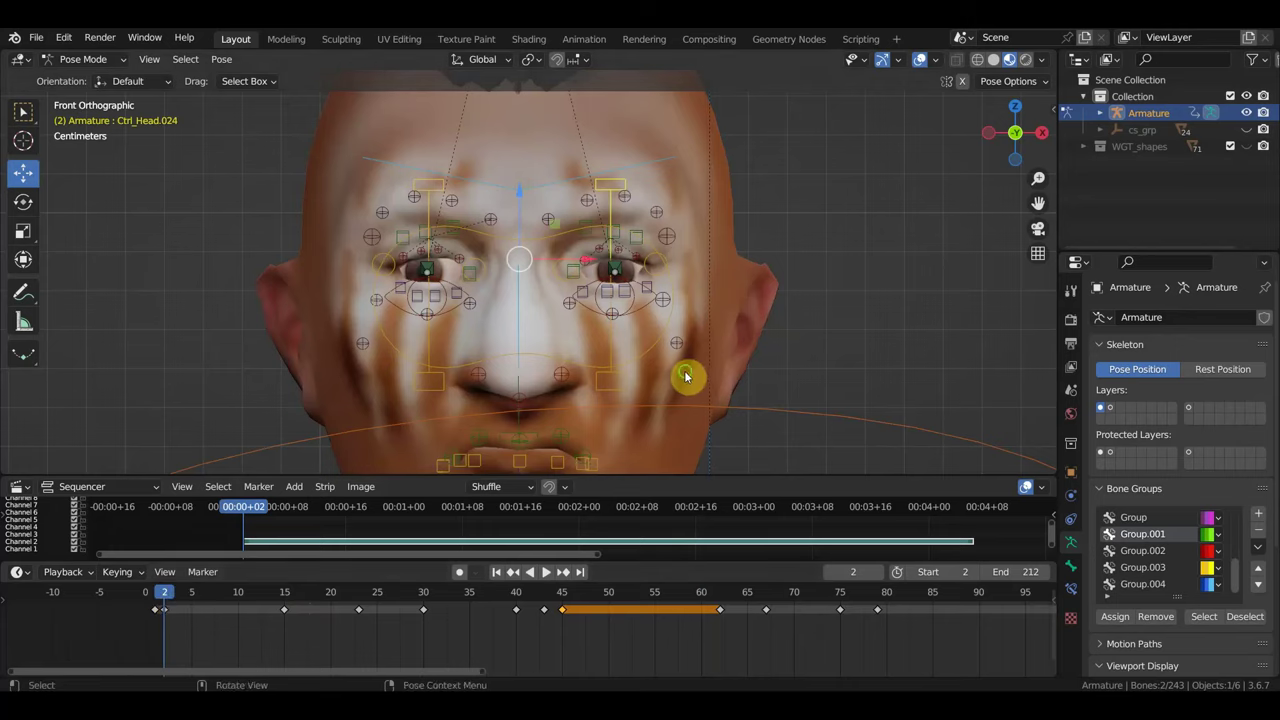
pyautogui.press('g')
pyautogui.rightClick(697, 242)
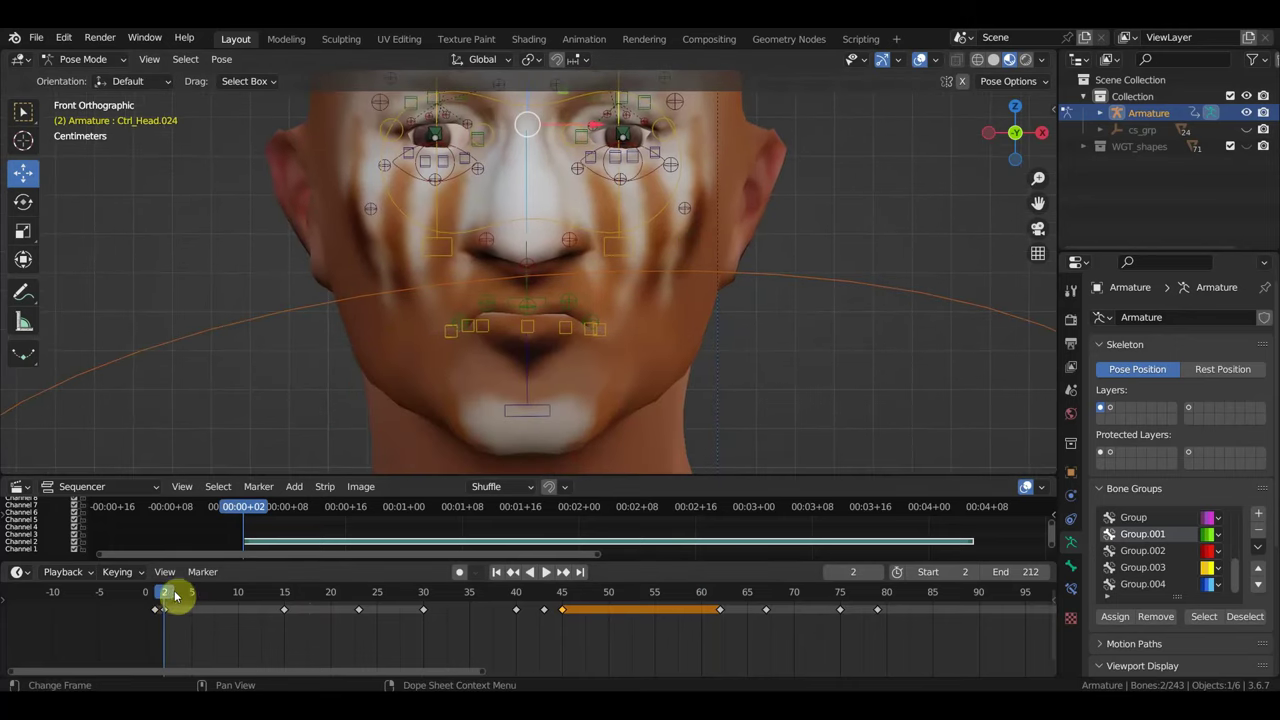
# - Scrub frames 5–23 to review the mouth opening, then box-select all lip control bones
pyautogui.moveTo(168, 597)
pyautogui.mouseDown()
pyautogui.moveTo(371, 629)
pyautogui.moveTo(385, 638)
pyautogui.moveTo(369, 640)
pyautogui.moveTo(423, 653)
pyautogui.moveTo(317, 640)
pyautogui.moveTo(297, 634)
pyautogui.moveTo(546, 668)
pyautogui.moveTo(454, 586)
pyautogui.moveTo(428, 663)
pyautogui.moveTo(908, 677)
pyautogui.moveTo(391, 644)
pyautogui.mouseUp()
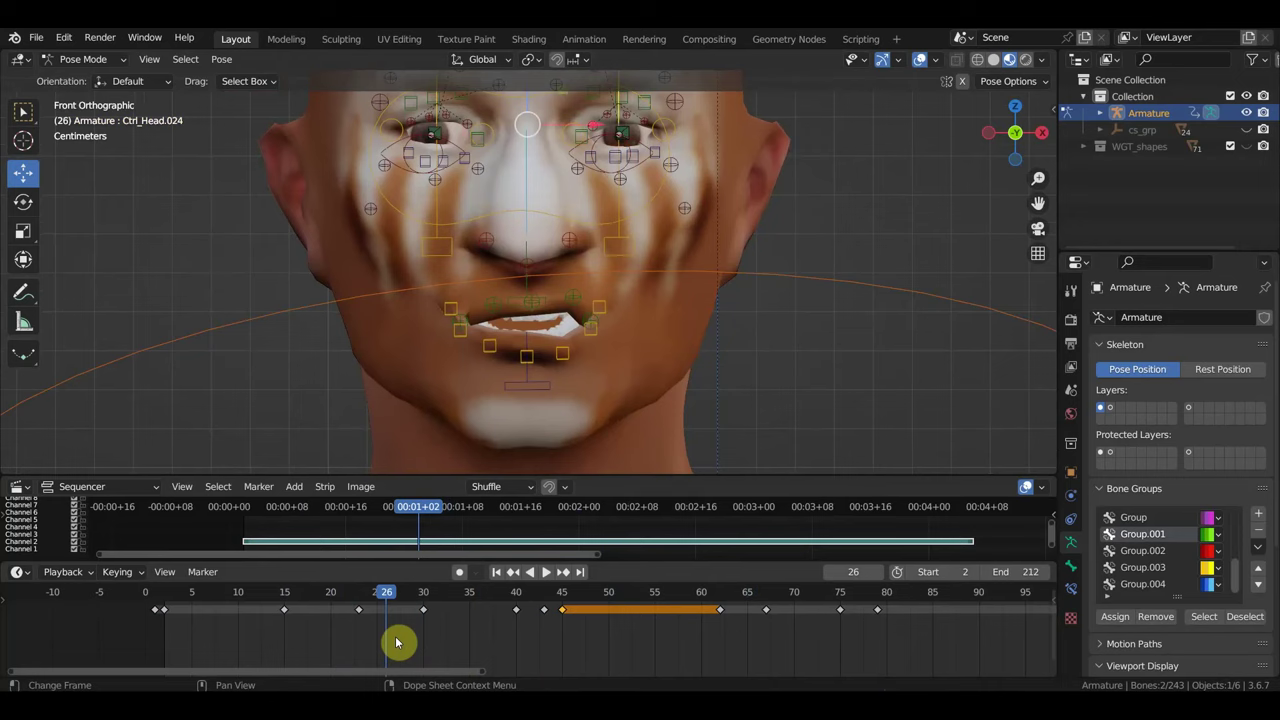
pyautogui.moveTo(393, 624)
pyautogui.mouseDown()
pyautogui.moveTo(380, 595)
pyautogui.moveTo(288, 596)
pyautogui.moveTo(514, 643)
pyautogui.moveTo(258, 640)
pyautogui.moveTo(443, 651)
pyautogui.moveTo(363, 638)
pyautogui.mouseUp()
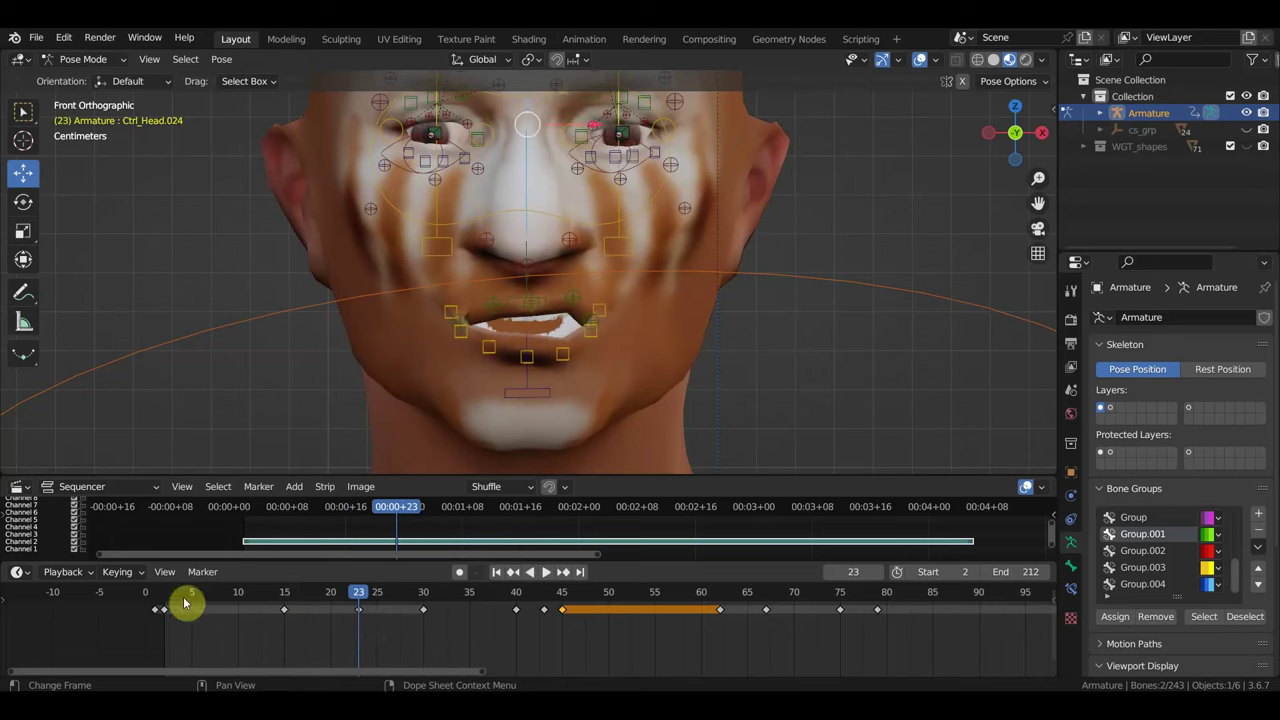
pyautogui.moveTo(170, 596); pyautogui.dragTo(286, 622)
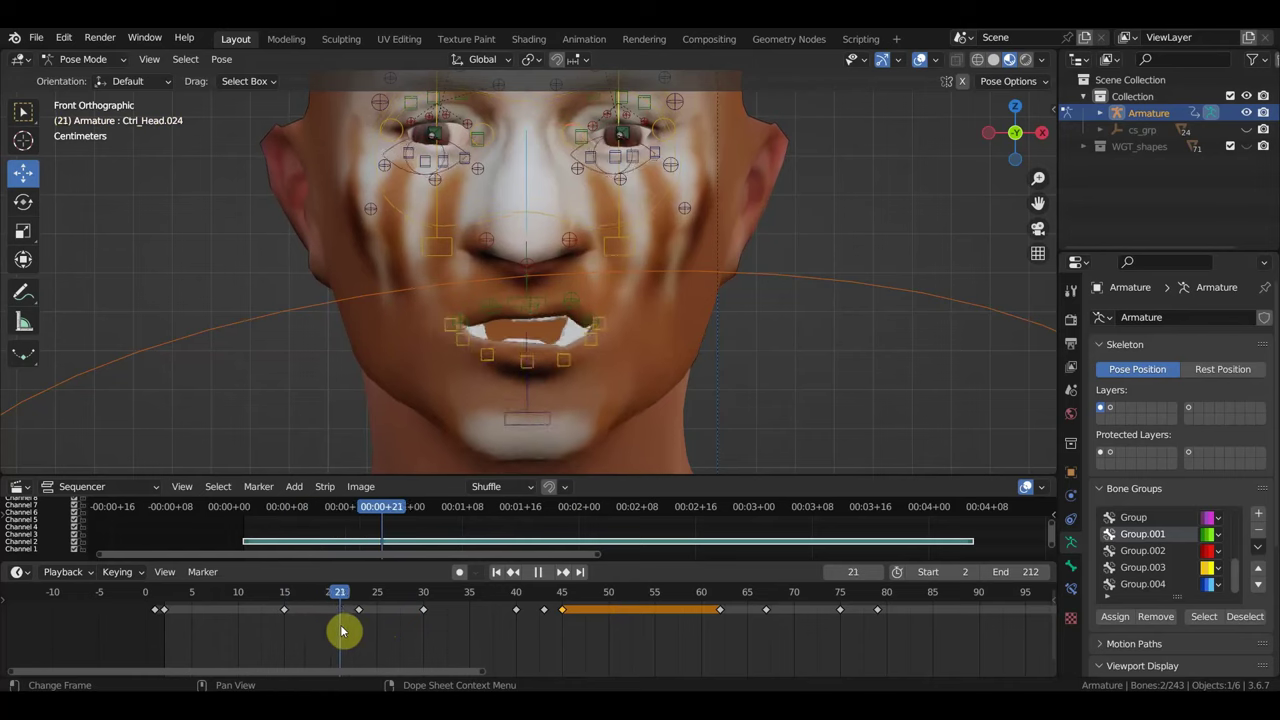
pyautogui.moveTo(288, 622); pyautogui.dragTo(360, 620)
pyautogui.moveTo(632, 388); pyautogui.dragTo(418, 318)
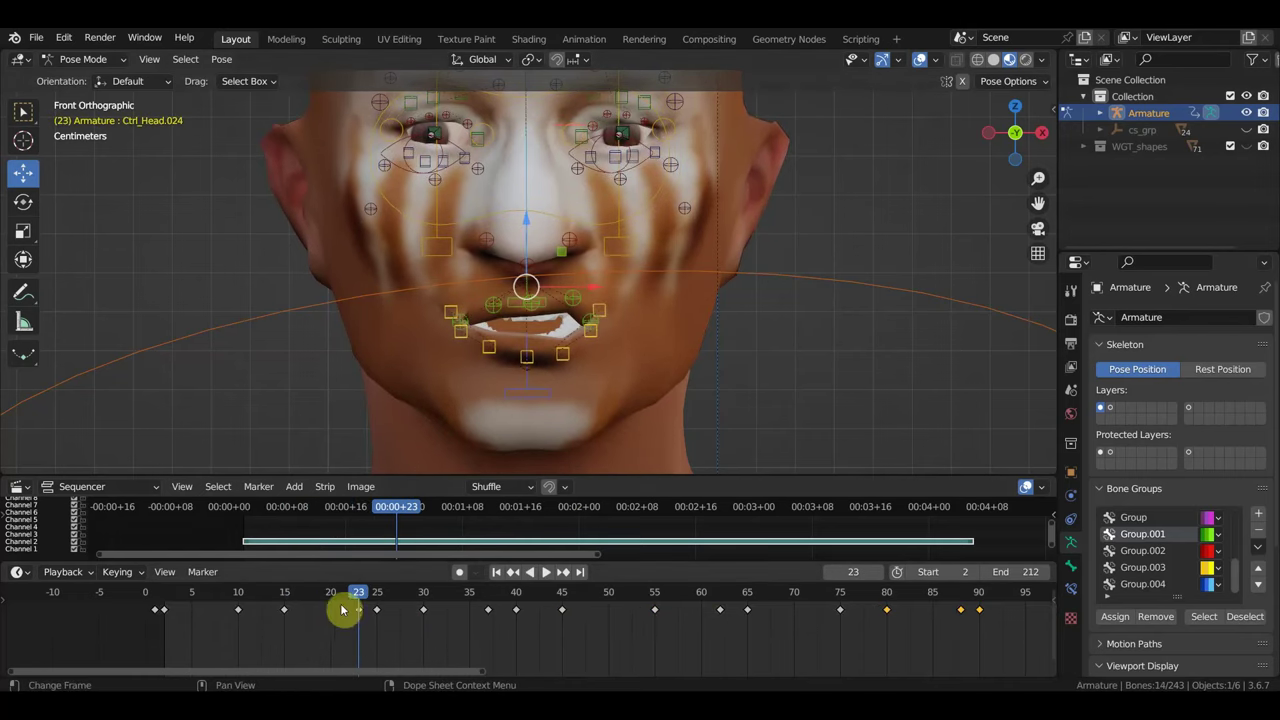
# - Scrub the mouth animation and move the lip keyframe near frame 22 to frame 20
pyautogui.moveTo(343, 606)
pyautogui.mouseDown()
pyautogui.moveTo(238, 594)
pyautogui.moveTo(297, 604)
pyautogui.mouseUp()
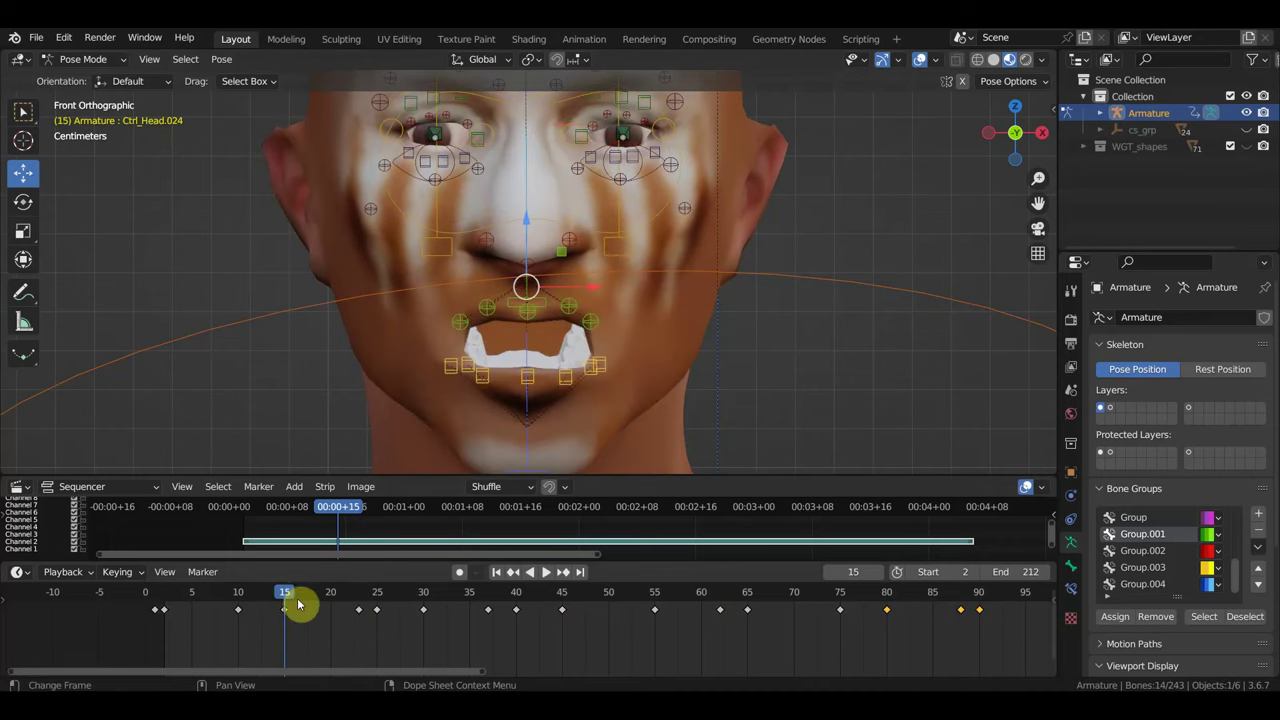
pyautogui.click(358, 596)
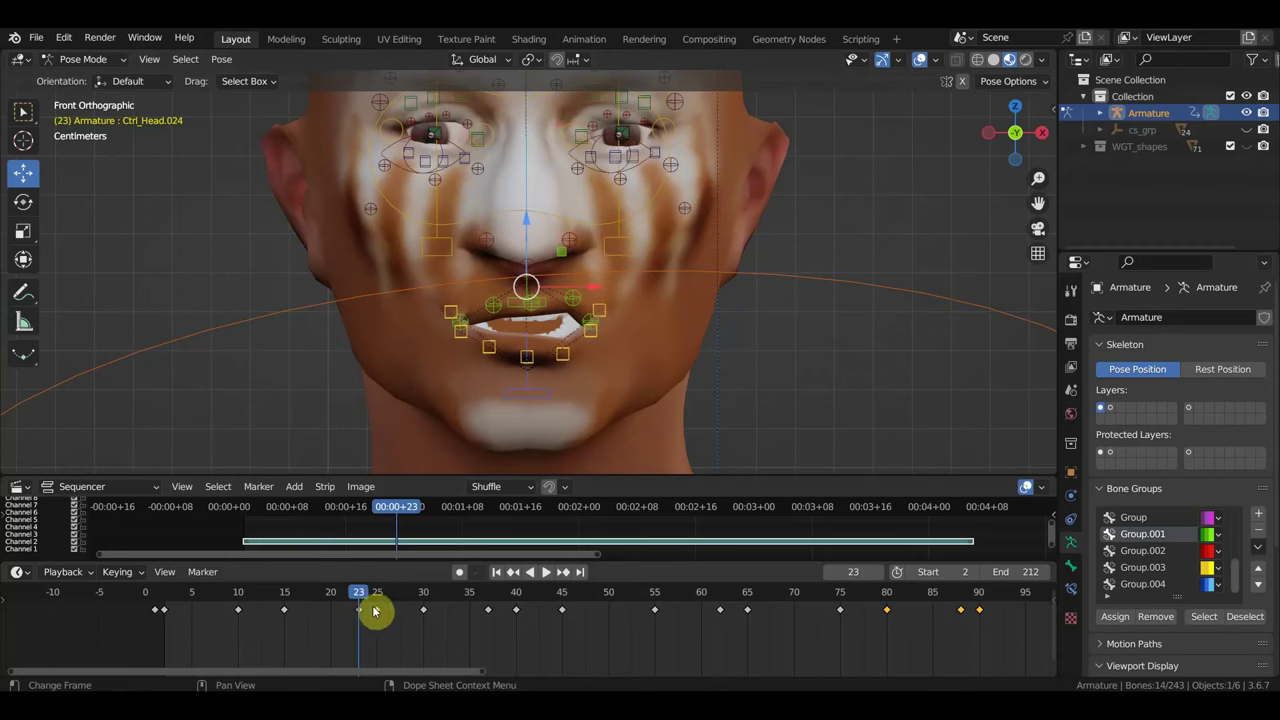
pyautogui.moveTo(365, 600)
pyautogui.mouseDown()
pyautogui.moveTo(571, 640)
pyautogui.moveTo(366, 634)
pyautogui.moveTo(392, 631)
pyautogui.moveTo(340, 609)
pyautogui.mouseUp()
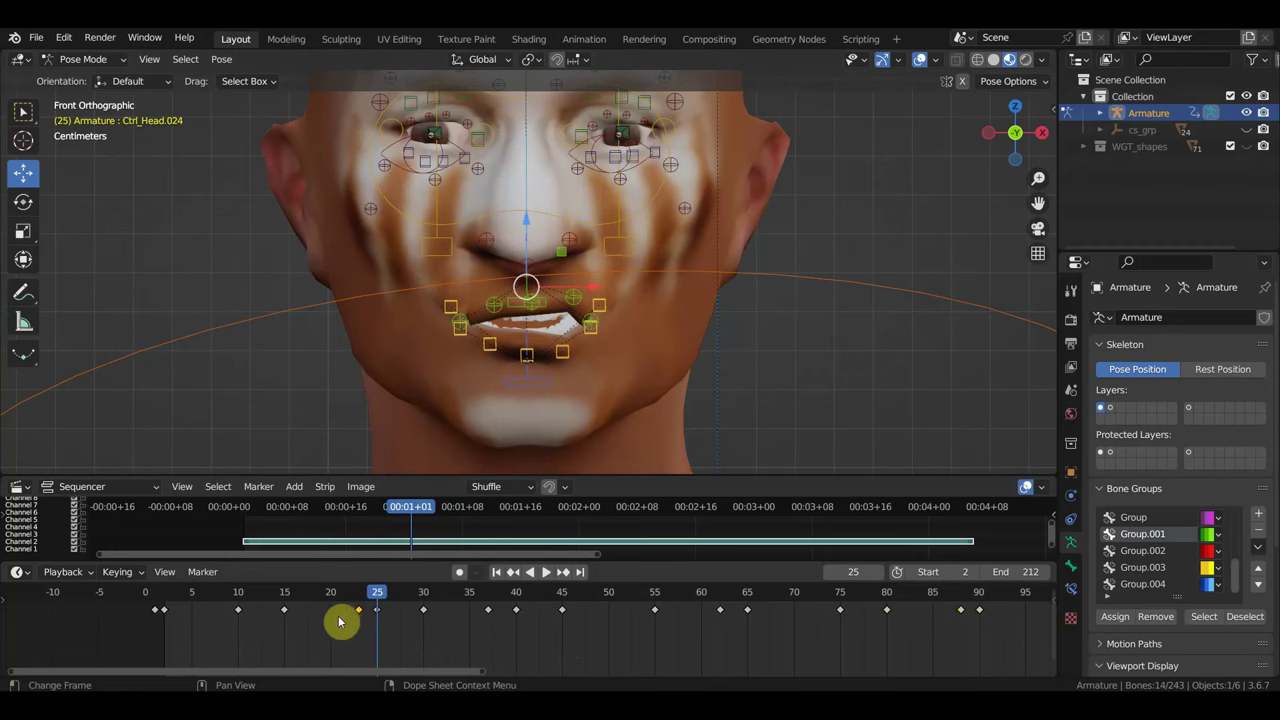
pyautogui.press('g')
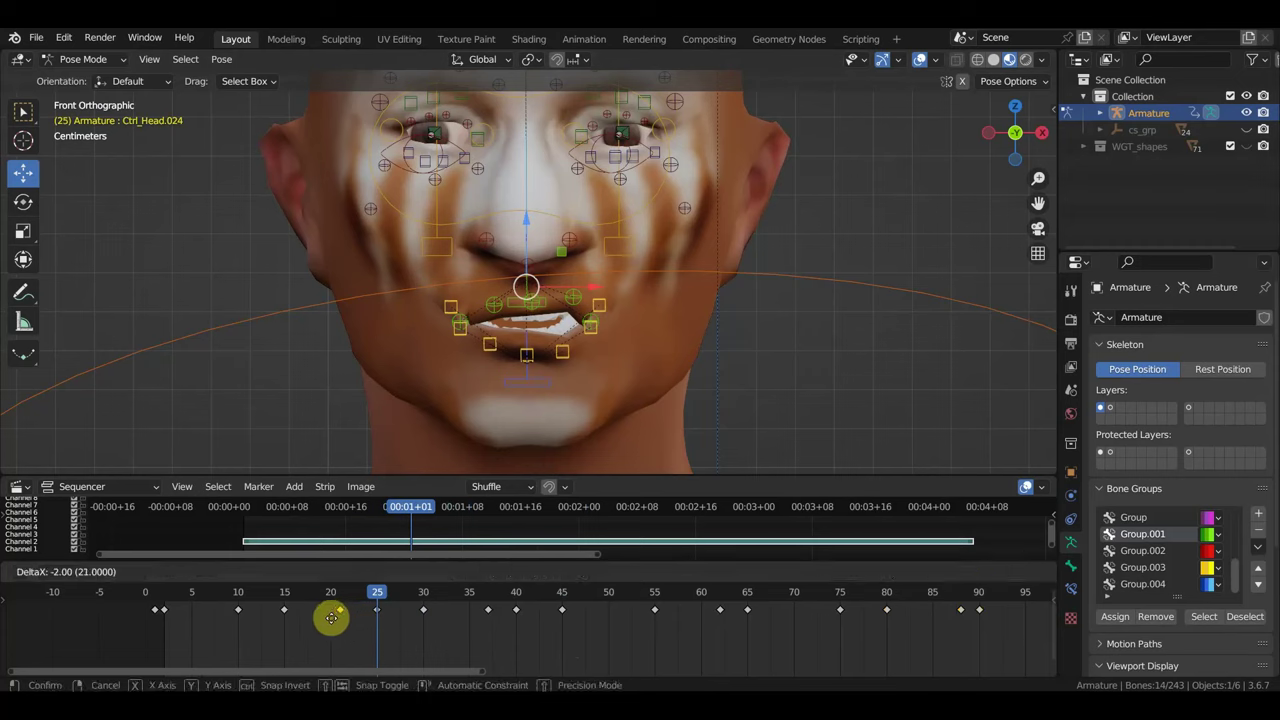
pyautogui.click(329, 618)
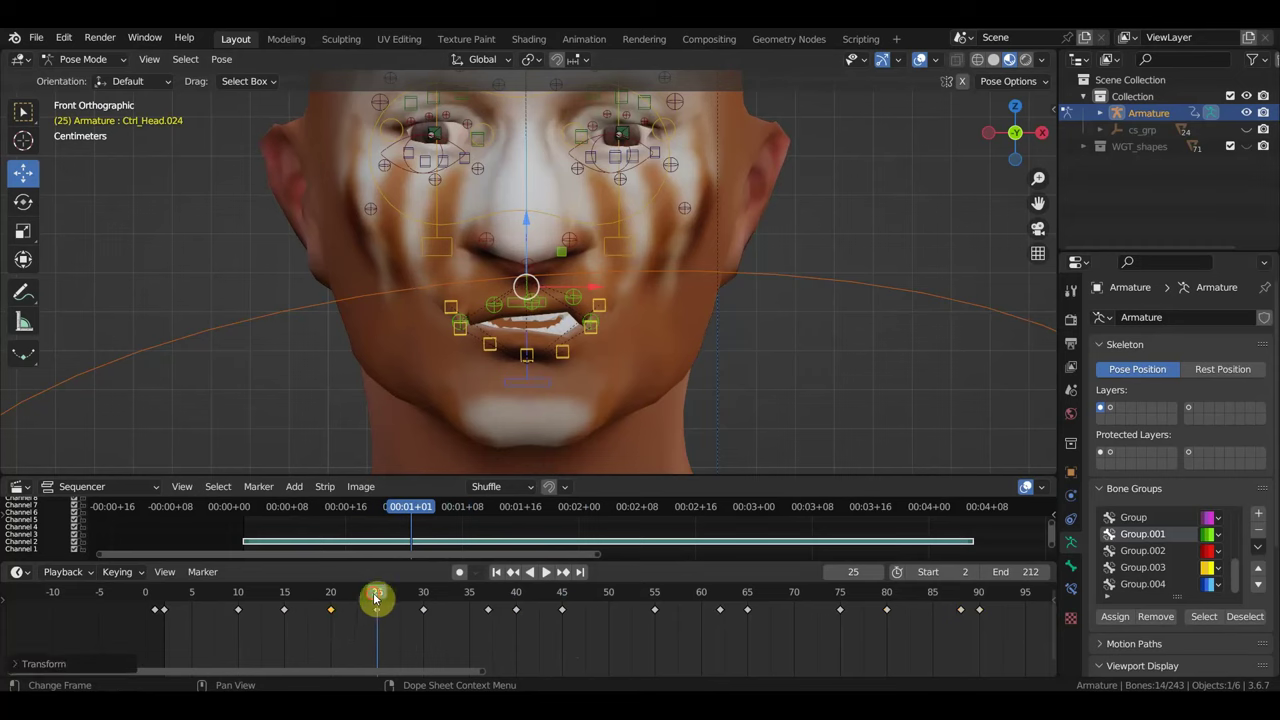
# - Scrub frames 32–38 to check the new timing and select the controls around the mouth
pyautogui.moveTo(375, 598)
pyautogui.mouseDown()
pyautogui.moveTo(200, 608)
pyautogui.moveTo(240, 620)
pyautogui.moveTo(203, 620)
pyautogui.moveTo(283, 620)
pyautogui.moveTo(420, 657)
pyautogui.moveTo(606, 674)
pyautogui.moveTo(492, 645)
pyautogui.moveTo(543, 646)
pyautogui.moveTo(509, 646)
pyautogui.moveTo(533, 643)
pyautogui.moveTo(166, 614)
pyautogui.moveTo(735, 629)
pyautogui.moveTo(277, 623)
pyautogui.moveTo(603, 643)
pyautogui.moveTo(654, 660)
pyautogui.moveTo(652, 638)
pyautogui.mouseUp()
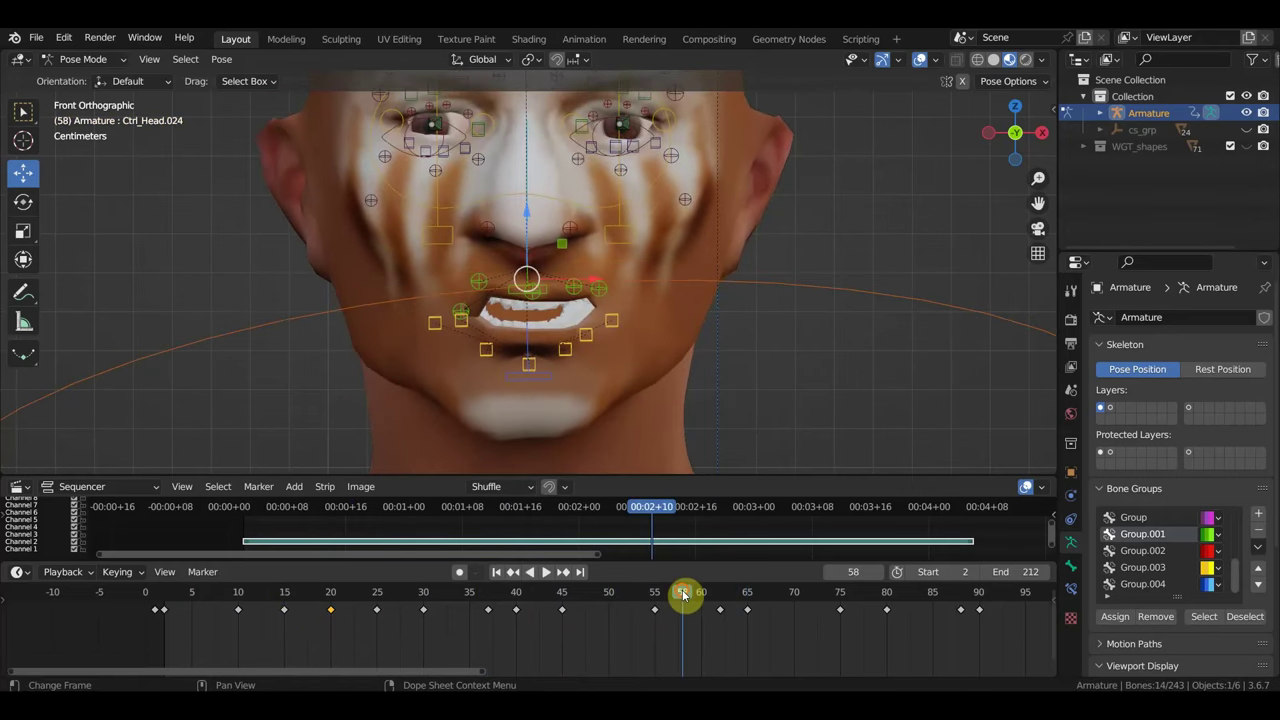
pyautogui.moveTo(683, 594)
pyautogui.mouseDown()
pyautogui.moveTo(503, 611)
pyautogui.moveTo(363, 606)
pyautogui.moveTo(594, 631)
pyautogui.mouseUp()
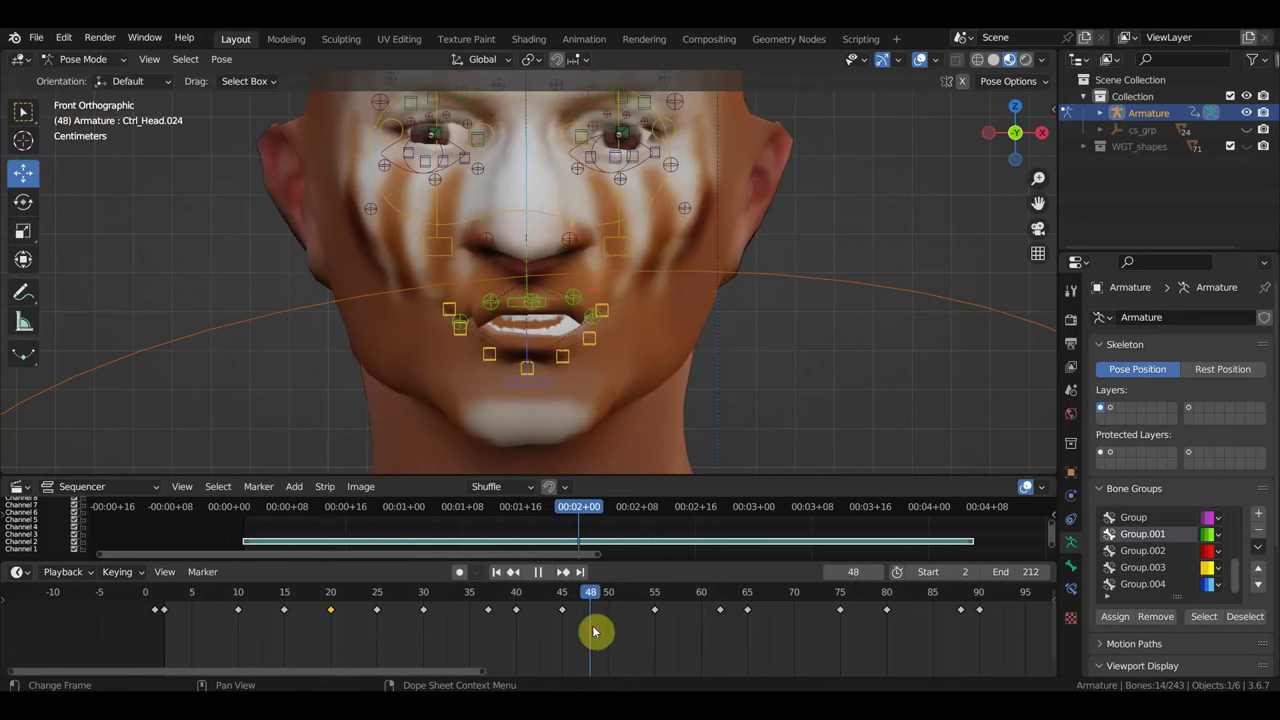
pyautogui.moveTo(590, 352); pyautogui.dragTo(632, 380)
pyautogui.moveTo(475, 320); pyautogui.dragTo(443, 294)
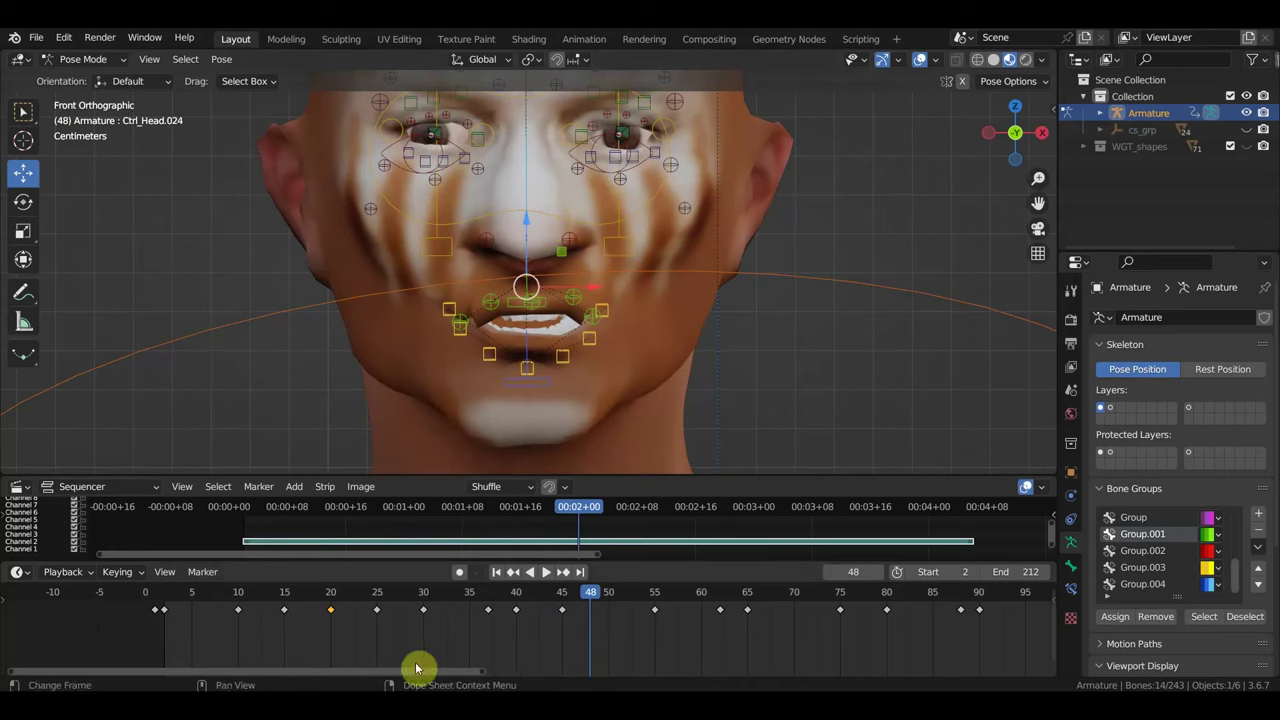
pyautogui.scroll(-1, 585, 635)
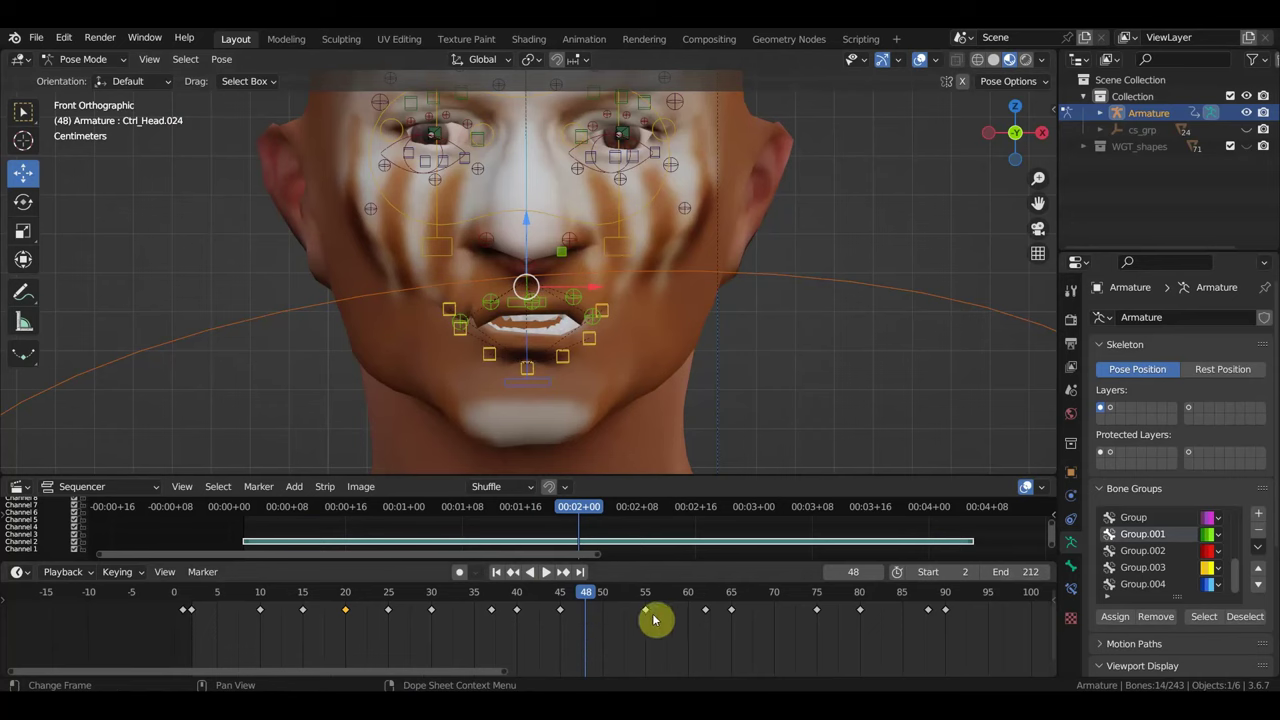
# - Play and scrub the face animation, bringing the later keyframes into view
pyautogui.press('space')
pyautogui.moveTo(688, 608)
pyautogui.mouseDown()
pyautogui.moveTo(200, 600)
pyautogui.moveTo(766, 645)
pyautogui.moveTo(912, 675)
pyautogui.moveTo(922, 665)
pyautogui.mouseUp()
pyautogui.scroll(2, 930, 650)
pyautogui.scroll(1, 932, 647)
pyautogui.moveTo(932, 647); pyautogui.dragTo(737, 583, button='middle')
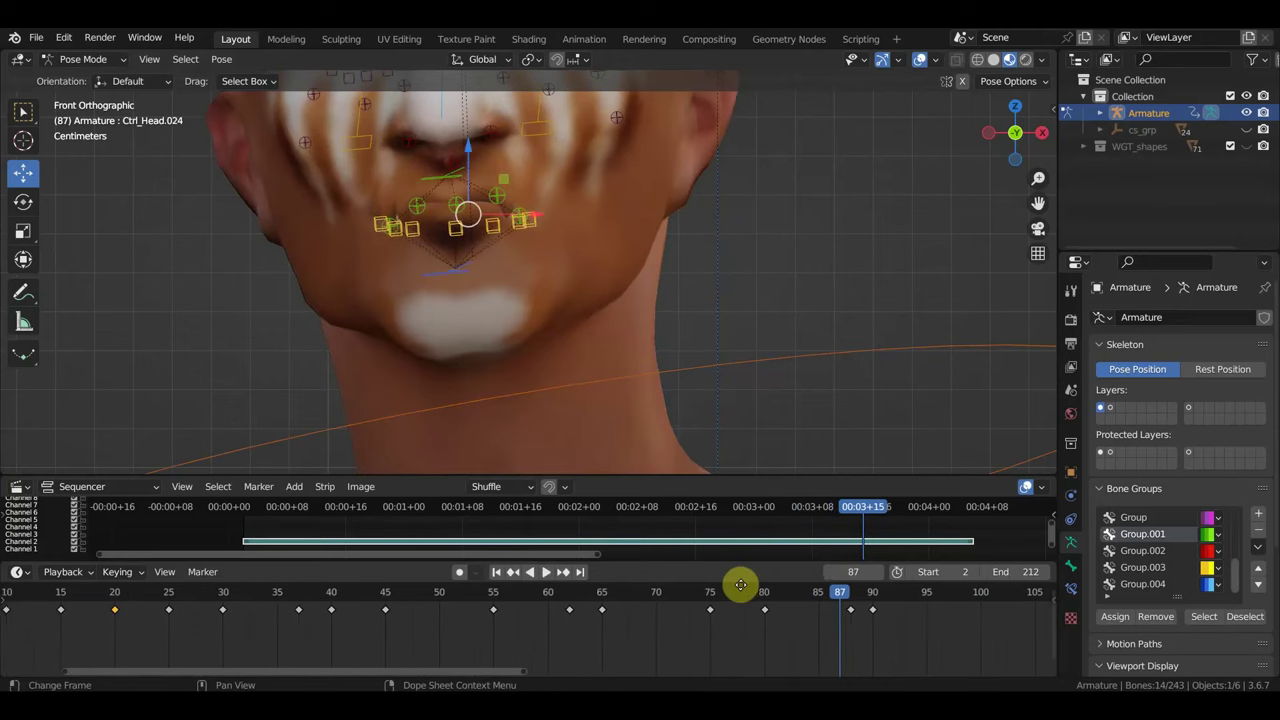
pyautogui.scroll(1, 792, 603)
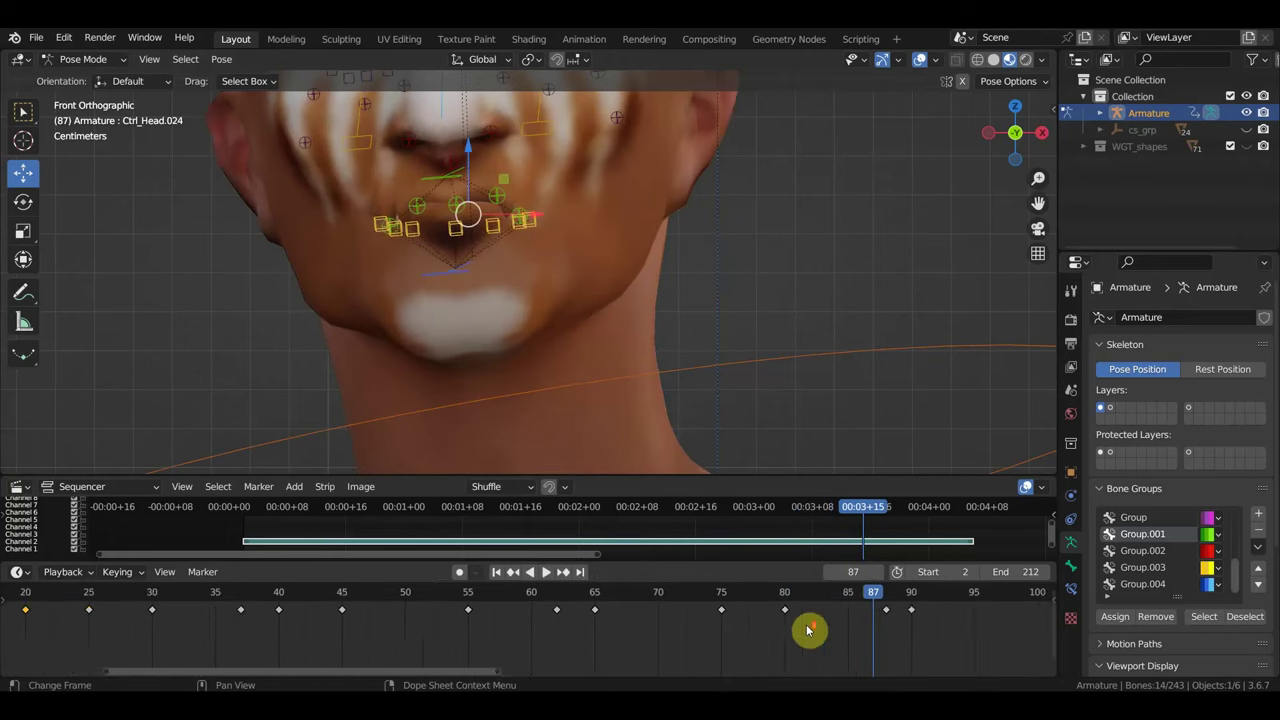
pyautogui.scroll(-1, 826, 638)
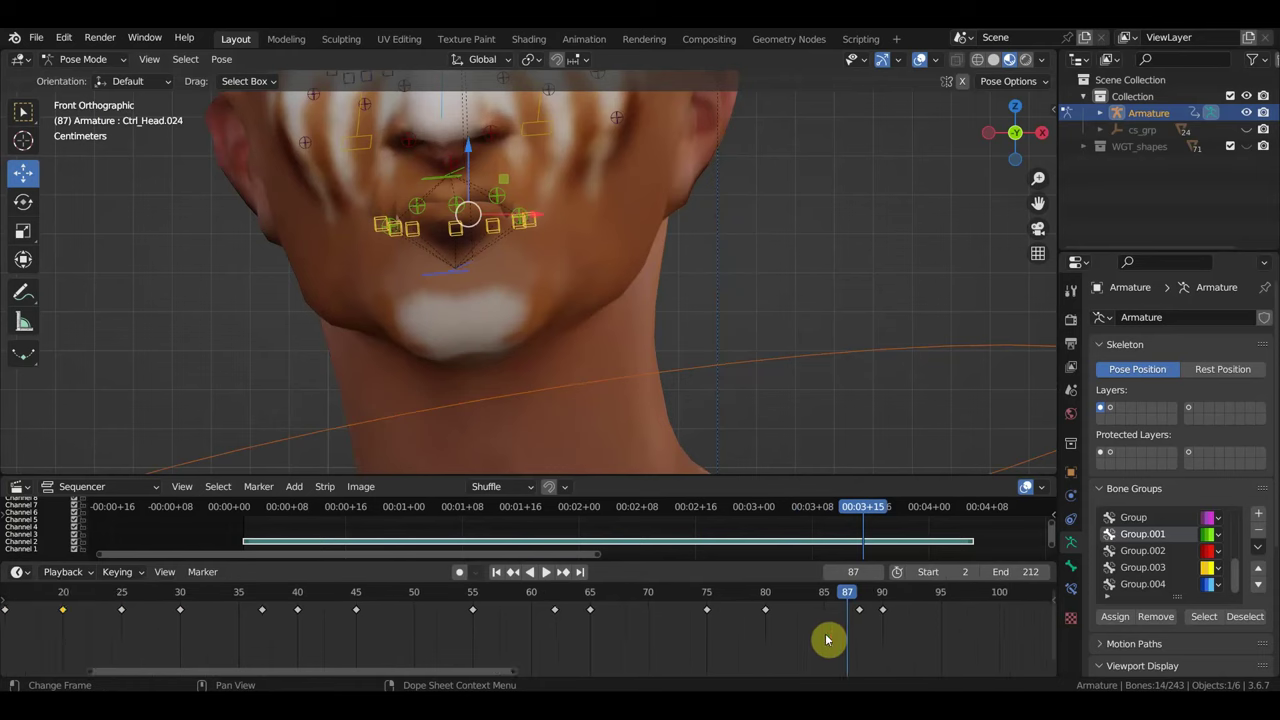
pyautogui.scroll(-1, 826, 638)
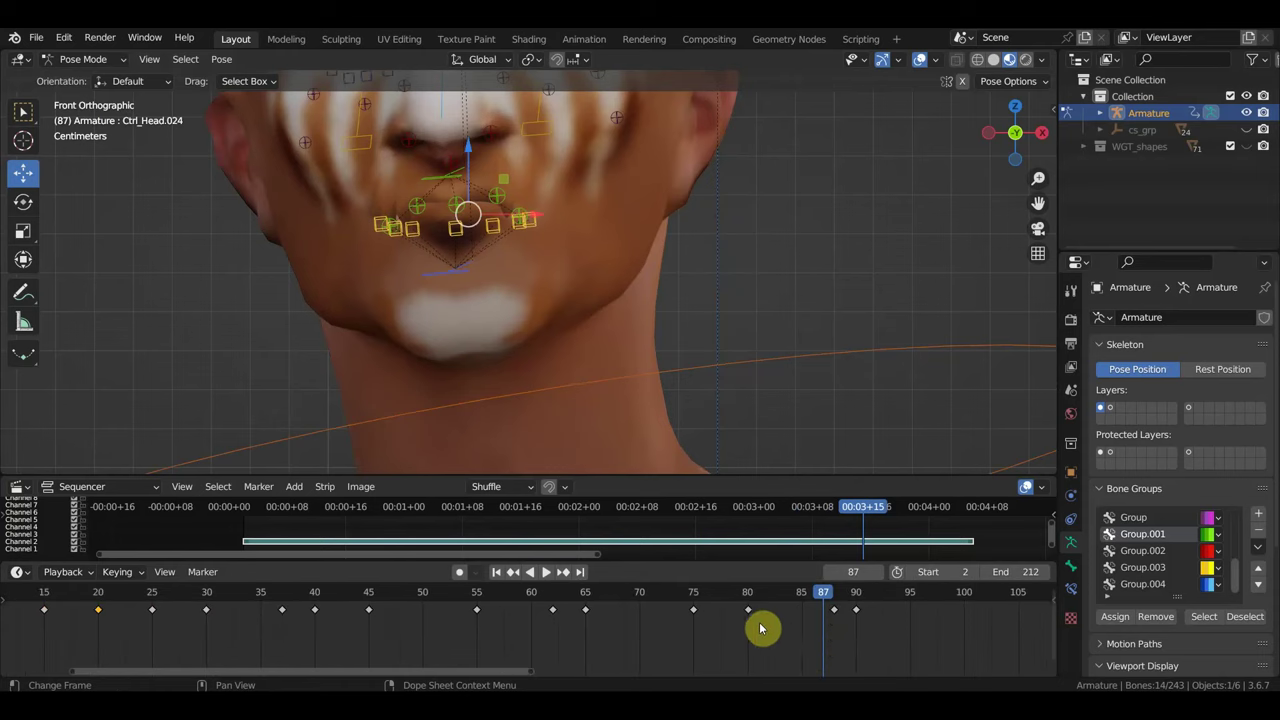
# - Move the keyframe at frame 87 to 85 and the one near 62 to 60
pyautogui.press('b')
pyautogui.moveTo(841, 631); pyautogui.dragTo(817, 600)
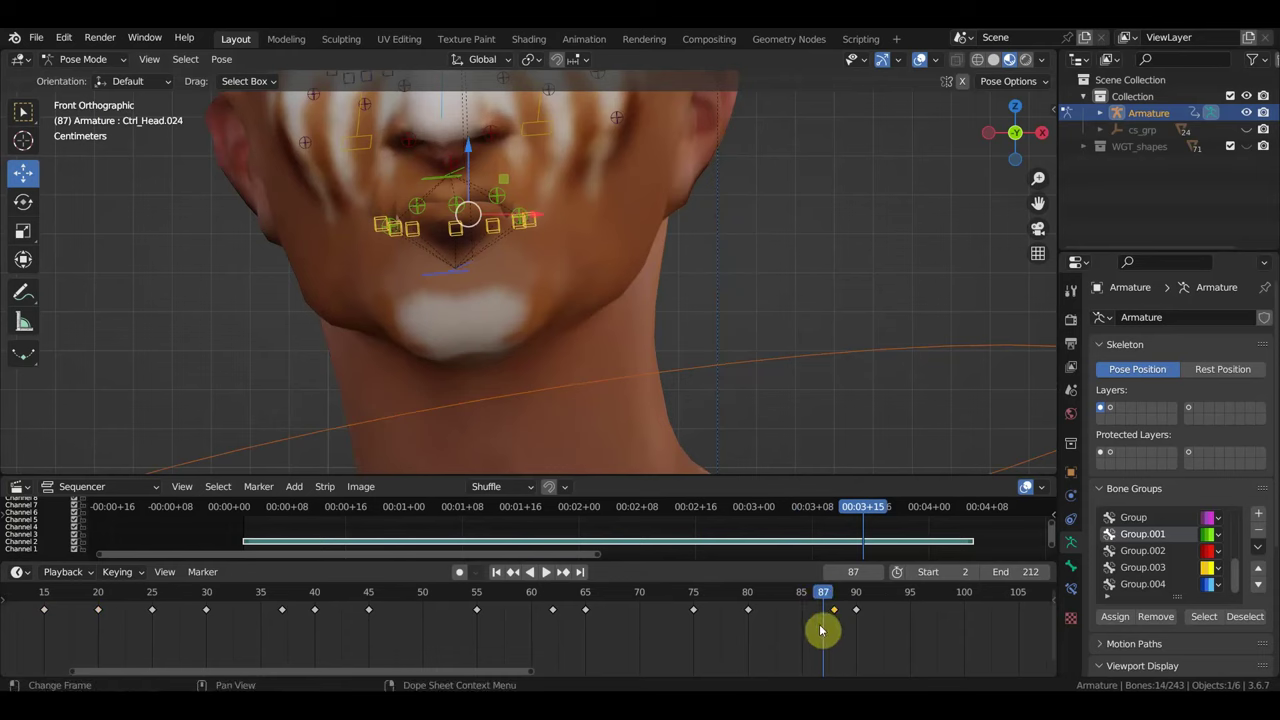
pyautogui.press('g')
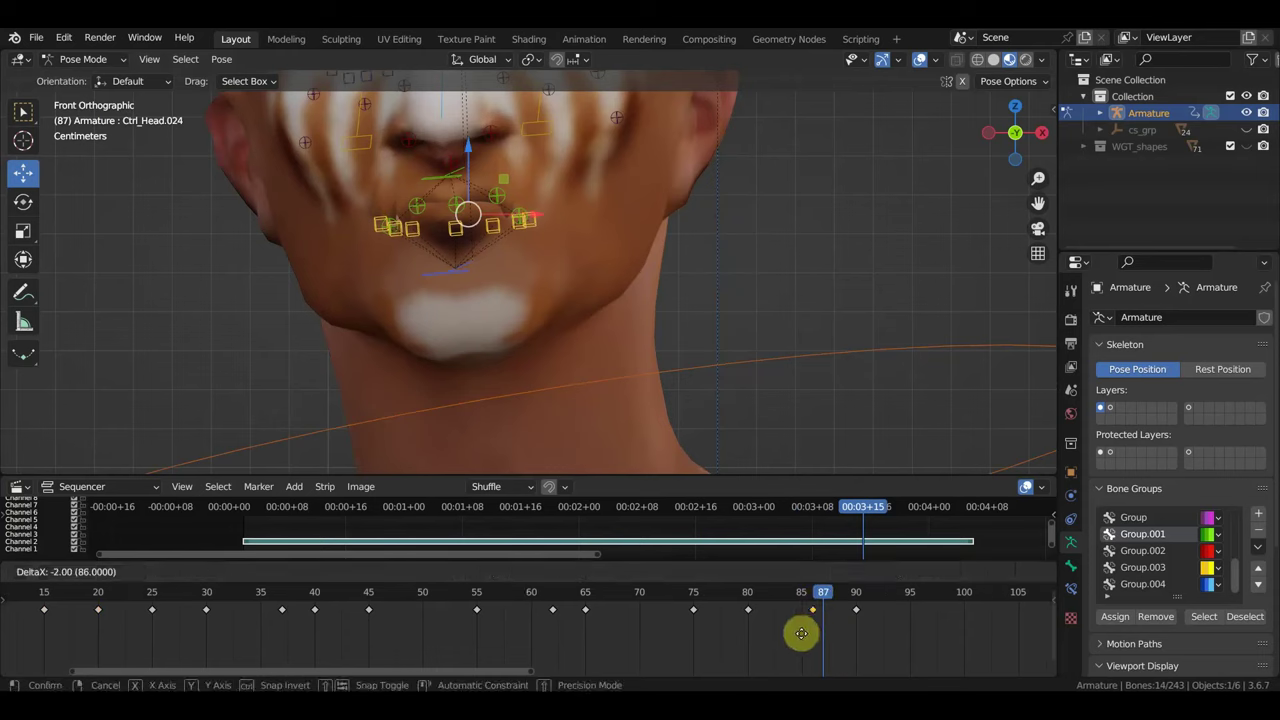
pyautogui.click(795, 633)
pyautogui.moveTo(794, 634); pyautogui.dragTo(854, 634, button='middle')
pyautogui.scroll(-1, 500, 194)
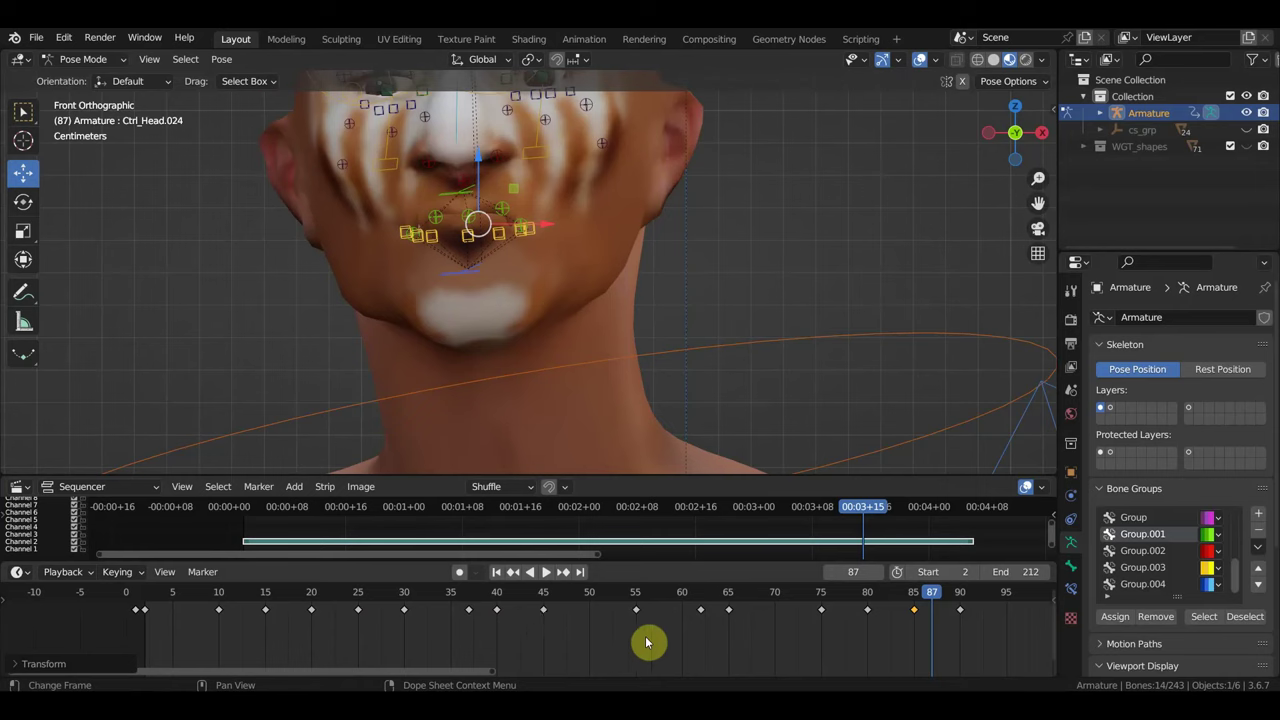
pyautogui.moveTo(719, 639); pyautogui.dragTo(683, 597)
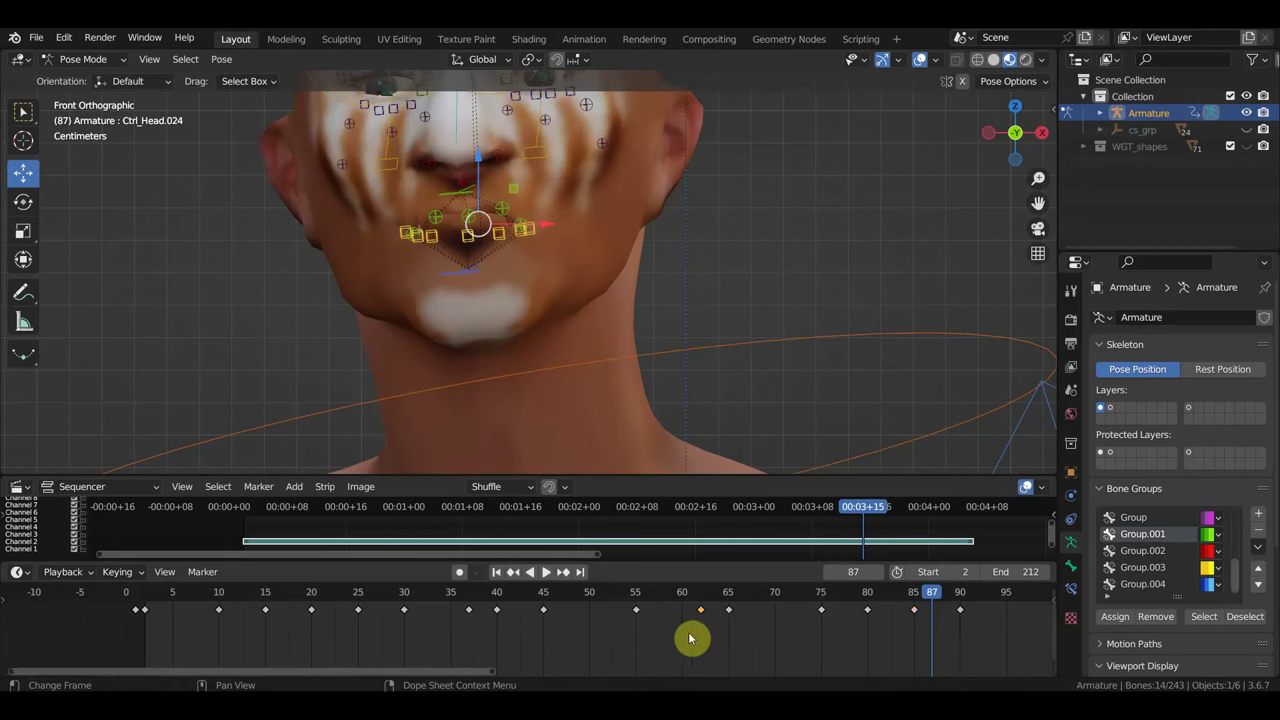
pyautogui.press('g')
pyautogui.click(668, 638)
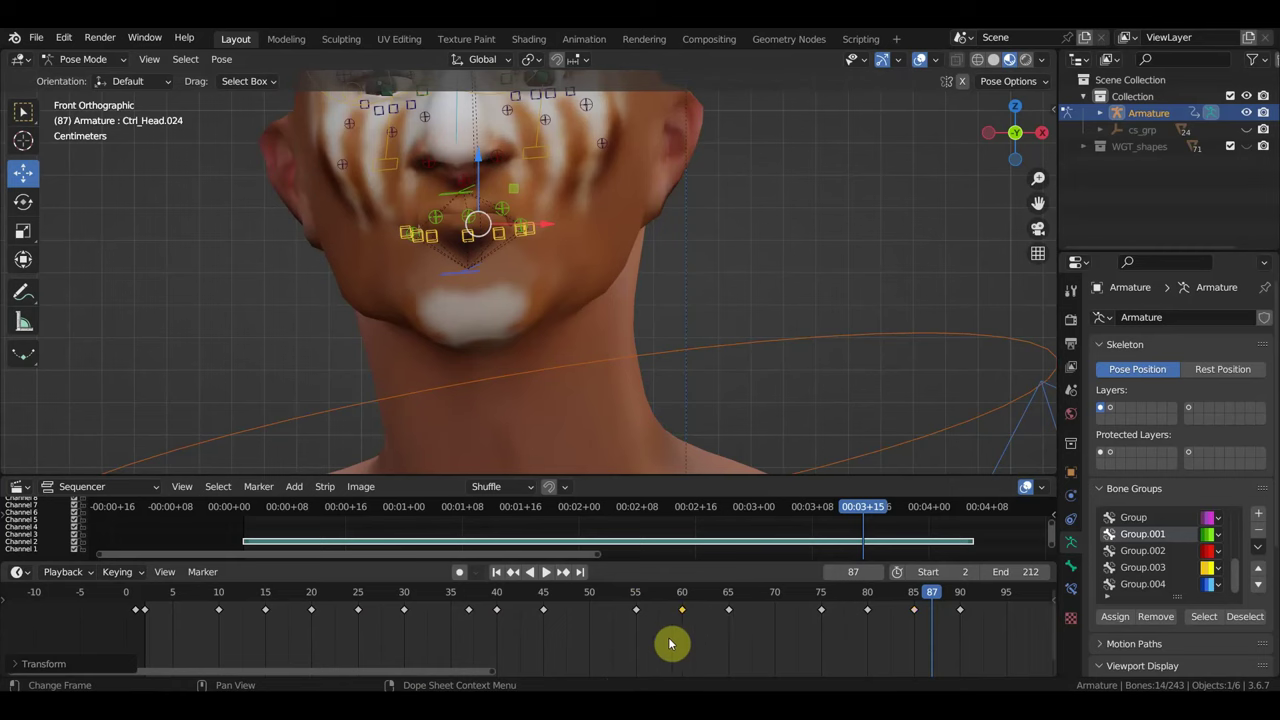
# - Orbit around the rig and scrub to frame 48 to inspect the head from below
pyautogui.scroll(-2, 740, 286)
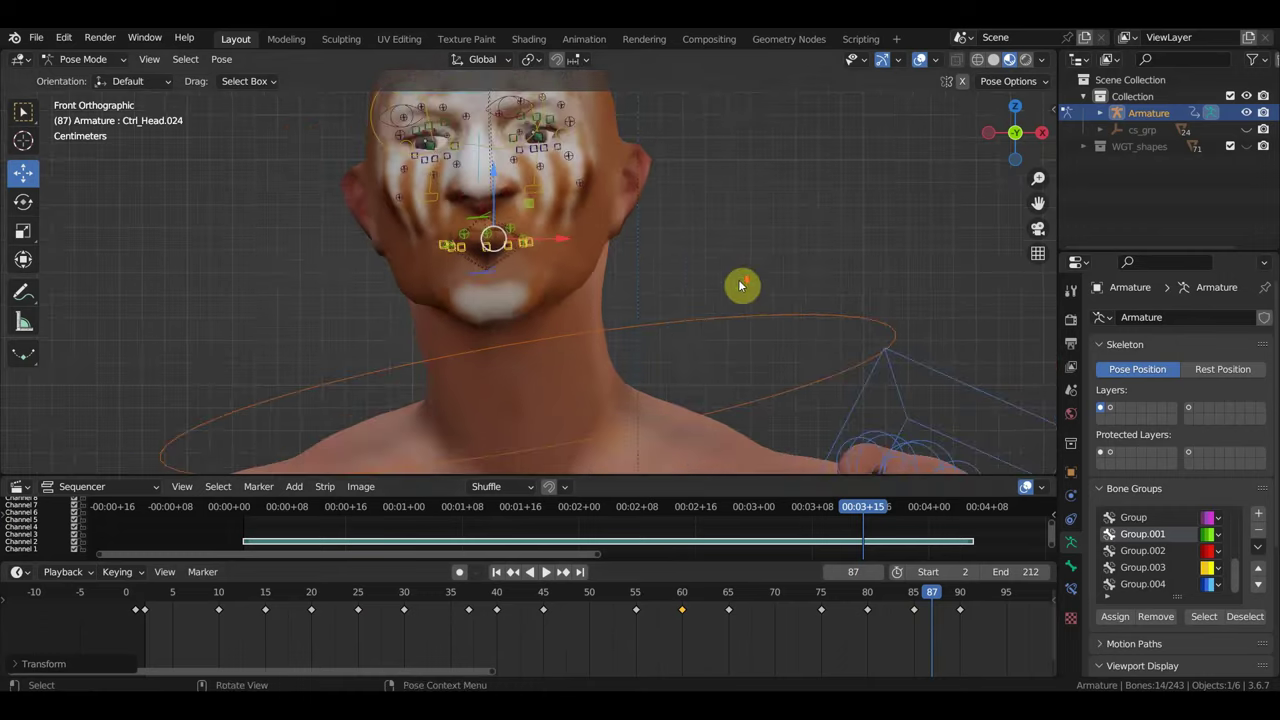
pyautogui.scroll(-2, 742, 288)
pyautogui.scroll(-1, 765, 346)
pyautogui.moveTo(774, 369); pyautogui.dragTo(746, 386, button='middle')
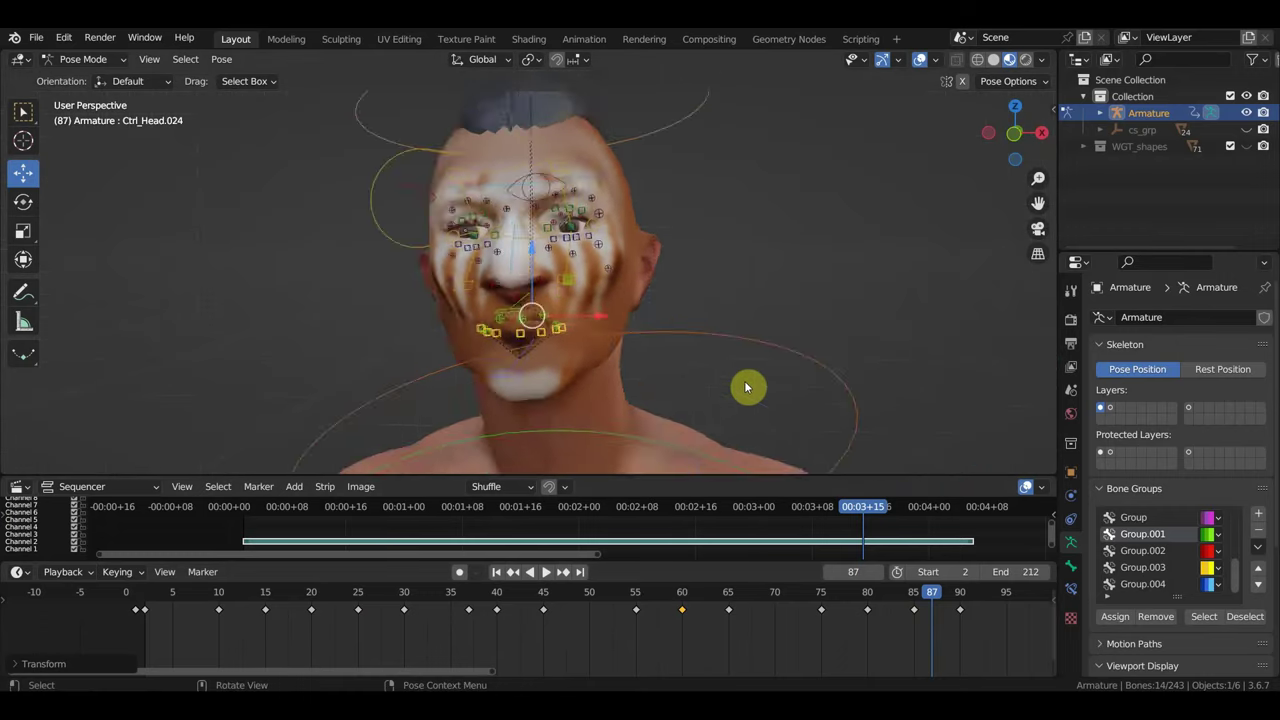
pyautogui.scroll(-2, 746, 386)
pyautogui.scroll(2, 746, 396)
pyautogui.scroll(2, 749, 400)
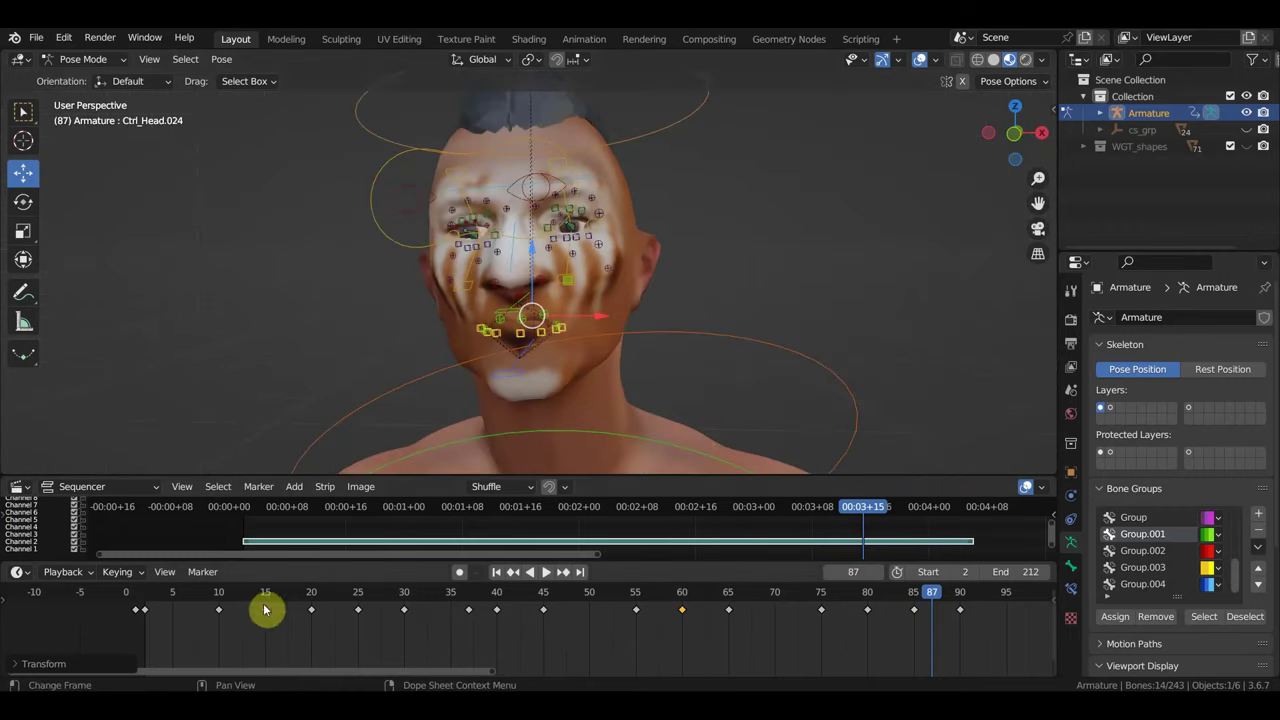
pyautogui.moveTo(152, 598); pyautogui.dragTo(570, 592)
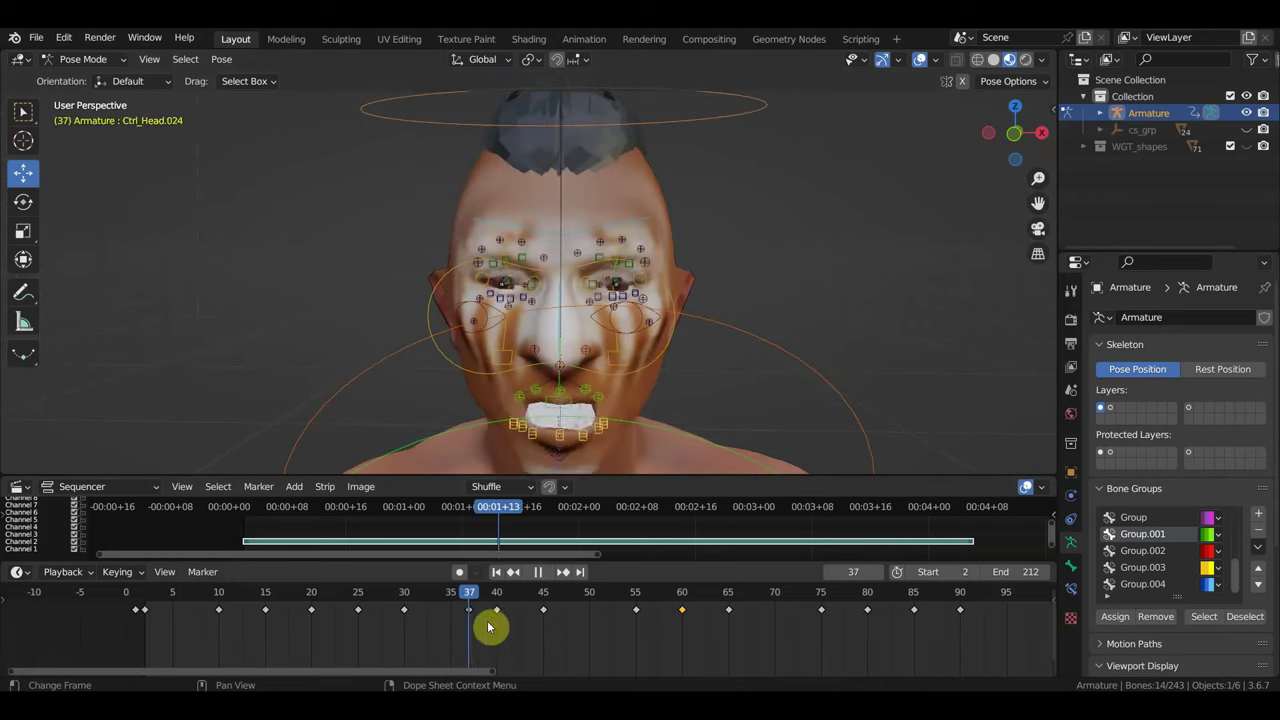
pyautogui.moveTo(668, 434)
pyautogui.mouseDown(button='middle')
pyautogui.moveTo(592, 409)
pyautogui.moveTo(597, 276)
pyautogui.moveTo(598, 307)
pyautogui.mouseUp(button='middle')
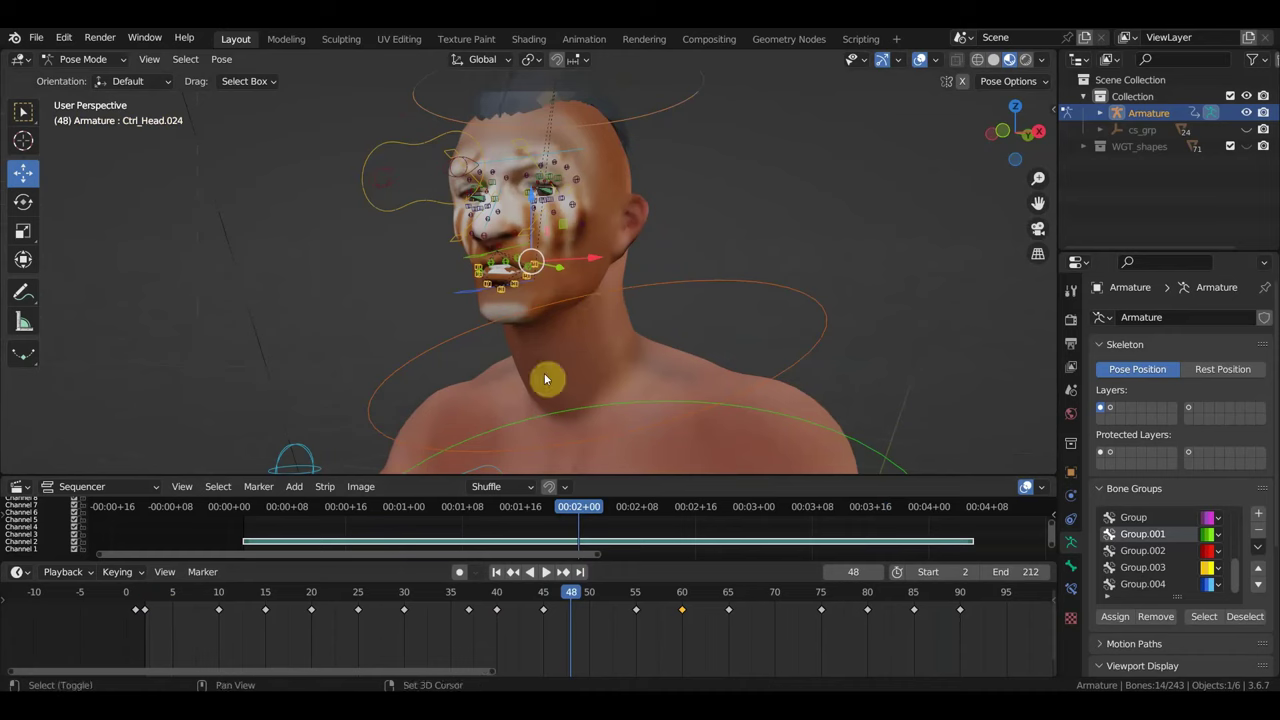
pyautogui.moveTo(543, 380); pyautogui.dragTo(608, 323, button='middle')
# - Replay the animation from frame 3 and review it in front orthographic view
pyautogui.click(153, 597)
pyautogui.press('space')
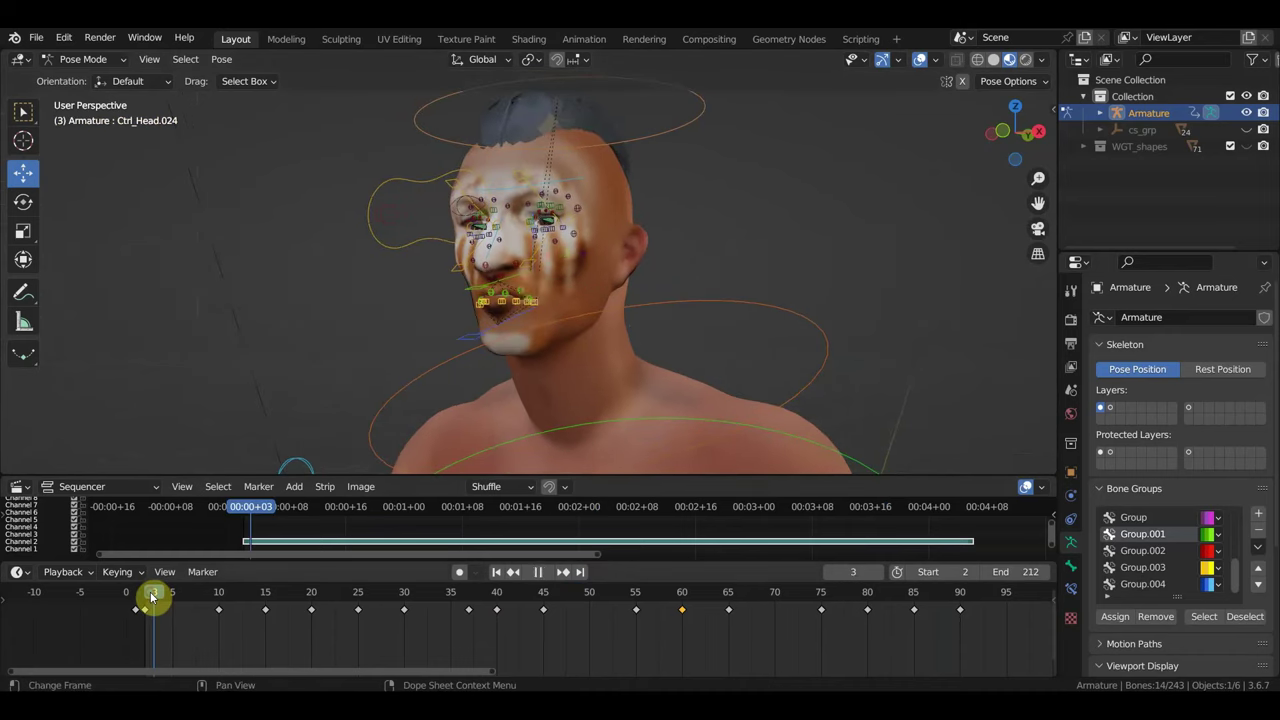
pyautogui.moveTo(153, 597)
pyautogui.mouseDown()
pyautogui.moveTo(843, 633)
pyautogui.moveTo(586, 614)
pyautogui.mouseUp()
pyautogui.press('space')
pyautogui.moveTo(640, 450); pyautogui.dragTo(688, 363, button='middle')
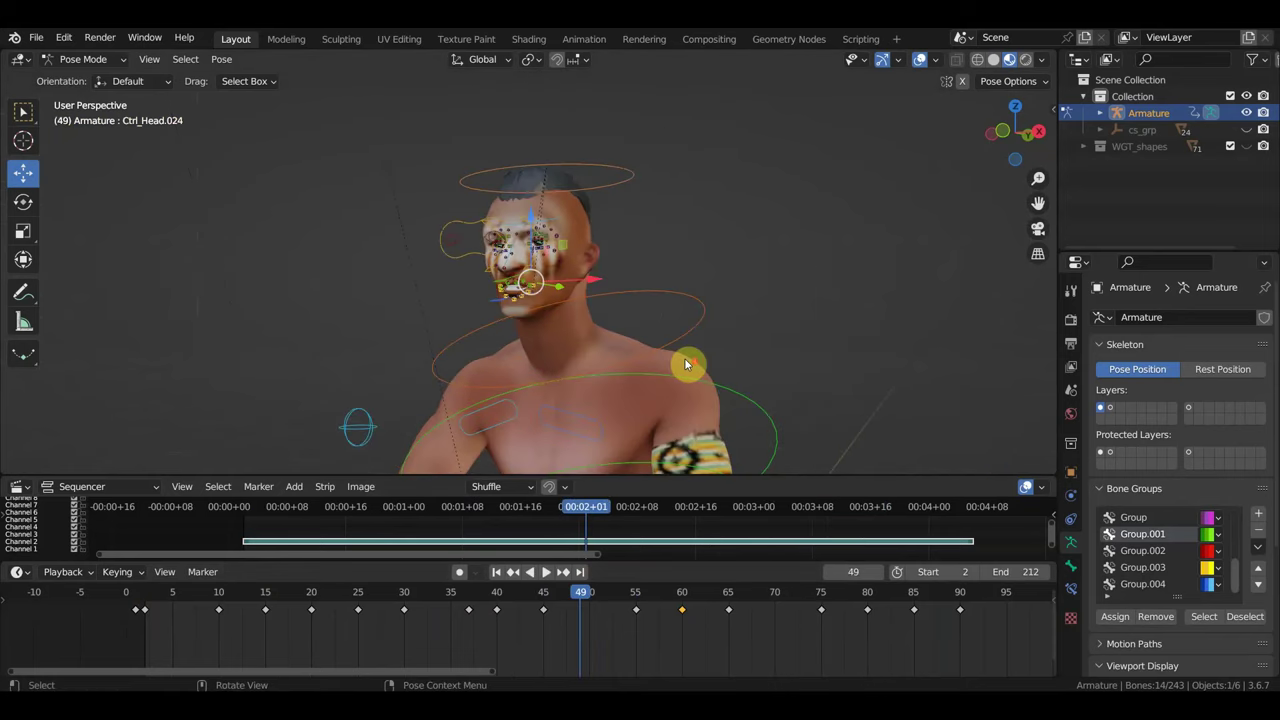
pyautogui.press('KP_1')
pyautogui.scroll(-4, 692, 354)
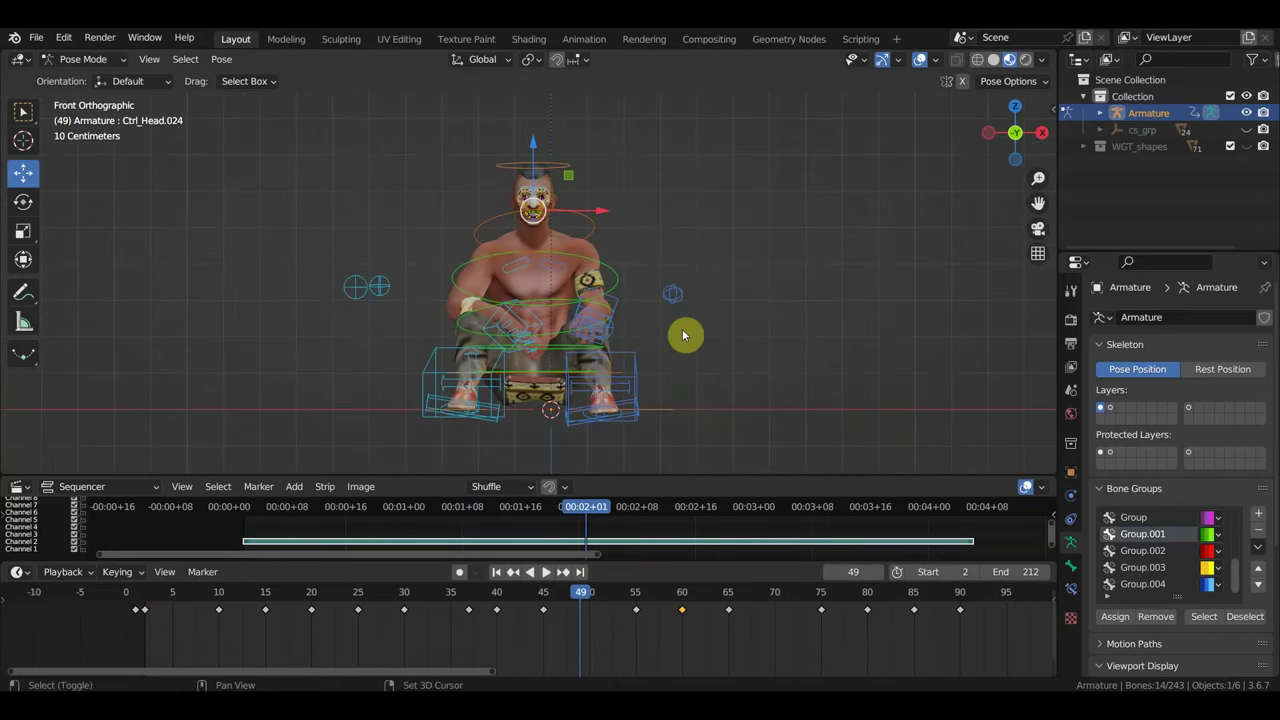
pyautogui.moveTo(585, 600)
pyautogui.mouseDown()
pyautogui.moveTo(323, 595)
pyautogui.moveTo(943, 625)
pyautogui.moveTo(223, 597)
pyautogui.moveTo(423, 629)
pyautogui.moveTo(330, 606)
pyautogui.mouseUp()
pyautogui.press('space')
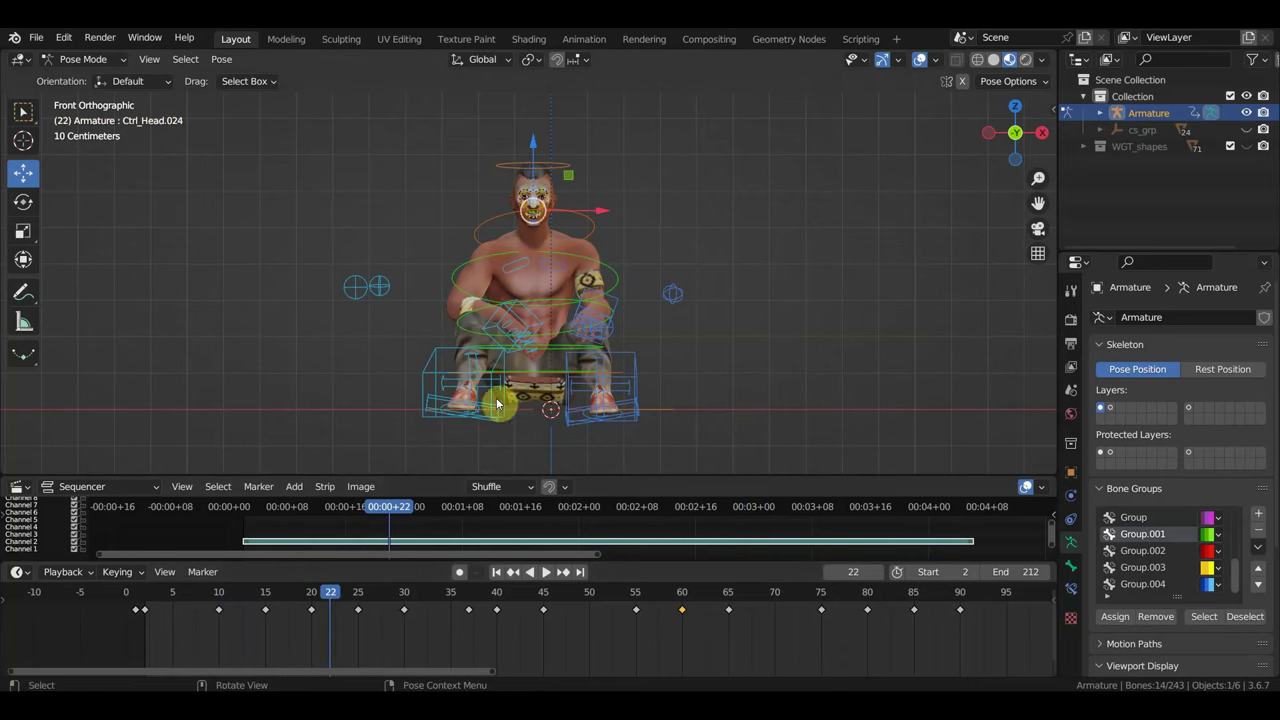
# - Select Ctrl_Hand_IK_Right plus Ctrl_LegPole_IK_Right, return to front view and play the animation
pyautogui.click(538, 326)
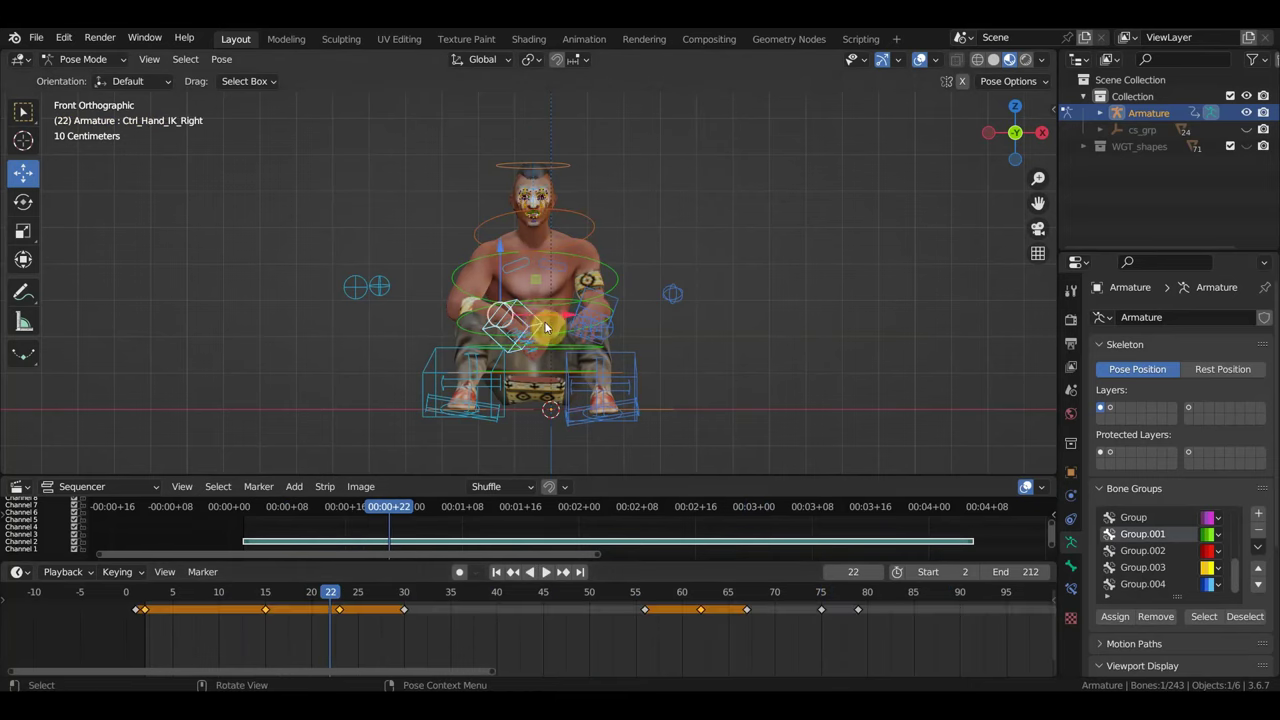
pyautogui.scroll(1, 538, 320)
pyautogui.scroll(1, 539, 300)
pyautogui.scroll(1, 540, 285)
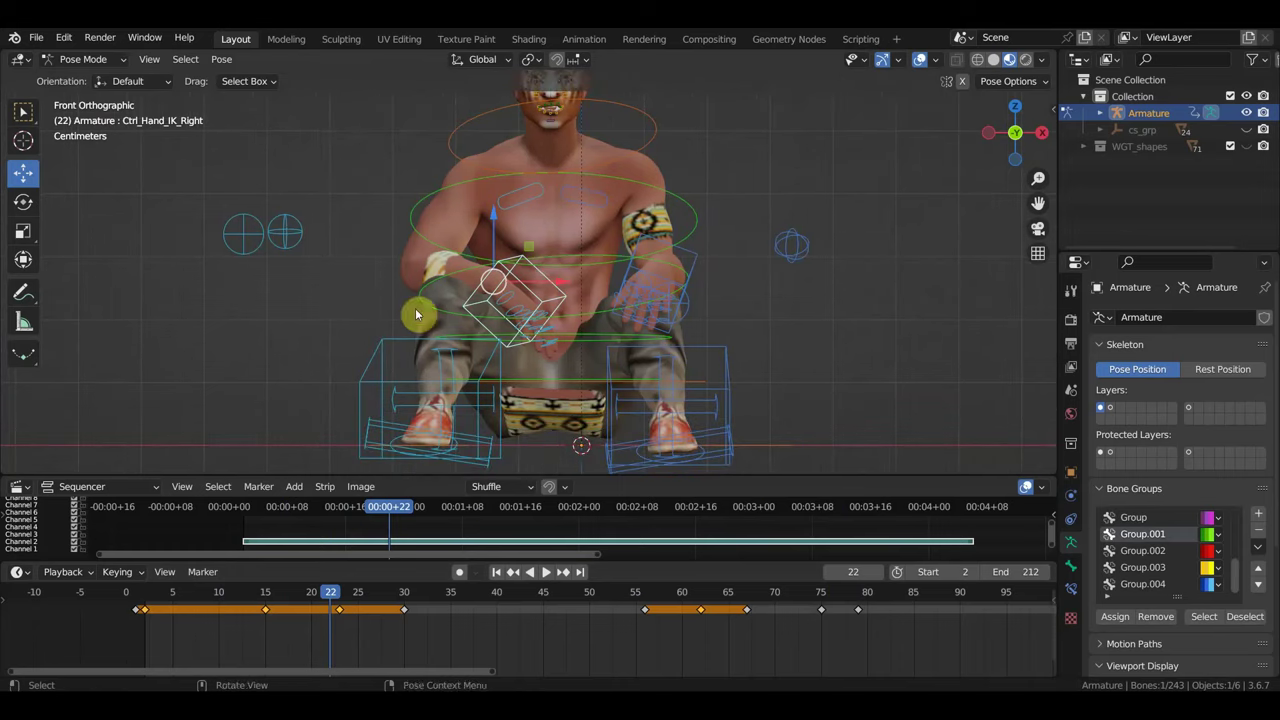
pyautogui.moveTo(272, 243); pyautogui.dragTo(323, 331, button='middle')
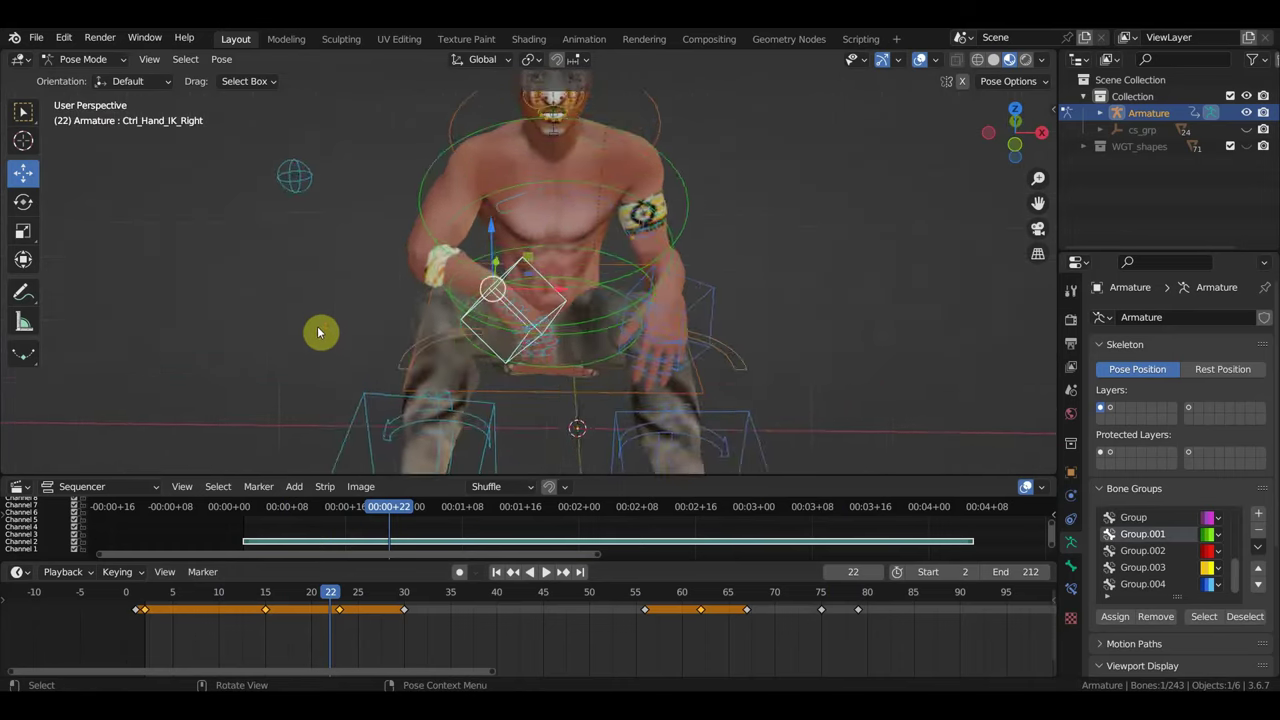
pyautogui.scroll(-2, 323, 320)
pyautogui.scroll(-1, 335, 370)
pyautogui.click(363, 405)
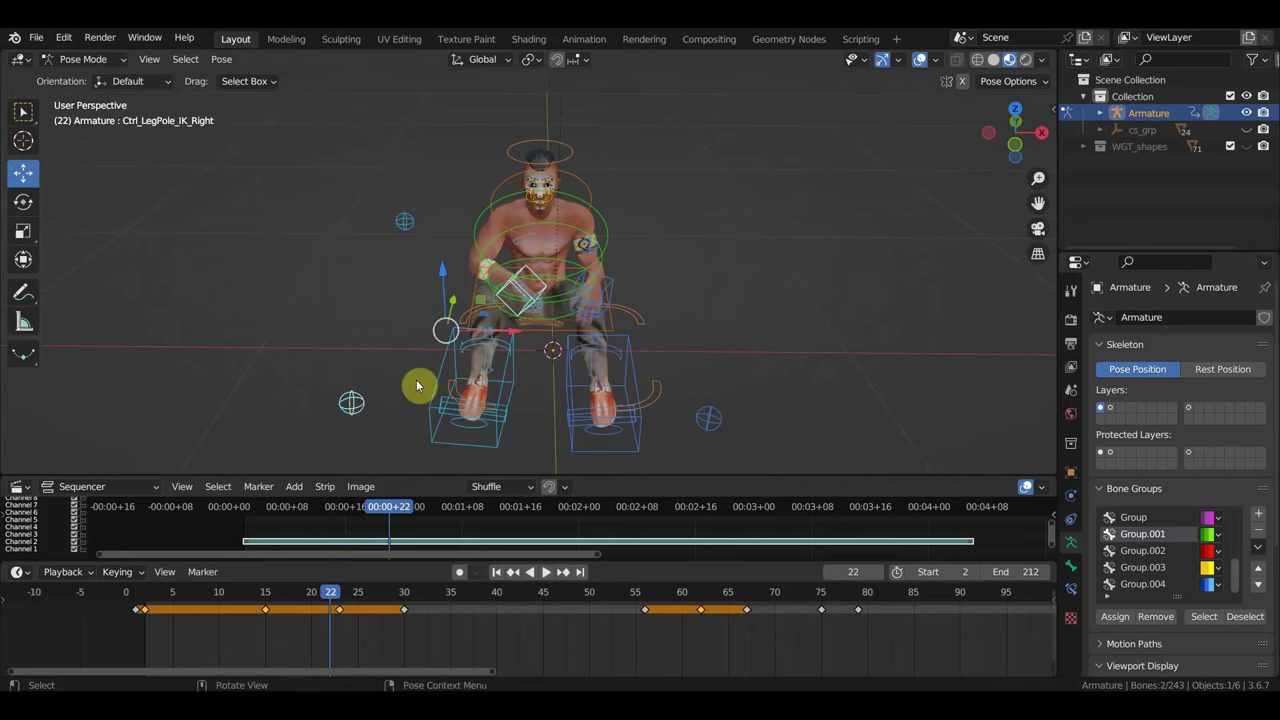
pyautogui.press('KP_5')
pyautogui.press('KP_1')
pyautogui.scroll(2, 519, 381)
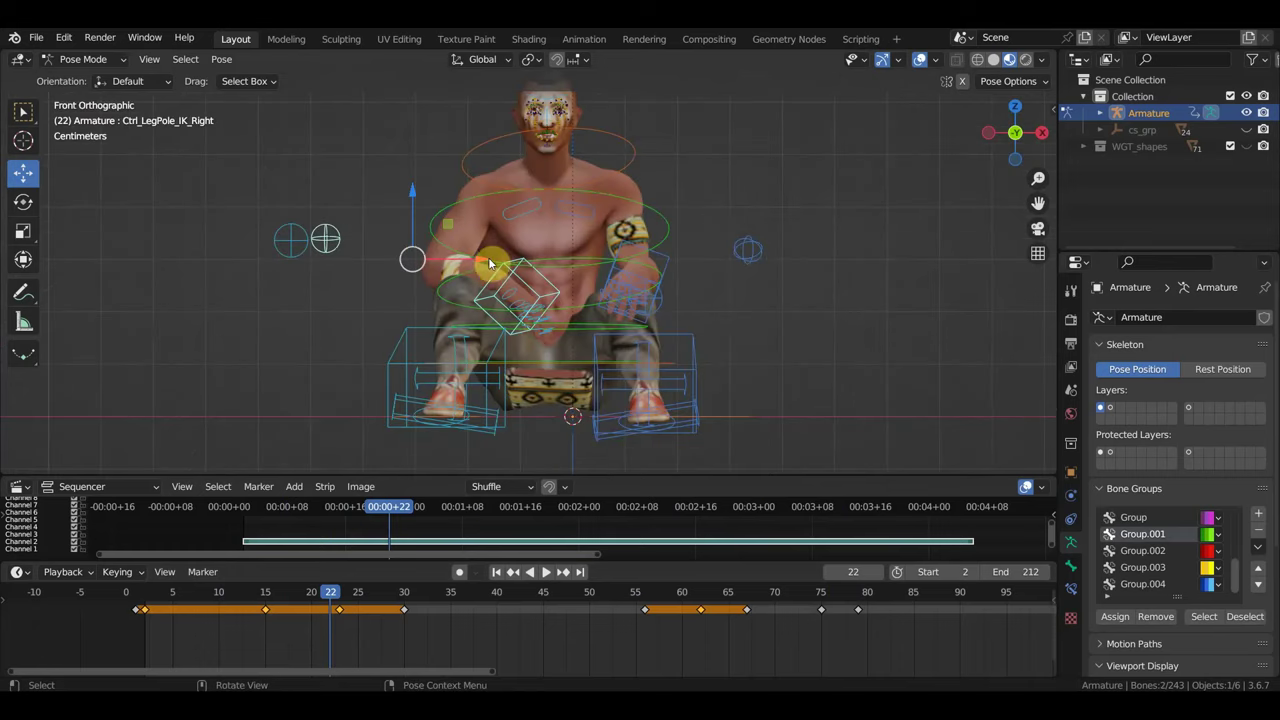
pyautogui.press('space')
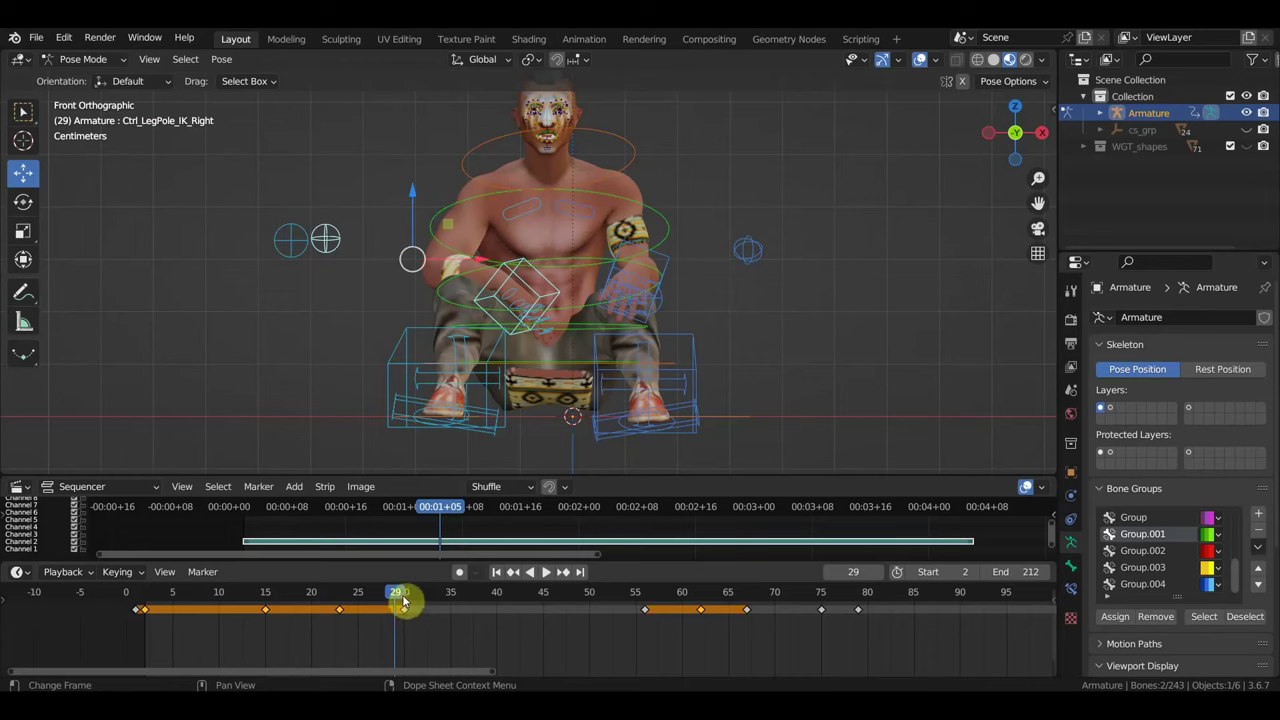
# - At frame 24, nudge the selected controls slightly left along the X axis
pyautogui.click(281, 601)
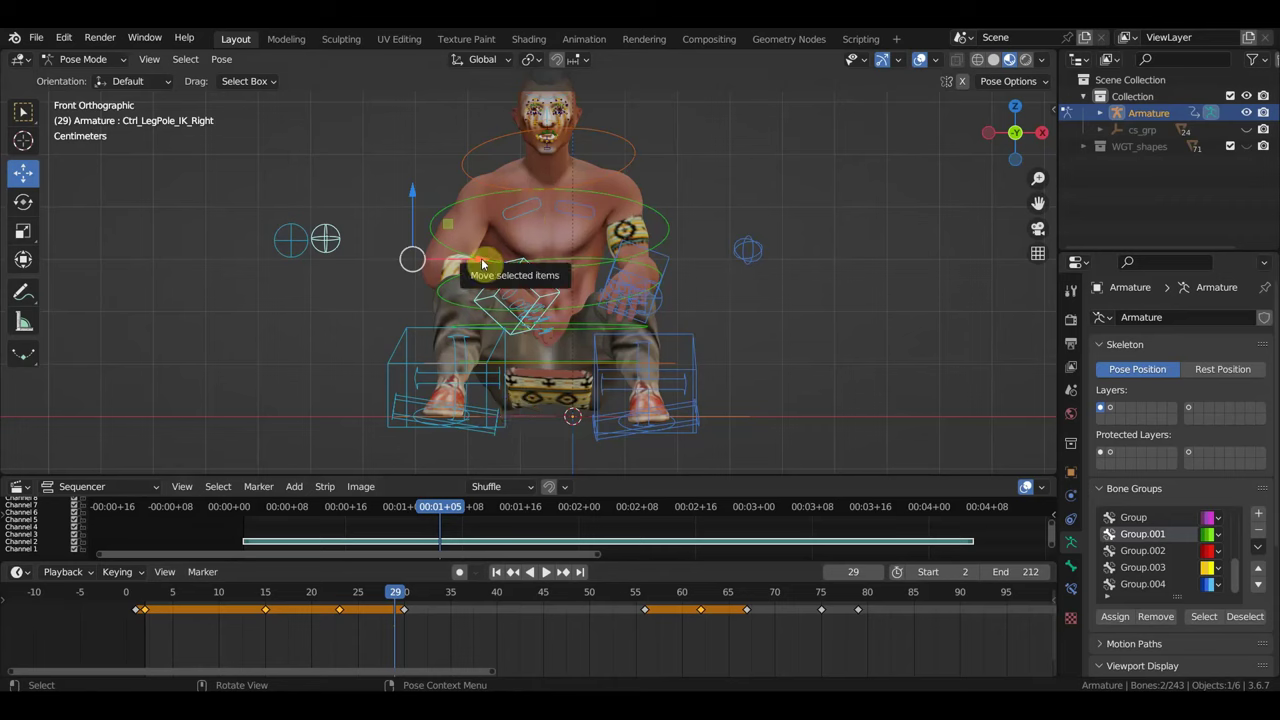
pyautogui.moveTo(395, 595); pyautogui.dragTo(344, 596)
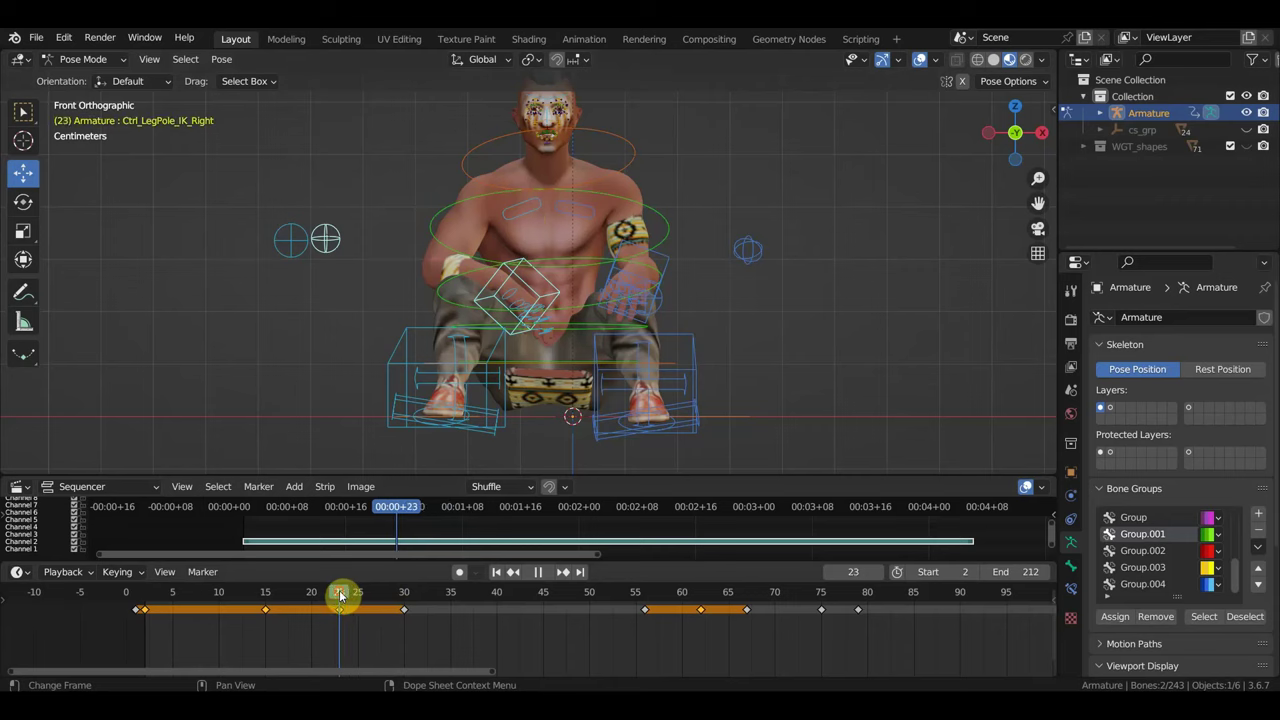
pyautogui.press('g')
pyautogui.press('x')
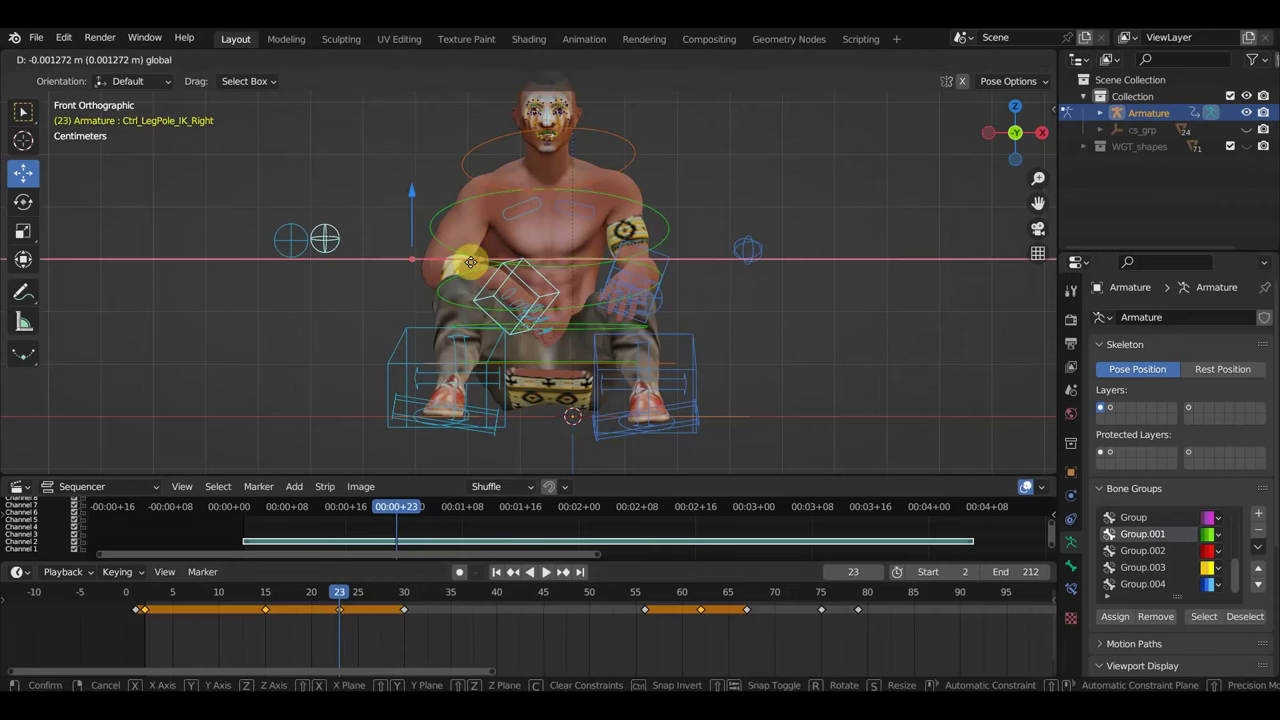
pyautogui.click(442, 262)
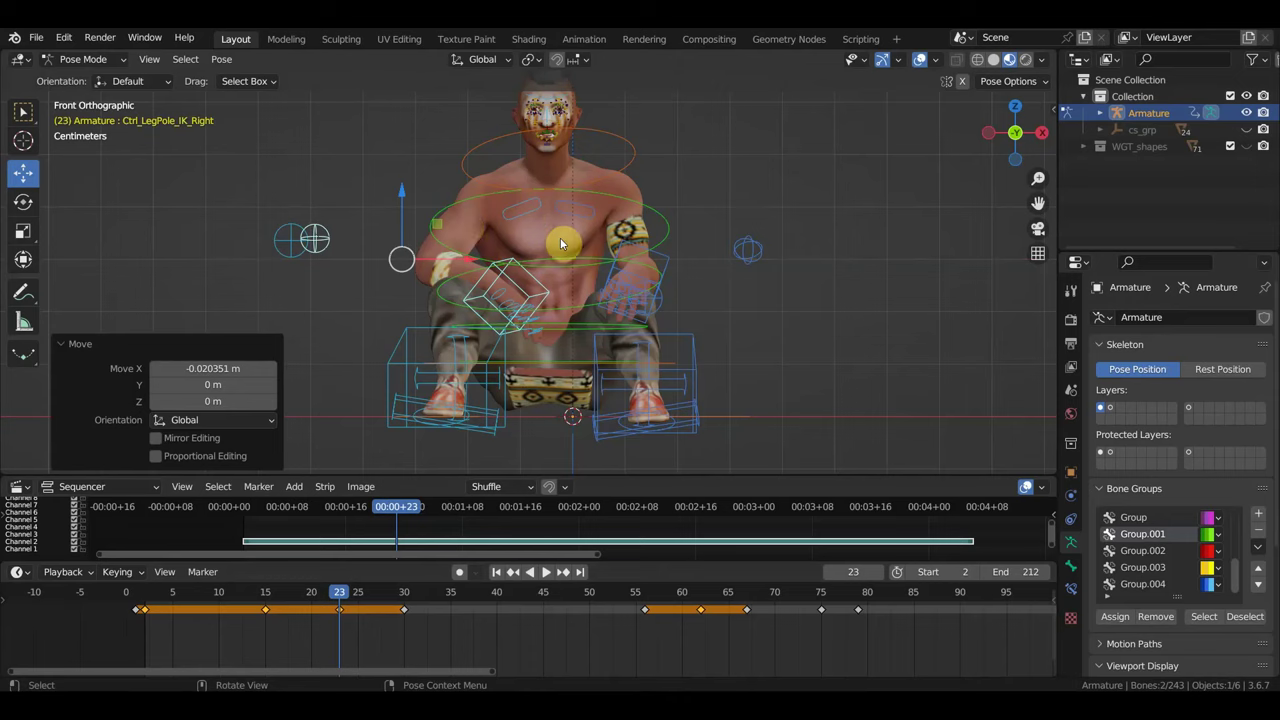
# - Tilt Ctrl_Spine a few degrees and rotate the neck control 4.13°
pyautogui.click(577, 312)
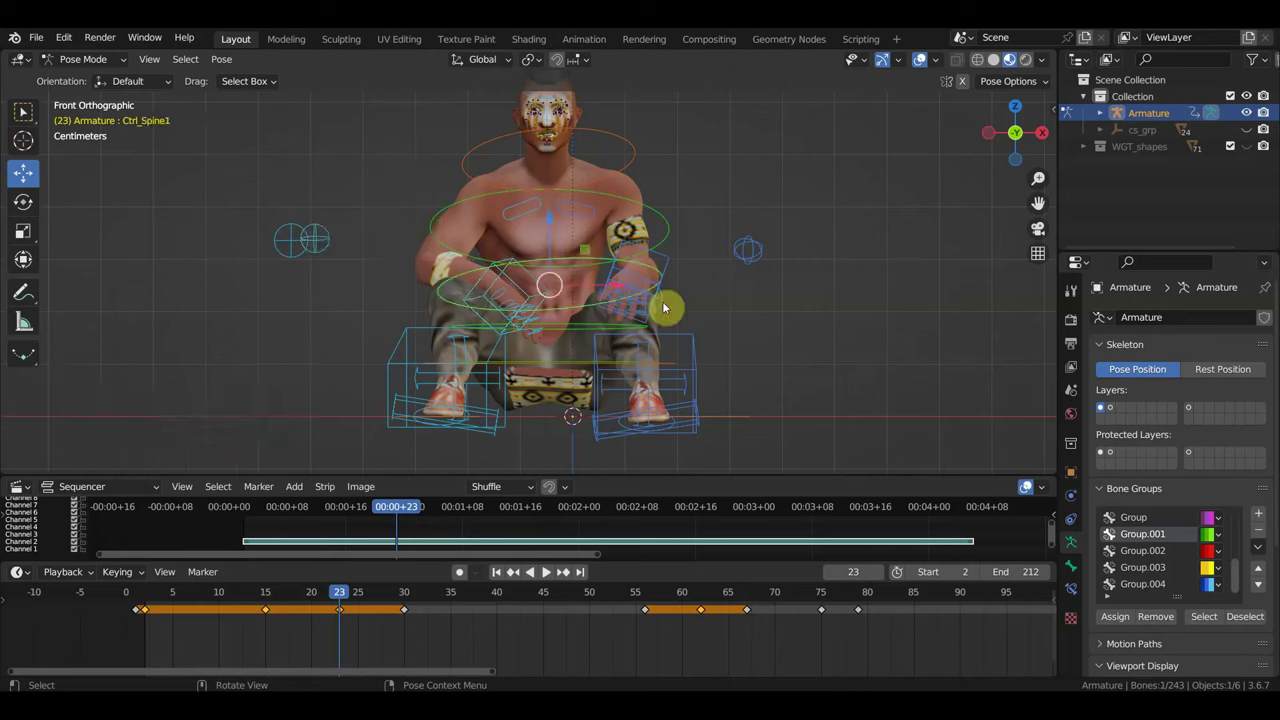
pyautogui.click(575, 325)
pyautogui.press('r')
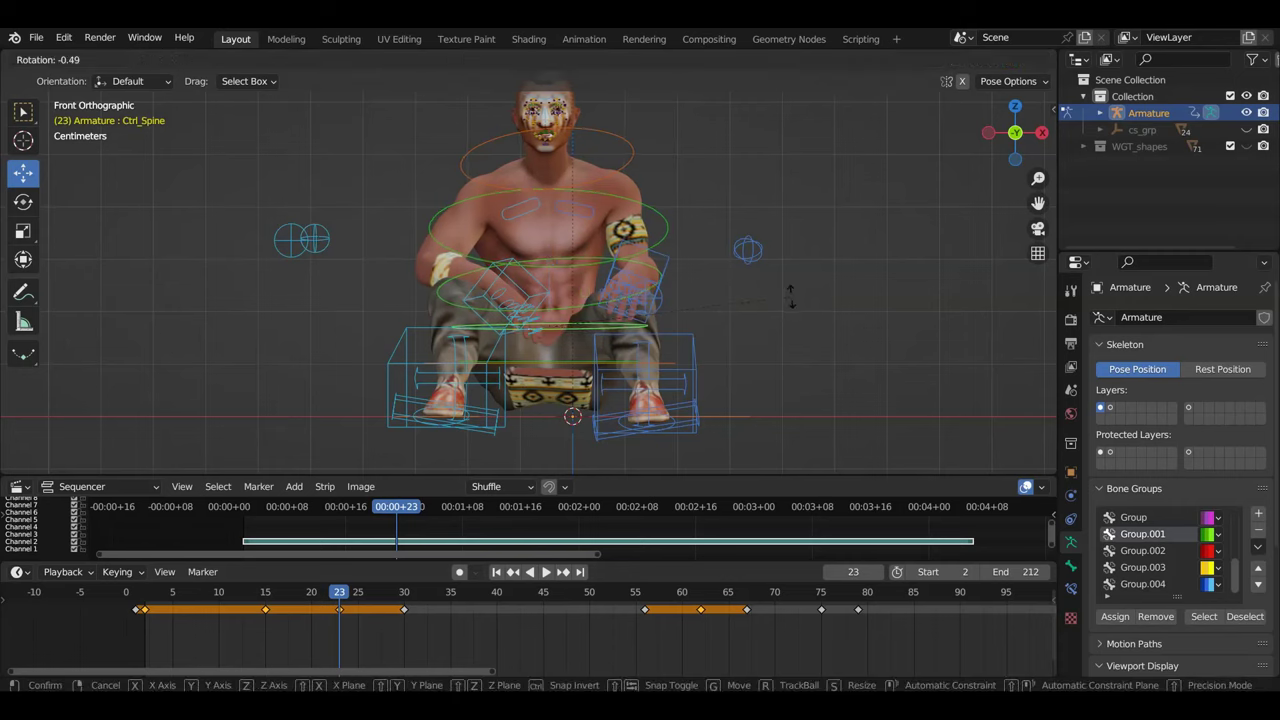
pyautogui.click(784, 292)
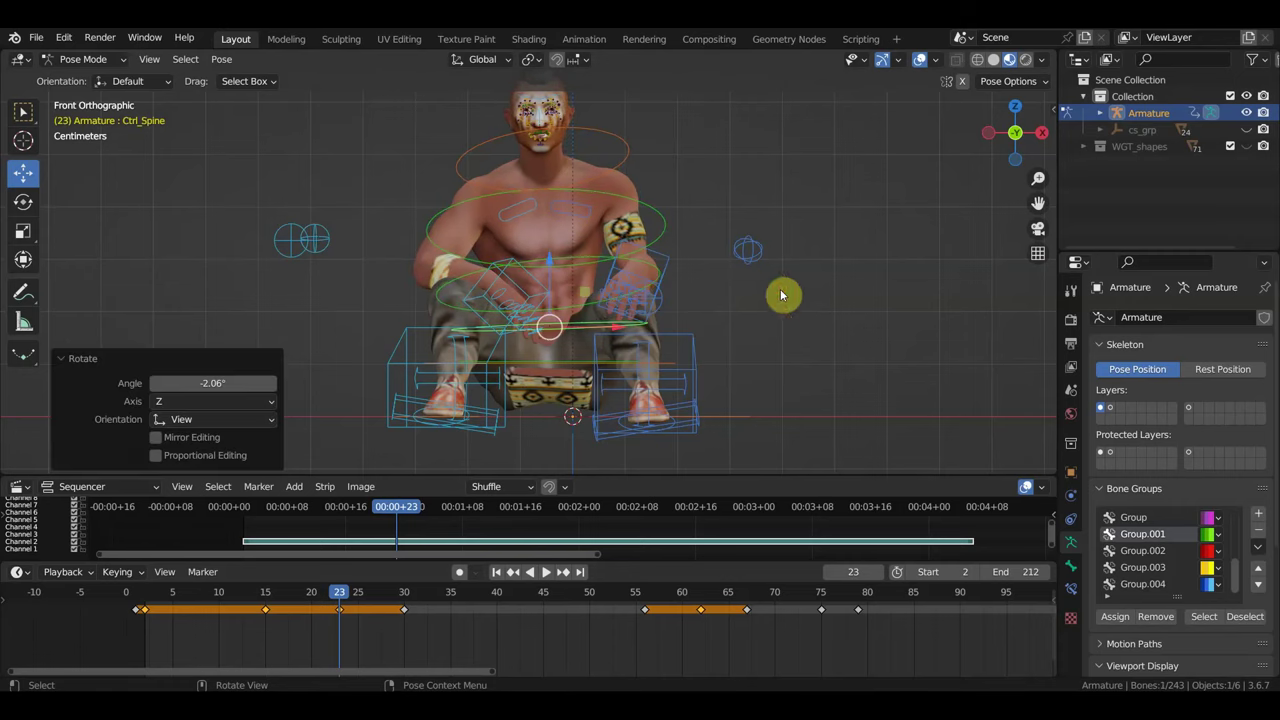
pyautogui.click(643, 177)
pyautogui.press('r')
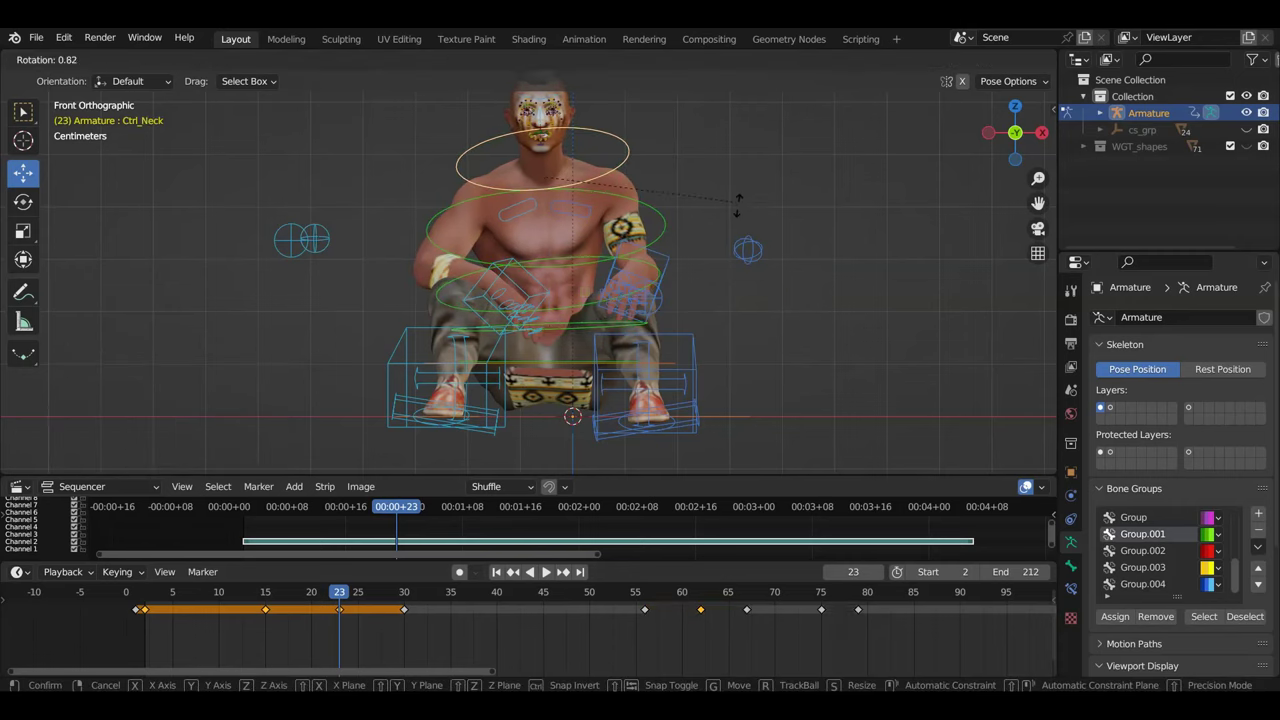
pyautogui.click(738, 220)
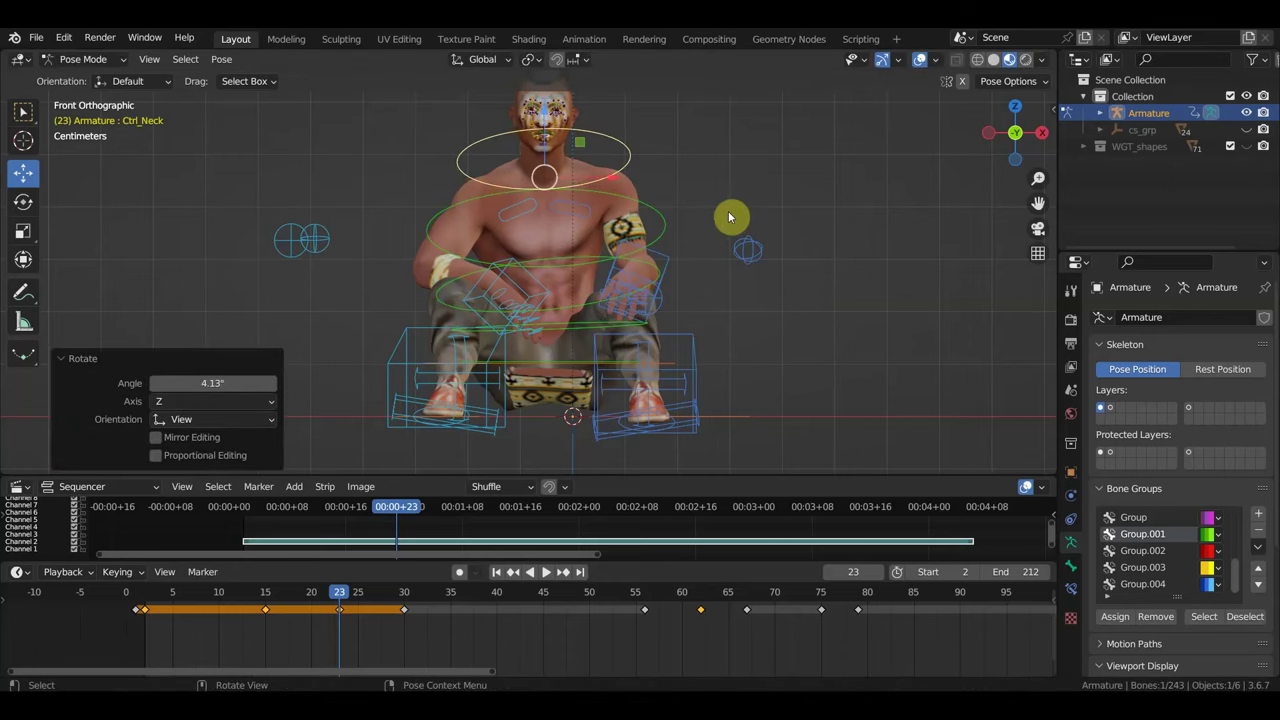
pyautogui.keyDown('shift'); pyautogui.moveTo(754, 180); pyautogui.dragTo(769, 206, button='middle'); pyautogui.keyUp('shift')
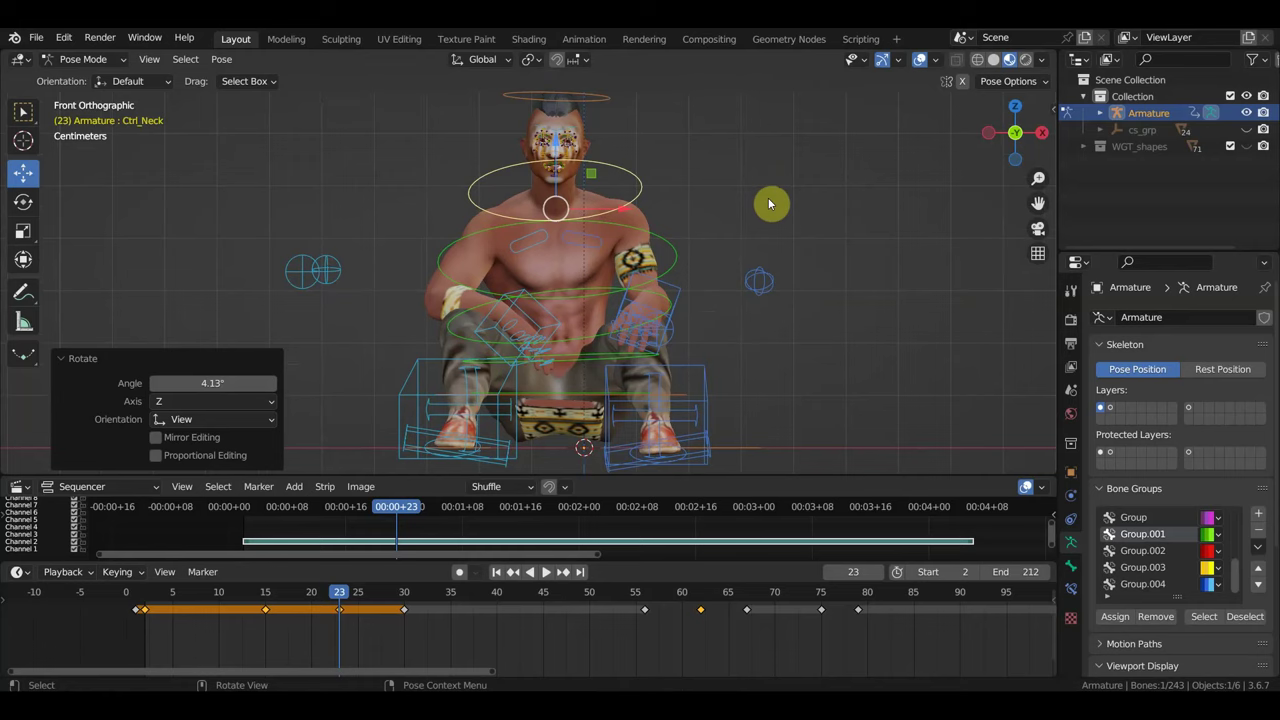
# - Insert Location & Rotation keyframes on all rig bones at frame 23 (933 keys)
pyautogui.press('a')
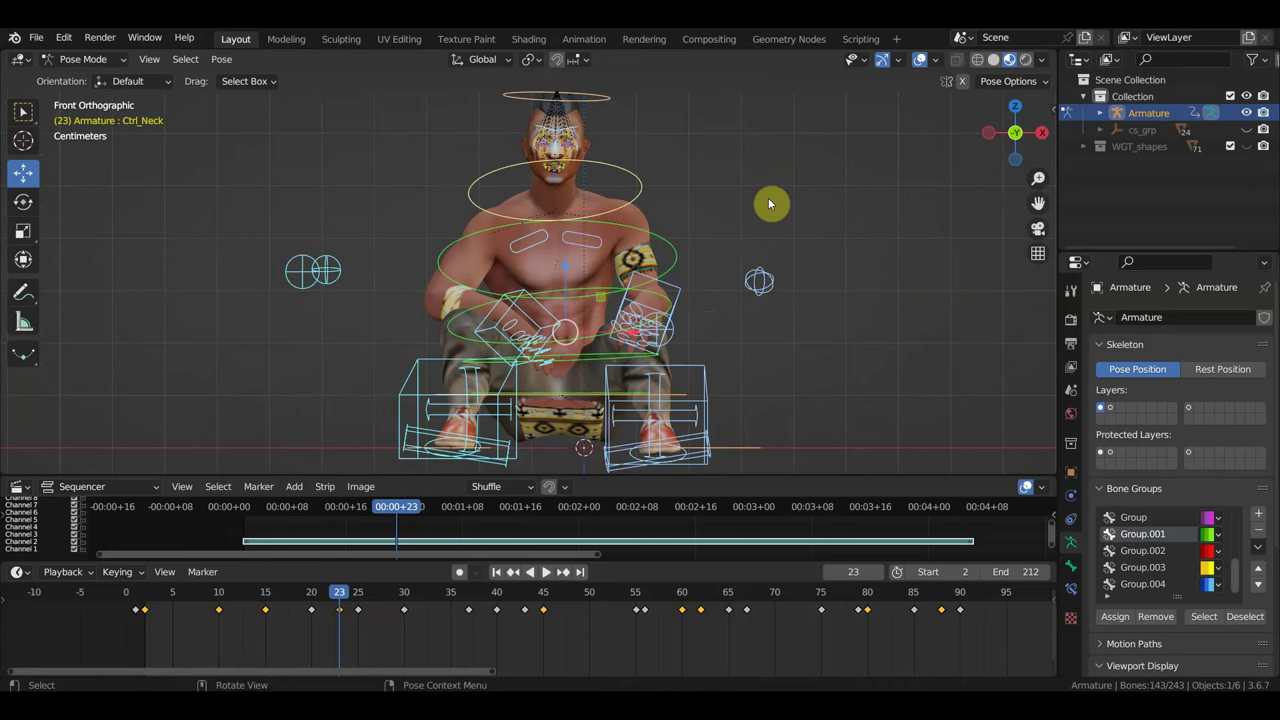
pyautogui.press('i')
pyautogui.moveTo(334, 594)
pyautogui.mouseDown()
pyautogui.moveTo(223, 588)
pyautogui.moveTo(401, 594)
pyautogui.moveTo(340, 592)
pyautogui.mouseUp()
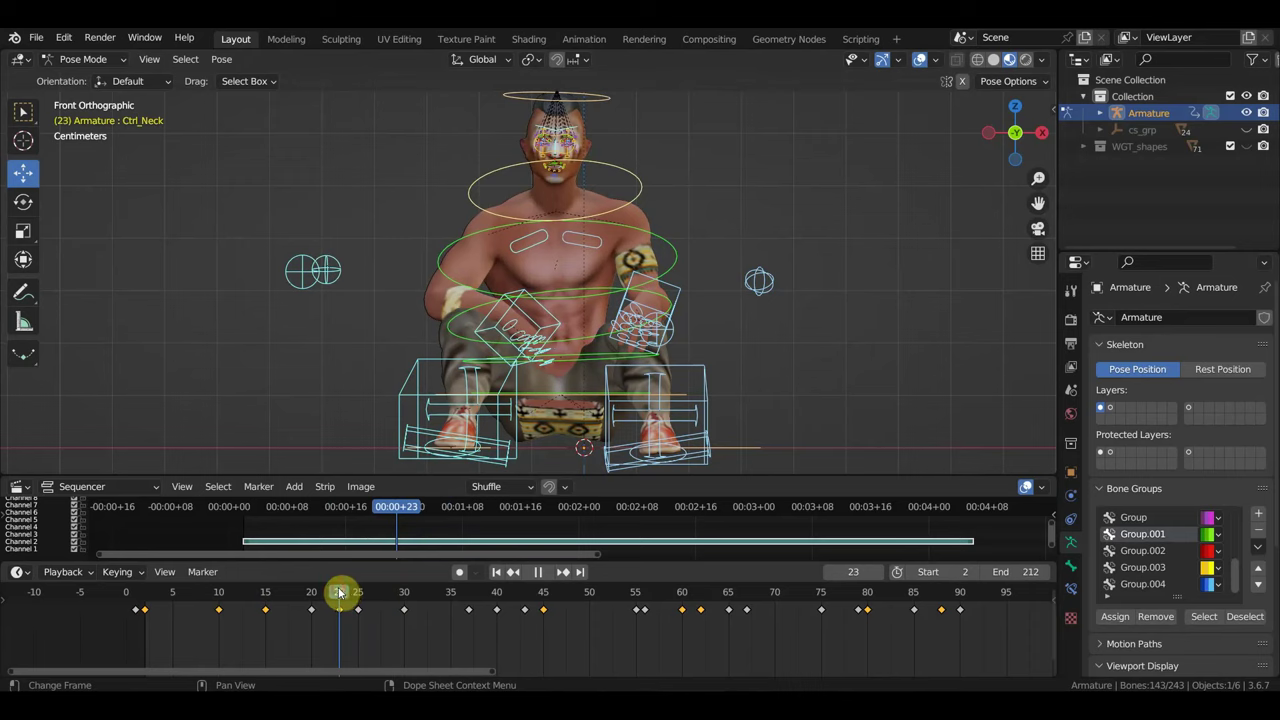
# - Move the left leg pole control 0.021 m along X in front view
pyautogui.click(707, 385)
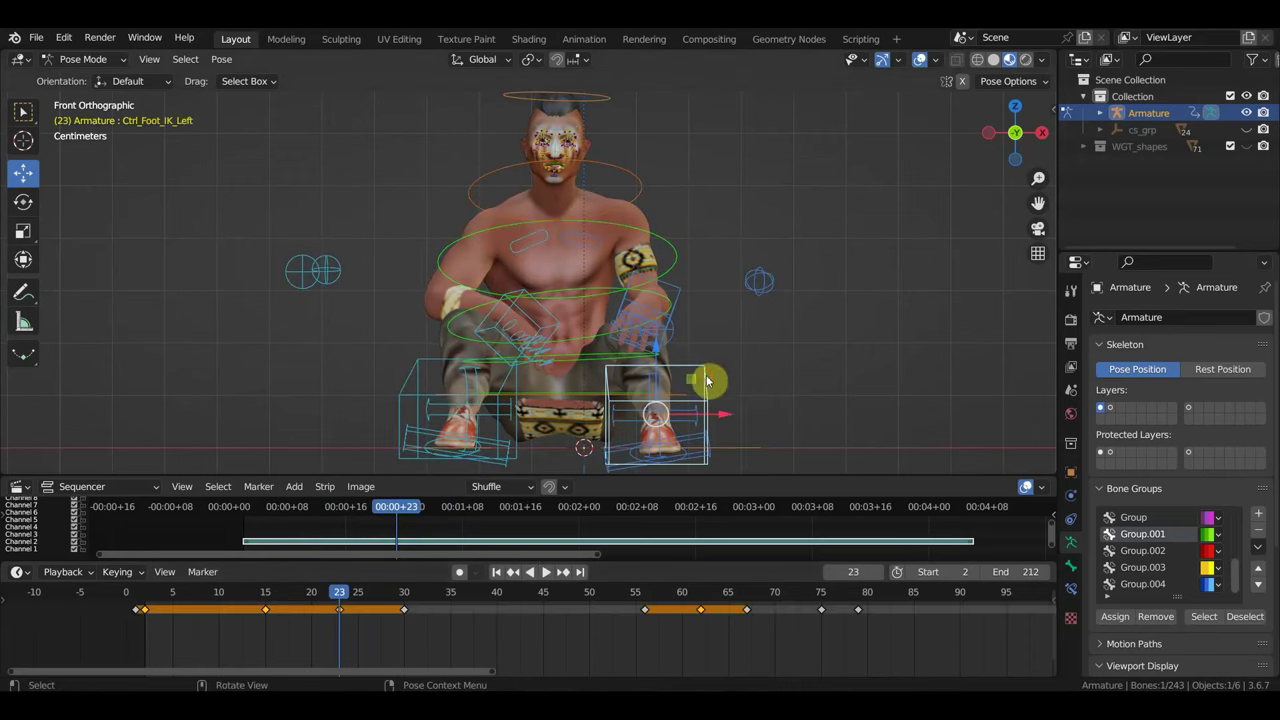
pyautogui.keyDown('shift'); pyautogui.click(676, 296); pyautogui.keyUp('shift')
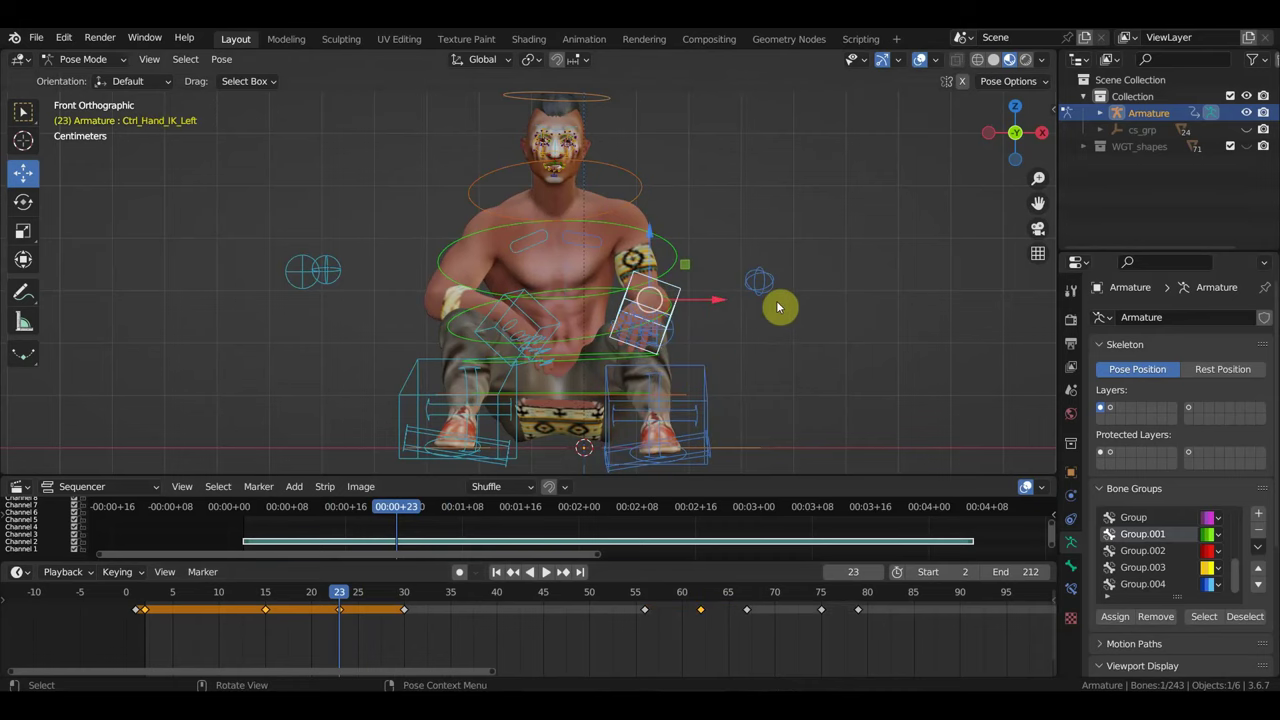
pyautogui.scroll(-3, 783, 330)
pyautogui.moveTo(785, 347); pyautogui.dragTo(777, 386, button='middle')
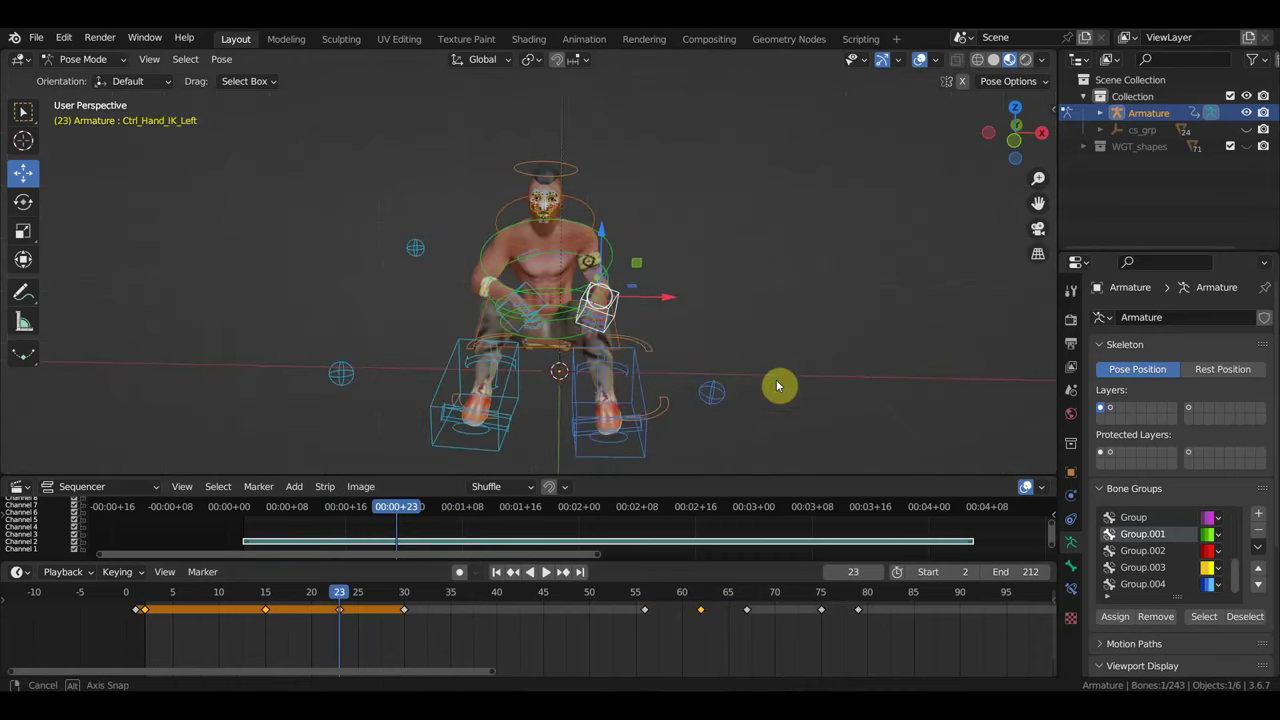
pyautogui.click(715, 392)
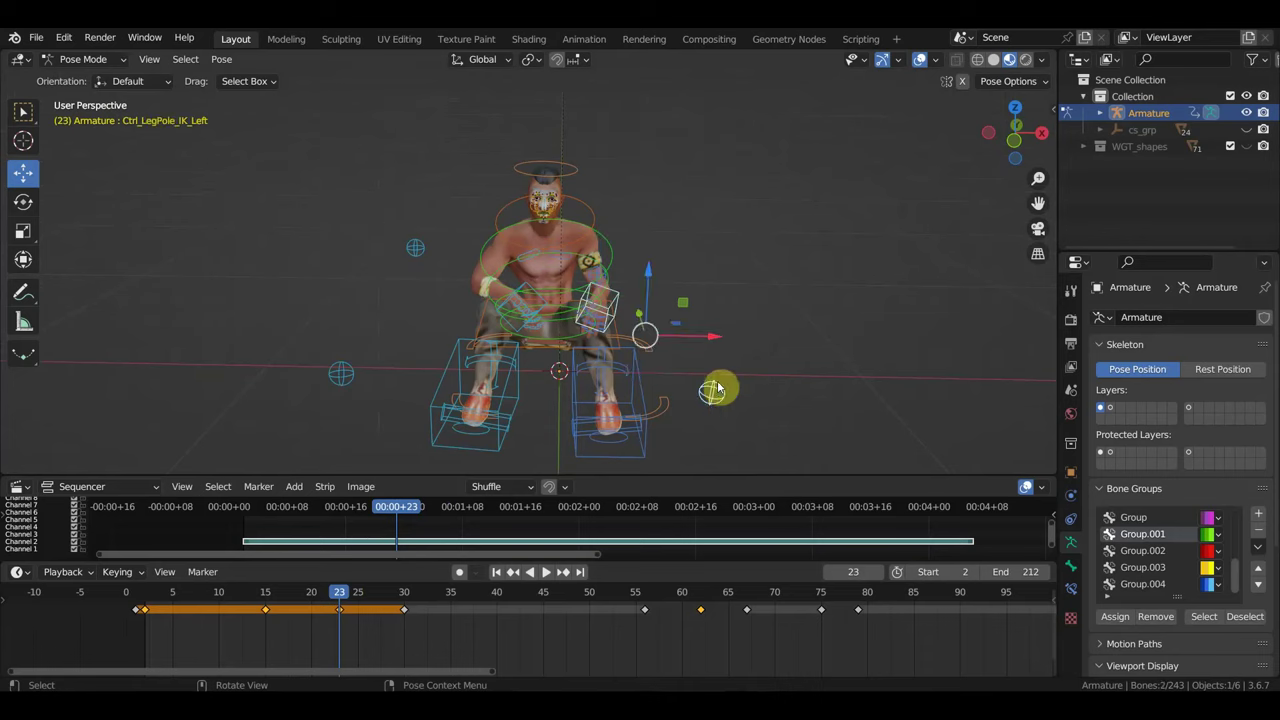
pyautogui.press('KP_1')
pyautogui.scroll(1, 690, 378)
pyautogui.scroll(1, 666, 371)
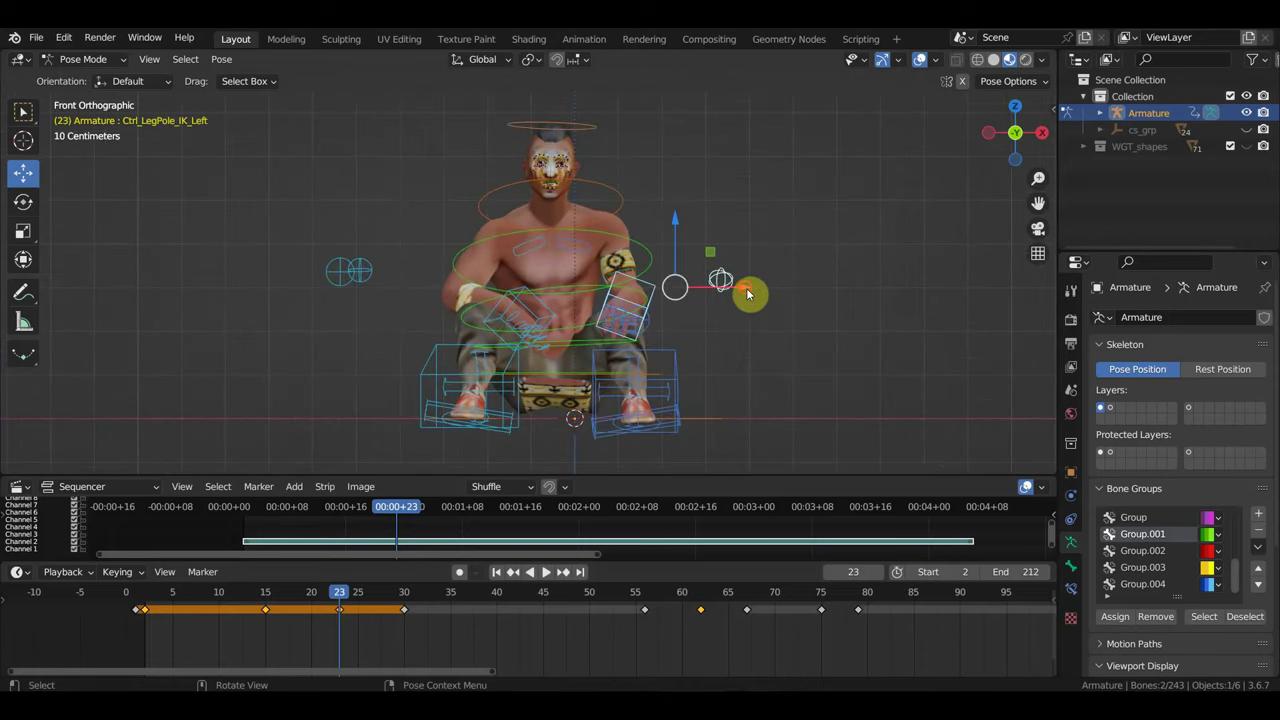
pyautogui.moveTo(748, 292); pyautogui.dragTo(743, 291)
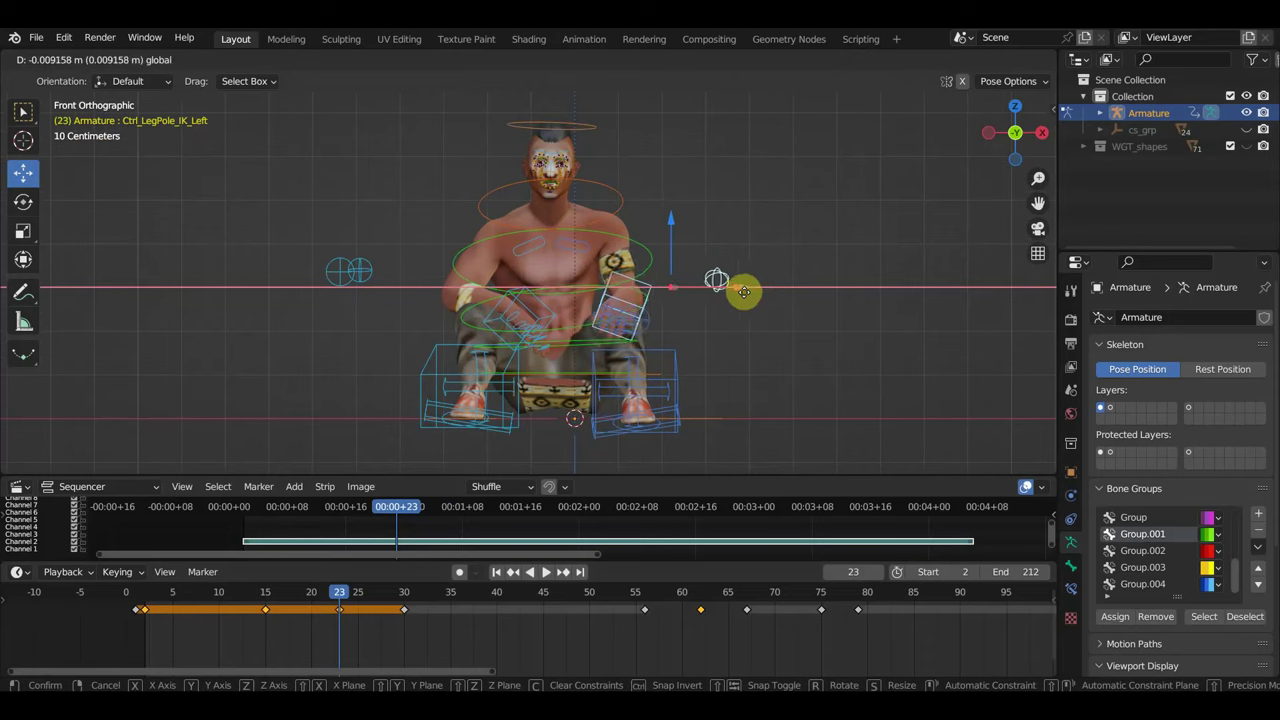
pyautogui.moveTo(743, 291); pyautogui.dragTo(750, 294)
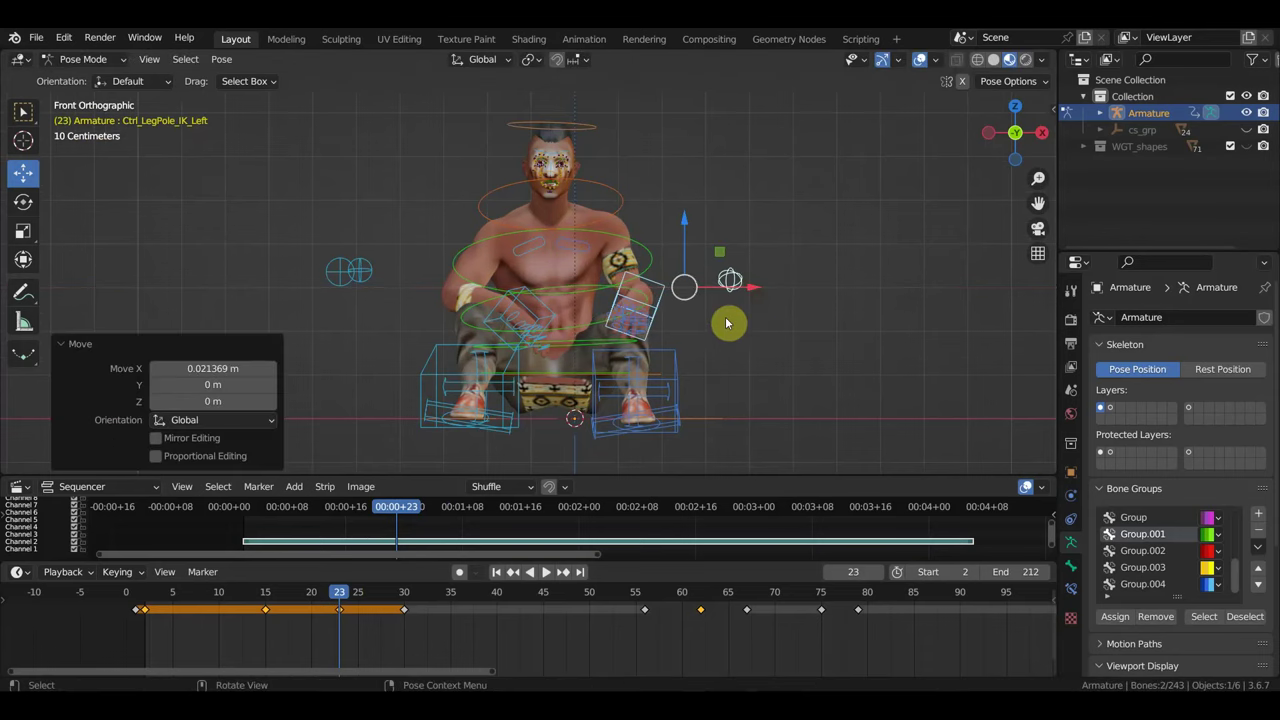
# - Rotate the right shoulder control slightly and the left shoulder to −3.62°
pyautogui.click(588, 251)
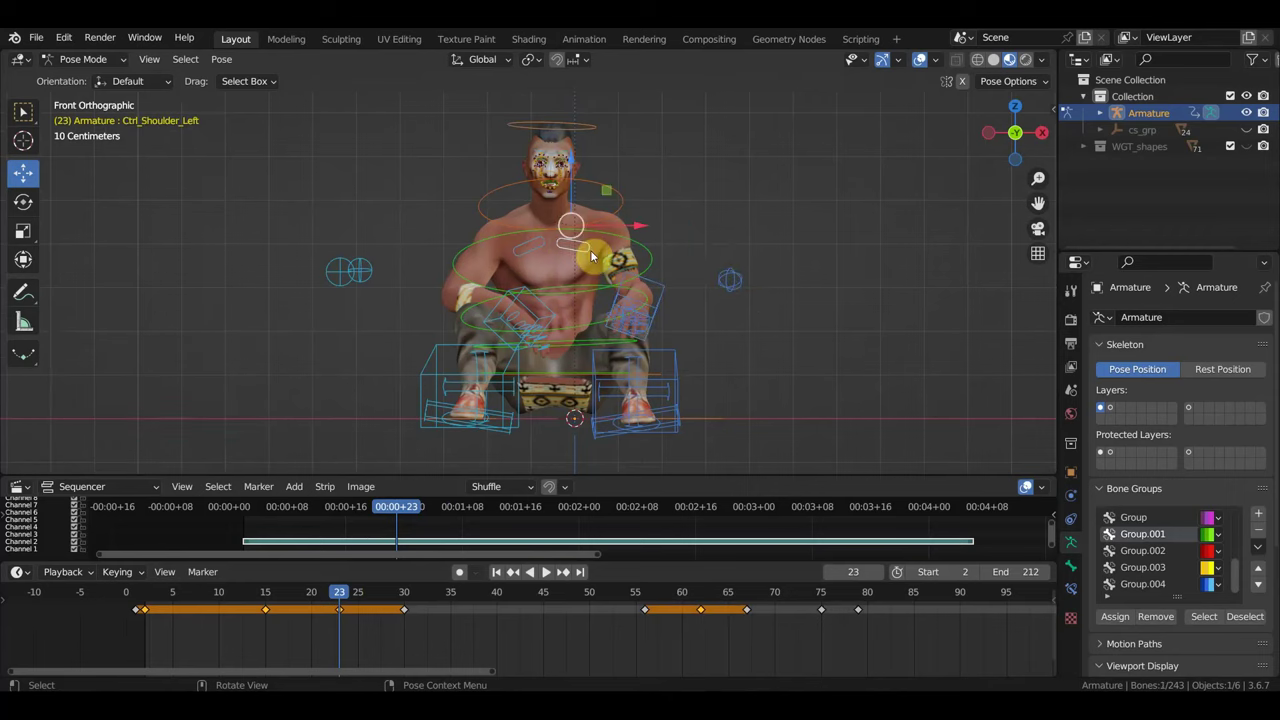
pyautogui.click(530, 245)
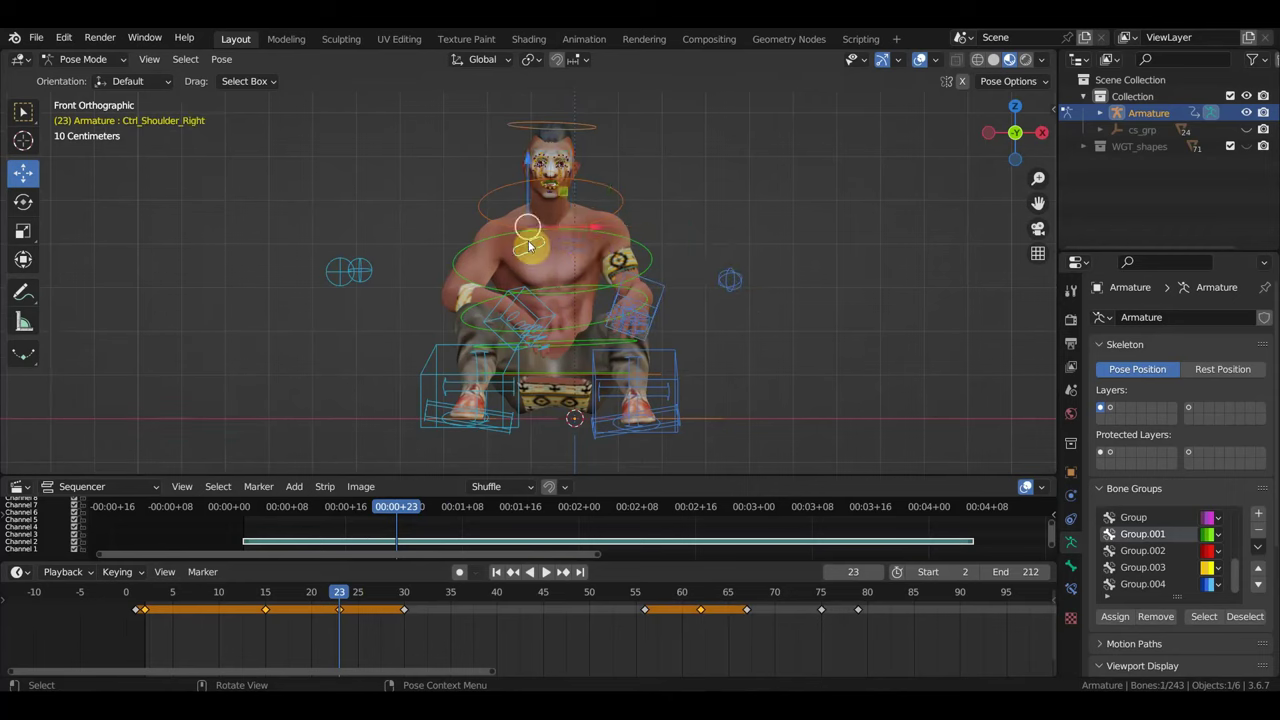
pyautogui.press('r')
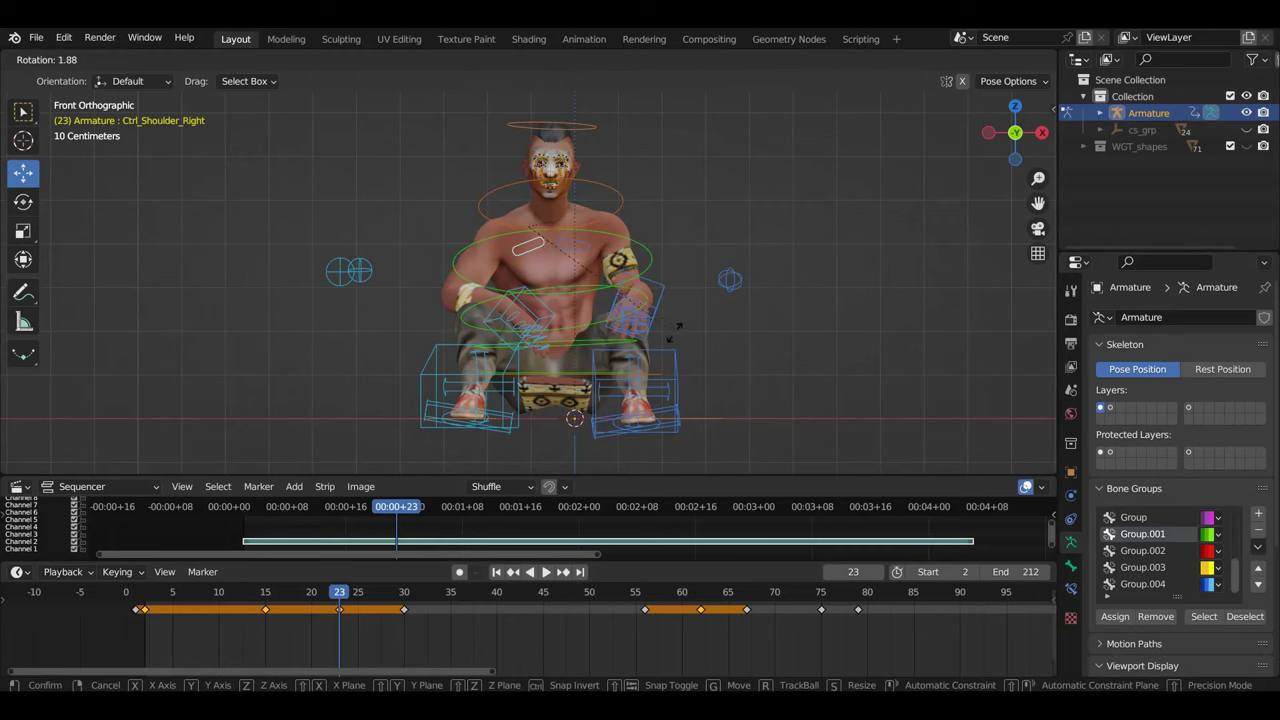
pyautogui.click(674, 331)
pyautogui.click(592, 252)
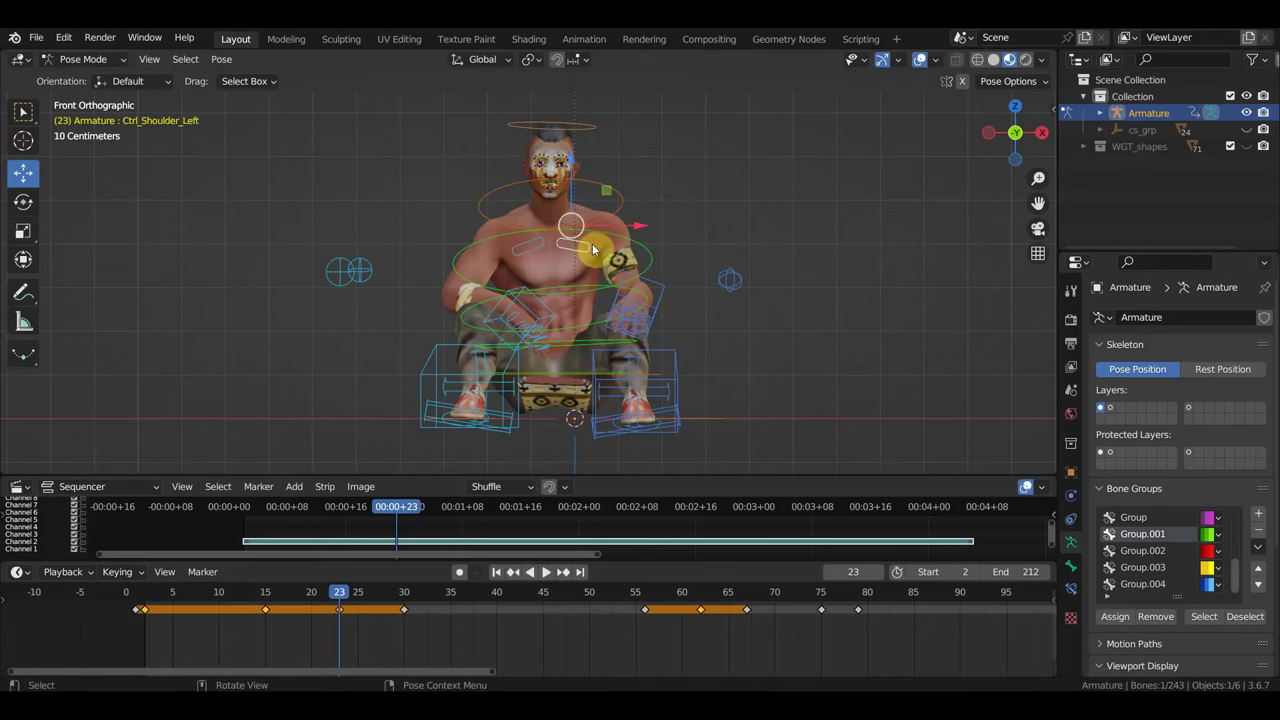
pyautogui.press('r')
pyautogui.click(595, 260)
pyautogui.press('r')
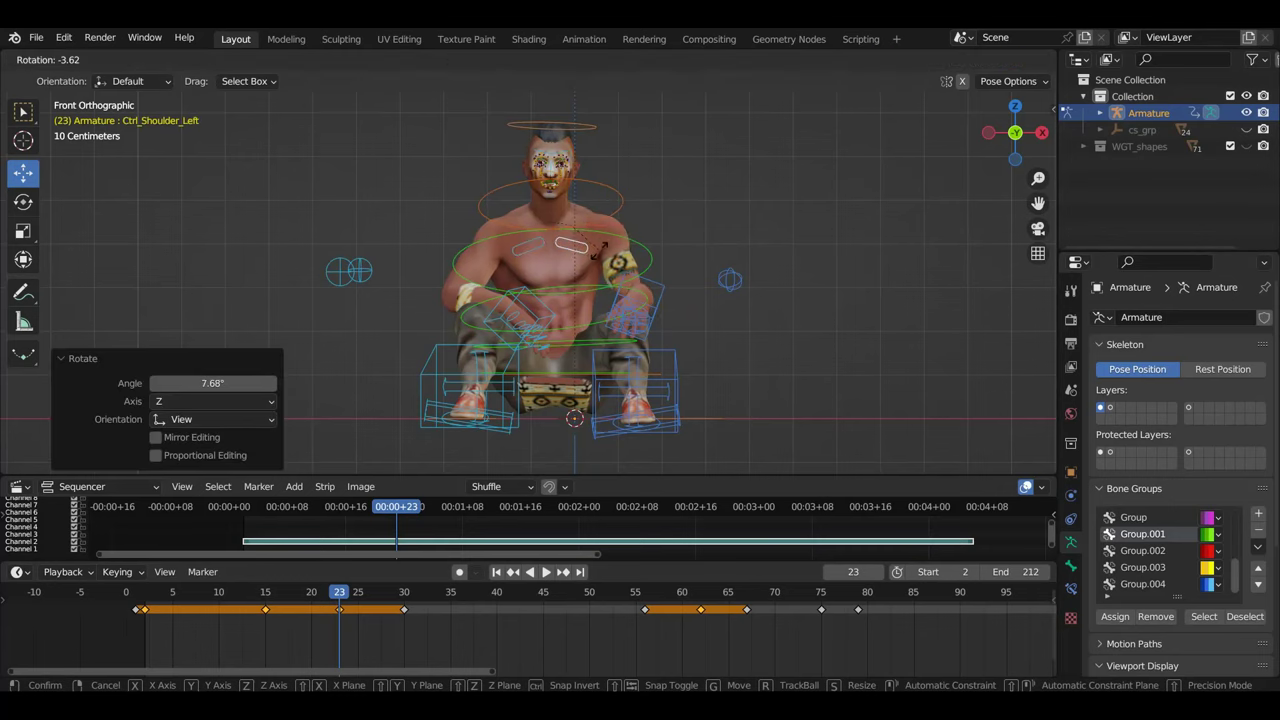
pyautogui.click(600, 257)
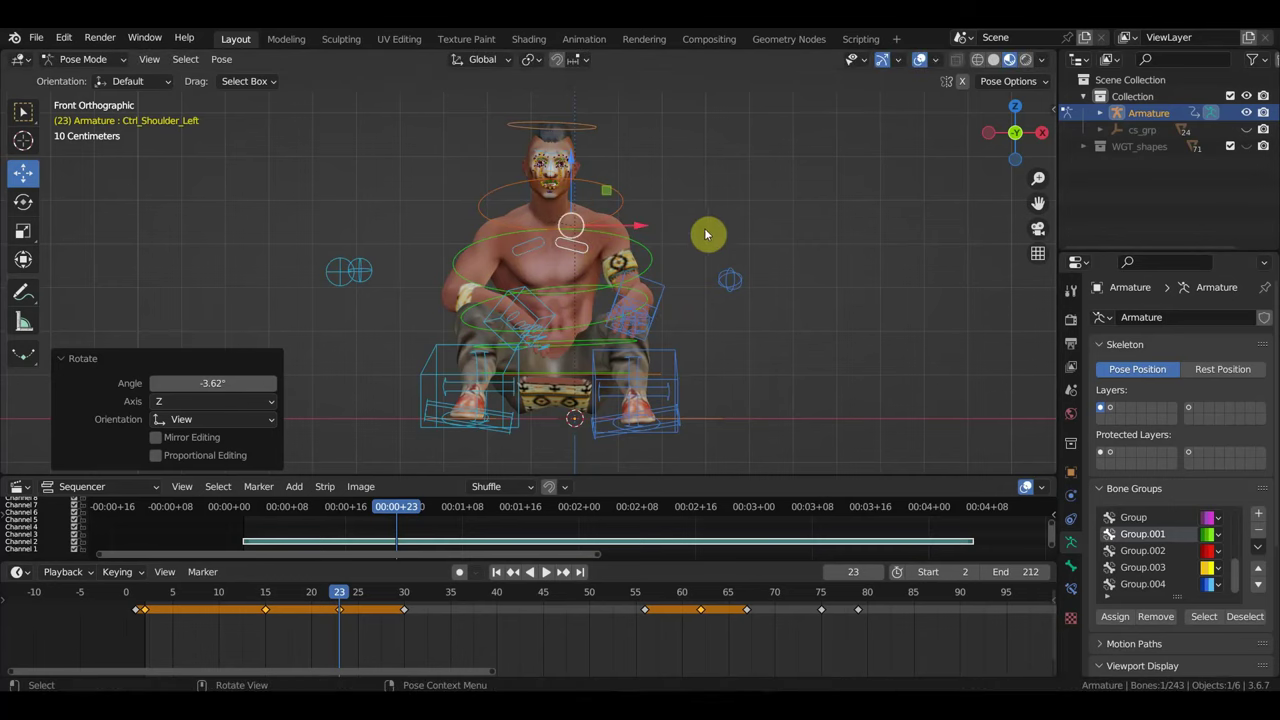
# - Key Location & Rotation on all bones, then scrub frames 20–32 to preview the motion
pyautogui.press('a')
pyautogui.press('i')
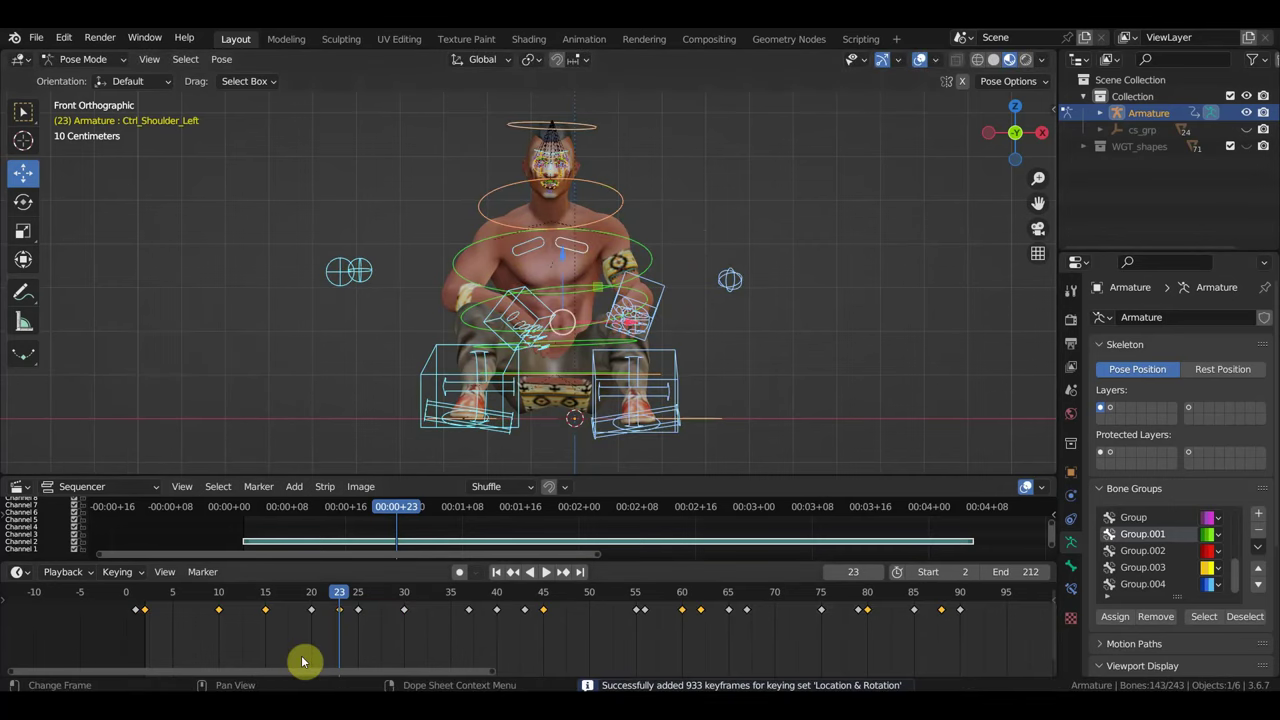
pyautogui.moveTo(334, 594)
pyautogui.mouseDown()
pyautogui.moveTo(302, 590)
pyautogui.moveTo(385, 597)
pyautogui.moveTo(277, 569)
pyautogui.moveTo(354, 580)
pyautogui.moveTo(309, 580)
pyautogui.moveTo(349, 580)
pyautogui.moveTo(338, 571)
pyautogui.mouseUp()
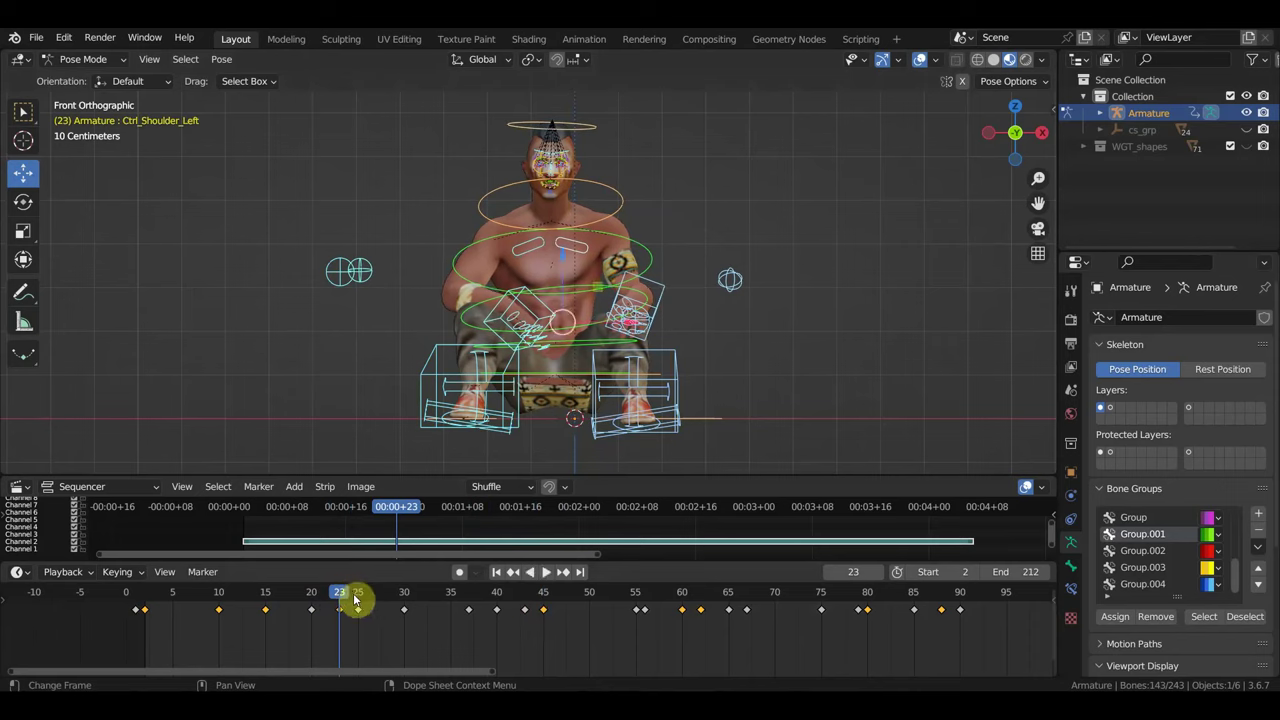
pyautogui.click(312, 592)
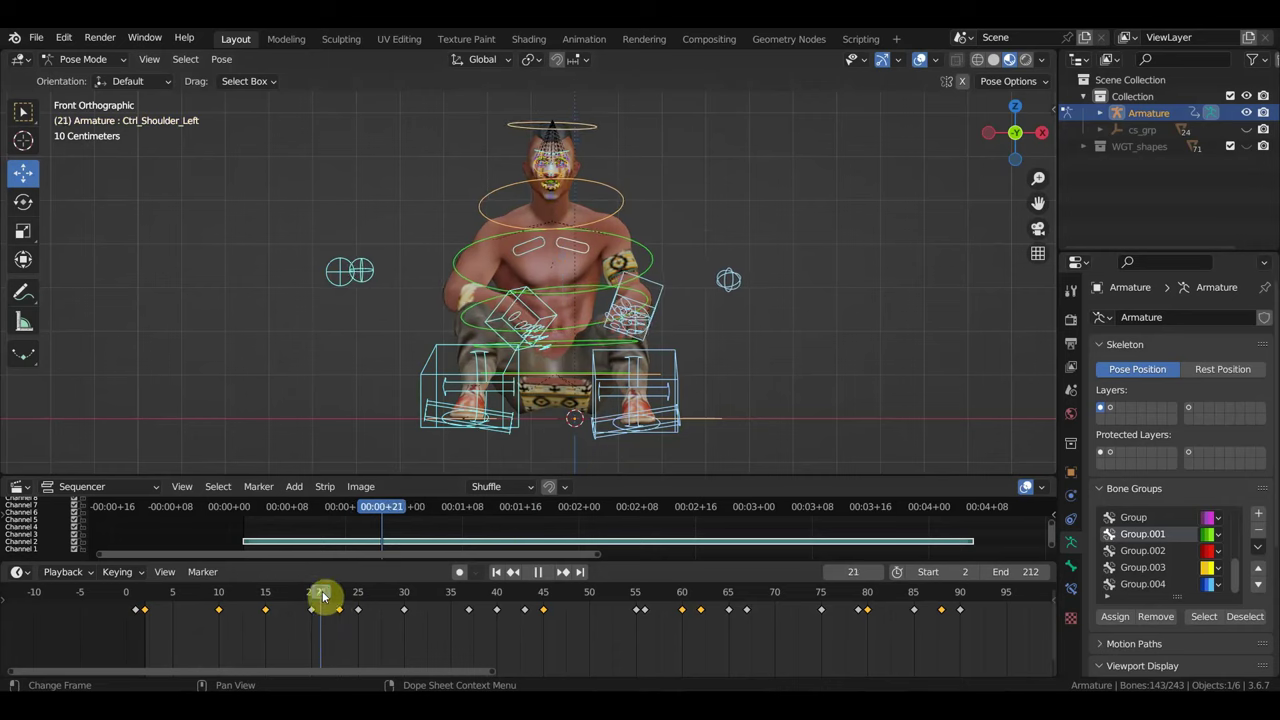
pyautogui.moveTo(320, 597)
pyautogui.mouseDown()
pyautogui.moveTo(457, 600)
pyautogui.moveTo(341, 585)
pyautogui.moveTo(400, 591)
pyautogui.moveTo(348, 575)
pyautogui.moveTo(521, 600)
pyautogui.moveTo(806, 609)
pyautogui.moveTo(348, 593)
pyautogui.mouseUp()
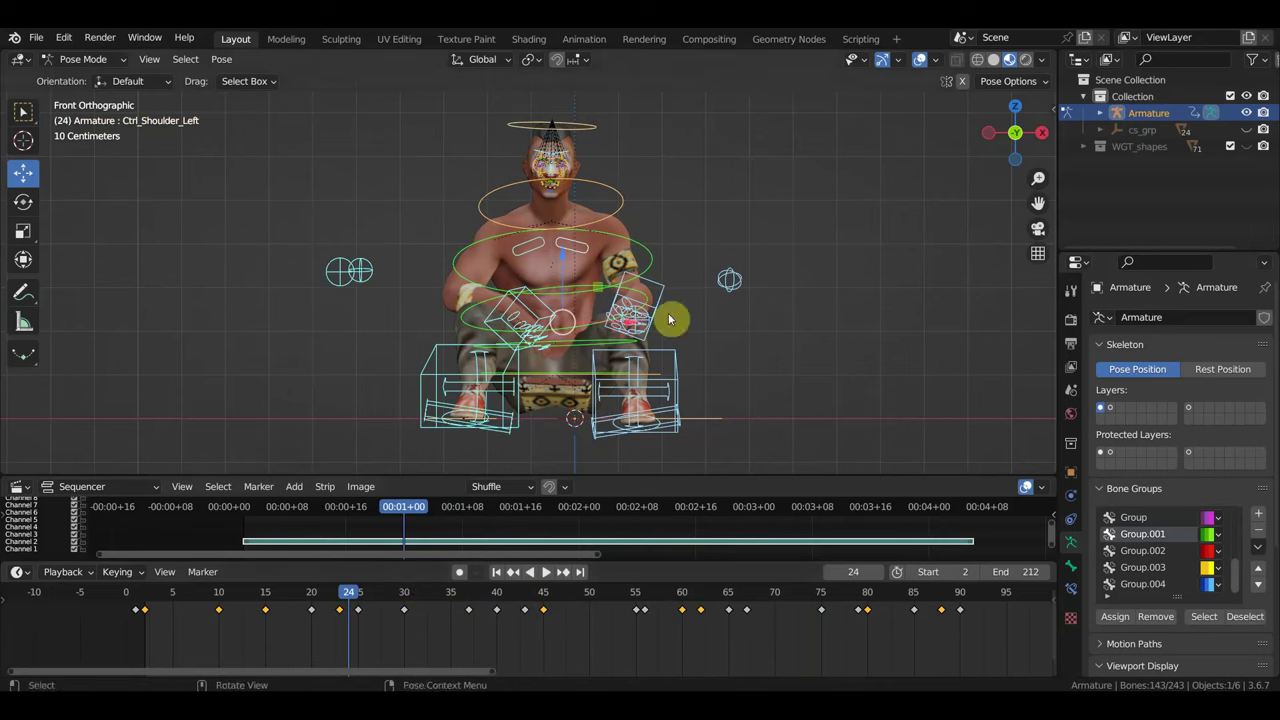
# - Select the left leg pole and check it from the right side, then front view
pyautogui.click(614, 307)
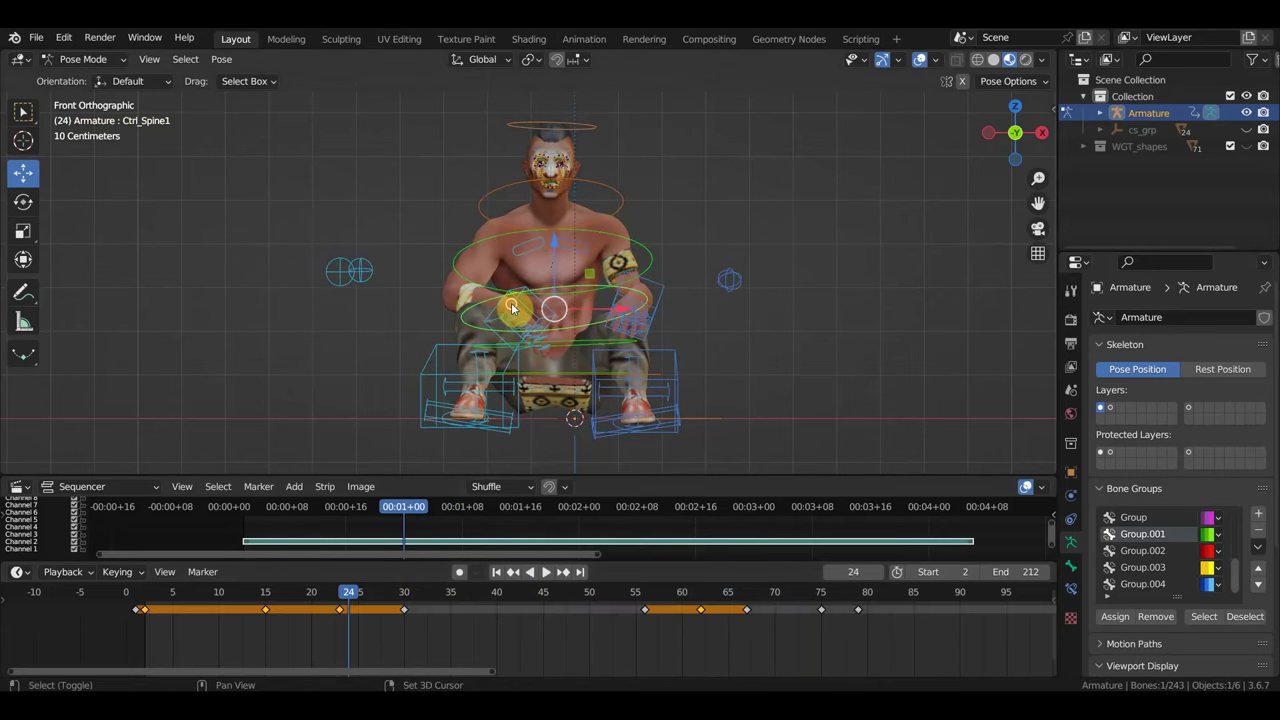
pyautogui.keyDown('shift'); pyautogui.click(670, 298); pyautogui.keyUp('shift')
pyautogui.moveTo(729, 354); pyautogui.dragTo(709, 443, button='middle')
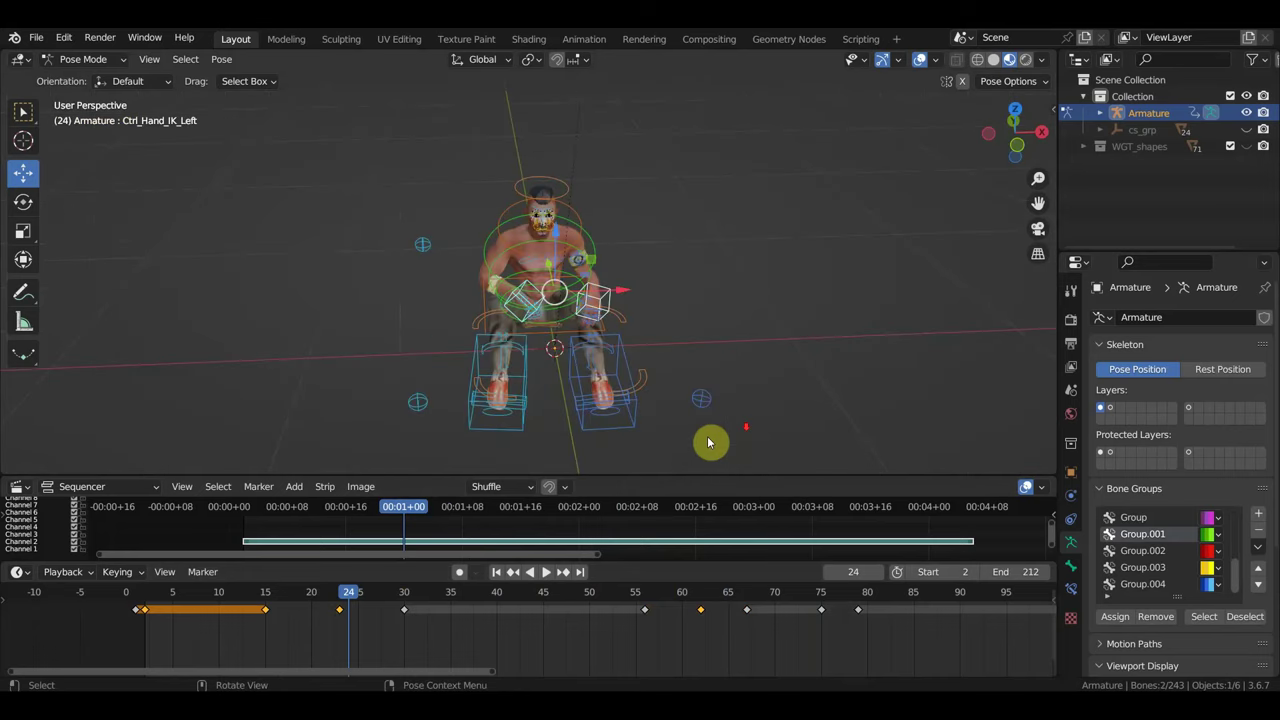
pyautogui.click(421, 404)
pyautogui.click(703, 410)
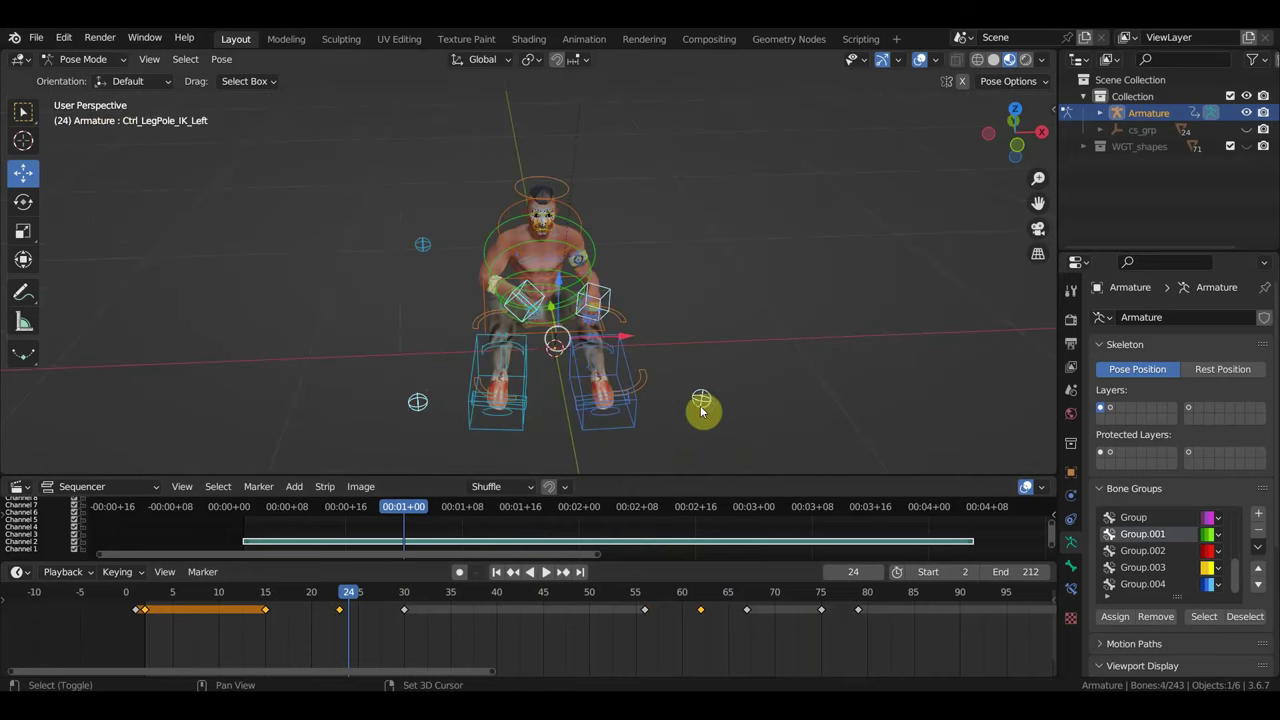
pyautogui.press('KP_3')
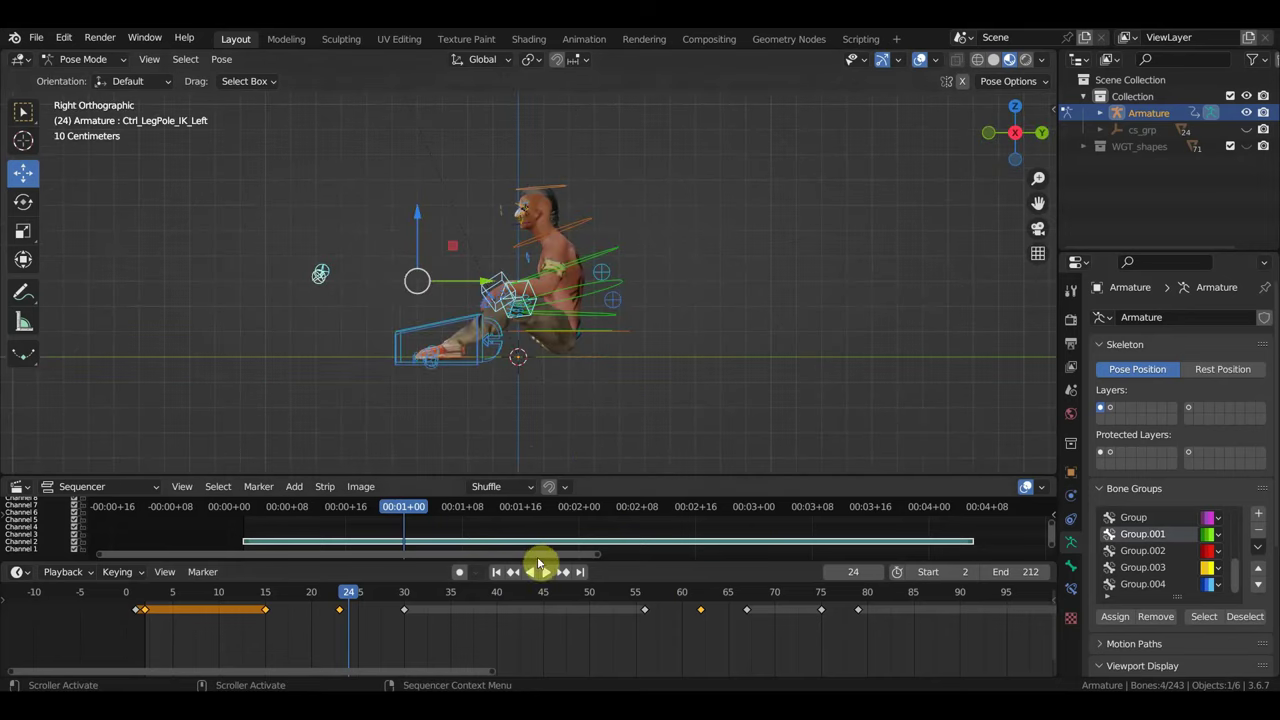
pyautogui.press('KP_1')
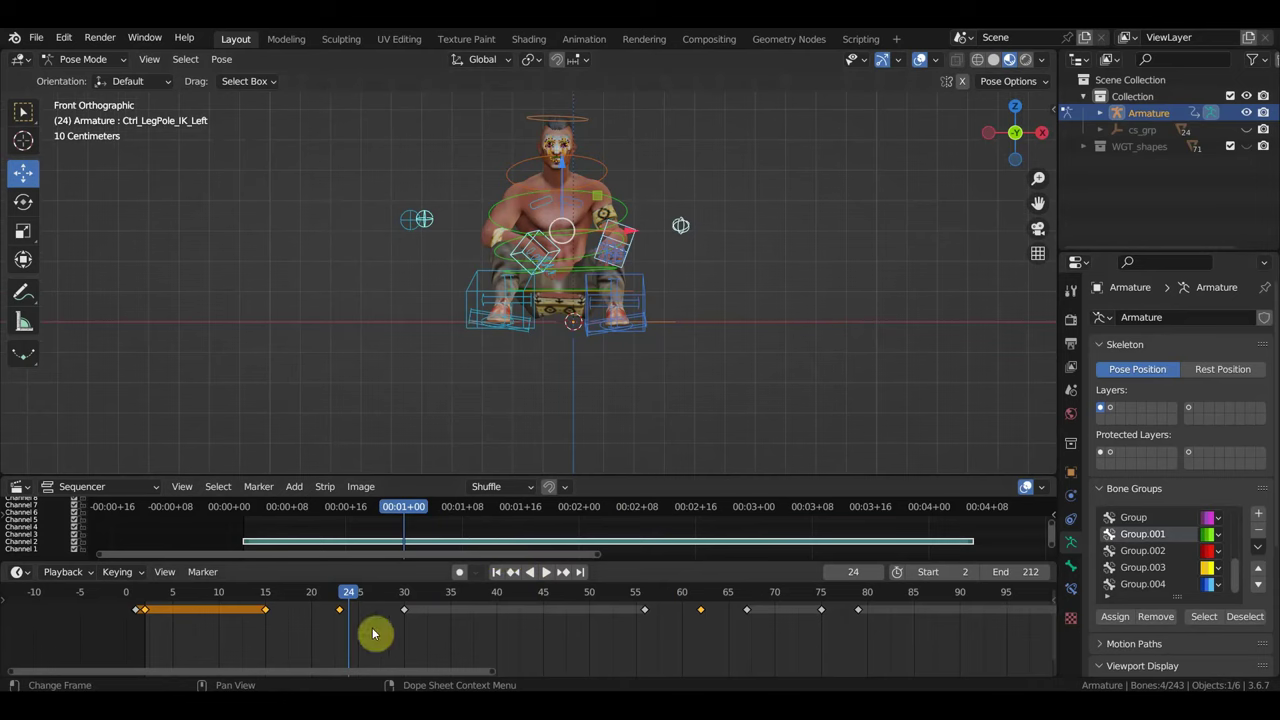
# - Select the frame-24 keyframe and stop playback at frame 30
pyautogui.moveTo(372, 630)
pyautogui.mouseDown()
pyautogui.moveTo(327, 605)
pyautogui.moveTo(343, 620)
pyautogui.moveTo(436, 628)
pyautogui.moveTo(369, 640)
pyautogui.moveTo(416, 652)
pyautogui.mouseUp()
pyautogui.click(341, 595)
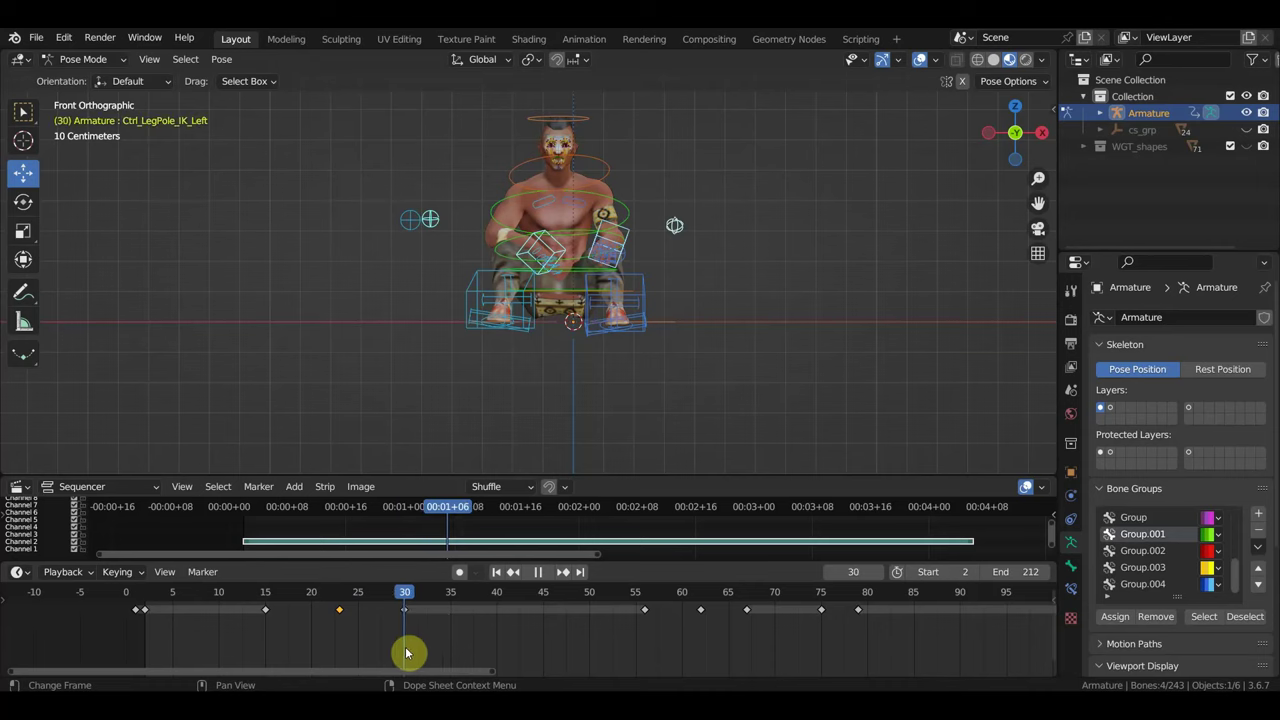
pyautogui.press('space')
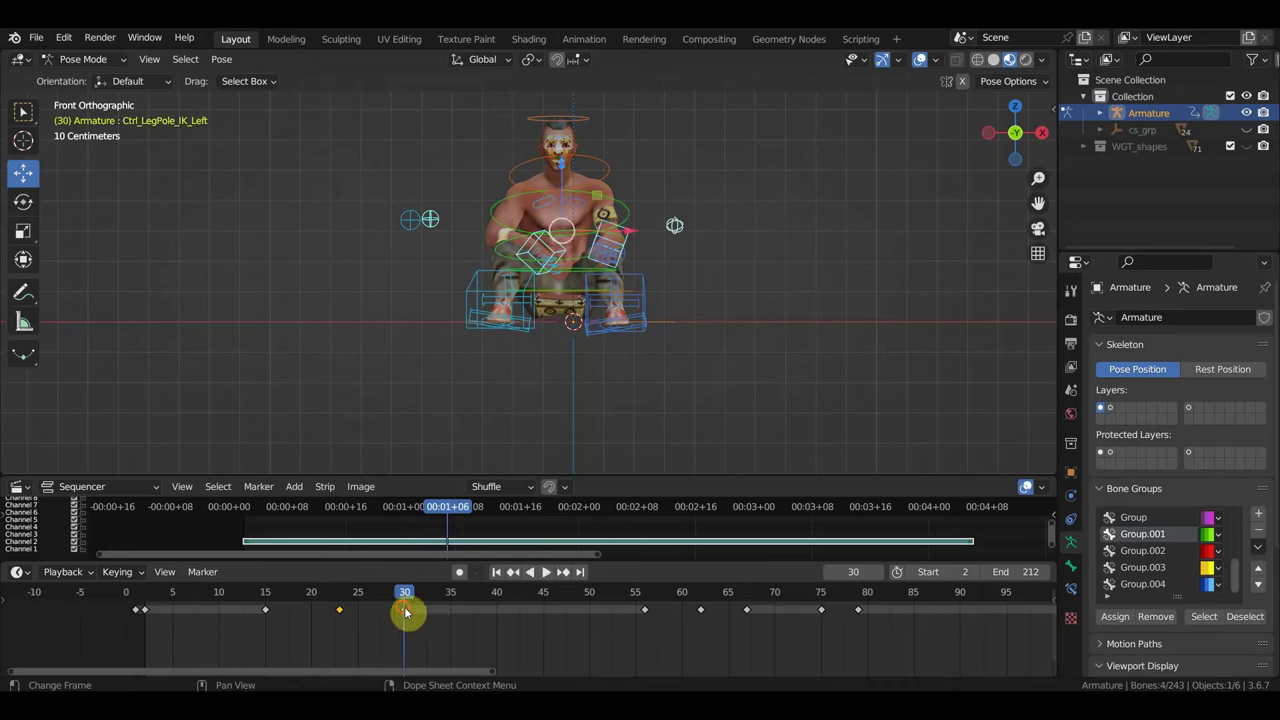
pyautogui.click(405, 610)
# - Copy the frame-23 pose key 22 frames later to frame 45 and play back the animation
pyautogui.moveTo(366, 621); pyautogui.dragTo(314, 600)
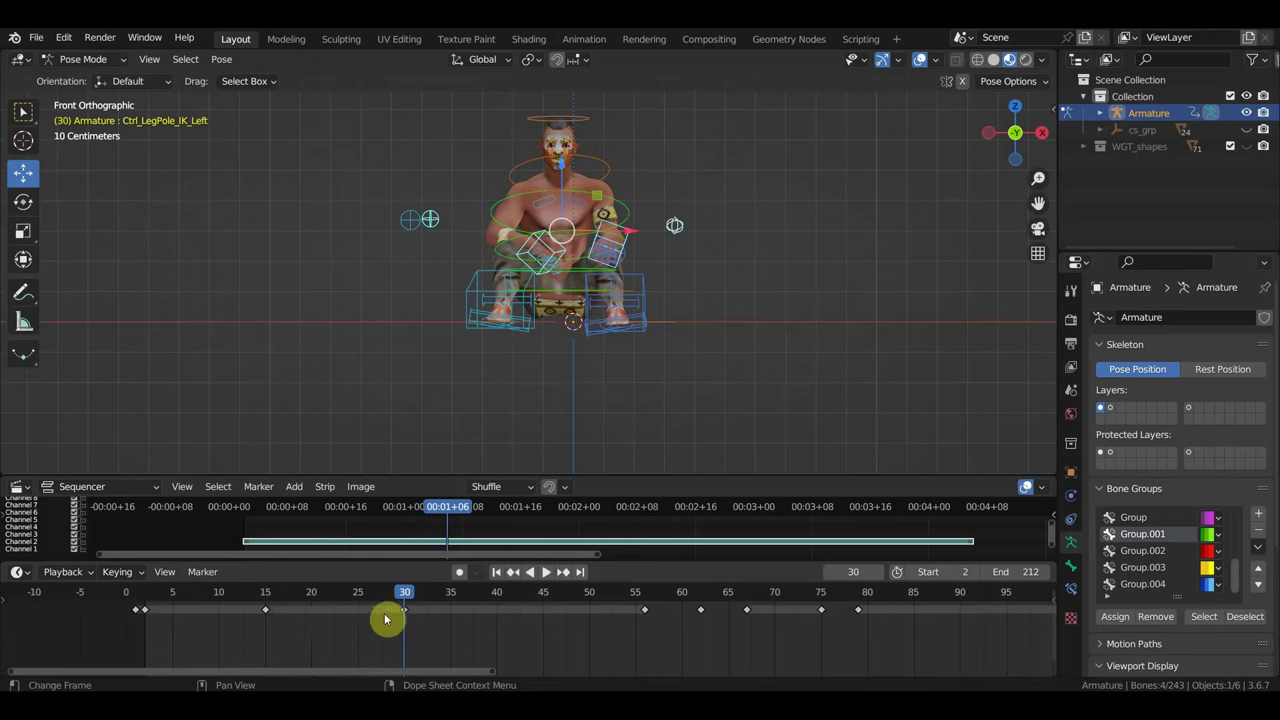
pyautogui.moveTo(385, 620)
pyautogui.mouseDown()
pyautogui.moveTo(400, 612)
pyautogui.moveTo(320, 610)
pyautogui.moveTo(414, 612)
pyautogui.mouseUp()
pyautogui.press('Left')
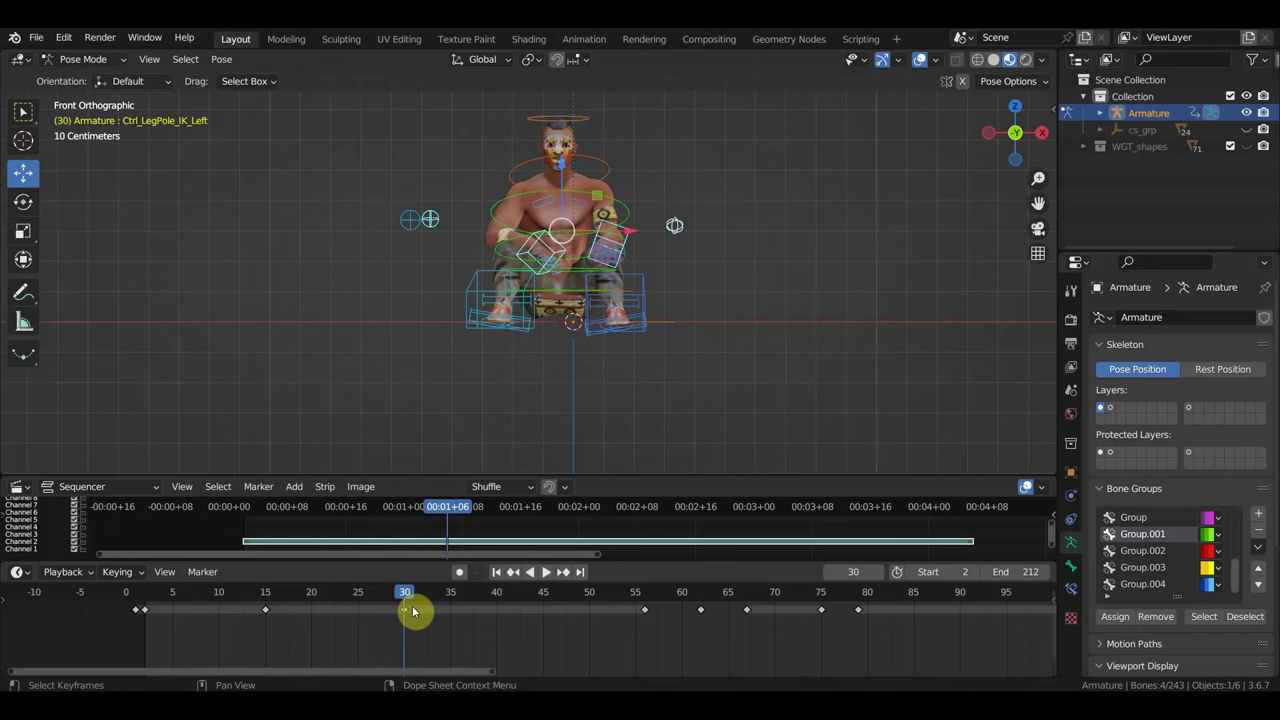
pyautogui.hotkey('ctrl', 'z')
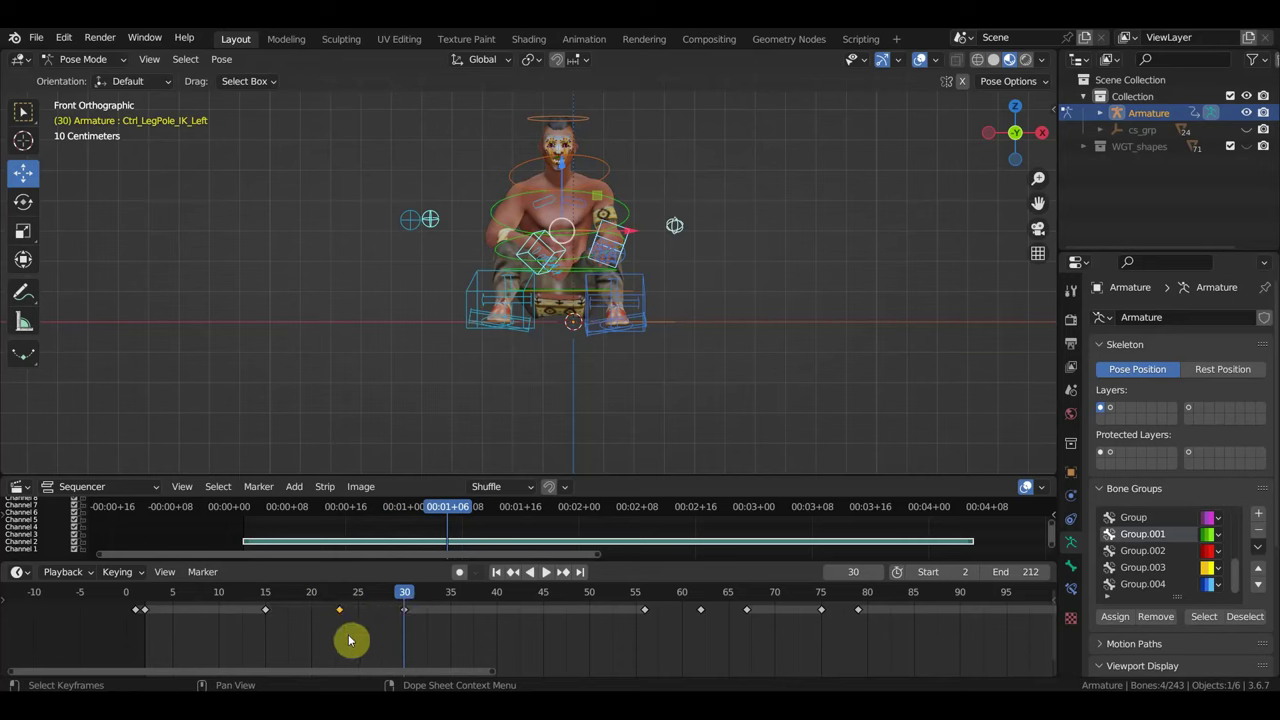
pyautogui.press('g')
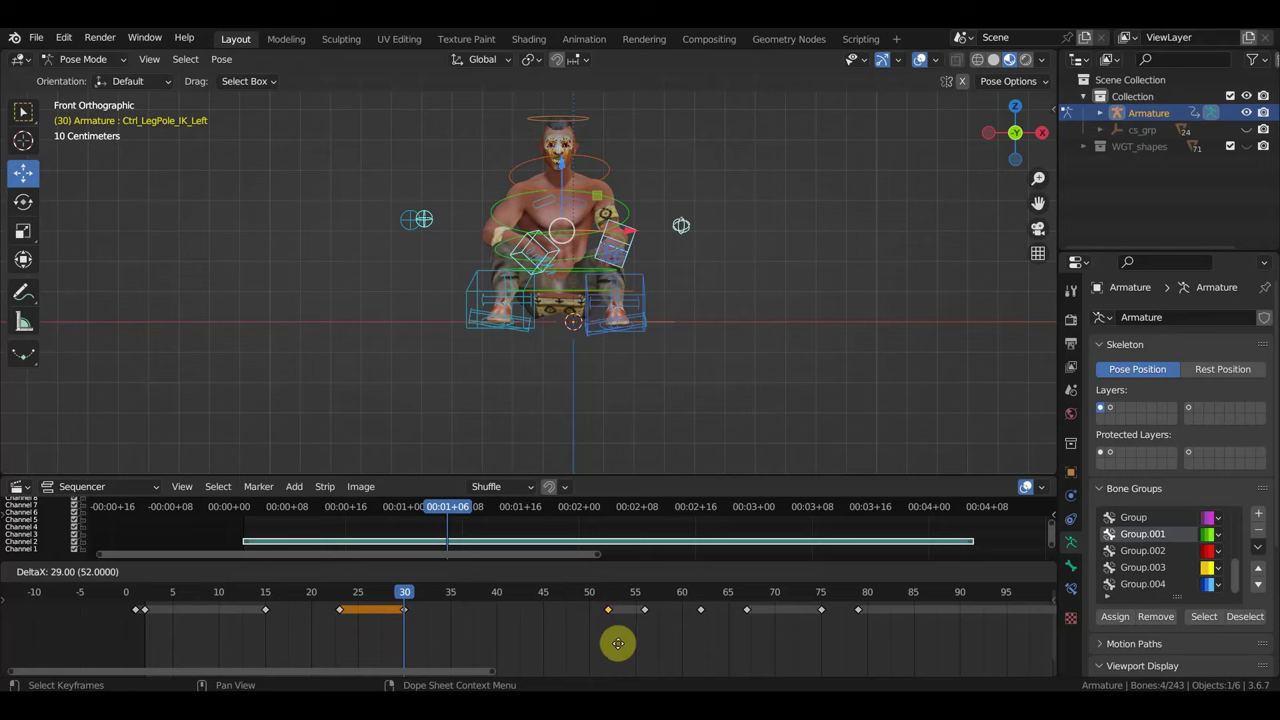
pyautogui.click(554, 642)
pyautogui.press('space')
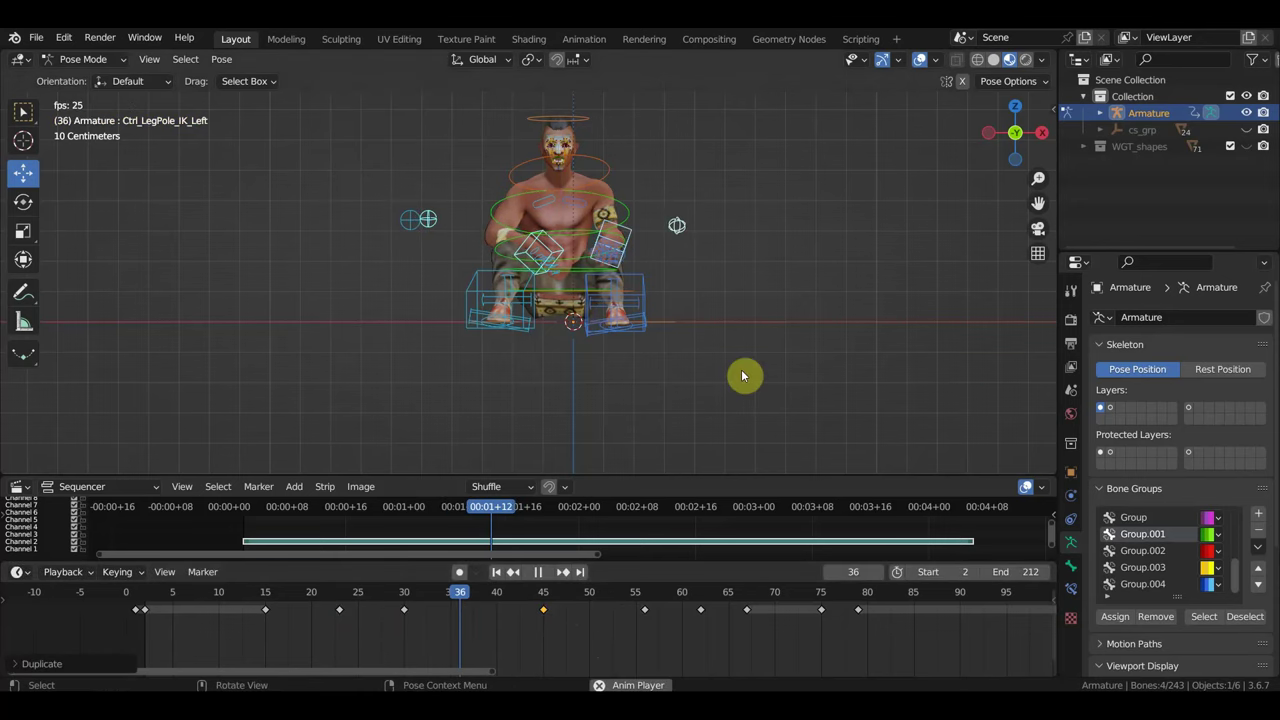
pyautogui.press('space')
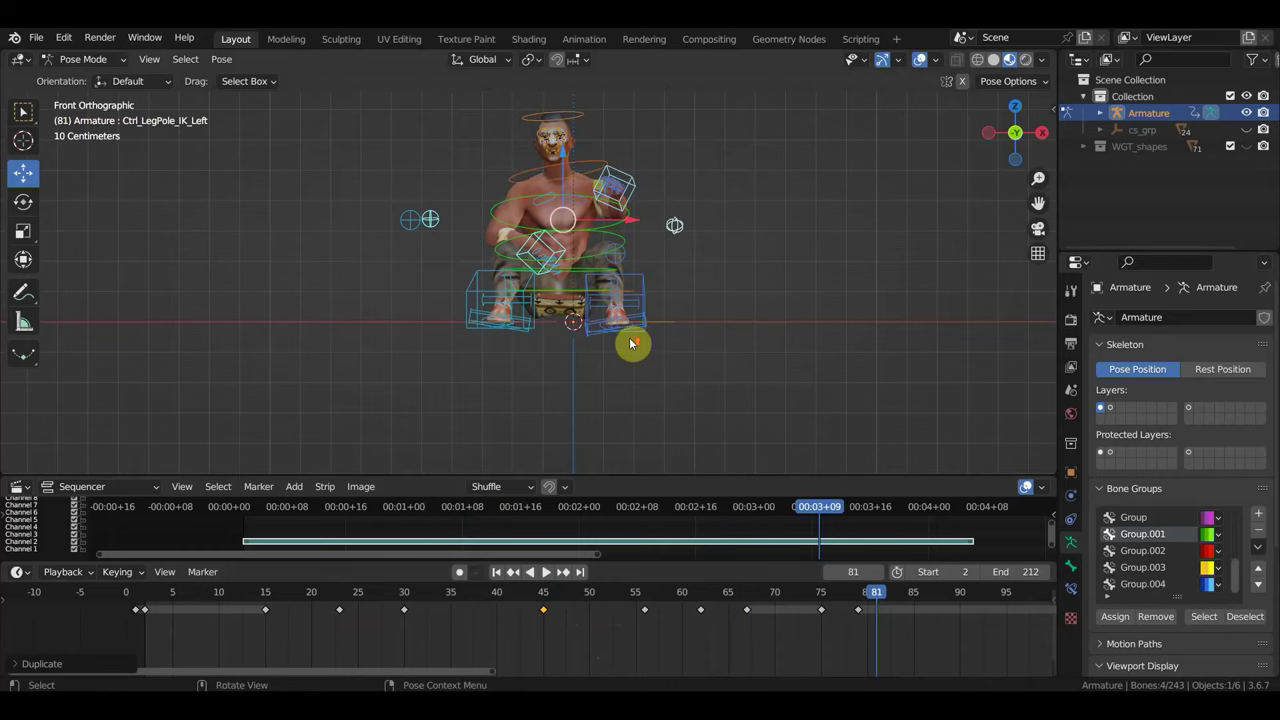
# - Select both shoulder controls and scrub frames 15–30 to review their motion
pyautogui.scroll(2, 630, 343)
pyautogui.keyDown('shift'); pyautogui.moveTo(689, 293); pyautogui.dragTo(660, 374, button='middle'); pyautogui.keyUp('shift')
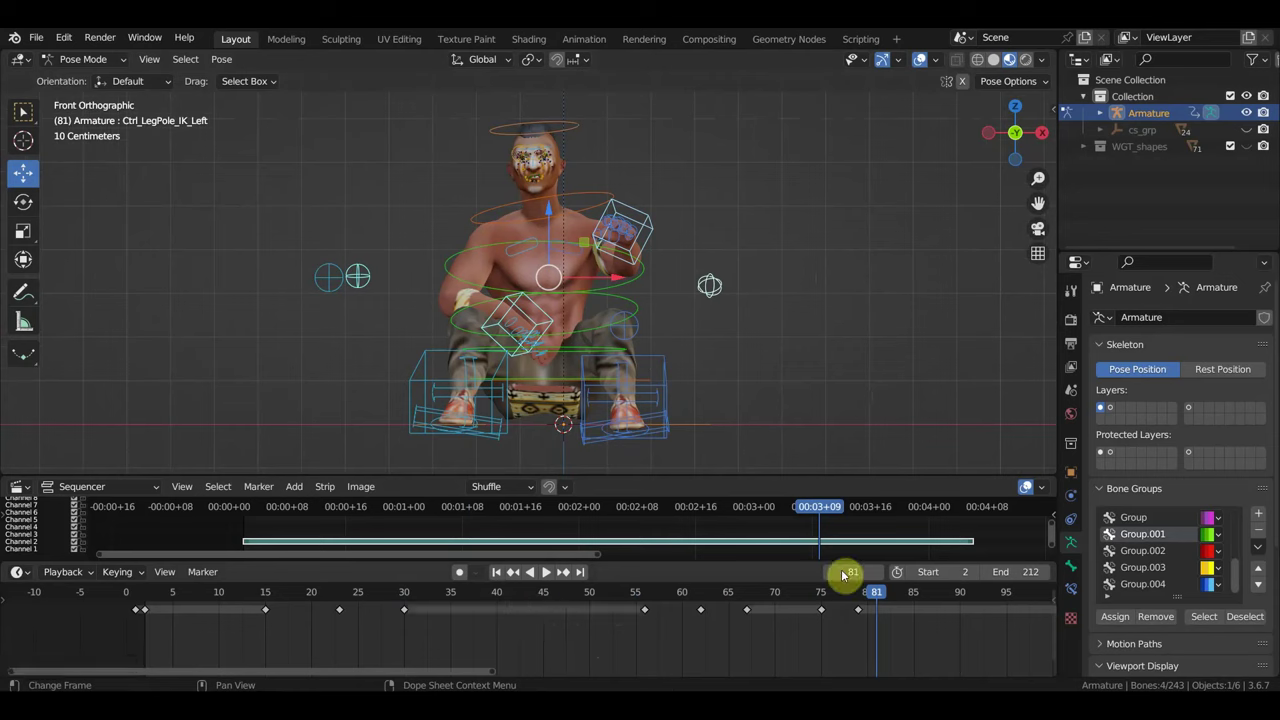
pyautogui.moveTo(879, 591); pyautogui.dragTo(268, 561)
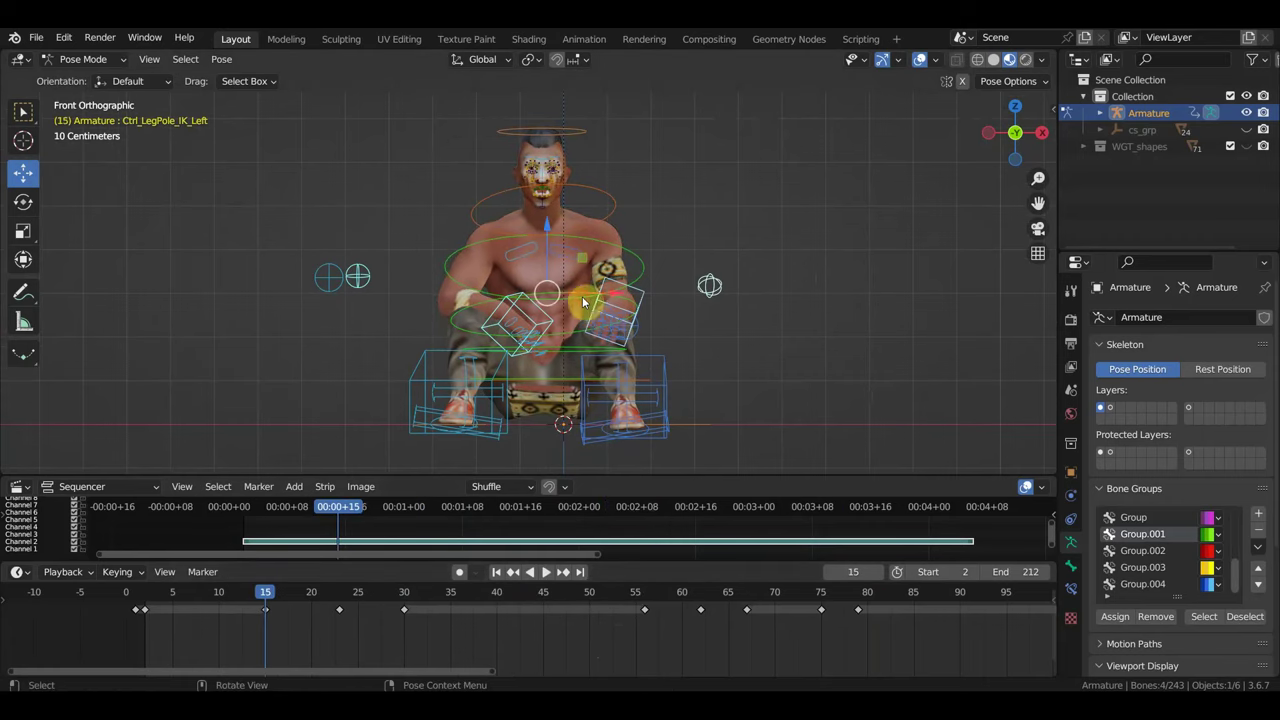
pyautogui.press('a')
pyautogui.keyDown('shift'); pyautogui.click(517, 250); pyautogui.keyUp('shift')
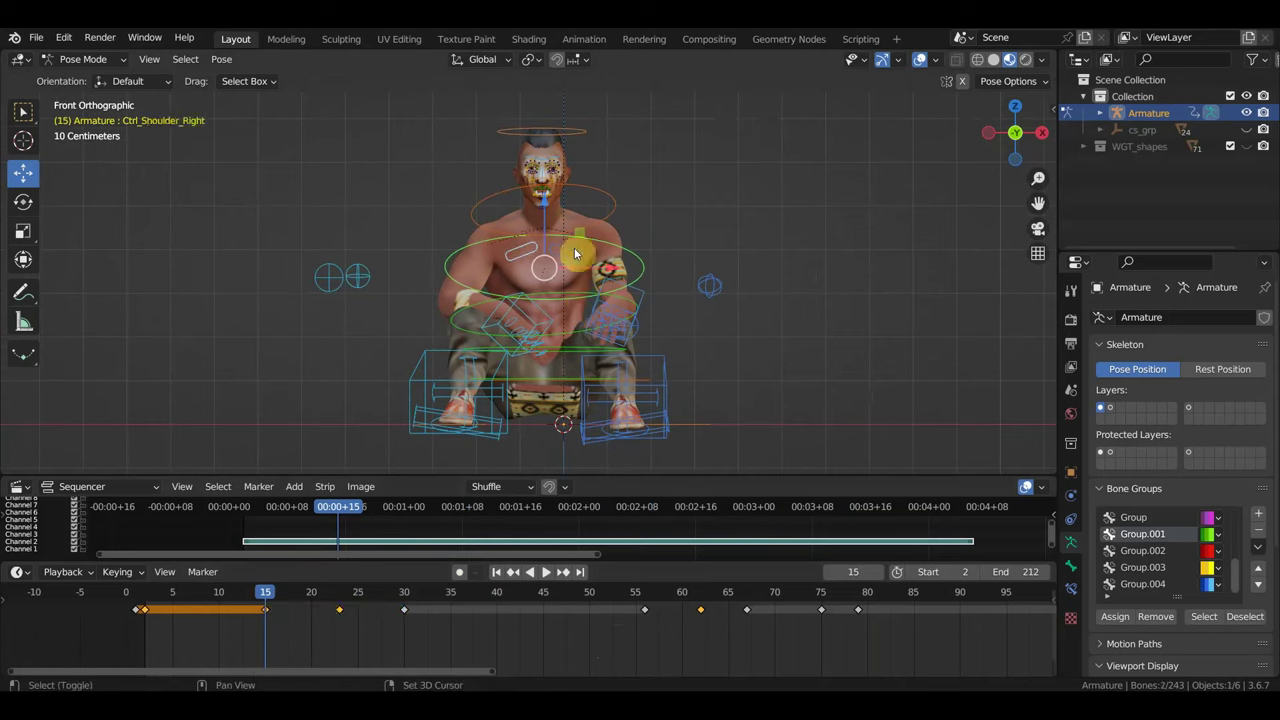
pyautogui.keyDown('shift'); pyautogui.click(576, 254); pyautogui.keyUp('shift')
pyautogui.click(339, 609)
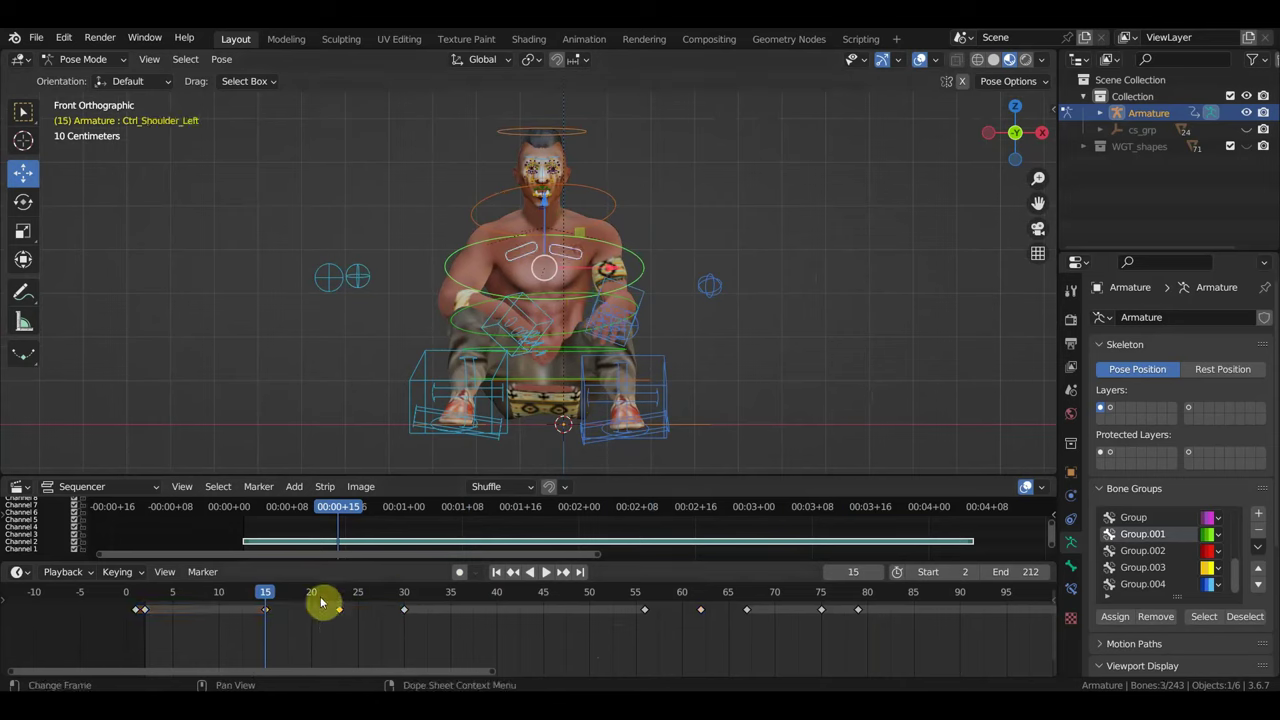
pyautogui.moveTo(268, 597)
pyautogui.mouseDown()
pyautogui.moveTo(434, 646)
pyautogui.moveTo(545, 660)
pyautogui.mouseUp()
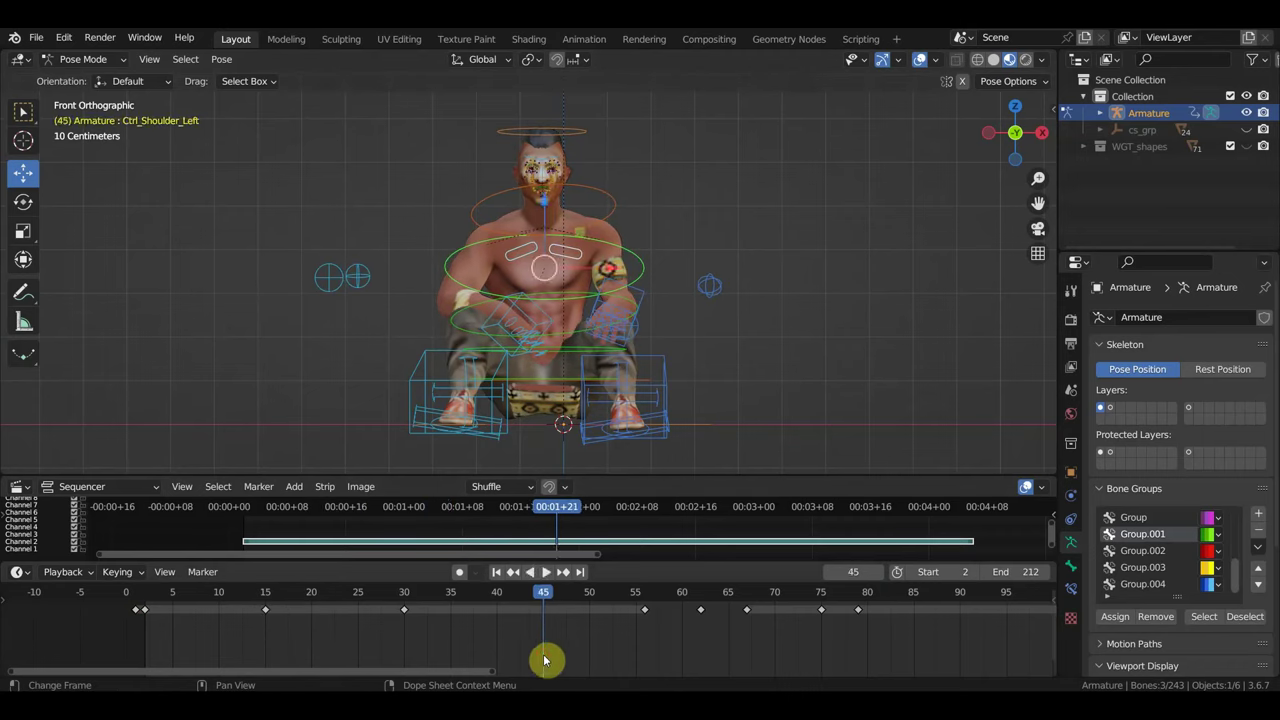
# - Select Ctrl_Spine1 and play the animation from frame 15 to review the spine
pyautogui.click(573, 341)
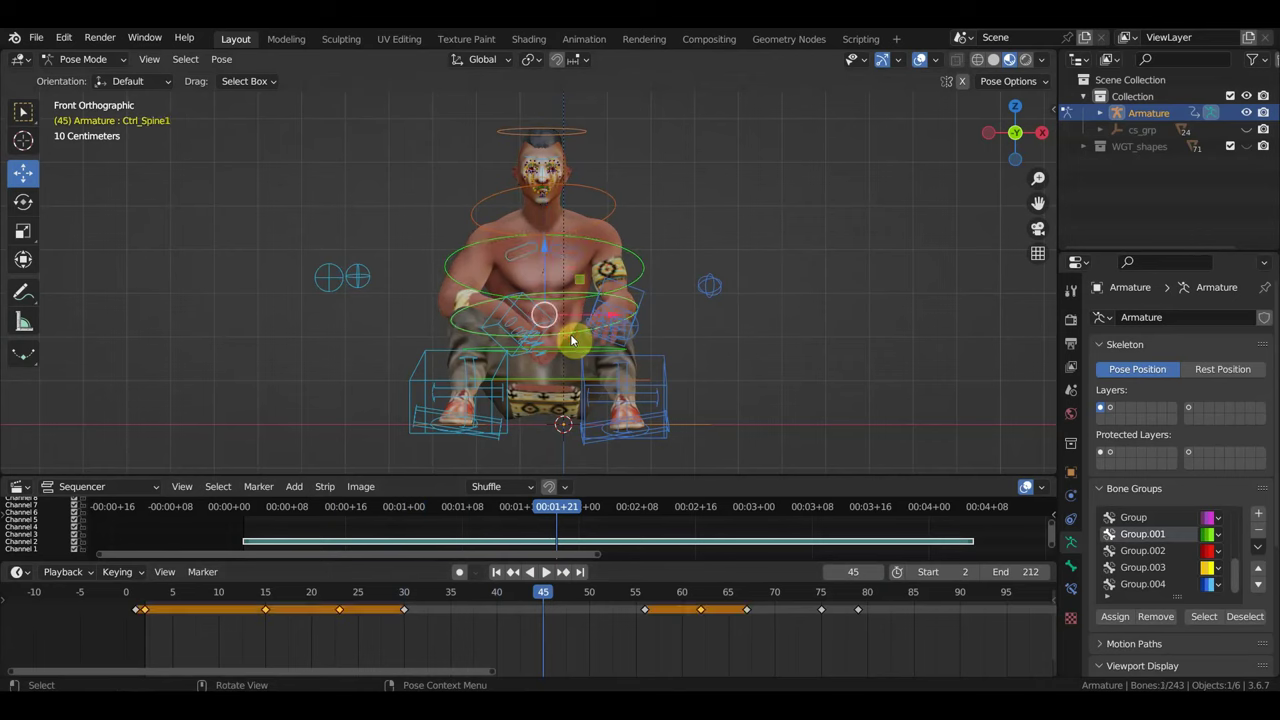
pyautogui.click(331, 604)
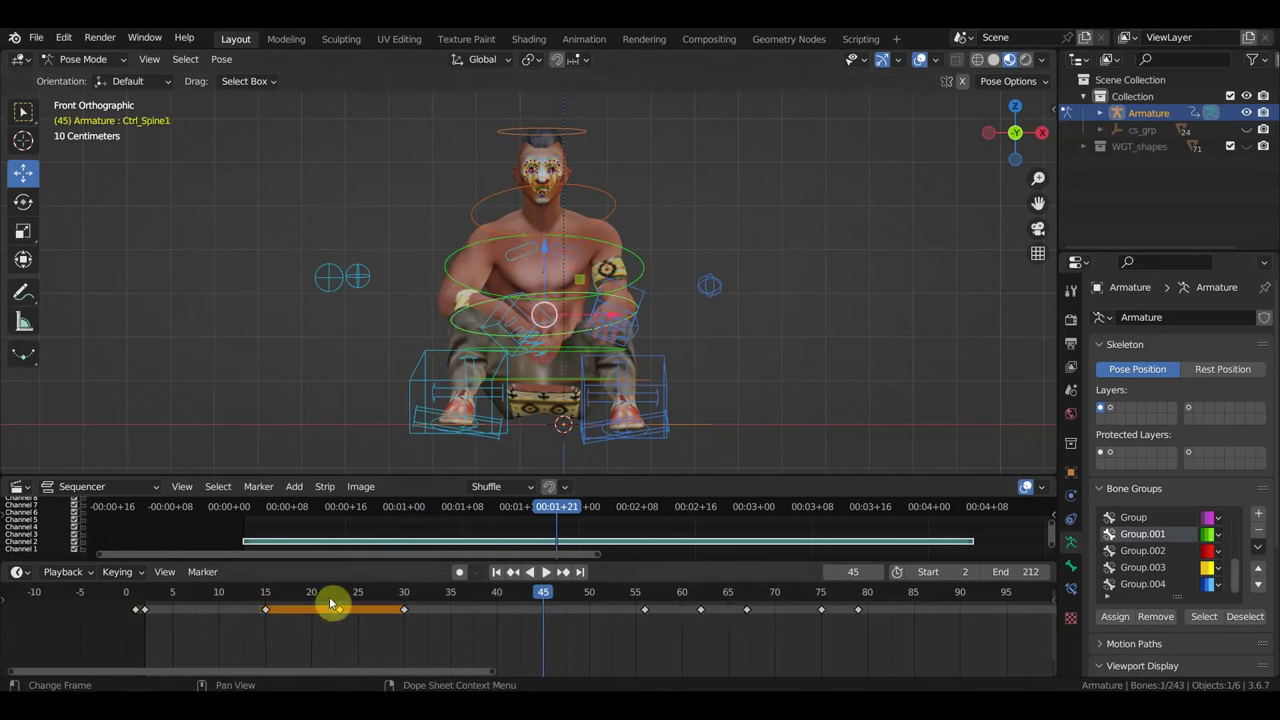
pyautogui.click(266, 597)
pyautogui.press('space')
pyautogui.moveTo(392, 617)
pyautogui.mouseDown()
pyautogui.moveTo(471, 620)
pyautogui.moveTo(249, 605)
pyautogui.moveTo(614, 623)
pyautogui.moveTo(360, 603)
pyautogui.mouseUp()
pyautogui.press('space')
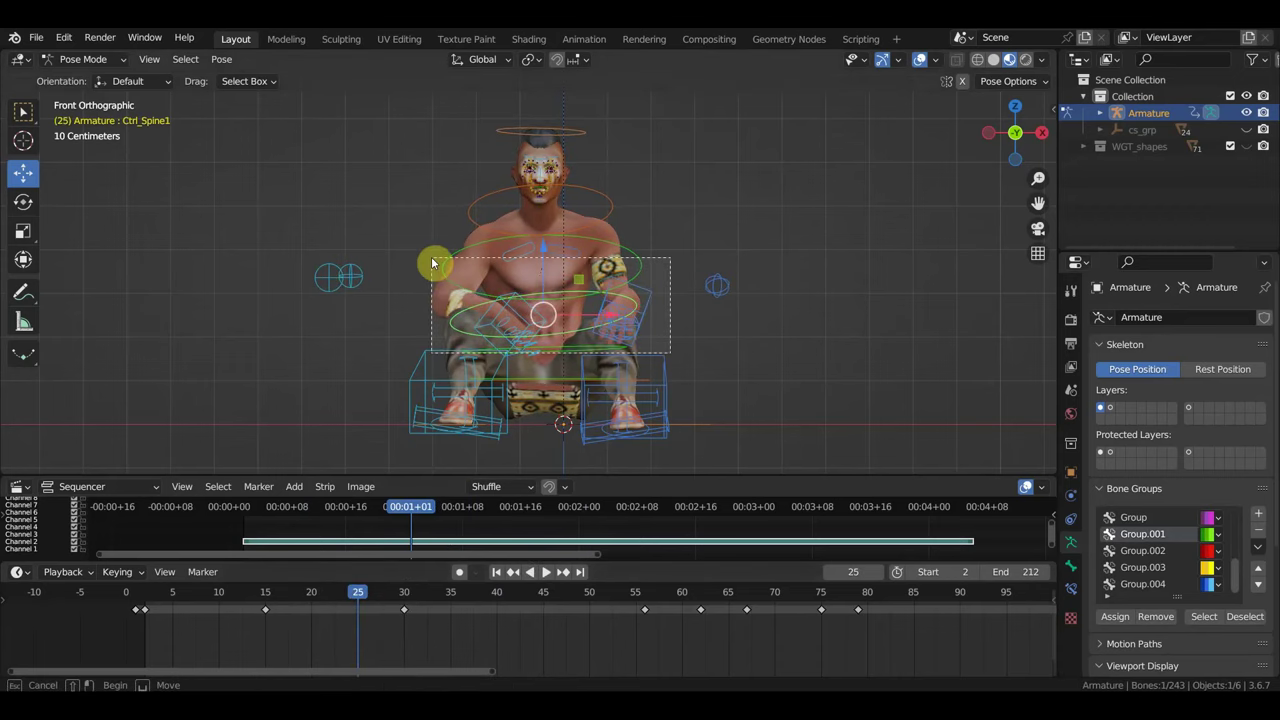
# - Delete the upper-body keyframe near frame 22
pyautogui.press('a')
pyautogui.click(339, 609)
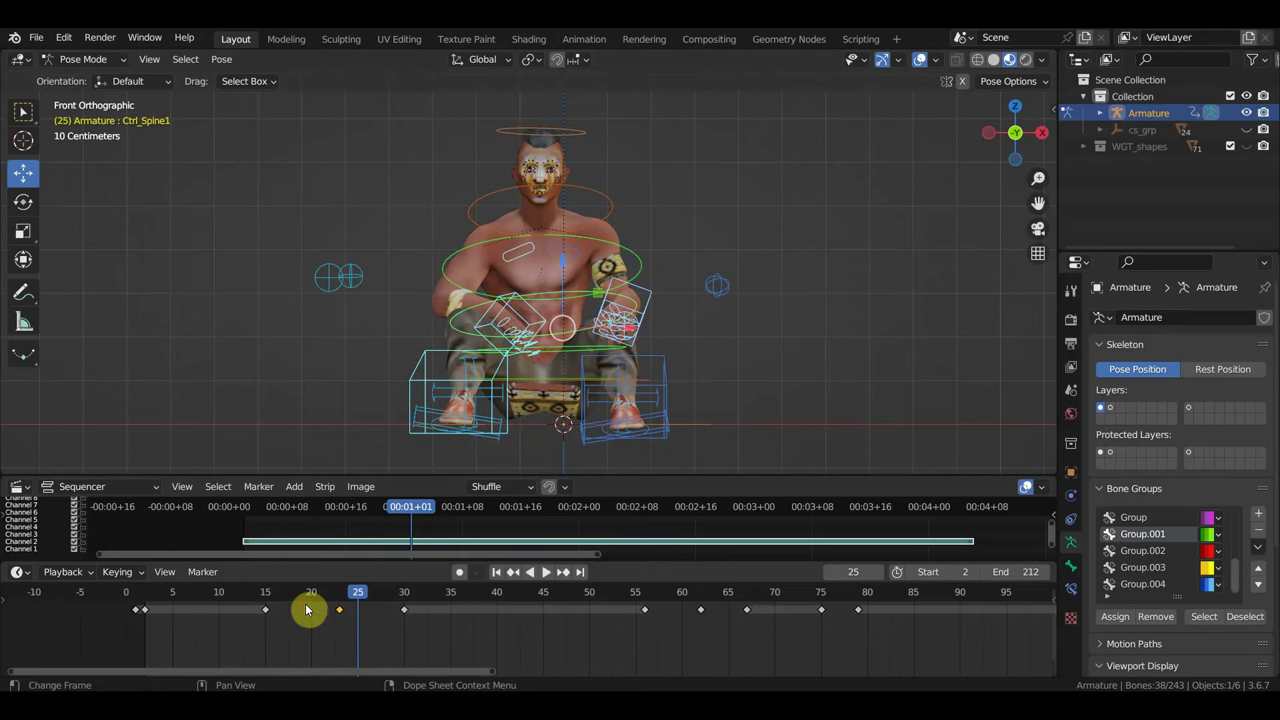
pyautogui.press('Delete')
# - At frame 50, rotate the spine control about −2.2° around Z
pyautogui.moveTo(360, 598)
pyautogui.mouseDown()
pyautogui.moveTo(880, 654)
pyautogui.moveTo(566, 609)
pyautogui.moveTo(418, 607)
pyautogui.moveTo(794, 657)
pyautogui.mouseUp()
pyautogui.moveTo(679, 643)
pyautogui.mouseDown()
pyautogui.moveTo(551, 623)
pyautogui.moveTo(594, 629)
pyautogui.moveTo(591, 617)
pyautogui.mouseUp()
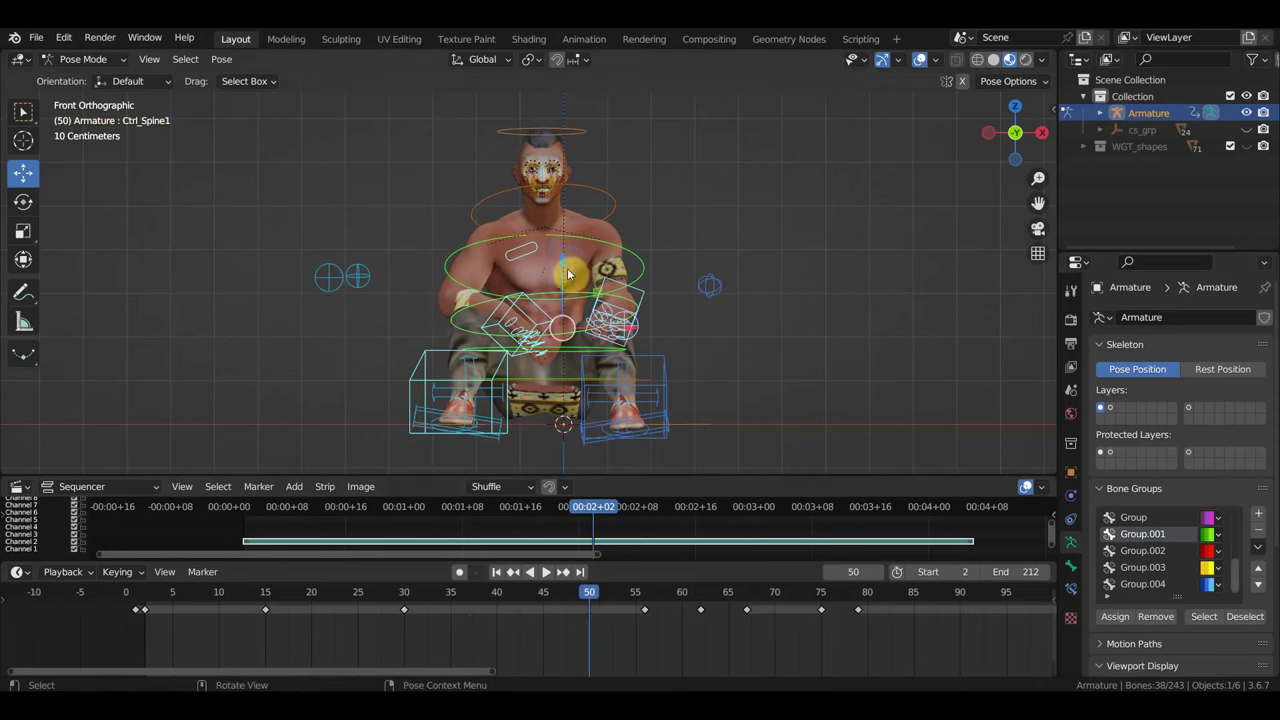
pyautogui.click(577, 298)
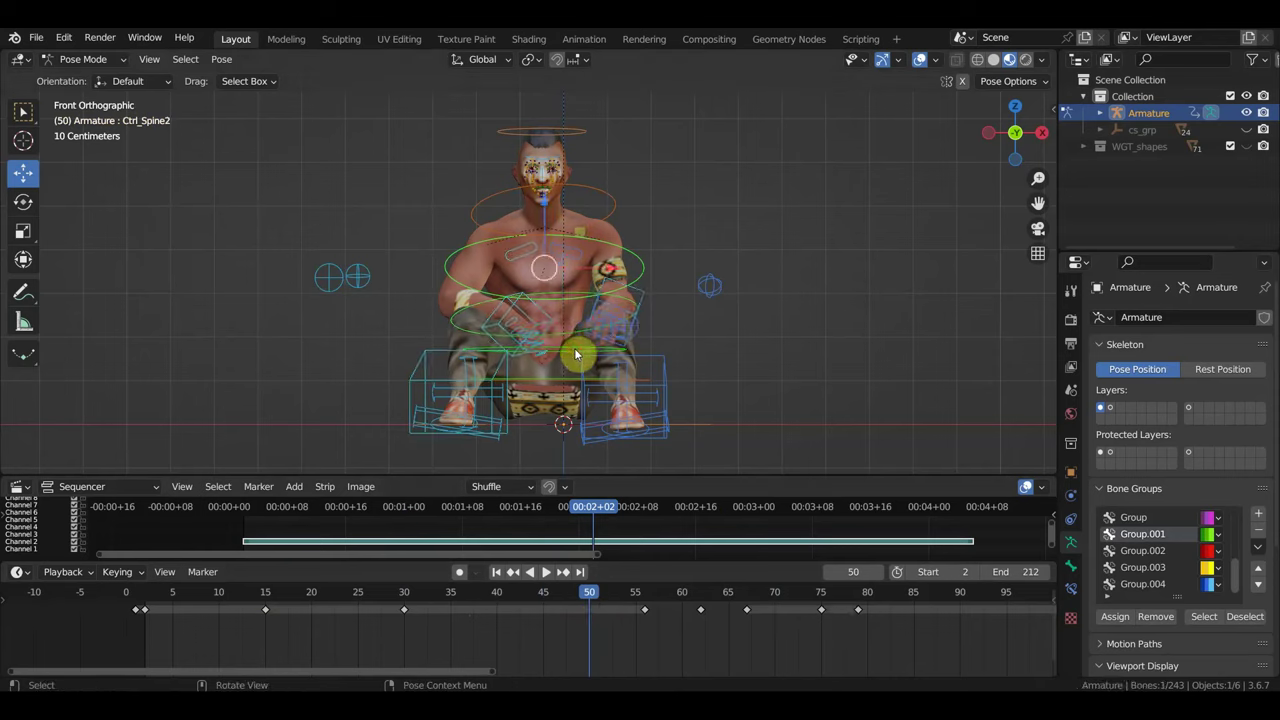
pyautogui.press('r')
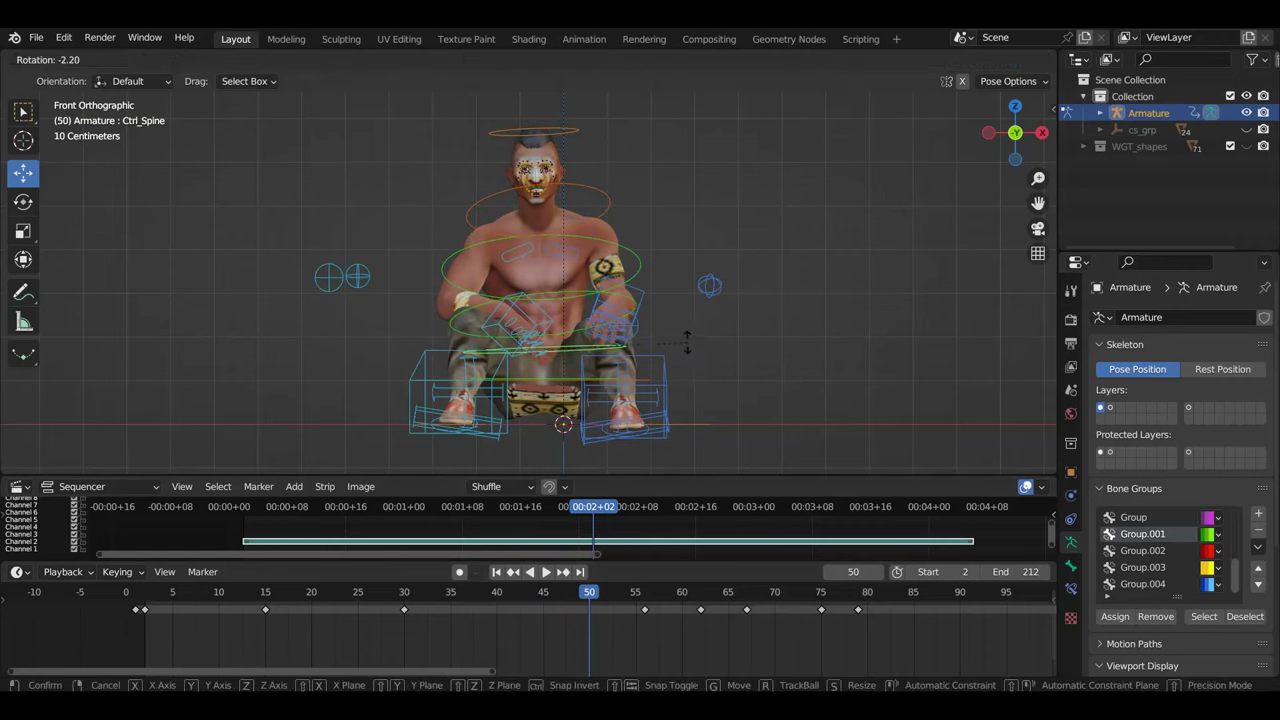
pyautogui.click(690, 352)
pyautogui.click(537, 314)
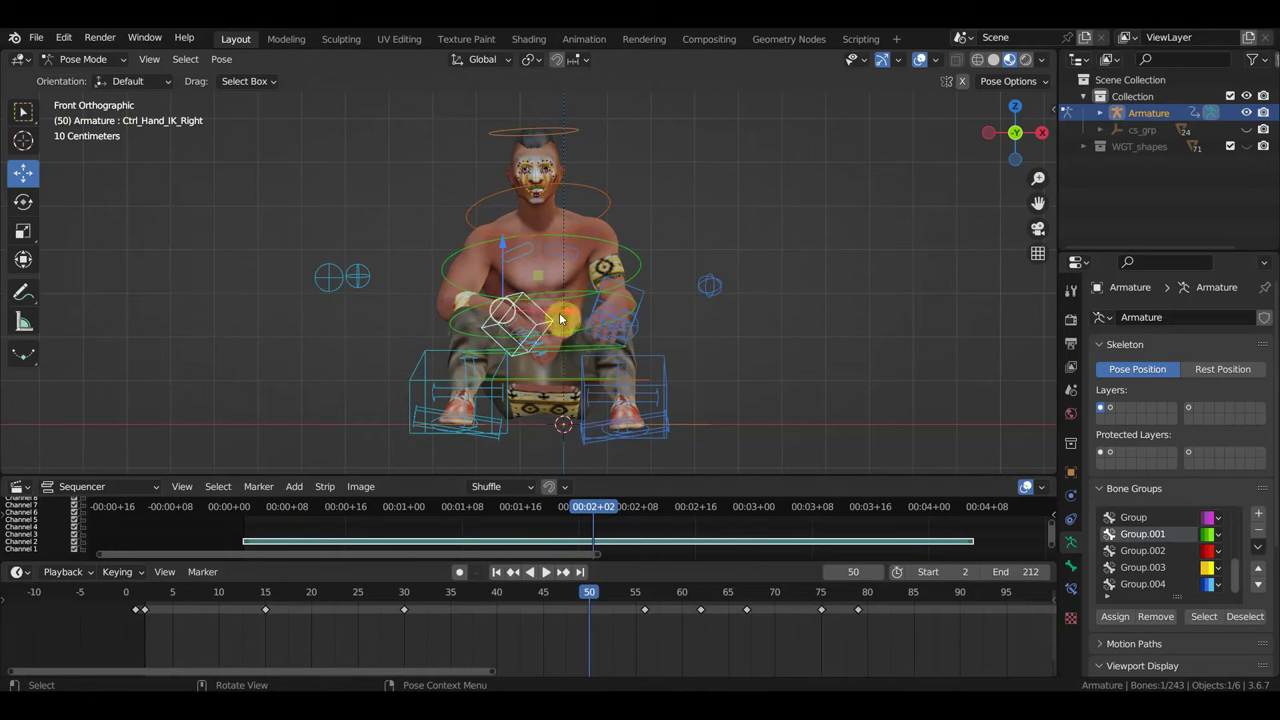
# - Rotate the right hand IK −3.47°, the spine slightly and the neck −1.57°
pyautogui.press('r')
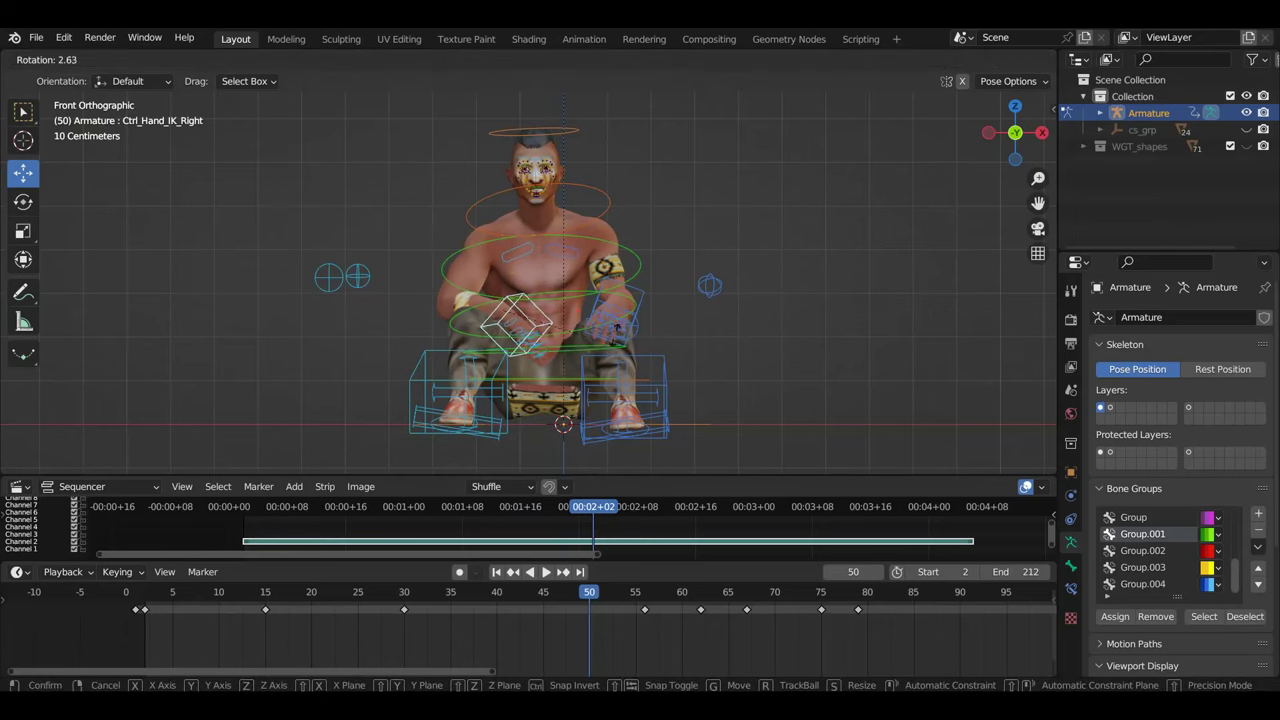
pyautogui.click(567, 328)
pyautogui.click(575, 335)
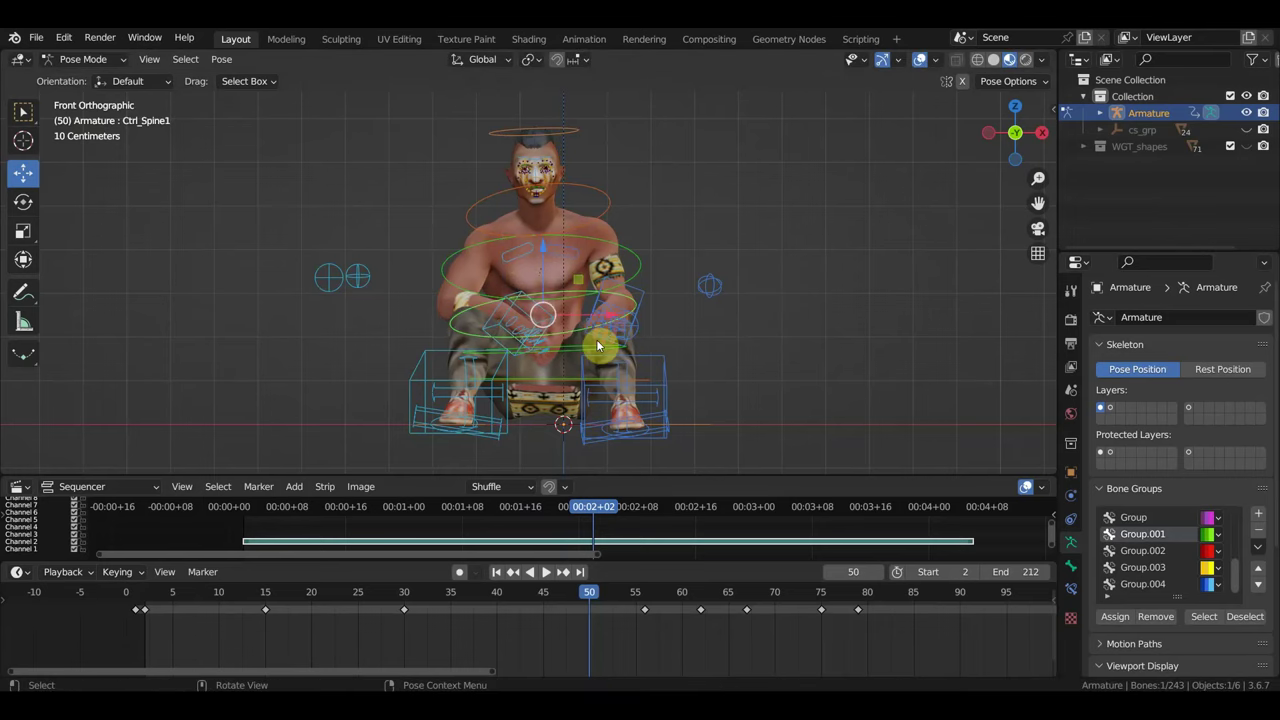
pyautogui.press('r')
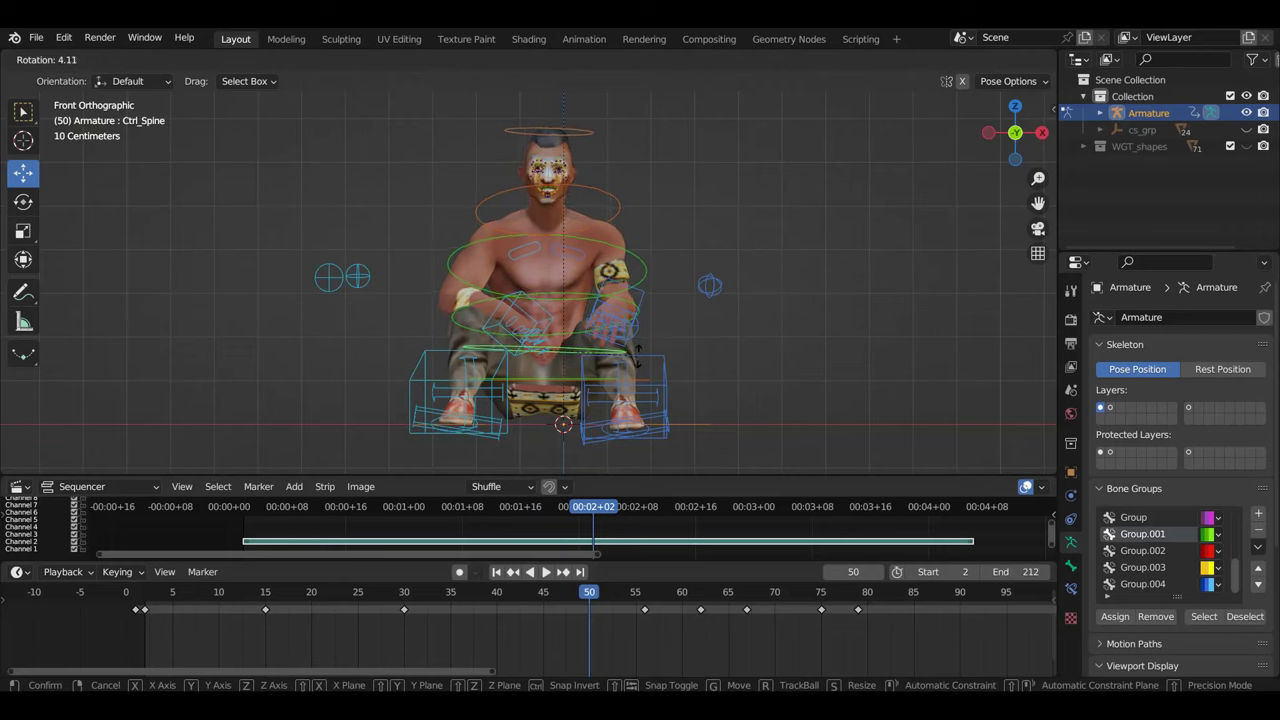
pyautogui.click(630, 352)
pyautogui.click(638, 210)
pyautogui.press('r')
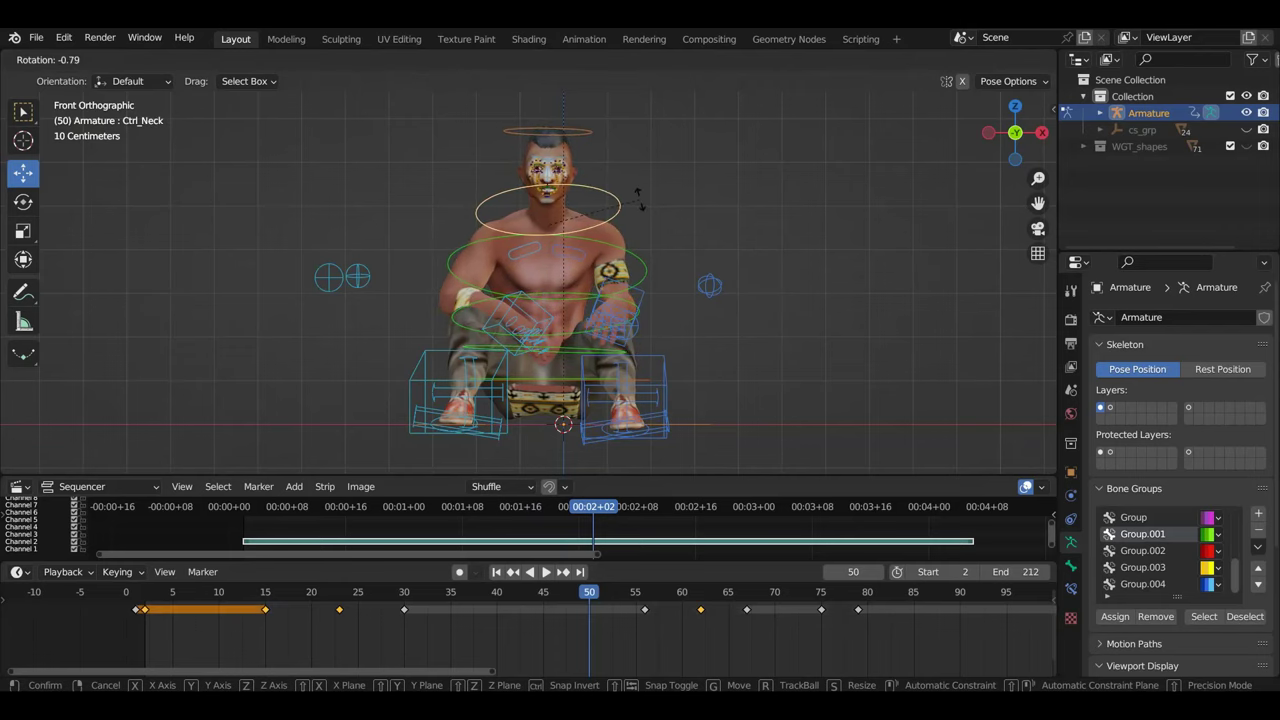
pyautogui.click(638, 200)
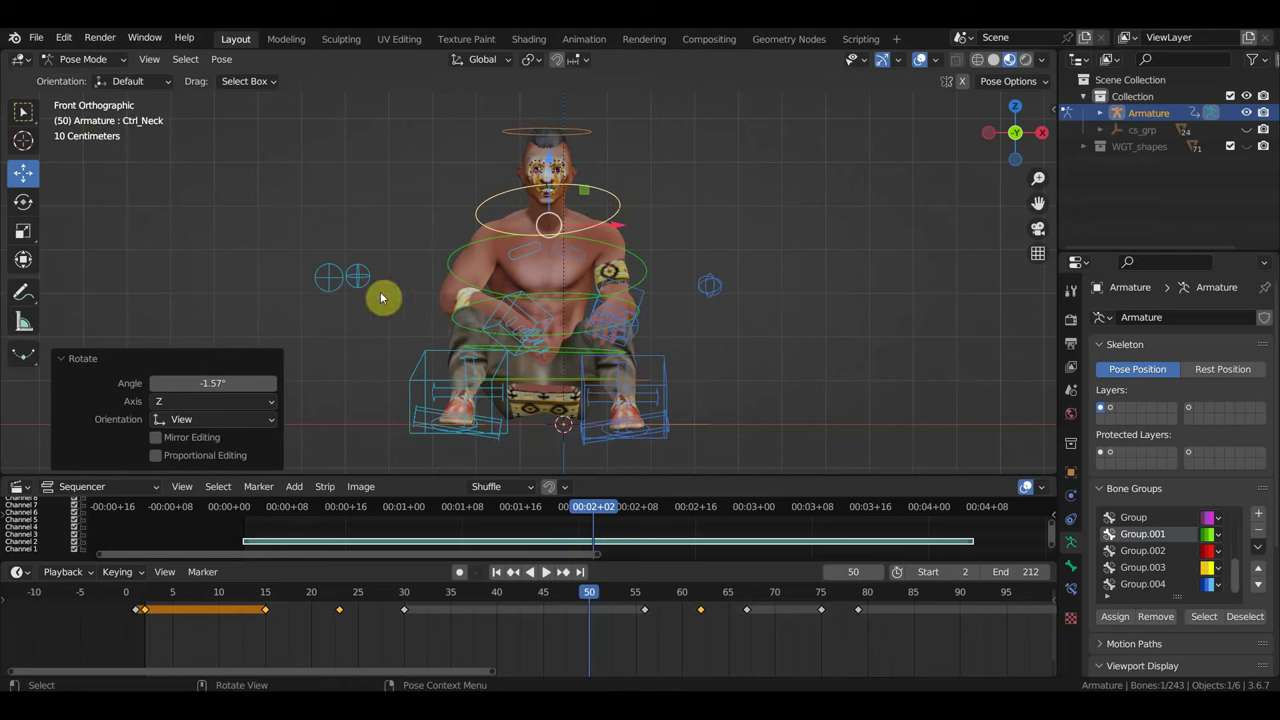
# - Reposition the right hand IK control and nudge the right leg pole slightly left
pyautogui.click(340, 285)
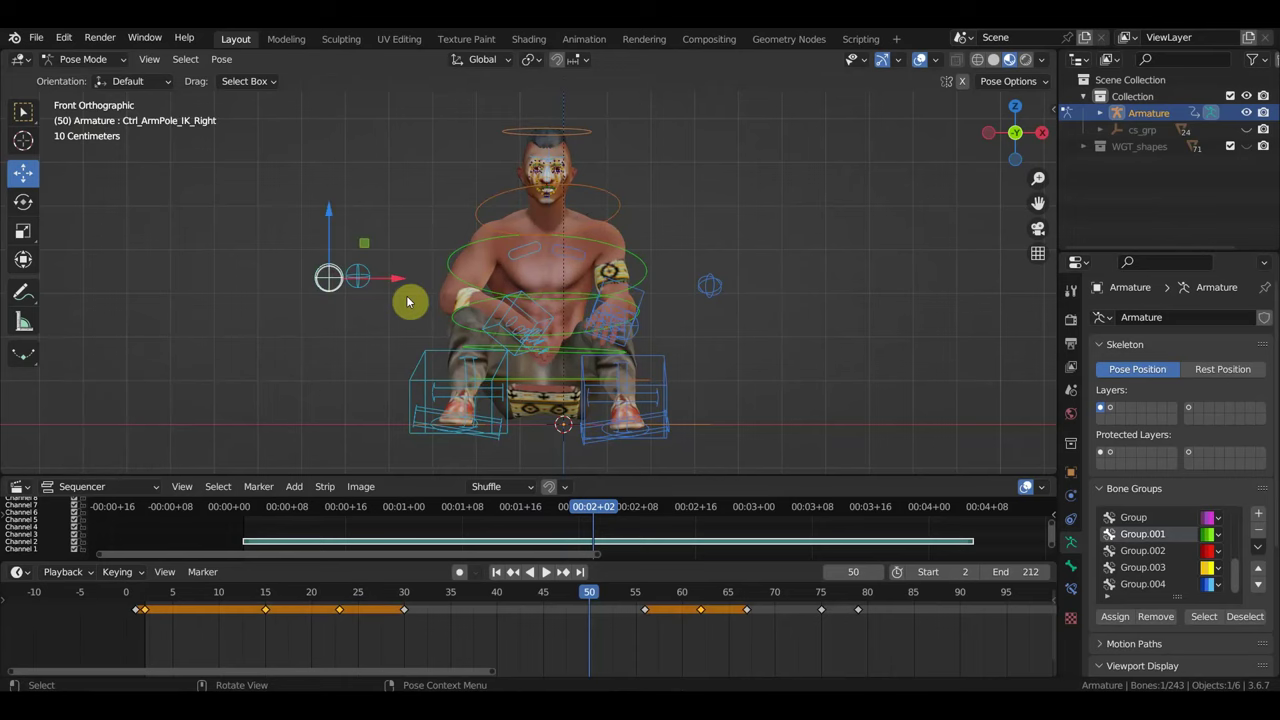
pyautogui.click(545, 318)
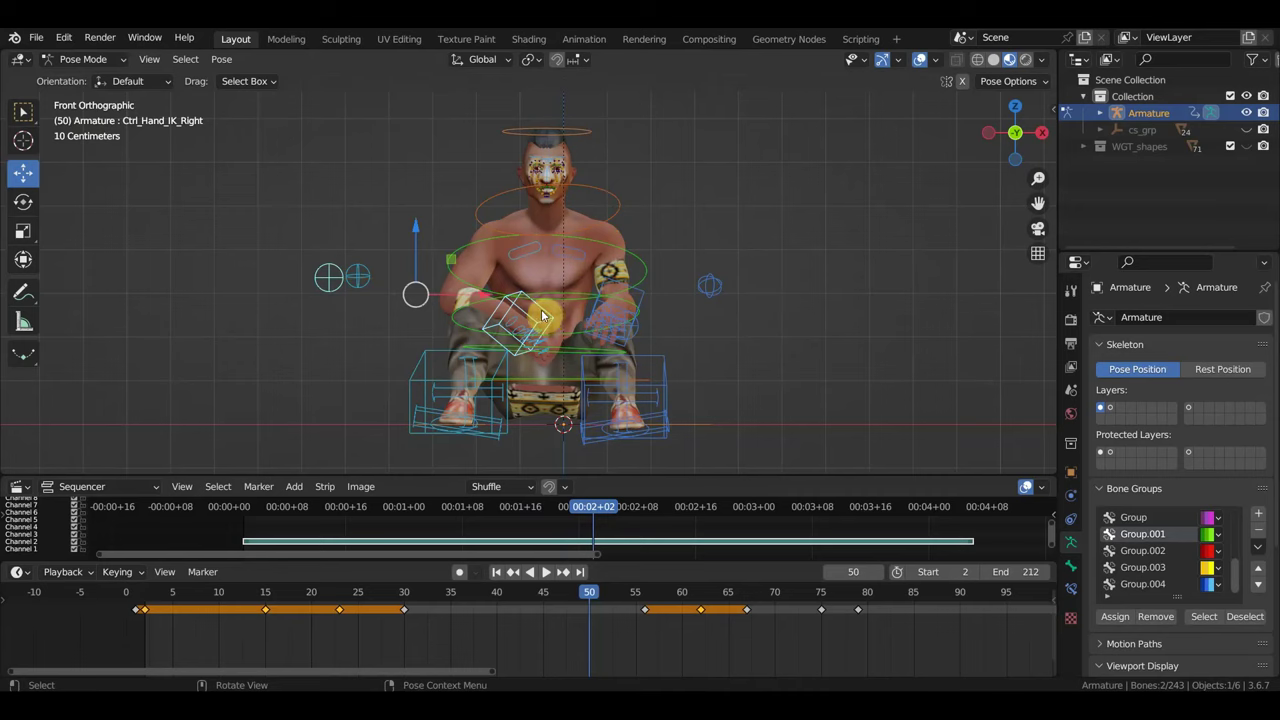
pyautogui.press('g')
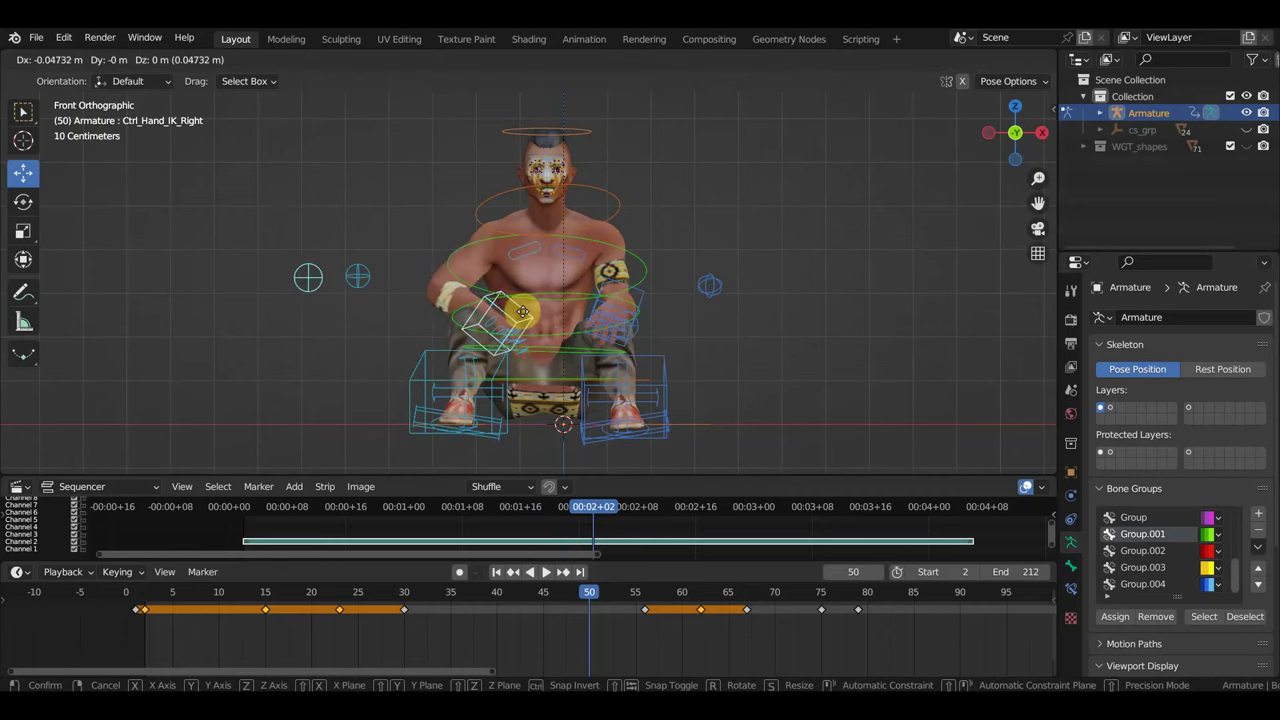
pyautogui.click(538, 320)
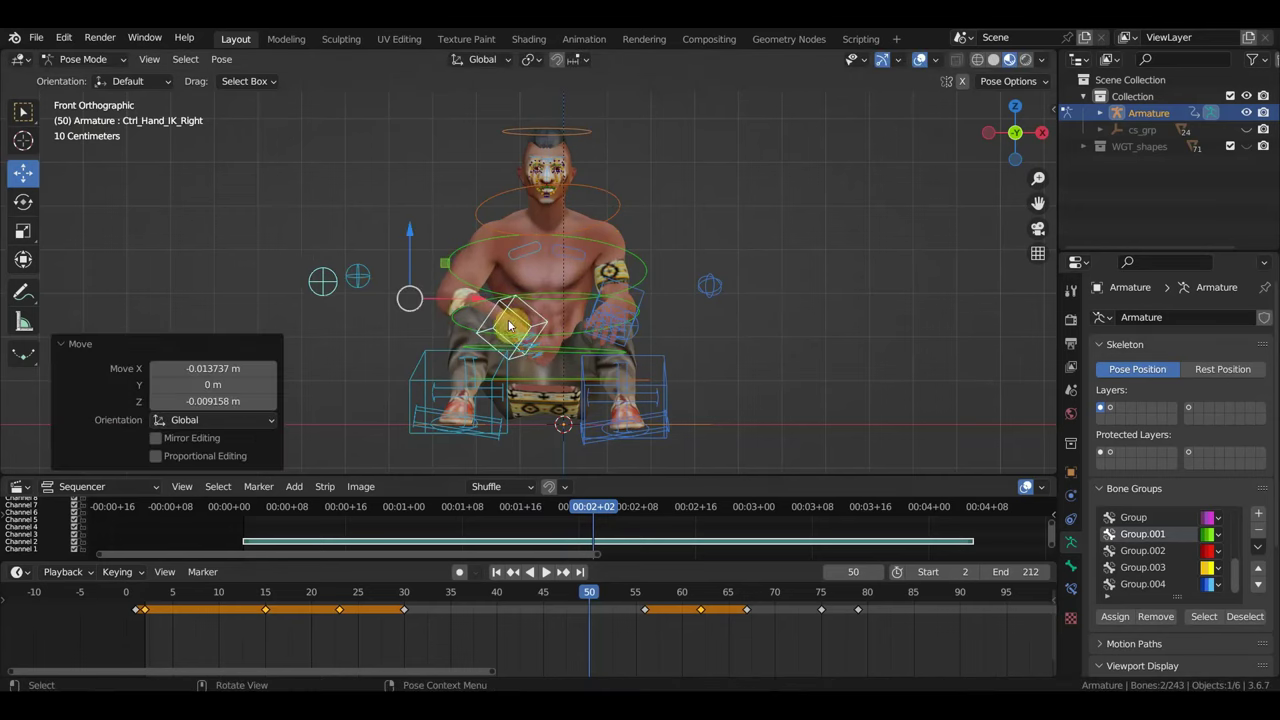
pyautogui.click(525, 313)
pyautogui.click(360, 279)
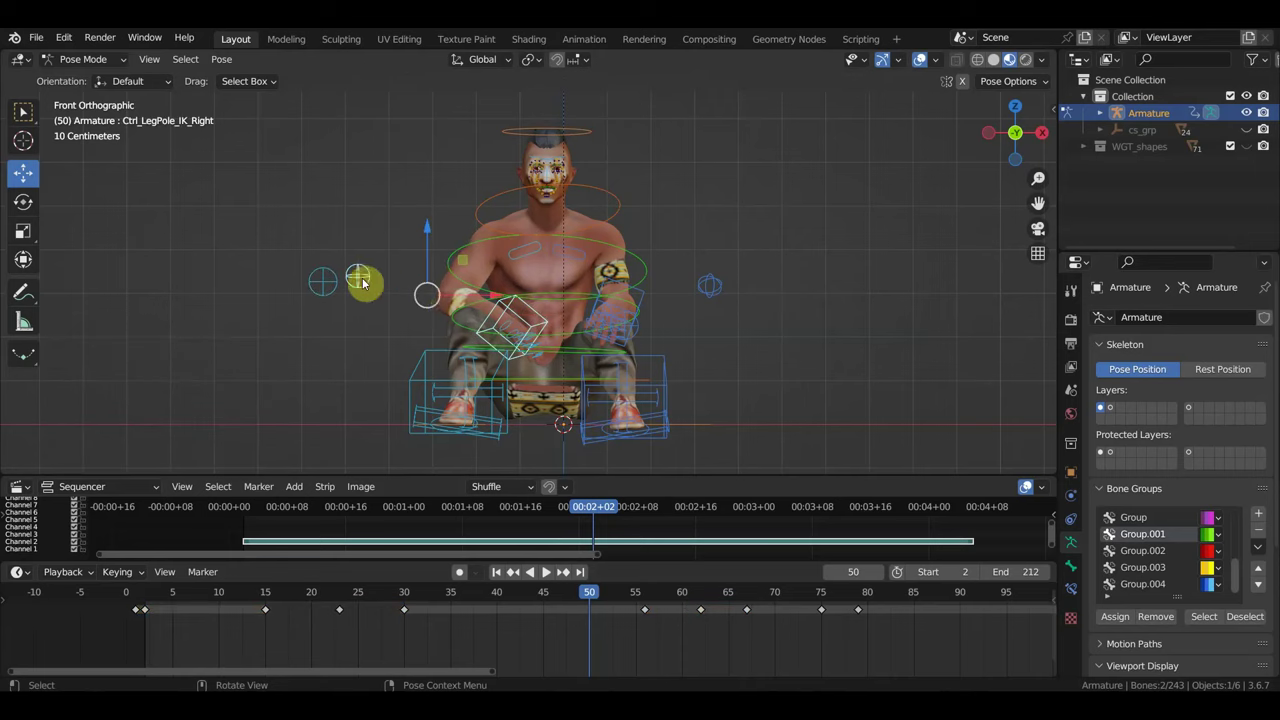
pyautogui.press('g')
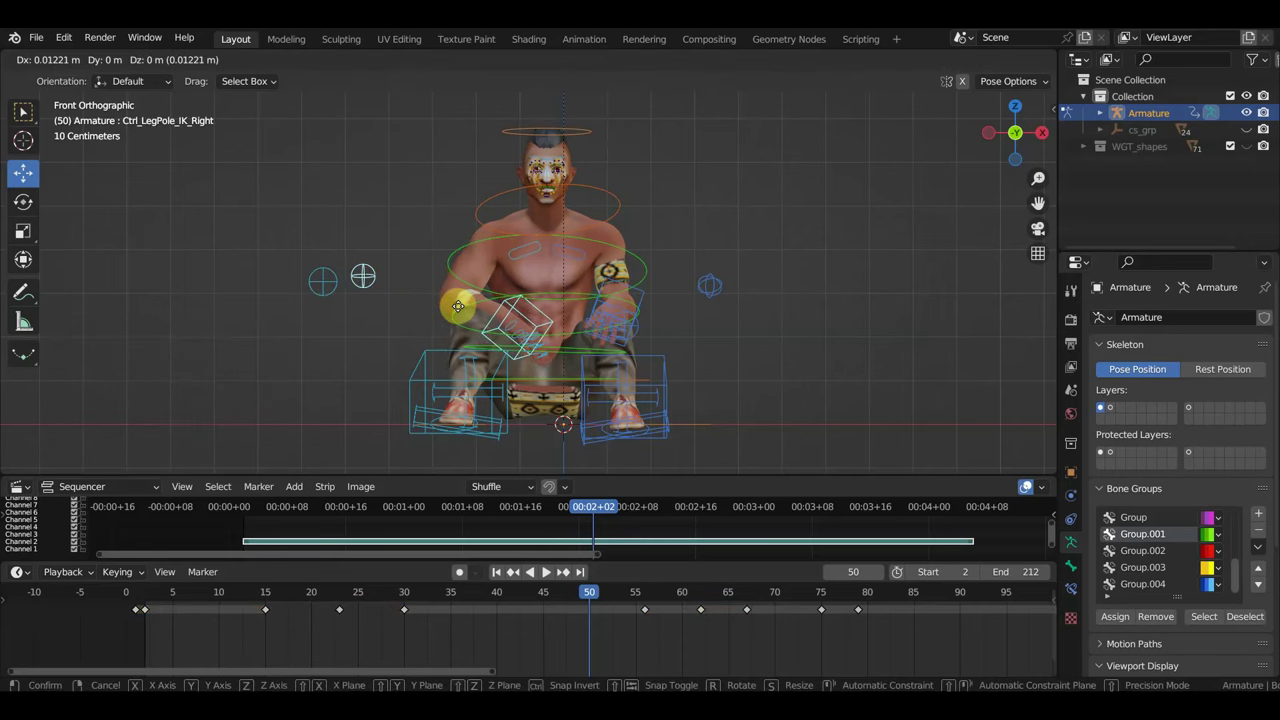
pyautogui.click(456, 313)
pyautogui.moveTo(456, 313); pyautogui.dragTo(481, 362, button='middle')
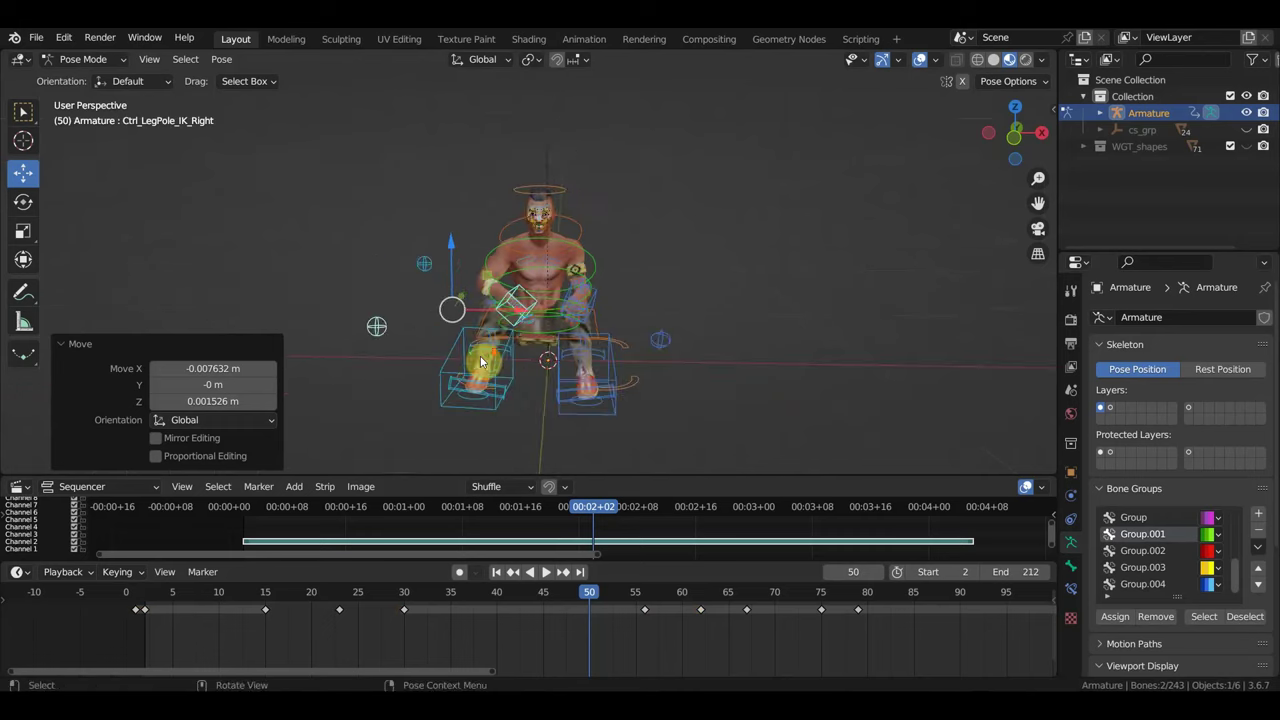
# - Move the right leg pole control slightly sideways along X in front view
pyautogui.click(530, 305)
pyautogui.keyDown('shift'); pyautogui.click(380, 328); pyautogui.keyUp('shift')
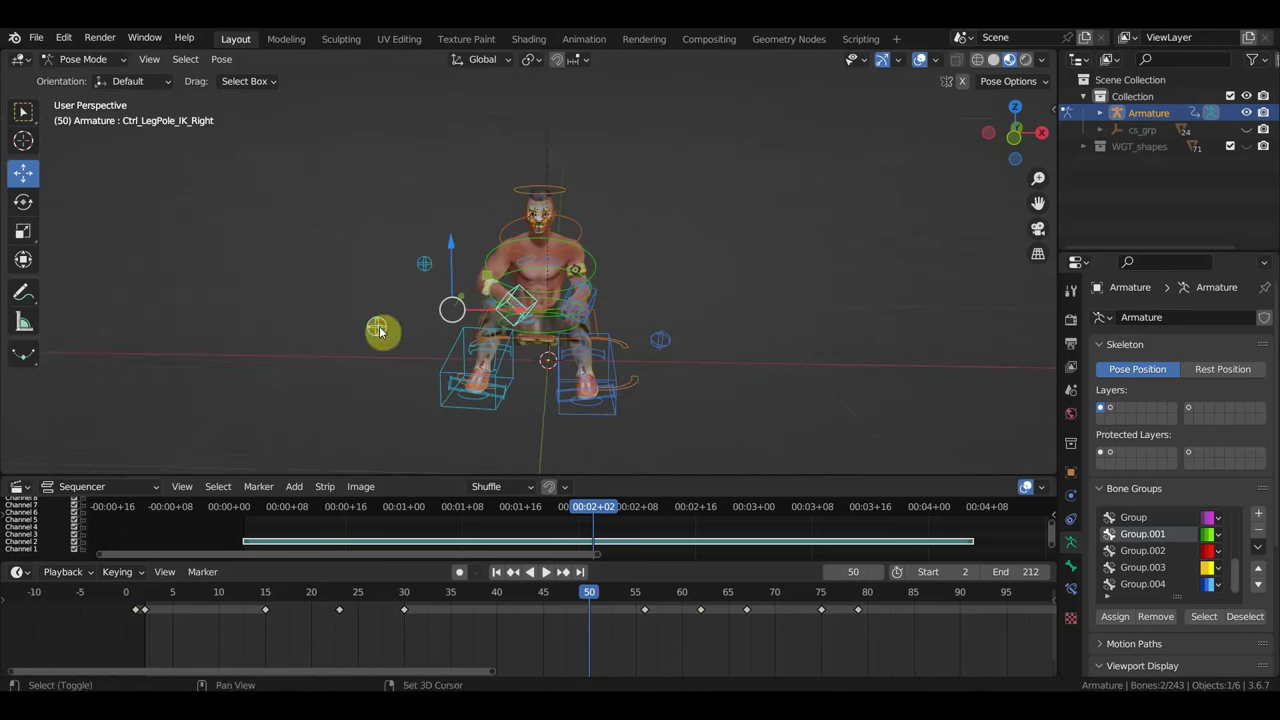
pyautogui.press('KP_3')
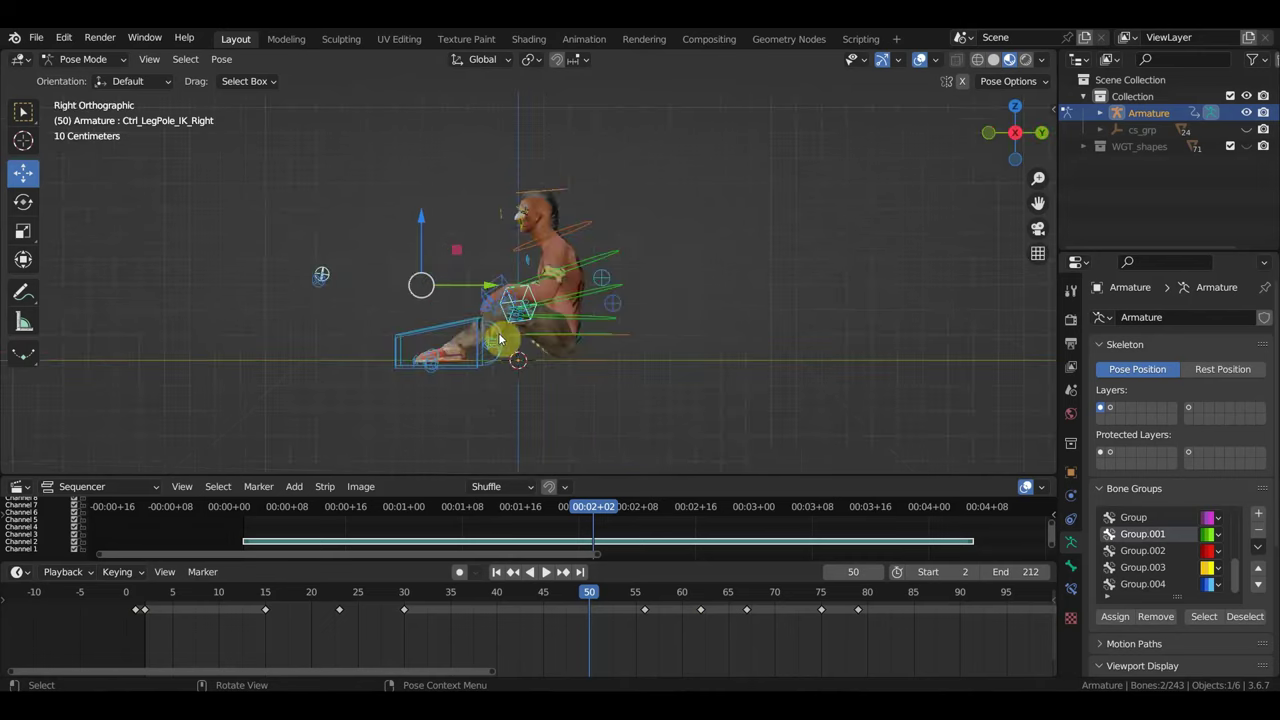
pyautogui.press('KP_1')
pyautogui.scroll(4, 519, 336)
pyautogui.press('g')
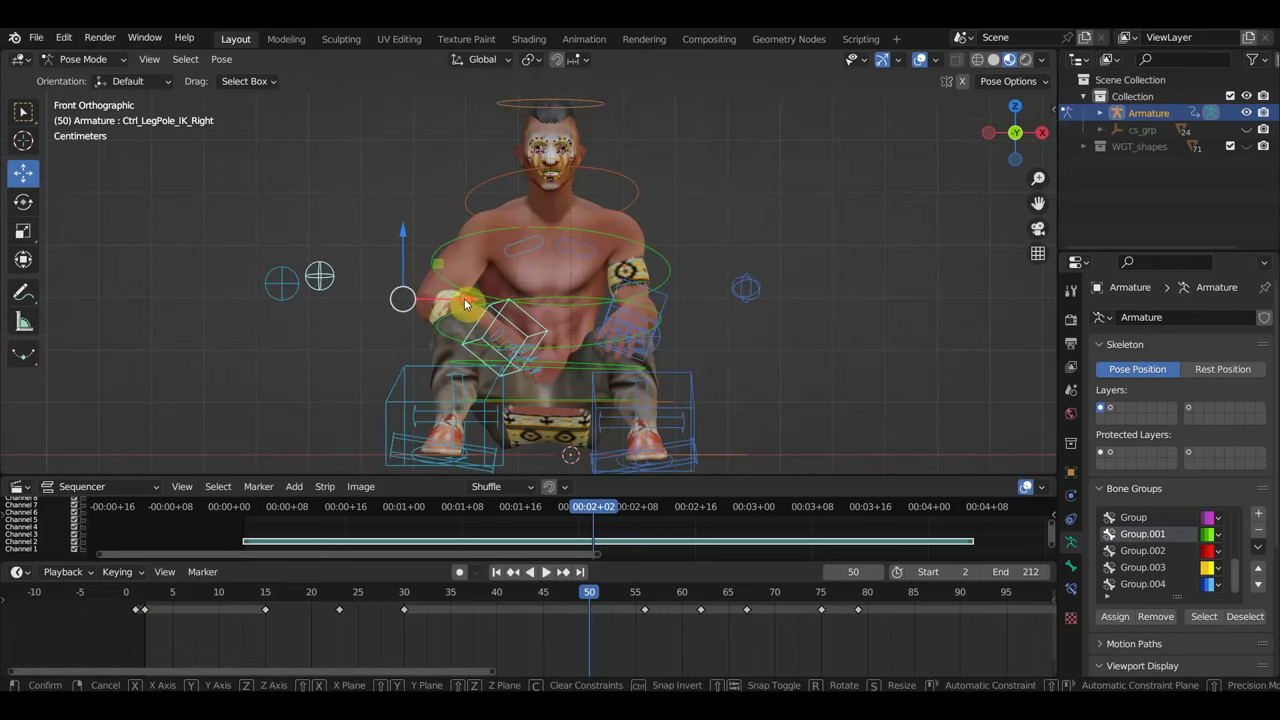
pyautogui.press('x')
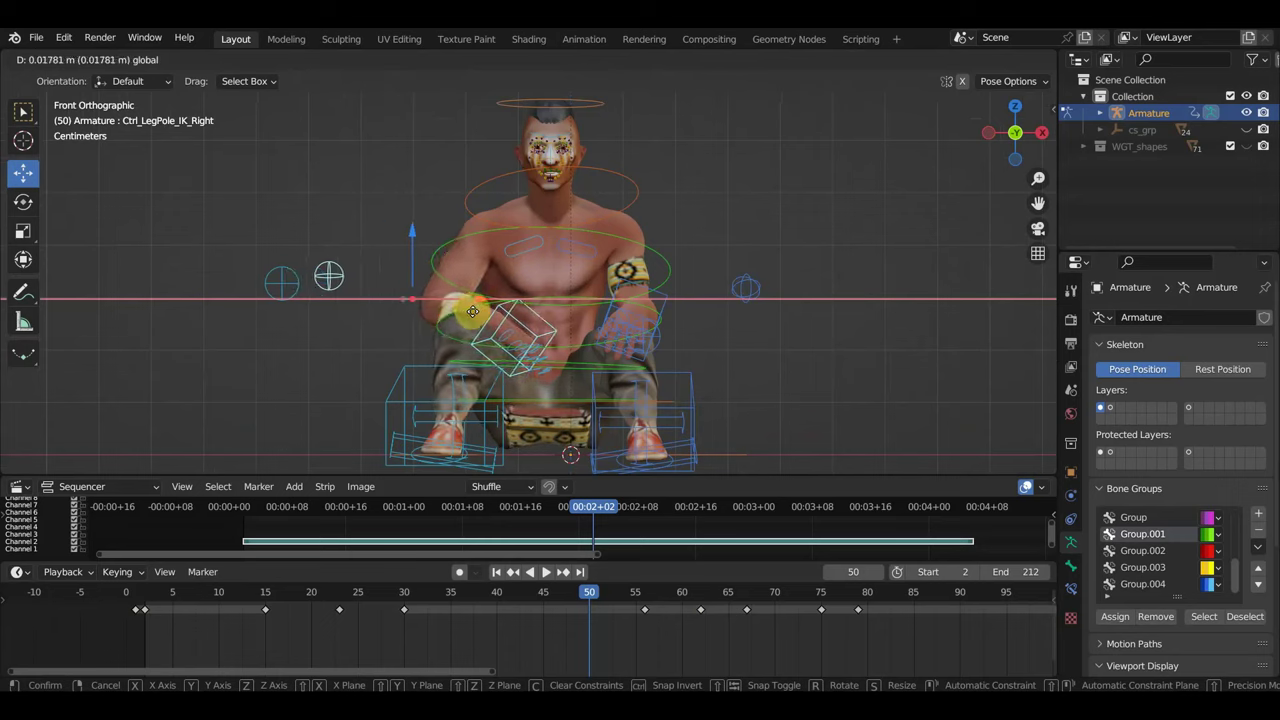
pyautogui.click(472, 311)
# - Rotate the spine control 4.36° and the left hand IK control 20.3°
pyautogui.click(568, 368)
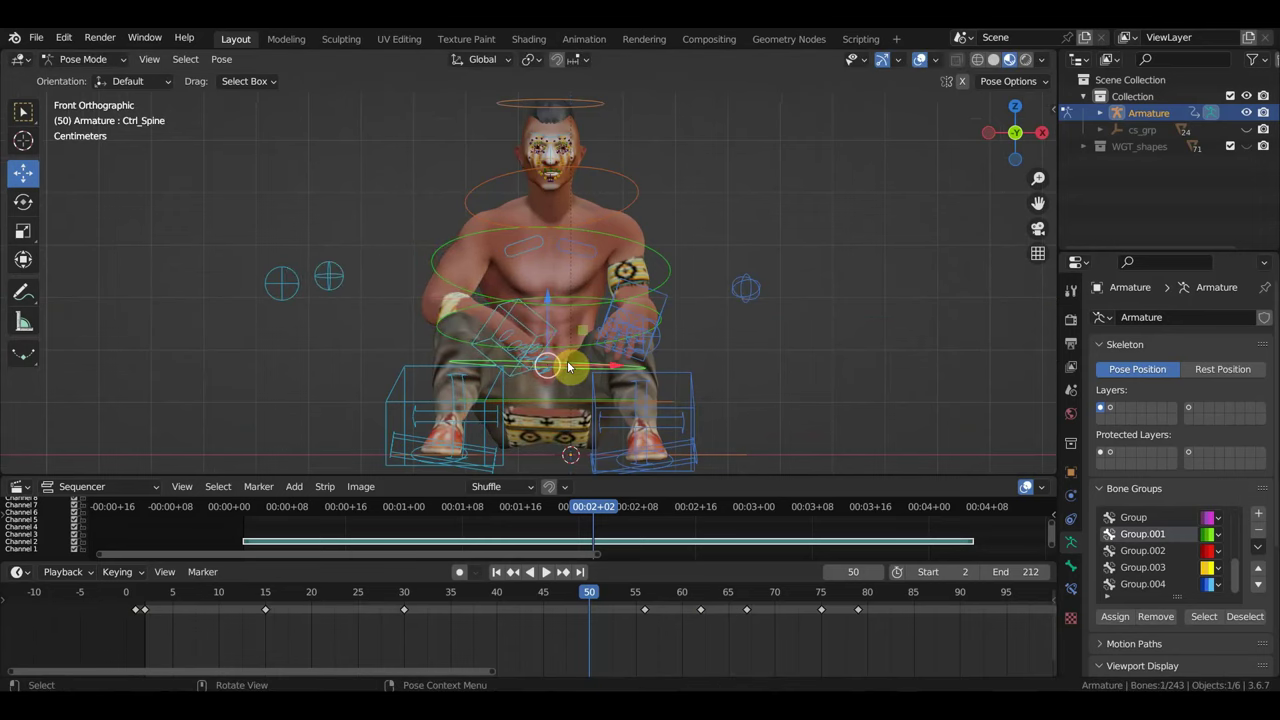
pyautogui.press('KP_7')
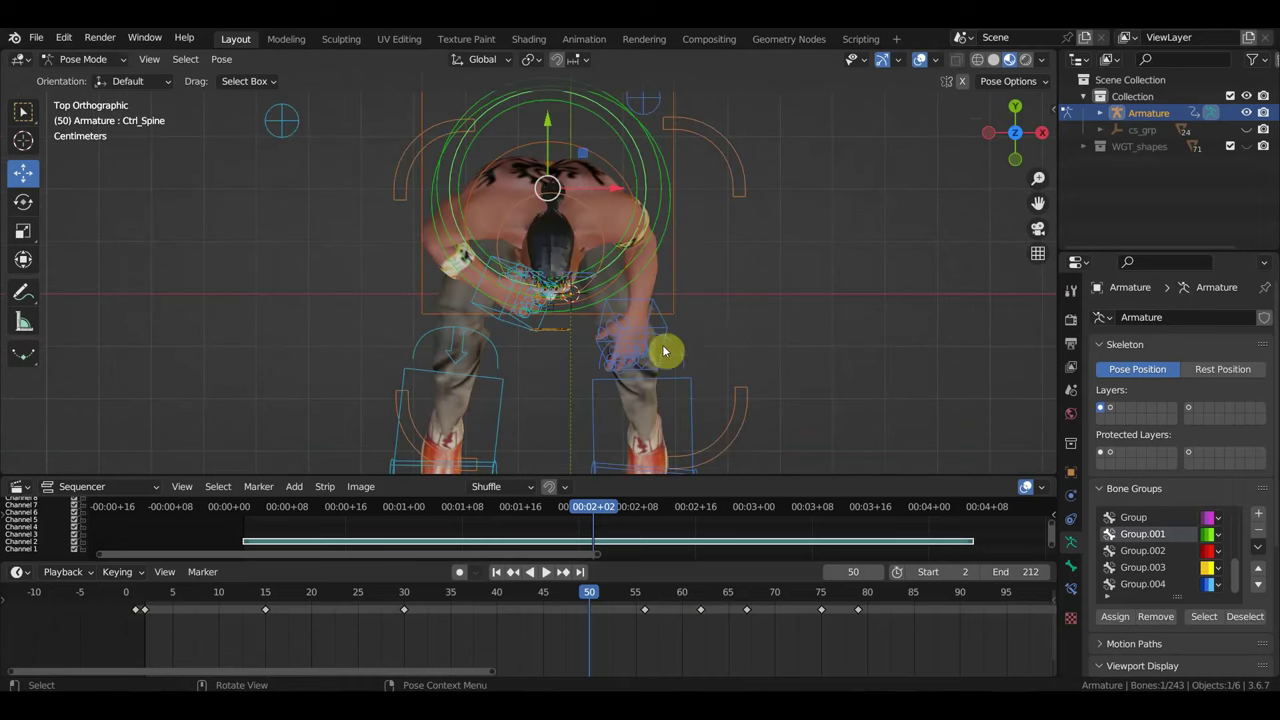
pyautogui.press('r')
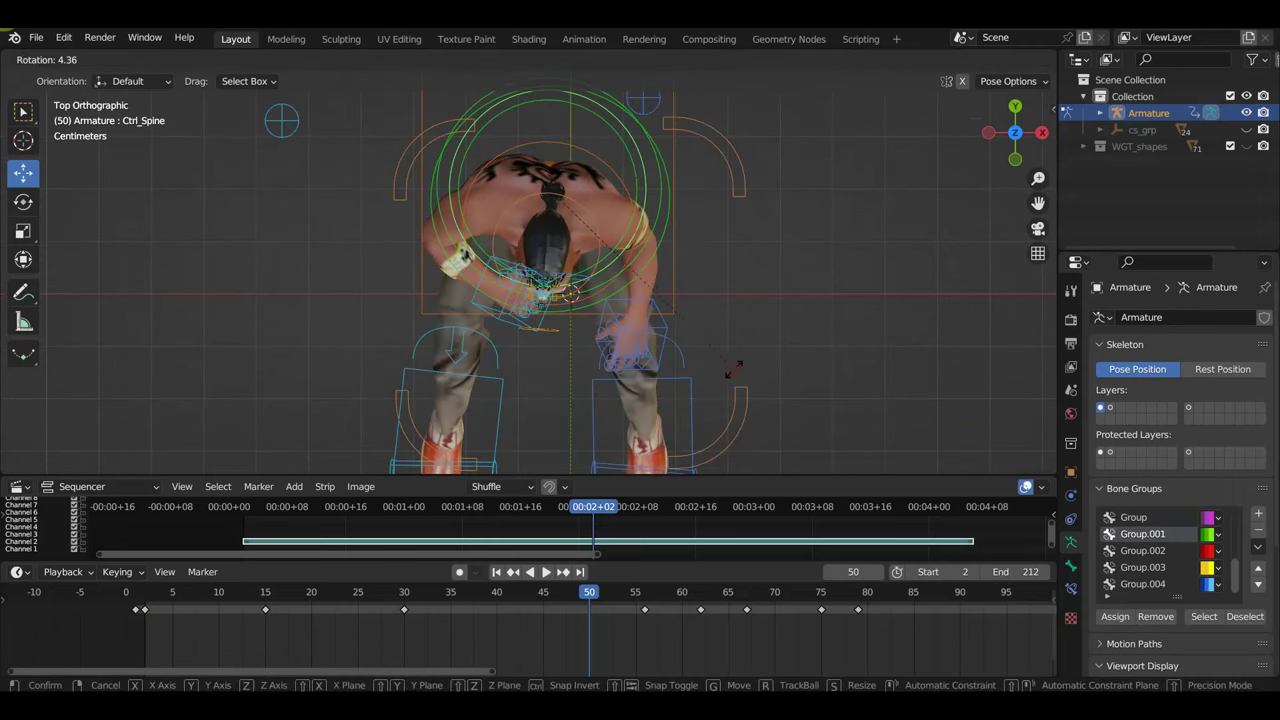
pyautogui.click(730, 366)
pyautogui.moveTo(730, 366)
pyautogui.mouseDown(button='middle')
pyautogui.moveTo(692, 258)
pyautogui.moveTo(597, 194)
pyautogui.mouseUp(button='middle')
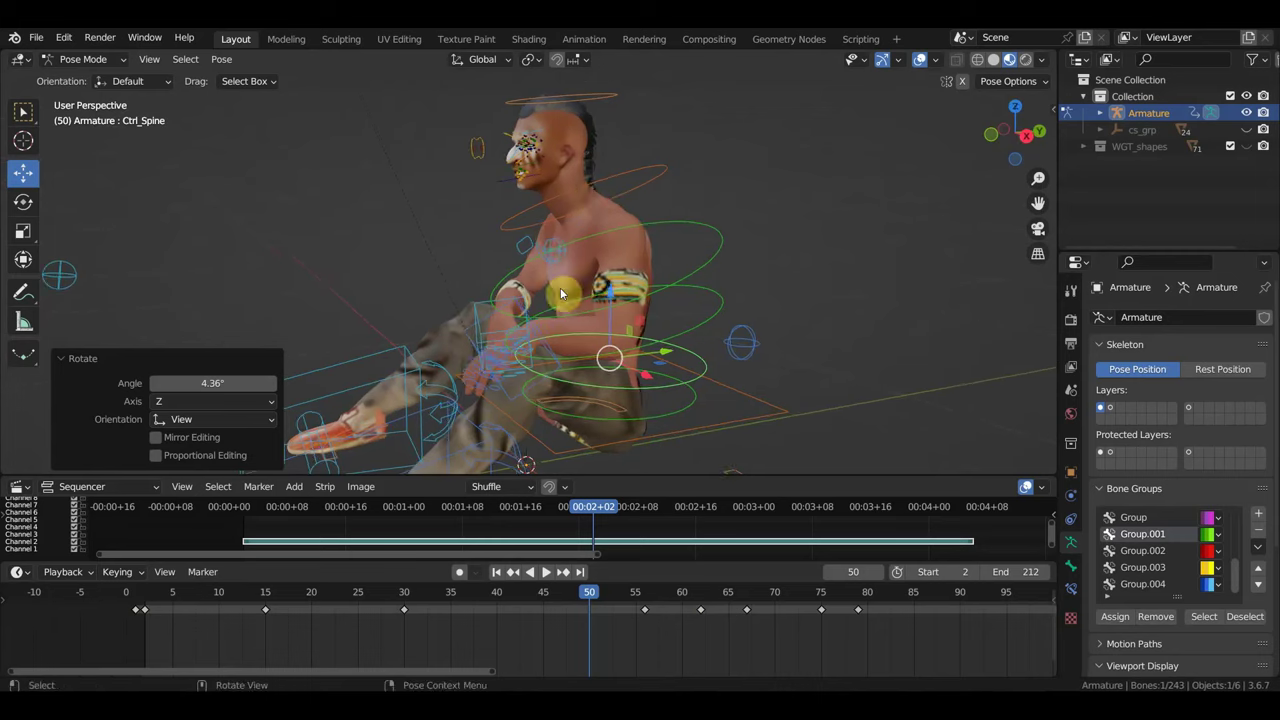
pyautogui.click(542, 346)
pyautogui.press('KP_3')
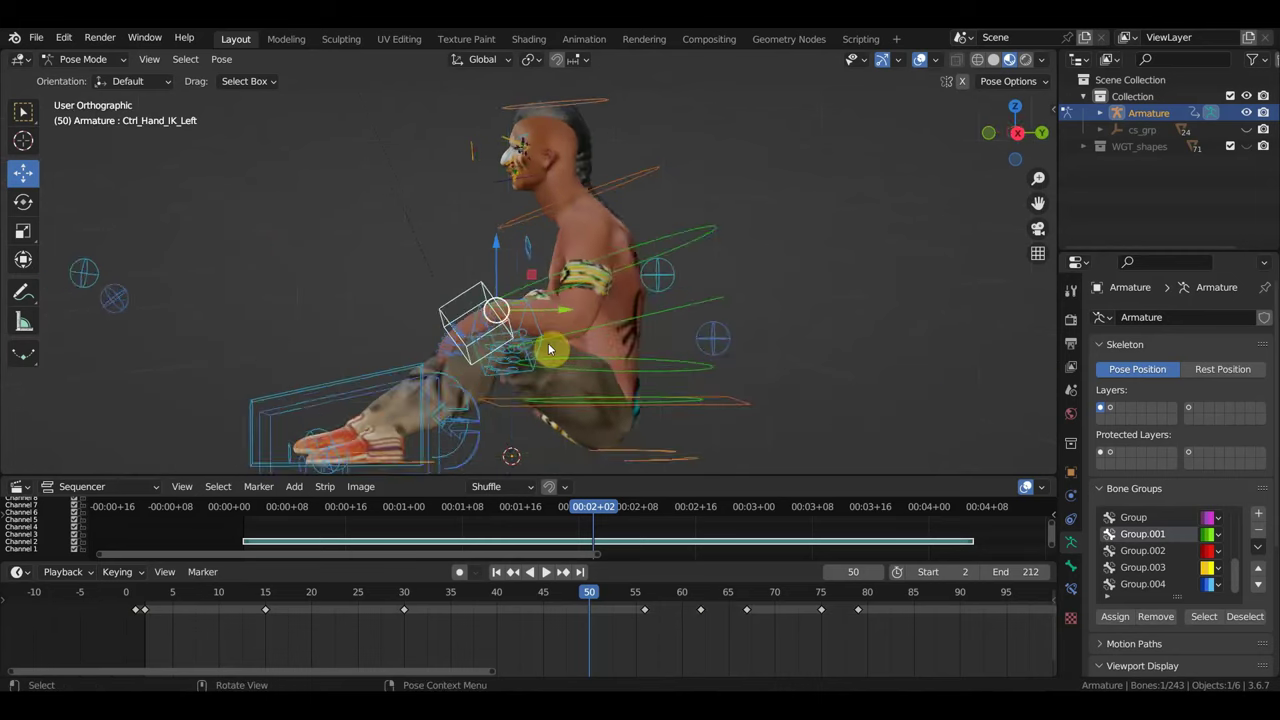
pyautogui.press('r')
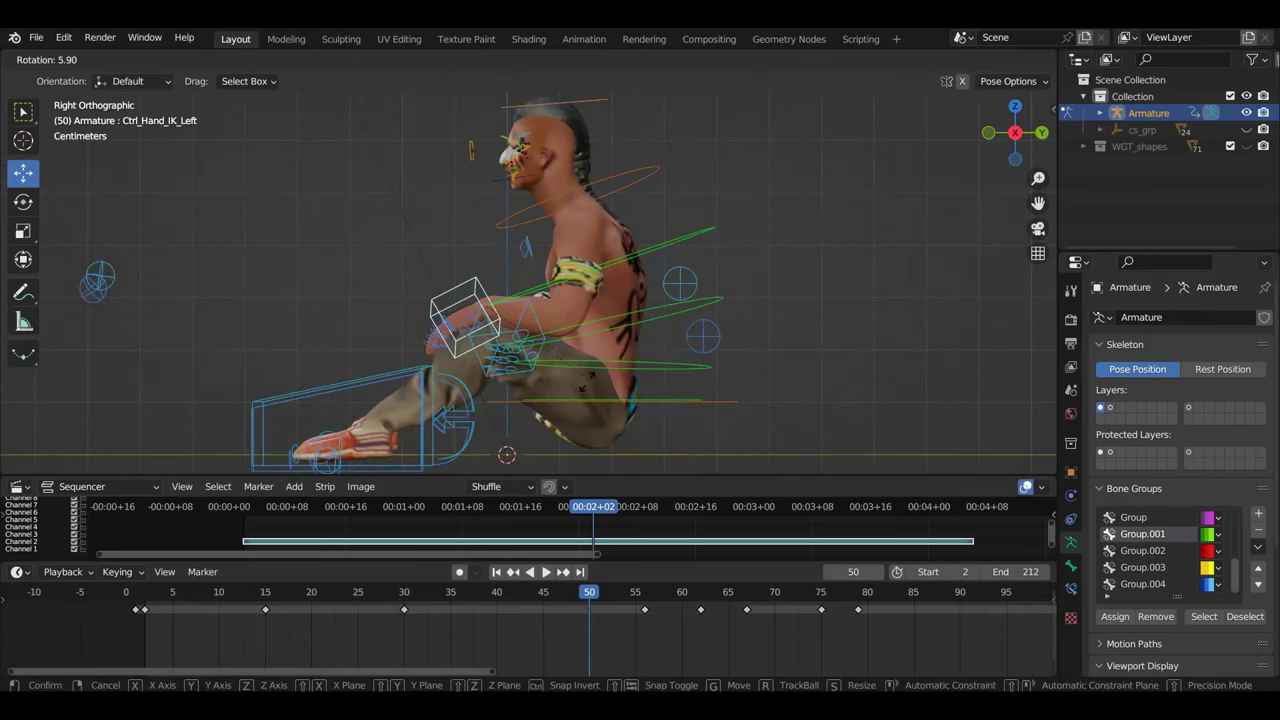
pyautogui.click(575, 414)
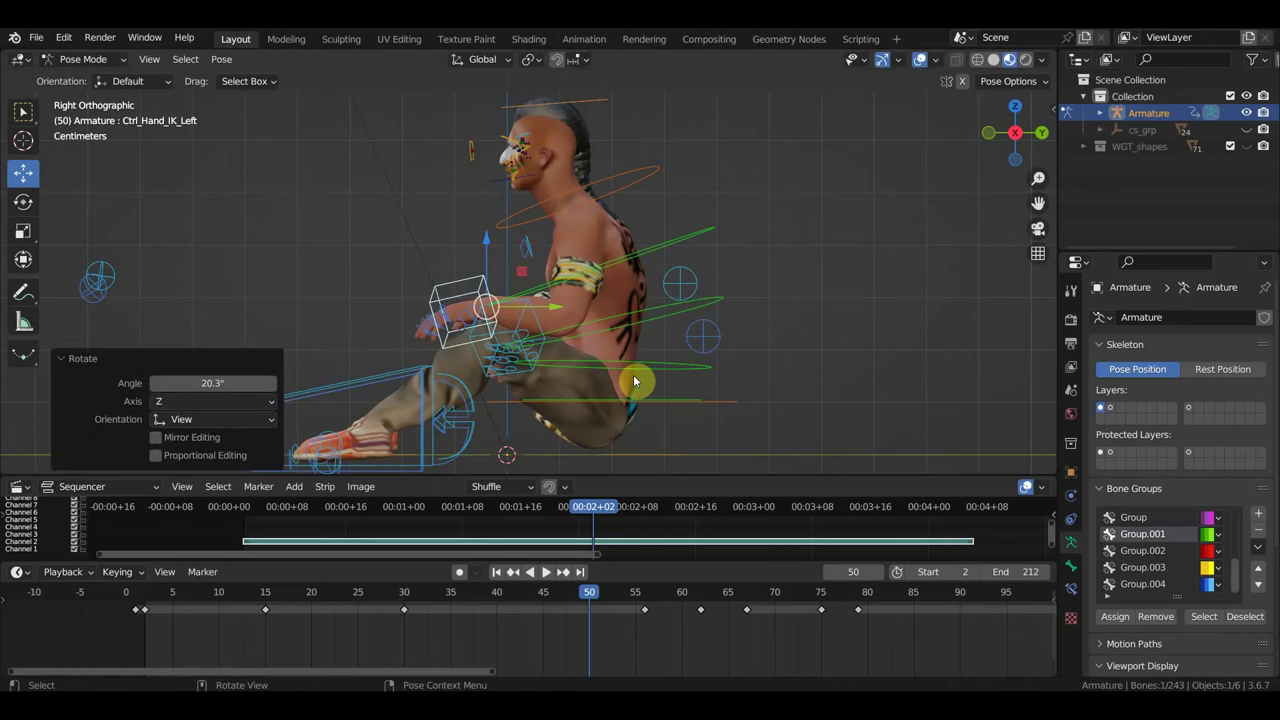
# - Key Location & Rotation on all bones at frame 50, then scrub from frame 20 to about 42
pyautogui.press('a')
pyautogui.press('i')
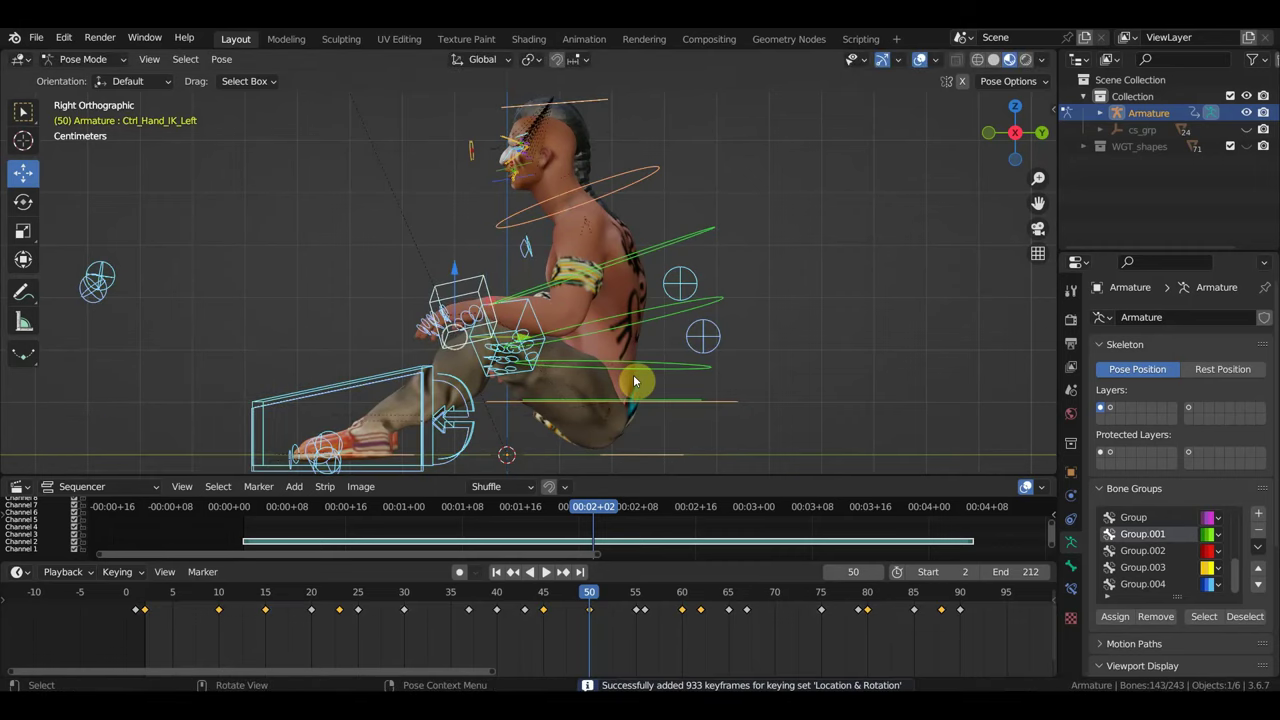
pyautogui.moveTo(588, 600)
pyautogui.mouseDown()
pyautogui.moveTo(320, 594)
pyautogui.moveTo(620, 590)
pyautogui.moveTo(470, 588)
pyautogui.moveTo(534, 590)
pyautogui.mouseUp()
pyautogui.moveTo(580, 470); pyautogui.dragTo(738, 450, button='middle')
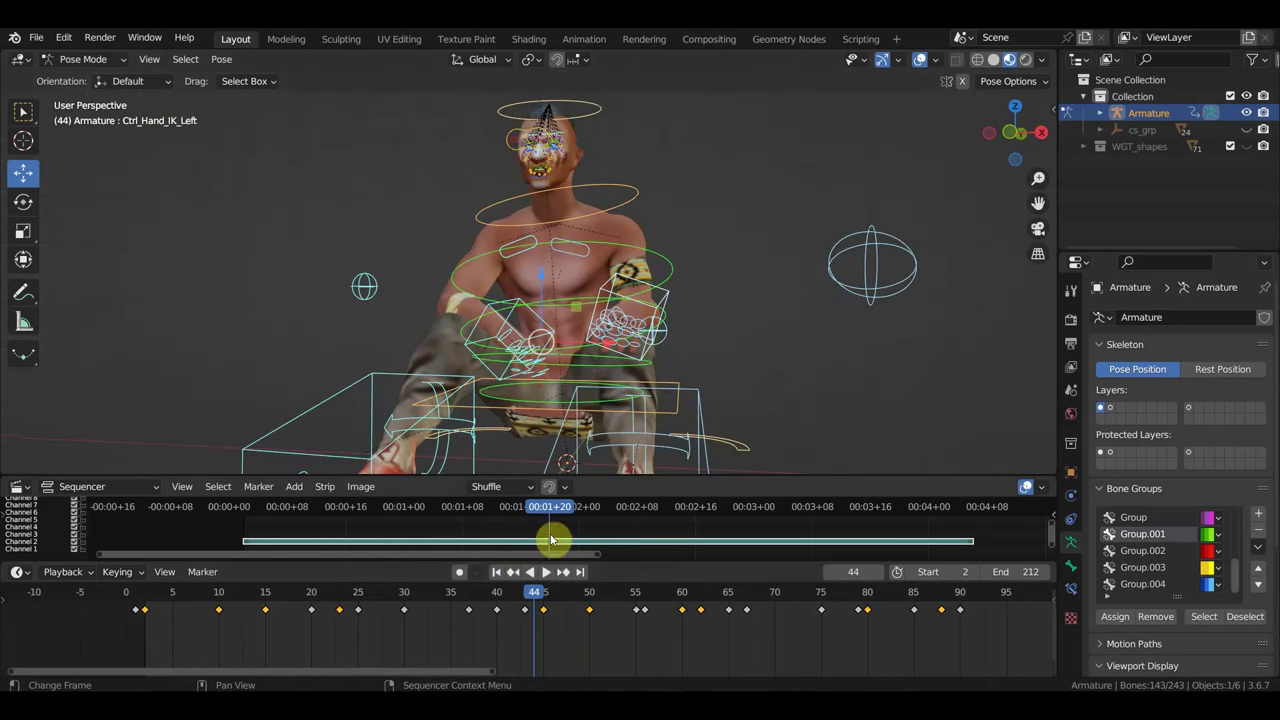
pyautogui.moveTo(519, 597)
pyautogui.mouseDown()
pyautogui.moveTo(443, 594)
pyautogui.moveTo(534, 594)
pyautogui.moveTo(434, 591)
pyautogui.moveTo(626, 591)
pyautogui.moveTo(463, 586)
pyautogui.moveTo(491, 572)
pyautogui.moveTo(878, 580)
pyautogui.mouseUp()
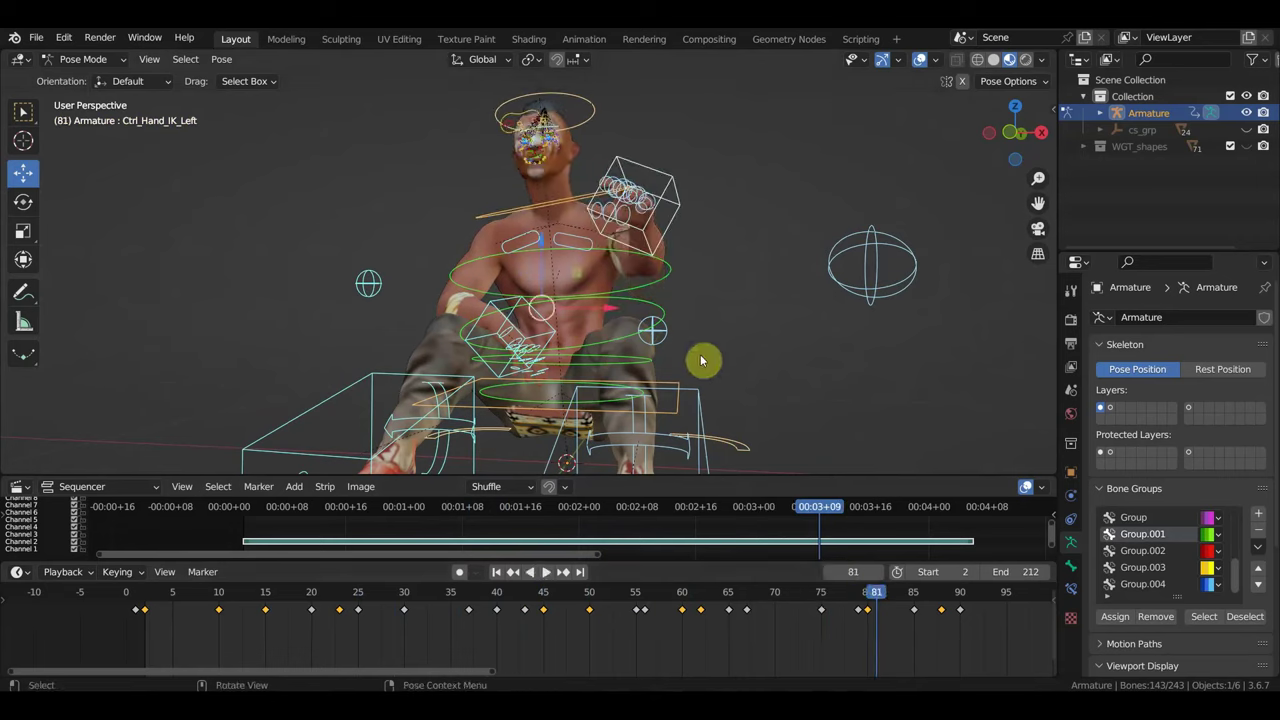
# - In front view at frame 81, rotate the left shoulder -12.4° and the right shoulder slightly
pyautogui.press('KP_1')
pyautogui.click(589, 258)
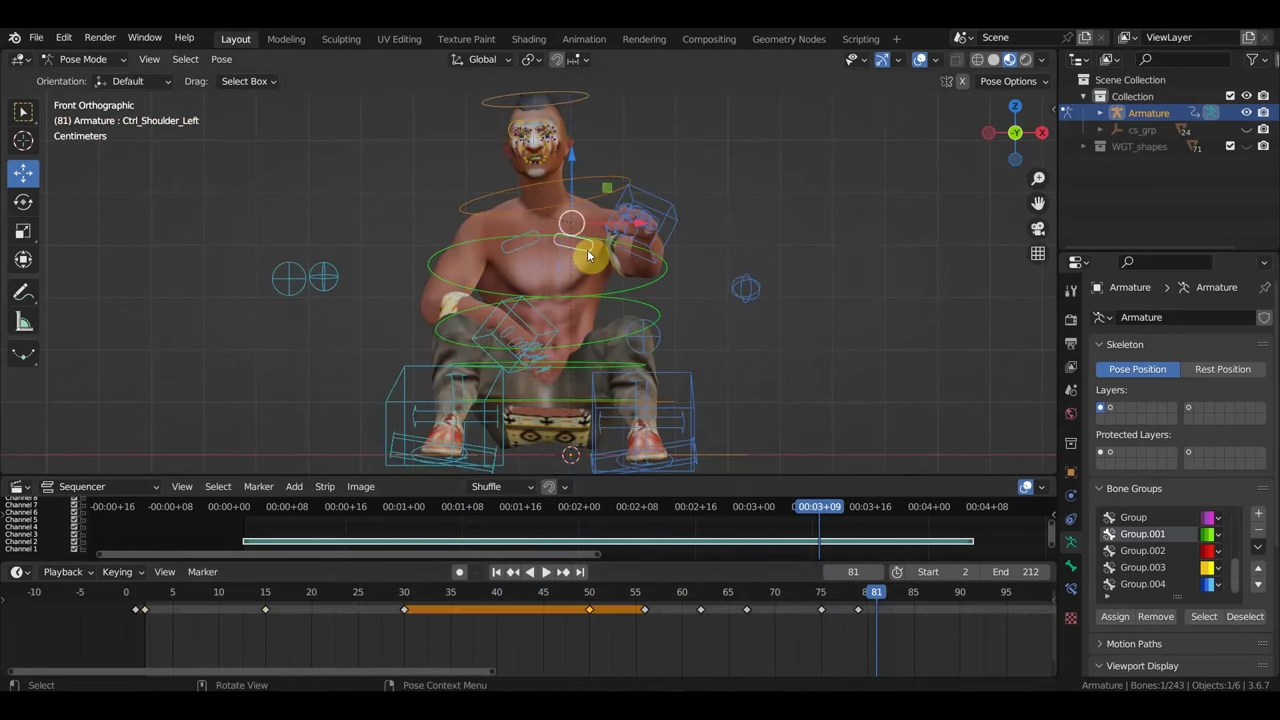
pyautogui.press('r')
pyautogui.click(606, 233)
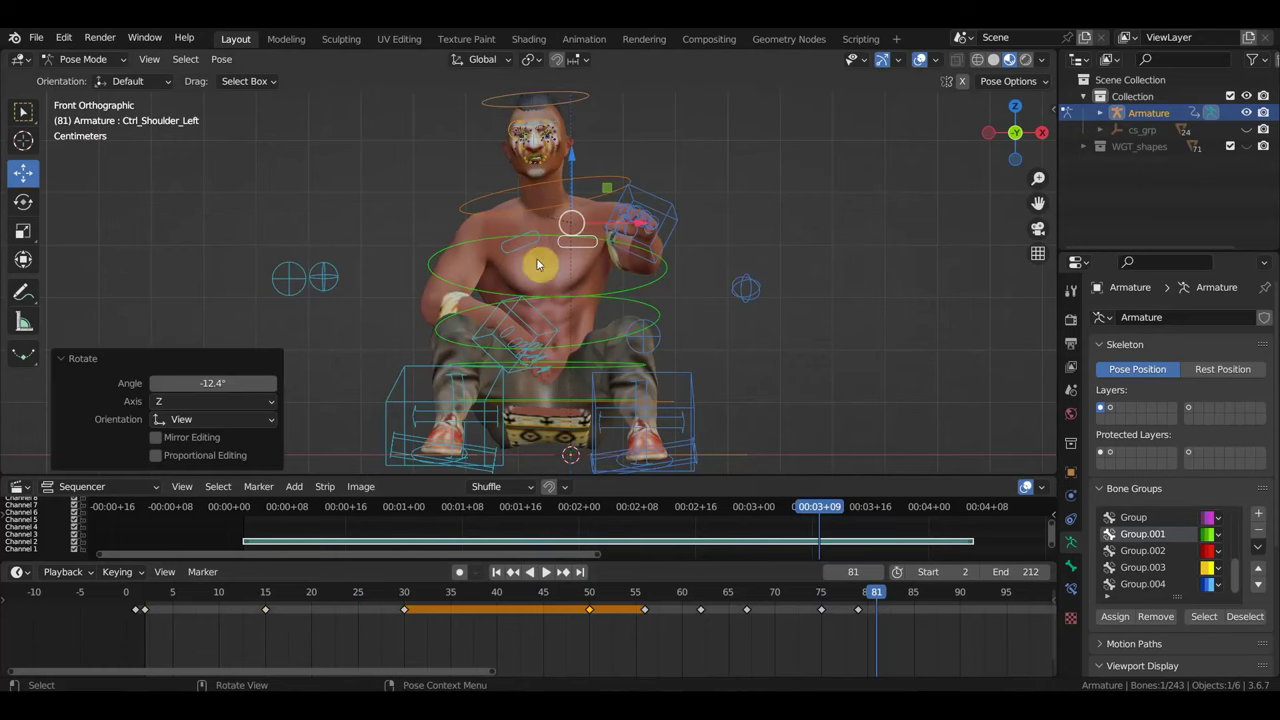
pyautogui.click(520, 237)
pyautogui.press('r')
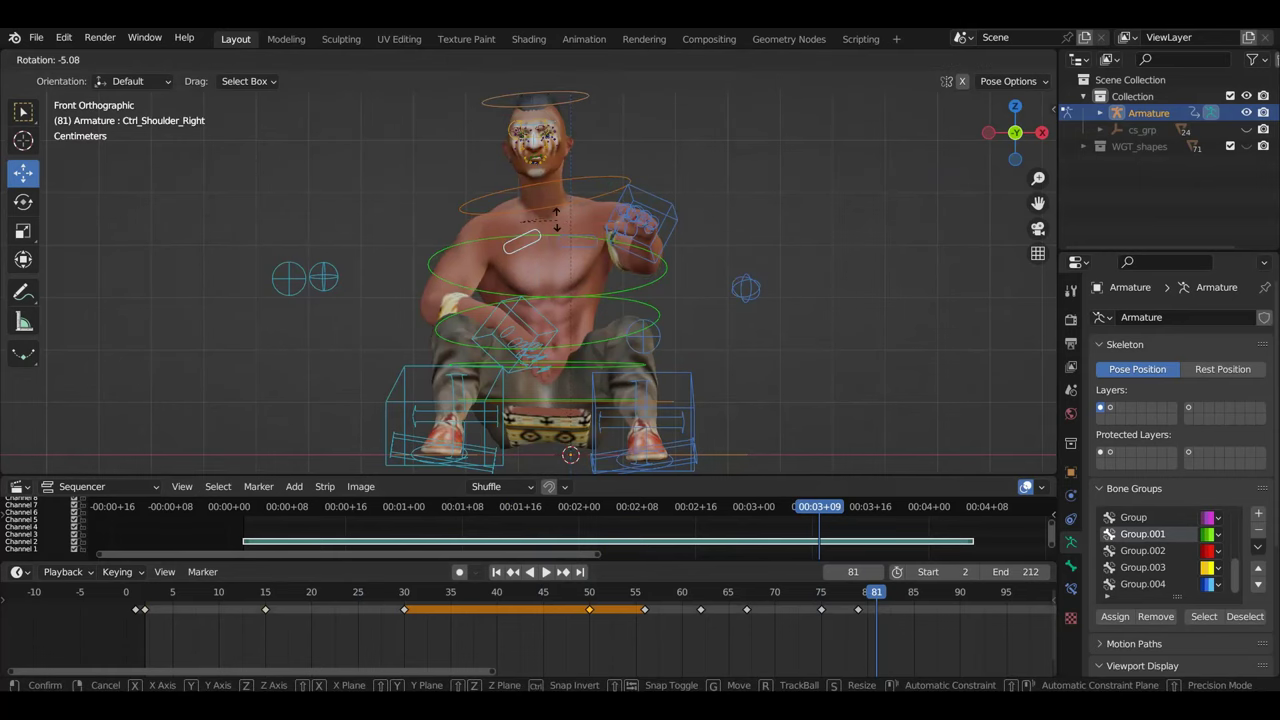
pyautogui.click(557, 228)
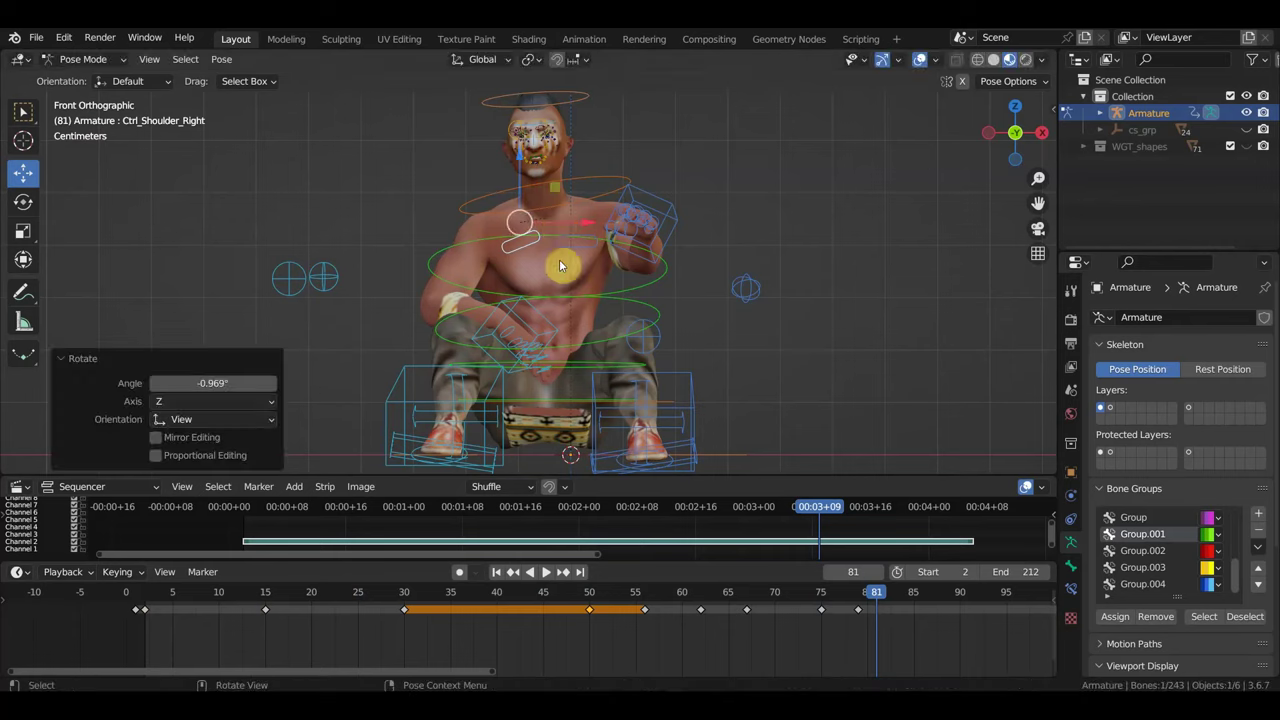
pyautogui.press('r')
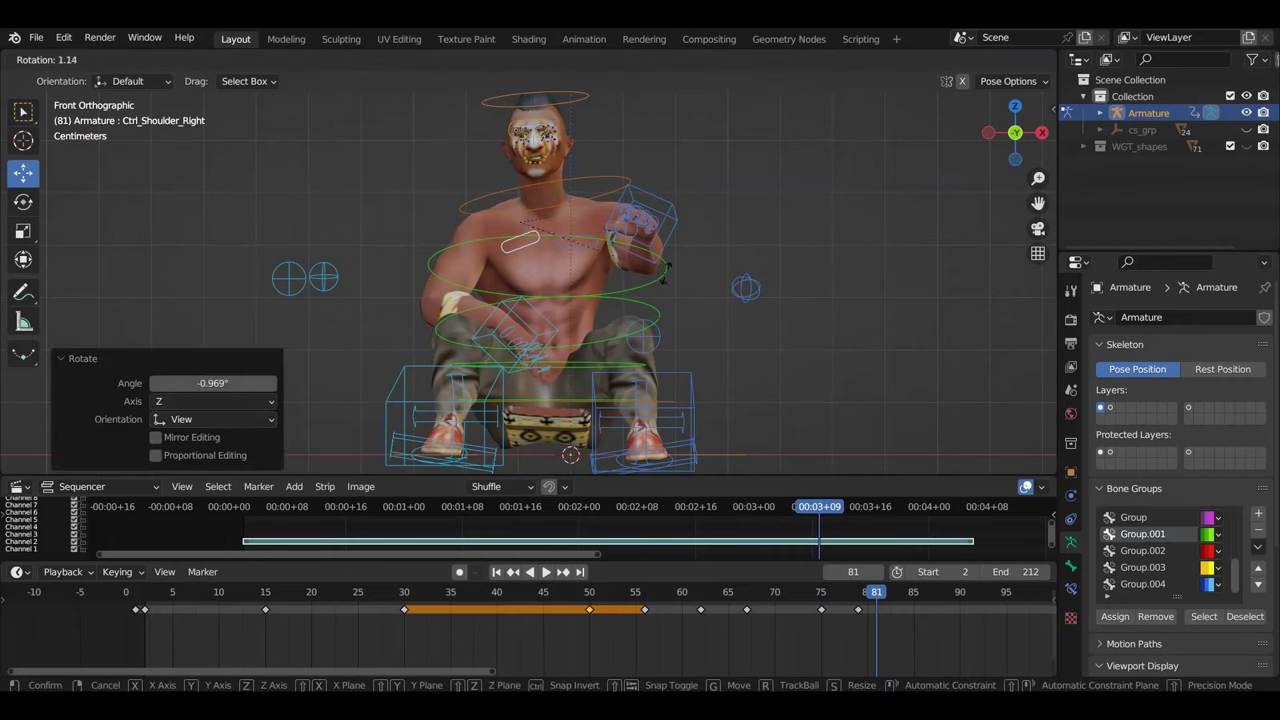
pyautogui.click(650, 288)
# - Tilt the upper spine, rotate the neck 13.3° and turn the head -12.7°
pyautogui.click(656, 289)
pyautogui.press('r')
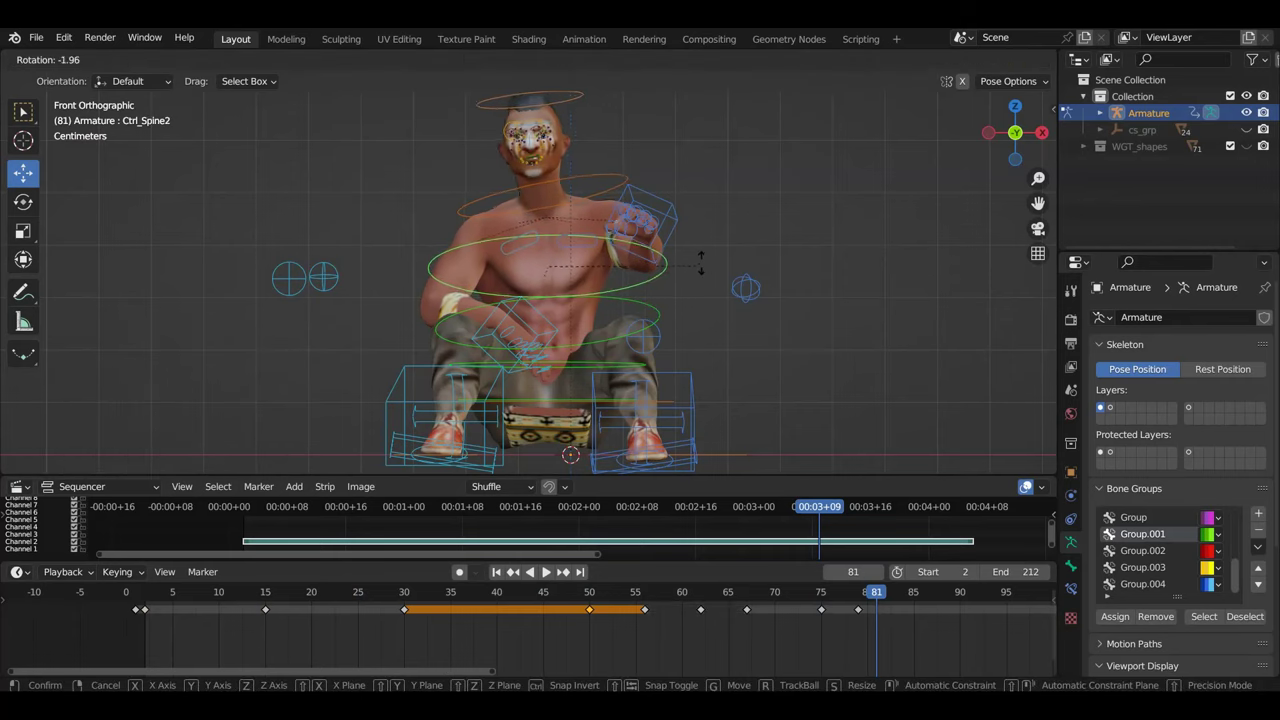
pyautogui.click(700, 262)
pyautogui.click(603, 203)
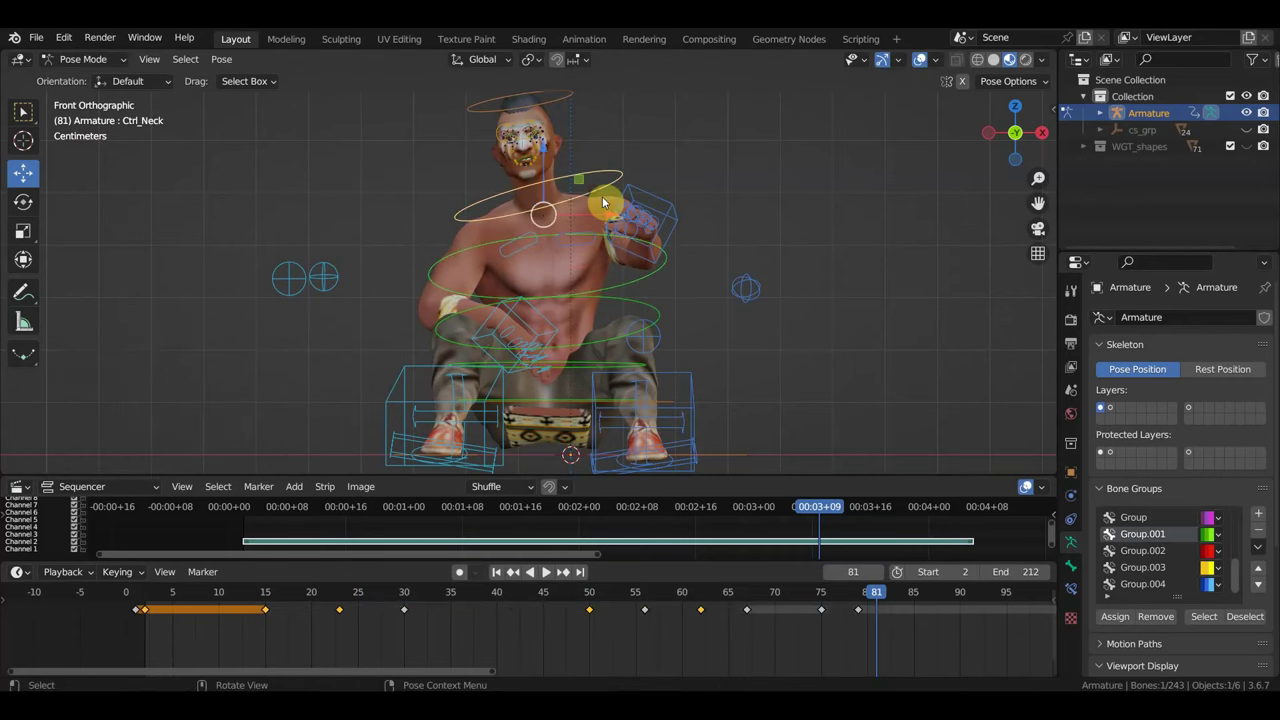
pyautogui.press('r')
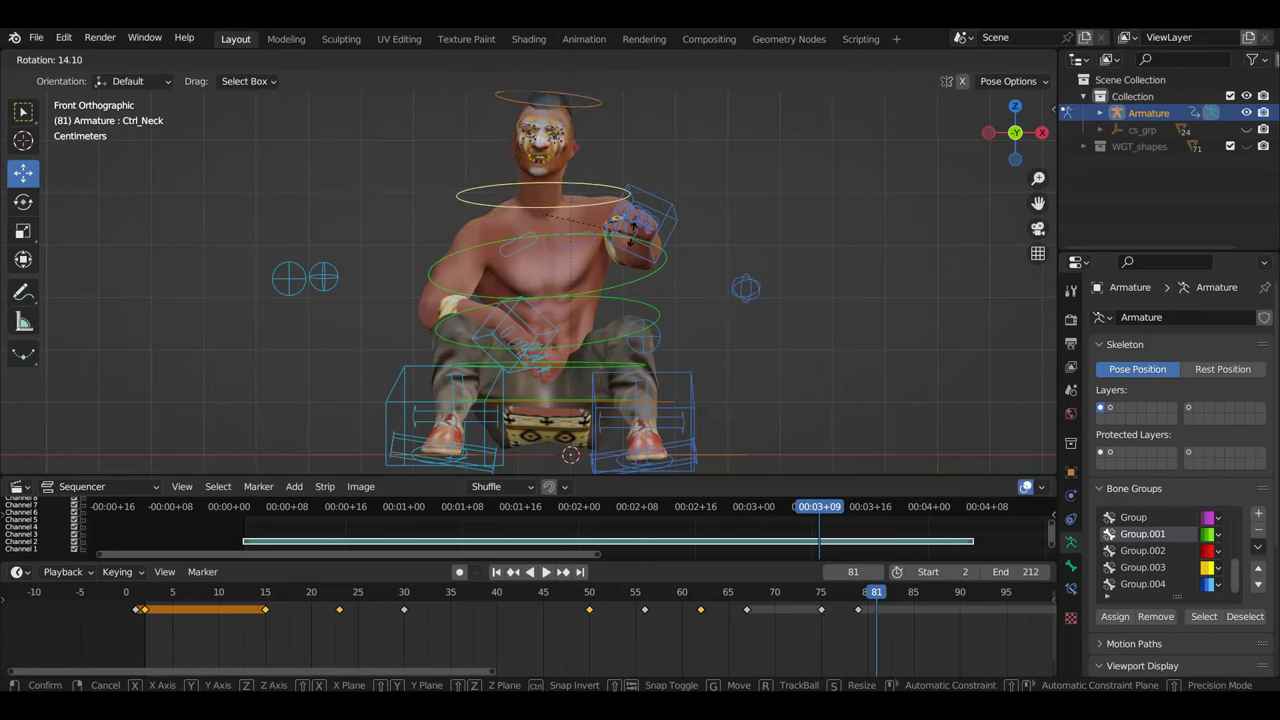
pyautogui.click(632, 238)
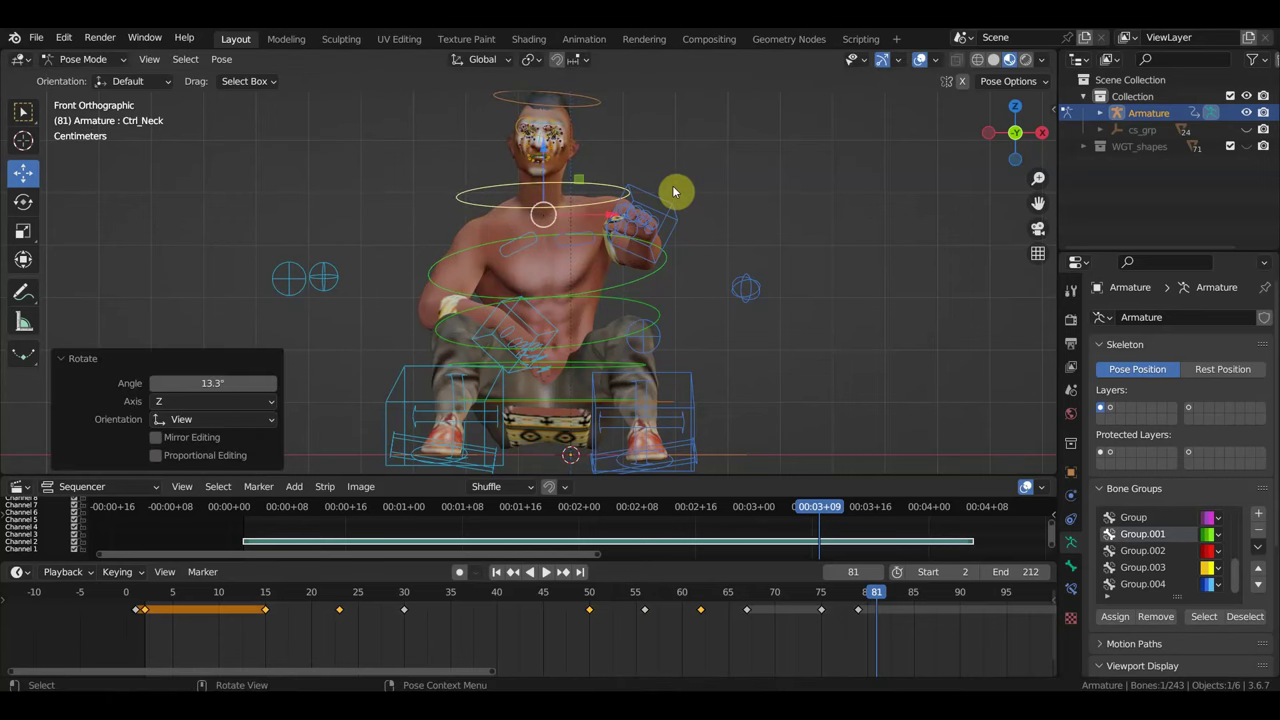
pyautogui.press('KP_7')
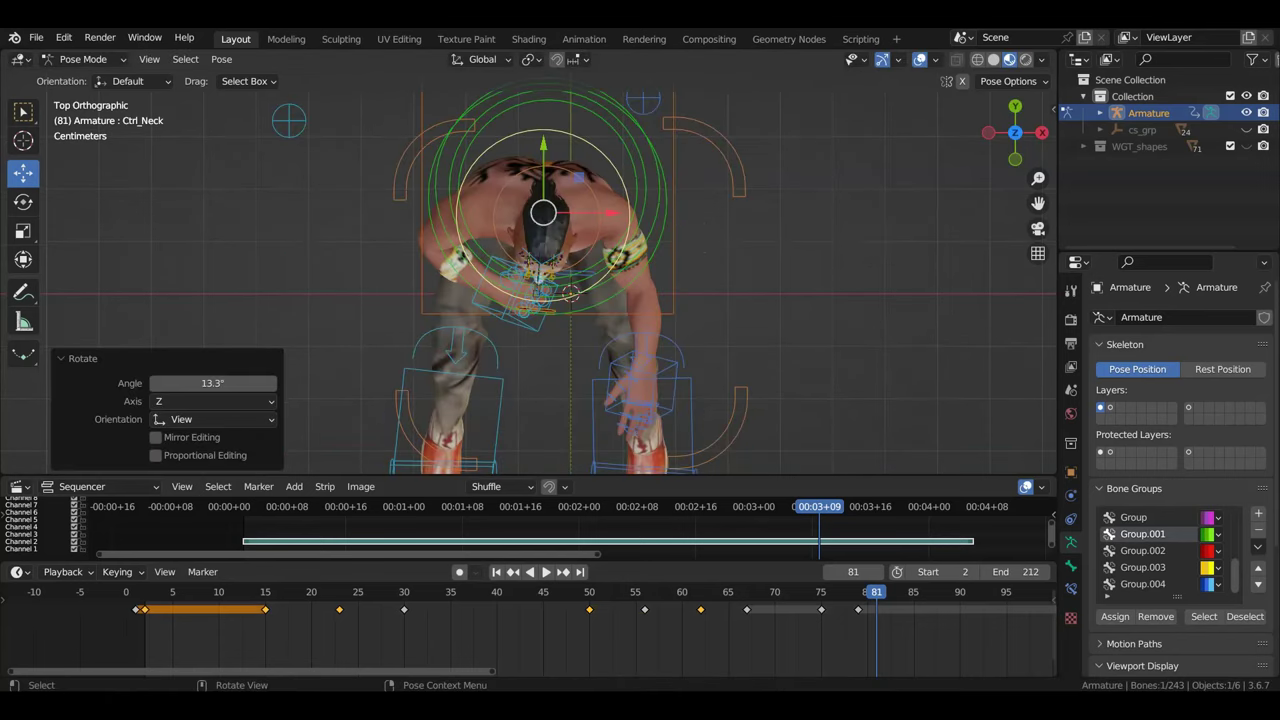
pyautogui.press('r')
pyautogui.click(688, 192)
pyautogui.moveTo(688, 192); pyautogui.dragTo(740, 137, button='middle')
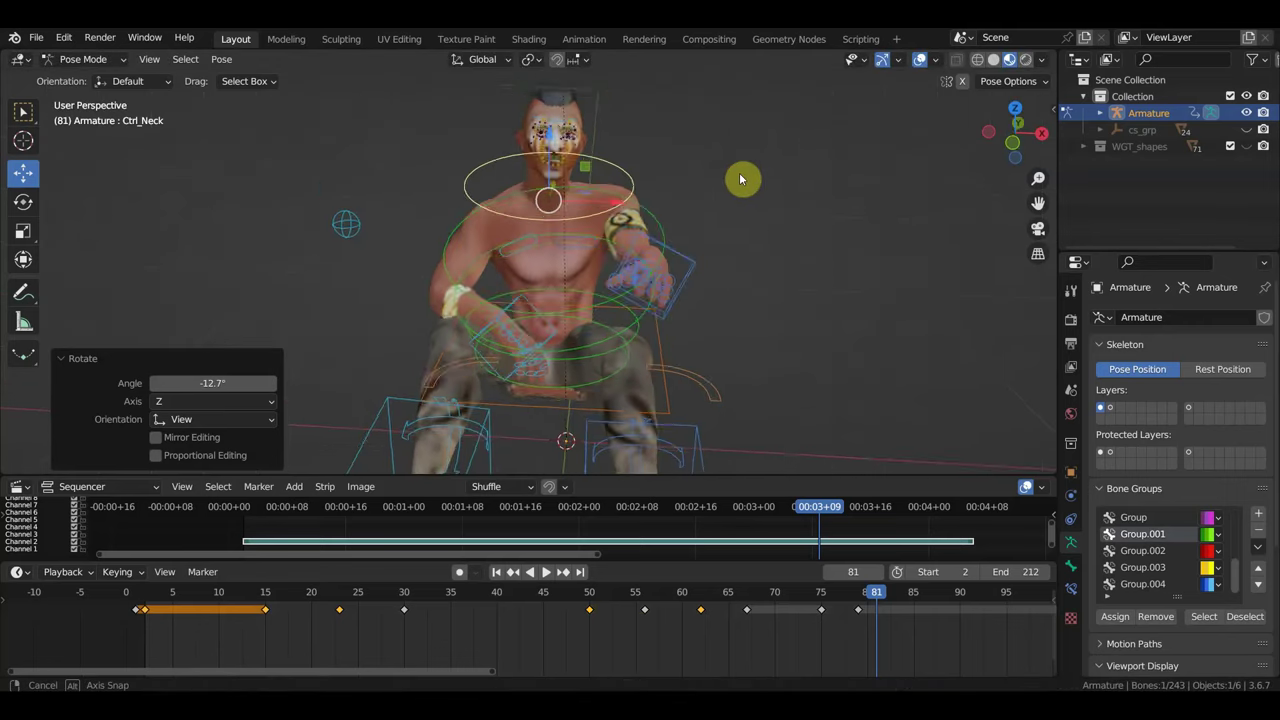
# - Key location and rotation for every bone in the rig at frame 81
pyautogui.press('a')
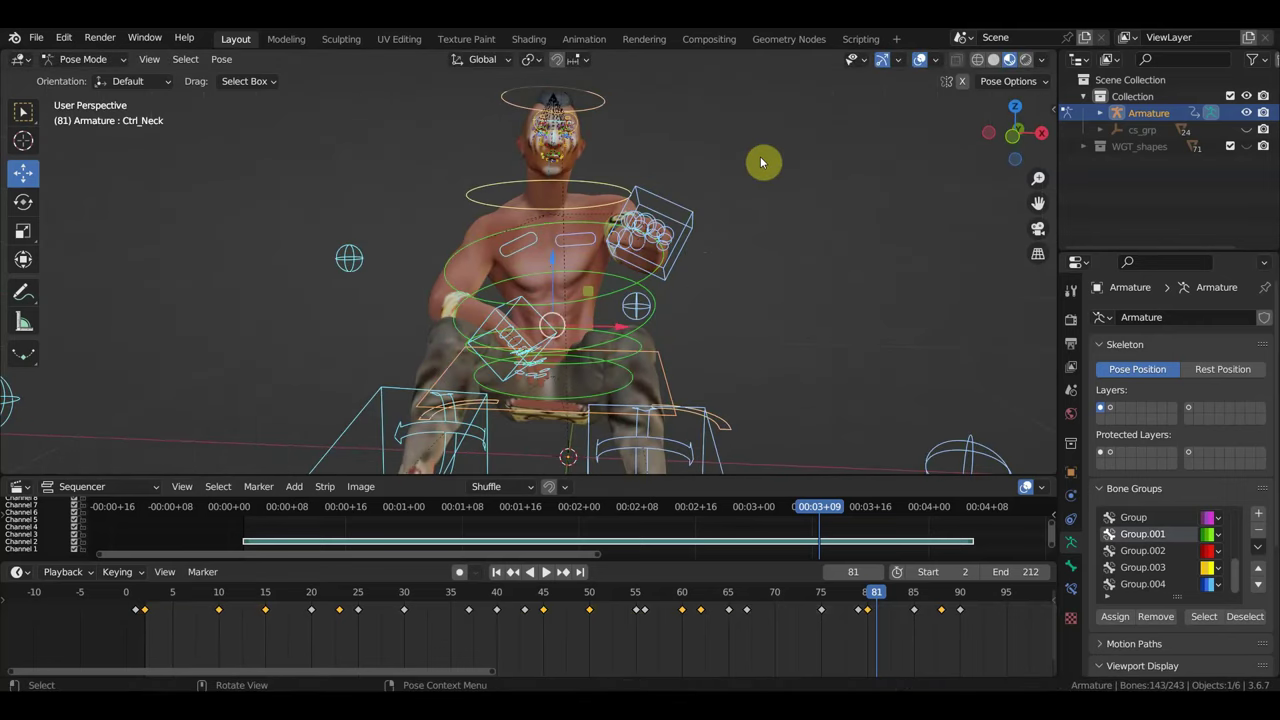
pyautogui.press('i')
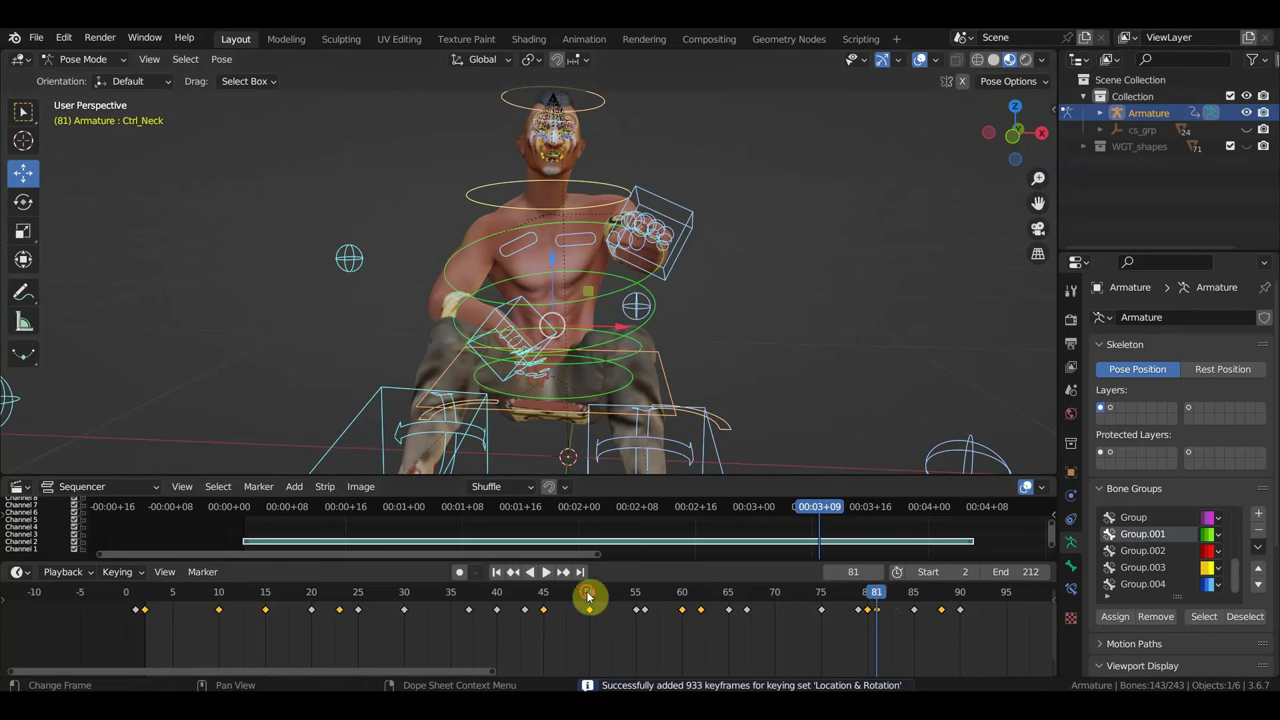
pyautogui.moveTo(588, 597)
pyautogui.mouseDown()
pyautogui.moveTo(875, 630)
pyautogui.moveTo(583, 608)
pyautogui.moveTo(889, 634)
pyautogui.moveTo(851, 603)
pyautogui.moveTo(697, 606)
pyautogui.moveTo(783, 621)
pyautogui.mouseUp()
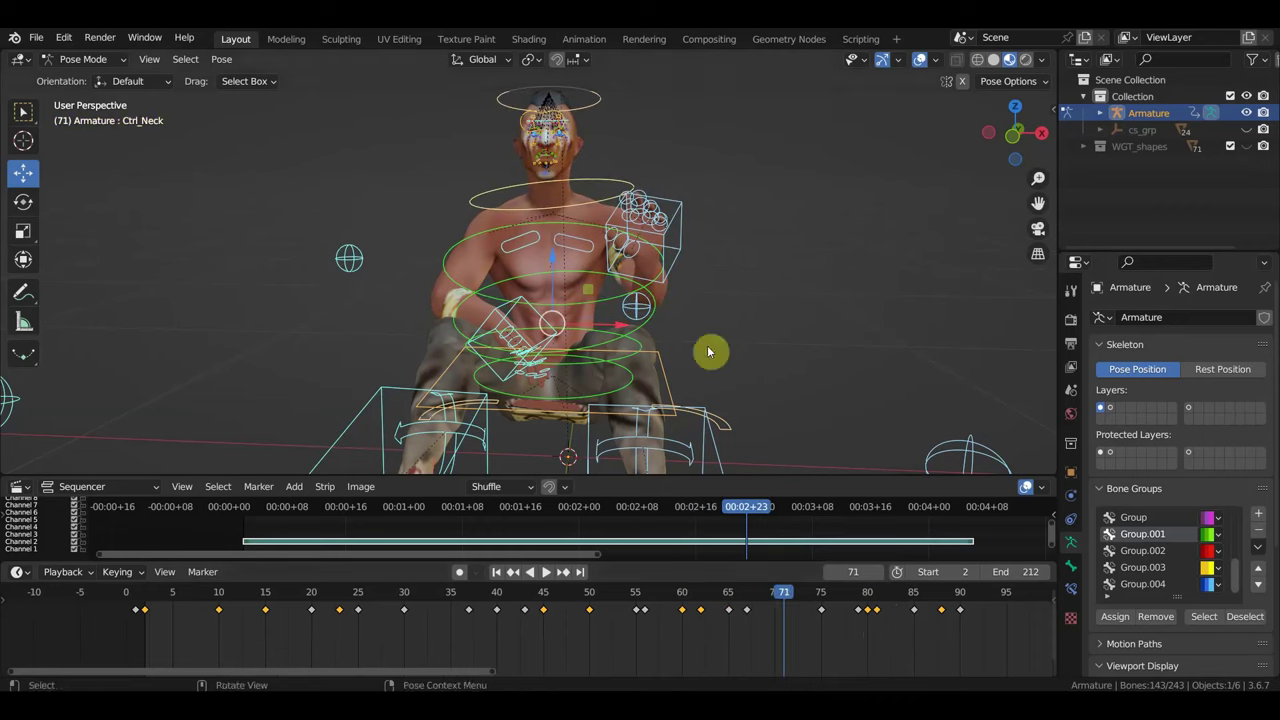
# - Box-select some bones and scrub frames 51–81, reviewing the raised-hand motion from the side
pyautogui.moveTo(700, 357); pyautogui.dragTo(423, 223)
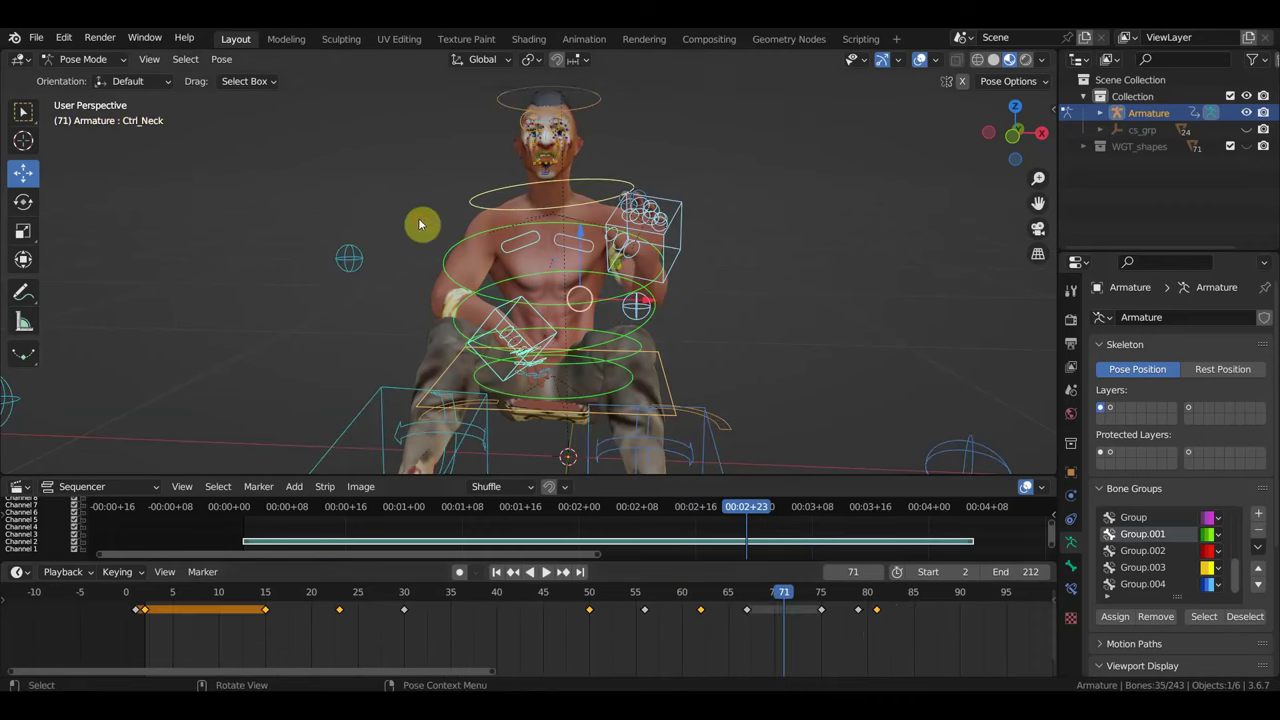
pyautogui.moveTo(787, 601)
pyautogui.mouseDown()
pyautogui.moveTo(880, 620)
pyautogui.moveTo(636, 600)
pyautogui.mouseUp()
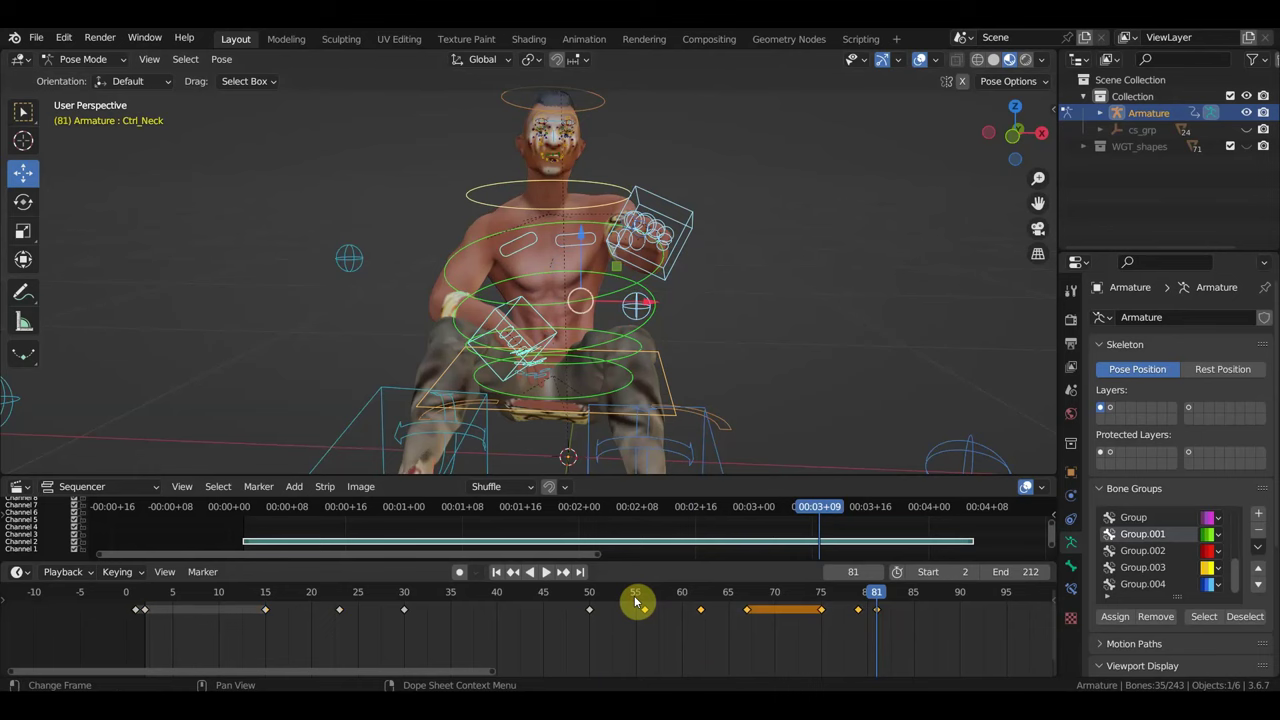
pyautogui.moveTo(866, 598)
pyautogui.mouseDown()
pyautogui.moveTo(601, 593)
pyautogui.moveTo(300, 551)
pyautogui.moveTo(329, 565)
pyautogui.moveTo(886, 624)
pyautogui.moveTo(826, 623)
pyautogui.moveTo(734, 606)
pyautogui.moveTo(946, 614)
pyautogui.moveTo(294, 585)
pyautogui.moveTo(723, 594)
pyautogui.mouseUp()
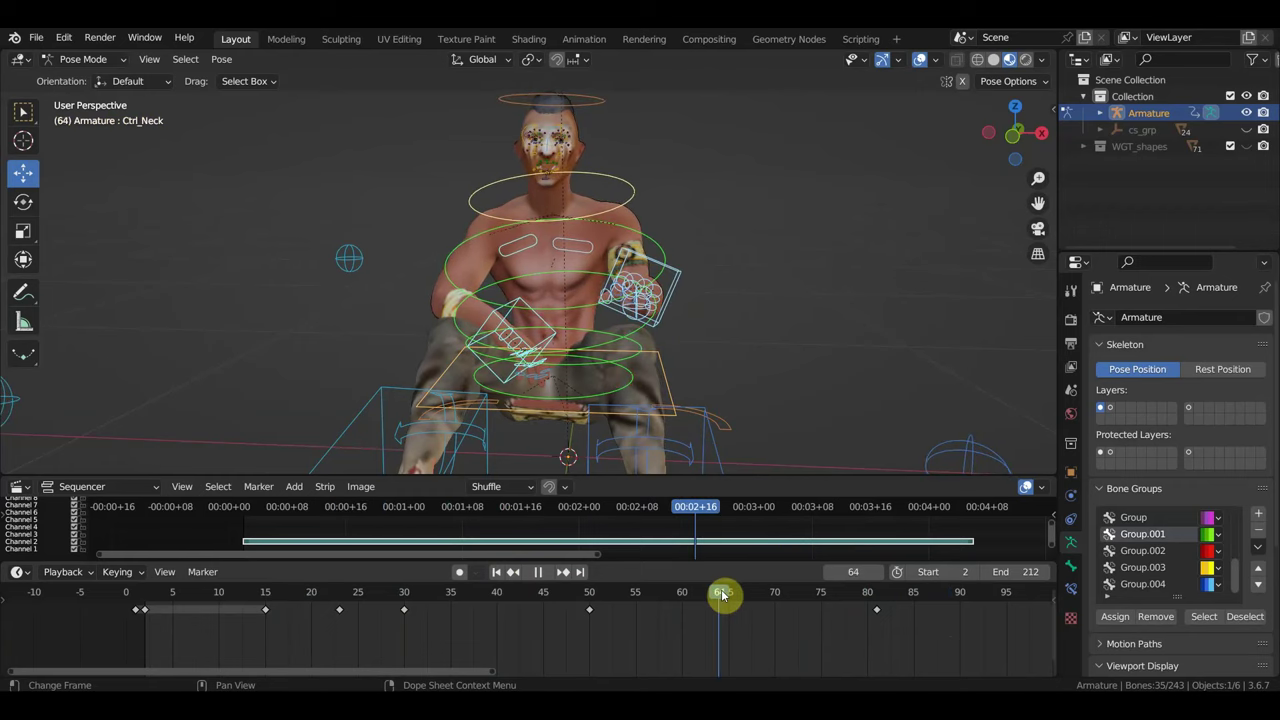
pyautogui.moveTo(734, 429)
pyautogui.mouseDown(button='middle')
pyautogui.moveTo(541, 421)
pyautogui.moveTo(543, 407)
pyautogui.mouseUp(button='middle')
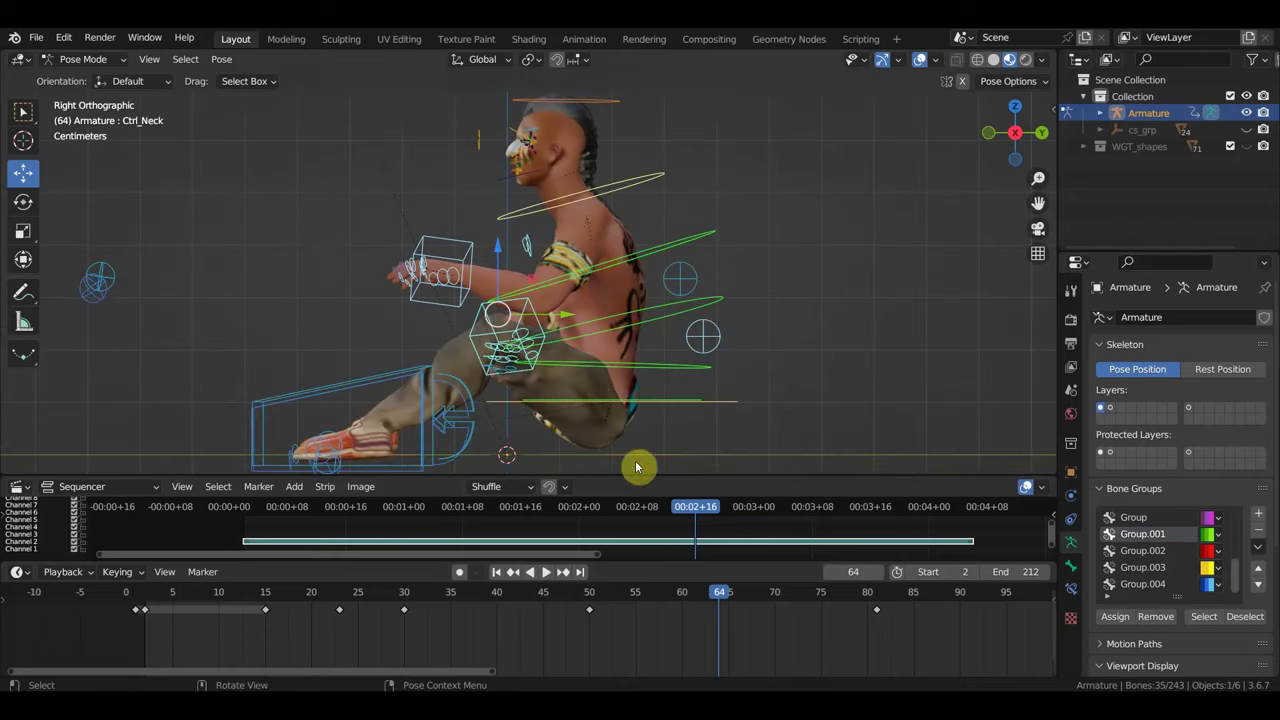
pyautogui.moveTo(716, 591)
pyautogui.mouseDown()
pyautogui.moveTo(591, 600)
pyautogui.moveTo(894, 628)
pyautogui.moveTo(728, 616)
pyautogui.mouseUp()
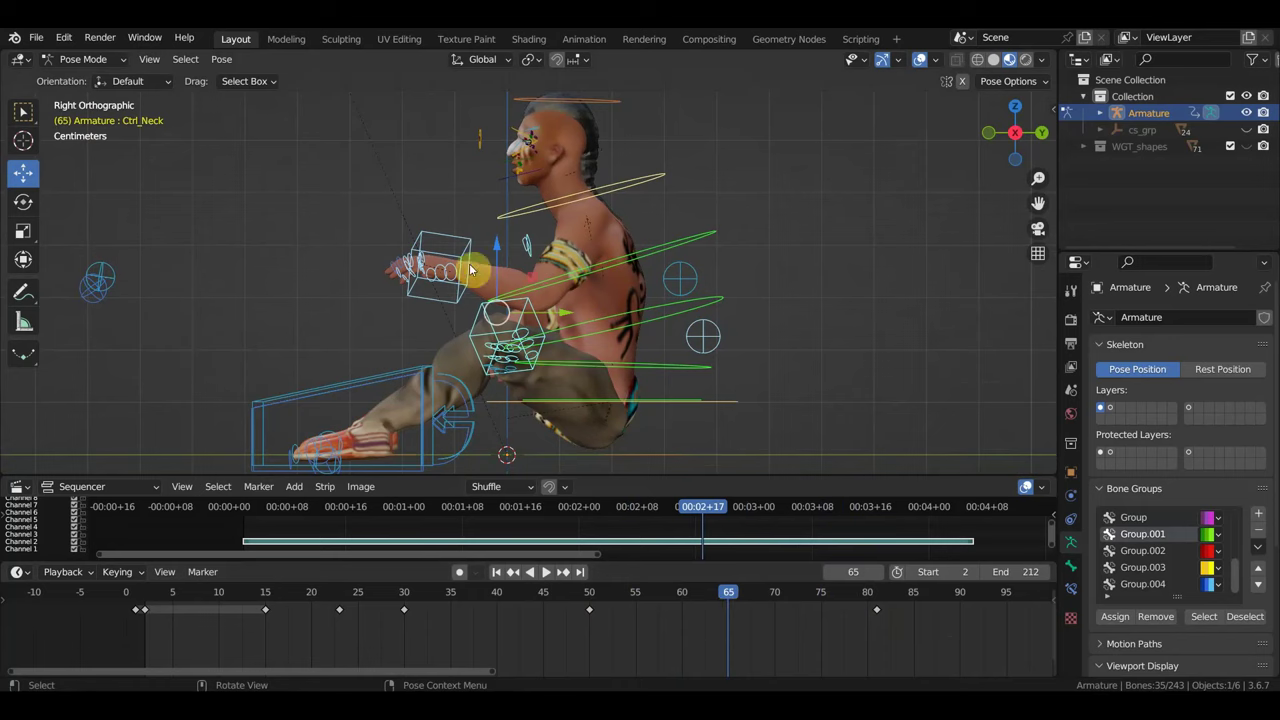
# - At frame 65, rotate the left hand IK control -34°, move its arm pole, and key the rig
pyautogui.click(498, 277)
pyautogui.press('r')
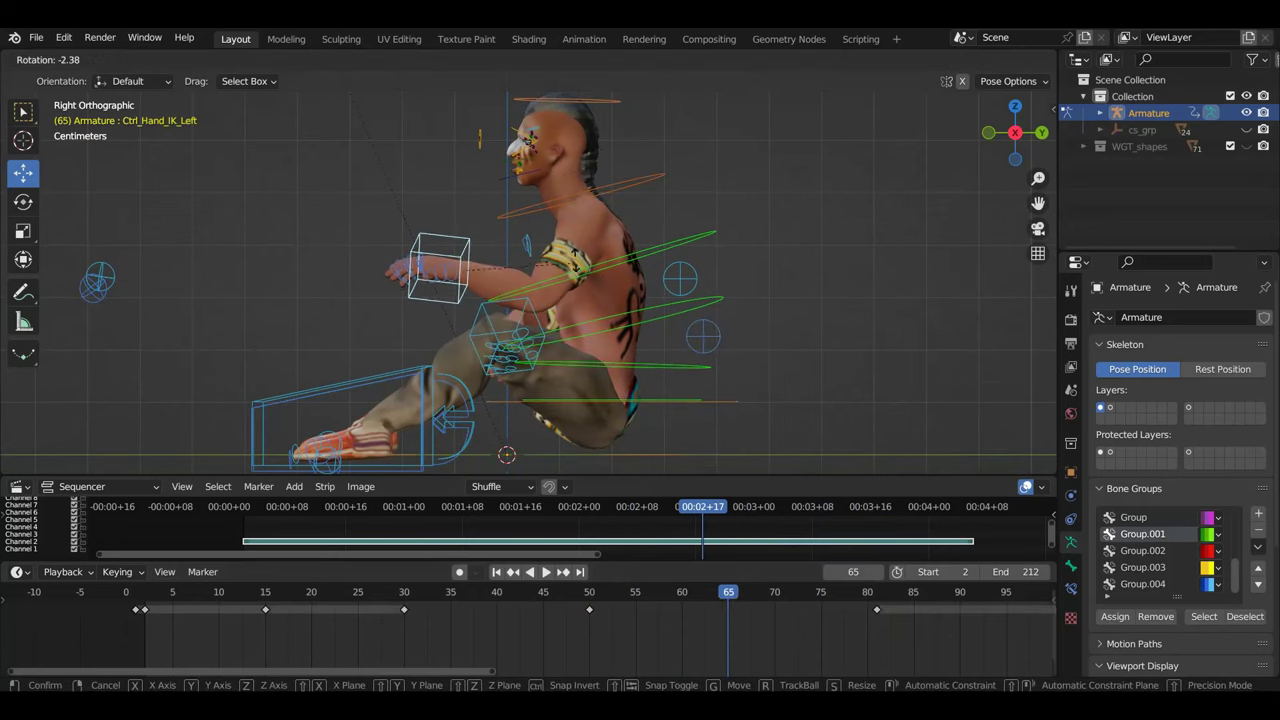
pyautogui.click(497, 236)
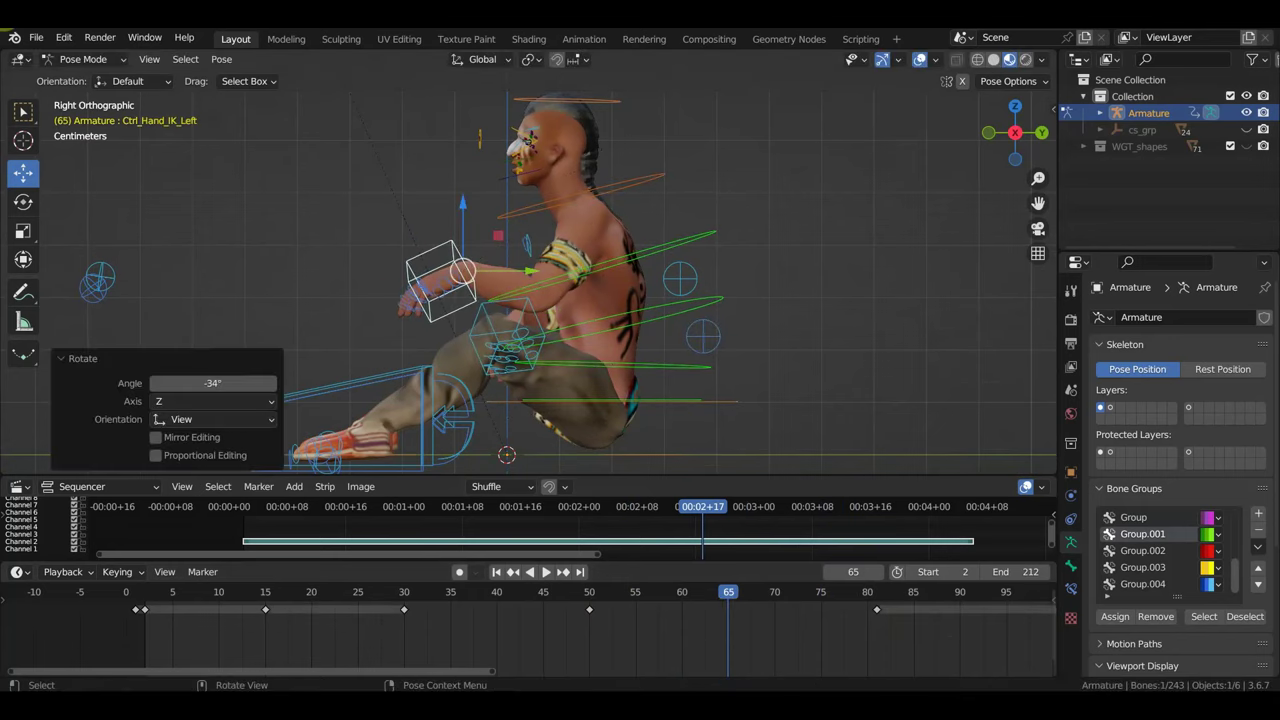
pyautogui.moveTo(667, 299)
pyautogui.mouseDown(button='middle')
pyautogui.moveTo(778, 316)
pyautogui.moveTo(777, 354)
pyautogui.moveTo(877, 363)
pyautogui.moveTo(789, 373)
pyautogui.mouseUp(button='middle')
pyautogui.click(748, 337)
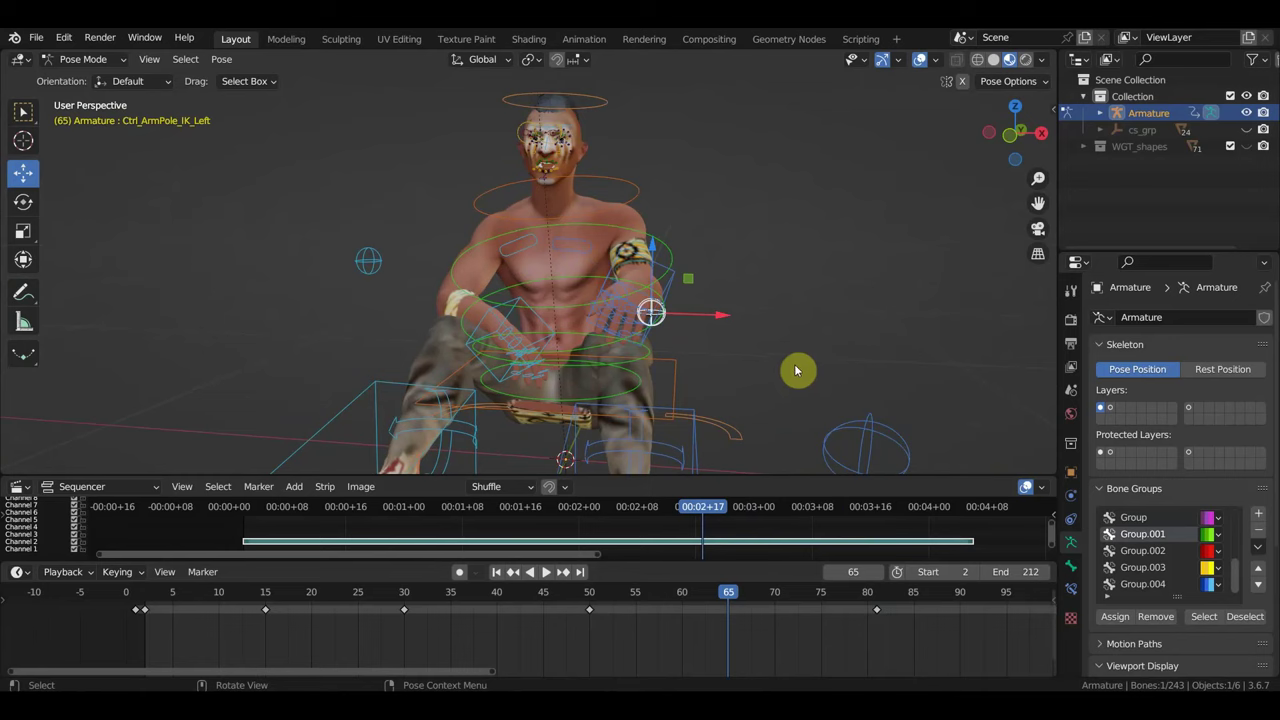
pyautogui.press('g')
pyautogui.click(816, 360)
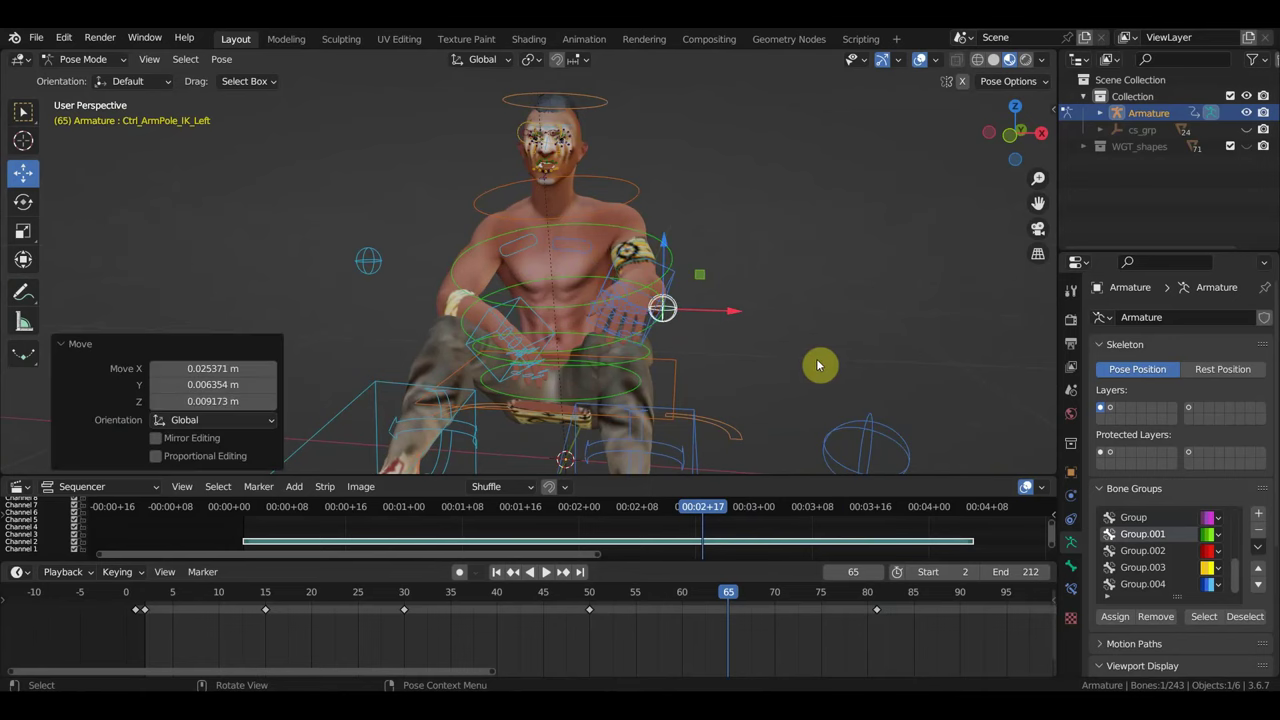
pyautogui.press('a')
pyautogui.press('i')
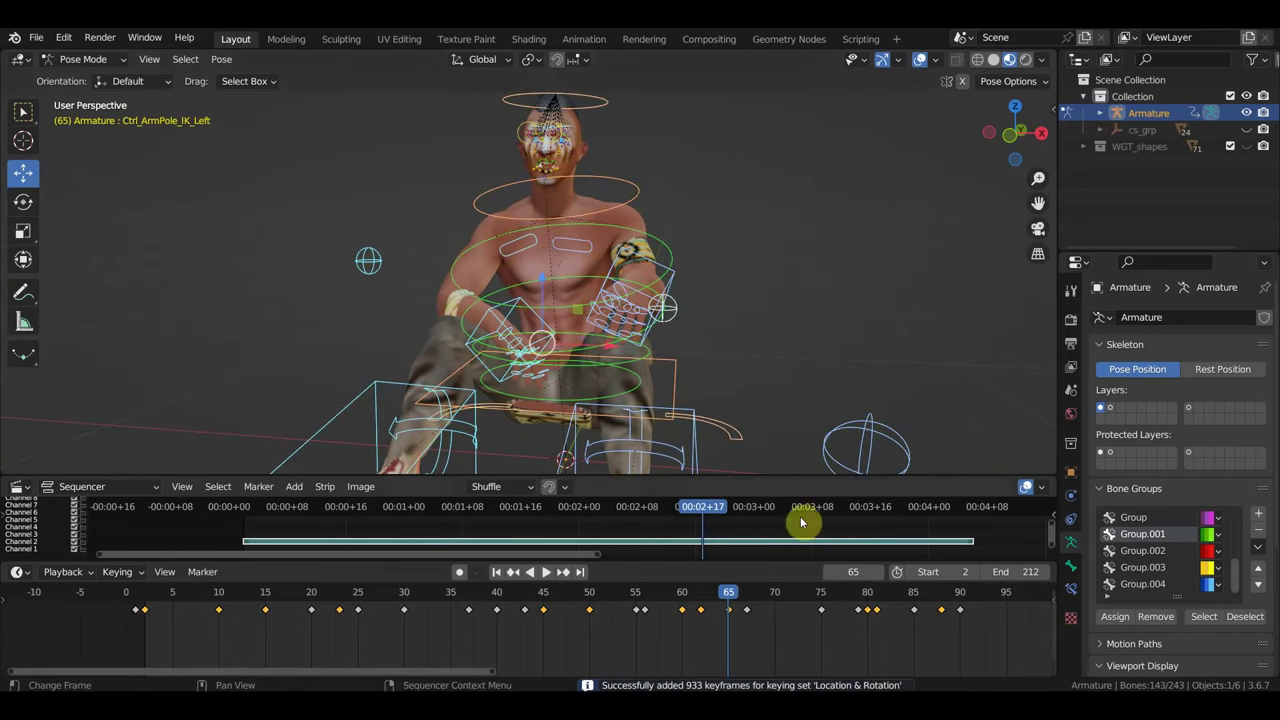
# - Play the animation in side view and stop at frame 81
pyautogui.moveTo(729, 594); pyautogui.dragTo(645, 598)
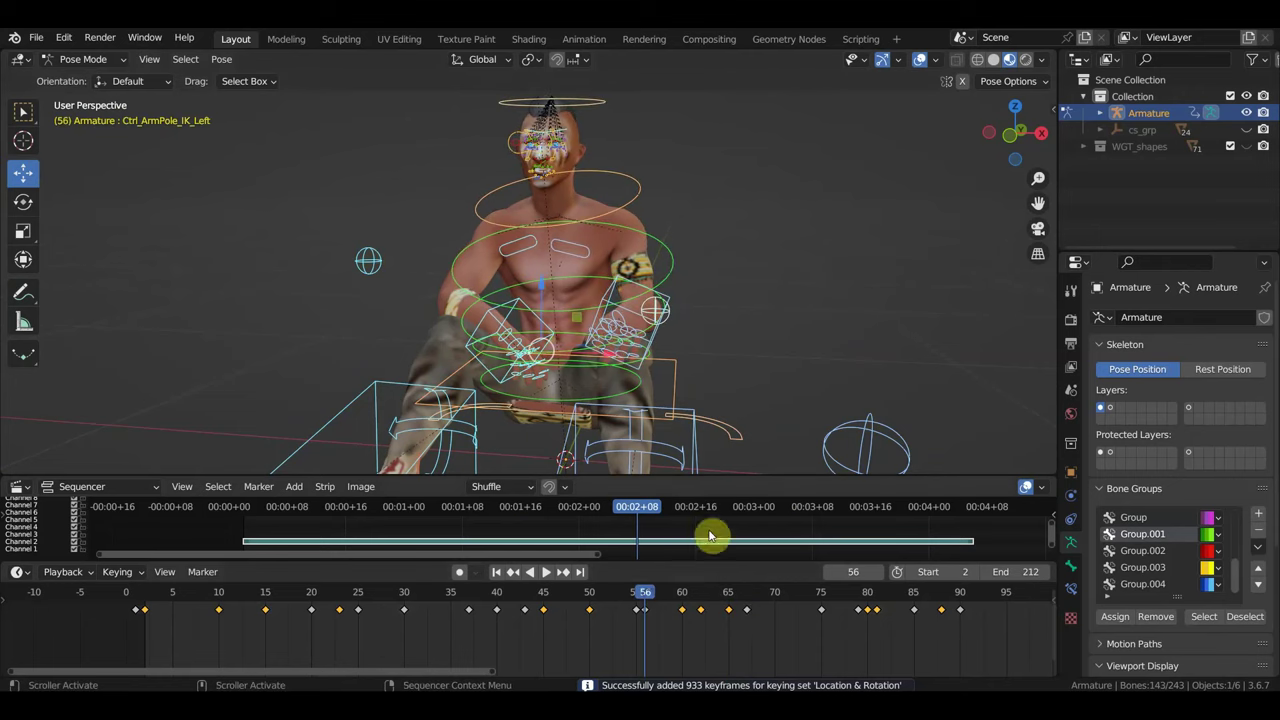
pyautogui.press('KP_3')
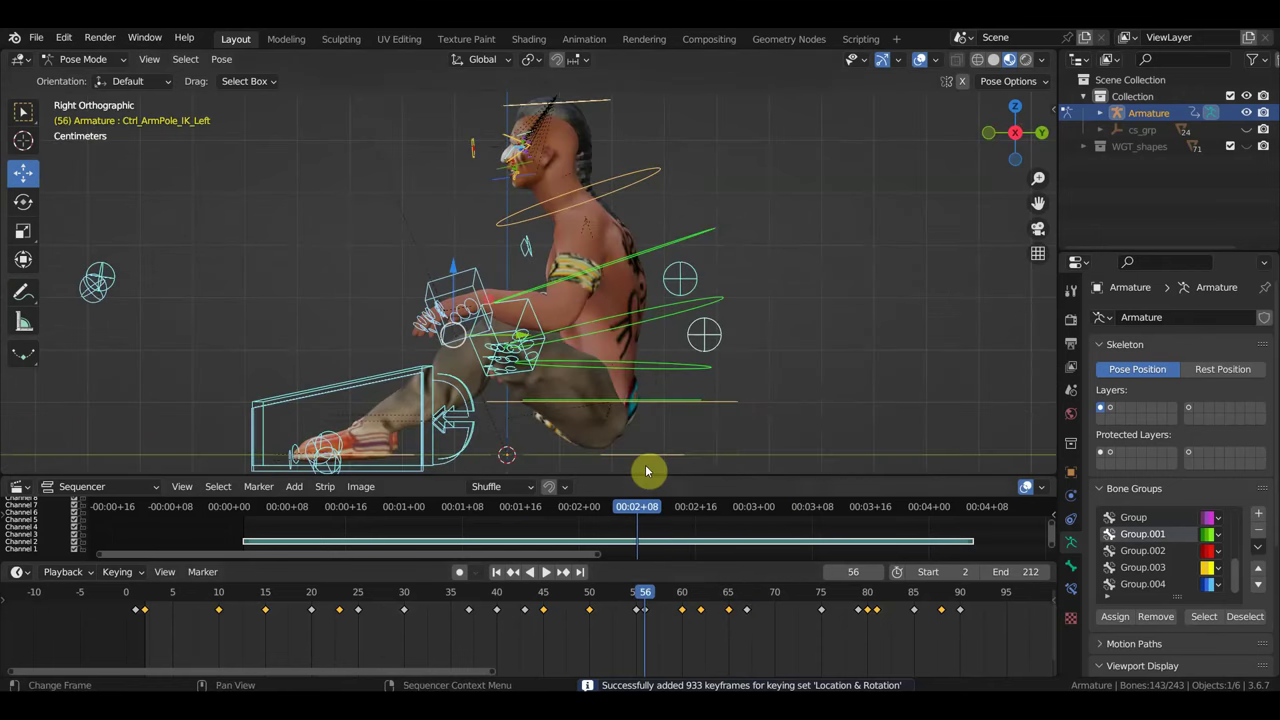
pyautogui.press('space')
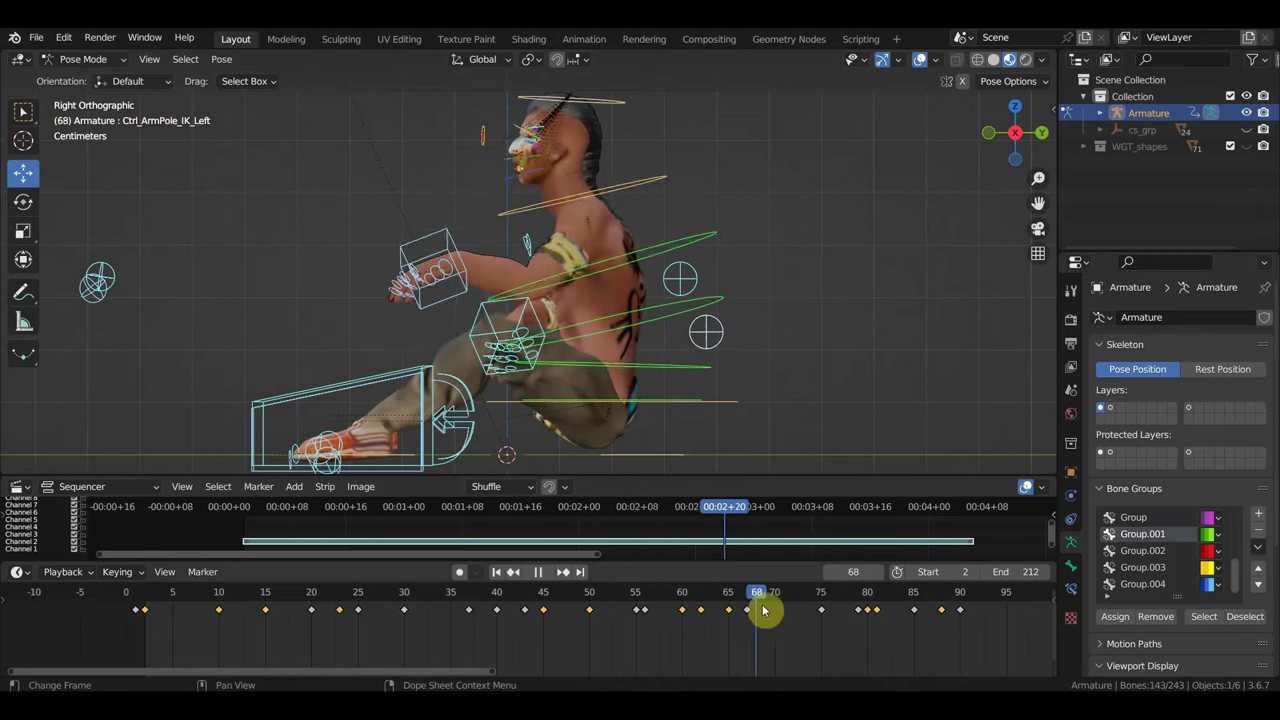
pyautogui.moveTo(820, 615); pyautogui.dragTo(880, 632)
pyautogui.press('space')
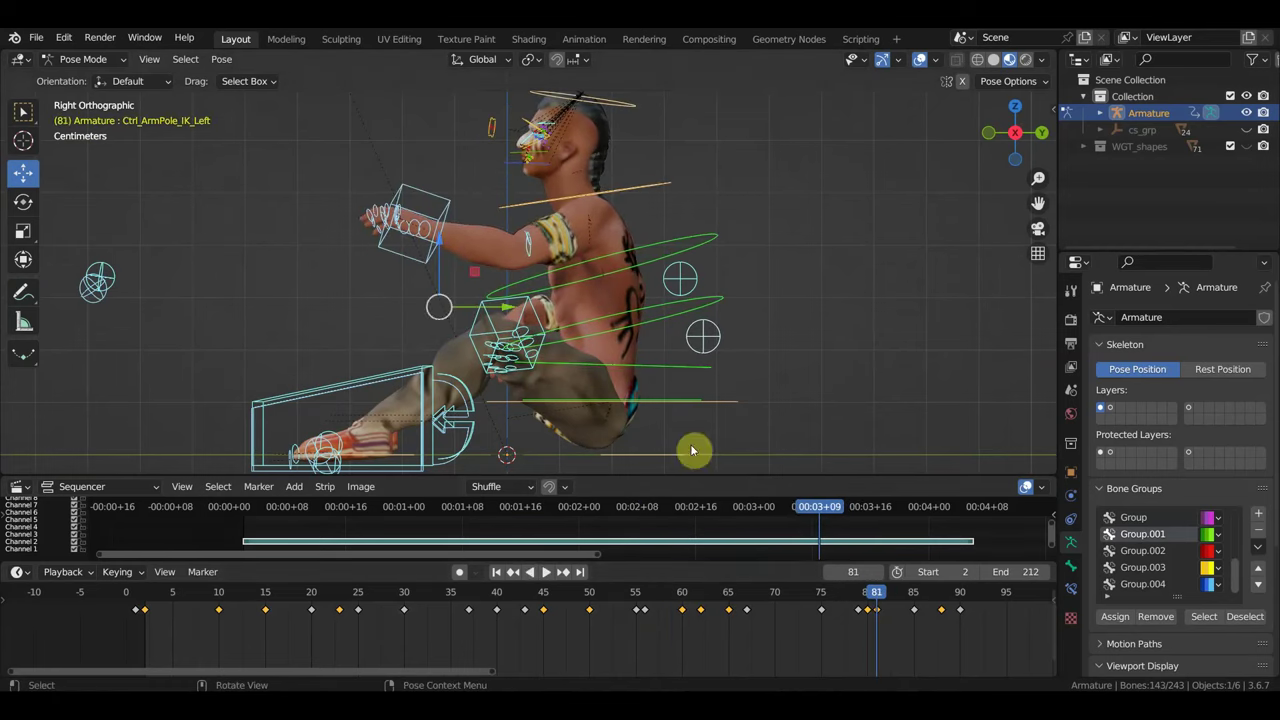
# - Turn the left hand IK control 18.5° and raise it at frame 81
pyautogui.click(447, 208)
pyautogui.press('r')
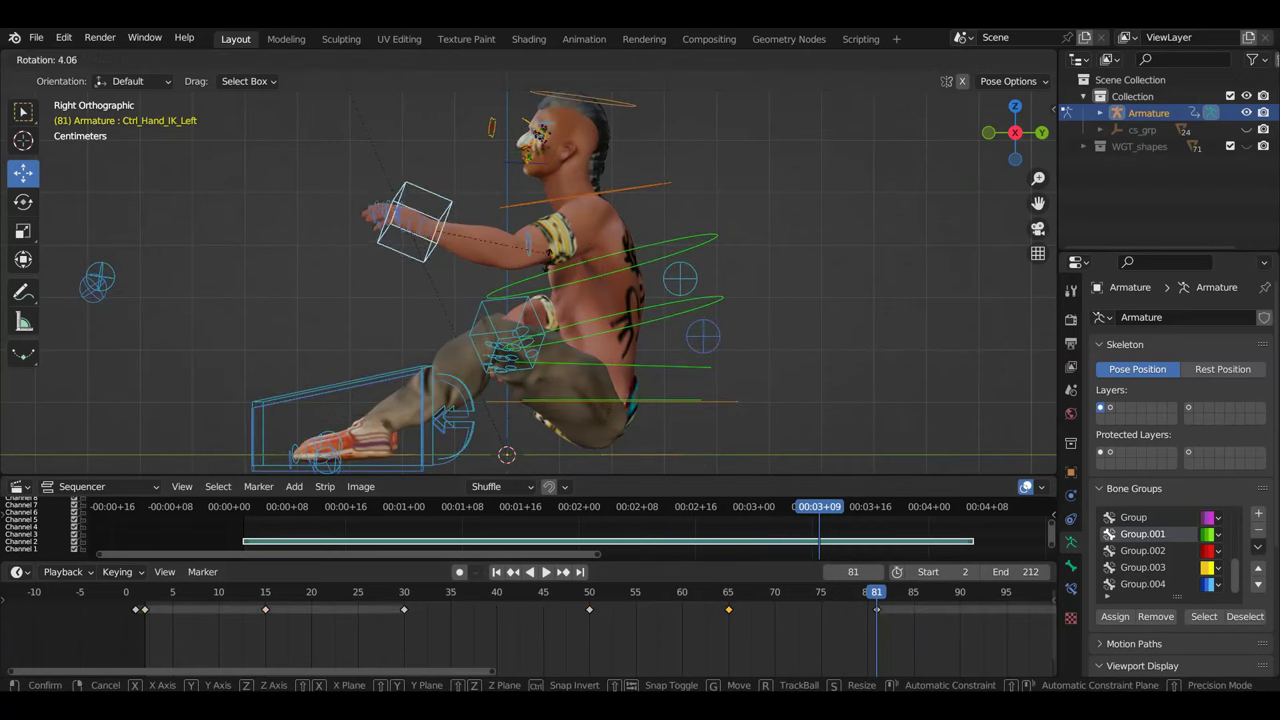
pyautogui.click(538, 287)
pyautogui.press('g')
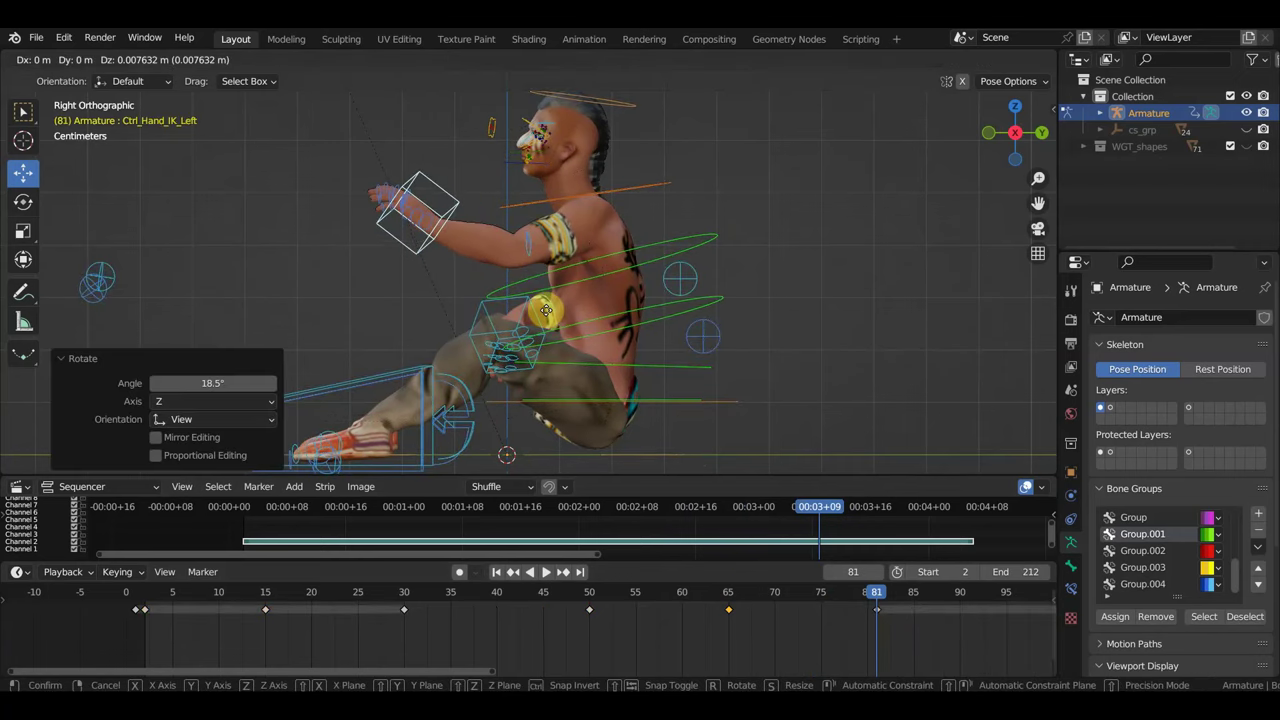
pyautogui.click(545, 288)
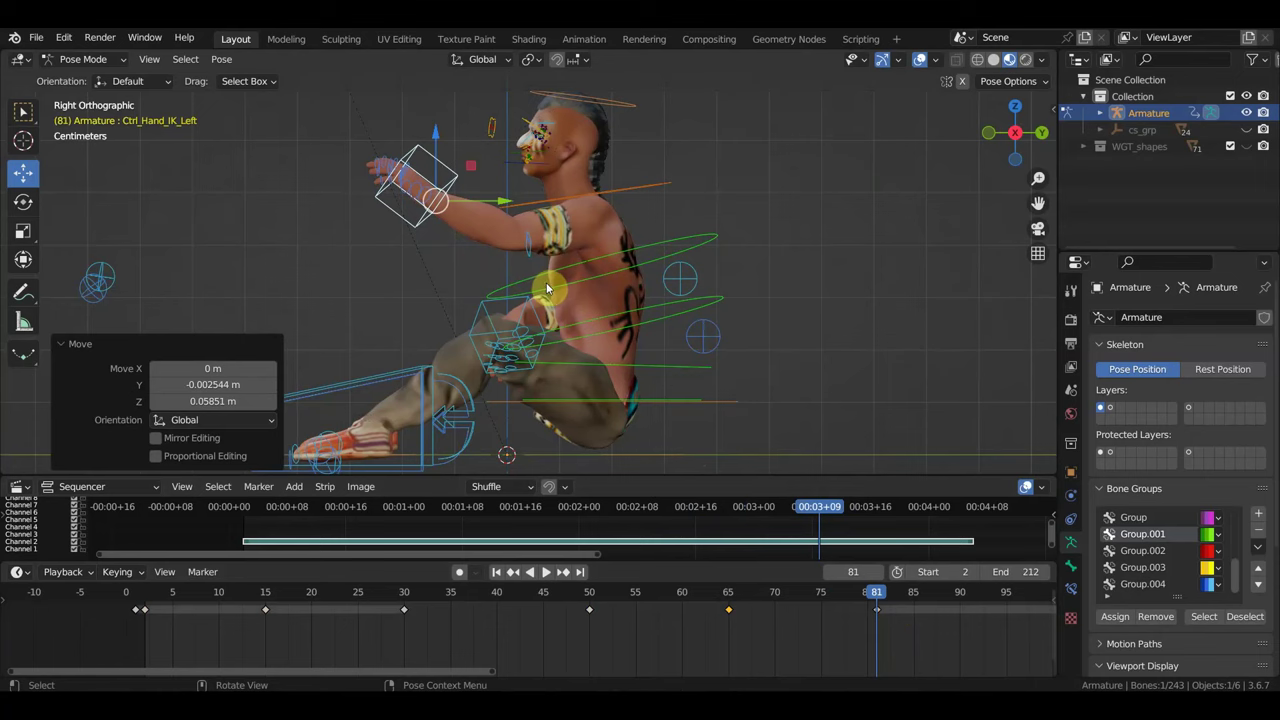
# - Key the whole rig at frame 81, then rotate the left hand control -19.9° at frame 65
pyautogui.press('a')
pyautogui.press('i')
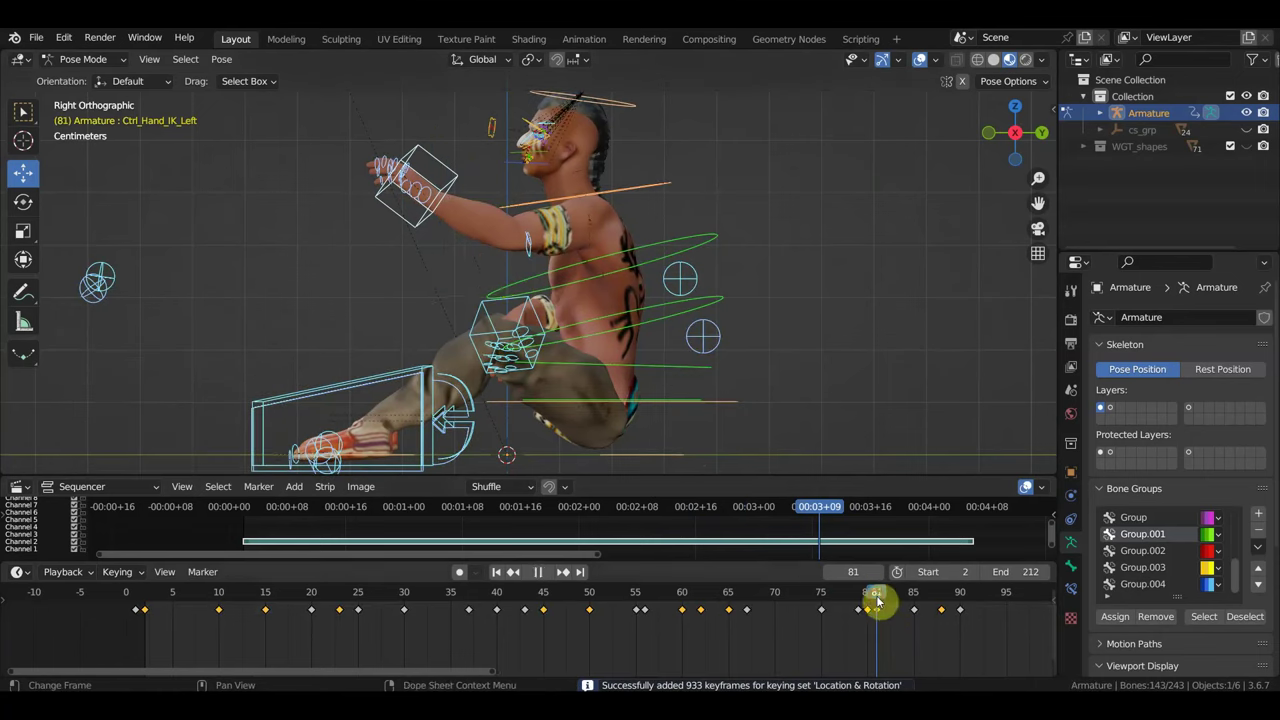
pyautogui.moveTo(877, 600)
pyautogui.mouseDown()
pyautogui.moveTo(600, 595)
pyautogui.moveTo(877, 594)
pyautogui.moveTo(774, 602)
pyautogui.moveTo(867, 602)
pyautogui.moveTo(729, 590)
pyautogui.mouseUp()
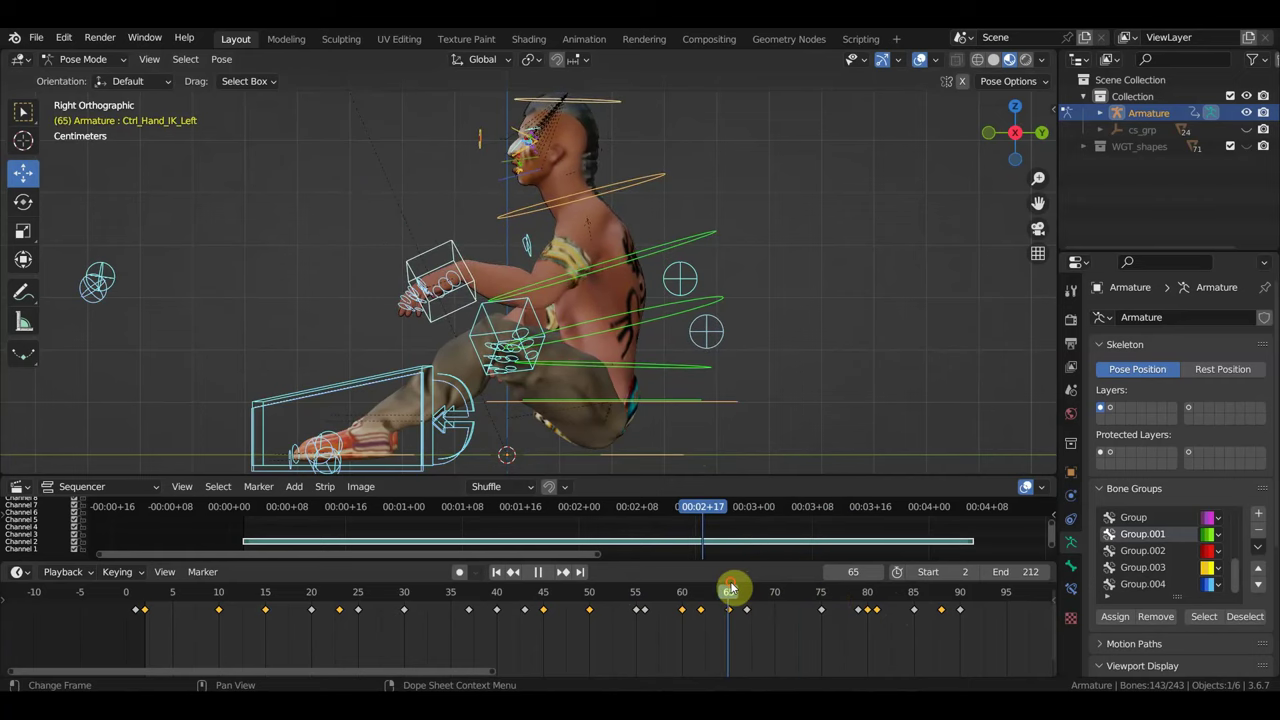
pyautogui.click(453, 250)
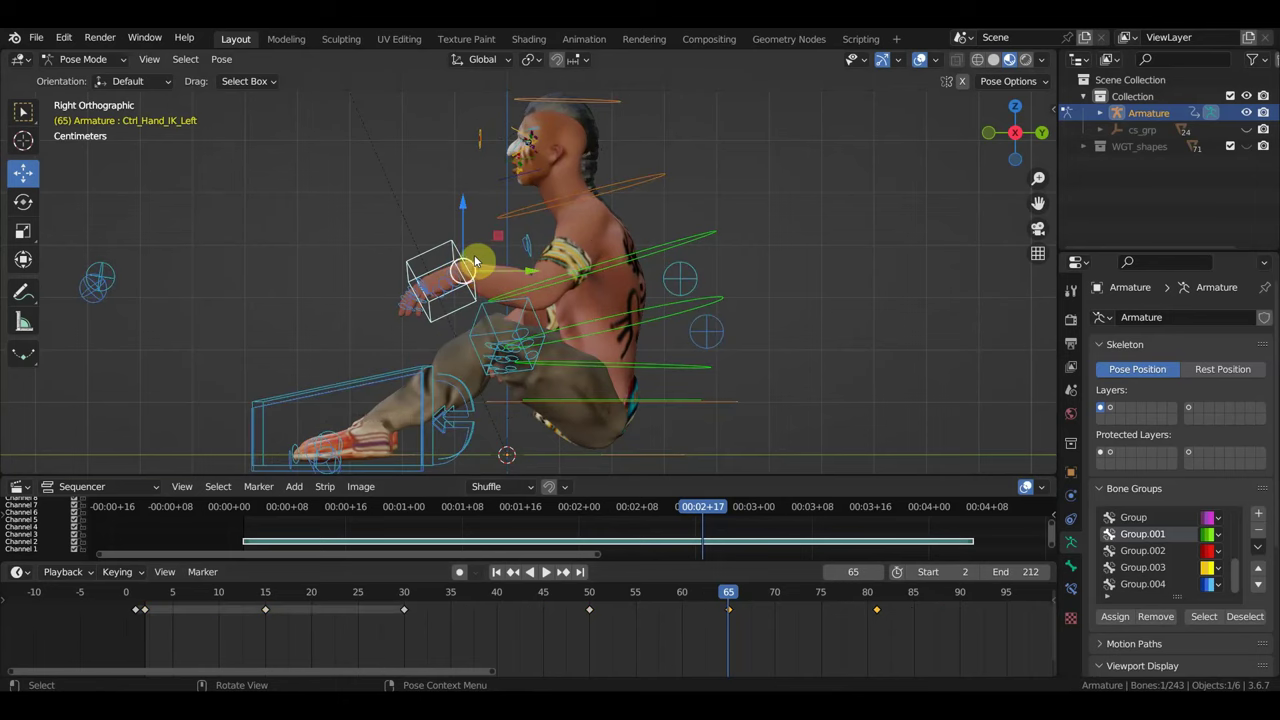
pyautogui.press('r')
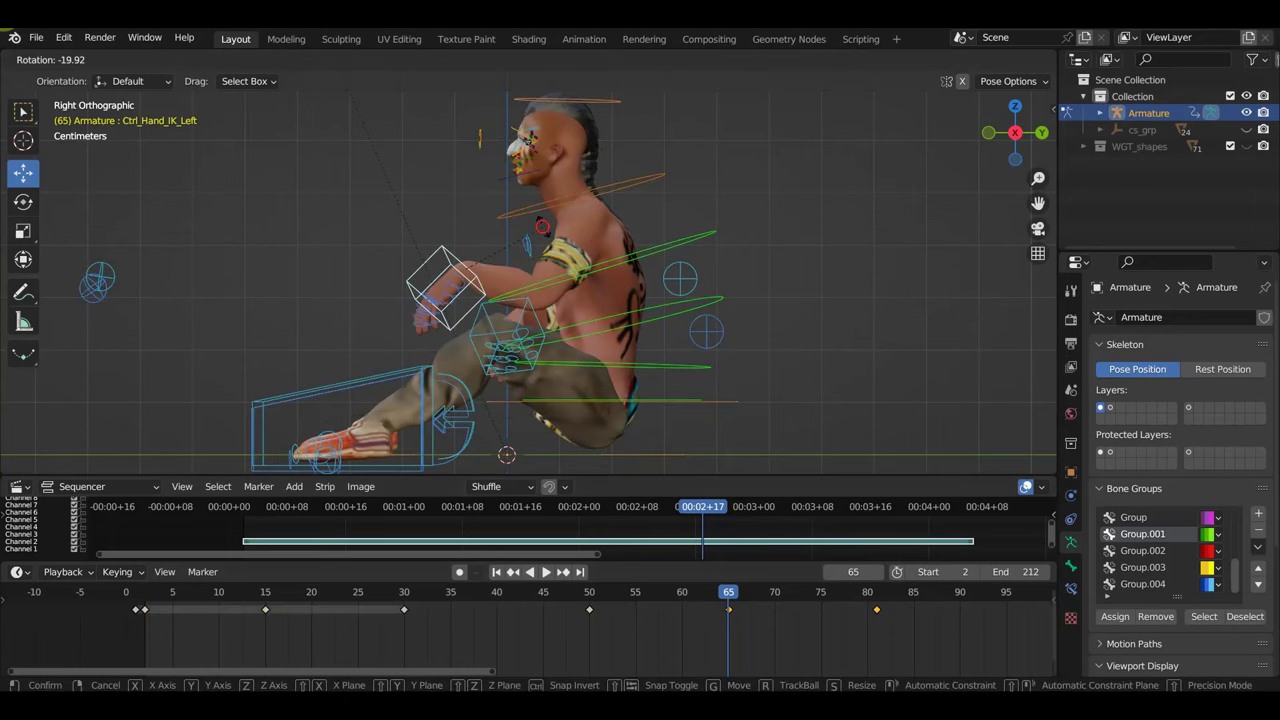
pyautogui.click(542, 236)
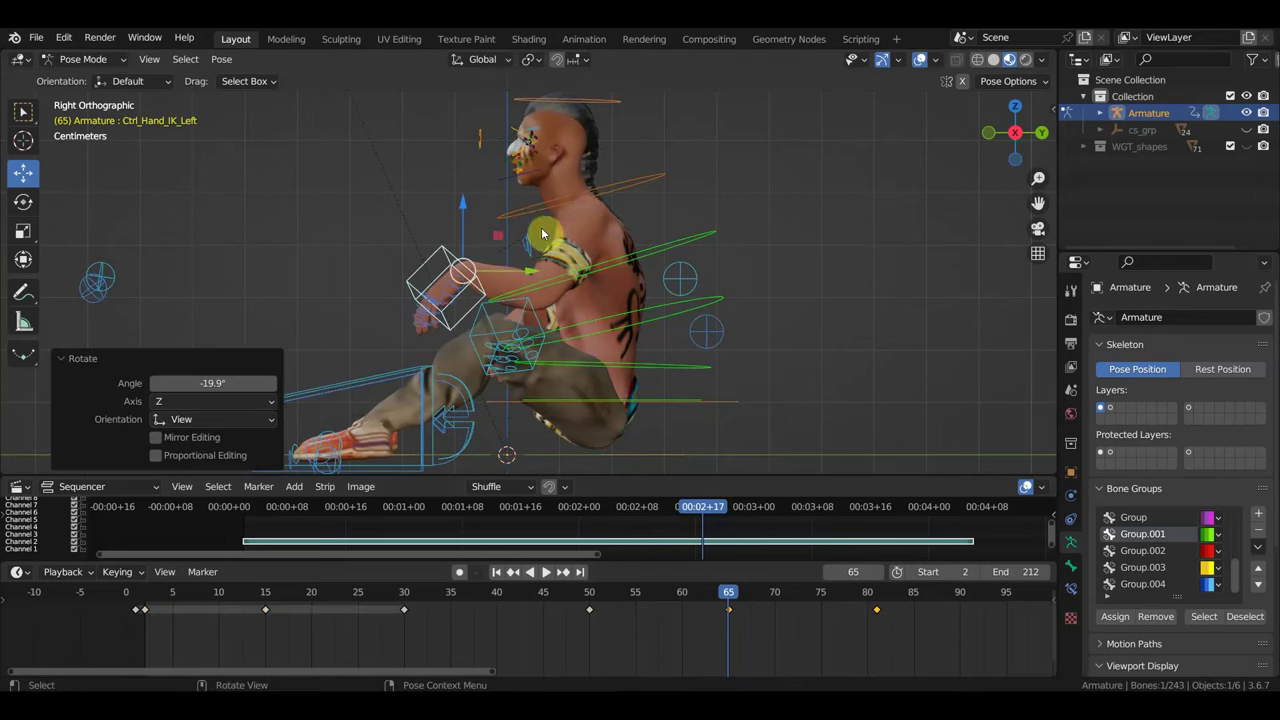
# - Curl the left hand's fingers, rotating them 6.58° and then -32.6°
pyautogui.keyDown('shift'); pyautogui.click(418, 326); pyautogui.keyUp('shift')
pyautogui.press('r')
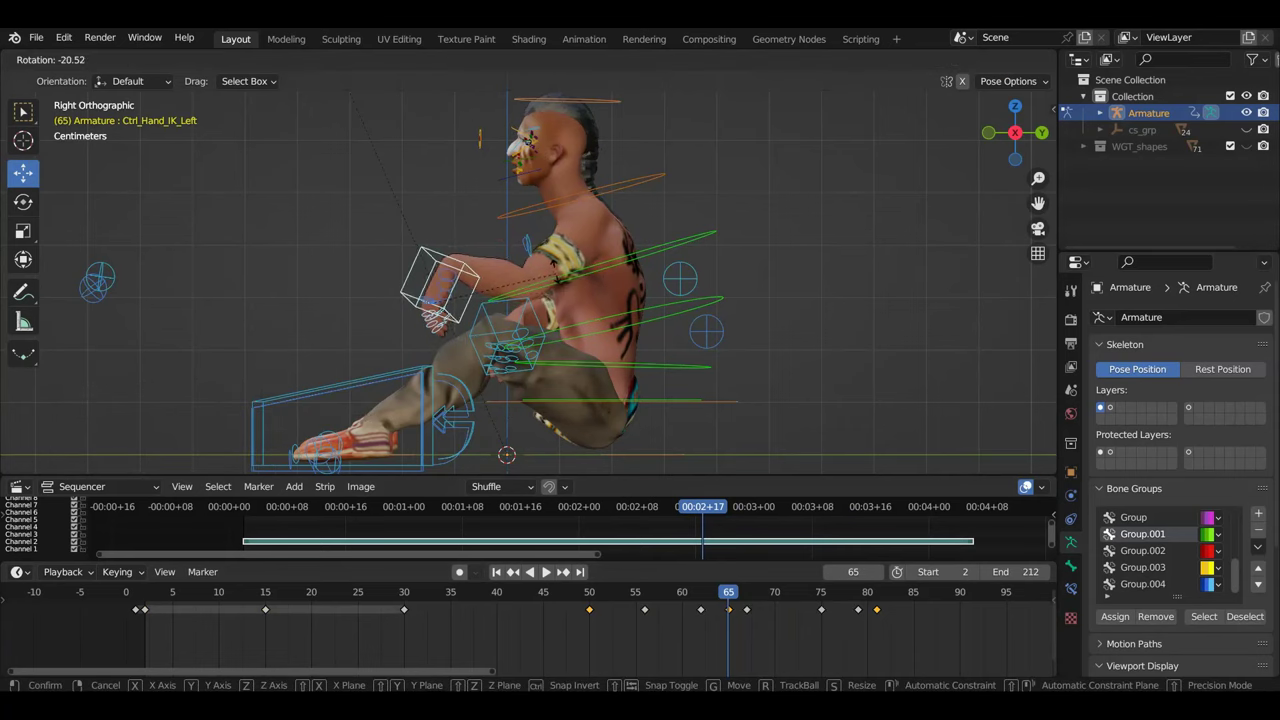
pyautogui.click(575, 336)
pyautogui.scroll(1, 405, 358)
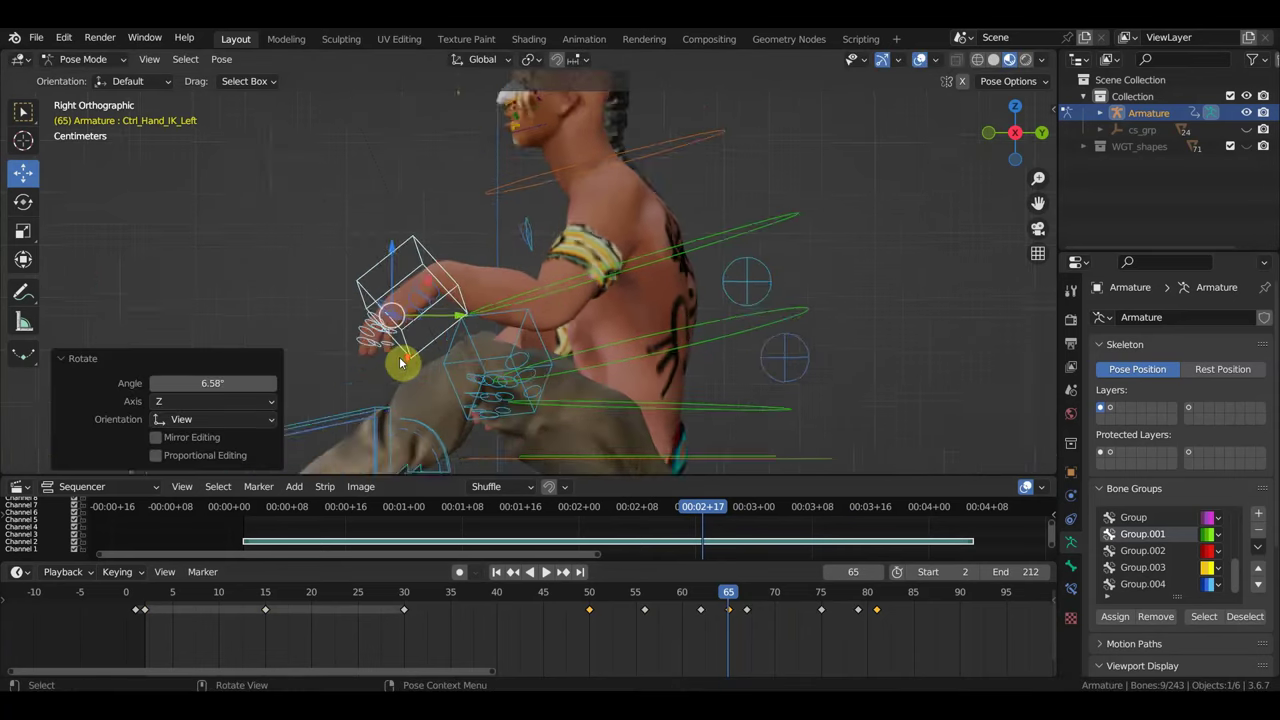
pyautogui.scroll(2, 420, 355)
pyautogui.scroll(1, 430, 300)
pyautogui.keyDown('shift'); pyautogui.click(440, 236); pyautogui.keyUp('shift')
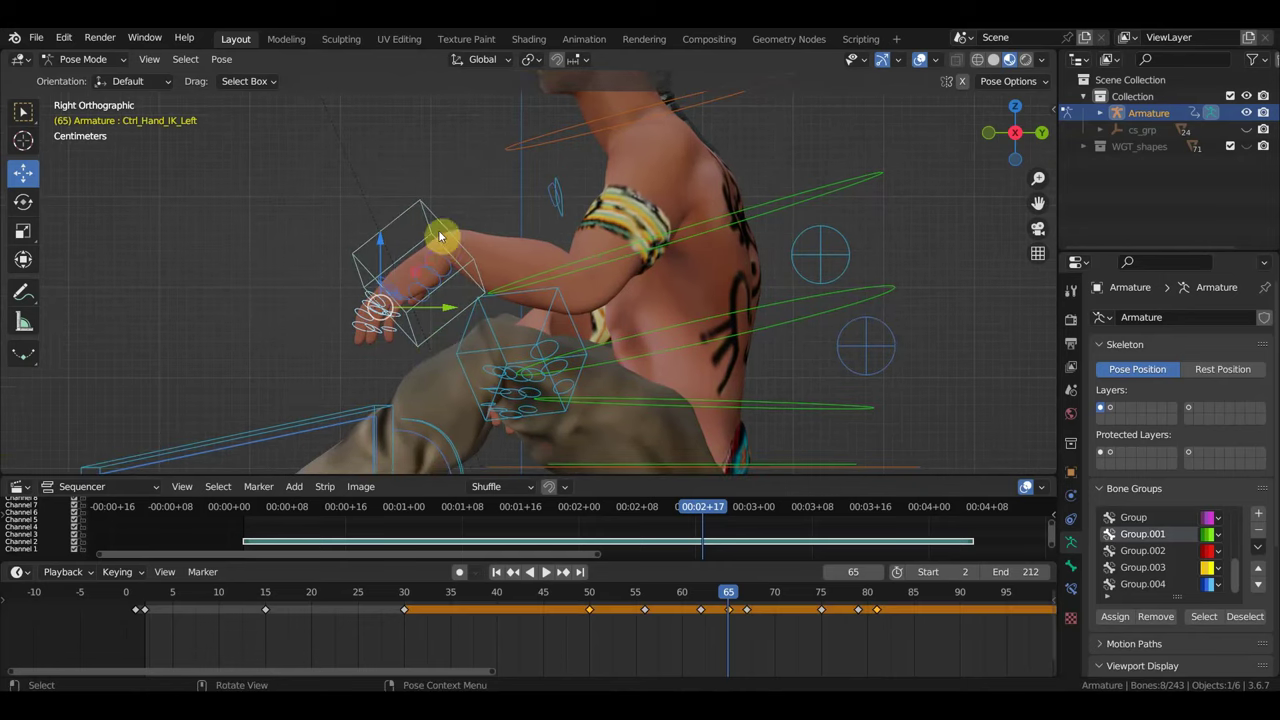
pyautogui.press('r')
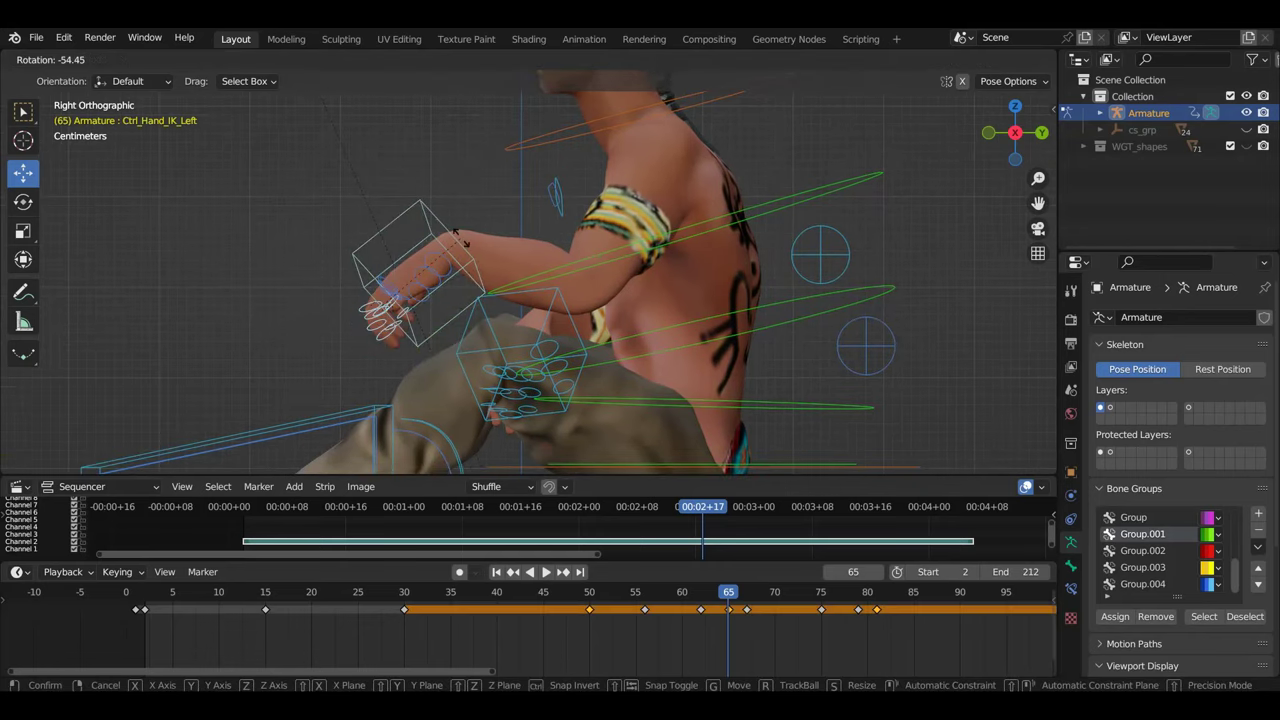
pyautogui.click(473, 291)
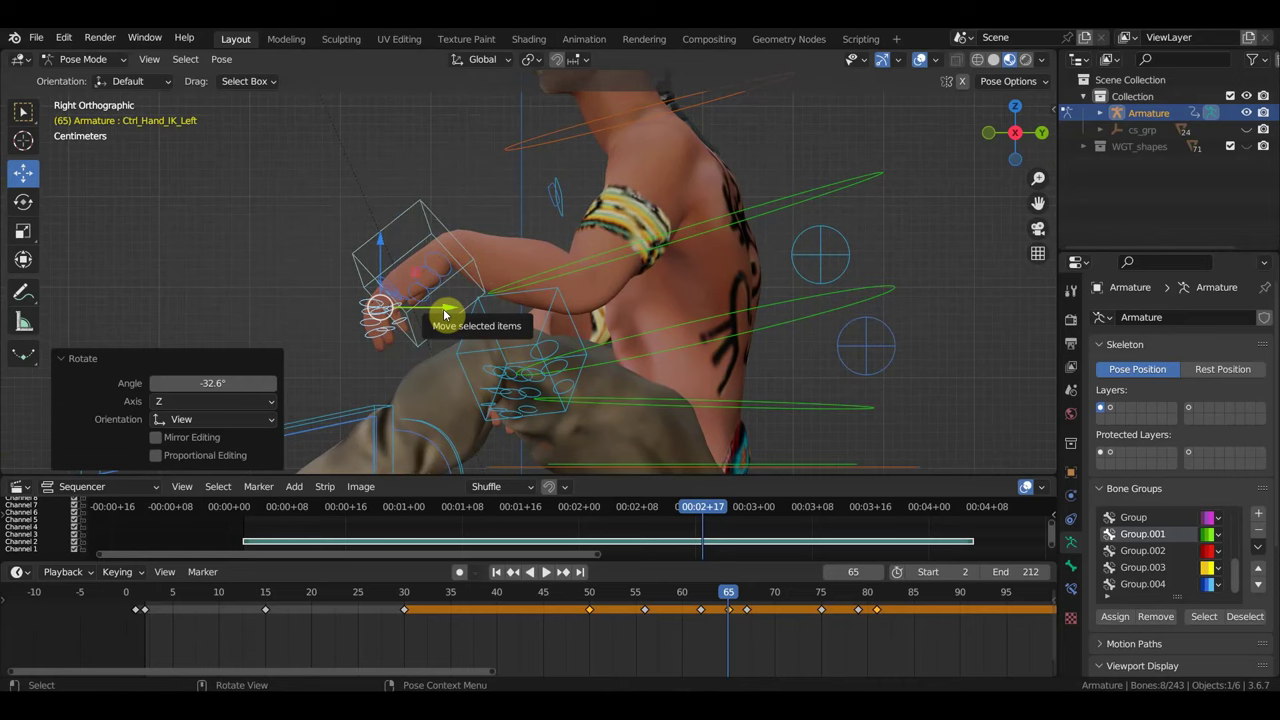
# - Key location and rotation for the whole rig at frame 65
pyautogui.press('a')
pyautogui.press('i')
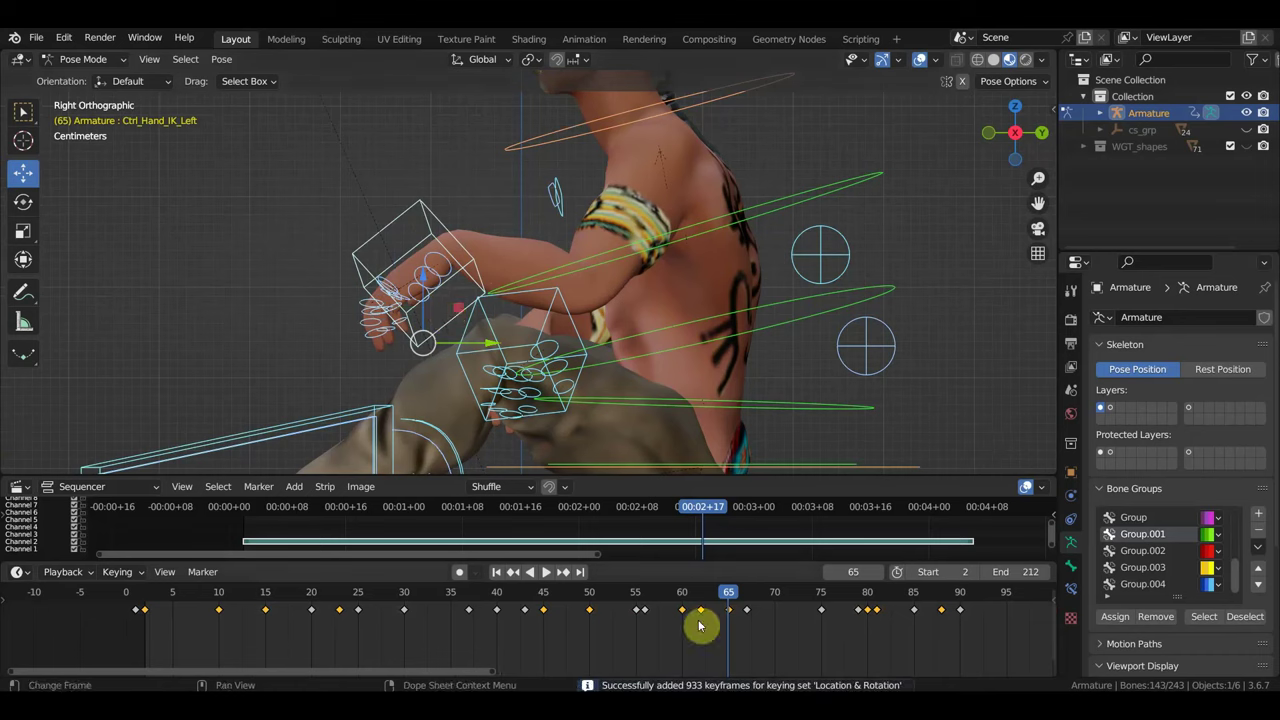
pyautogui.moveTo(717, 598)
pyautogui.mouseDown()
pyautogui.moveTo(545, 572)
pyautogui.moveTo(786, 583)
pyautogui.moveTo(843, 600)
pyautogui.mouseUp()
# - Play back the motion, frame the head, and move to frame 82
pyautogui.click(545, 571)
pyautogui.press('space')
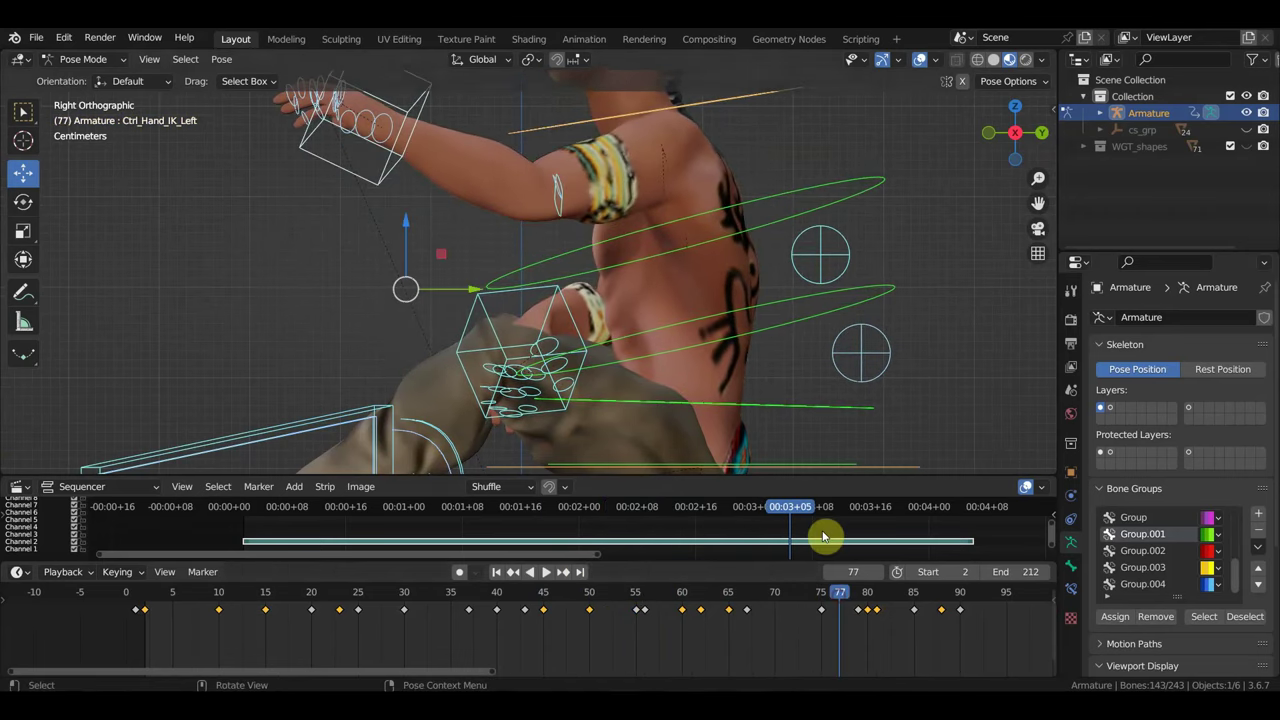
pyautogui.keyDown('shift'); pyautogui.moveTo(757, 314); pyautogui.dragTo(783, 459, button='middle'); pyautogui.keyUp('shift')
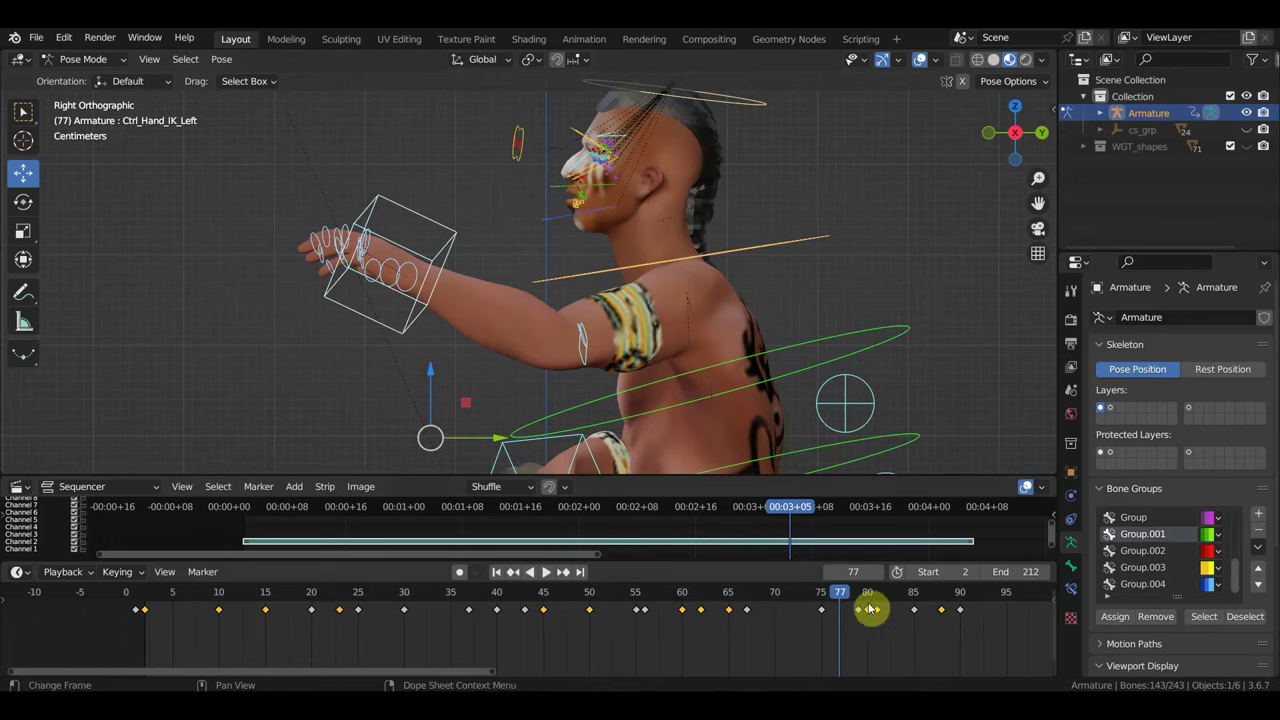
pyautogui.moveTo(871, 603); pyautogui.dragTo(884, 600)
# - Rotate the box-selected left hand controls 59.6°, shift them slightly, and rotate them further
pyautogui.moveTo(309, 191); pyautogui.dragTo(355, 240)
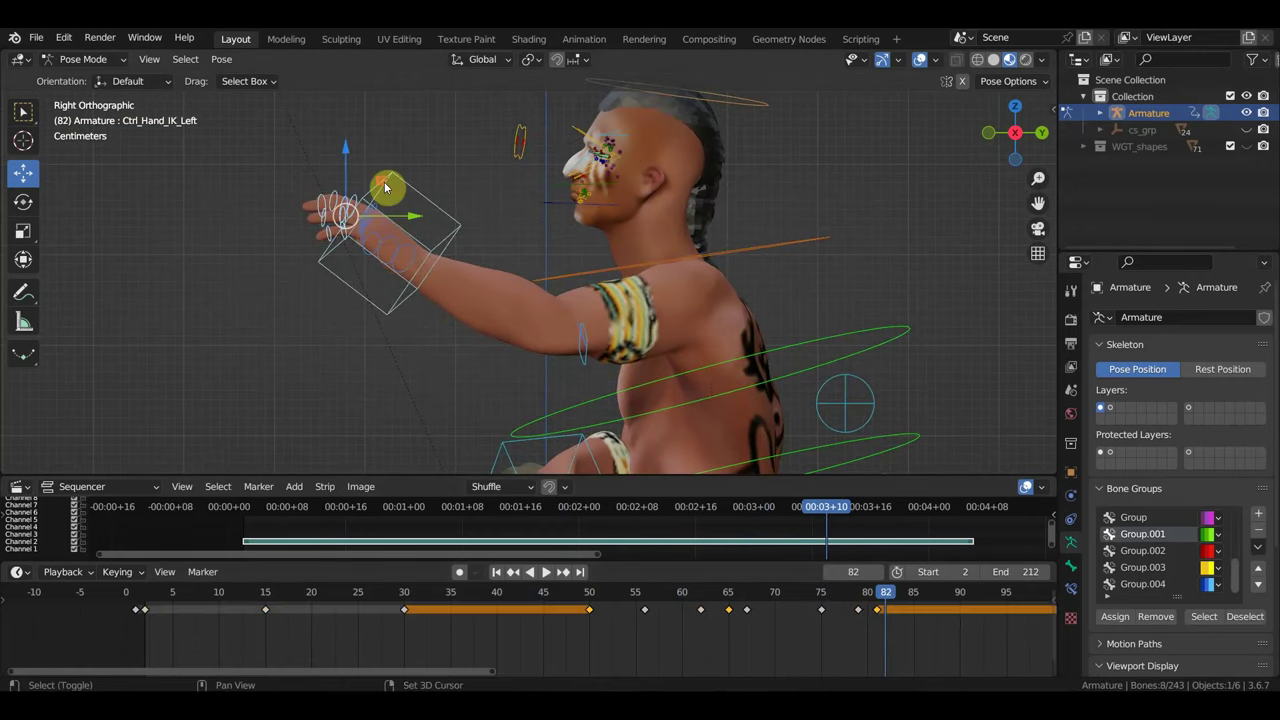
pyautogui.press('r')
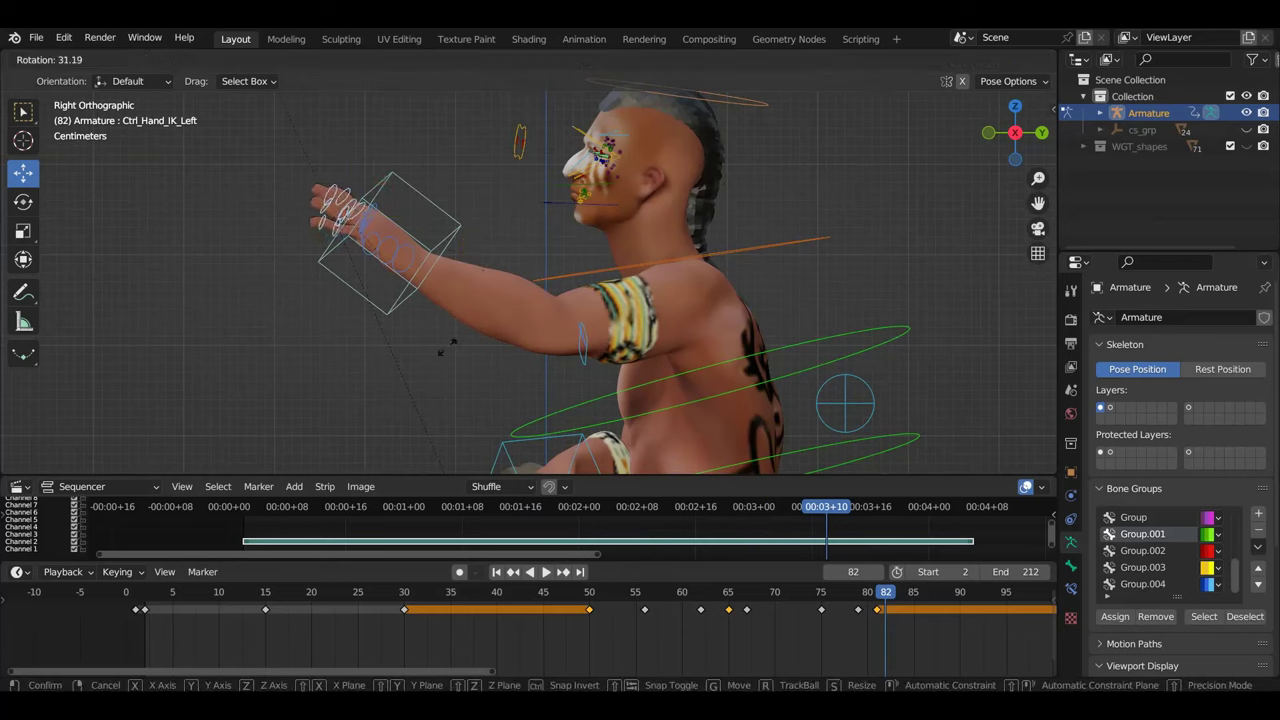
pyautogui.click(388, 355)
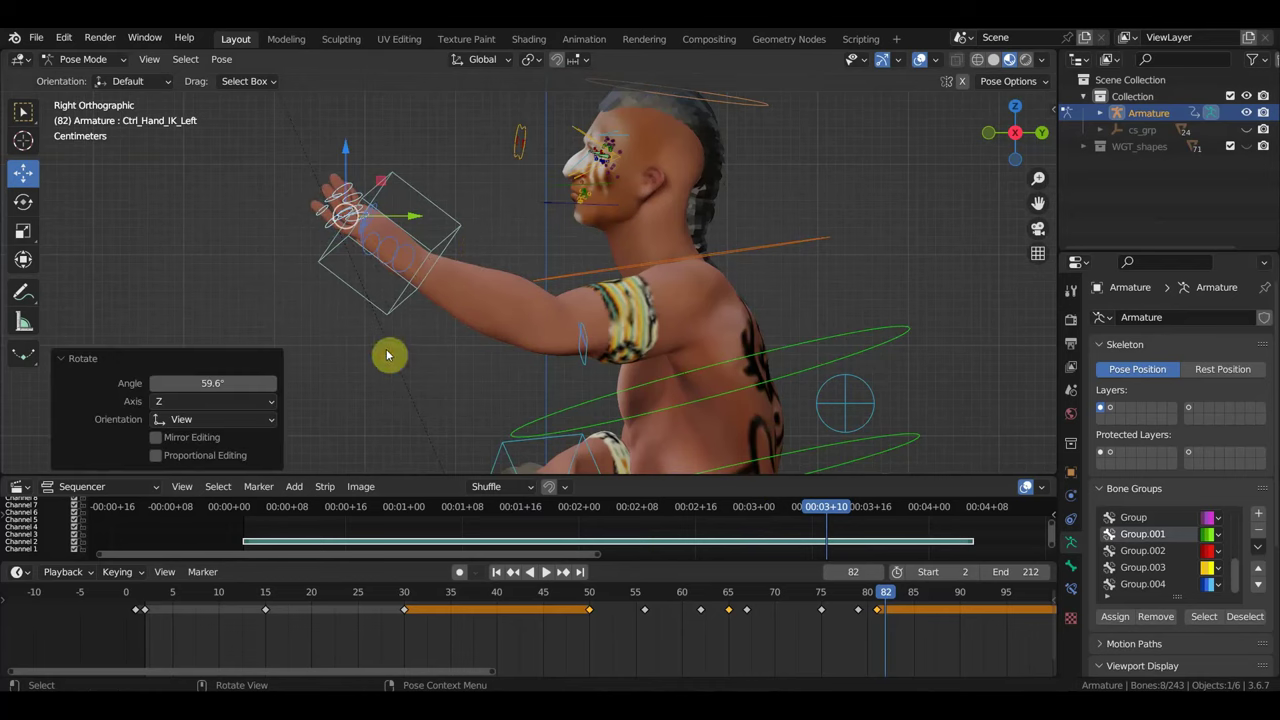
pyautogui.press('g')
pyautogui.click(459, 289)
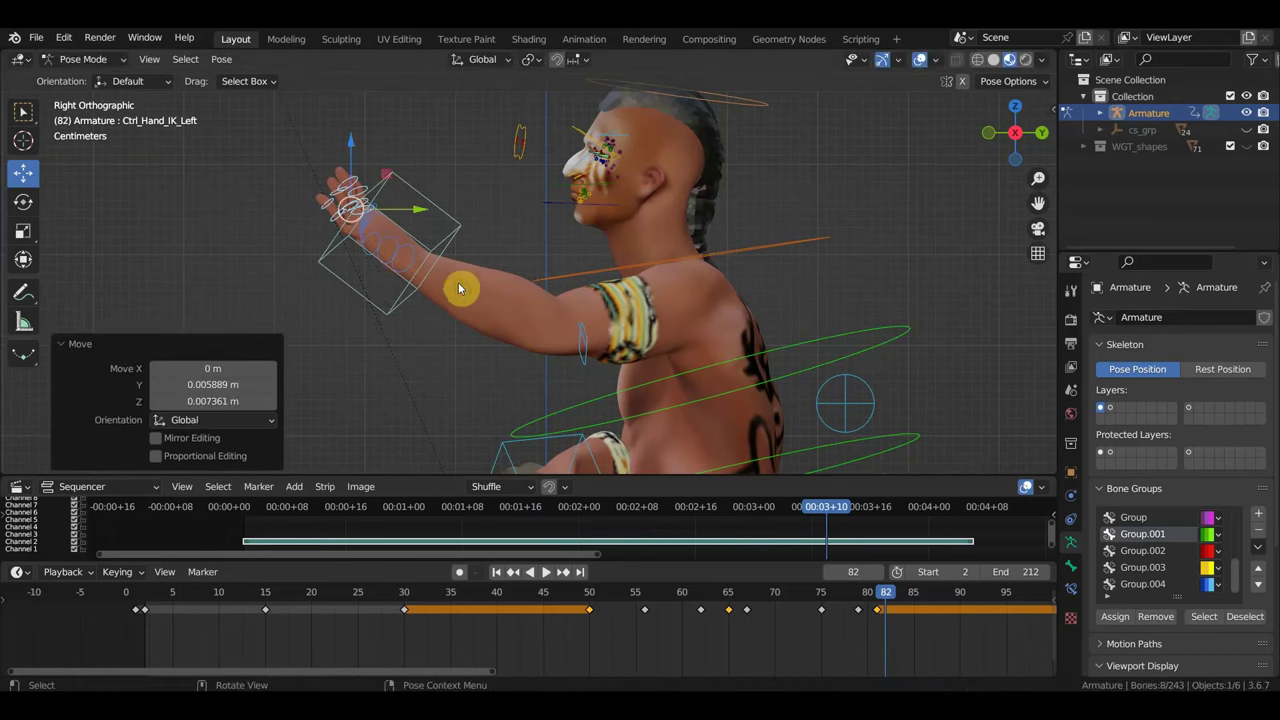
pyautogui.press('r')
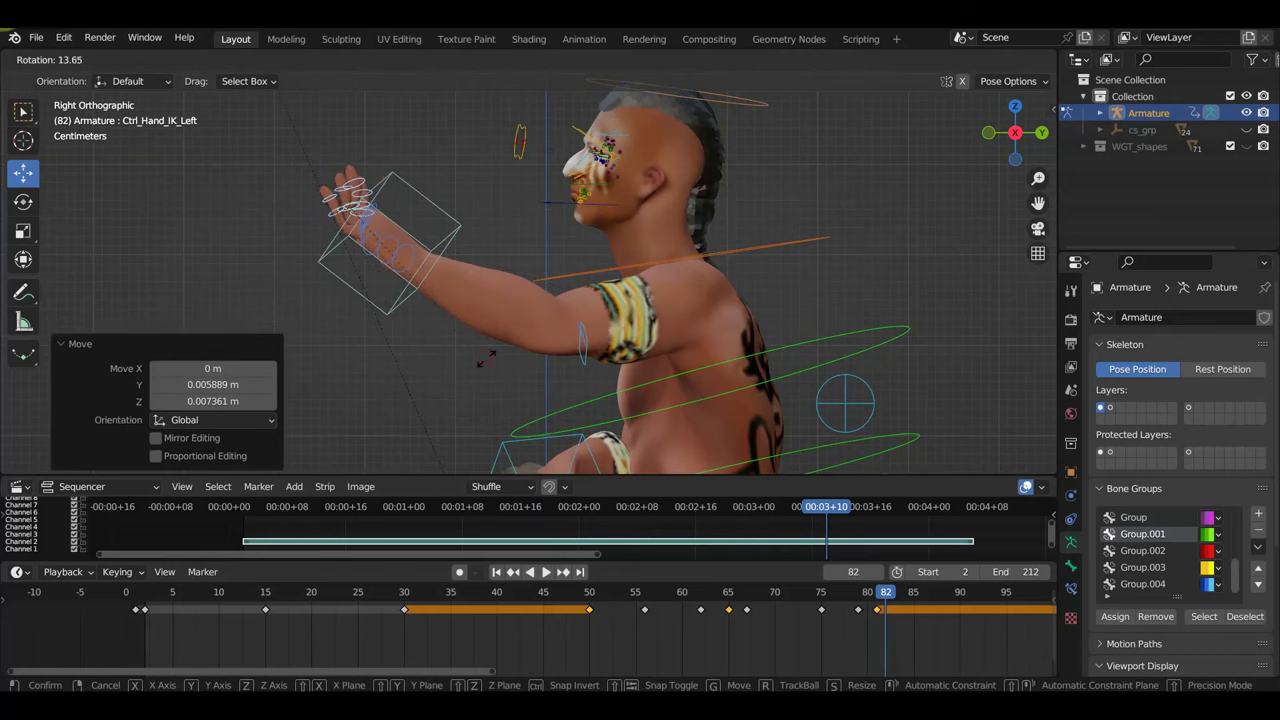
pyautogui.click(485, 358)
pyautogui.moveTo(485, 358); pyautogui.dragTo(686, 380, button='middle')
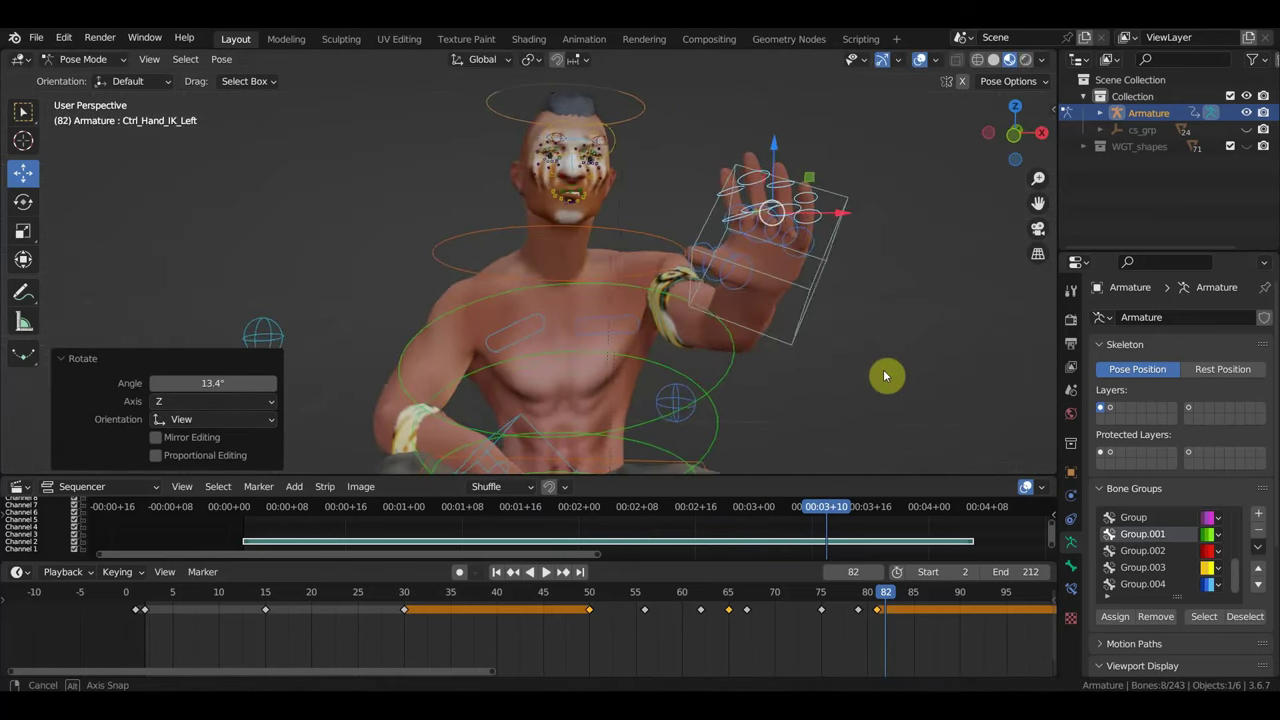
pyautogui.press('r')
pyautogui.click(862, 428)
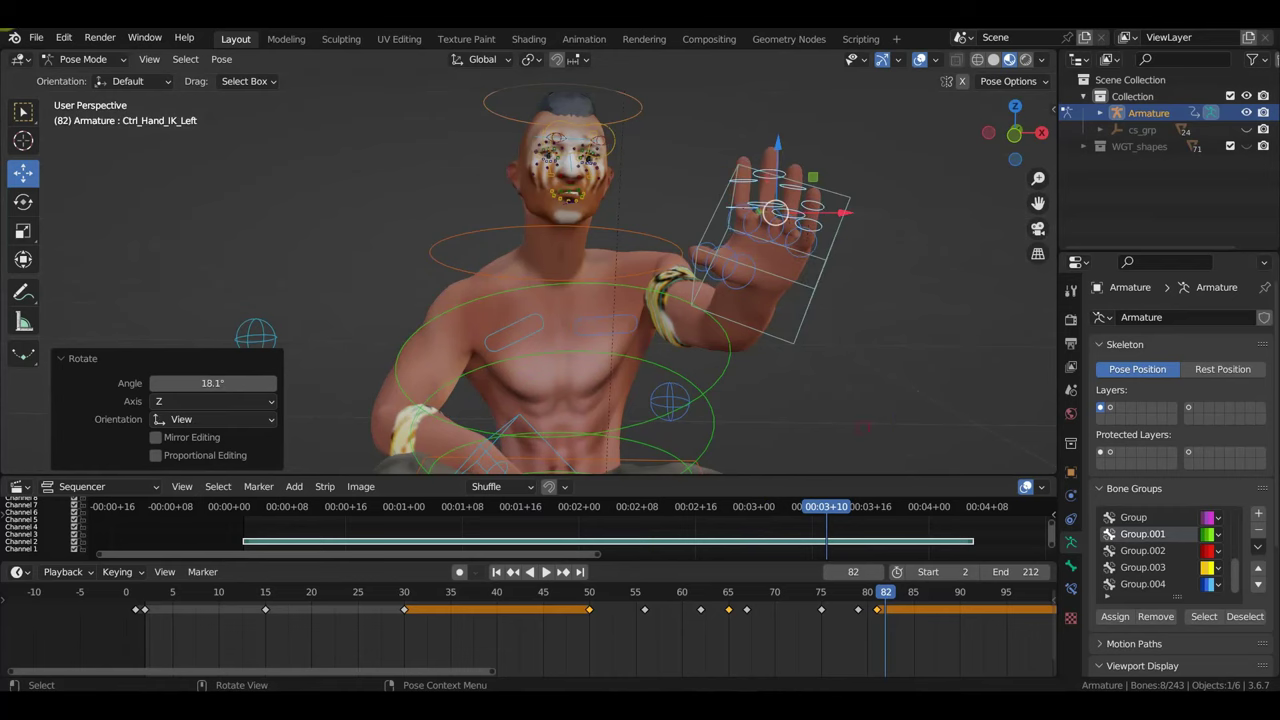
# - In Right Ortho view, key location and rotation for the whole rig at frame 82
pyautogui.press('KP_3')
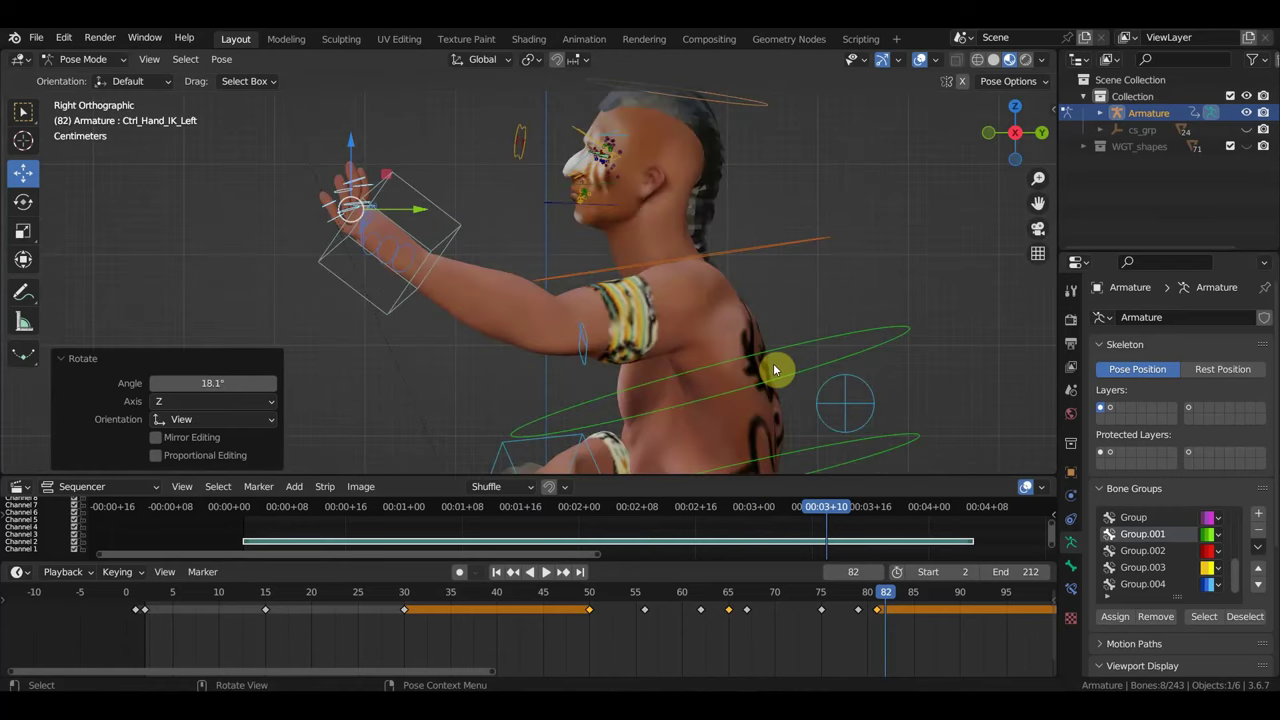
pyautogui.press('a')
pyautogui.press('i')
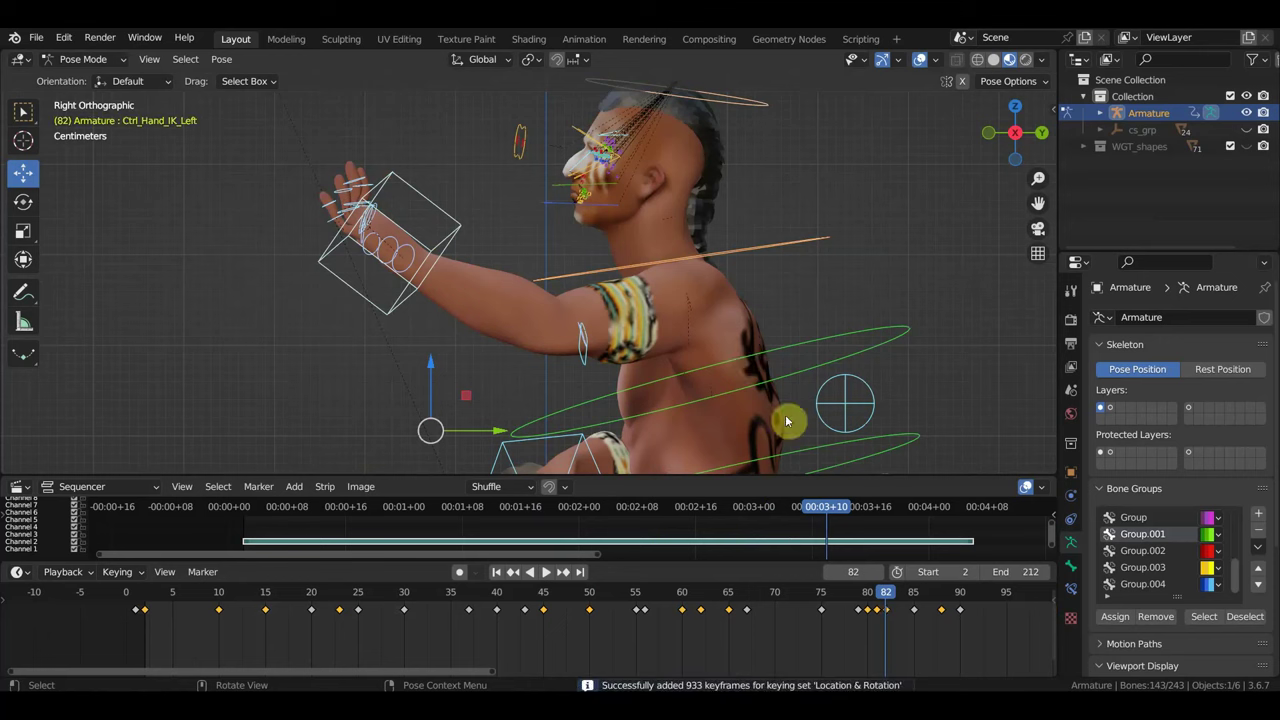
pyautogui.moveTo(888, 596)
pyautogui.mouseDown()
pyautogui.moveTo(752, 604)
pyautogui.moveTo(909, 603)
pyautogui.moveTo(875, 610)
pyautogui.moveTo(886, 608)
pyautogui.mouseUp()
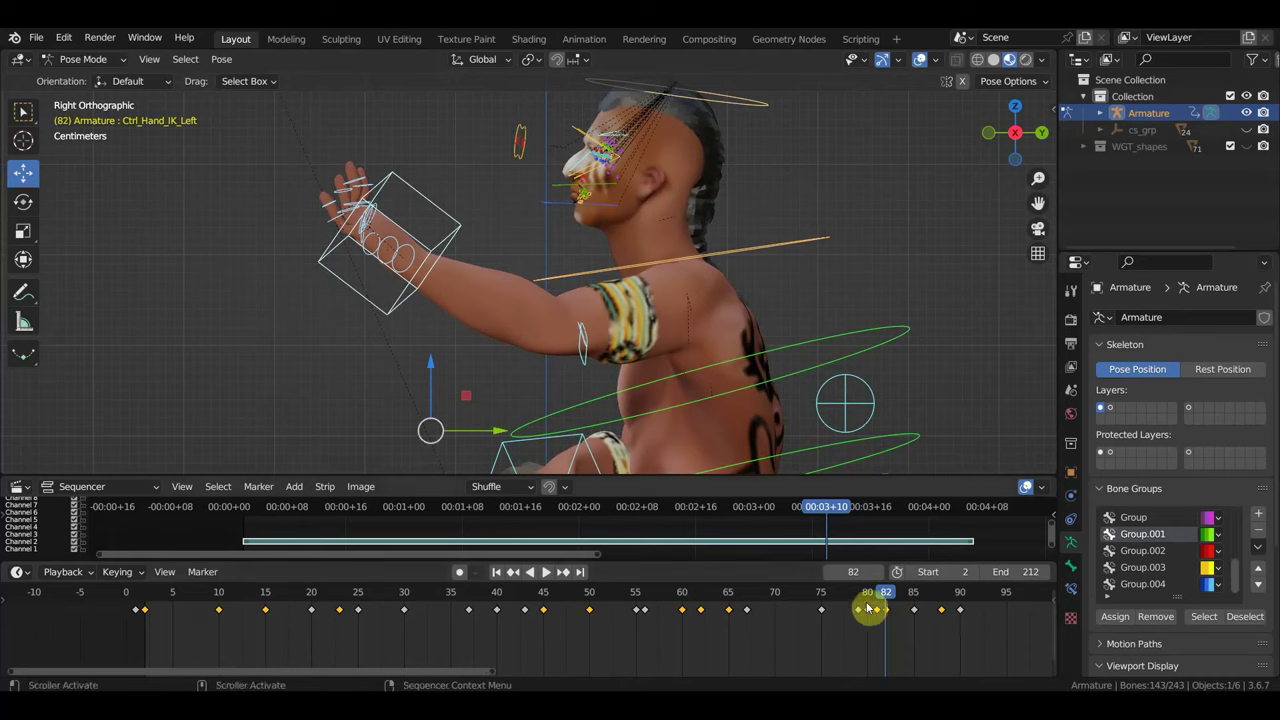
# - Remove the hand IK control's extra keys near frame 62, keeping keys at 50, 56, 65 and 82
pyautogui.click(368, 242)
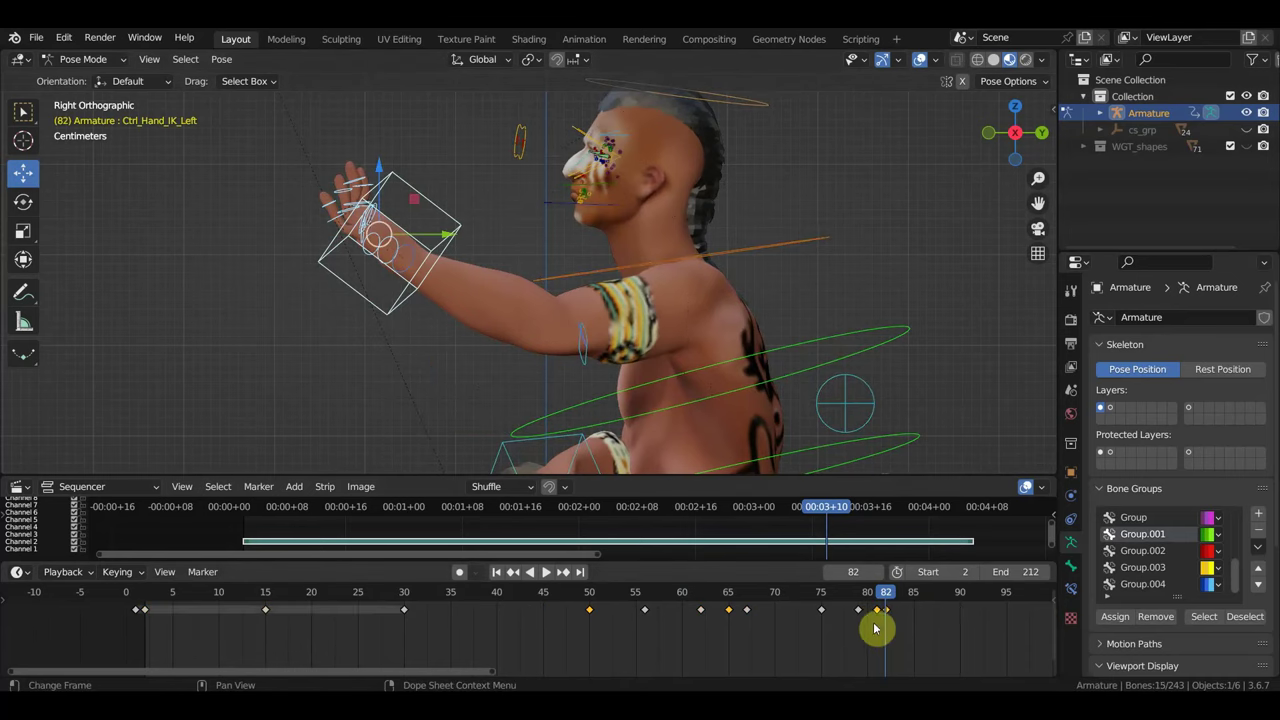
pyautogui.moveTo(883, 628)
pyautogui.mouseDown()
pyautogui.moveTo(820, 607)
pyautogui.moveTo(813, 591)
pyautogui.moveTo(871, 591)
pyautogui.moveTo(749, 589)
pyautogui.moveTo(873, 590)
pyautogui.moveTo(700, 591)
pyautogui.moveTo(851, 583)
pyautogui.moveTo(742, 582)
pyautogui.mouseUp()
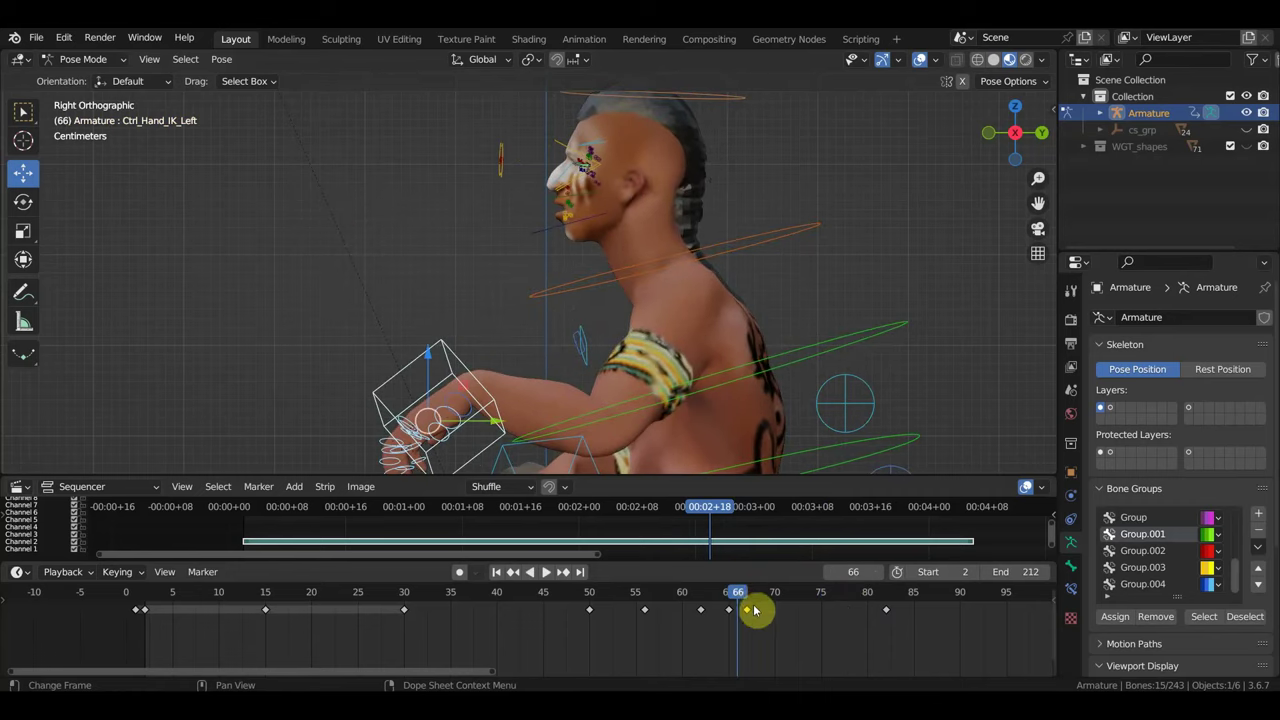
pyautogui.click(724, 604)
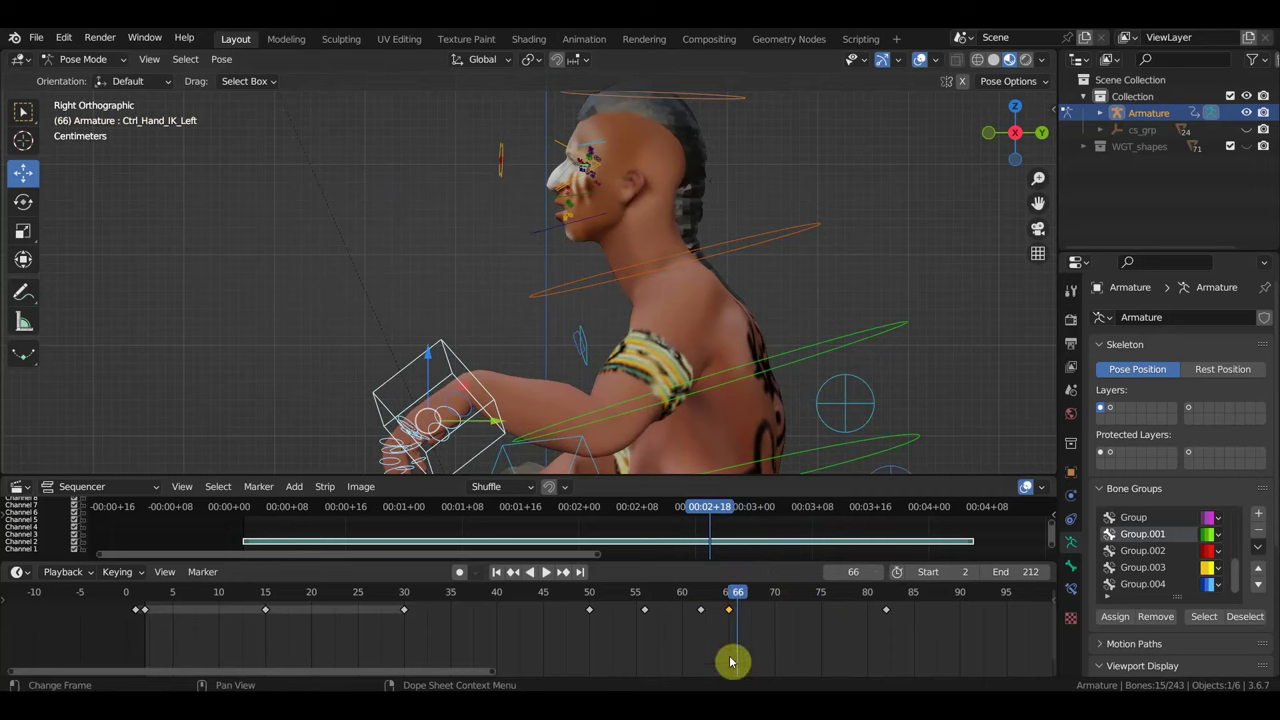
pyautogui.moveTo(740, 616); pyautogui.dragTo(708, 612)
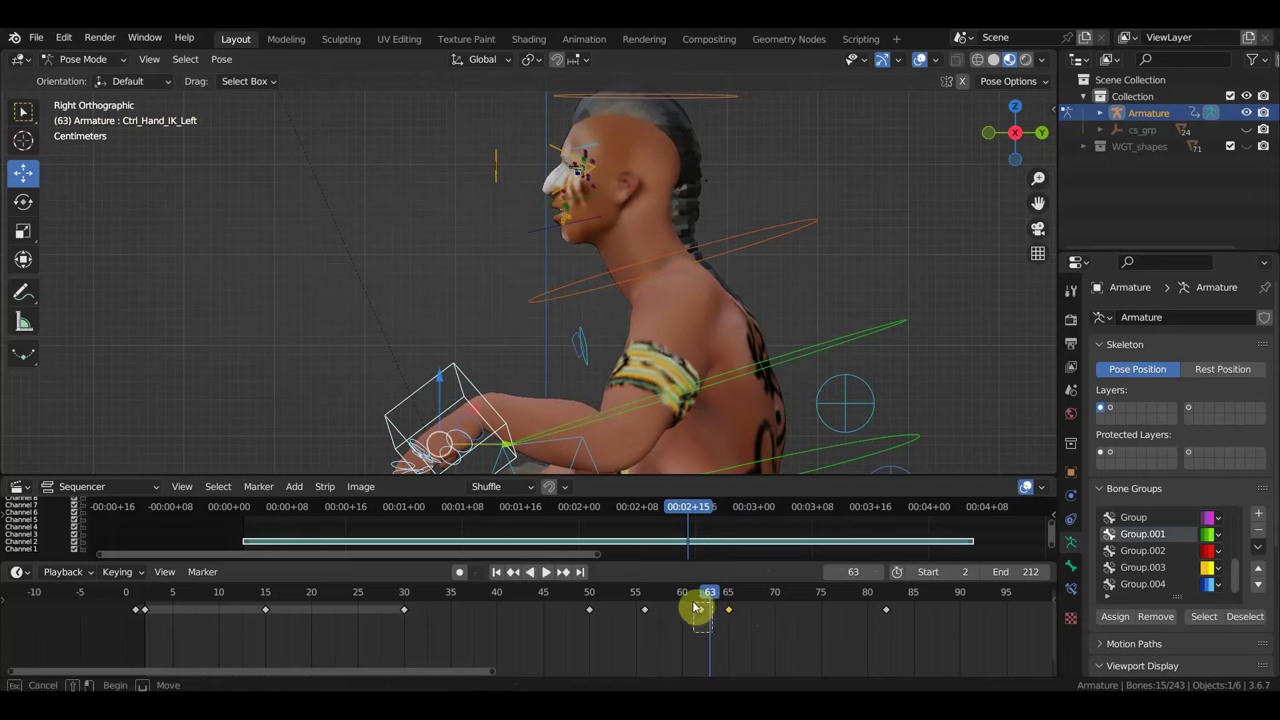
pyautogui.press('Escape')
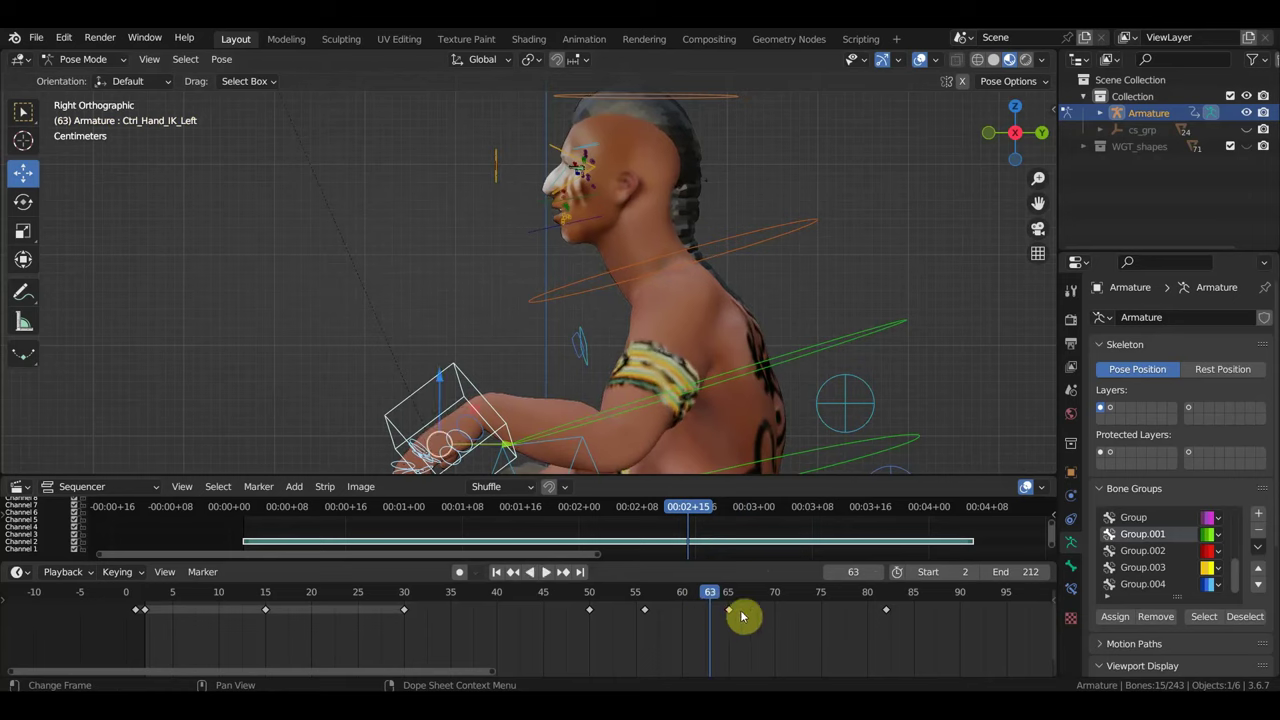
pyautogui.moveTo(718, 597); pyautogui.dragTo(731, 596)
pyautogui.moveTo(775, 610)
pyautogui.mouseDown()
pyautogui.moveTo(894, 620)
pyautogui.moveTo(730, 597)
pyautogui.moveTo(817, 603)
pyautogui.moveTo(694, 600)
pyautogui.moveTo(827, 615)
pyautogui.moveTo(597, 600)
pyautogui.moveTo(889, 634)
pyautogui.moveTo(651, 614)
pyautogui.mouseUp()
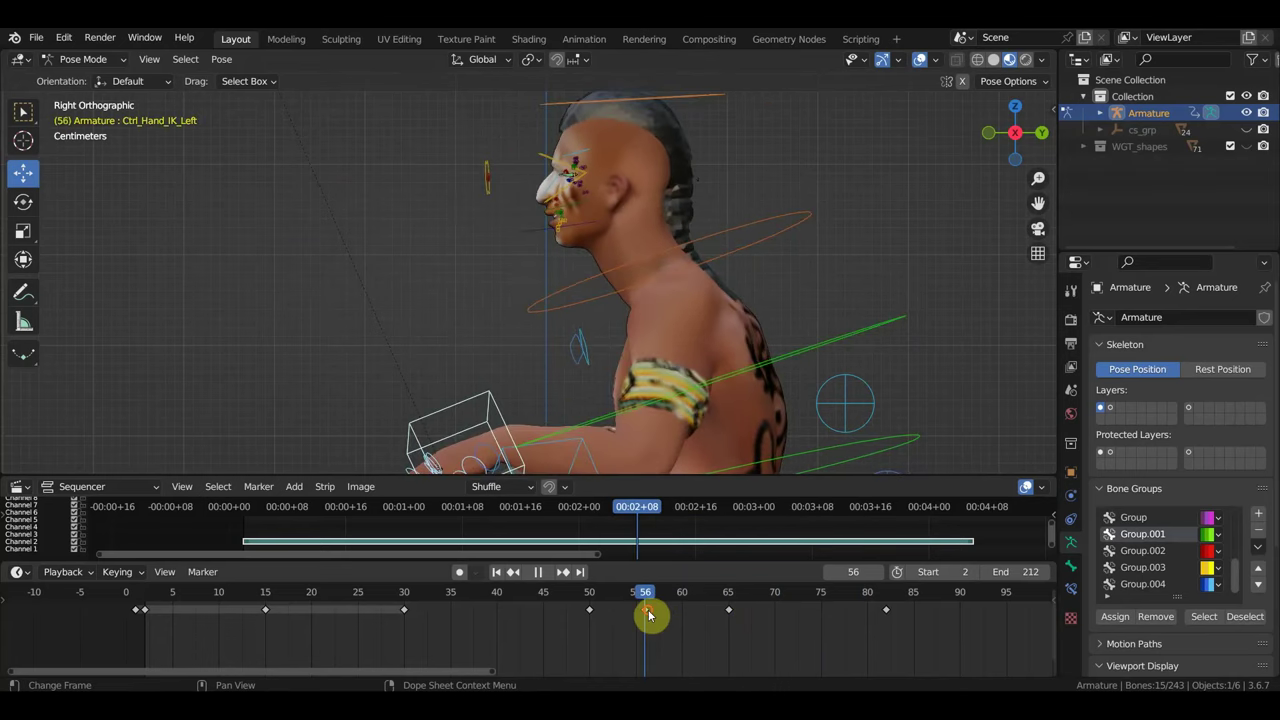
# - At frame 56, turn the left hand control -15.6°, key the whole rig, and preview playback
pyautogui.keyDown('shift'); pyautogui.moveTo(659, 402); pyautogui.dragTo(659, 293, button='middle'); pyautogui.keyUp('shift')
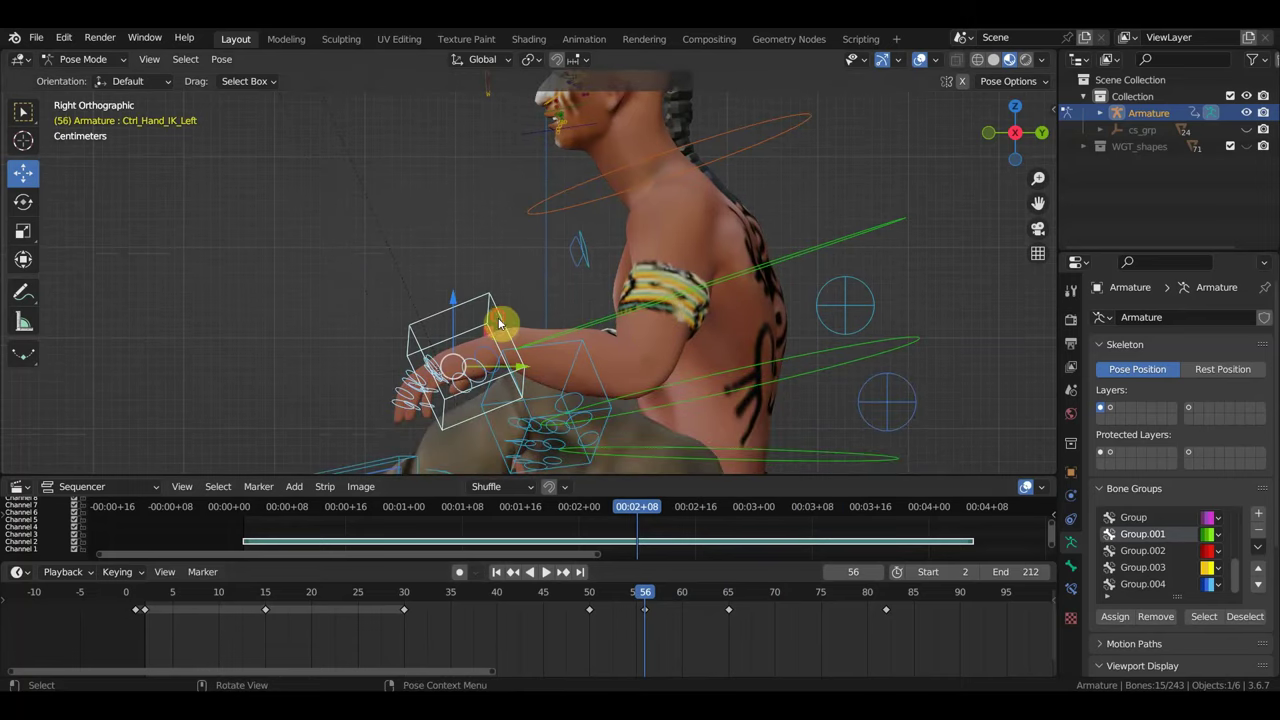
pyautogui.press('g')
pyautogui.press('r')
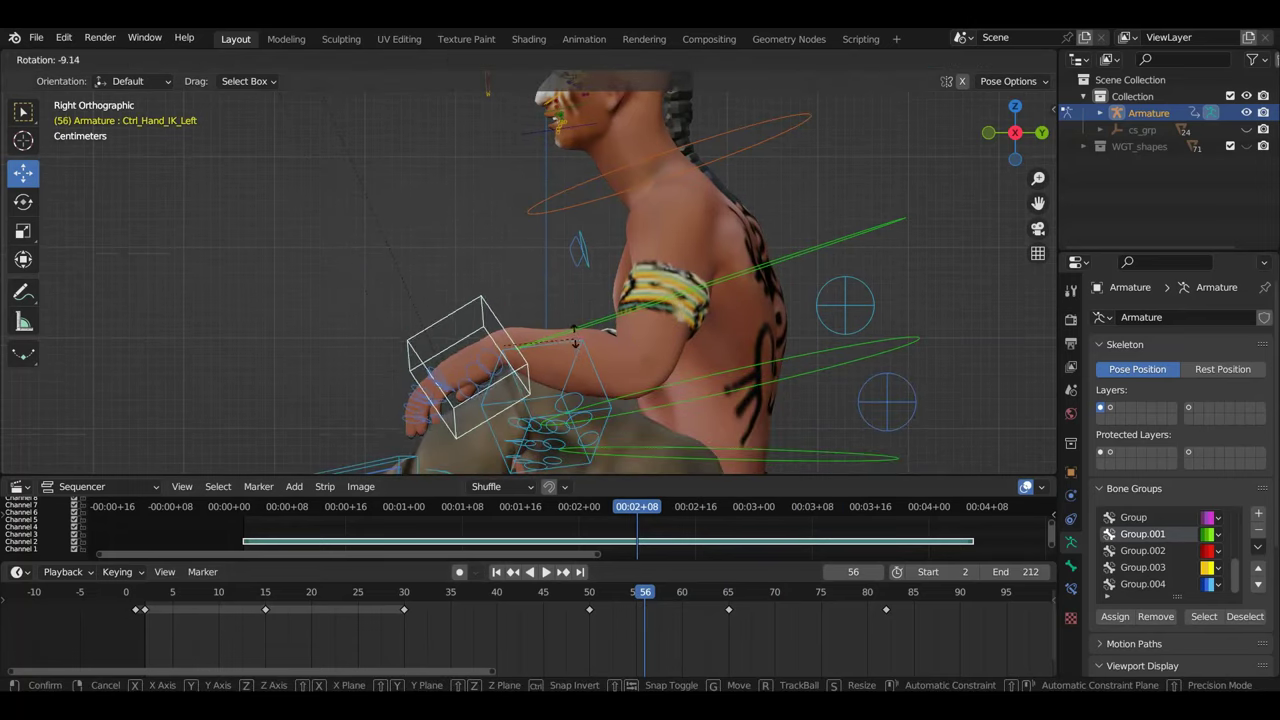
pyautogui.click(575, 344)
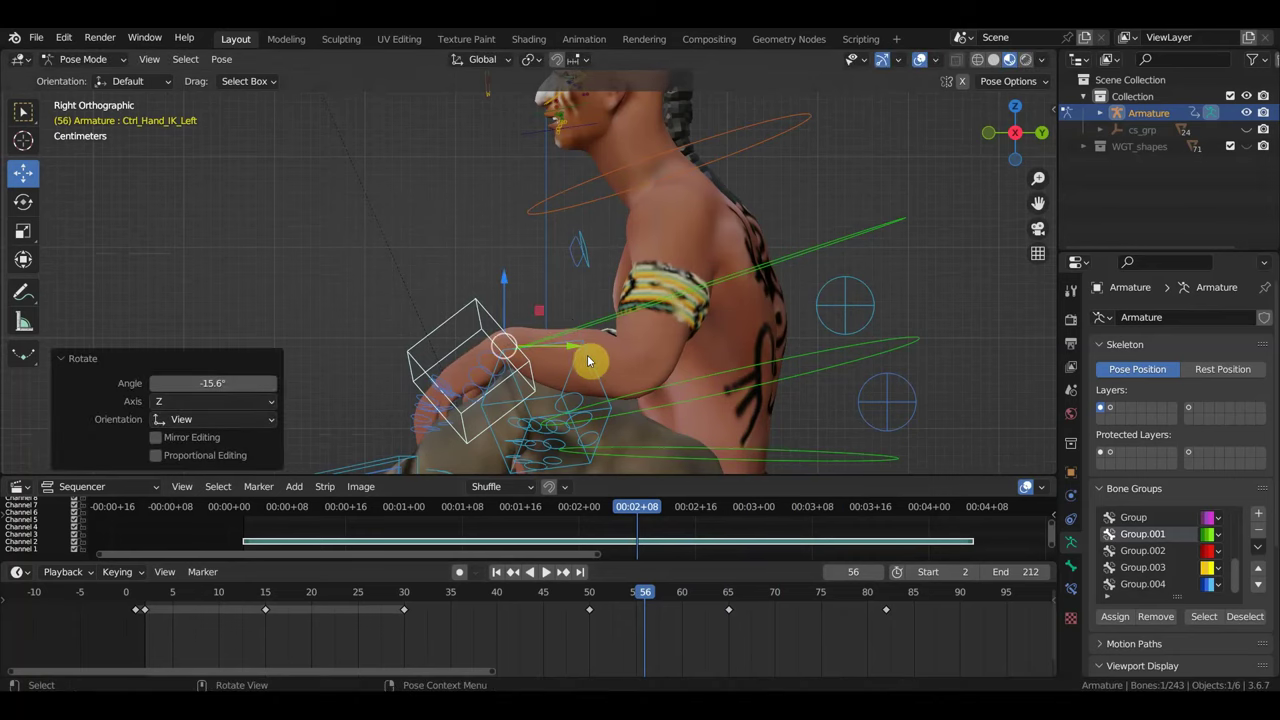
pyautogui.moveTo(578, 356); pyautogui.dragTo(577, 349)
pyautogui.press('i')
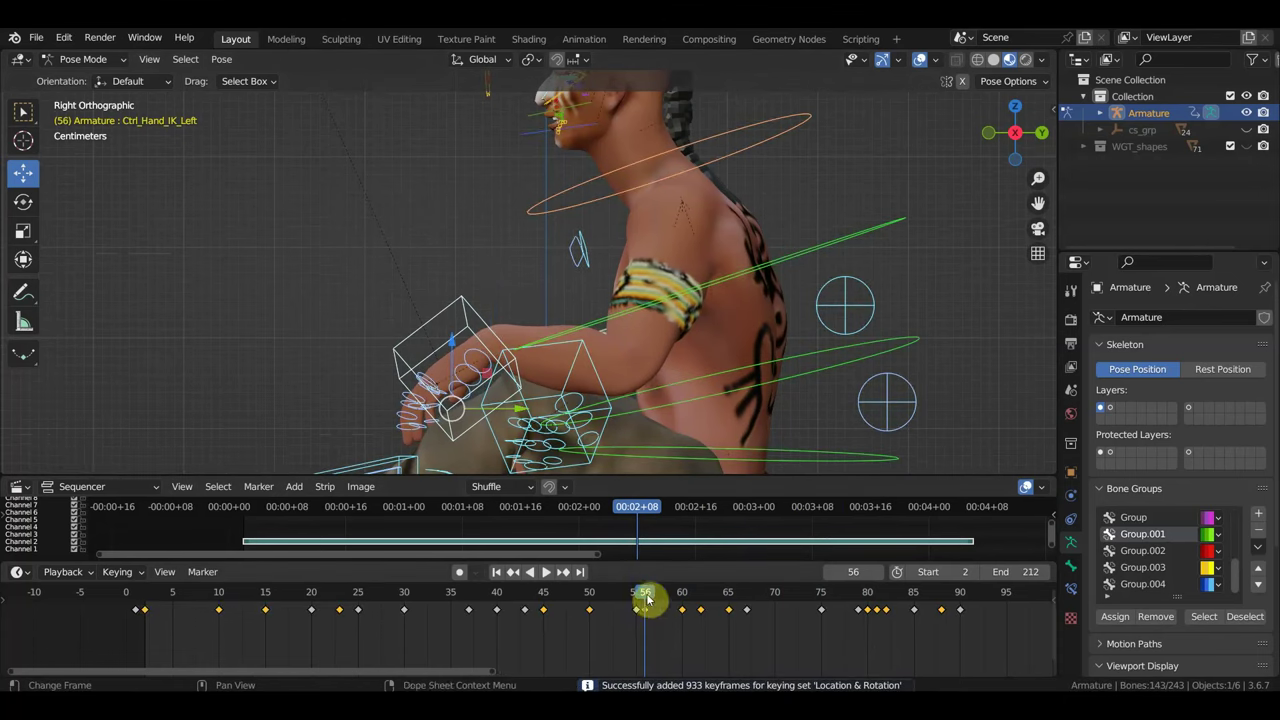
pyautogui.press('space')
pyautogui.moveTo(787, 620)
pyautogui.mouseDown()
pyautogui.moveTo(643, 610)
pyautogui.moveTo(593, 592)
pyautogui.moveTo(874, 606)
pyautogui.moveTo(709, 606)
pyautogui.moveTo(455, 571)
pyautogui.moveTo(866, 592)
pyautogui.moveTo(443, 569)
pyautogui.moveTo(686, 591)
pyautogui.moveTo(679, 565)
pyautogui.mouseUp()
pyautogui.moveTo(547, 357); pyautogui.dragTo(714, 371, button='middle')
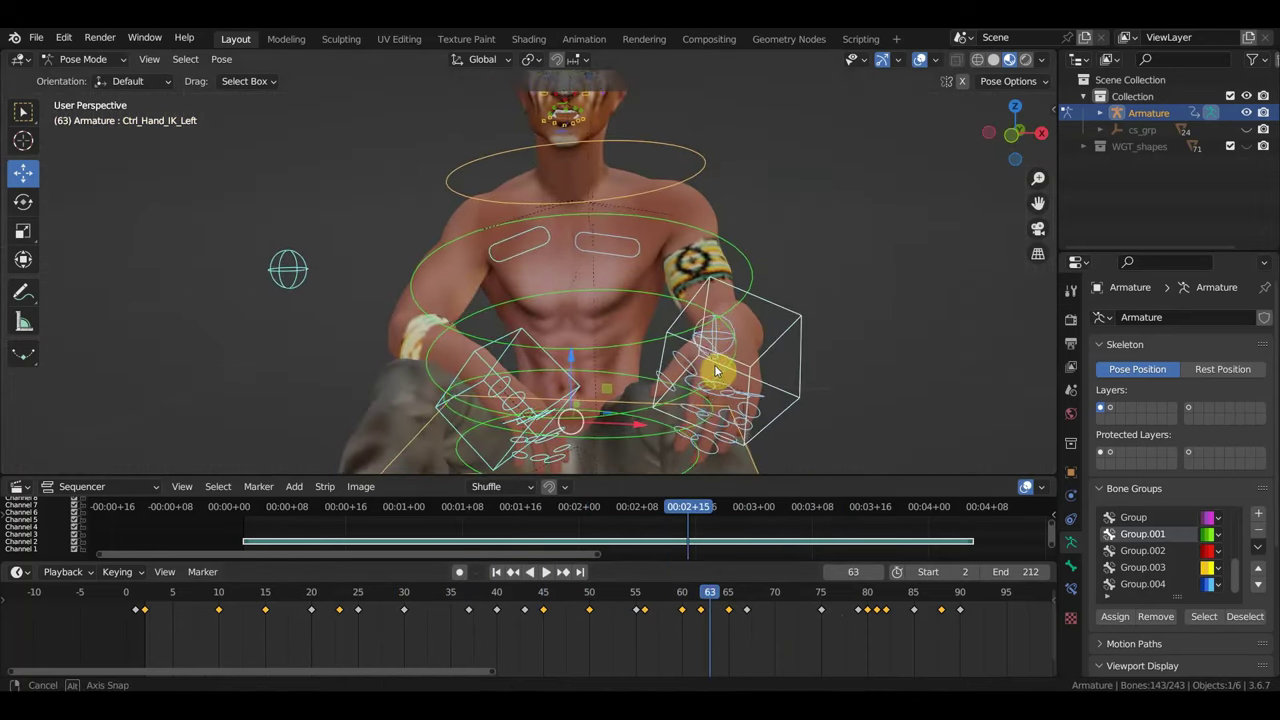
# - Hide bone overlays, zoom out, pick Select Box, and scrub frames 60–83 reviewing the mesh
pyautogui.click(918, 62)
pyautogui.scroll(-3, 771, 266)
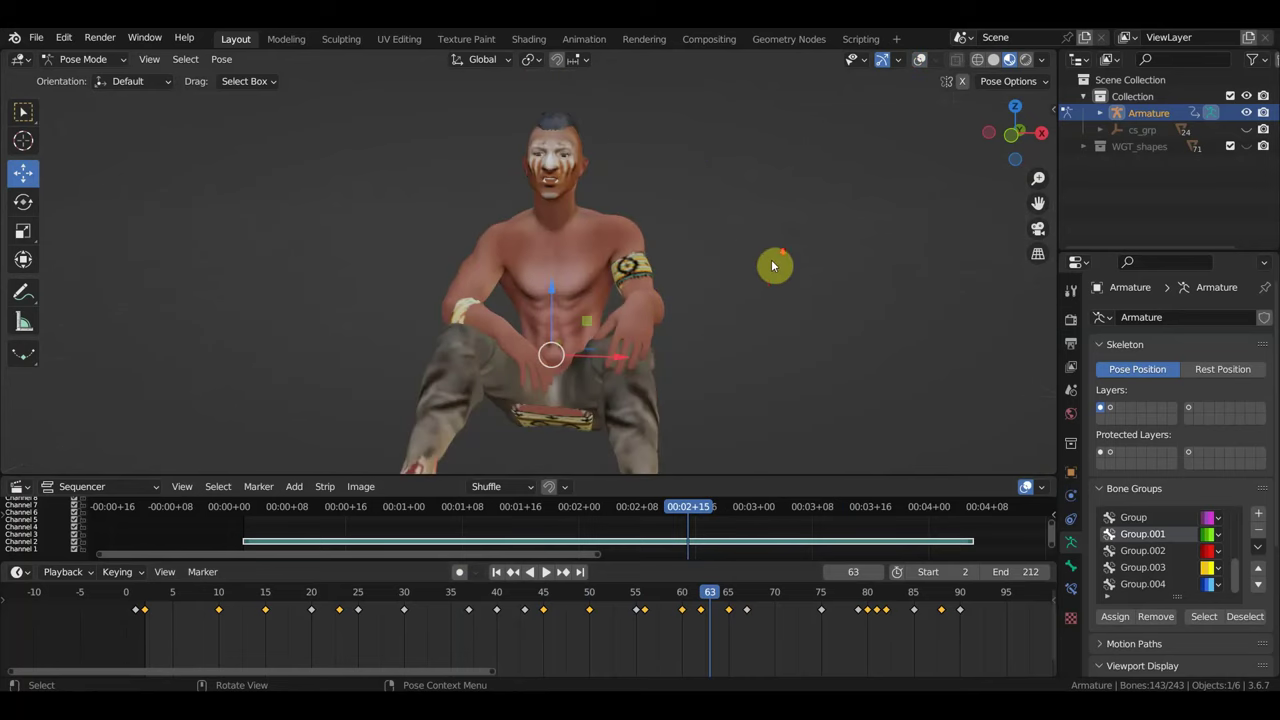
pyautogui.scroll(-2, 766, 286)
pyautogui.moveTo(698, 573)
pyautogui.mouseDown()
pyautogui.moveTo(714, 600)
pyautogui.moveTo(896, 615)
pyautogui.moveTo(691, 623)
pyautogui.moveTo(240, 593)
pyautogui.moveTo(794, 606)
pyautogui.moveTo(777, 620)
pyautogui.moveTo(537, 591)
pyautogui.moveTo(708, 606)
pyautogui.moveTo(577, 580)
pyautogui.moveTo(700, 591)
pyautogui.mouseUp()
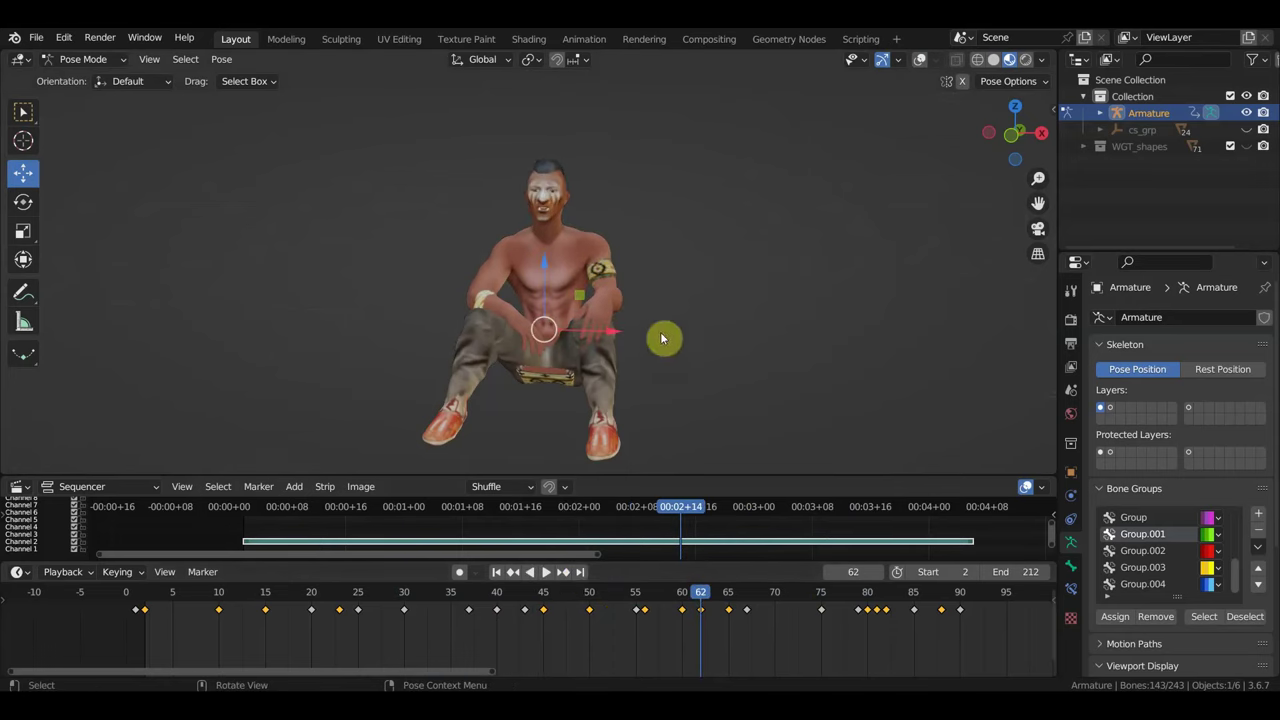
pyautogui.click(23, 112)
pyautogui.scroll(2, 516, 311)
pyautogui.scroll(-2, 516, 311)
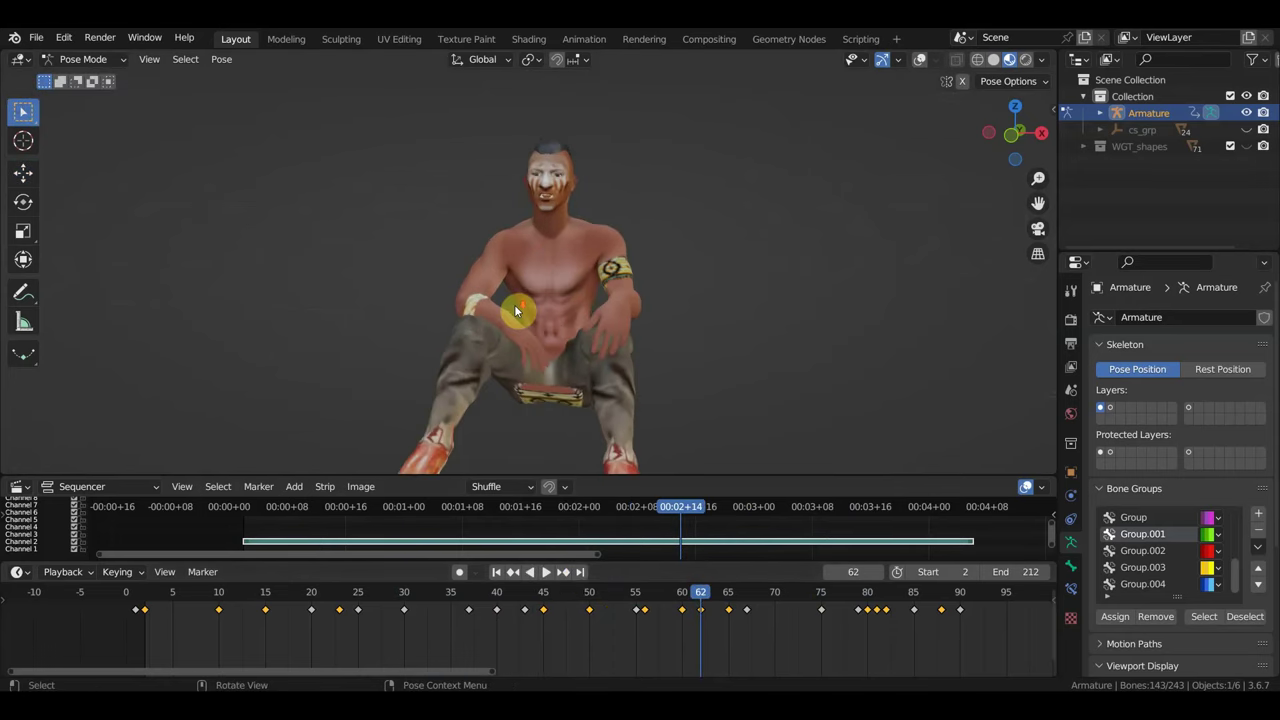
pyautogui.scroll(-1, 516, 311)
pyautogui.moveTo(703, 600)
pyautogui.mouseDown()
pyautogui.moveTo(423, 591)
pyautogui.moveTo(920, 638)
pyautogui.moveTo(661, 632)
pyautogui.moveTo(846, 640)
pyautogui.moveTo(634, 614)
pyautogui.moveTo(894, 651)
pyautogui.moveTo(700, 632)
pyautogui.moveTo(830, 634)
pyautogui.moveTo(757, 618)
pyautogui.mouseUp()
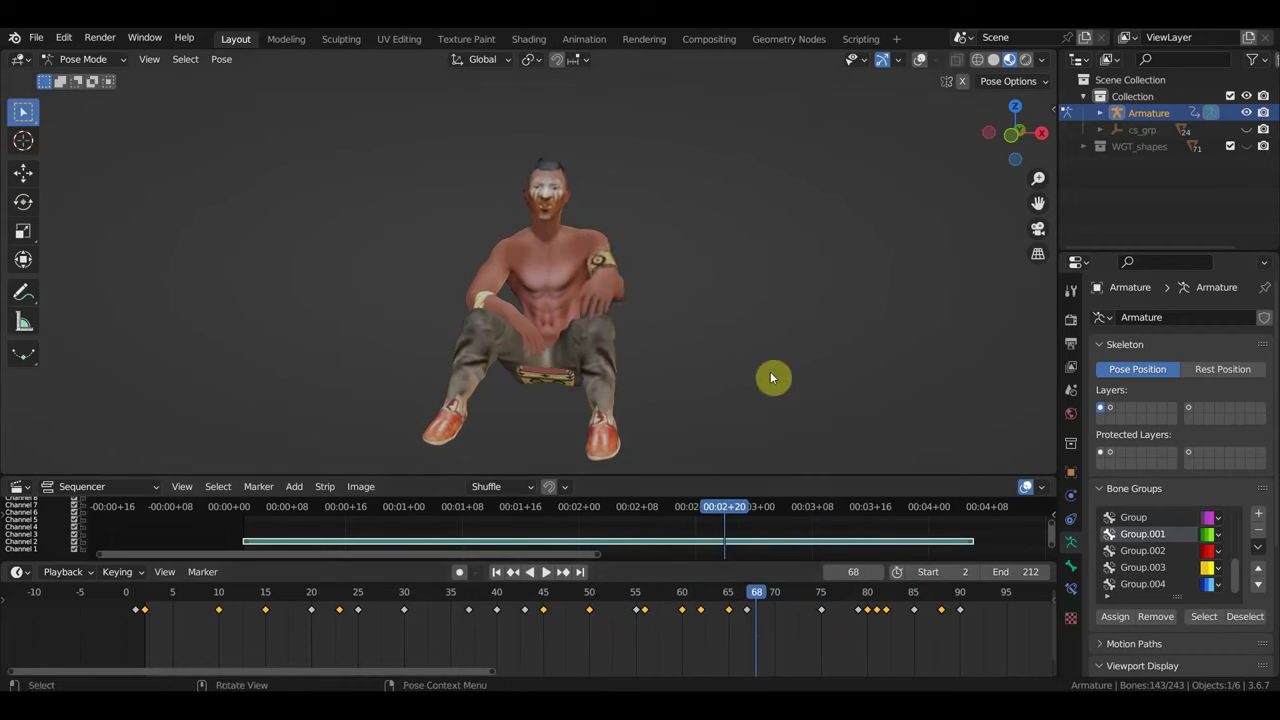
pyautogui.moveTo(770, 371); pyautogui.dragTo(717, 344, button='middle')
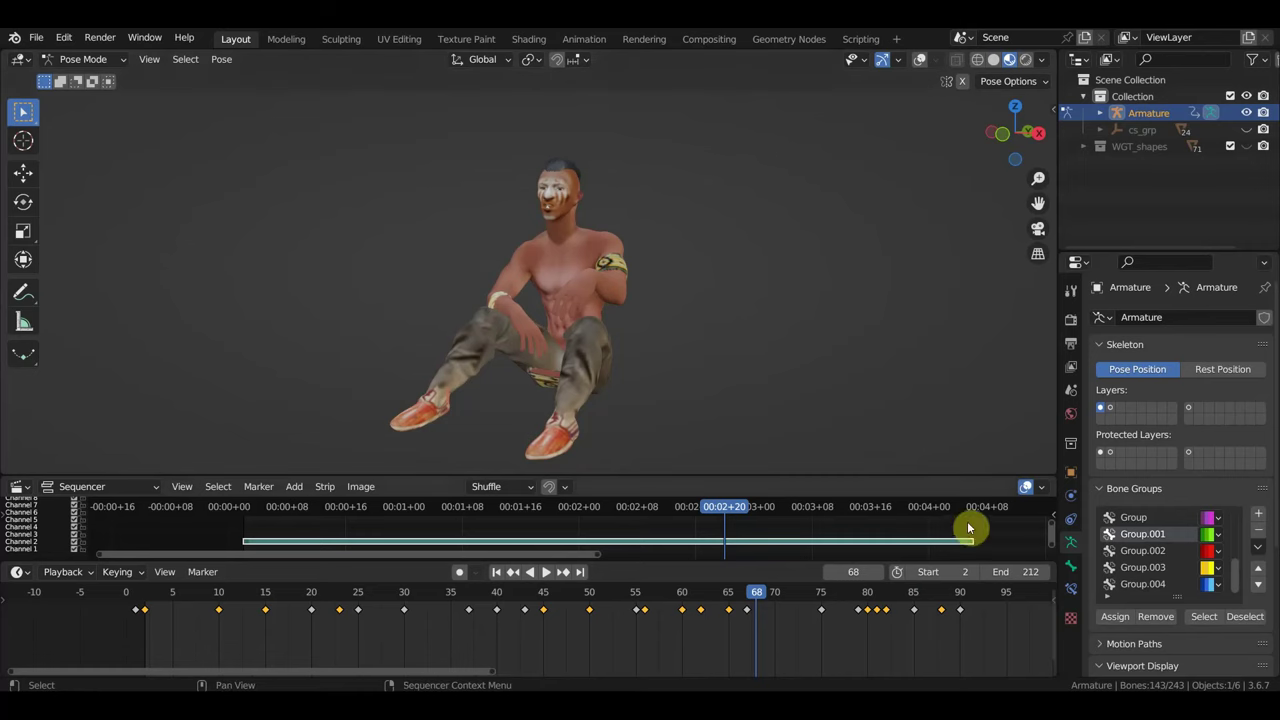
# - Play the animation and scrub ahead to frame 100
pyautogui.scroll(-3, 894, 557)
pyautogui.scroll(-2, 896, 545)
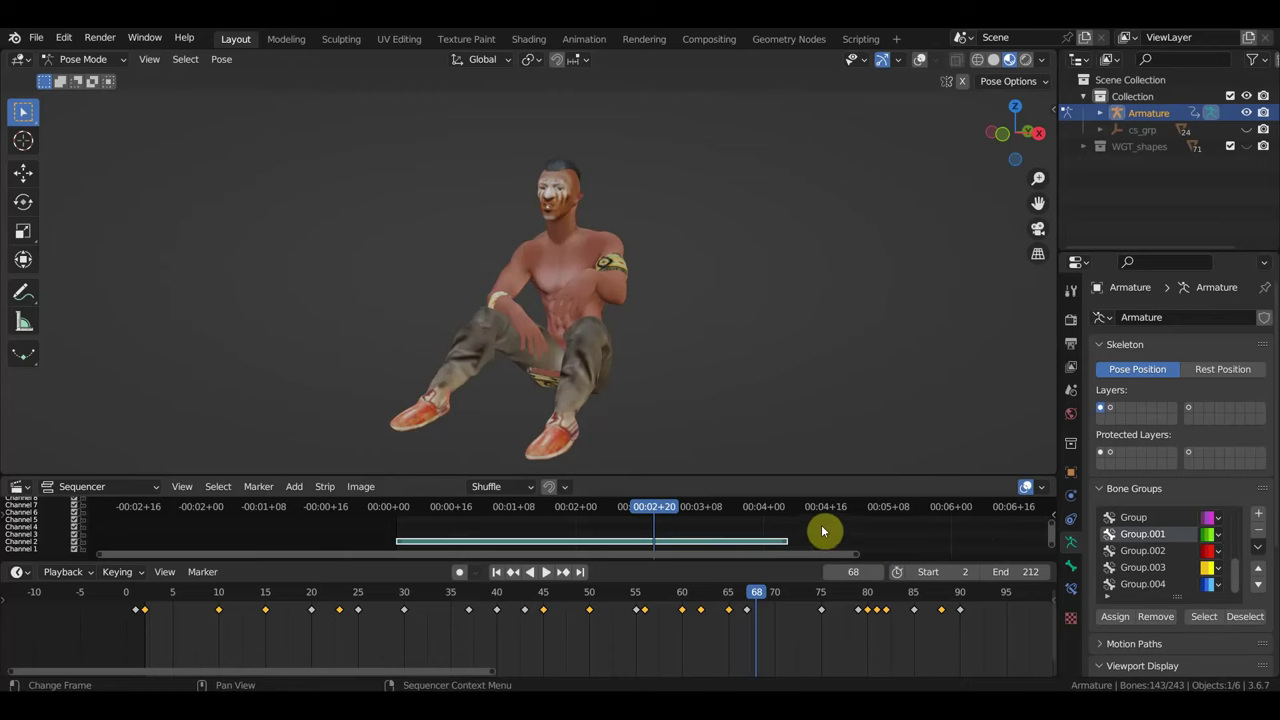
pyautogui.scroll(-1, 820, 625)
pyautogui.press('space')
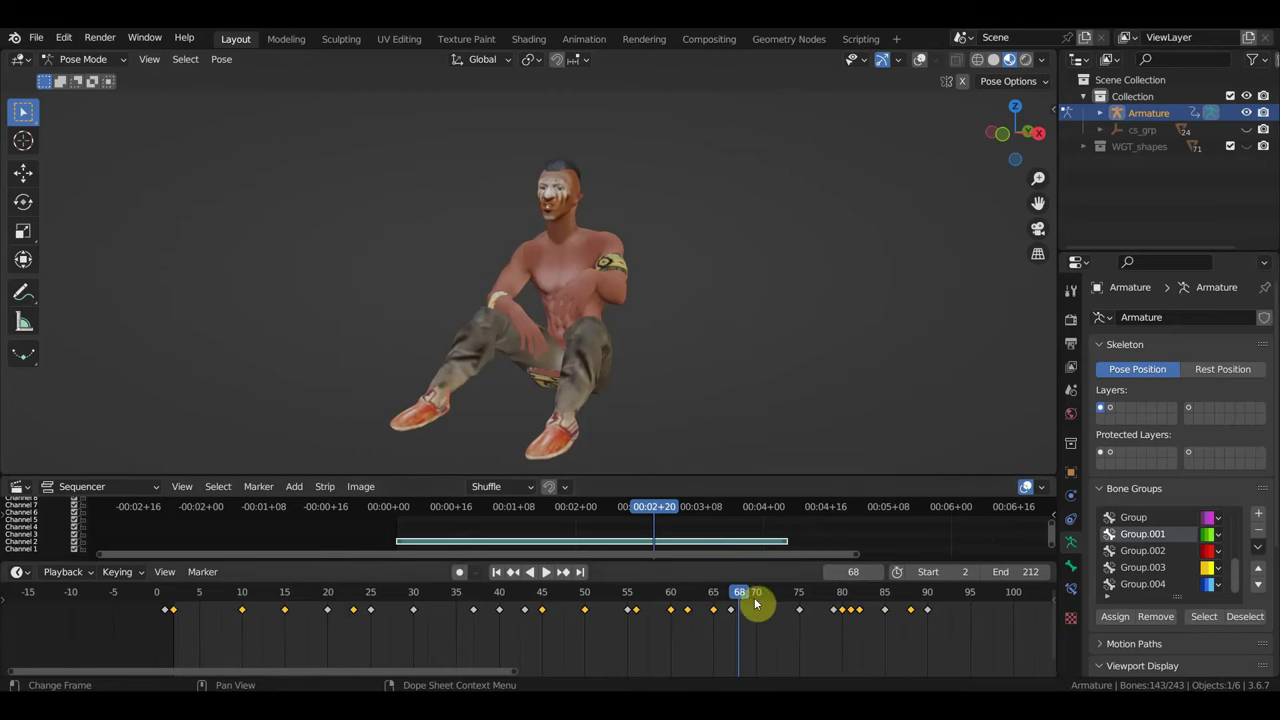
pyautogui.moveTo(826, 603)
pyautogui.mouseDown()
pyautogui.moveTo(1014, 636)
pyautogui.moveTo(988, 603)
pyautogui.moveTo(942, 612)
pyautogui.mouseUp()
pyautogui.scroll(-1, 975, 634)
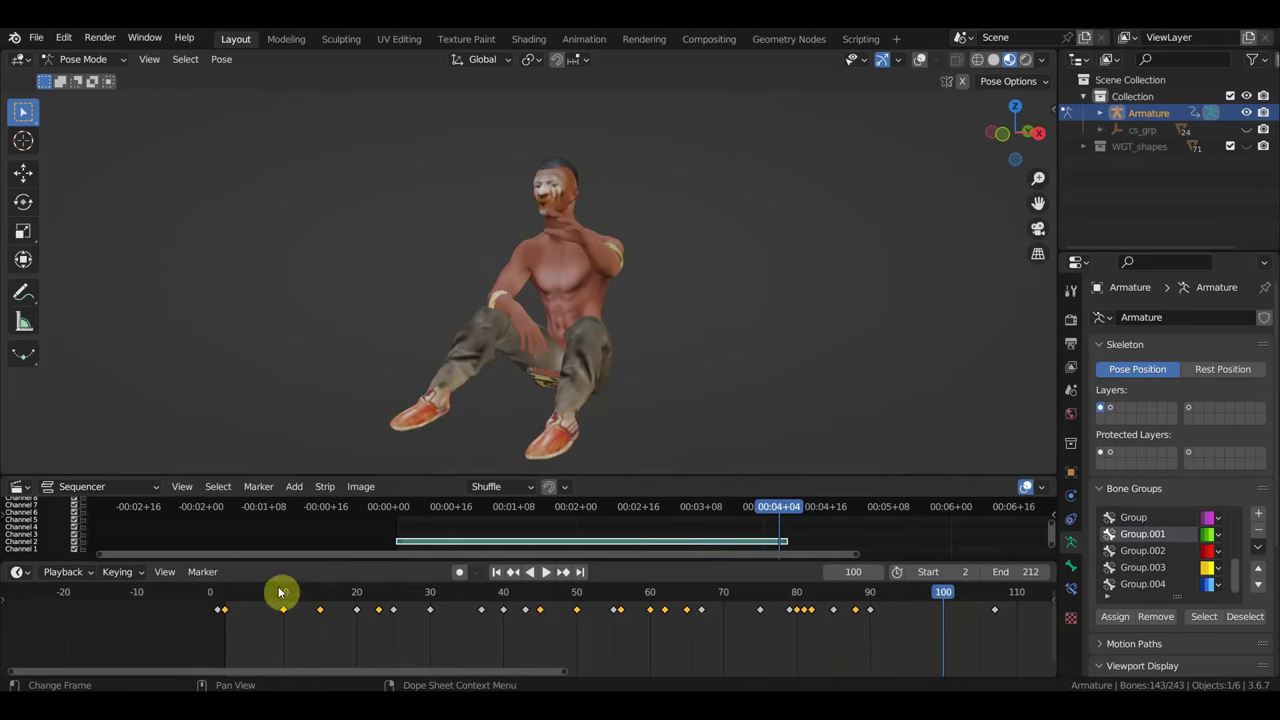
# - Shift the frame-20 keyframe to about frame 24, then view the character from an angle
pyautogui.moveTo(365, 601); pyautogui.dragTo(385, 608)
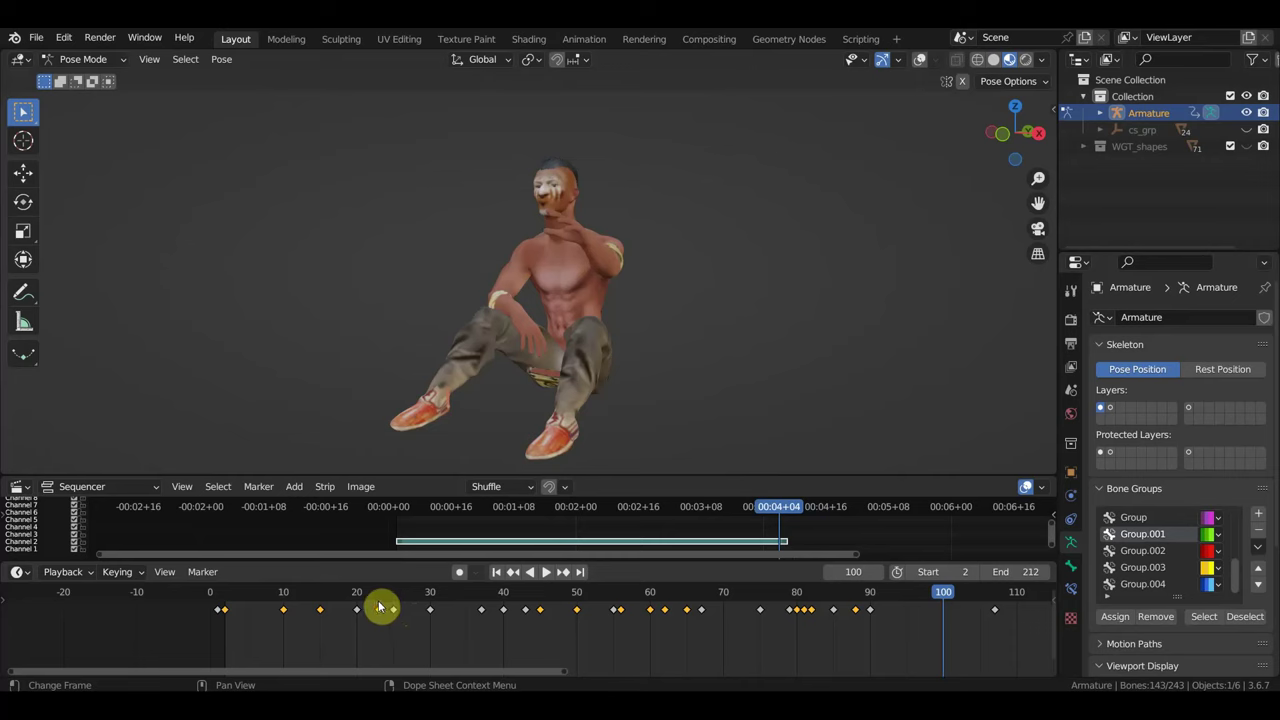
pyautogui.click(379, 609)
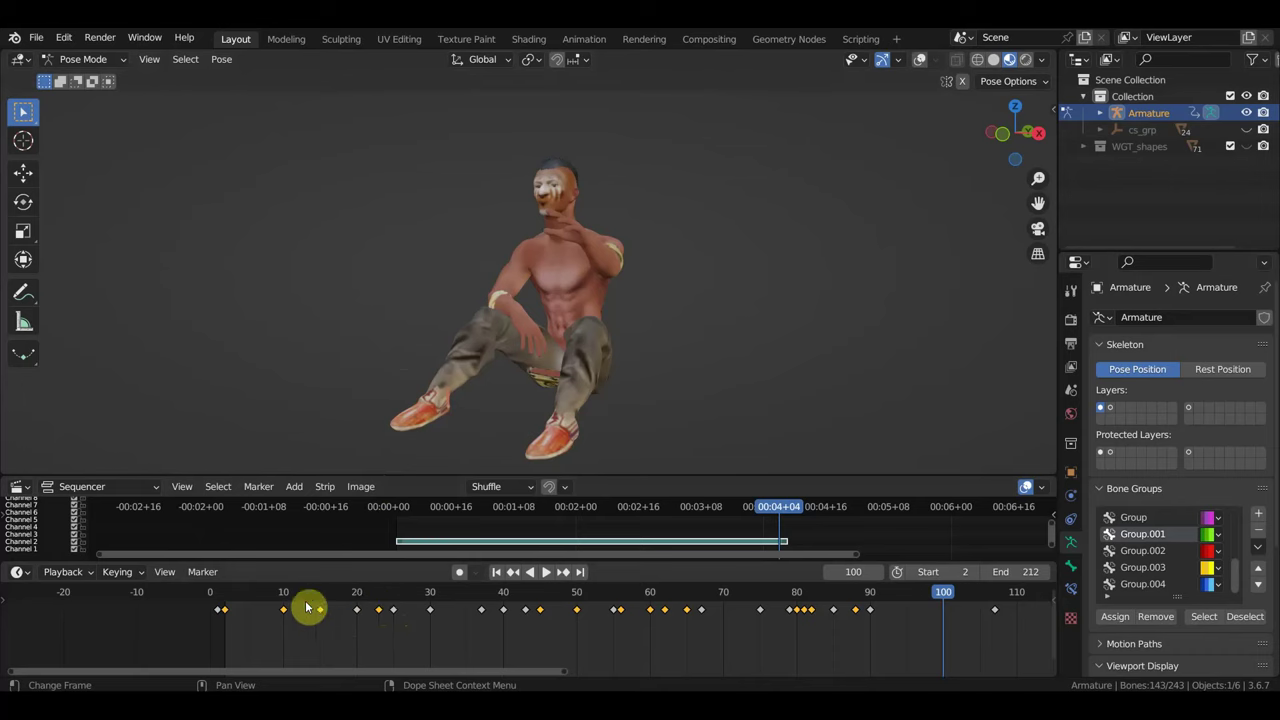
pyautogui.scroll(1, 316, 610)
pyautogui.moveTo(323, 614)
pyautogui.mouseDown(button='middle')
pyautogui.moveTo(595, 622)
pyautogui.moveTo(568, 666)
pyautogui.mouseUp(button='middle')
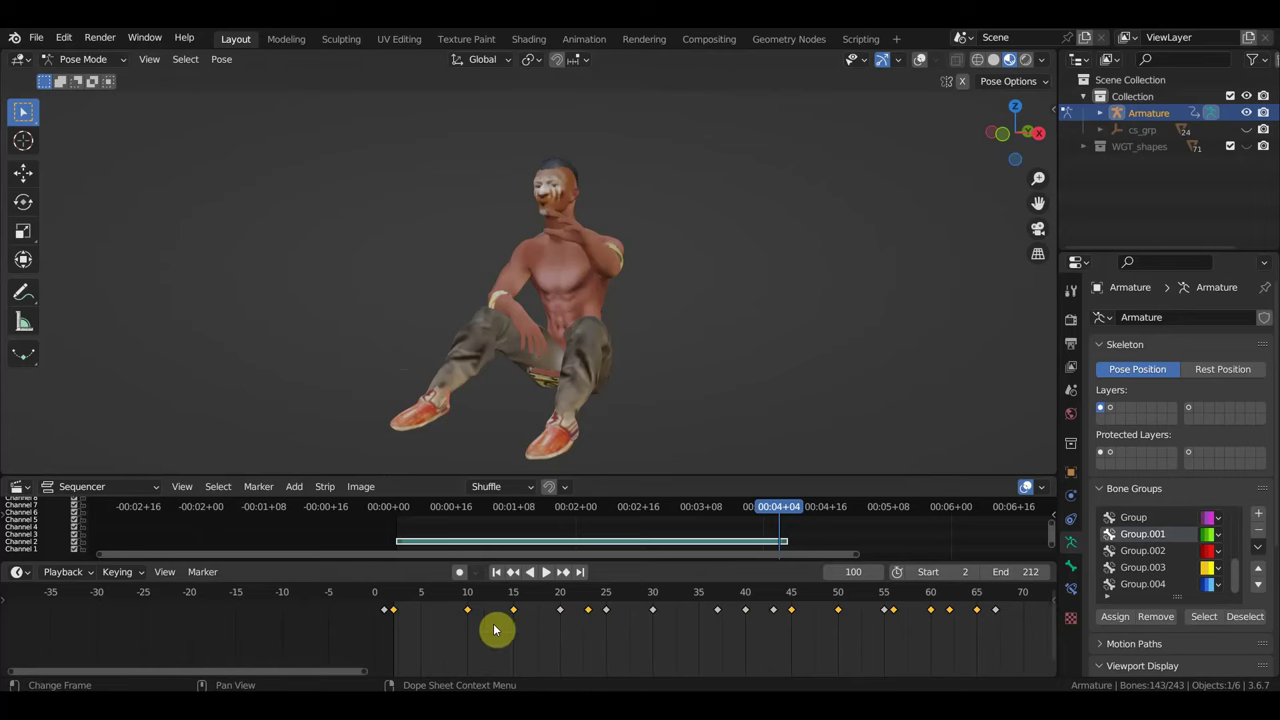
pyautogui.scroll(1, 495, 632)
pyautogui.scroll(1, 491, 634)
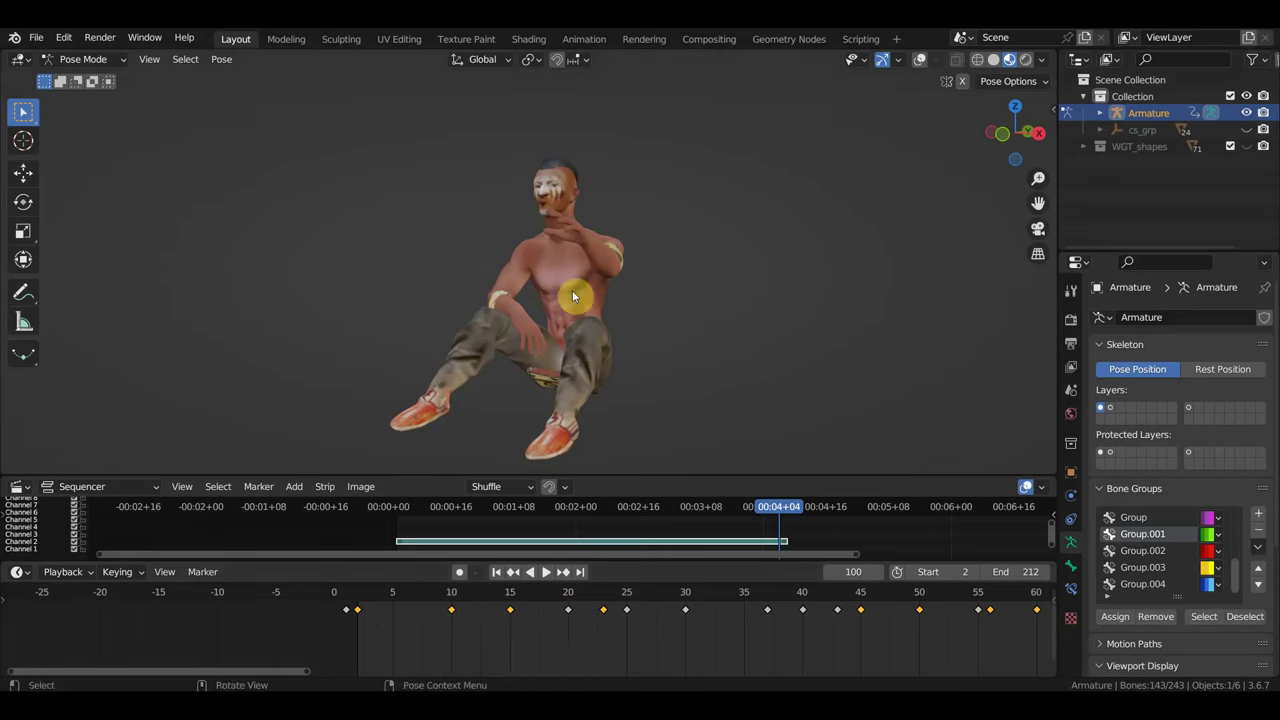
pyautogui.moveTo(573, 296); pyautogui.dragTo(620, 297, button='middle')
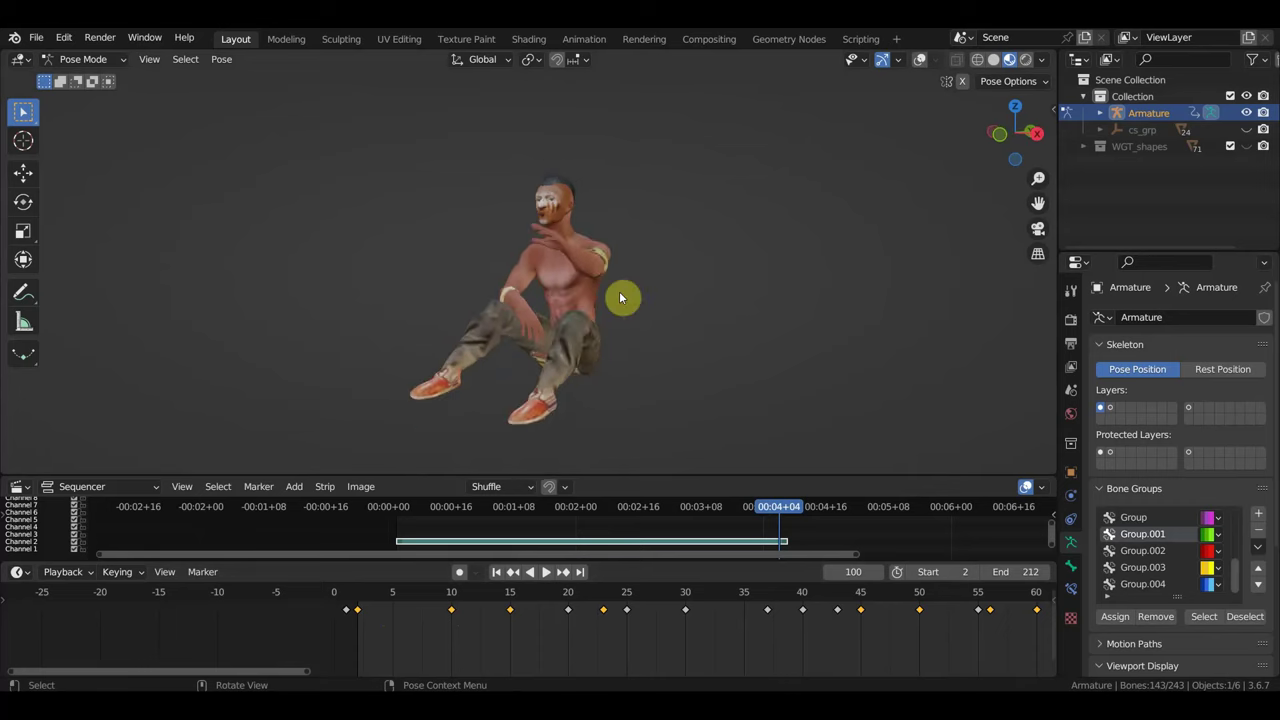